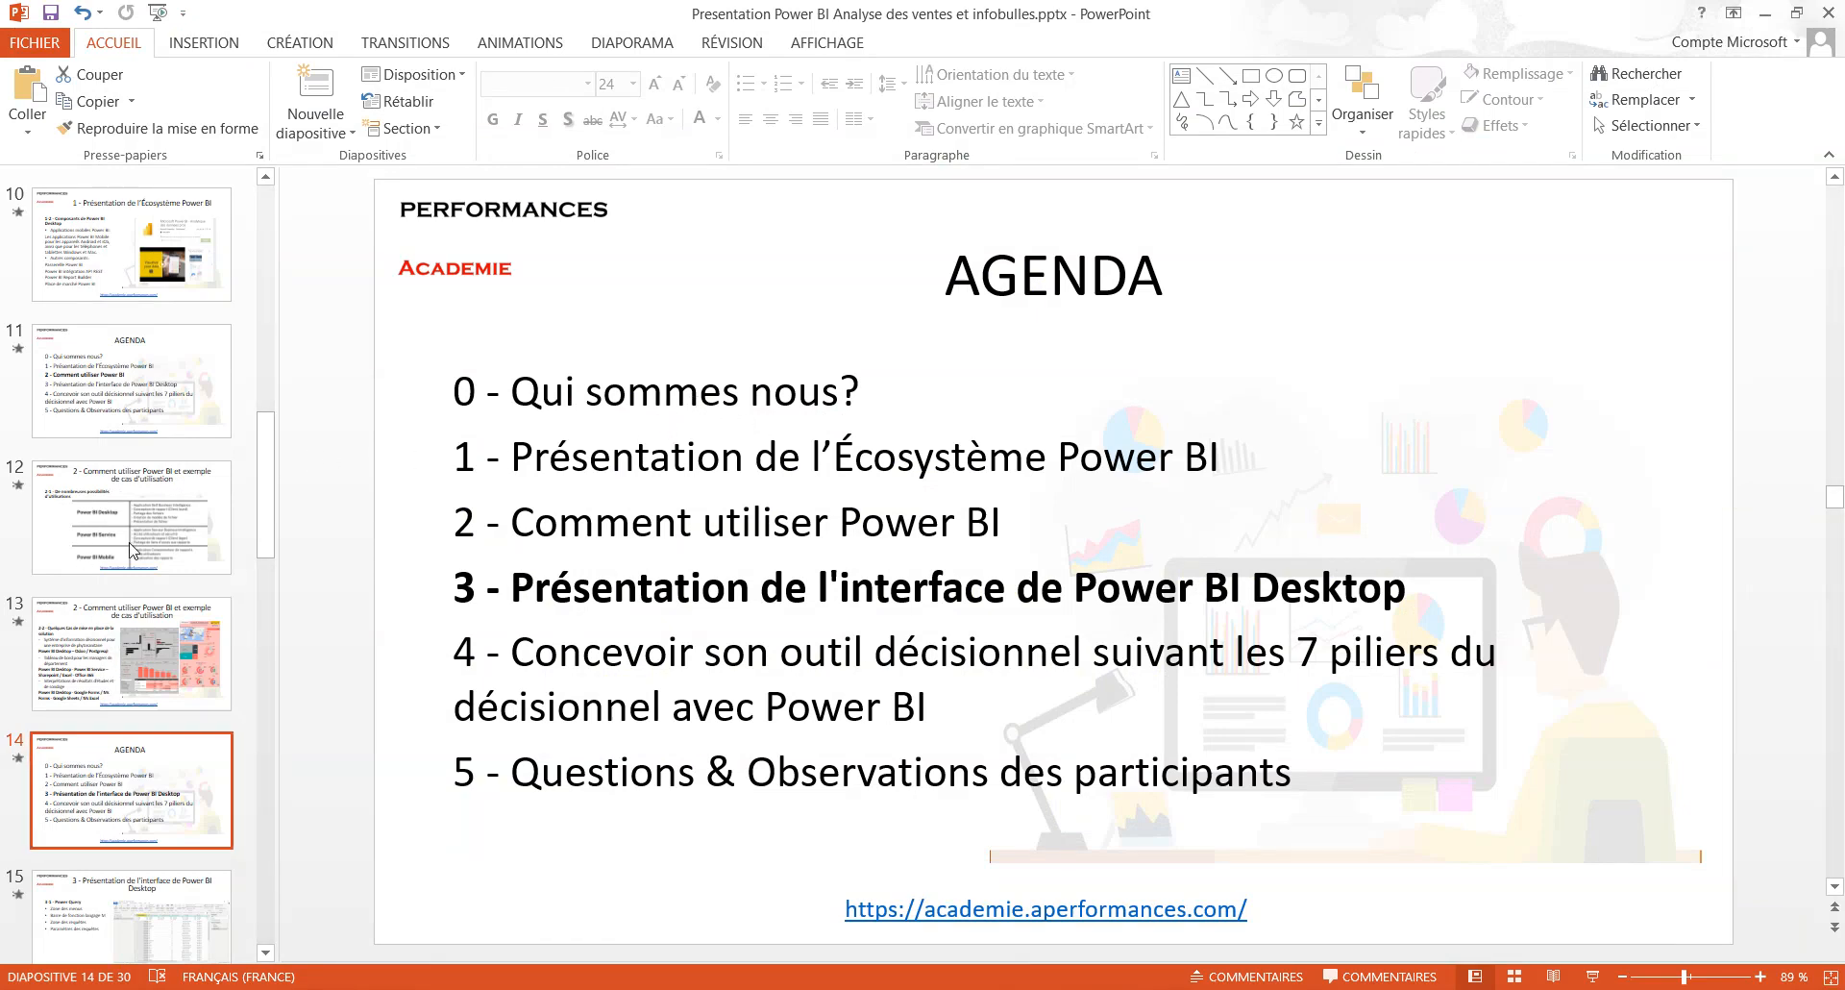
- Display slide 15 about Power Query and switch to the sales report in Power BI Desktop
{"action": "scroll", "coordinate": [128, 523], "scroll_direction": "down", "scroll_amount": 3}
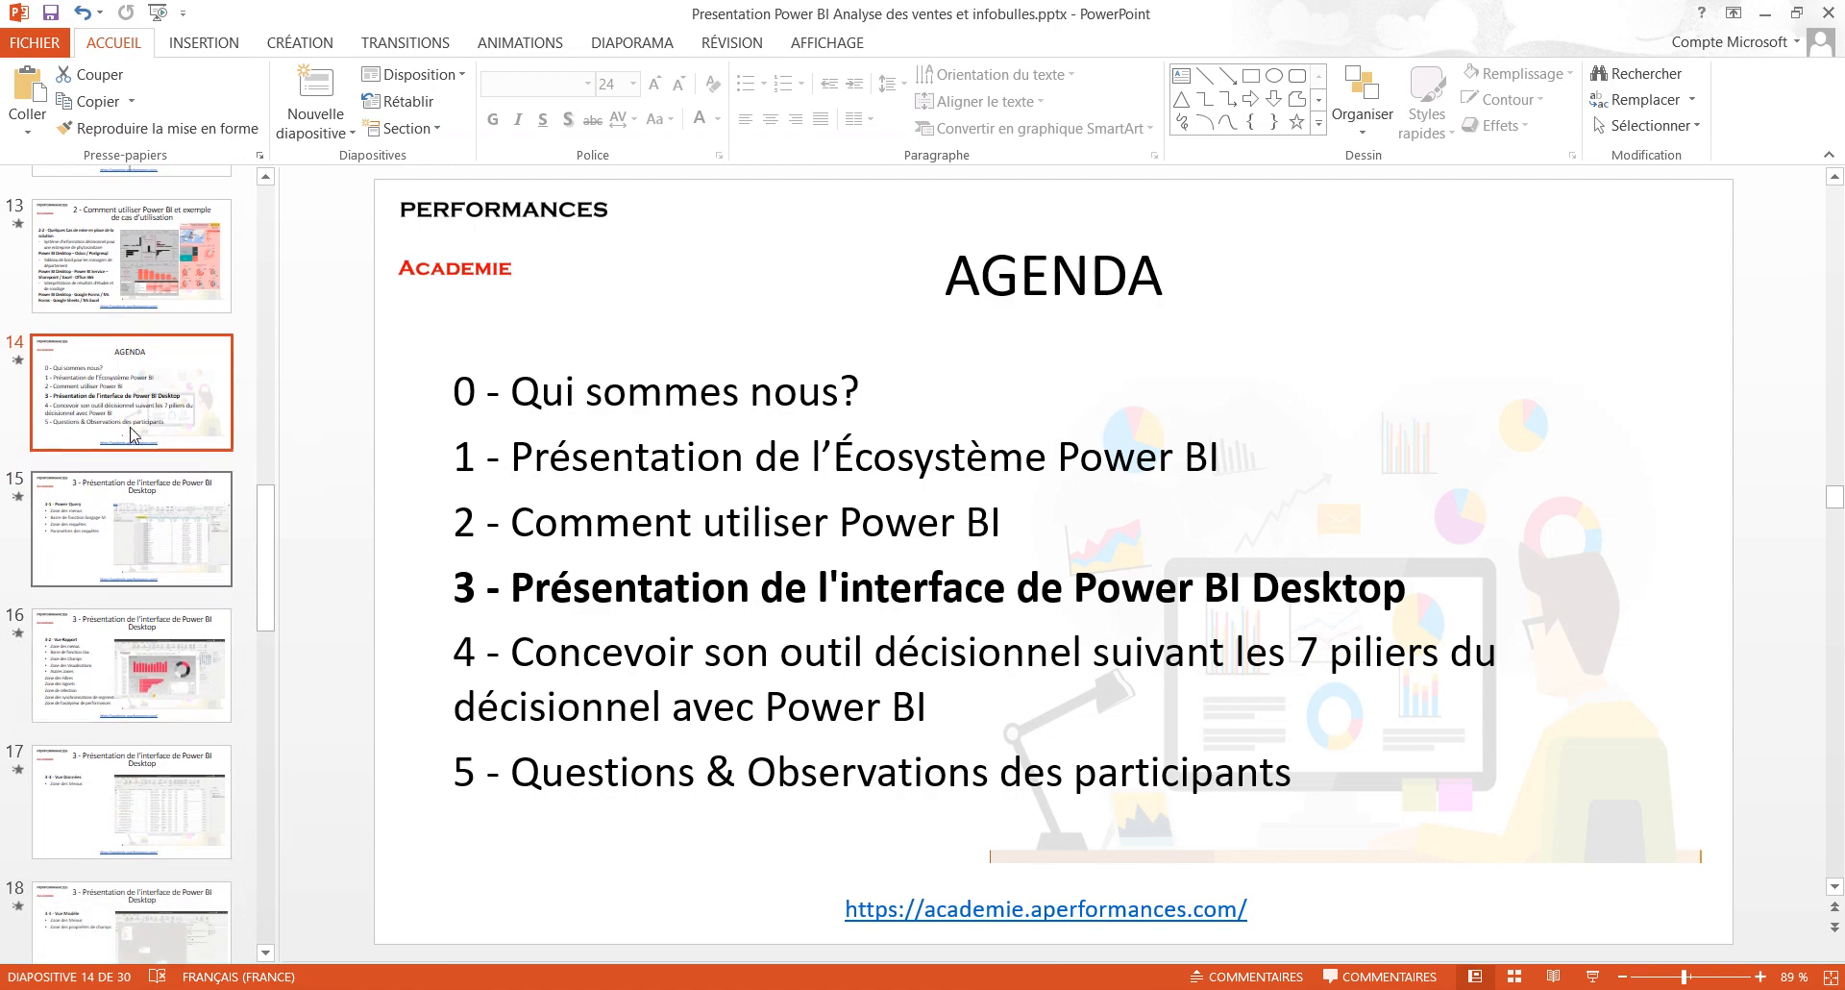
{"action": "key", "text": "Down"}
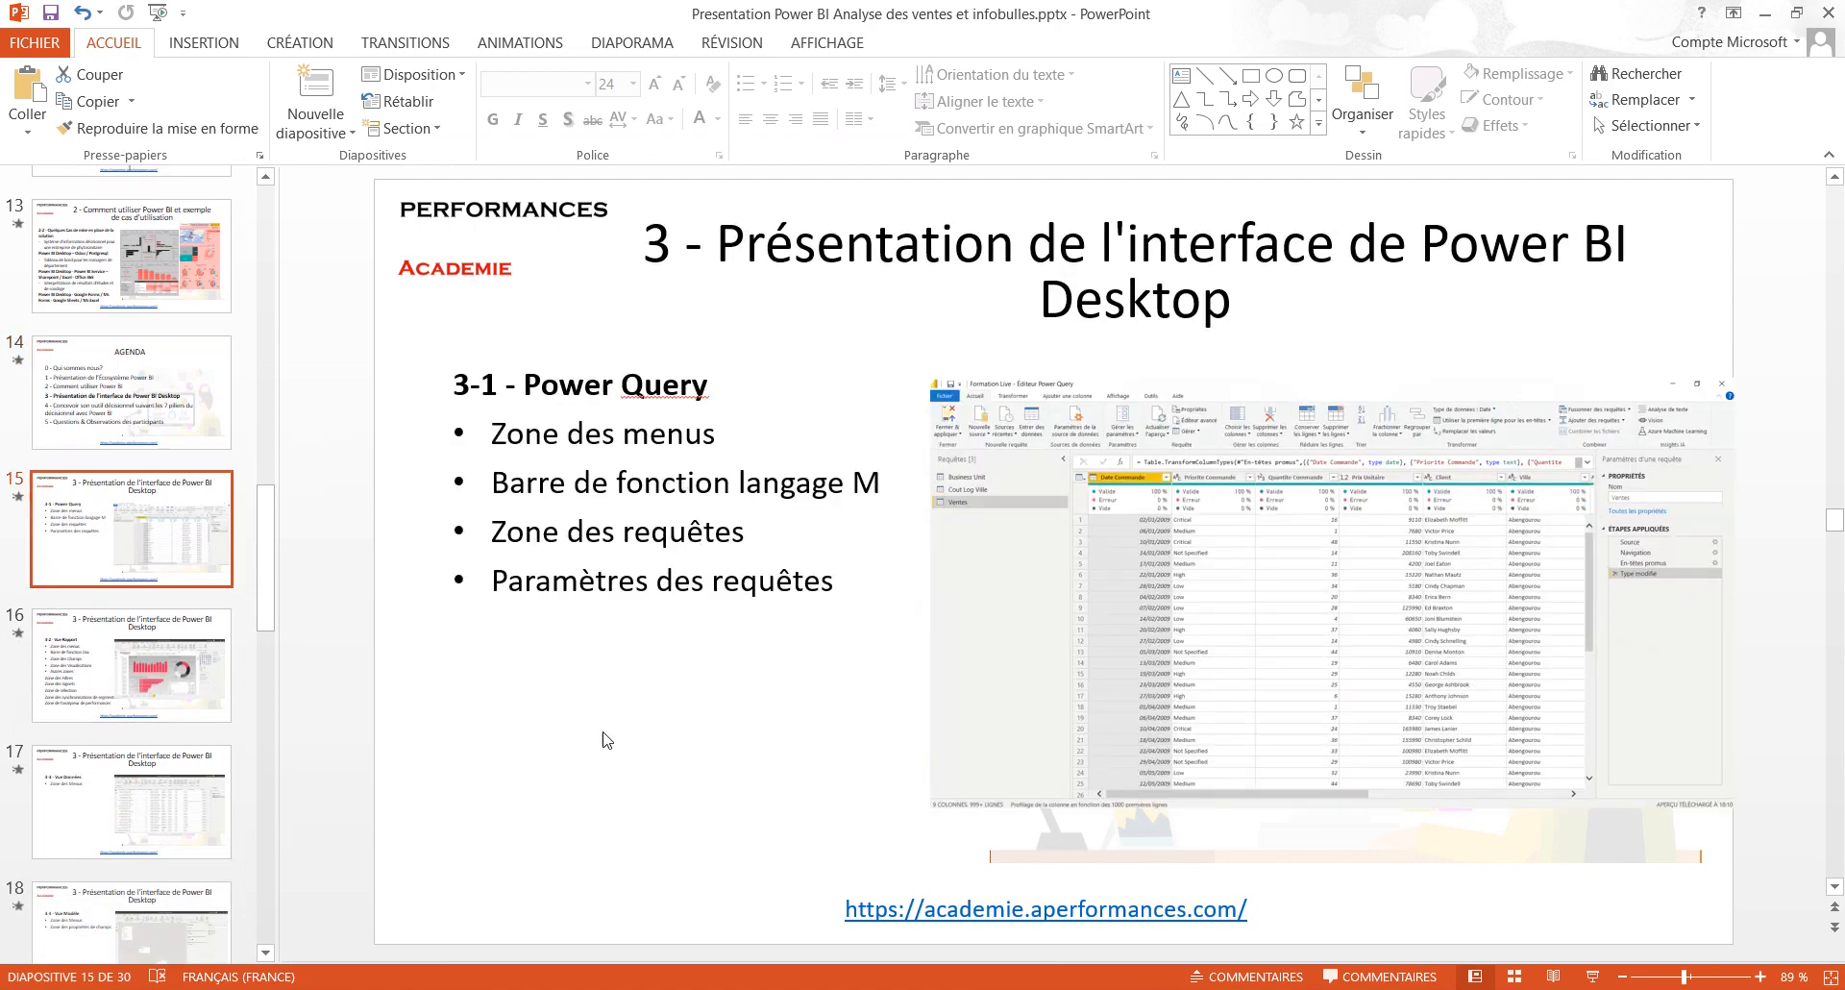
{"action": "key", "text": "alt+Tab"}
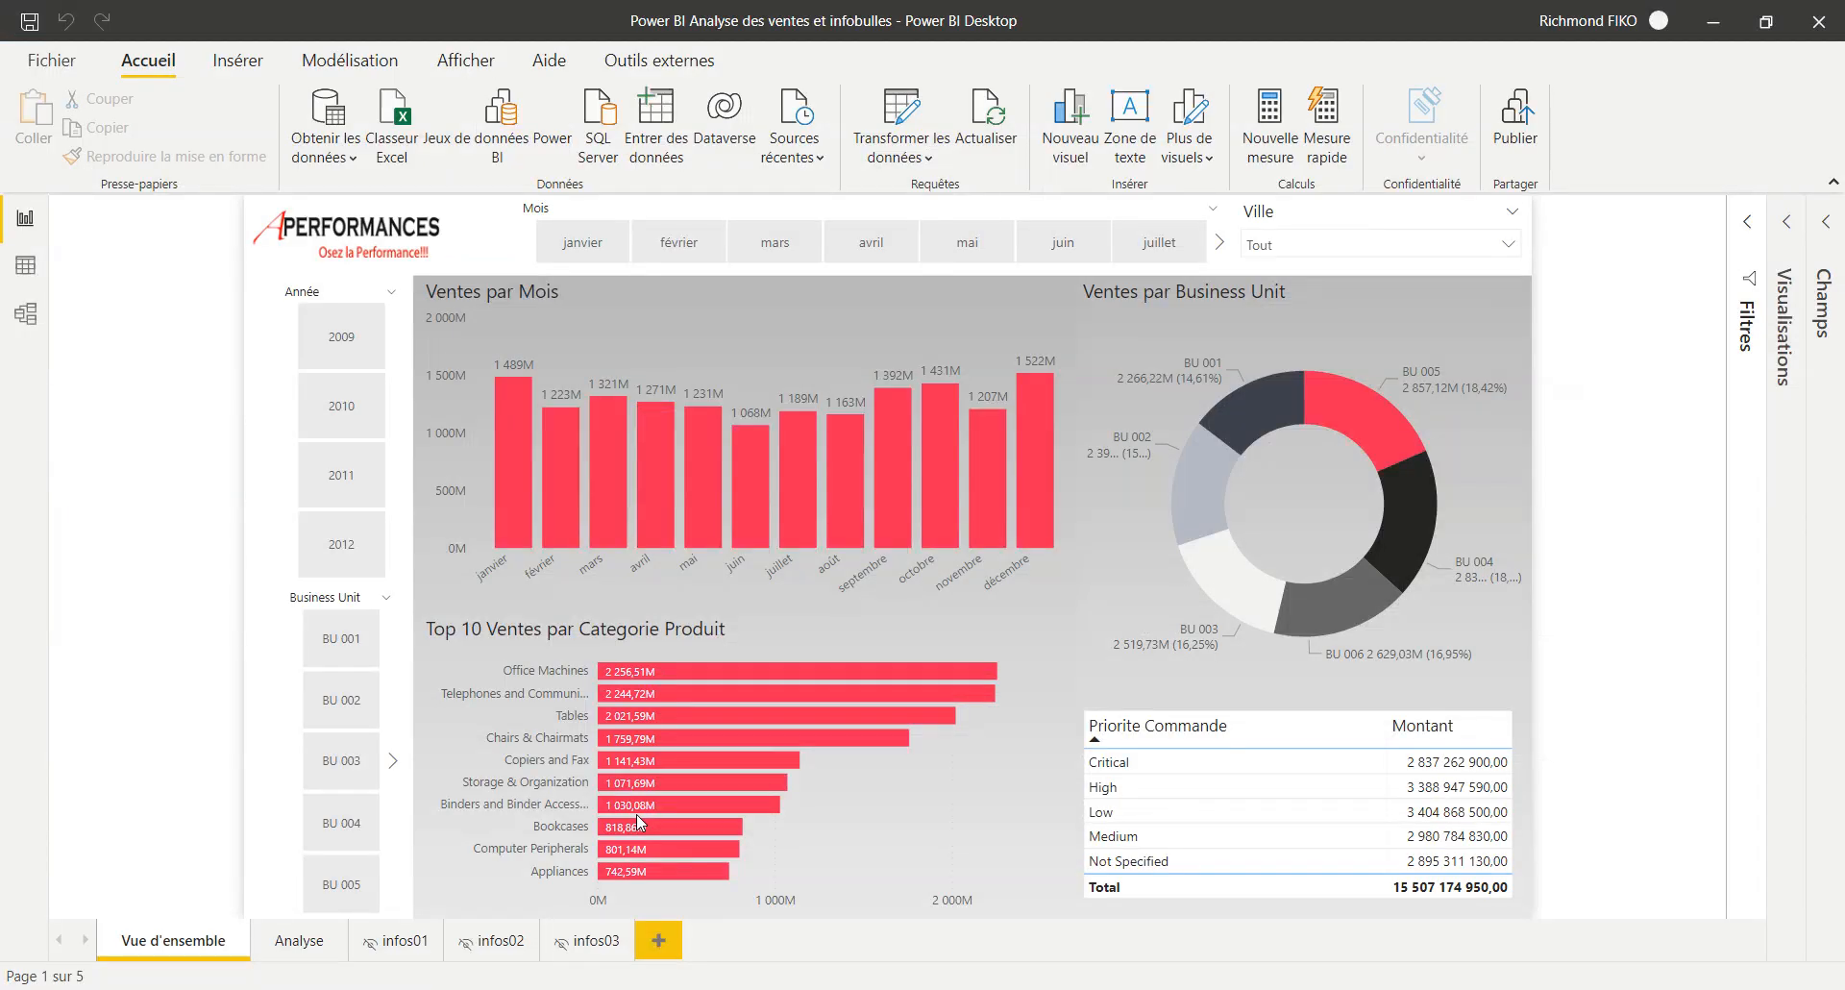
- Reduce the Power BI Desktop ribbon to its compact layout, consult the slide, and restore the full ribbon
{"action": "left_click", "coordinate": [1833, 181]}
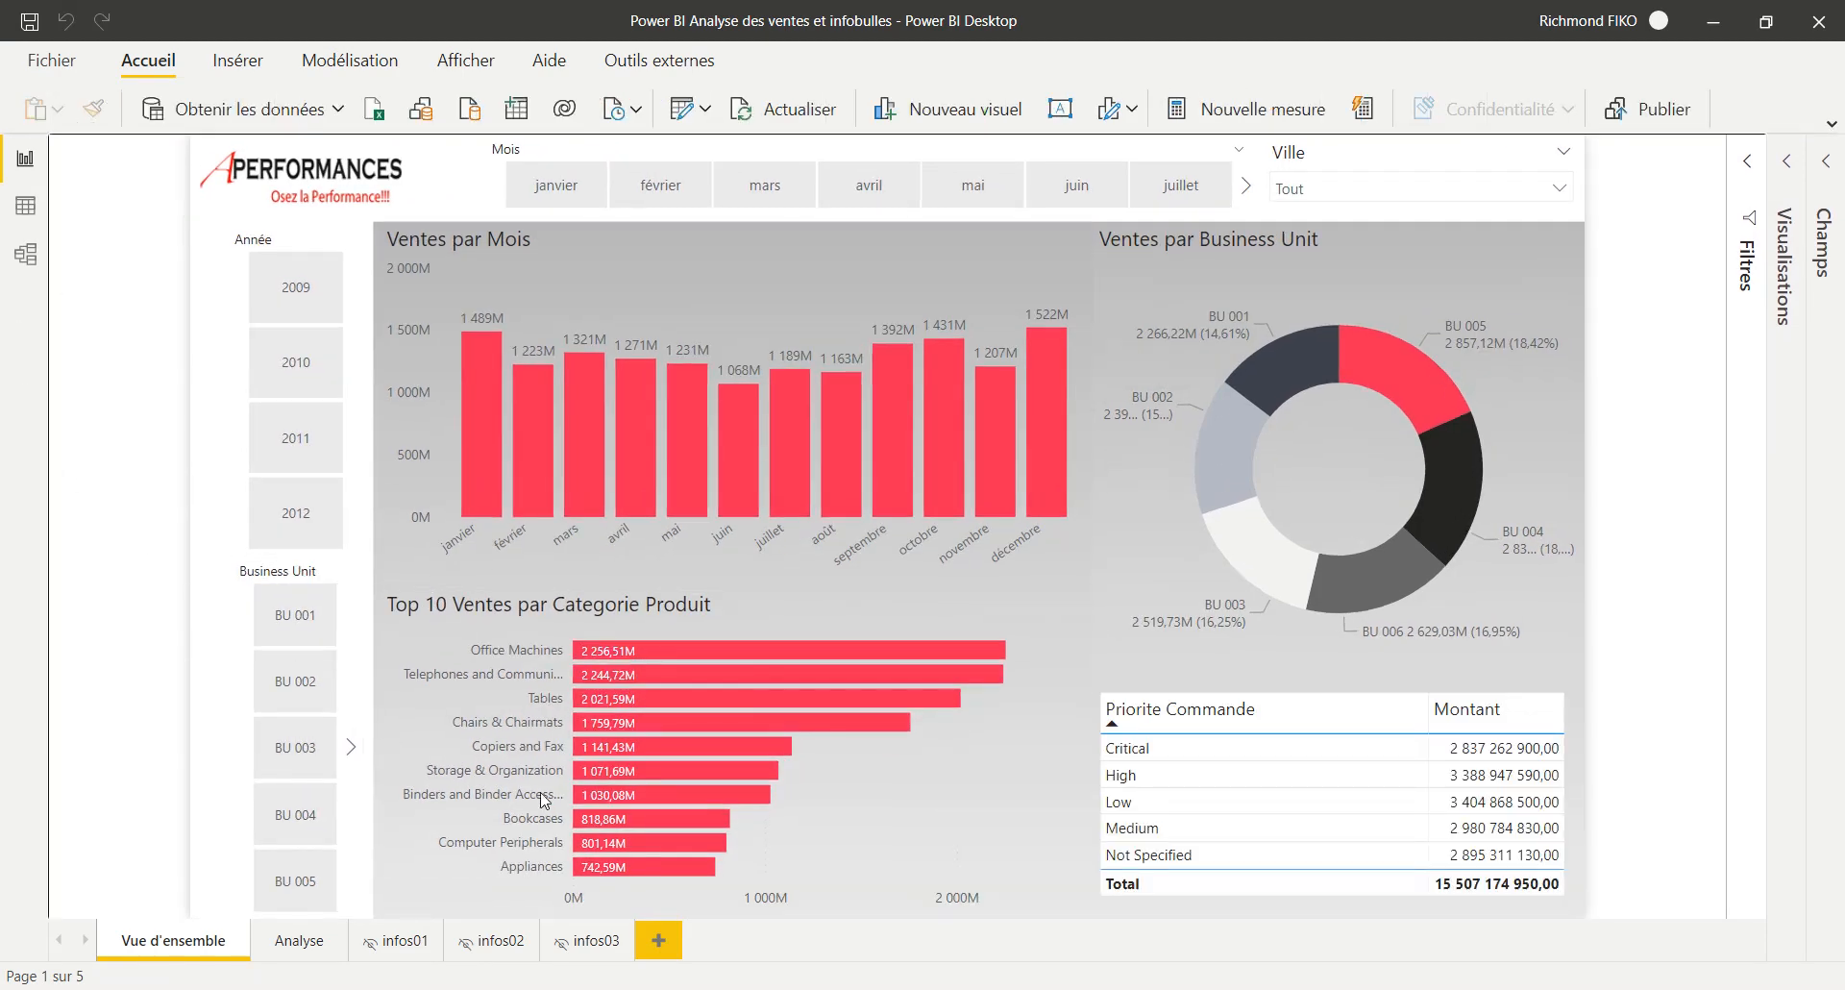
{"action": "key", "text": "alt+Tab"}
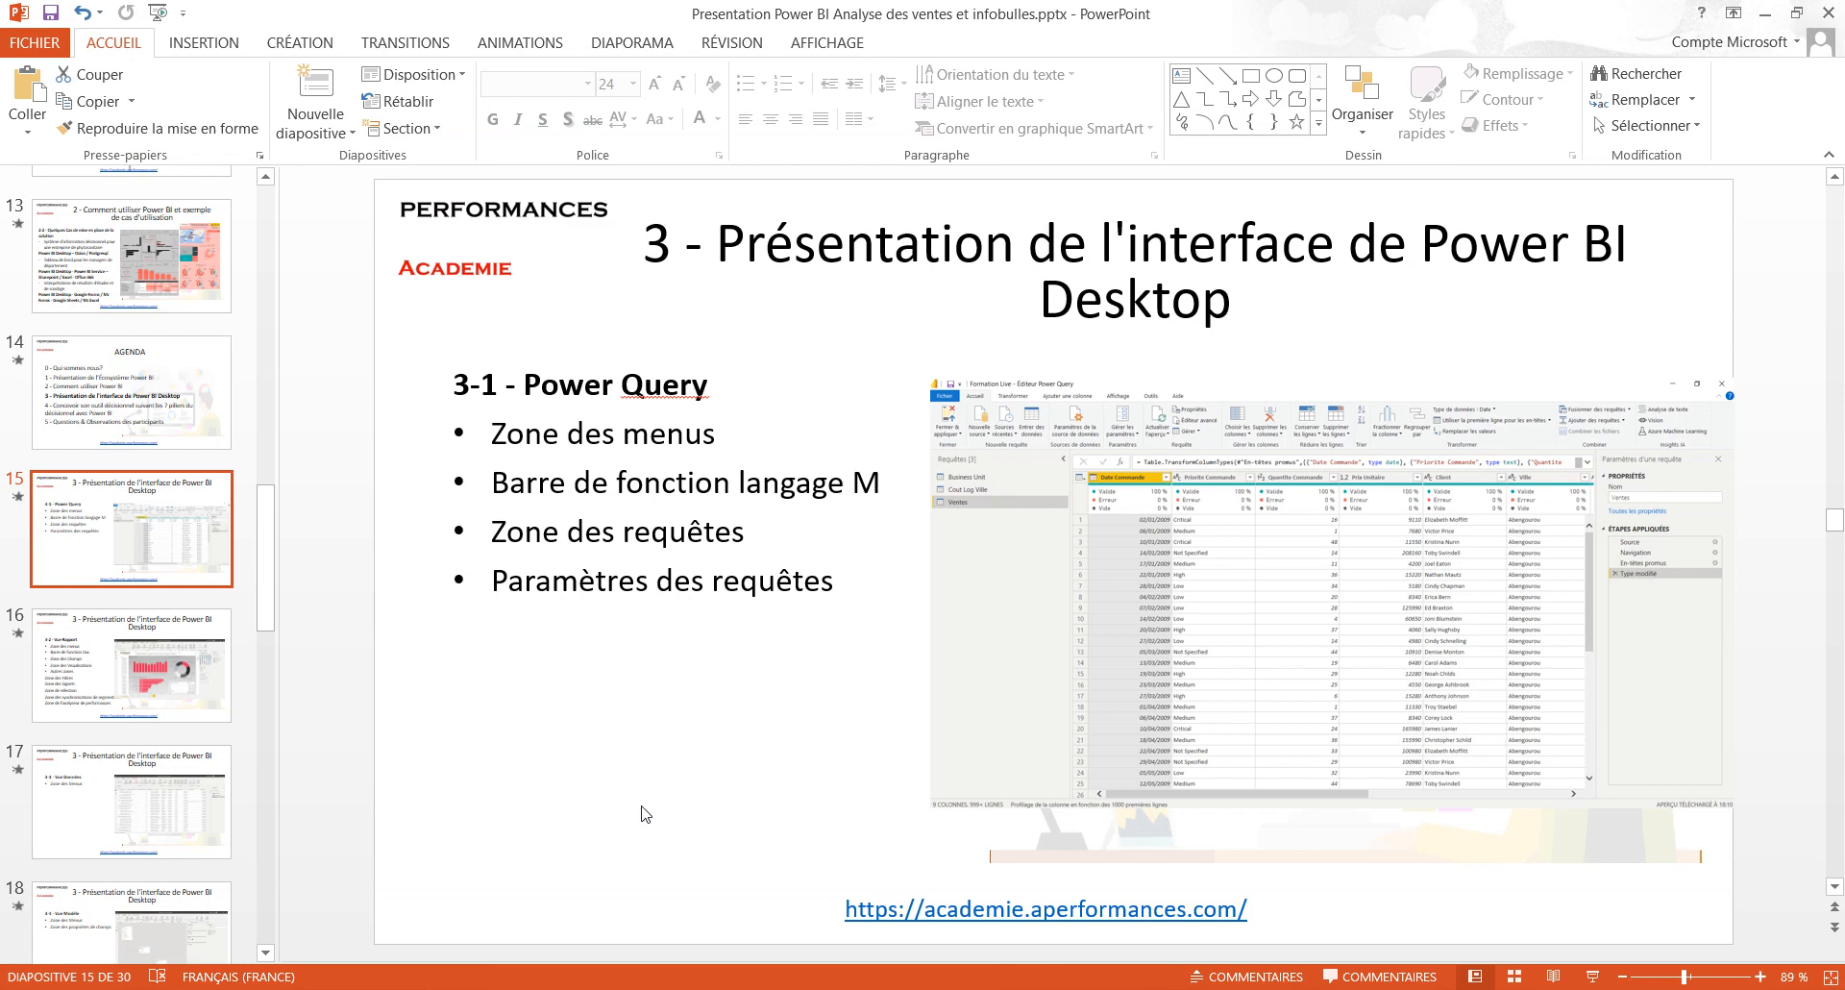
{"action": "key", "text": "alt+Tab"}
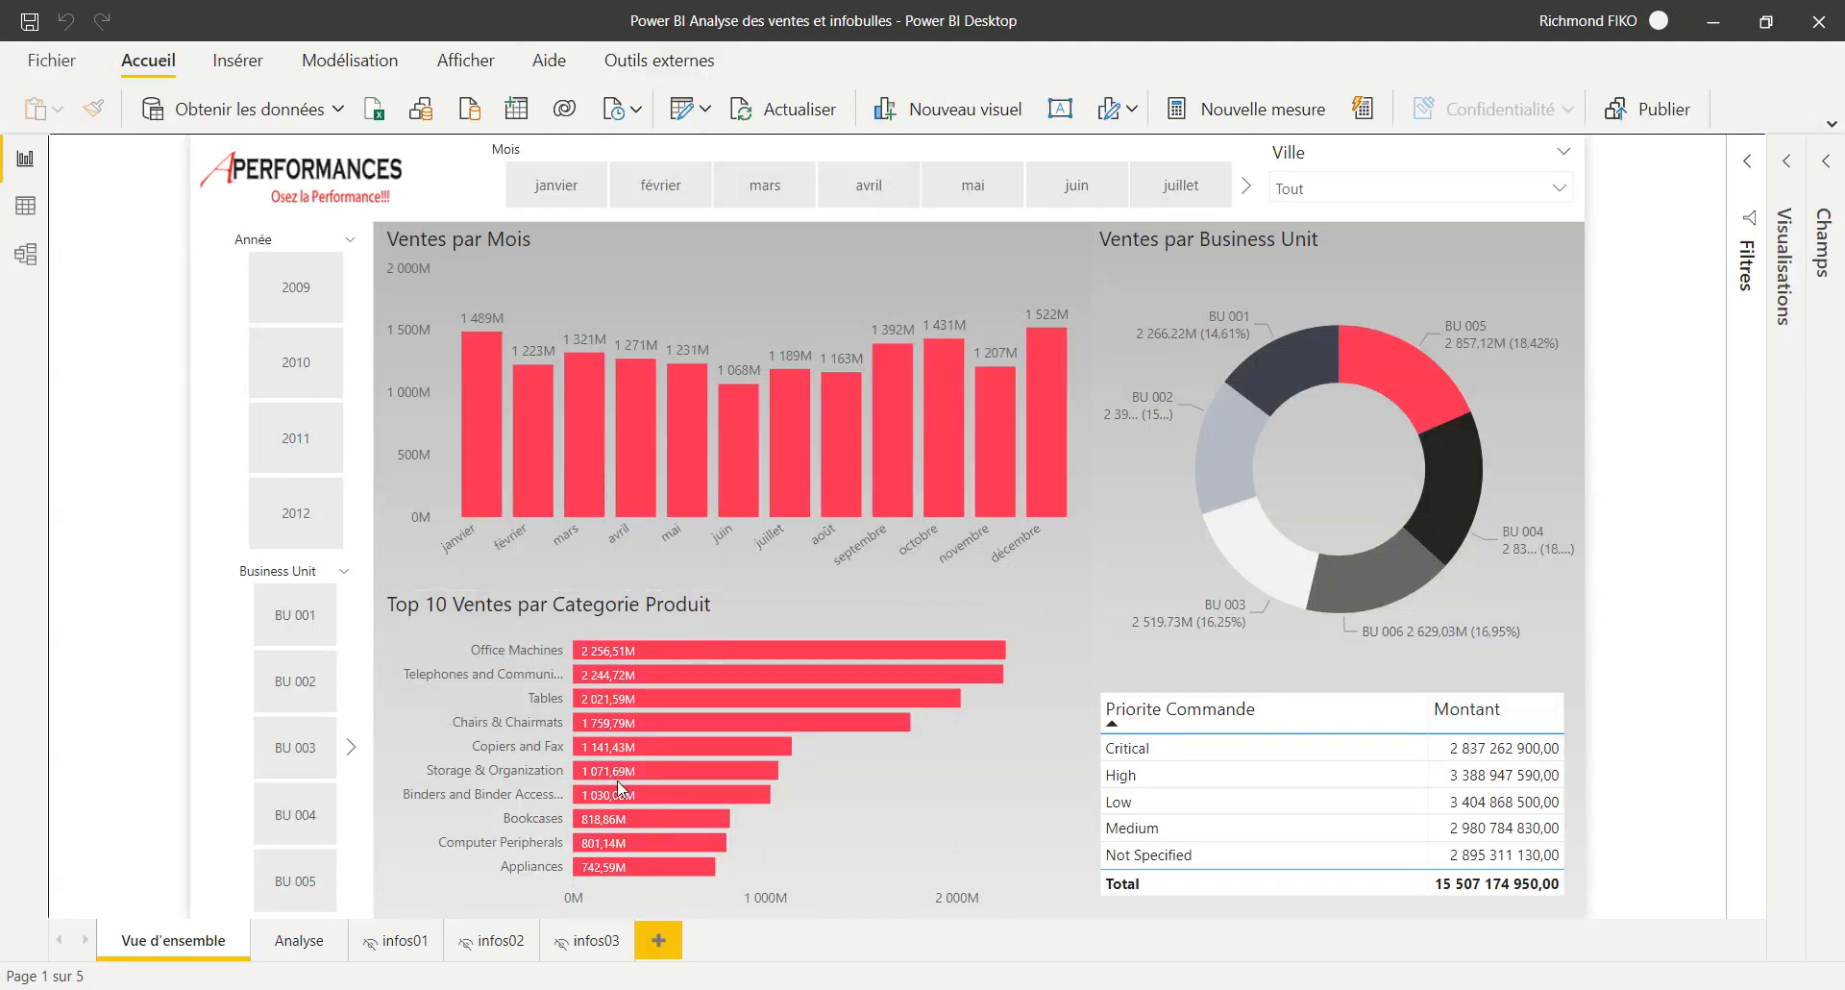
{"action": "key", "text": "alt+Tab"}
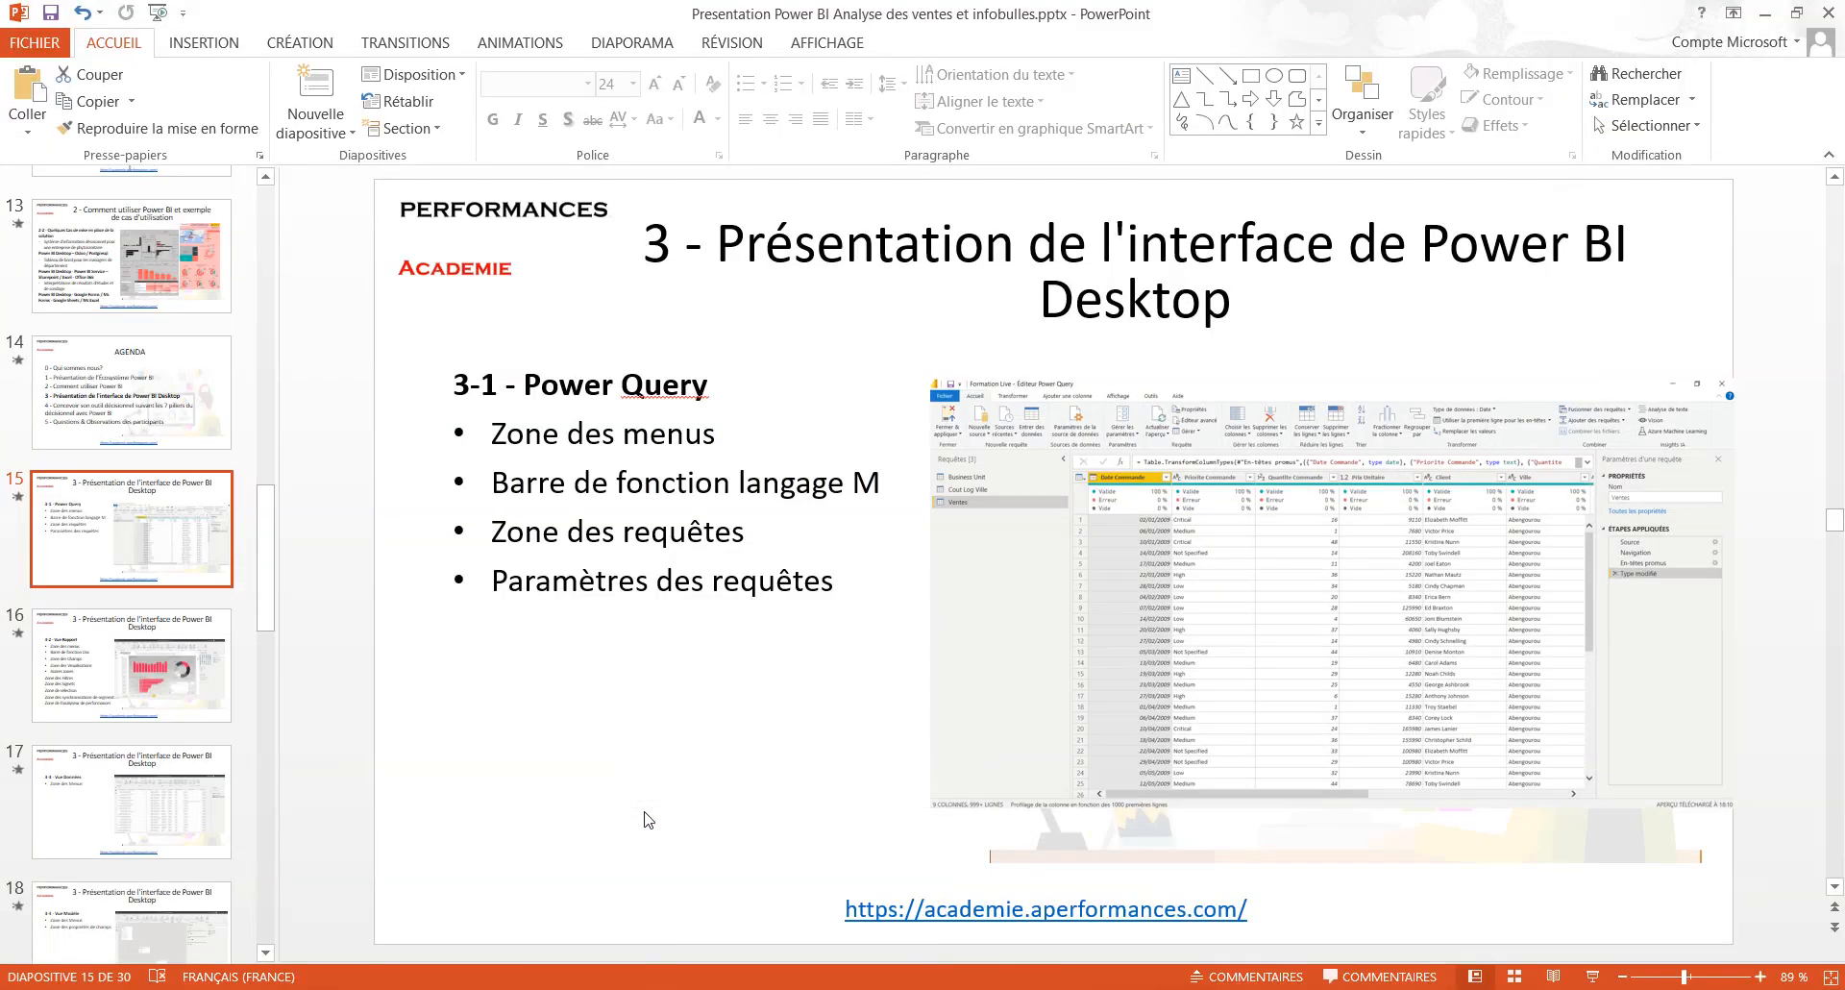
{"action": "key", "text": "alt+Tab"}
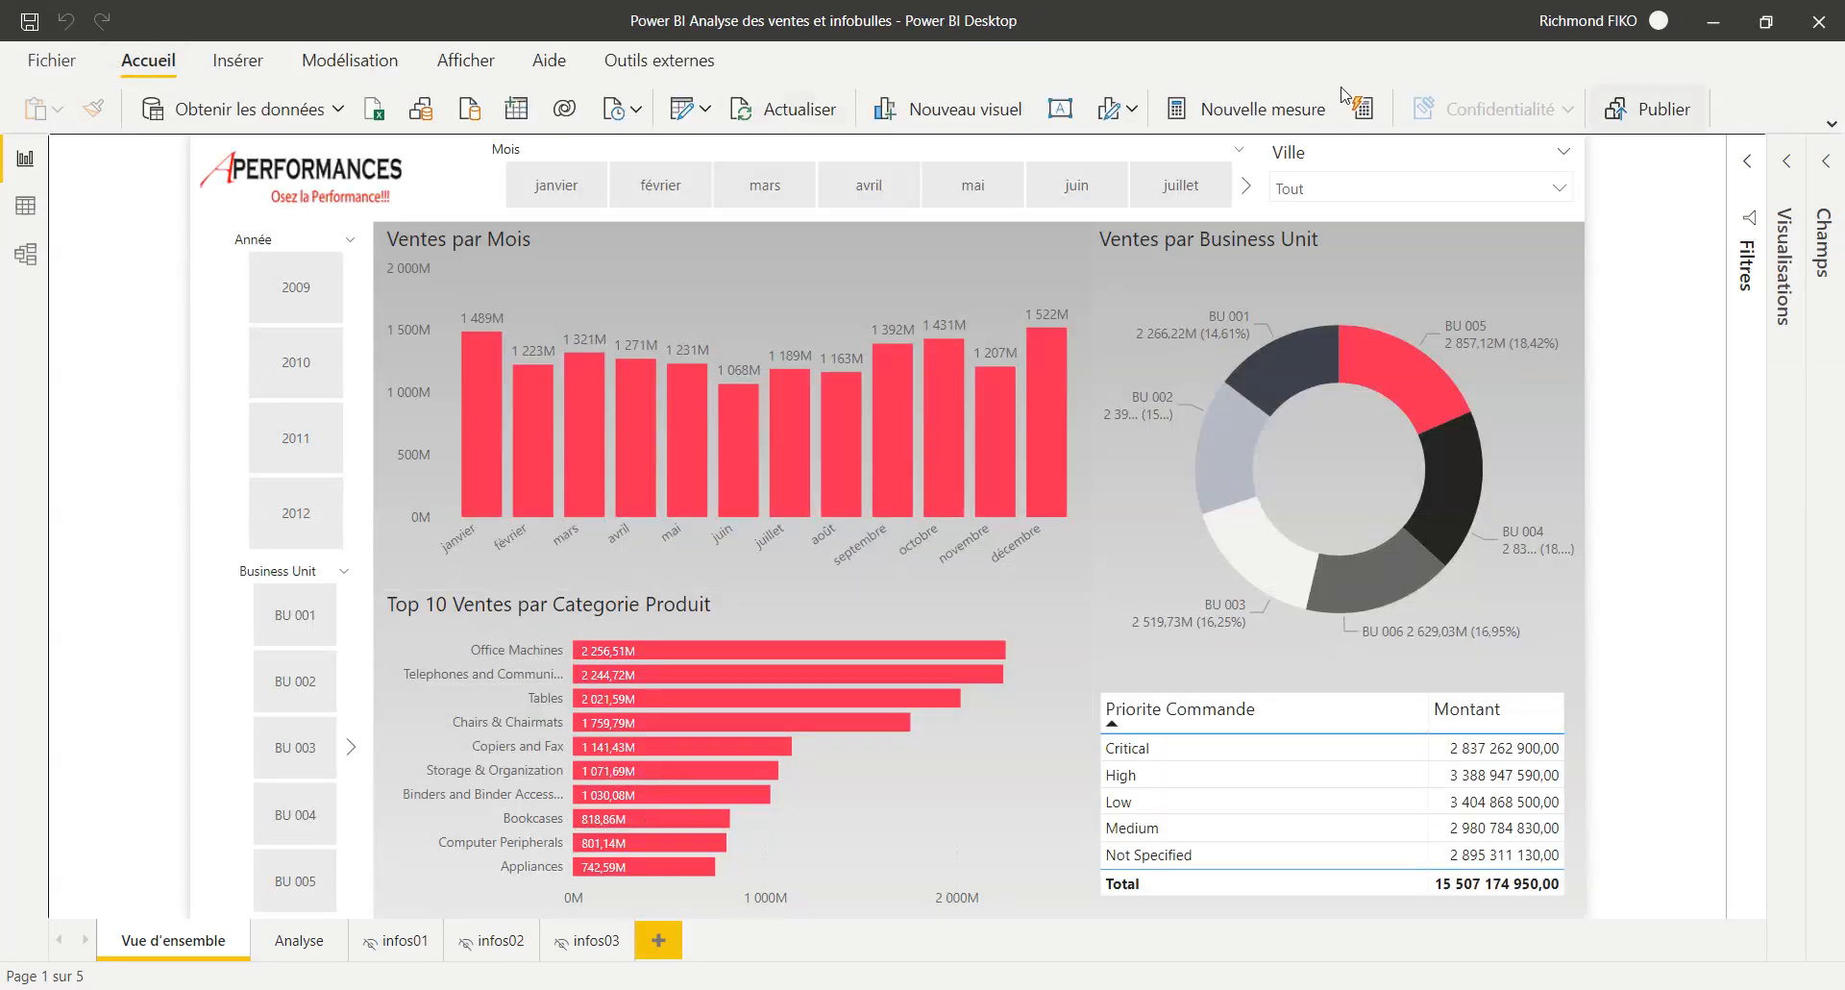
{"action": "left_click", "coordinate": [1831, 123]}
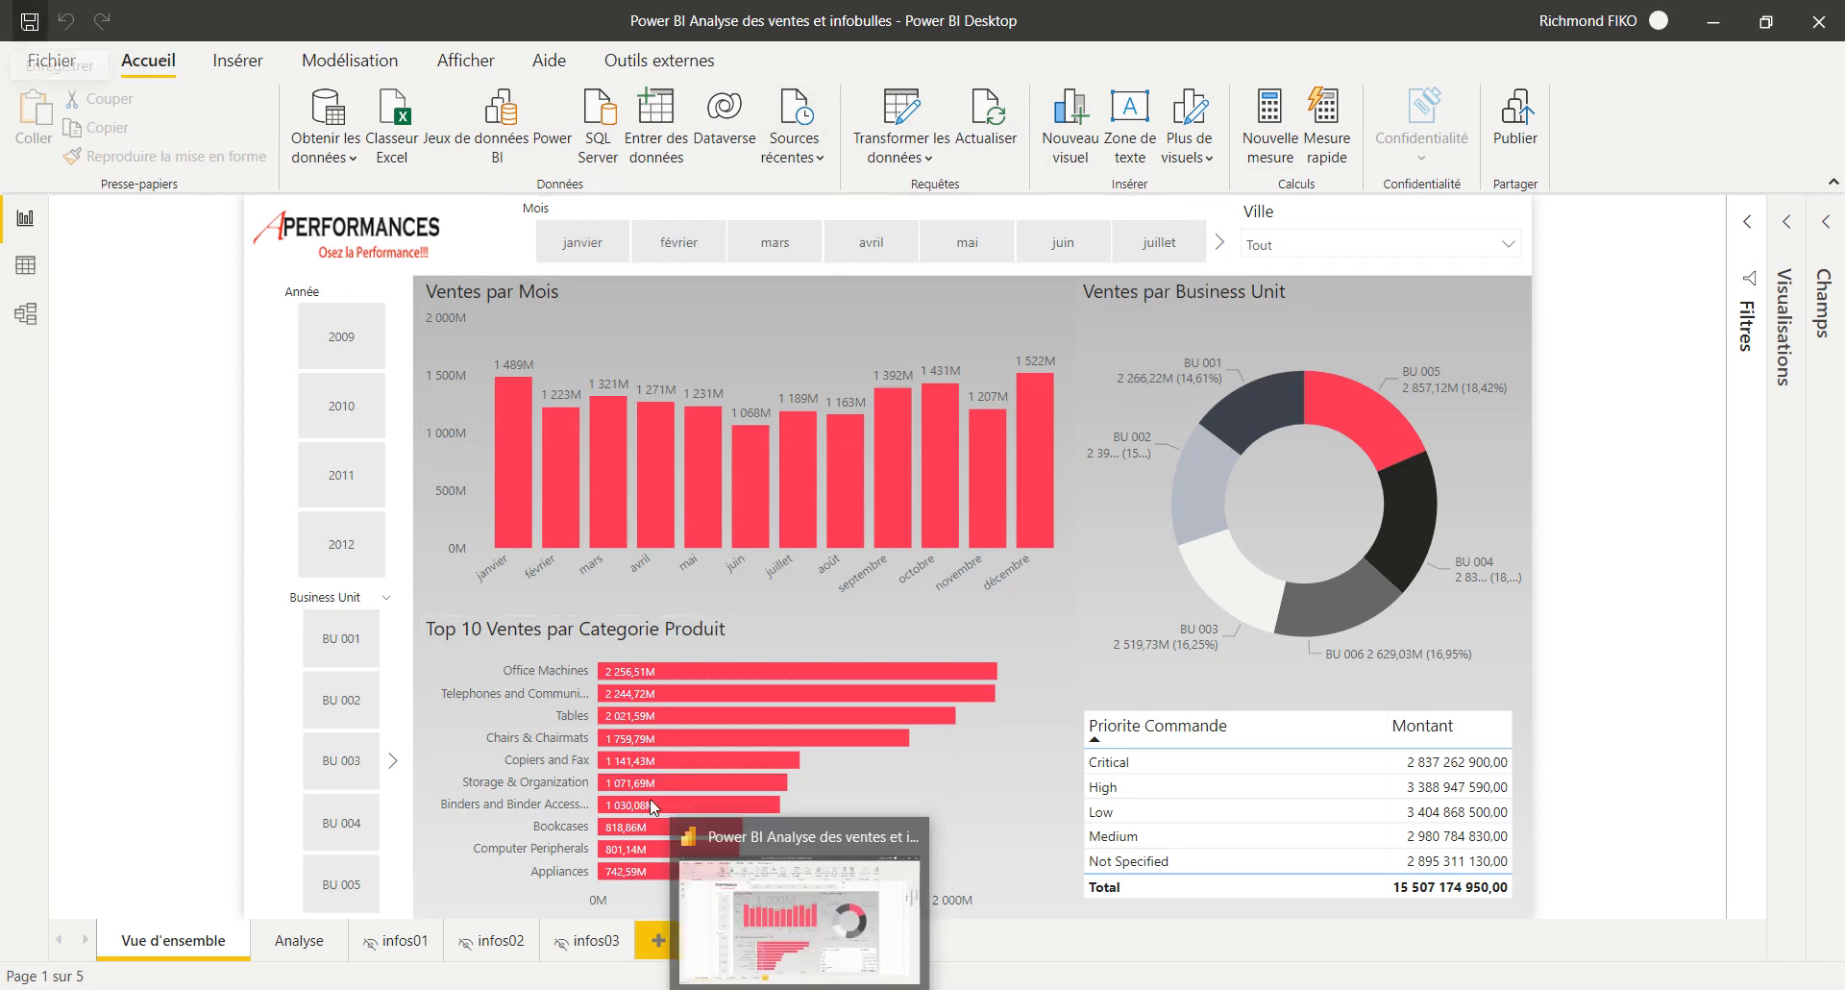
- Open the Power Query Editor on the Business Unit query and compare it with the Power Query slide
{"action": "mouse_move", "coordinate": [719, 400]}
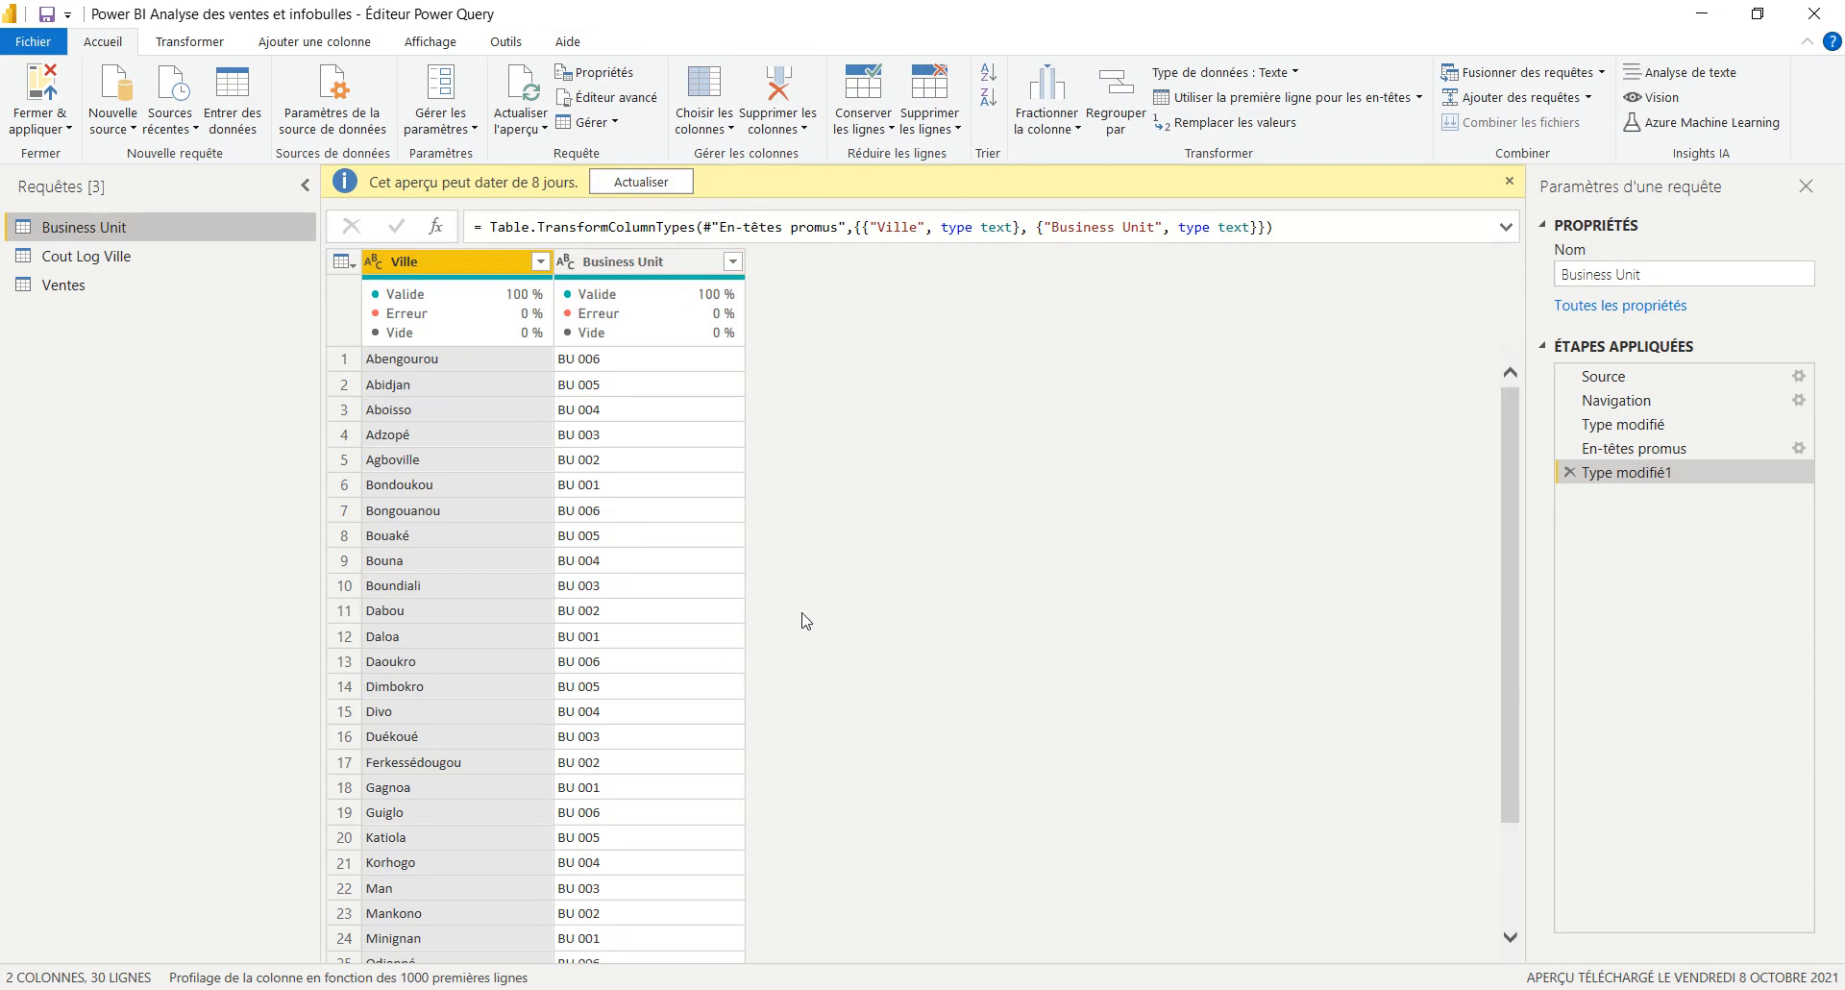
{"action": "key", "text": "alt+Tab"}
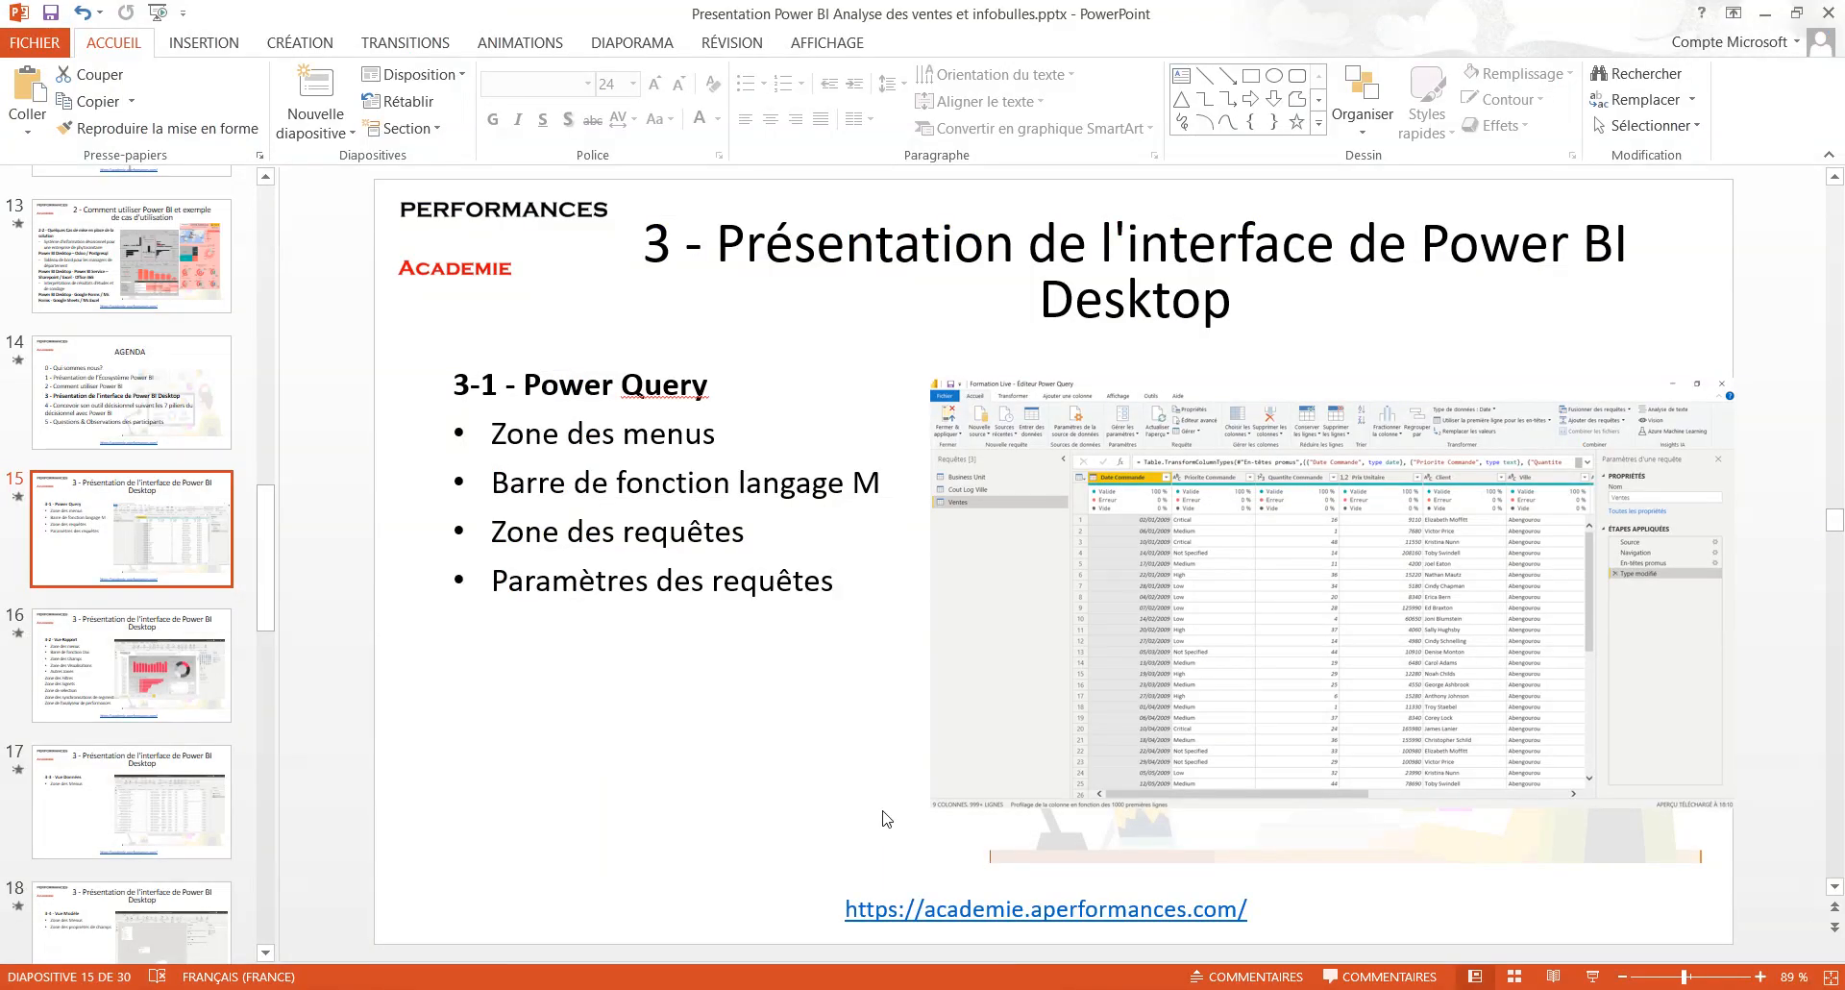
{"action": "key", "text": "alt+Tab"}
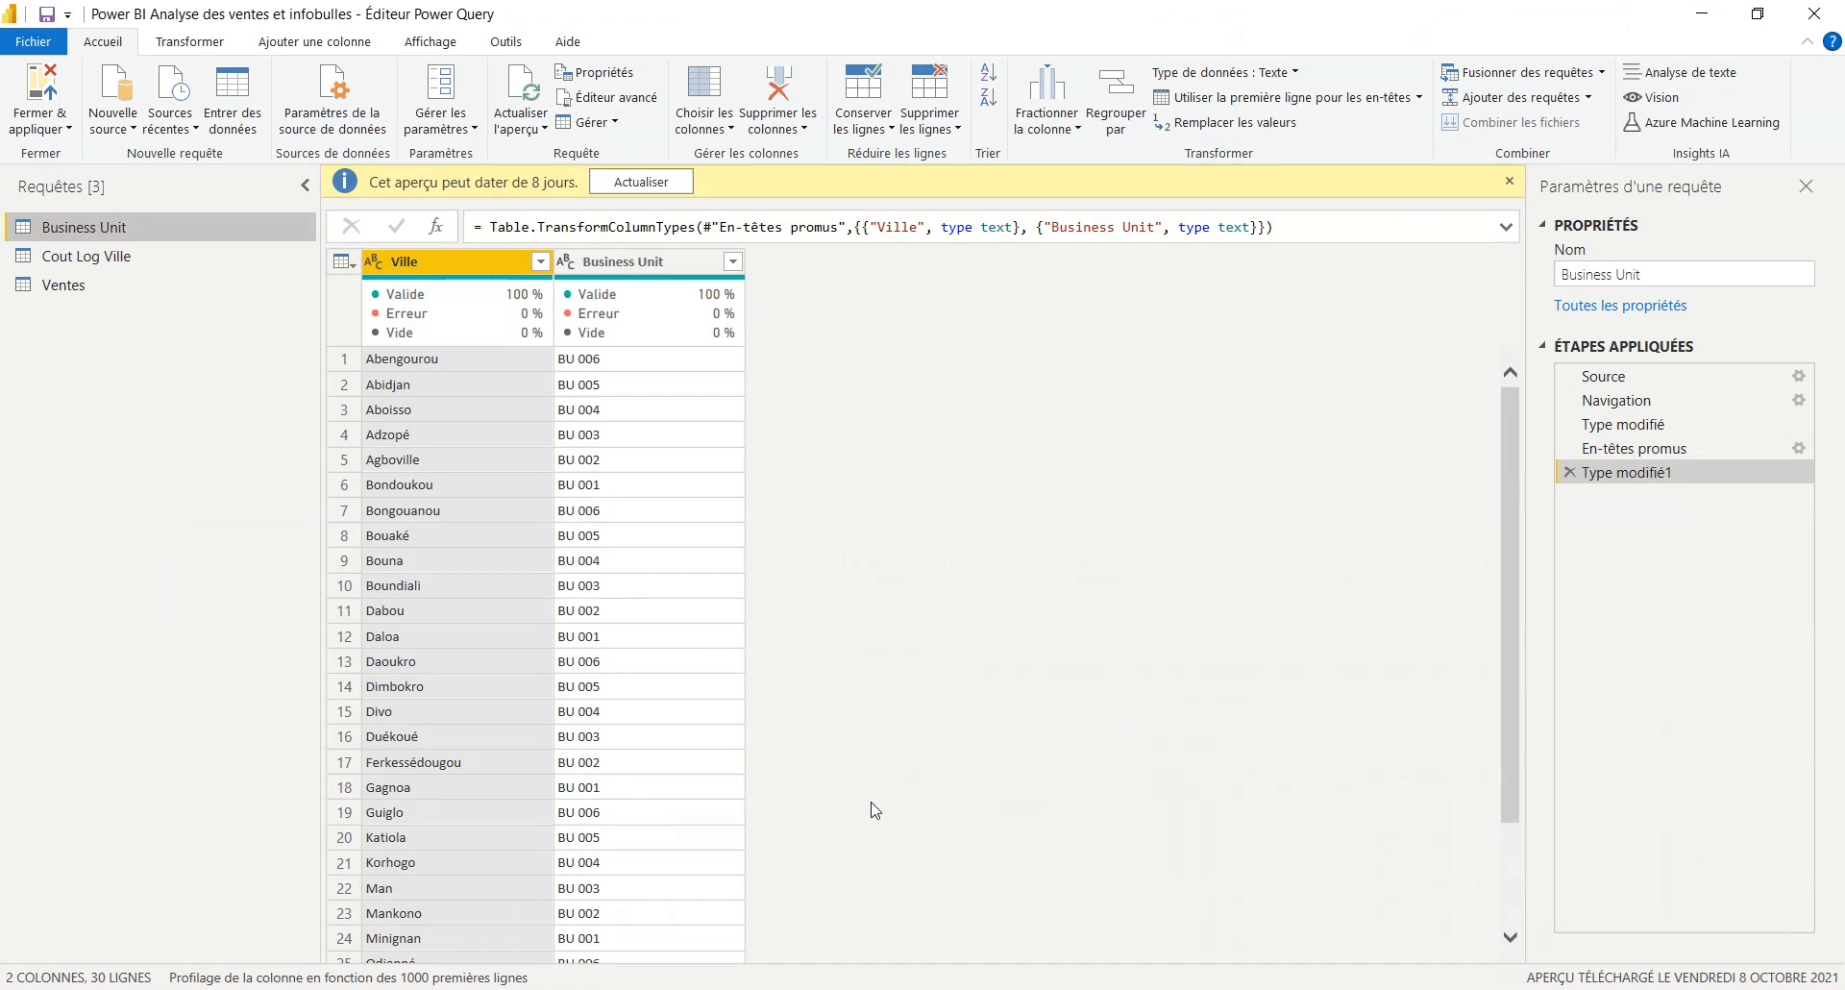
{"action": "key", "text": "alt+Tab"}
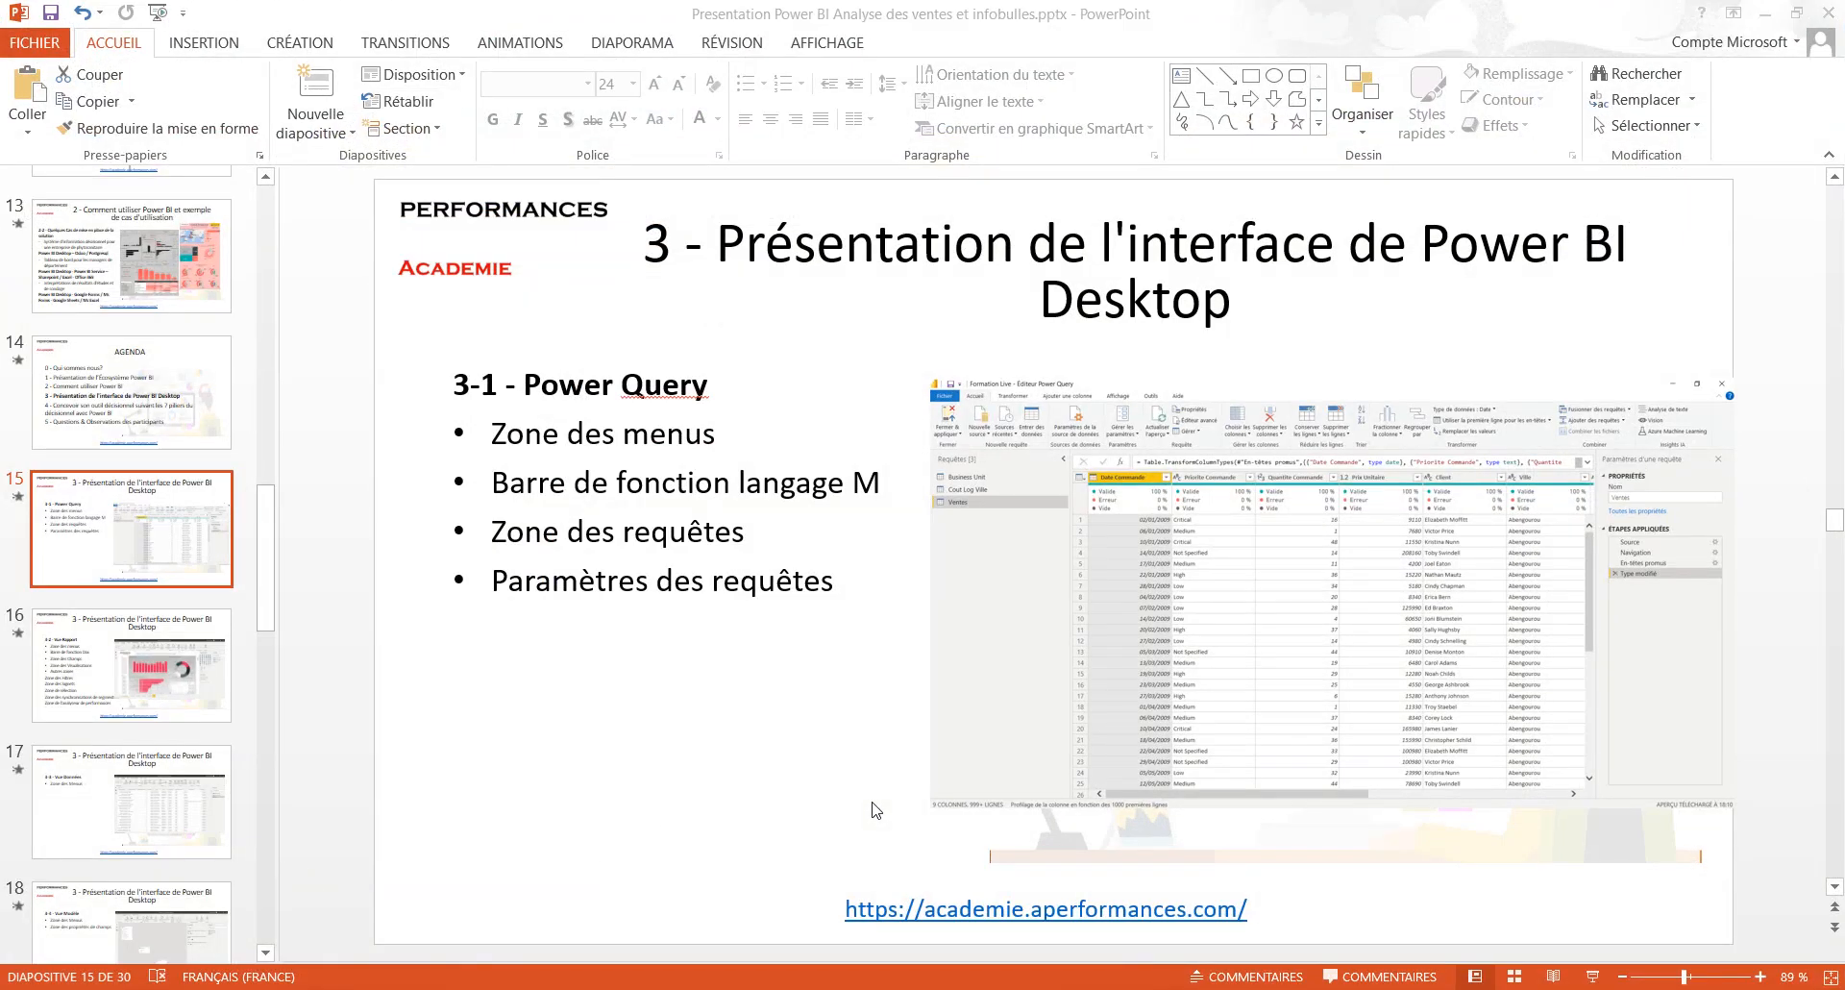
{"action": "key", "text": "alt+Tab"}
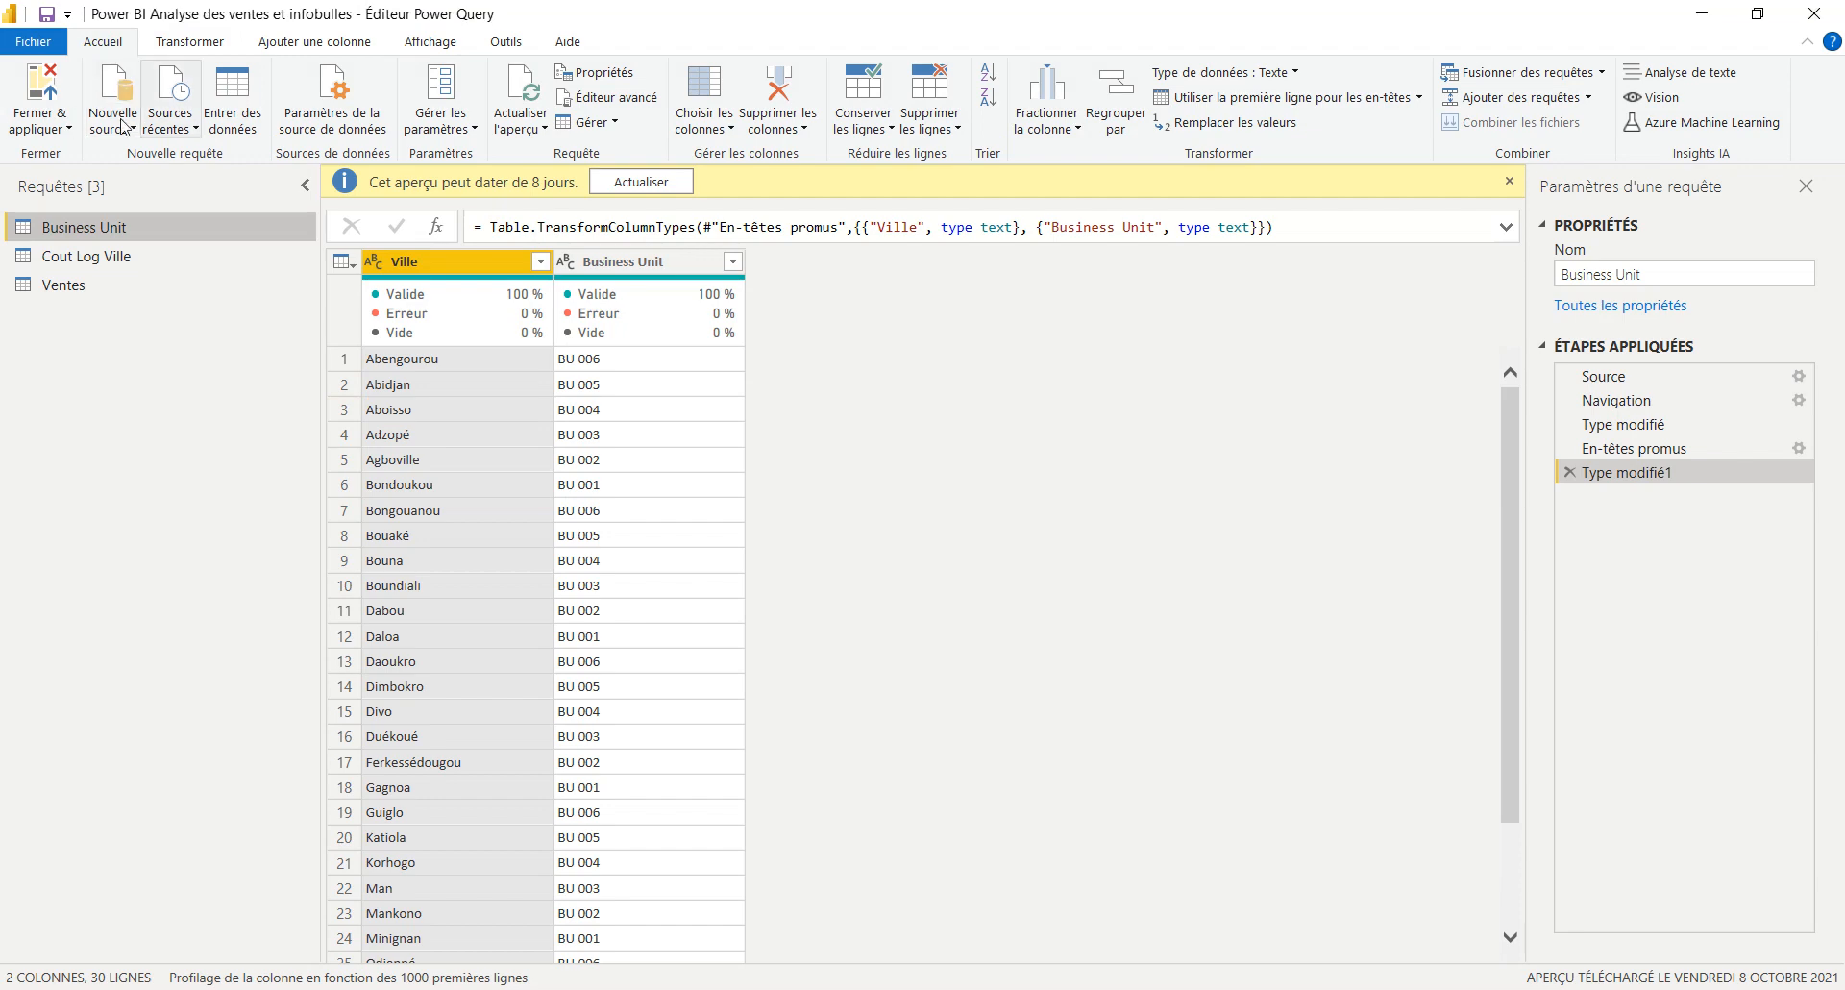
- Review the Power Query commands for transforming data, adding columns, display options, tools and help
{"action": "left_click", "coordinate": [159, 38]}
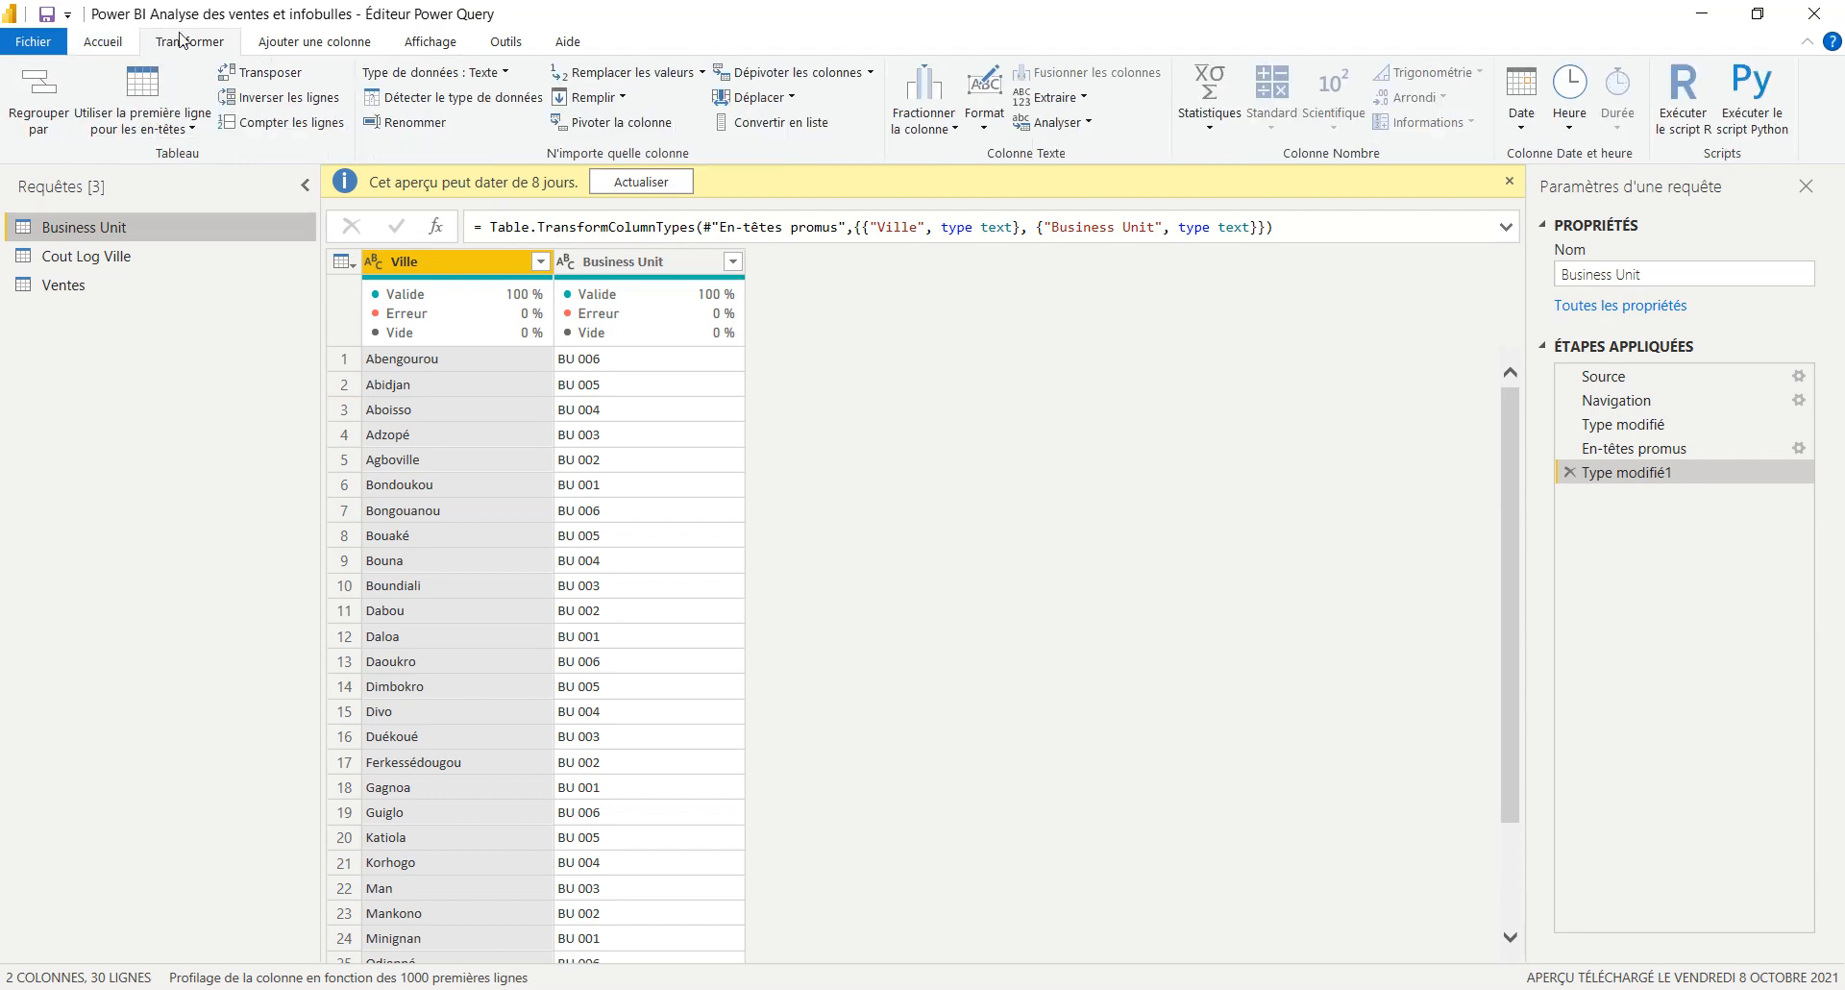
{"action": "left_click", "coordinate": [260, 44]}
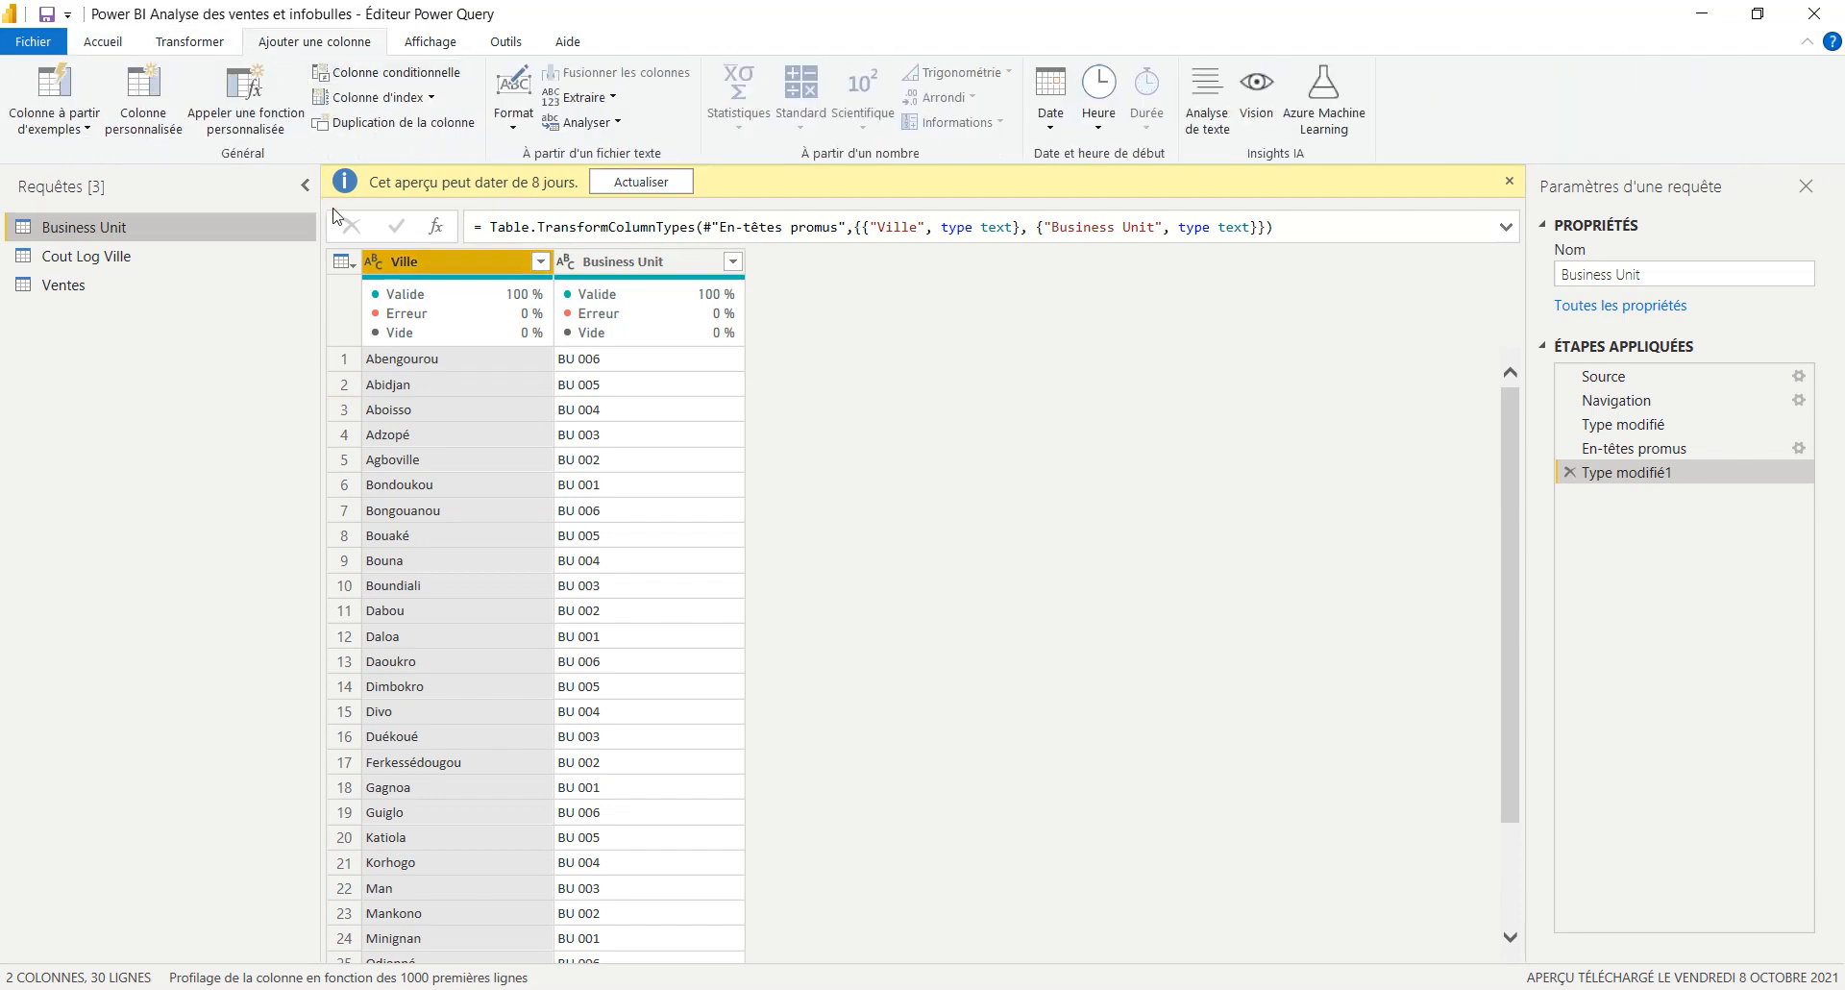
{"action": "left_click", "coordinate": [161, 41]}
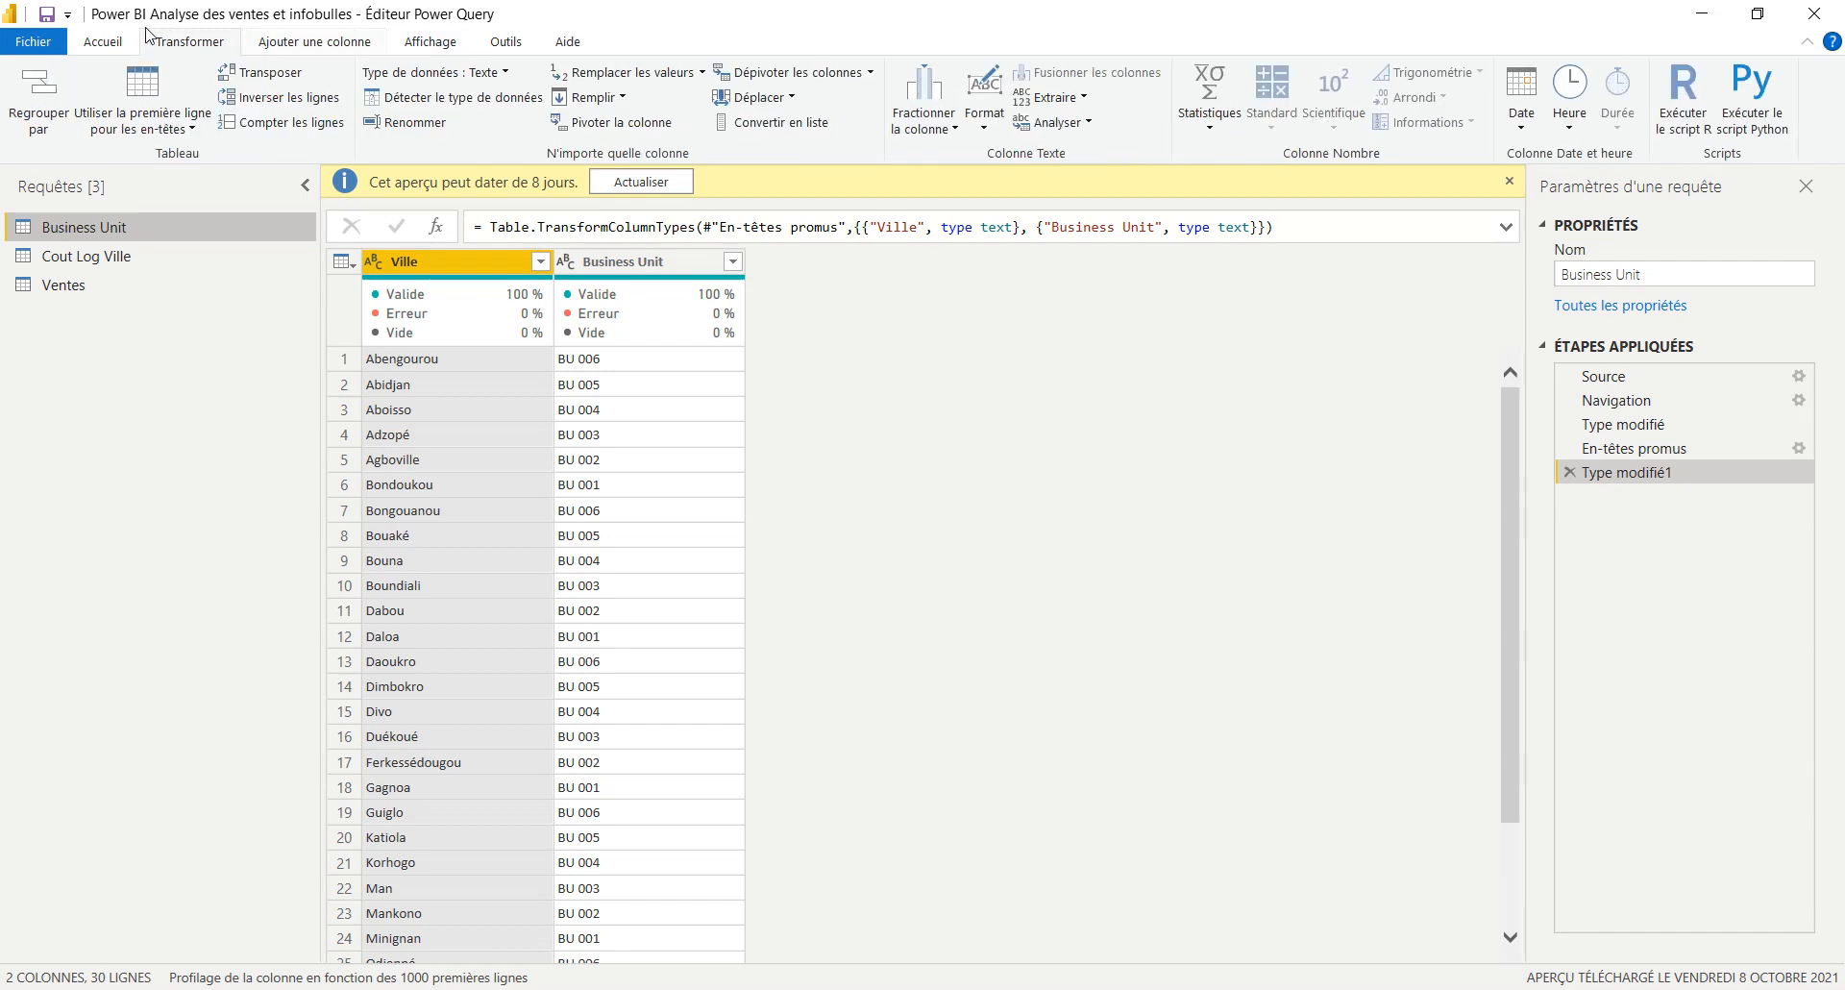
{"action": "left_click", "coordinate": [408, 41]}
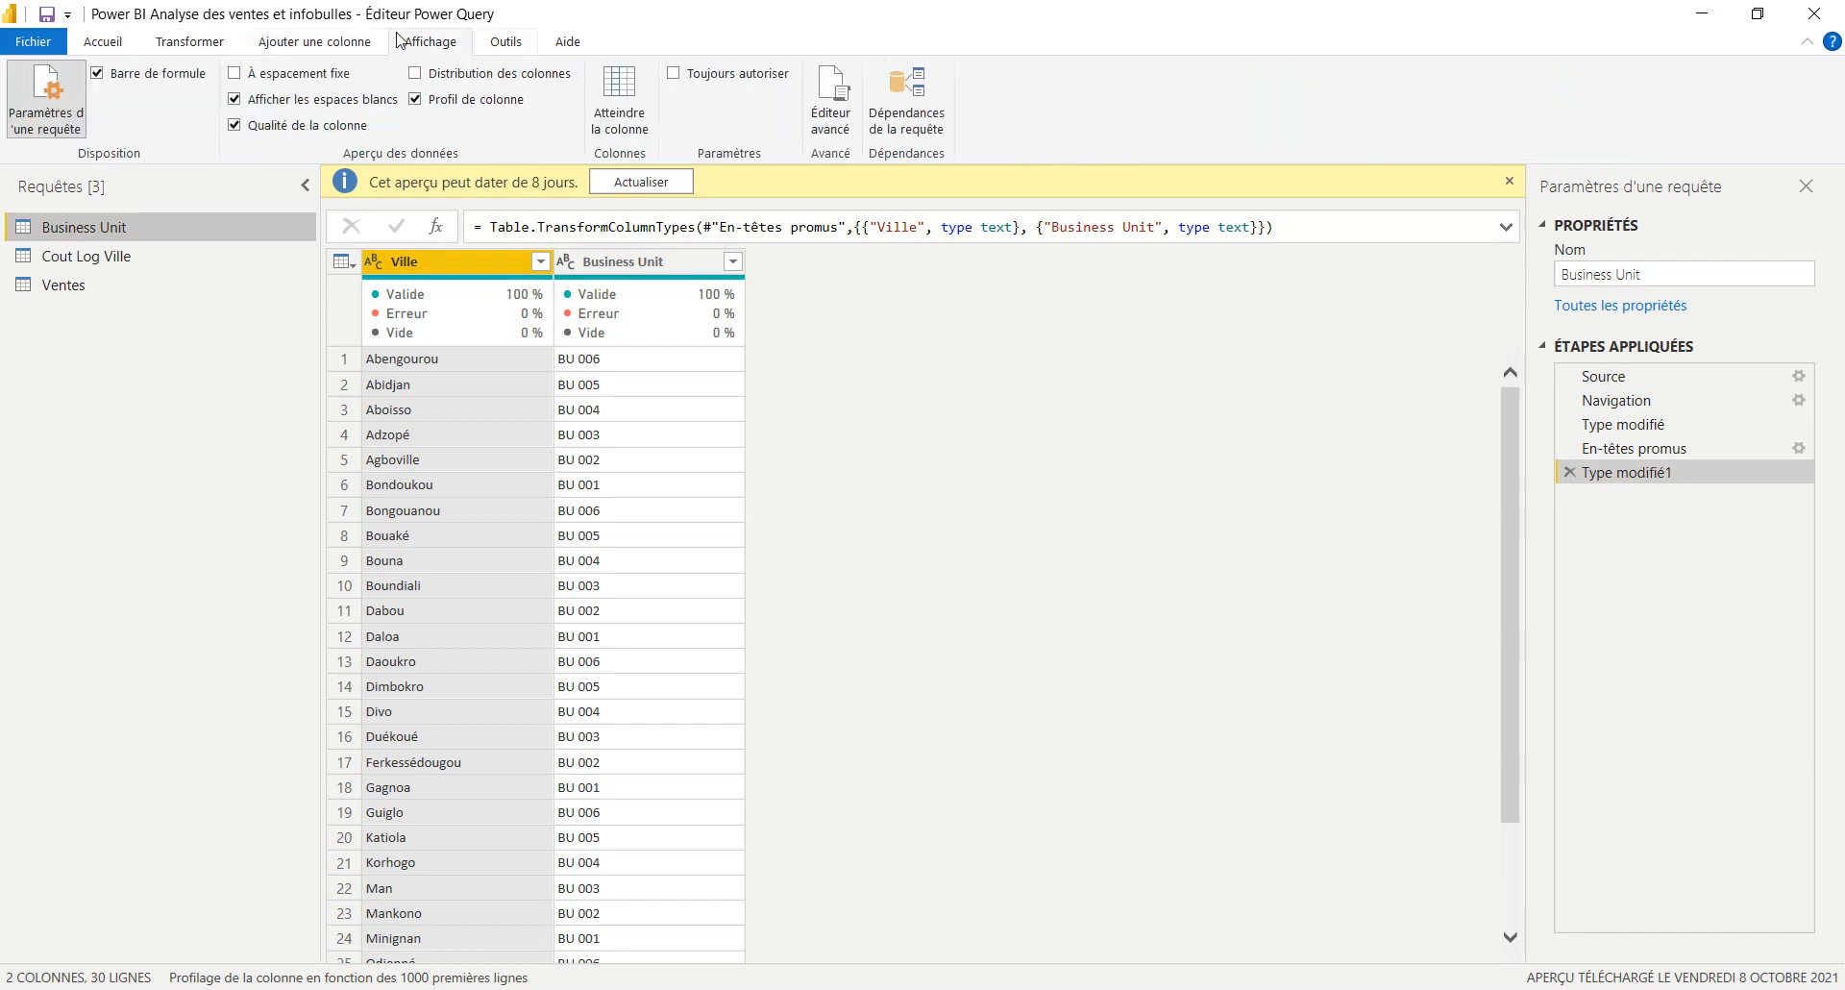
{"action": "left_click", "coordinate": [490, 43]}
{"action": "left_click", "coordinate": [567, 42]}
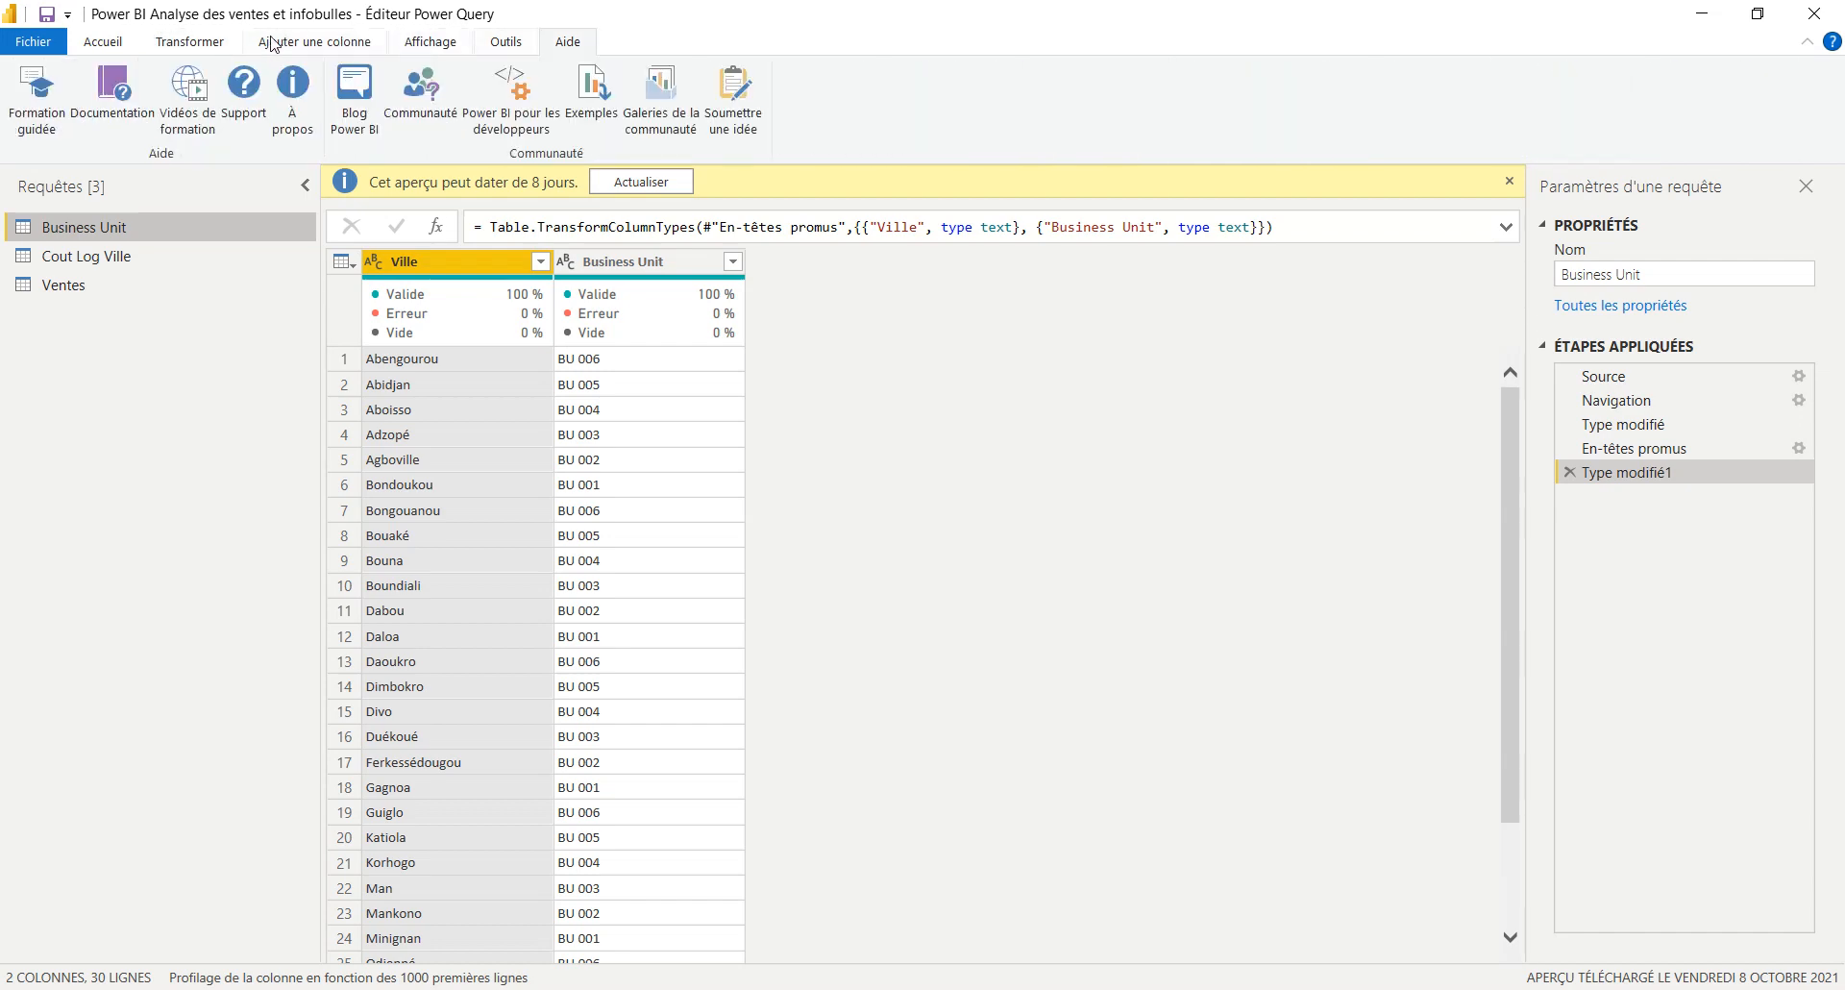
{"action": "left_click", "coordinate": [103, 41]}
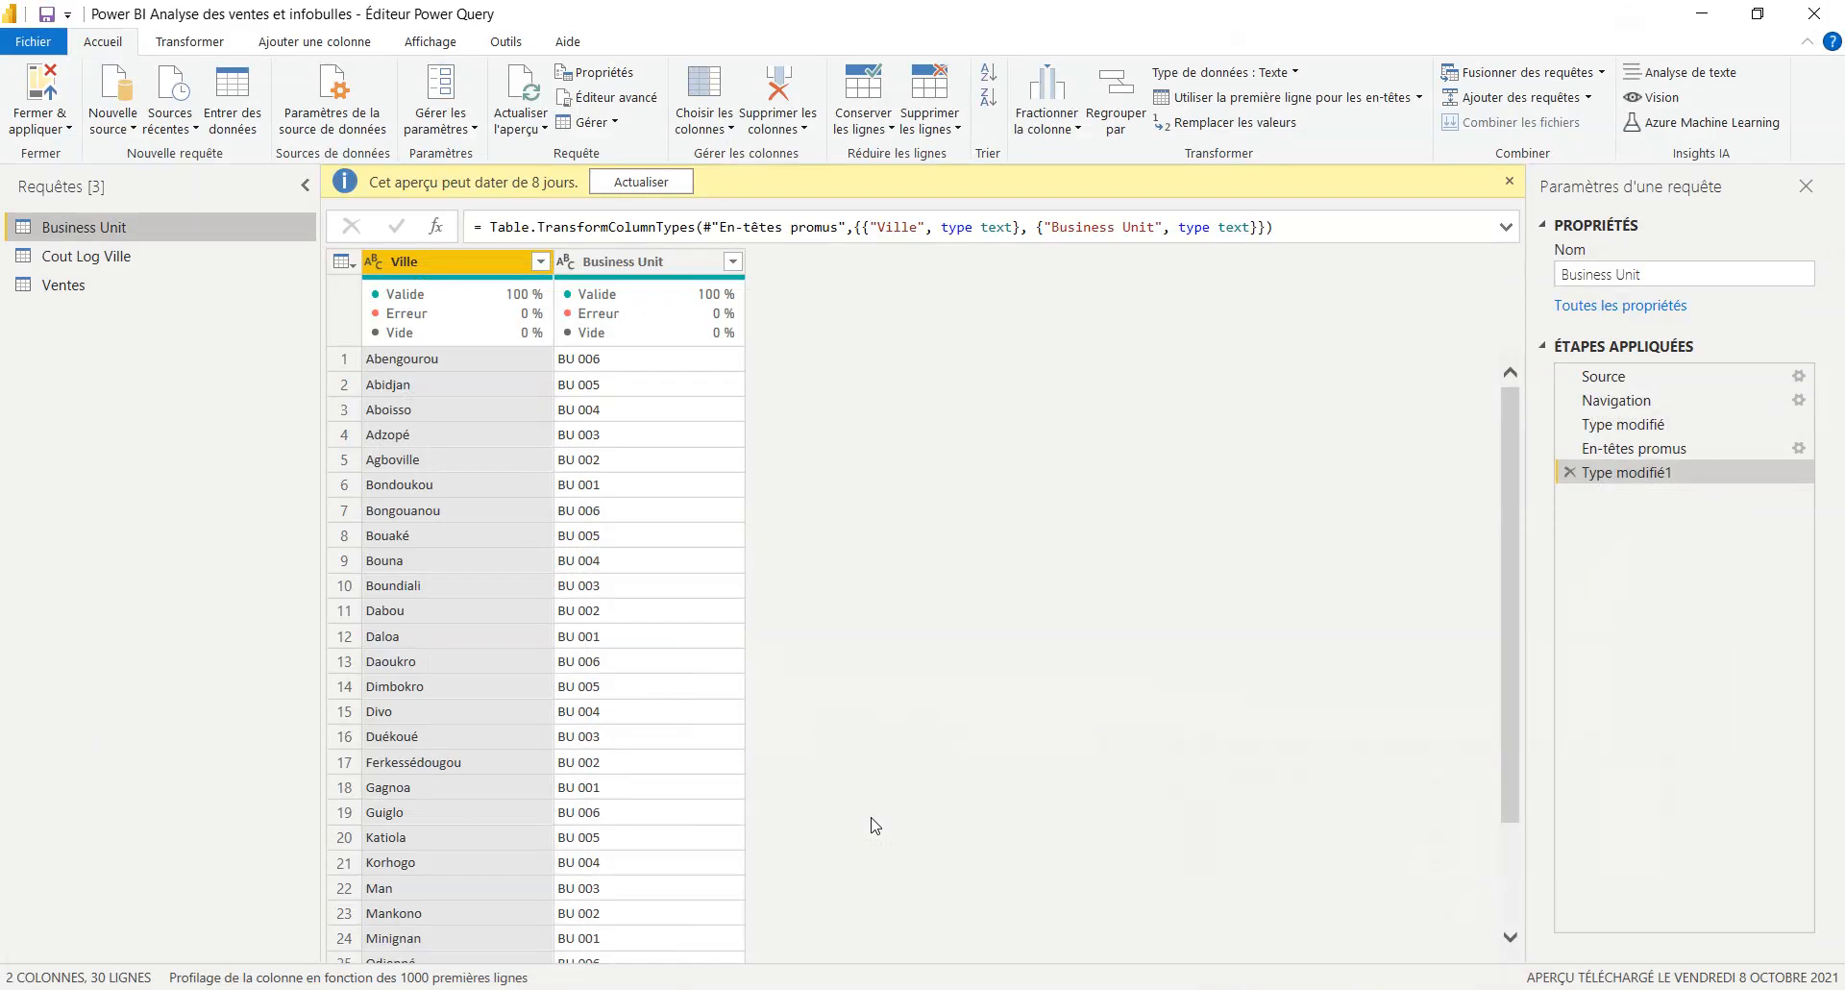
- Examine the M language formula of the Type modifié1 step in the Business Unit query
{"action": "key", "text": "alt+Tab"}
{"action": "key", "text": "alt+Tab"}
{"action": "left_click", "coordinate": [592, 227]}
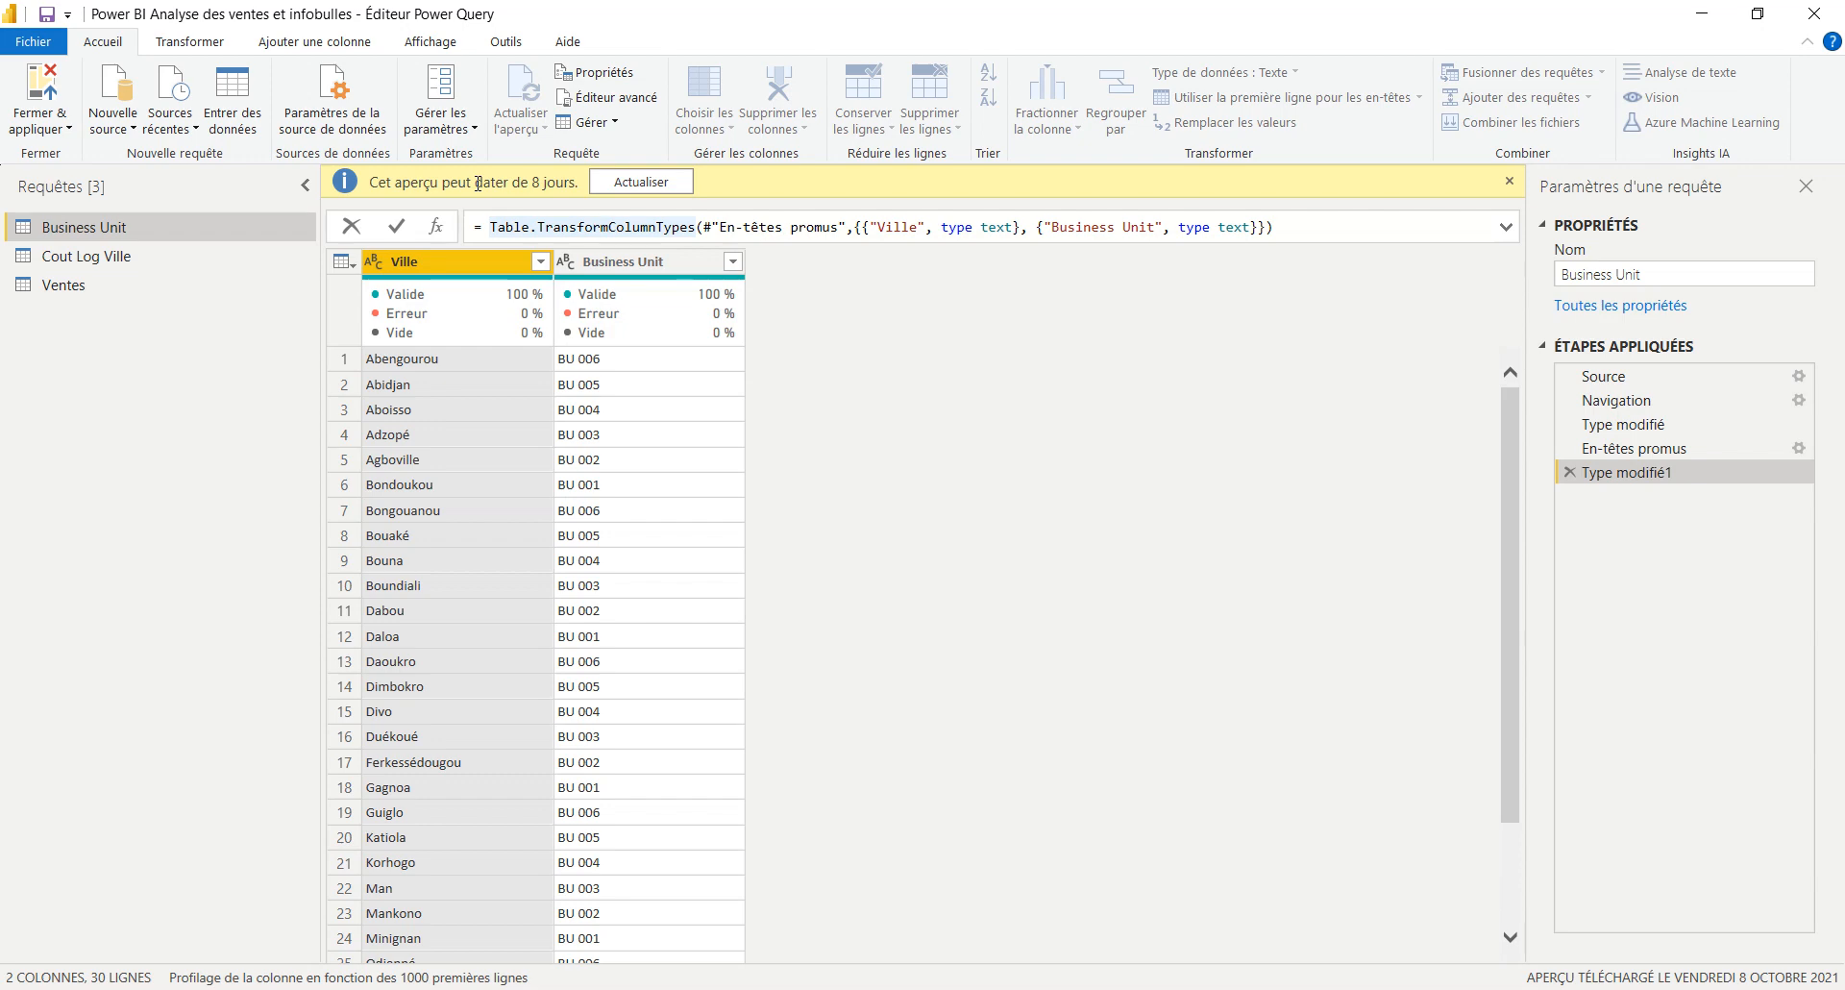
{"action": "left_click", "coordinate": [764, 10]}
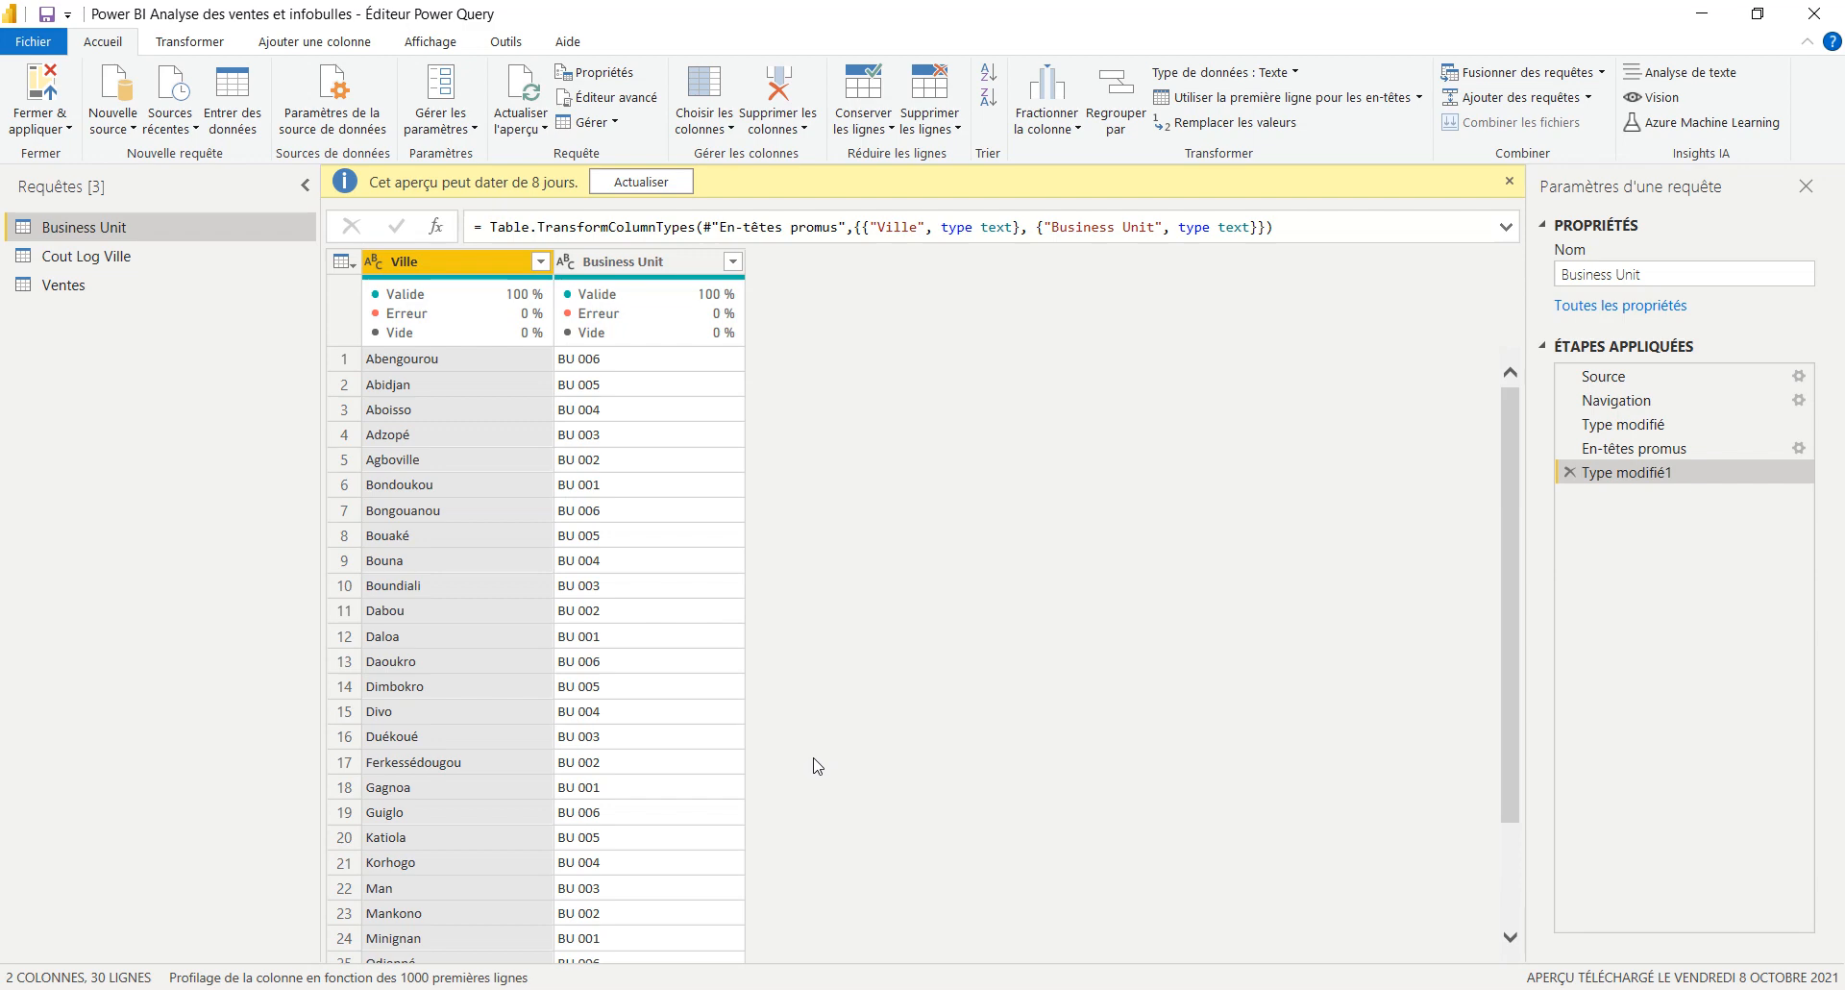
{"action": "left_click", "coordinate": [831, 177]}
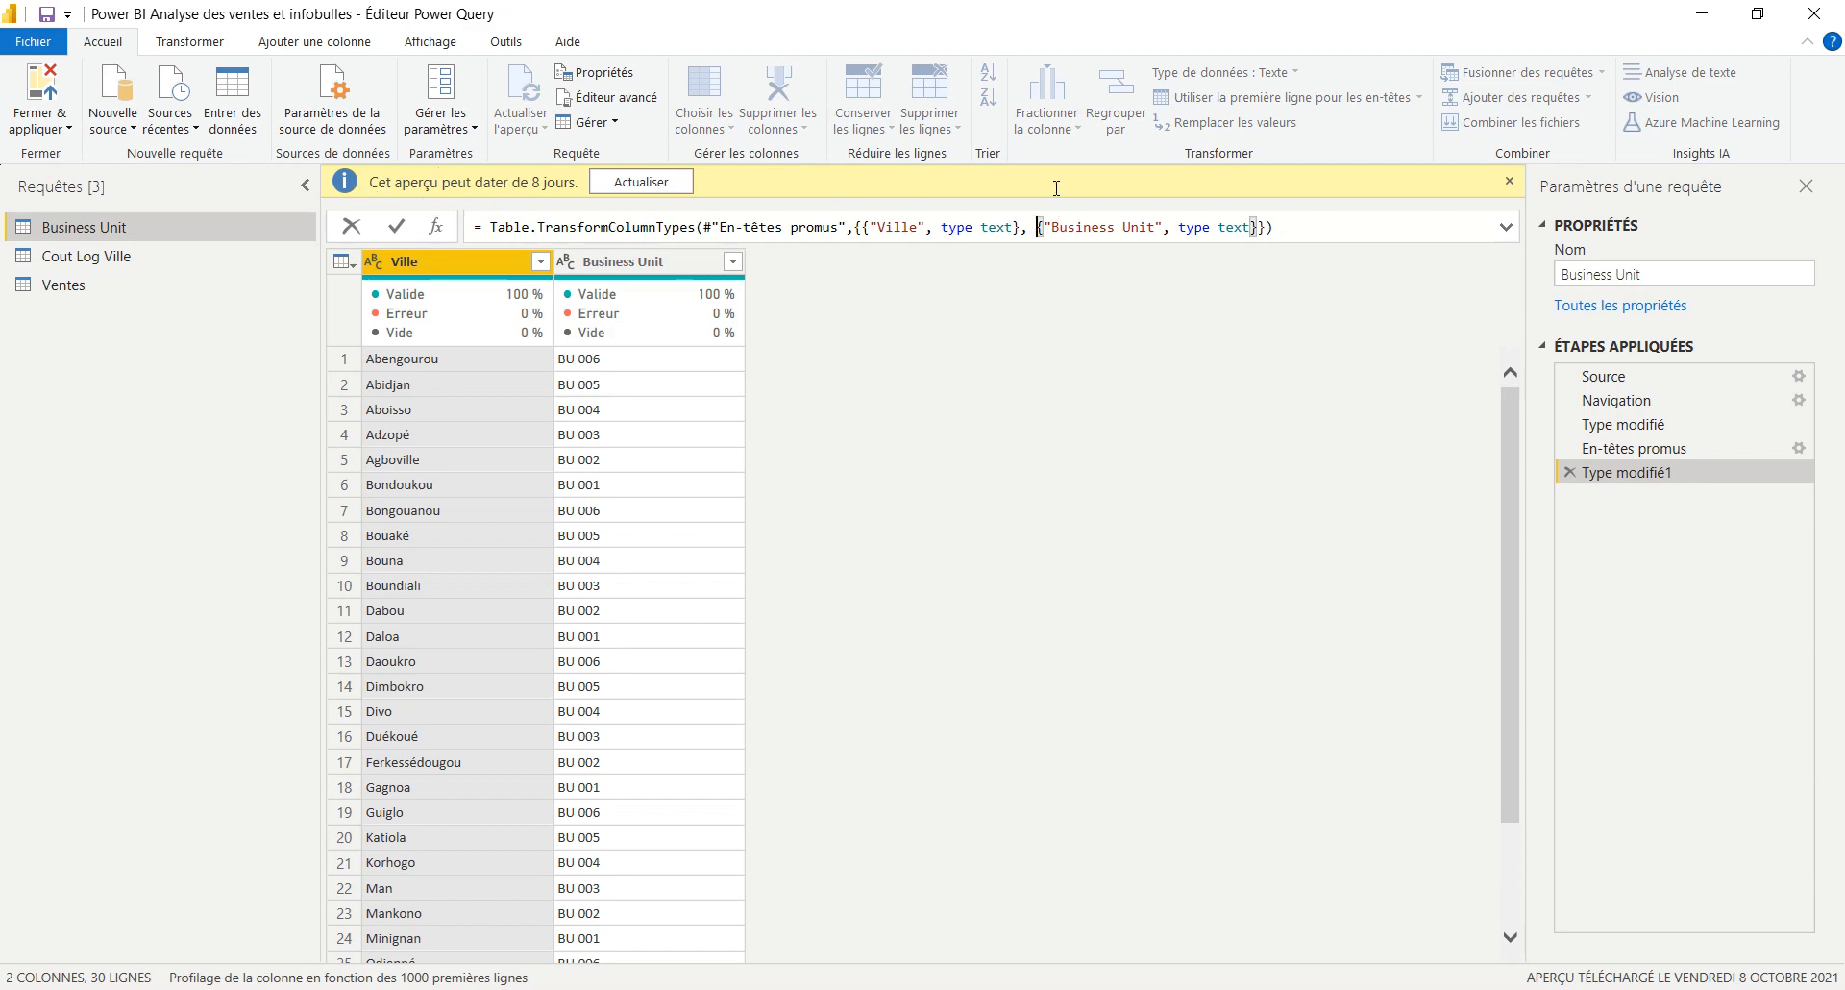
{"action": "key", "text": "End"}
{"action": "key", "text": "alt+Tab"}
{"action": "key", "text": "alt+Tab"}
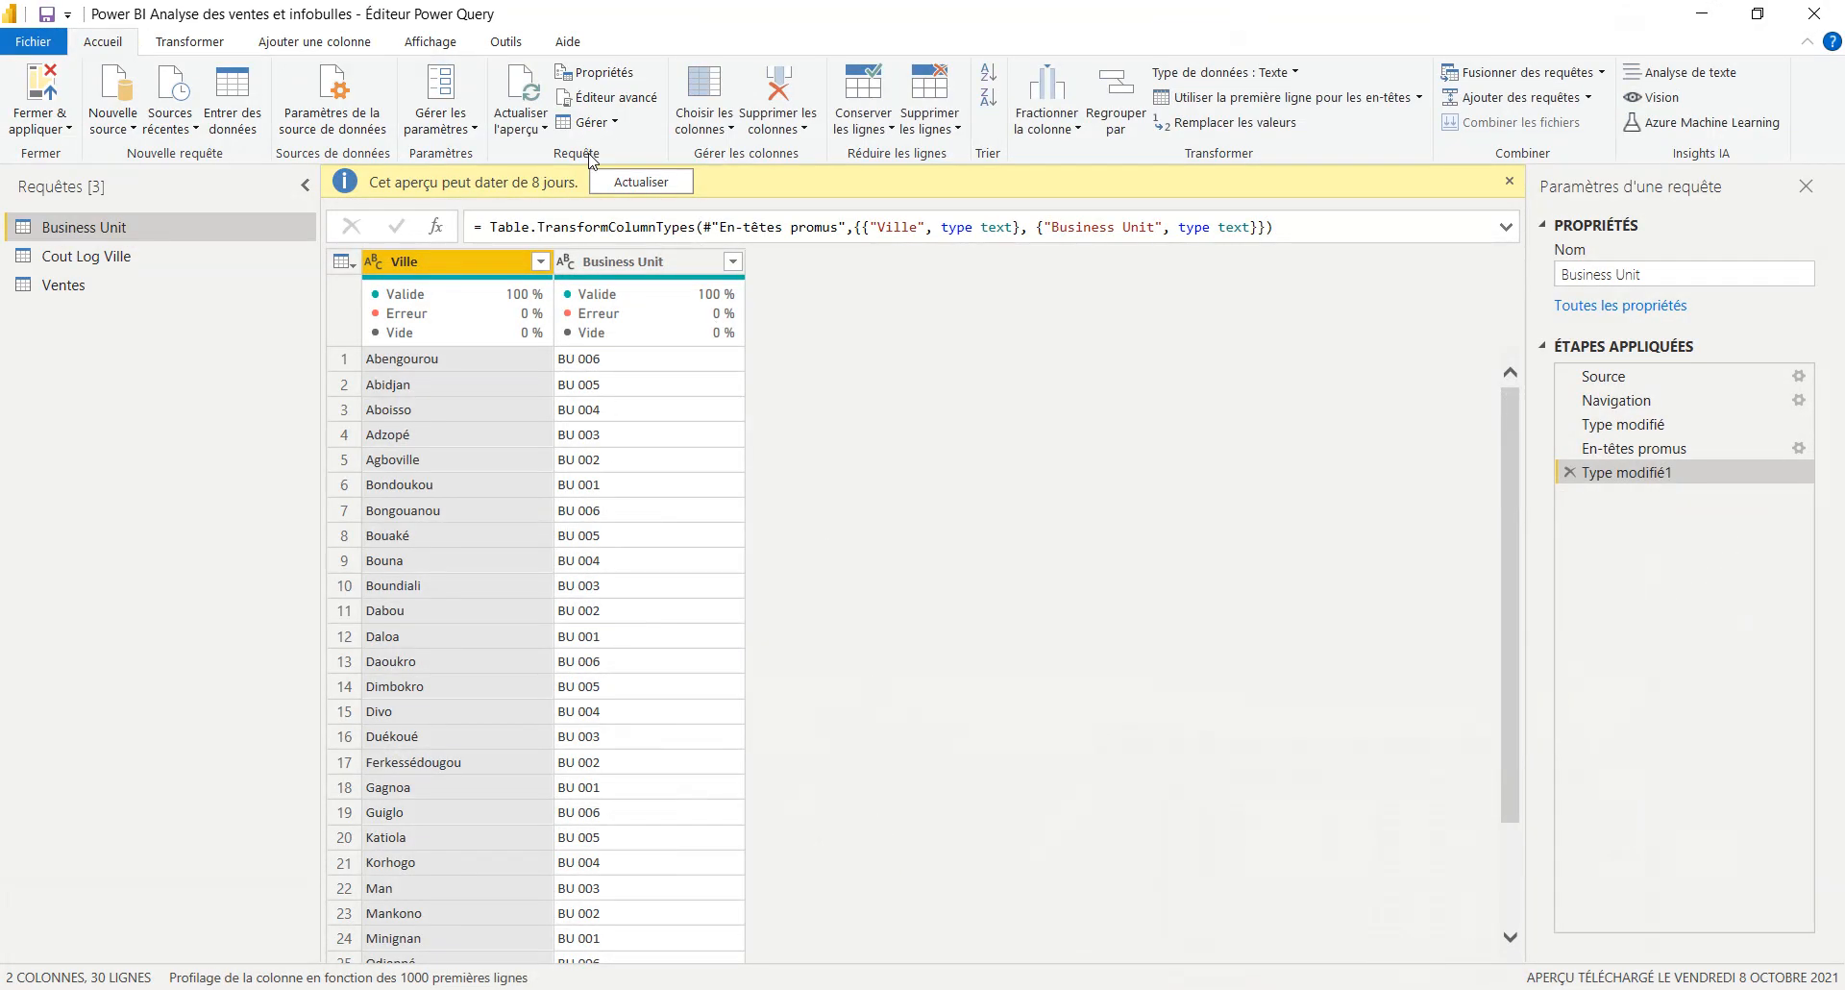
{"action": "left_click_drag", "start_coordinate": [799, 228], "coordinate": [688, 157]}
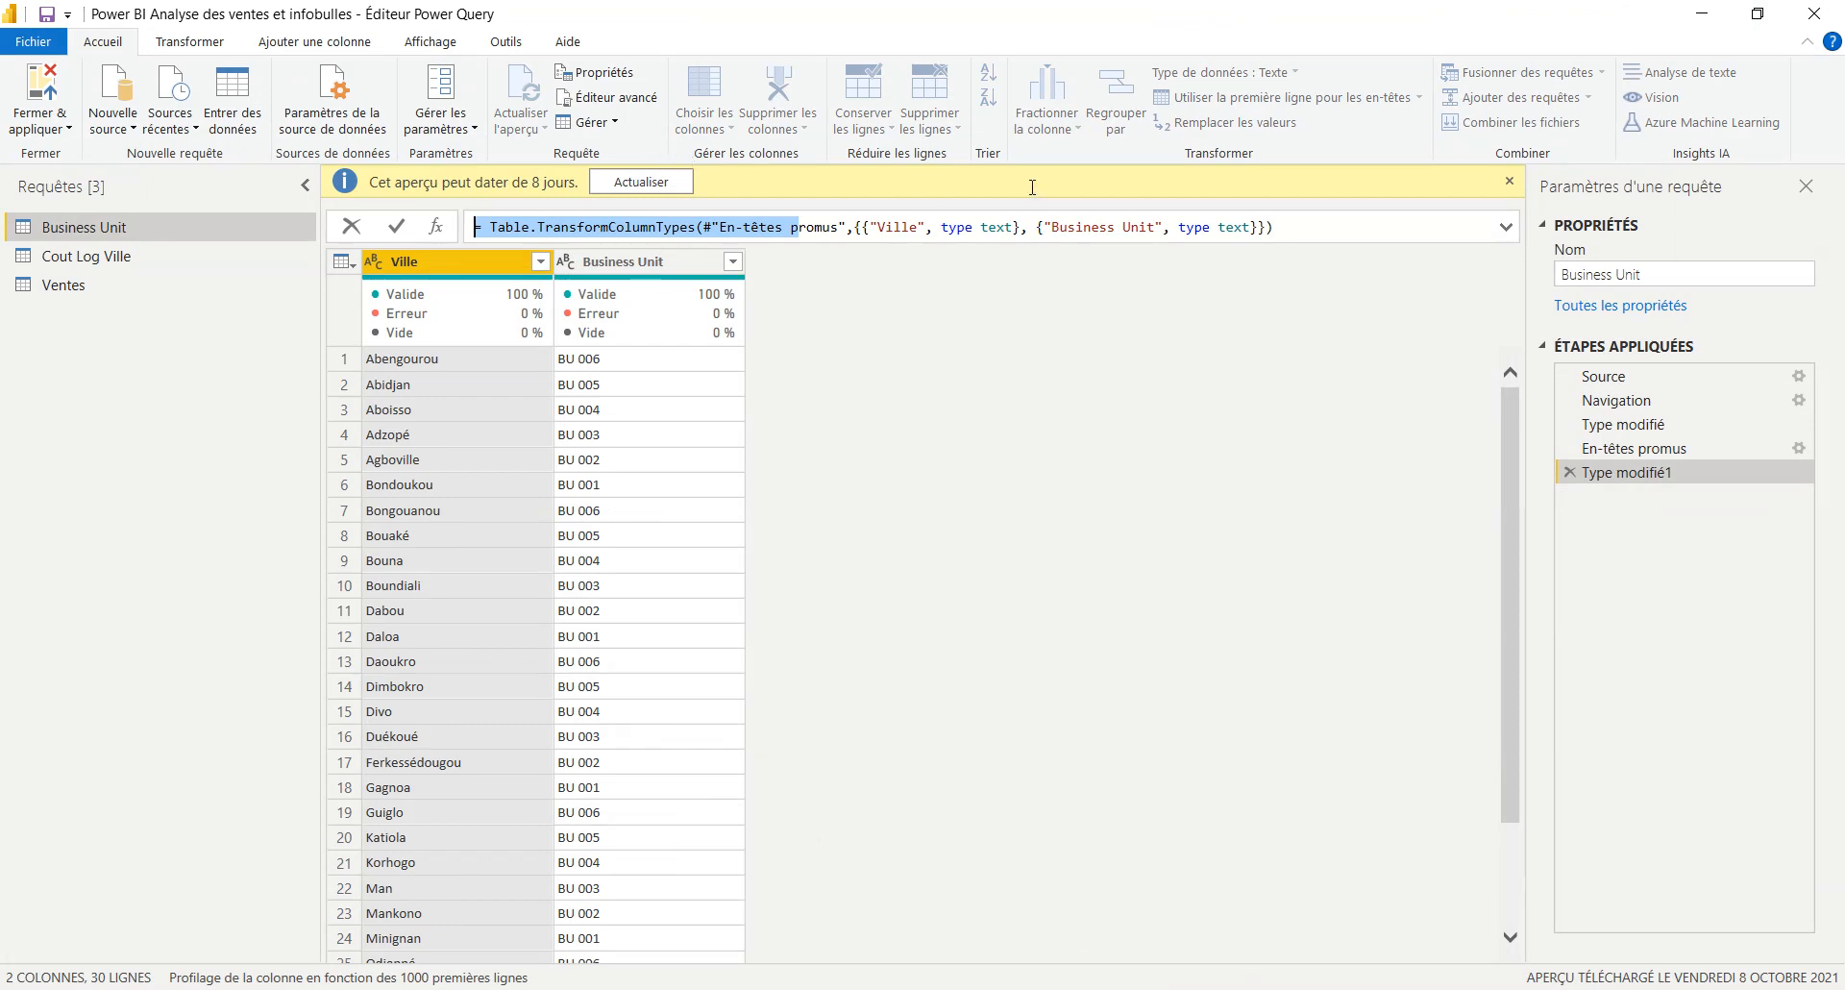
{"action": "key", "text": "ctrl+a"}
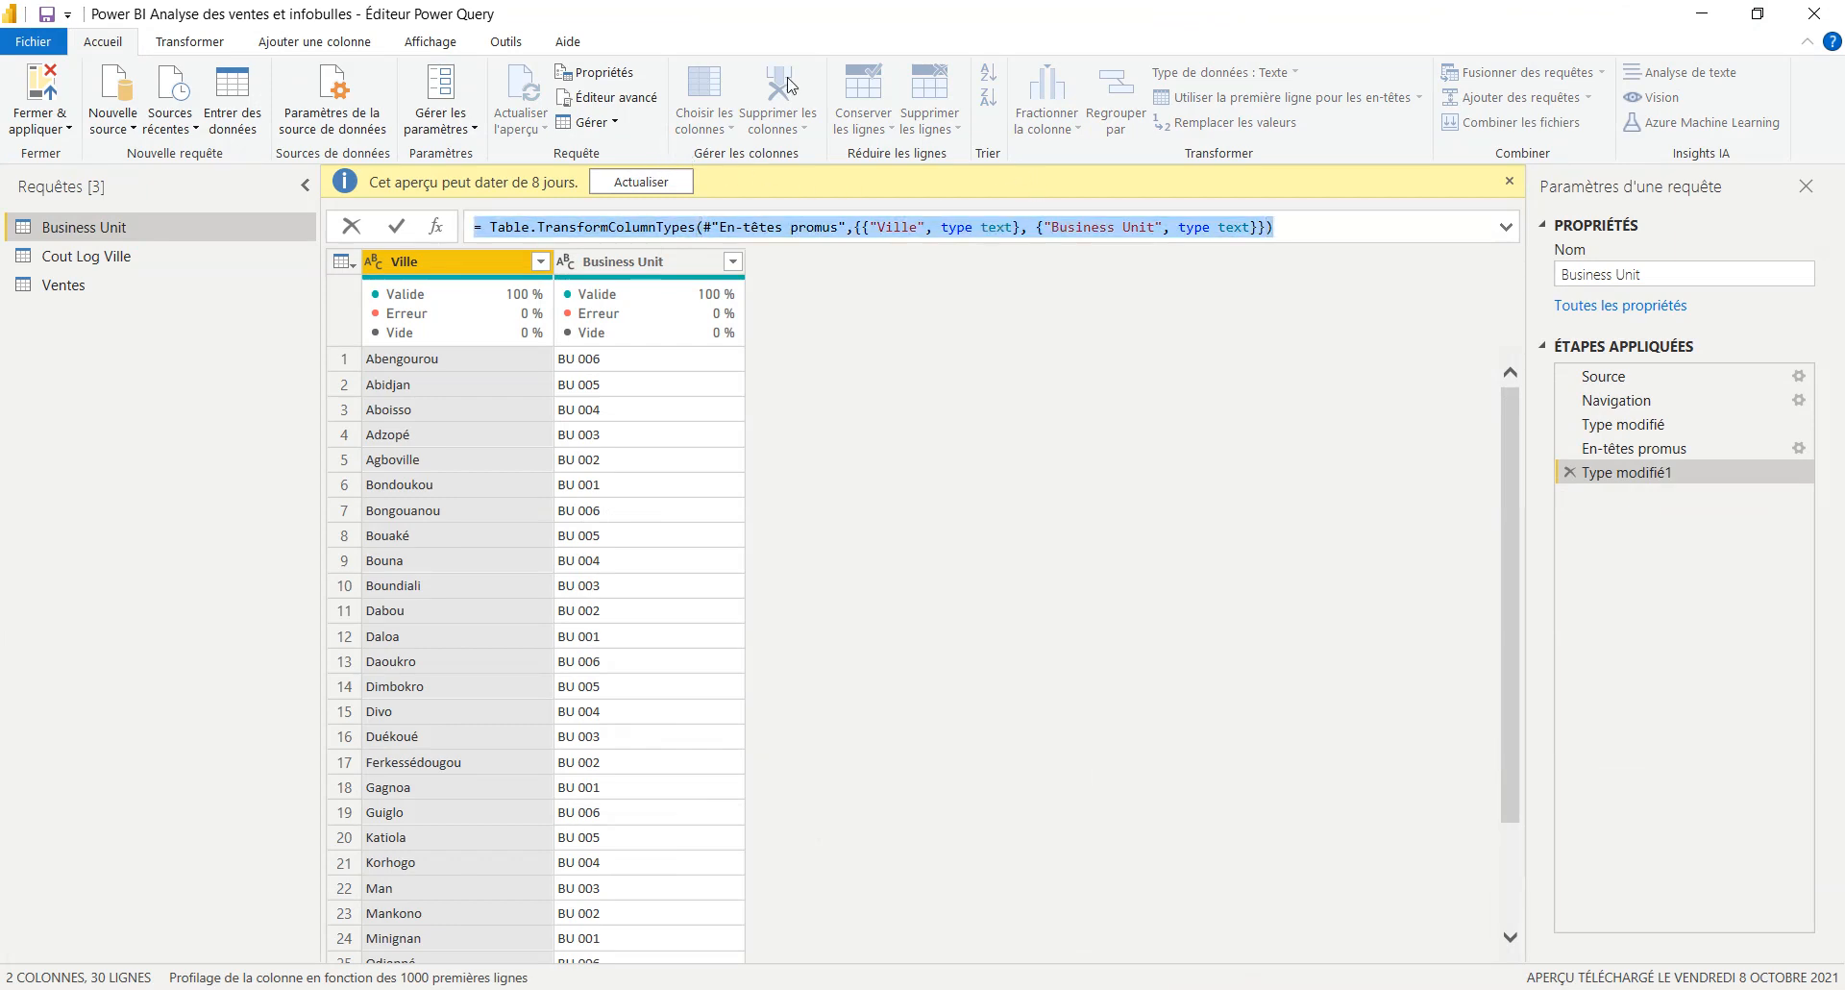
{"action": "key", "text": "Escape"}
- Check the display setting that shows the formula bar and return to the Business Unit formula
{"action": "left_click", "coordinate": [424, 43]}
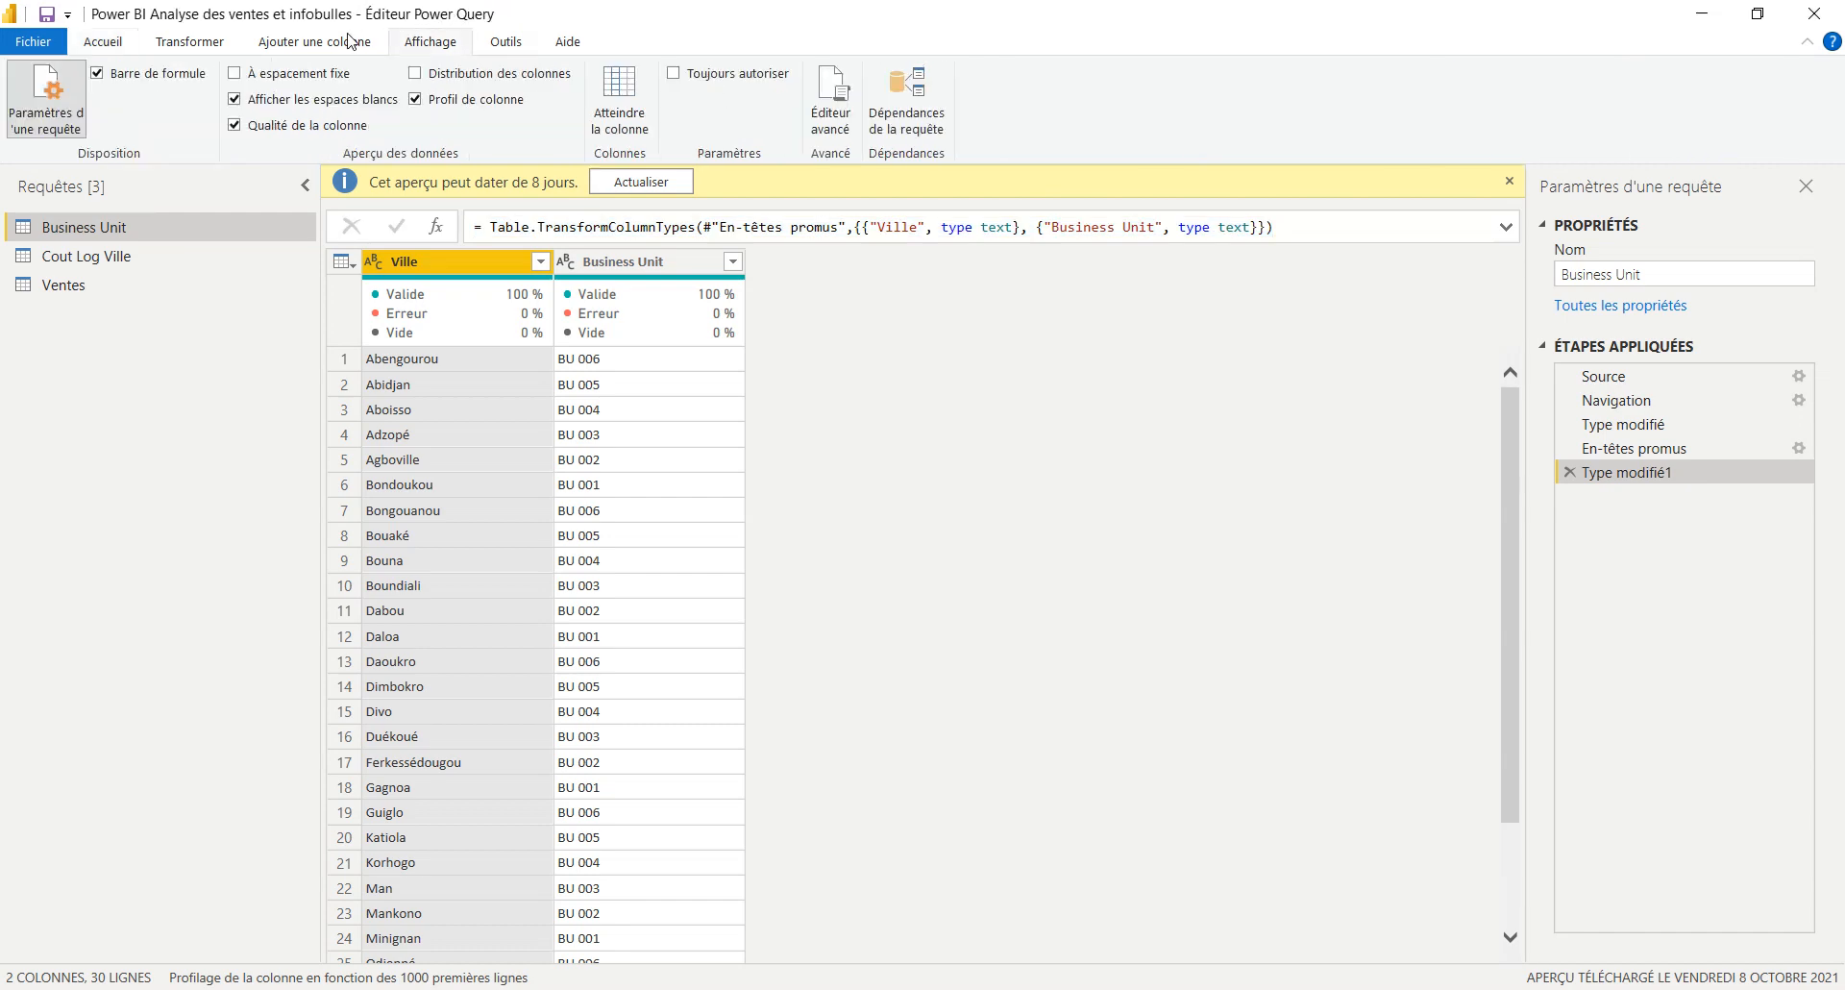
{"action": "left_click", "coordinate": [102, 41]}
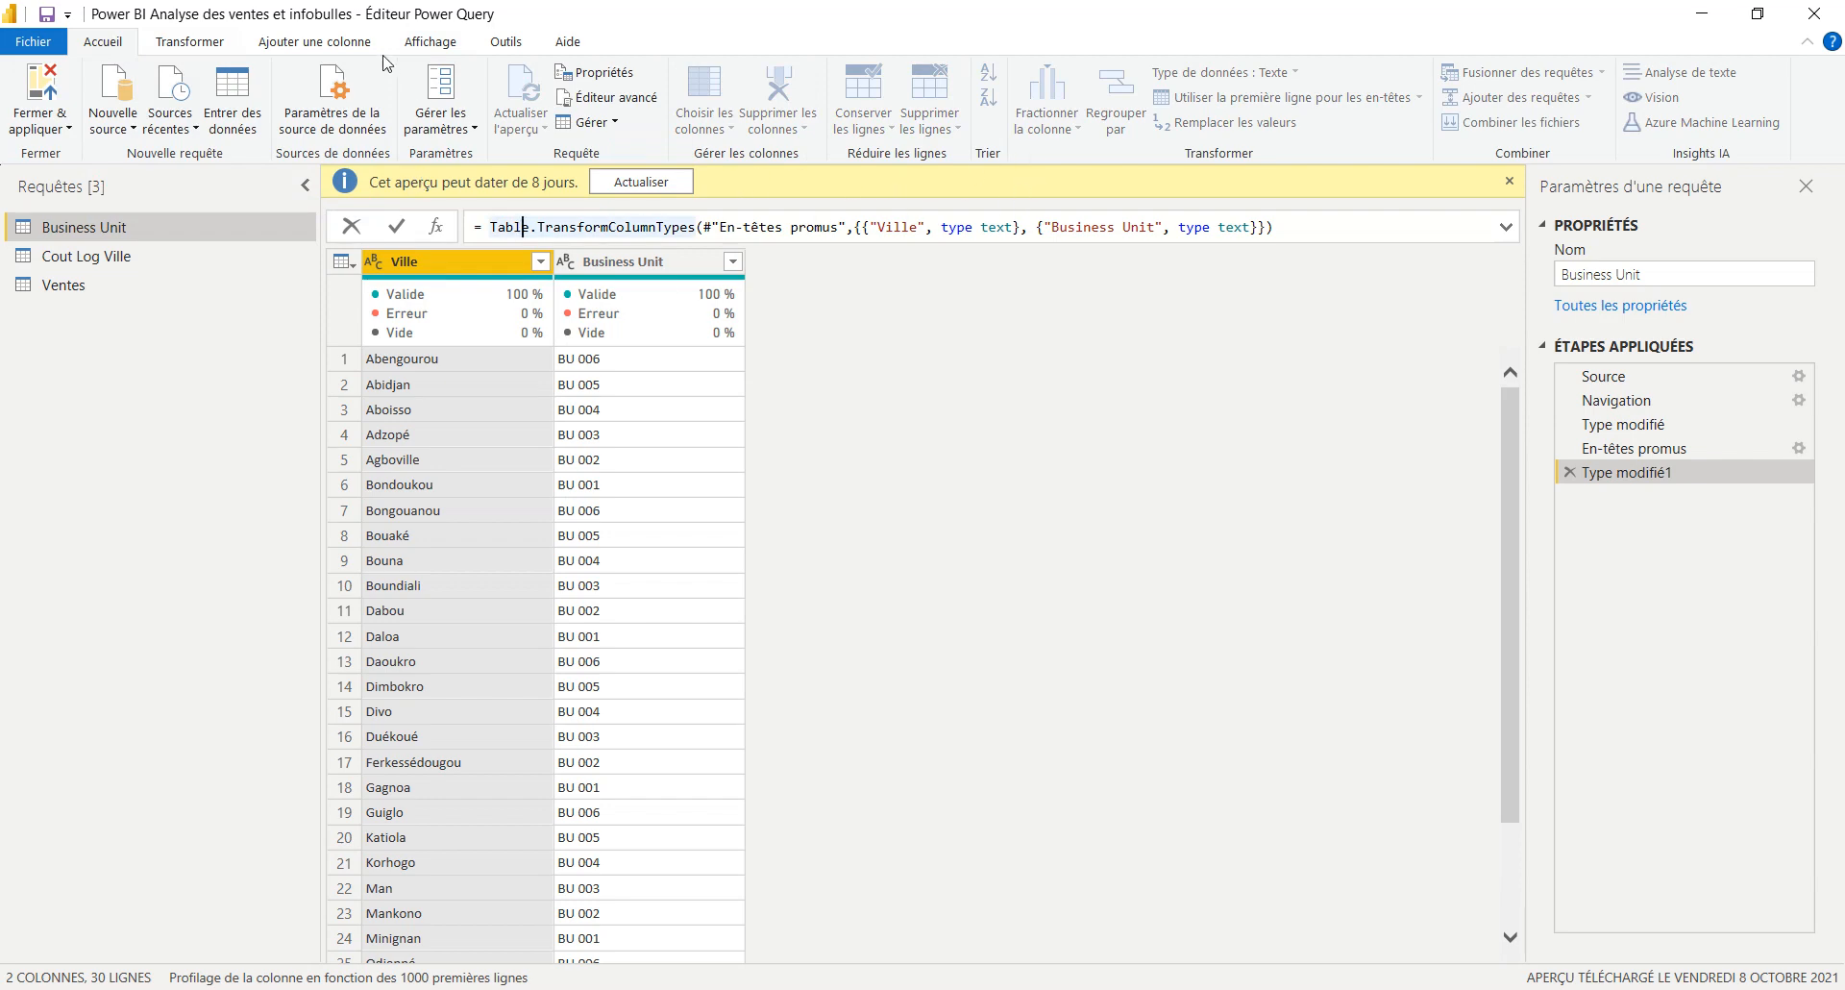
{"action": "left_click", "coordinate": [413, 41]}
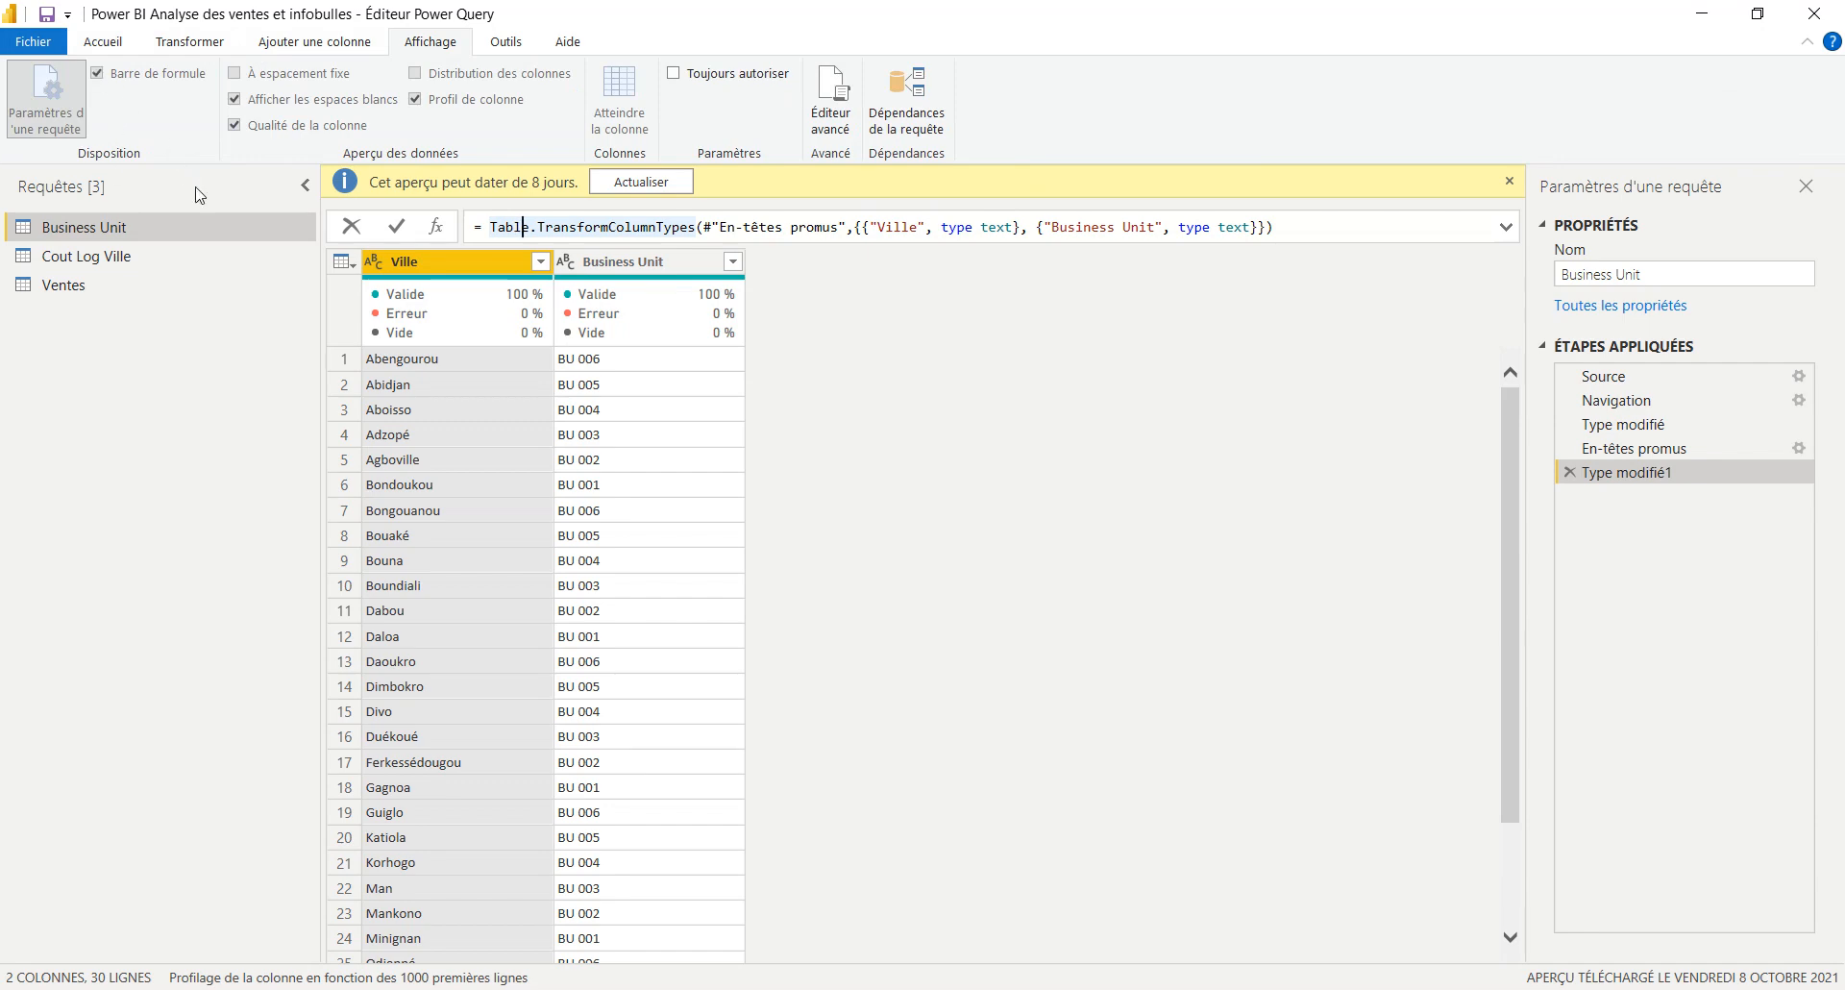
{"action": "left_click", "coordinate": [104, 41]}
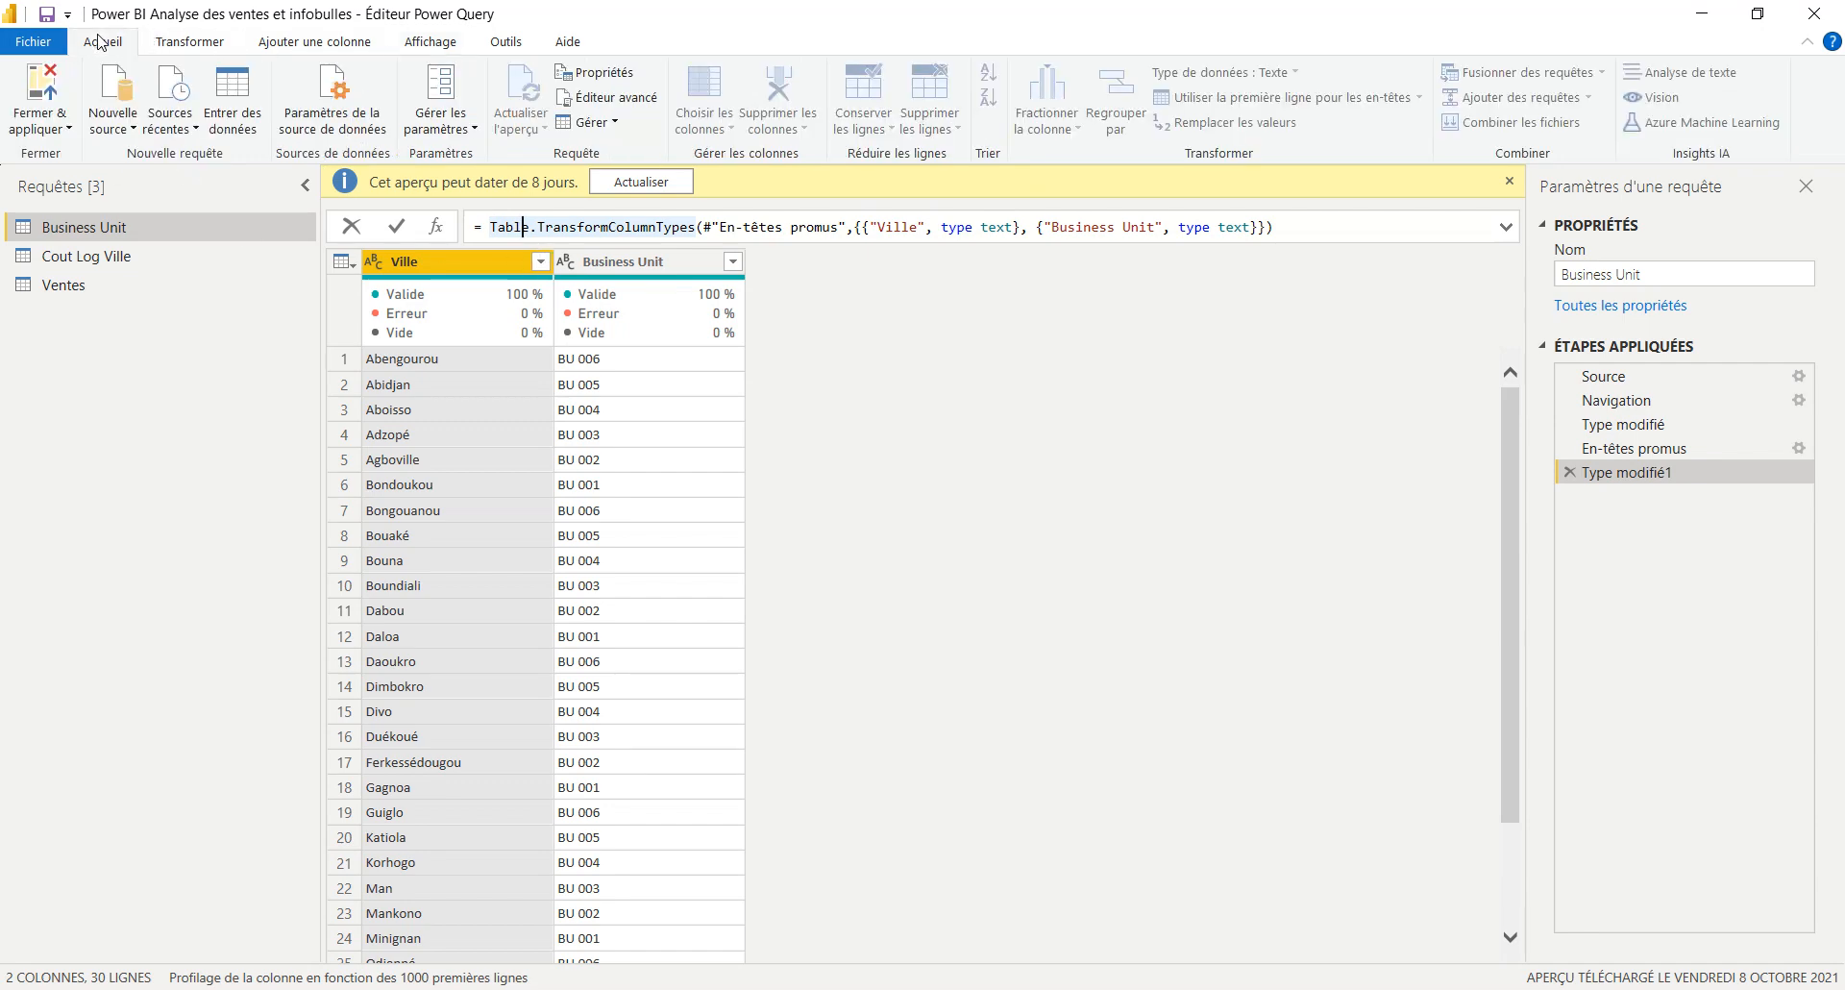
{"action": "left_click", "coordinate": [1030, 183]}
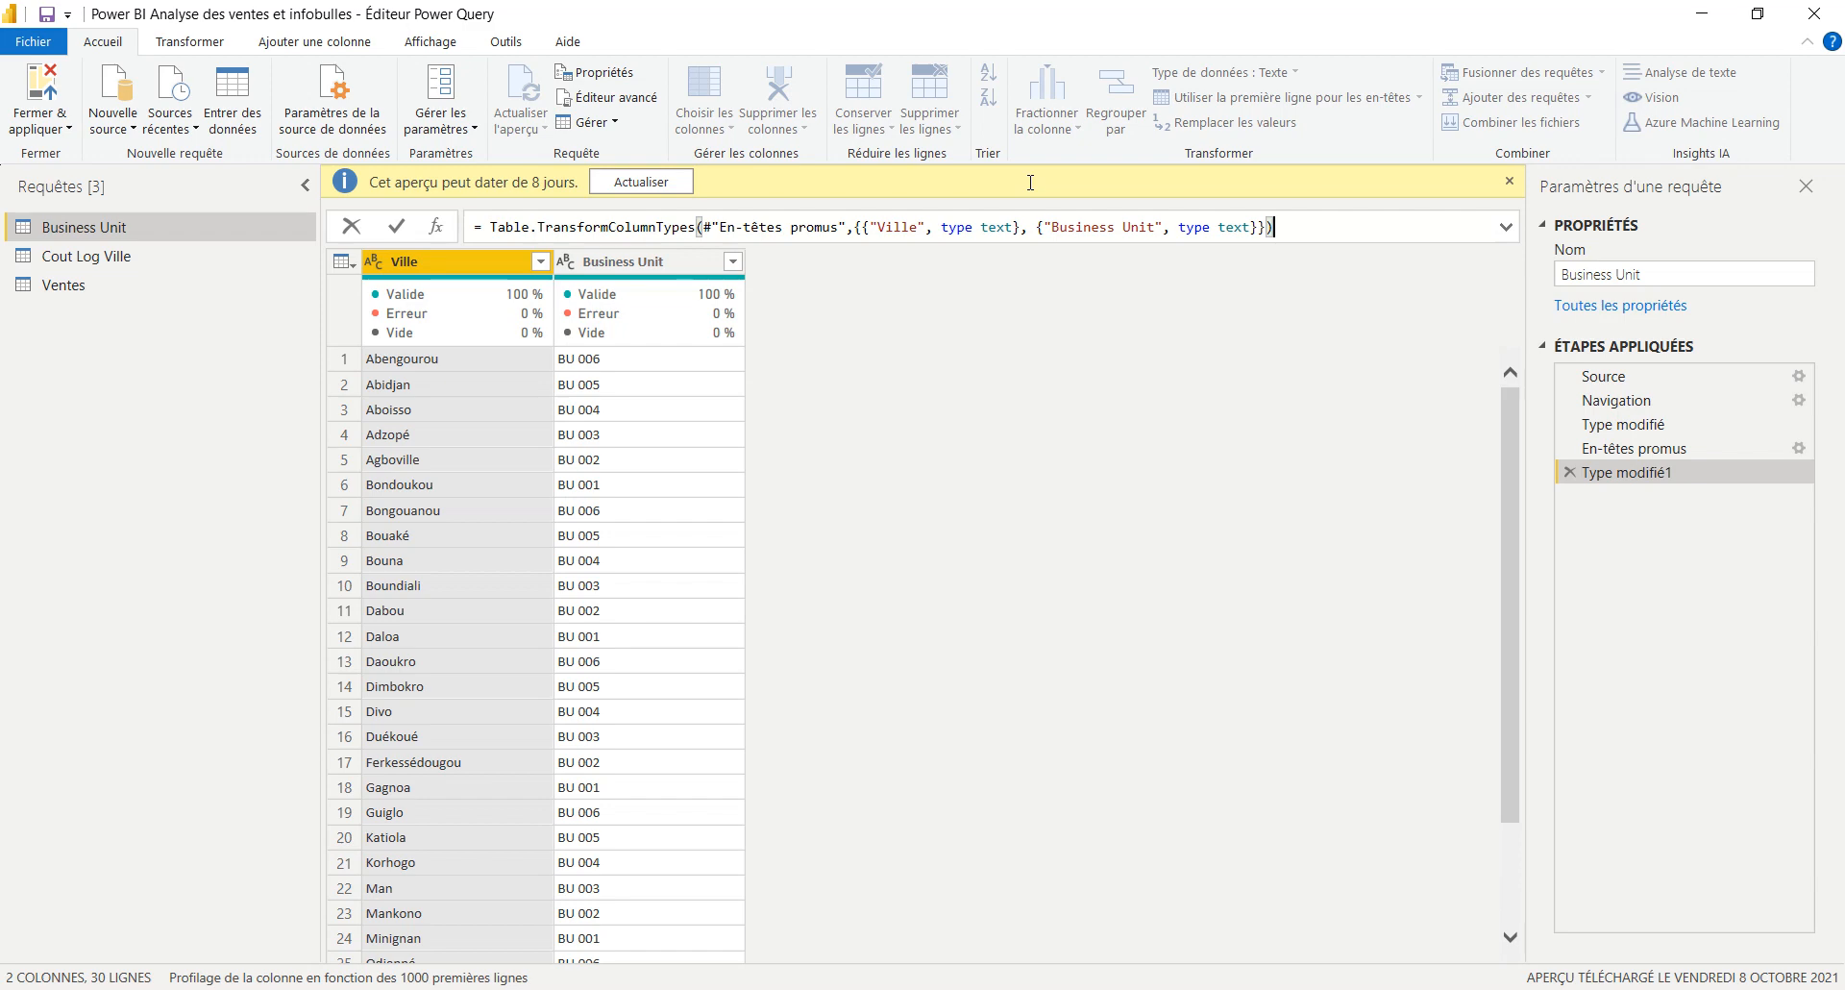
{"action": "left_click", "coordinate": [1194, 5]}
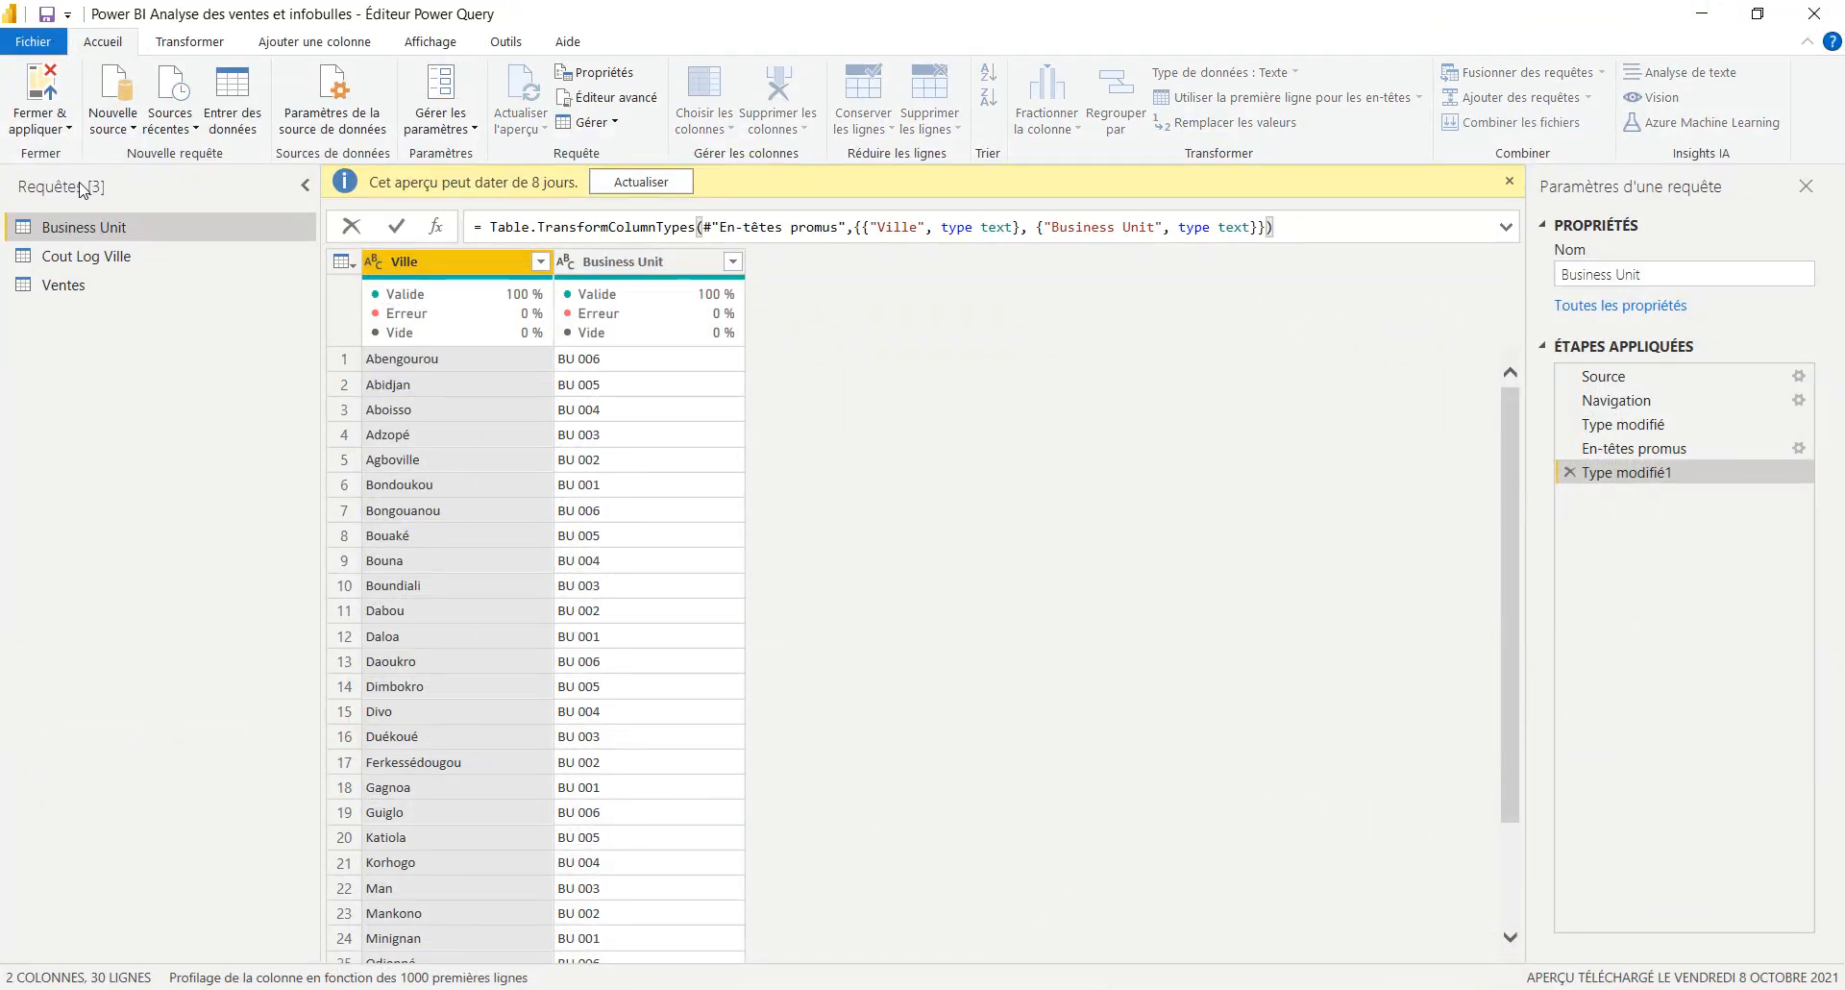
- Preview the Cout Log Ville query and return to the Business Unit query
{"action": "key", "text": "Down"}
{"action": "key", "text": "Down"}
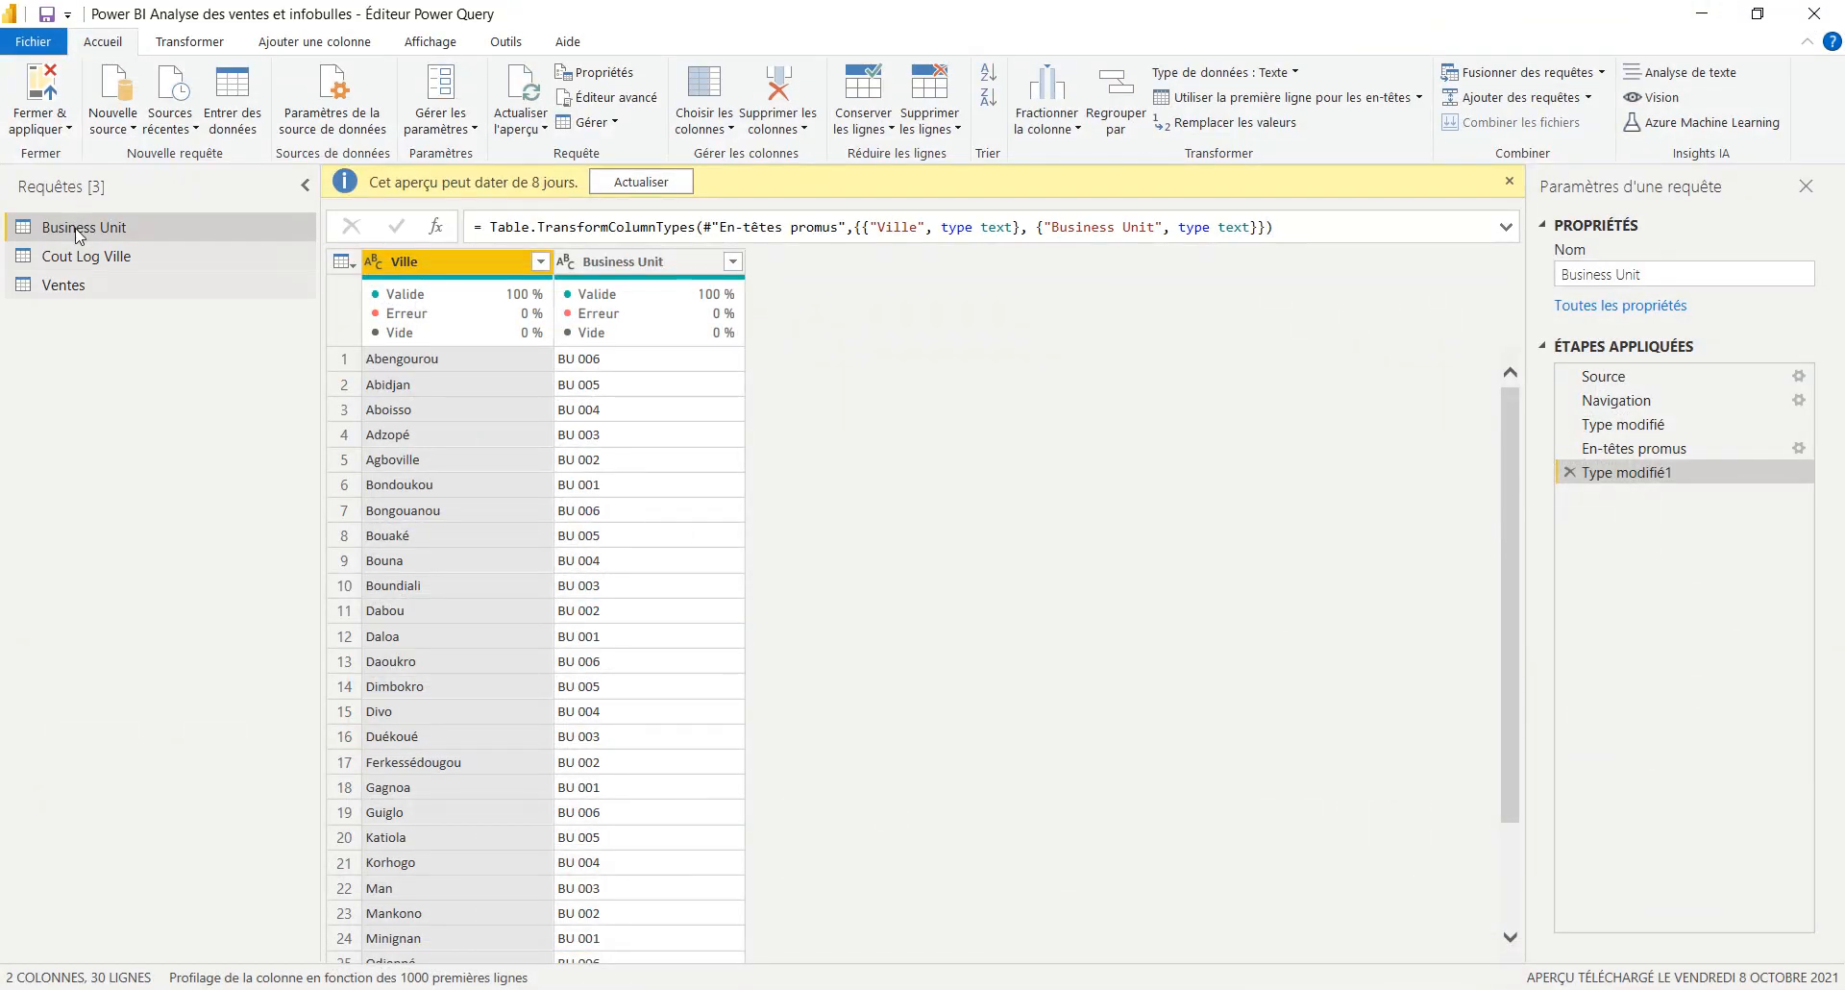
{"action": "key", "text": "Up"}
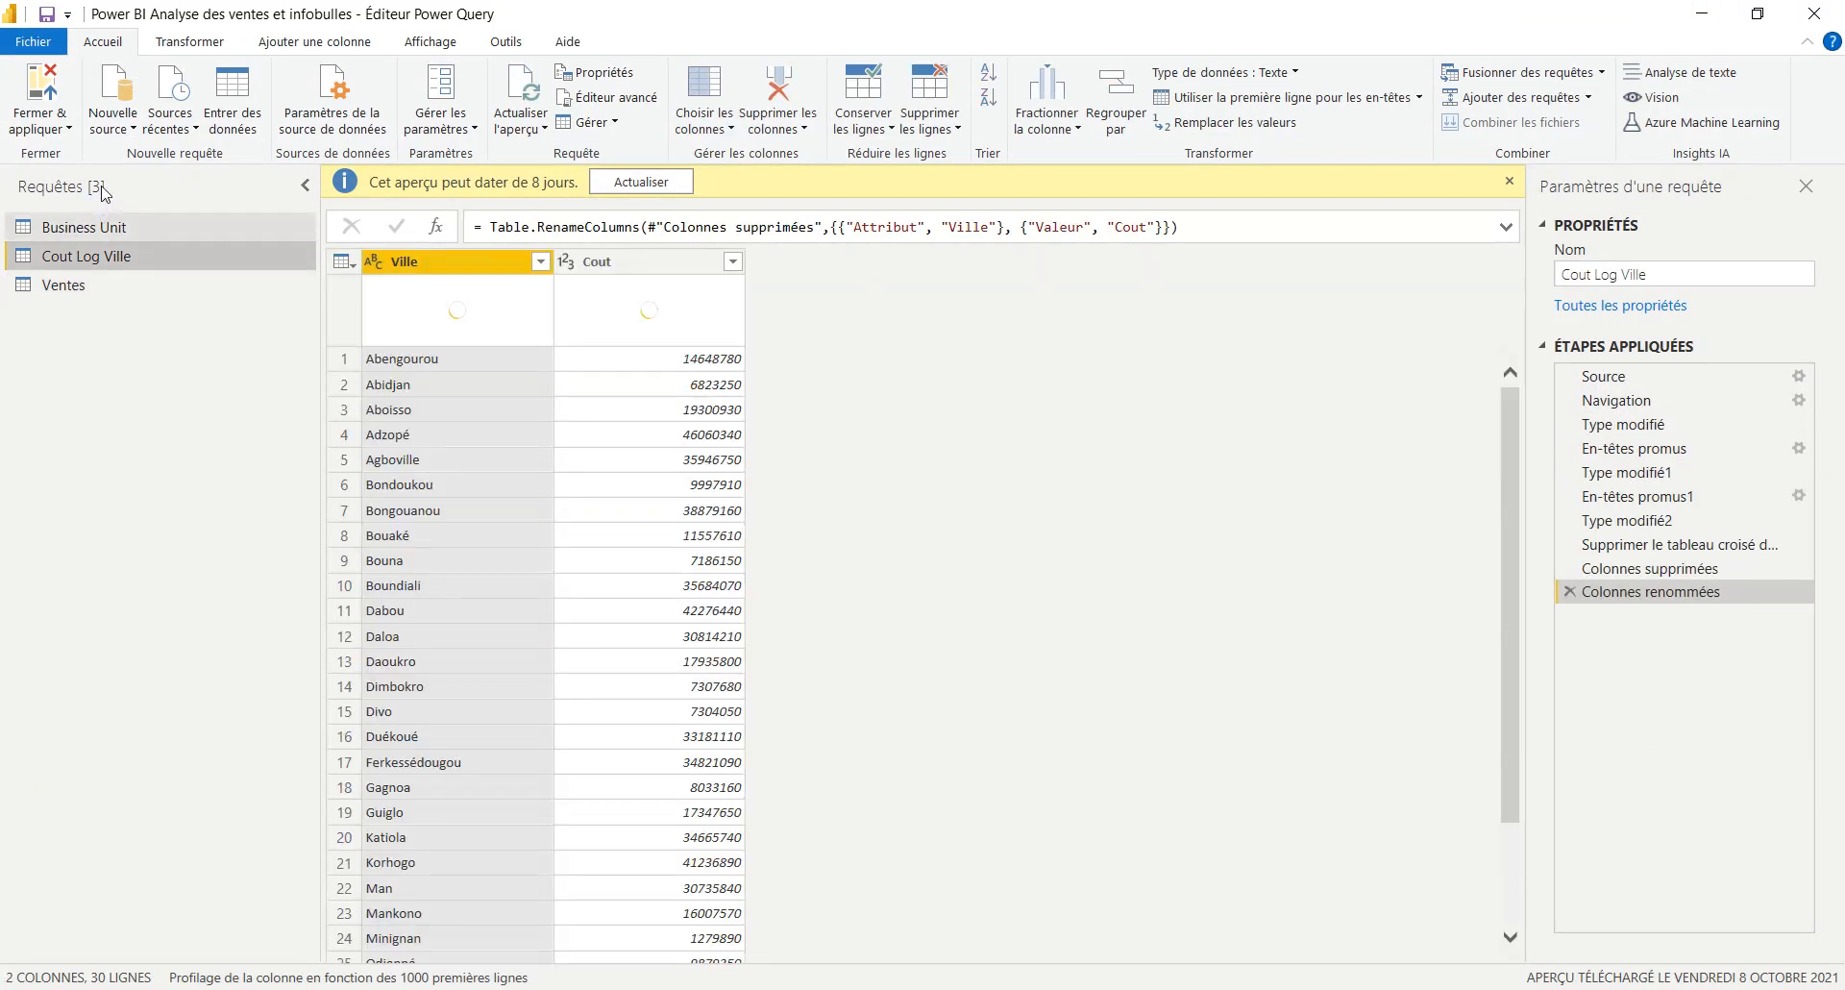
{"action": "key", "text": "Up"}
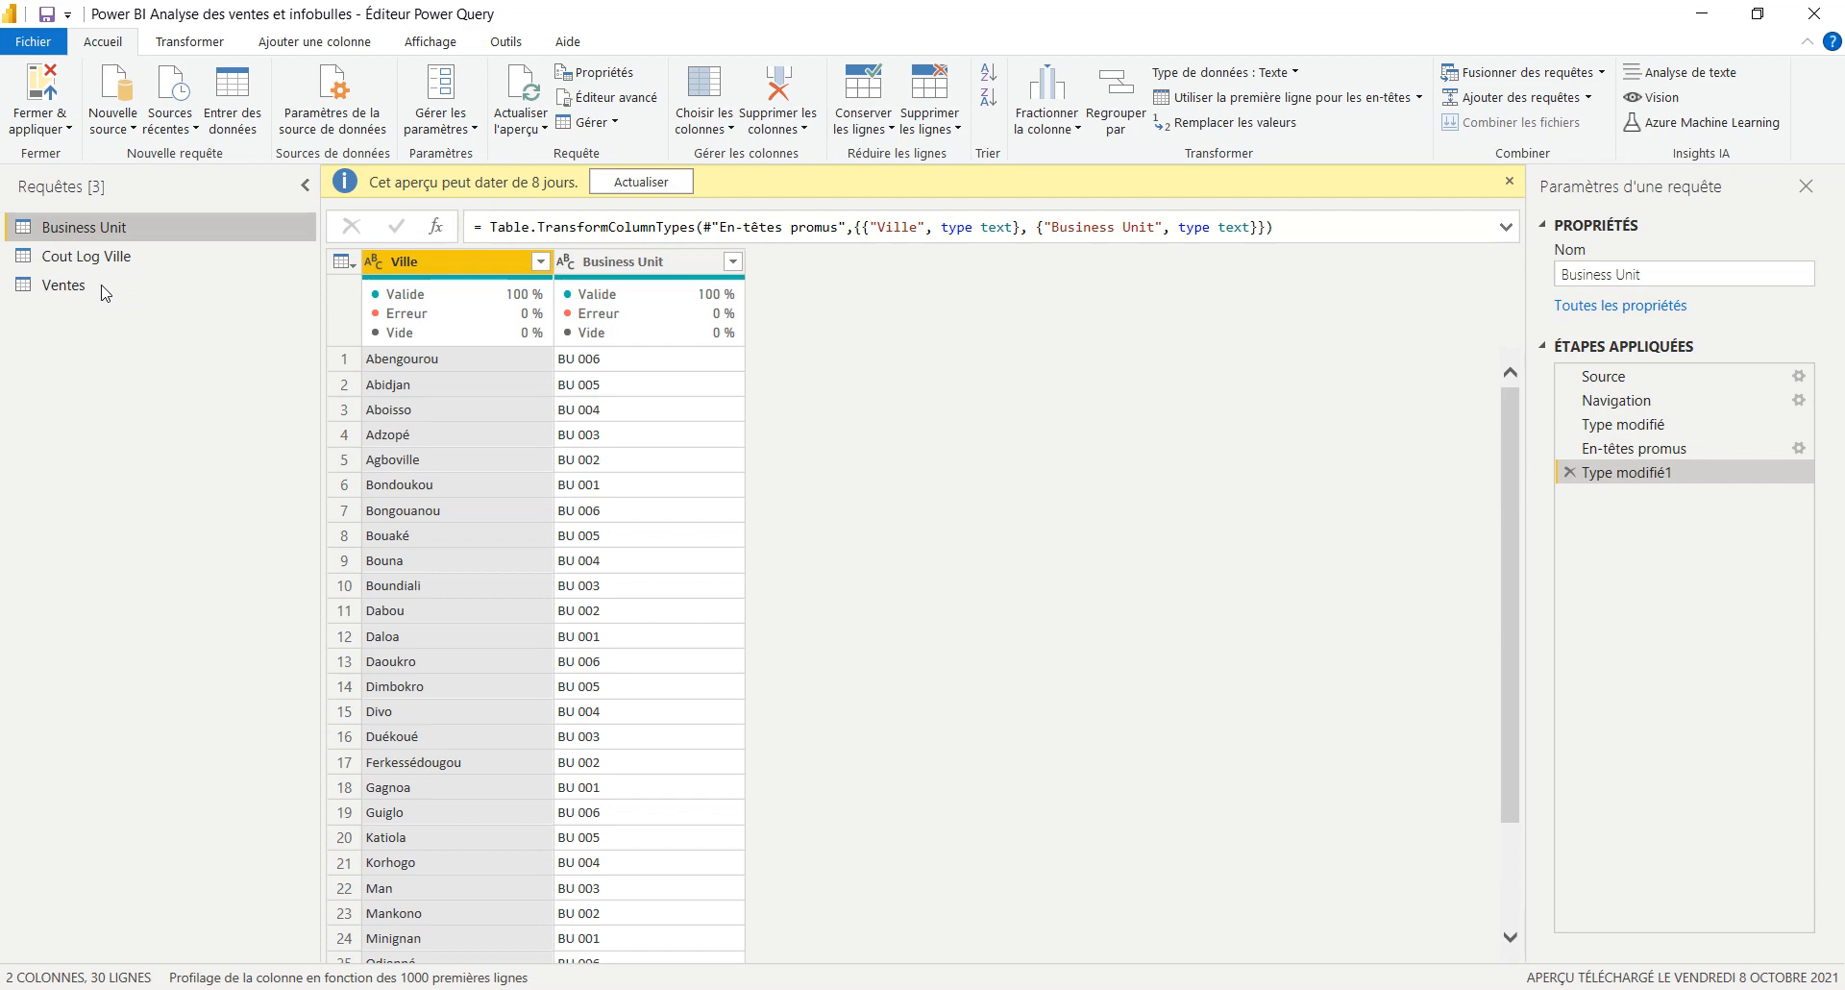
- Preview the Ventes query, and examine the En-têtes promus and Type modifié1 steps of the Business Unit query
{"action": "left_click", "coordinate": [84, 253]}
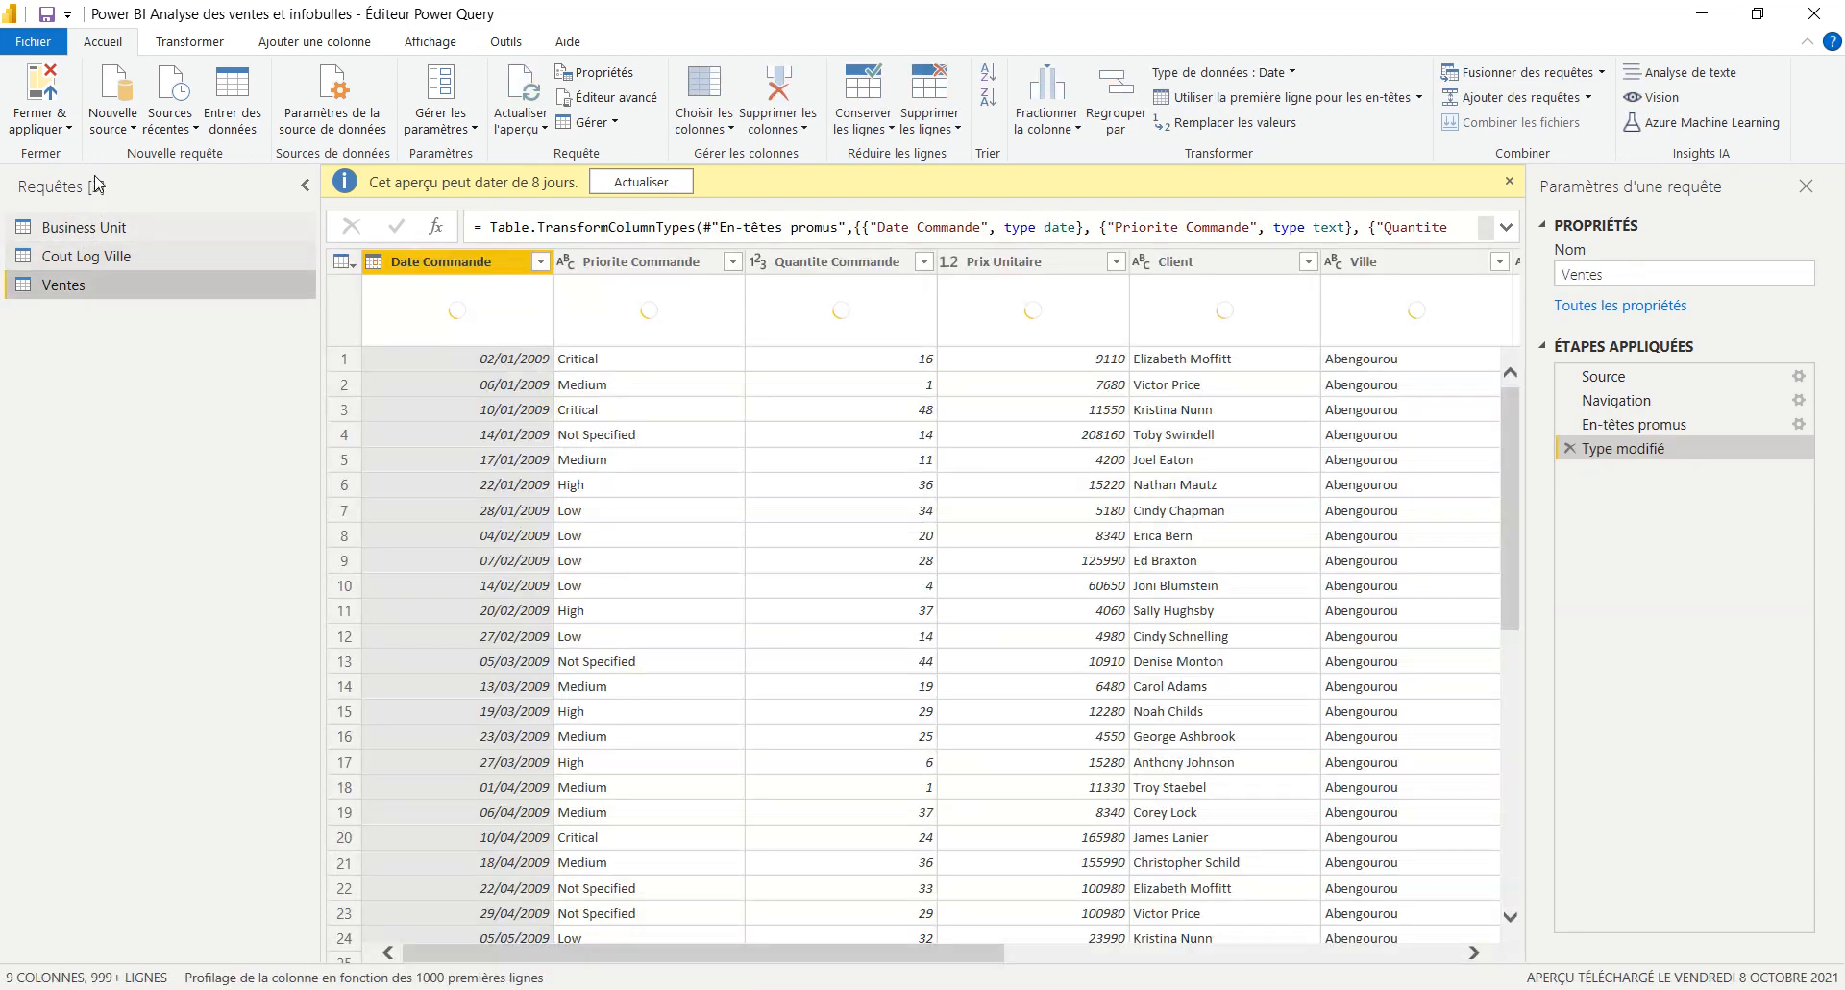
{"action": "left_click", "coordinate": [85, 231]}
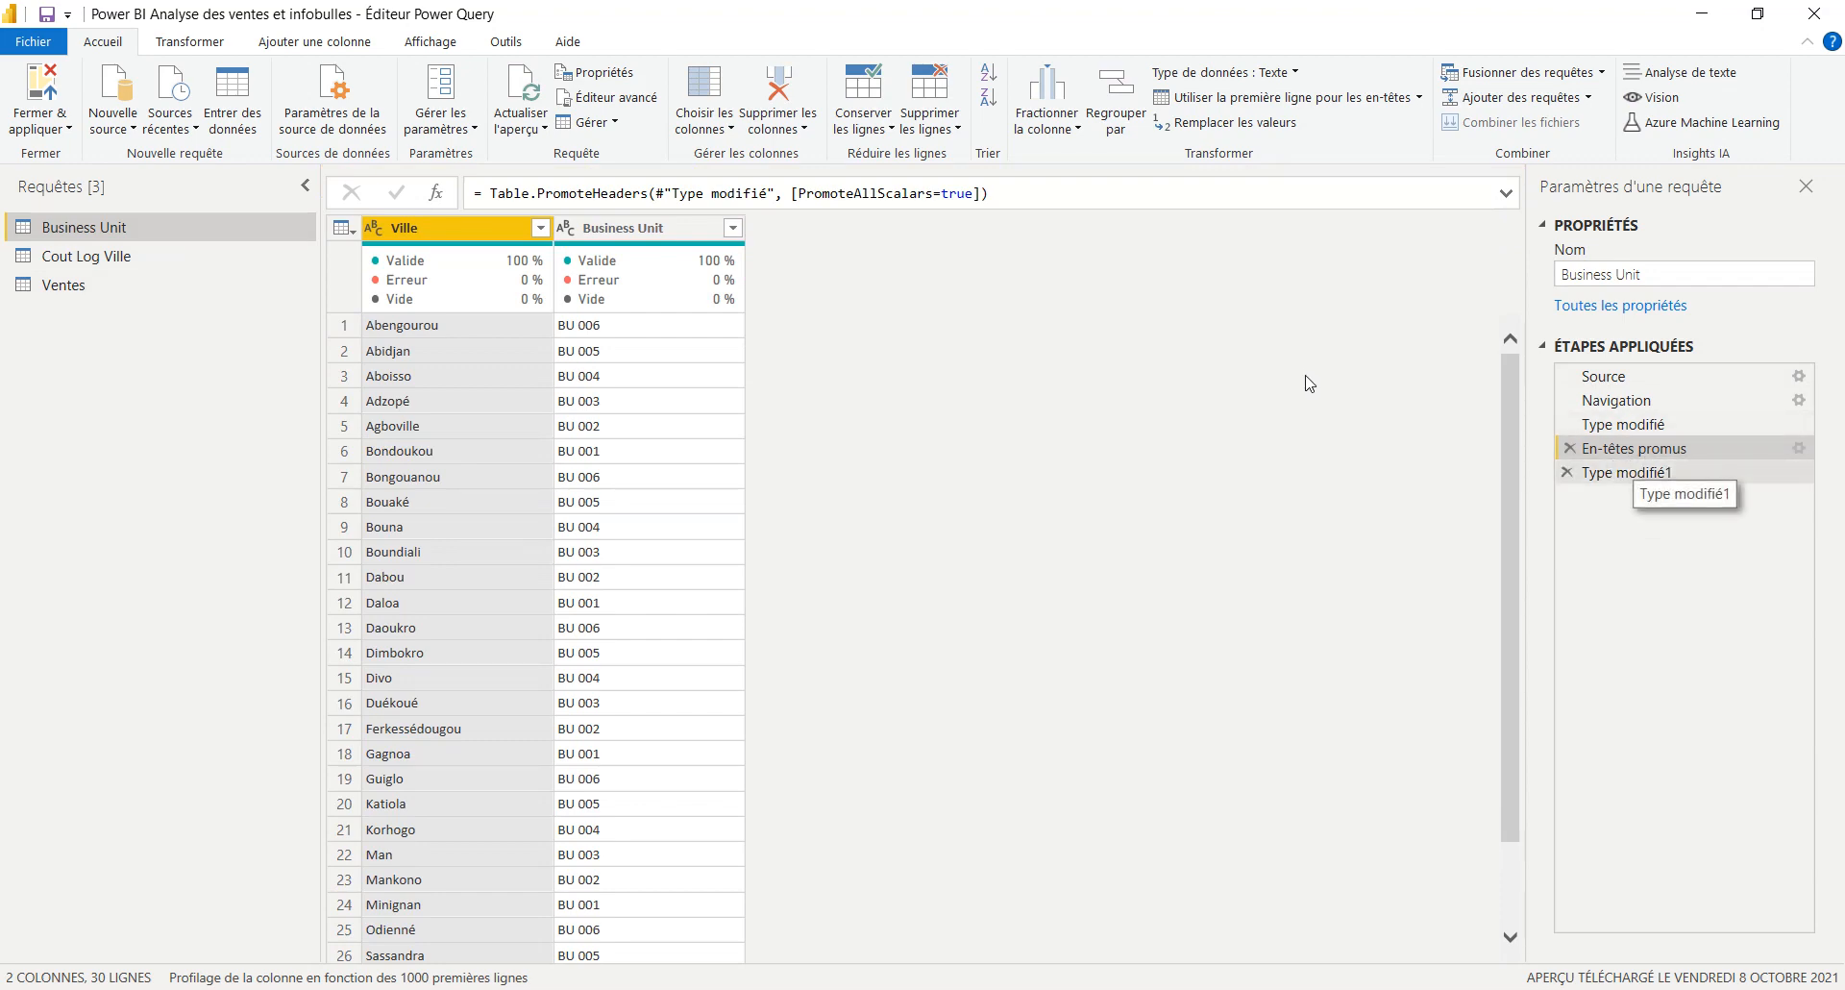
{"action": "key", "text": "Down"}
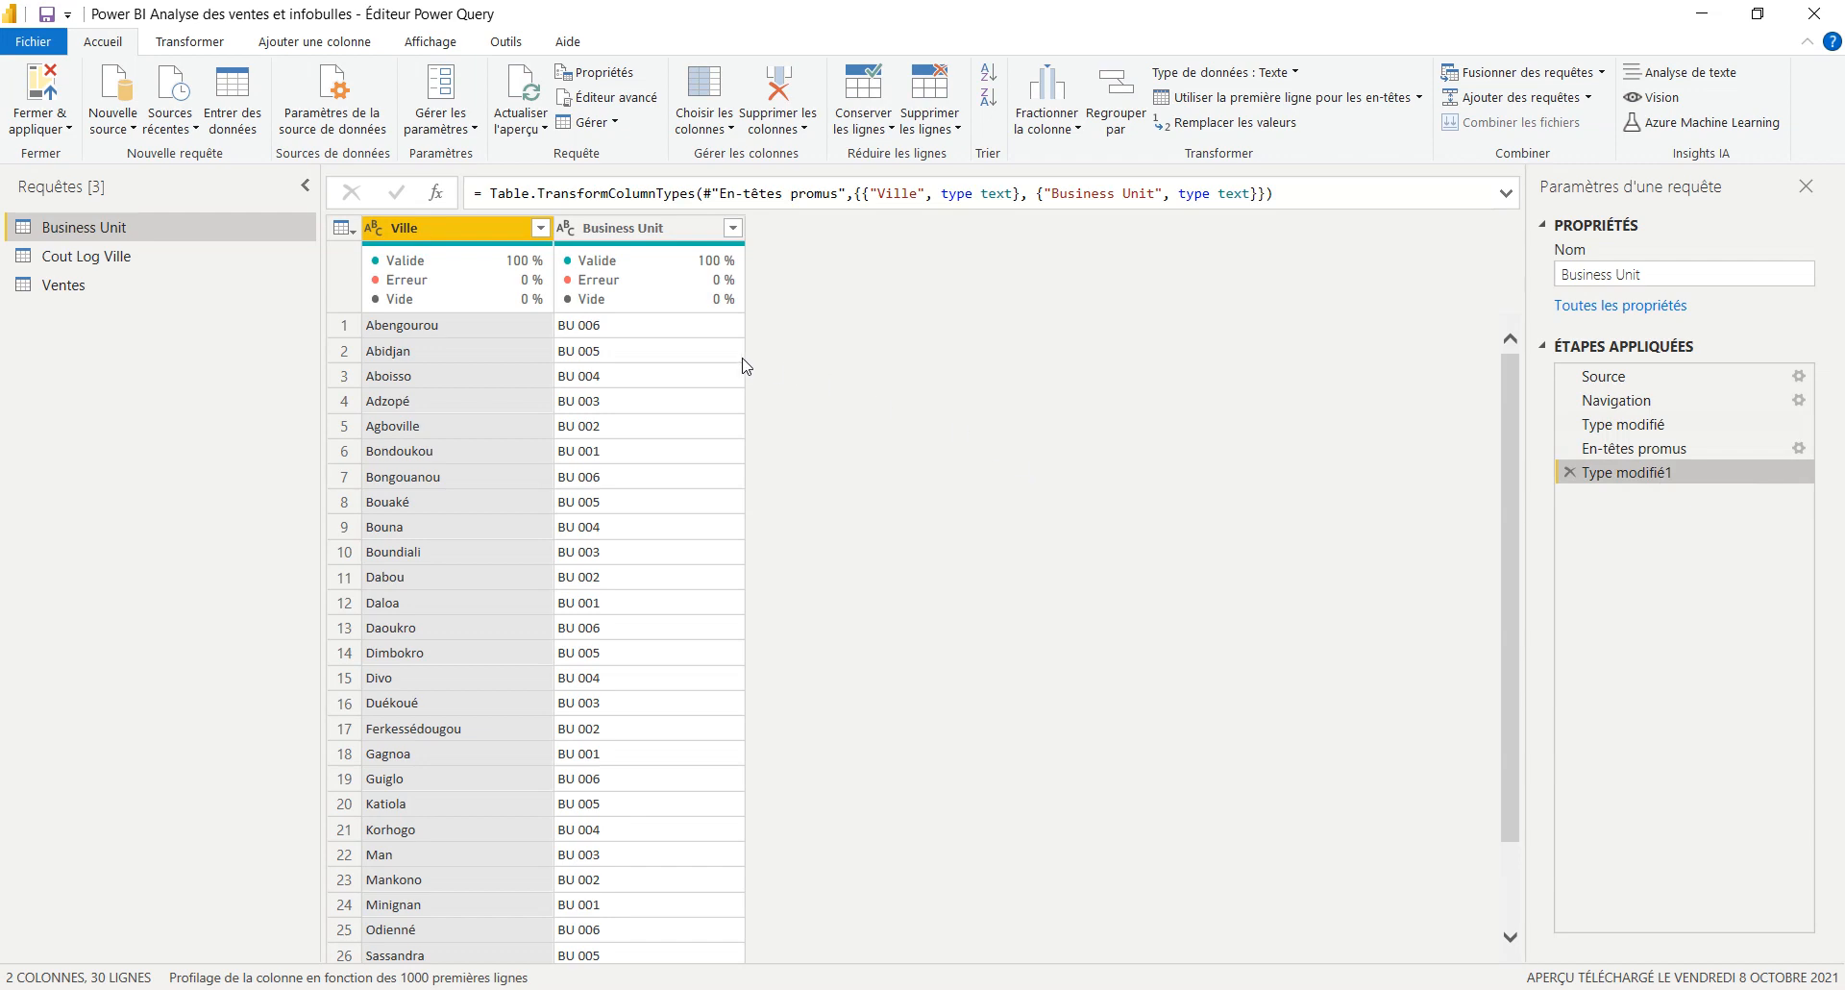
- Close the Power Query Editor and apply the query changes
{"action": "left_click", "coordinate": [56, 108]}
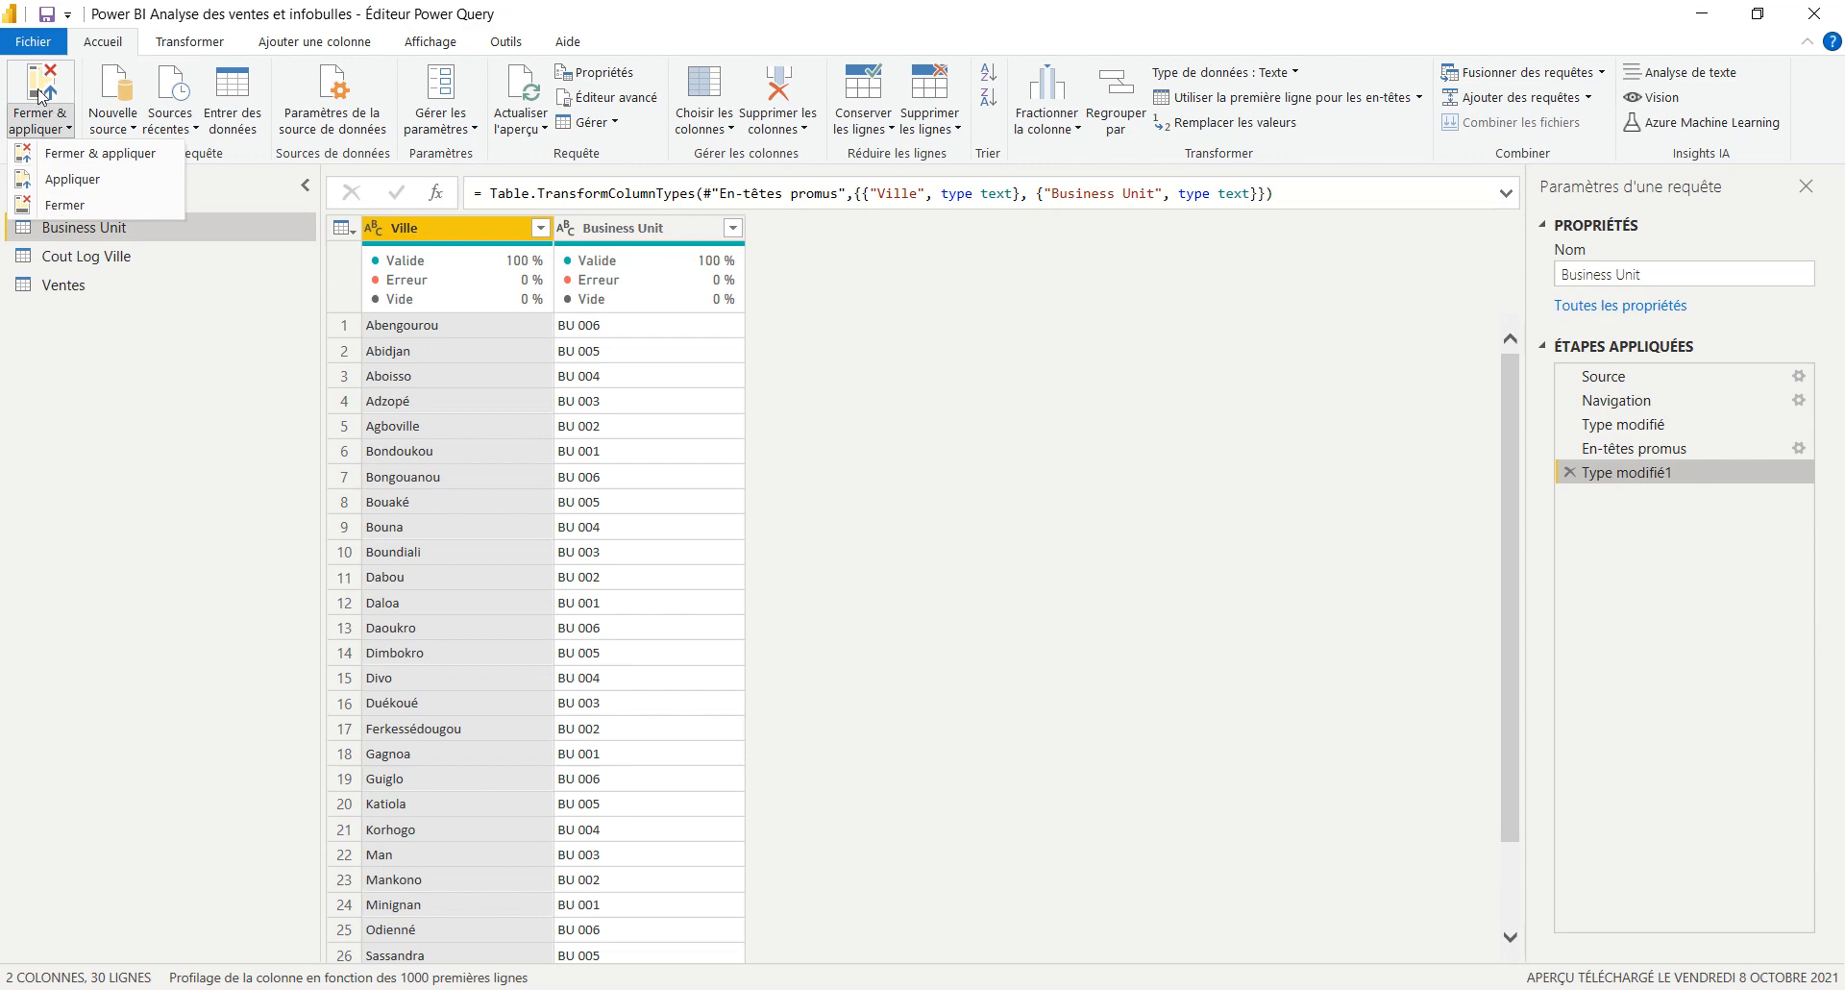
{"action": "left_click", "coordinate": [60, 154]}
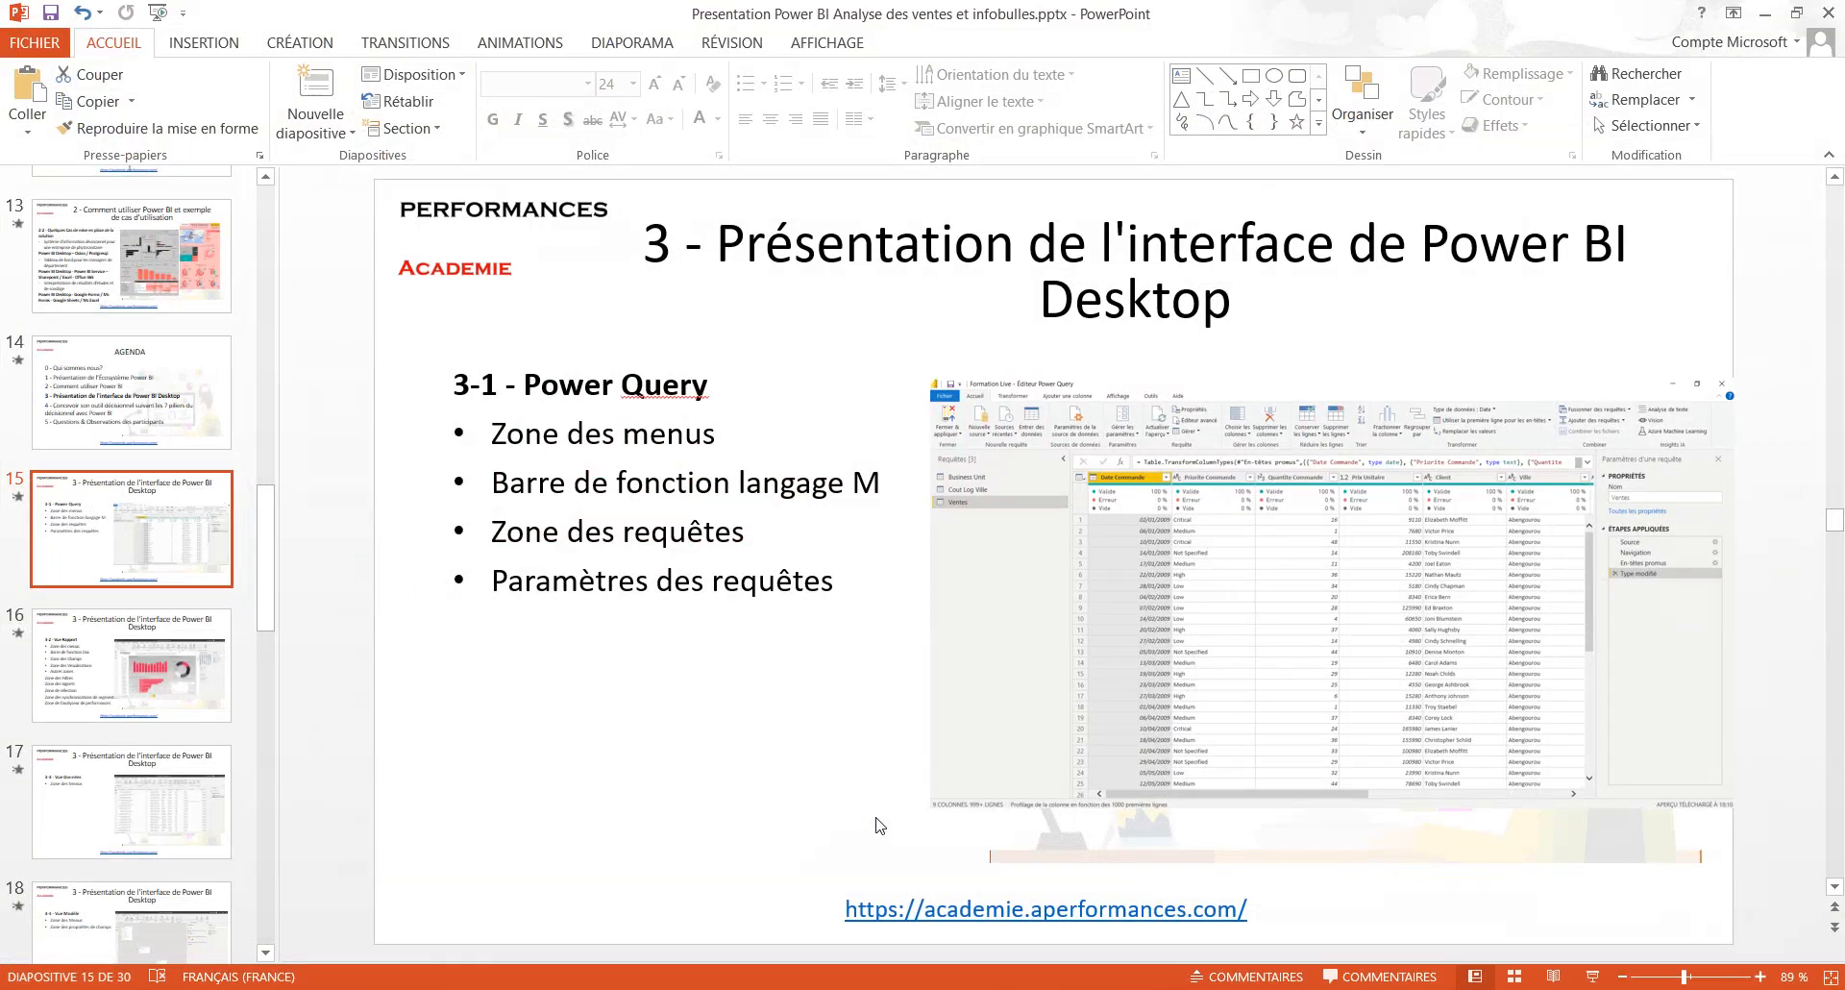
- Show the 3-2 Vue Rapport slide in PowerPoint and switch back to Power BI Desktop
{"action": "key", "text": "Down"}
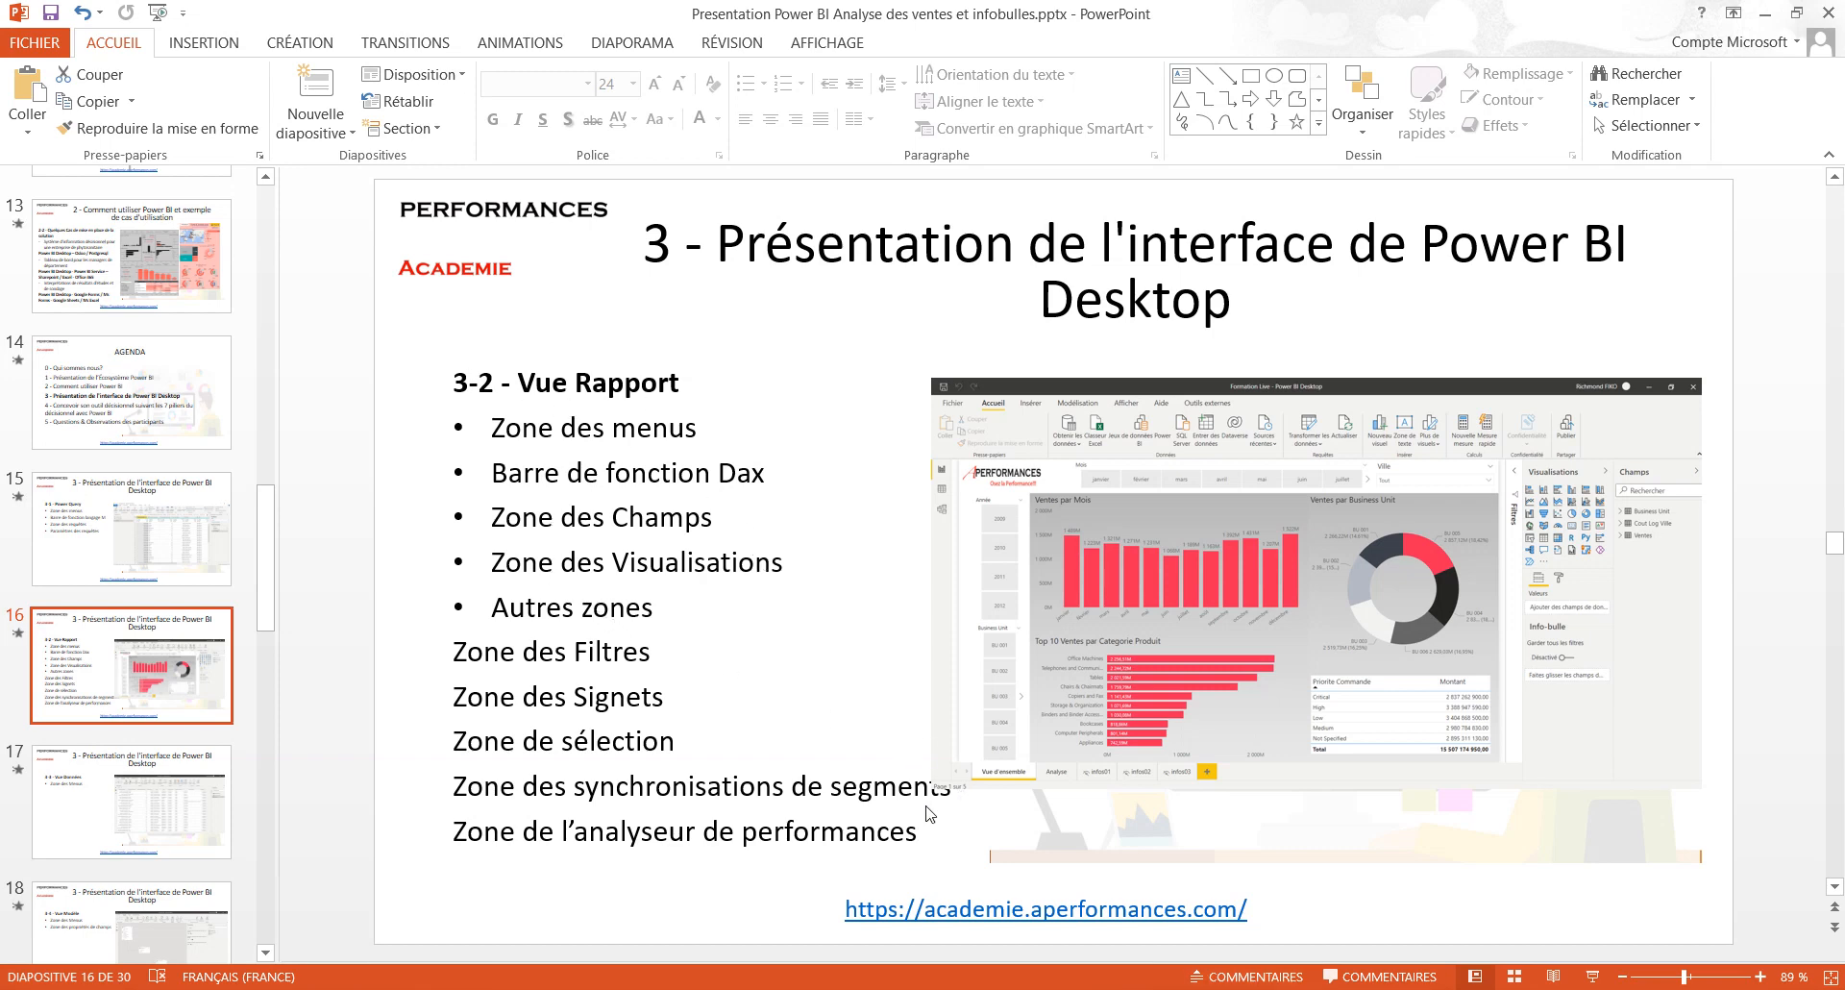
{"action": "left_click", "coordinate": [880, 813]}
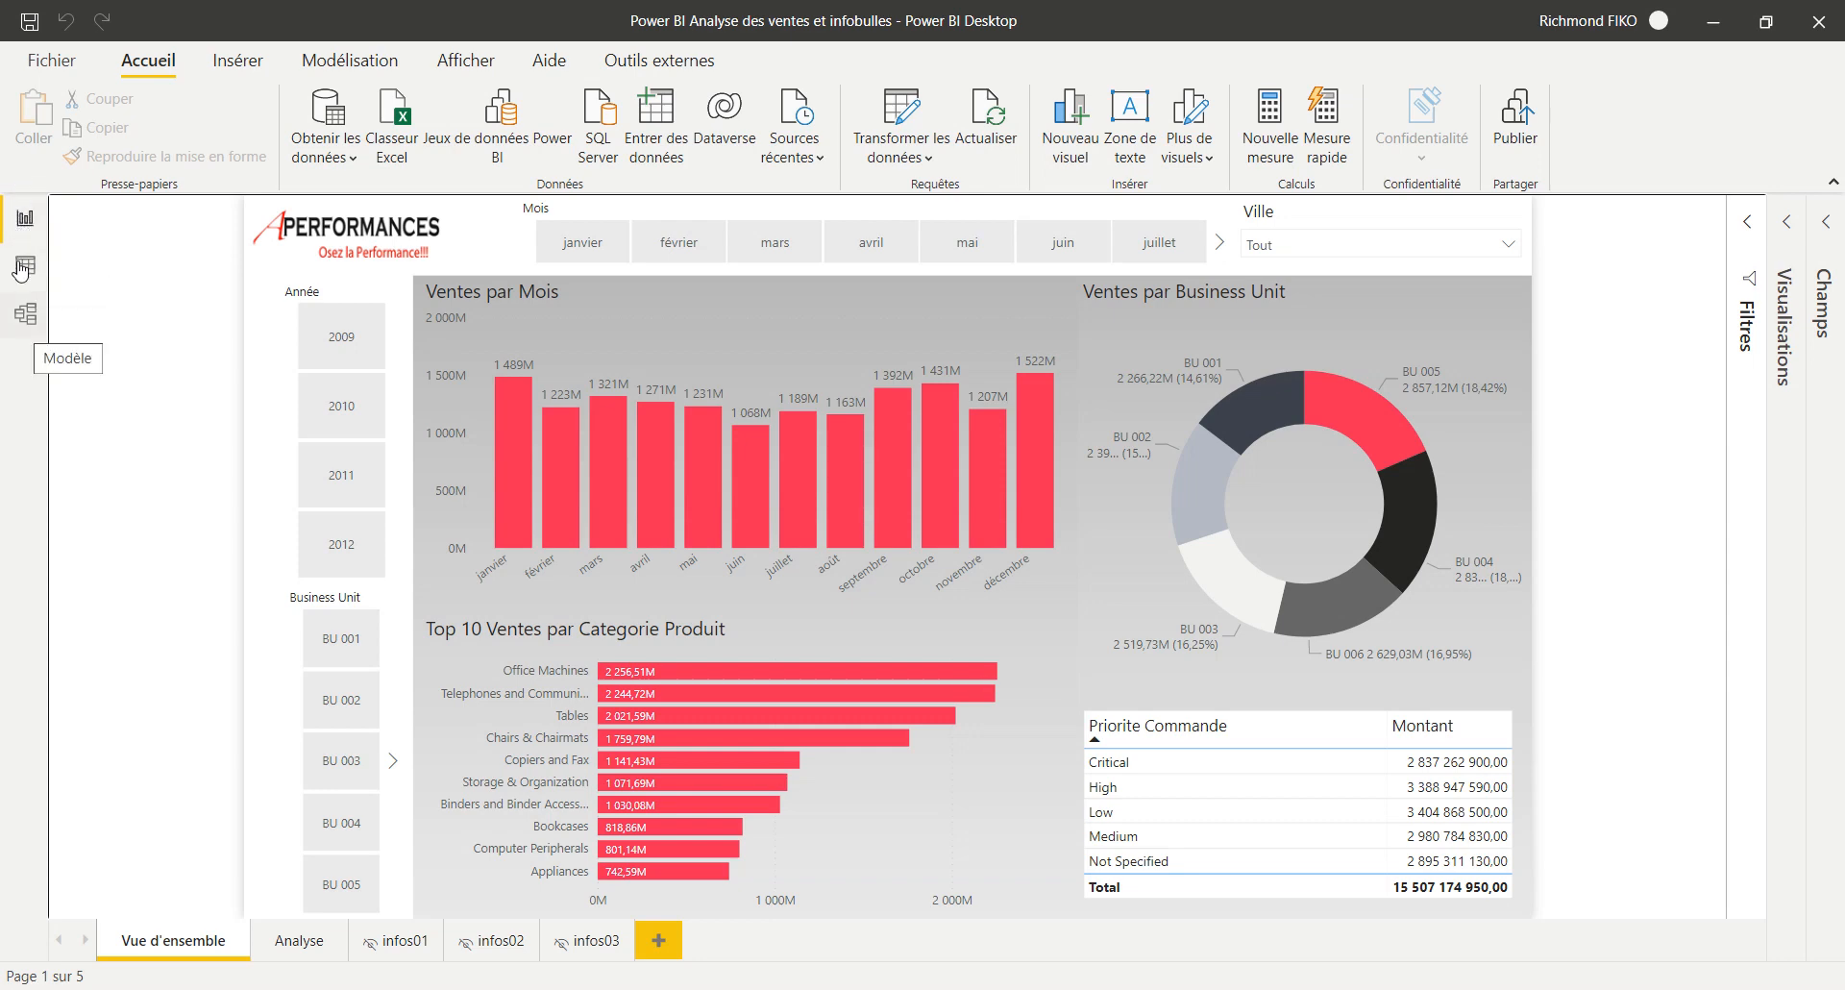
- Expand the Visualisations and Champs panes in the report view of the Vue d'ensemble page
{"action": "left_click", "coordinate": [23, 207]}
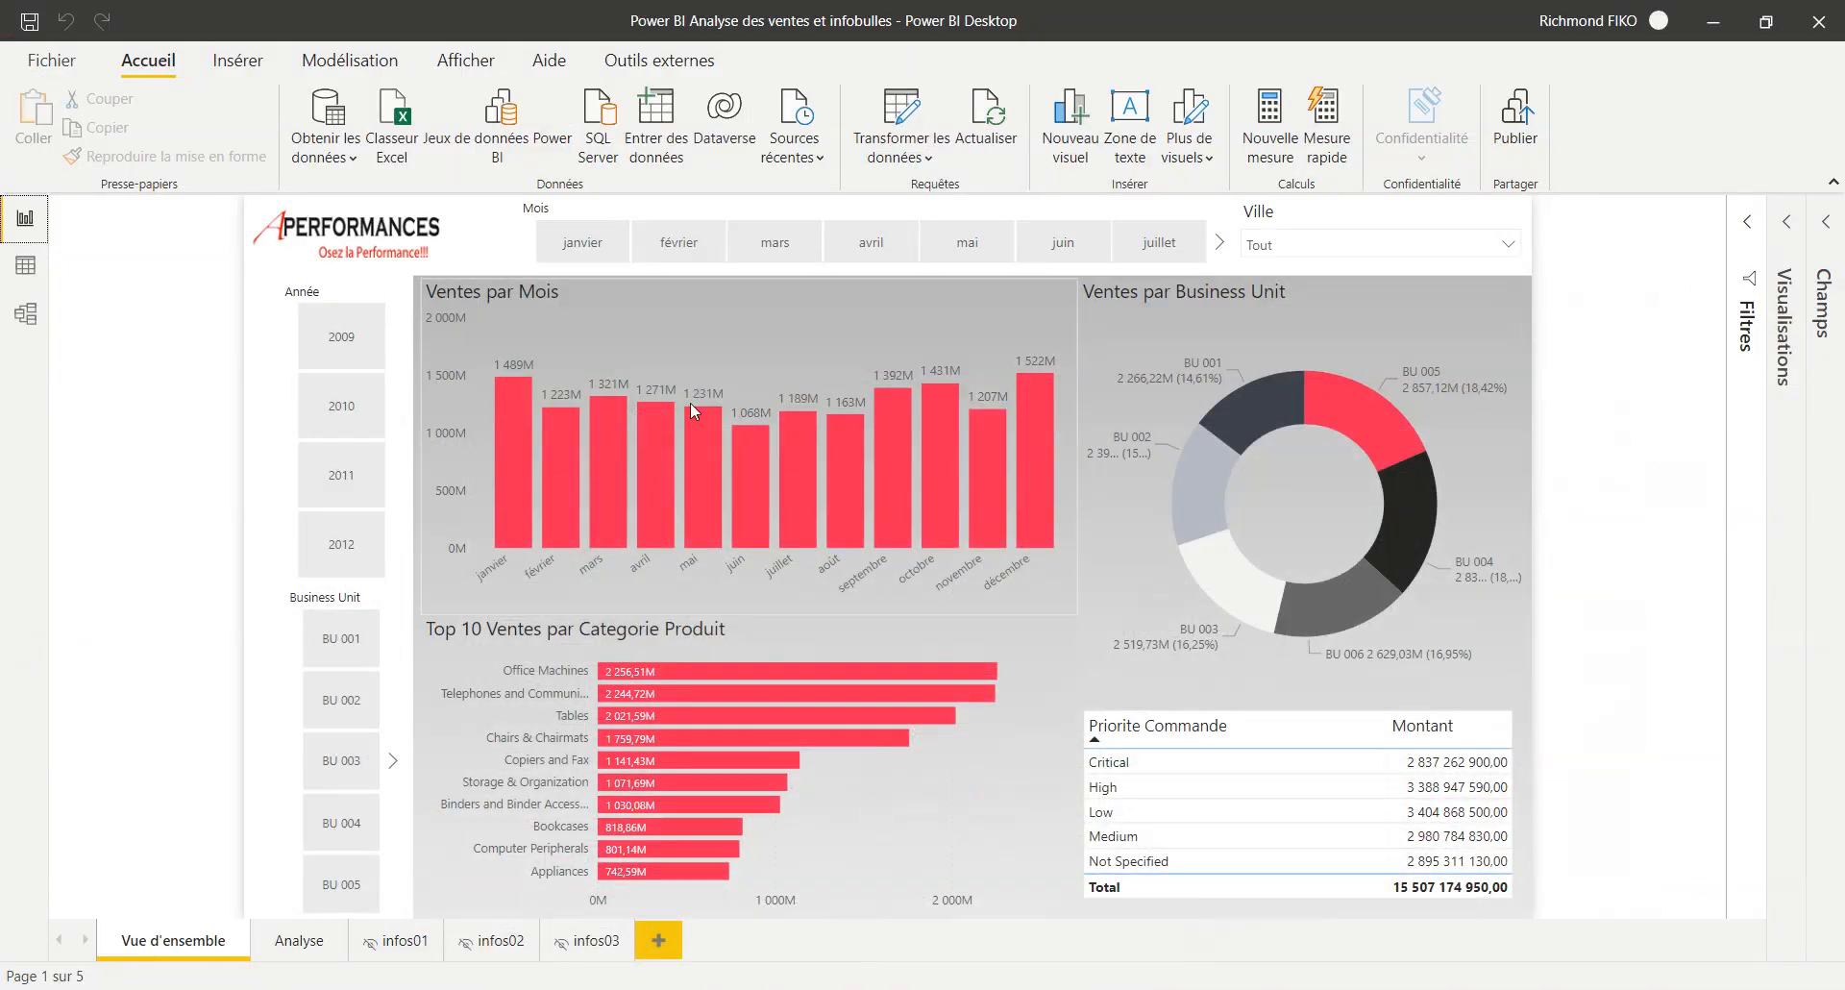
{"action": "left_click", "coordinate": [1787, 221]}
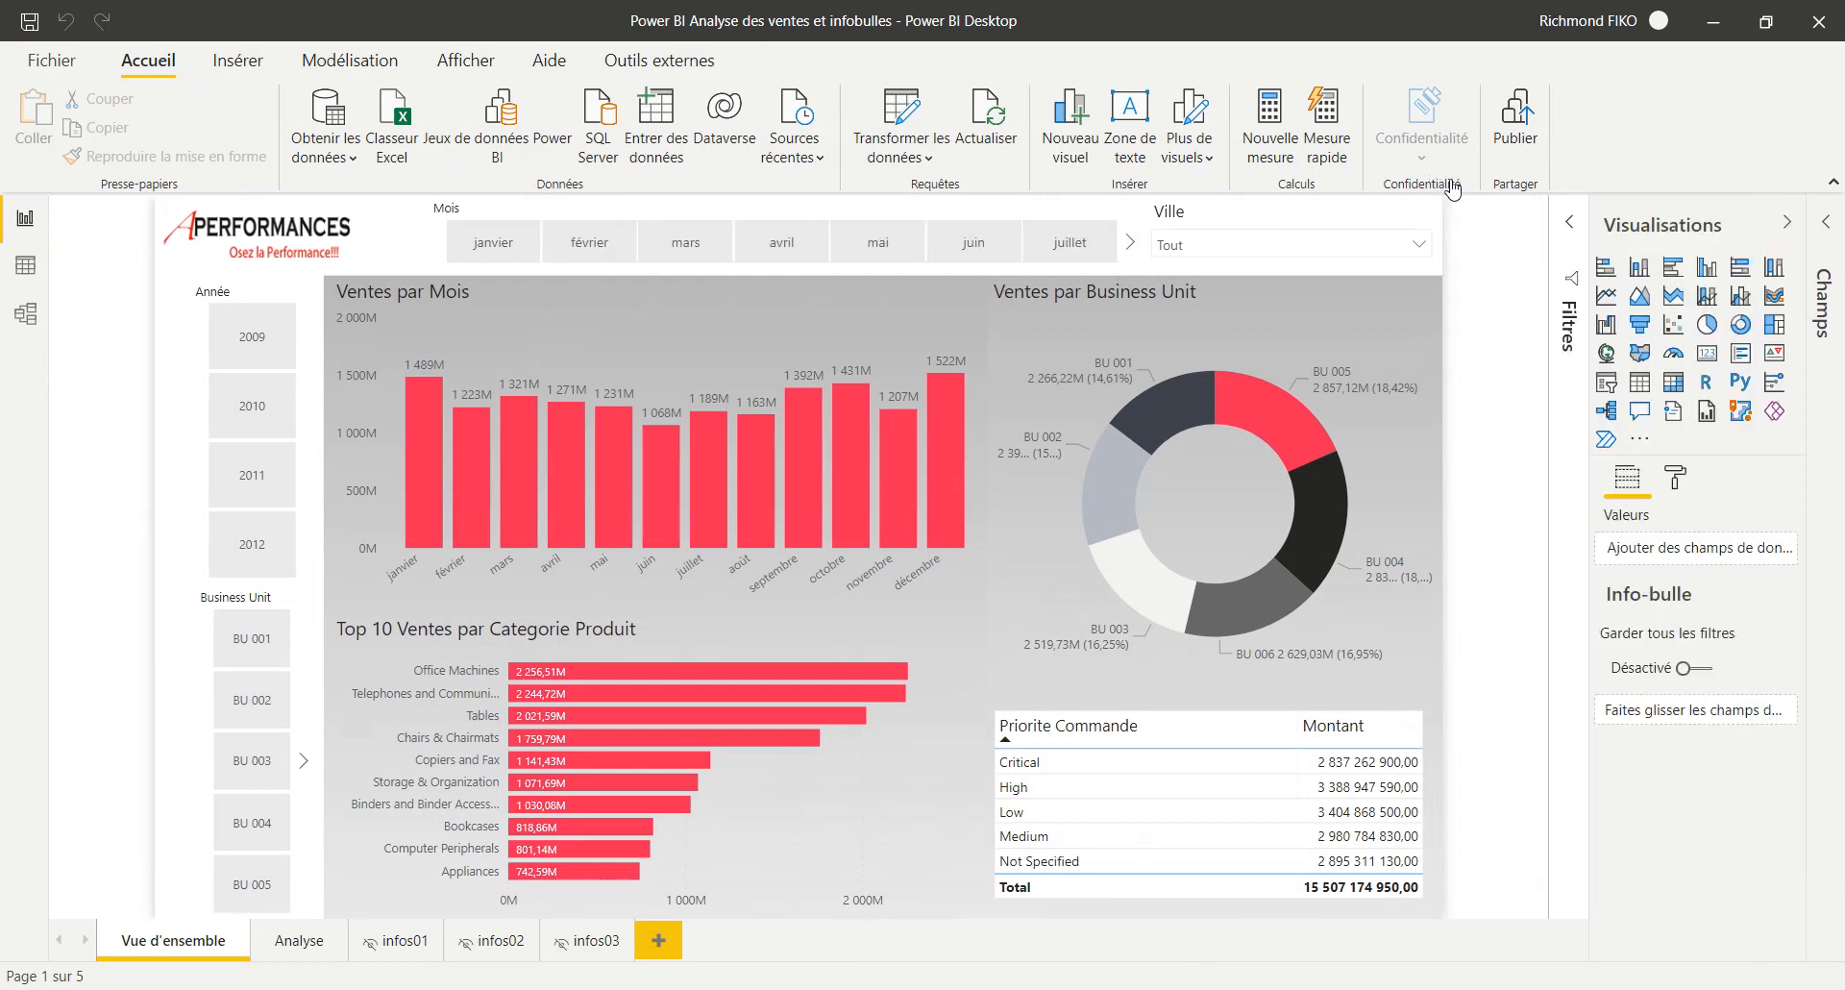
{"action": "left_click", "coordinate": [1826, 222]}
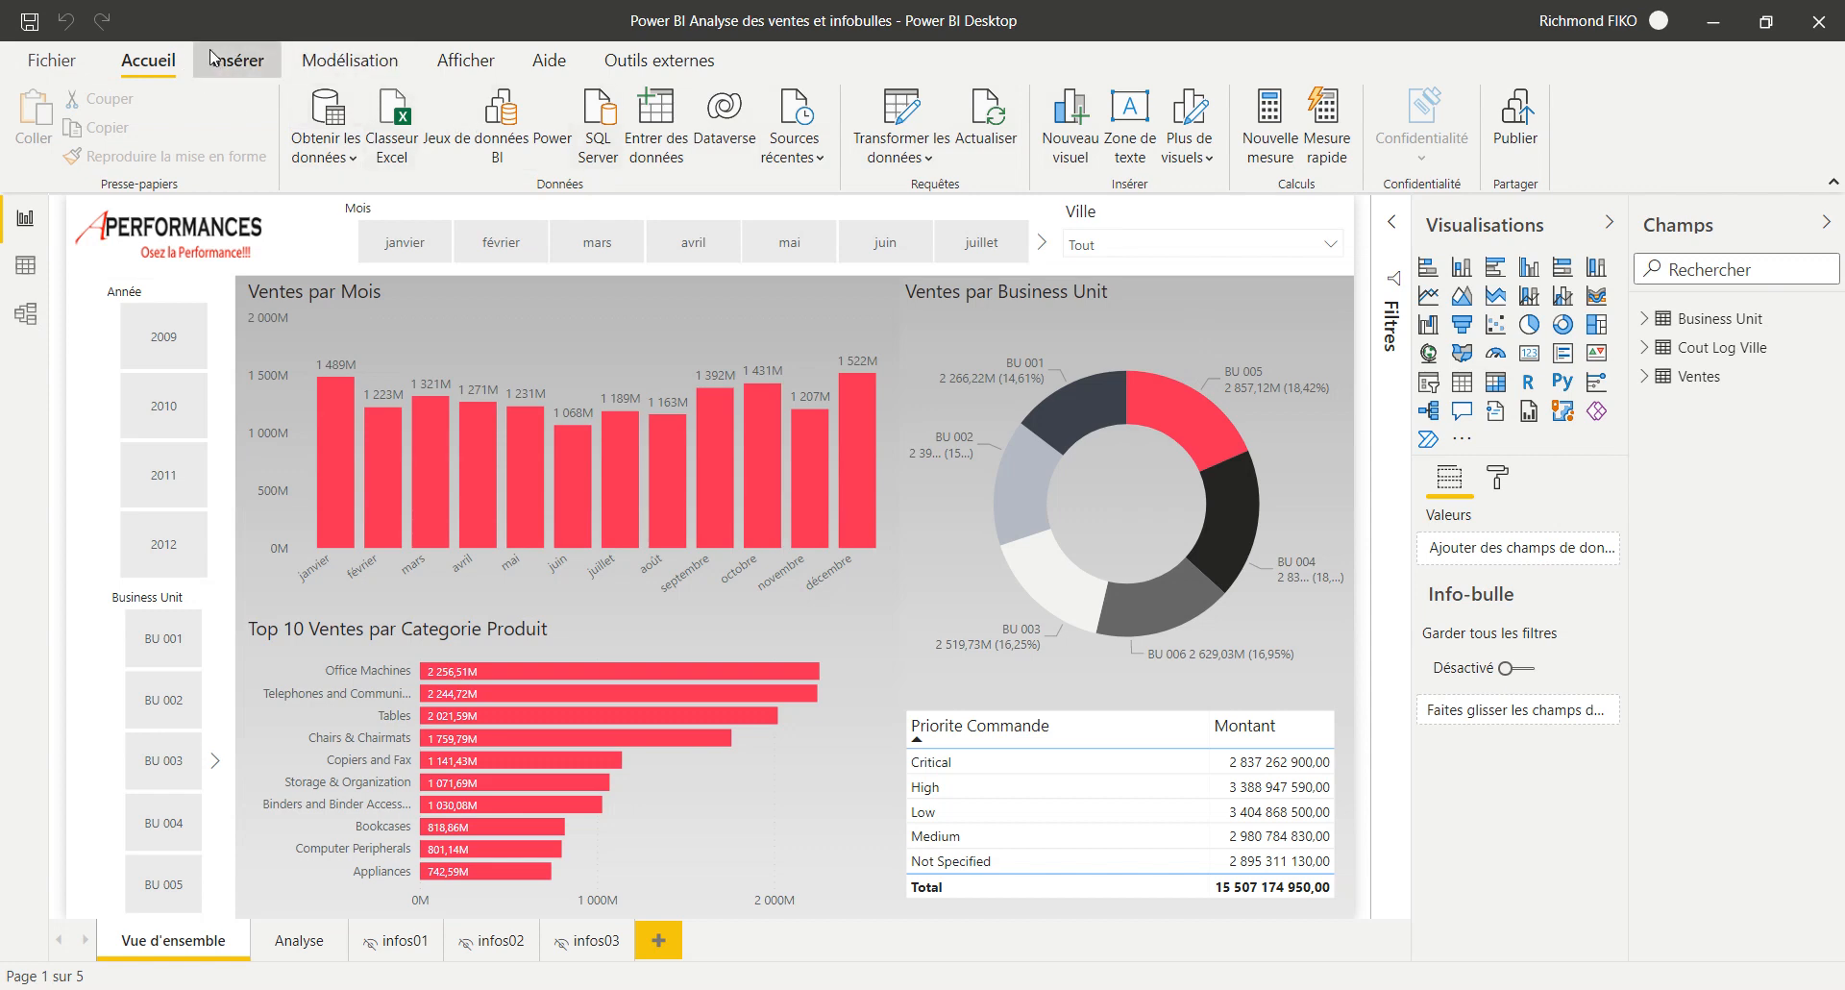
- Review the report view commands for inserting, modelling, display, help and external tools, and return to the Accueil commands
{"action": "left_click", "coordinate": [240, 57]}
{"action": "left_click", "coordinate": [338, 53]}
{"action": "left_click", "coordinate": [466, 58]}
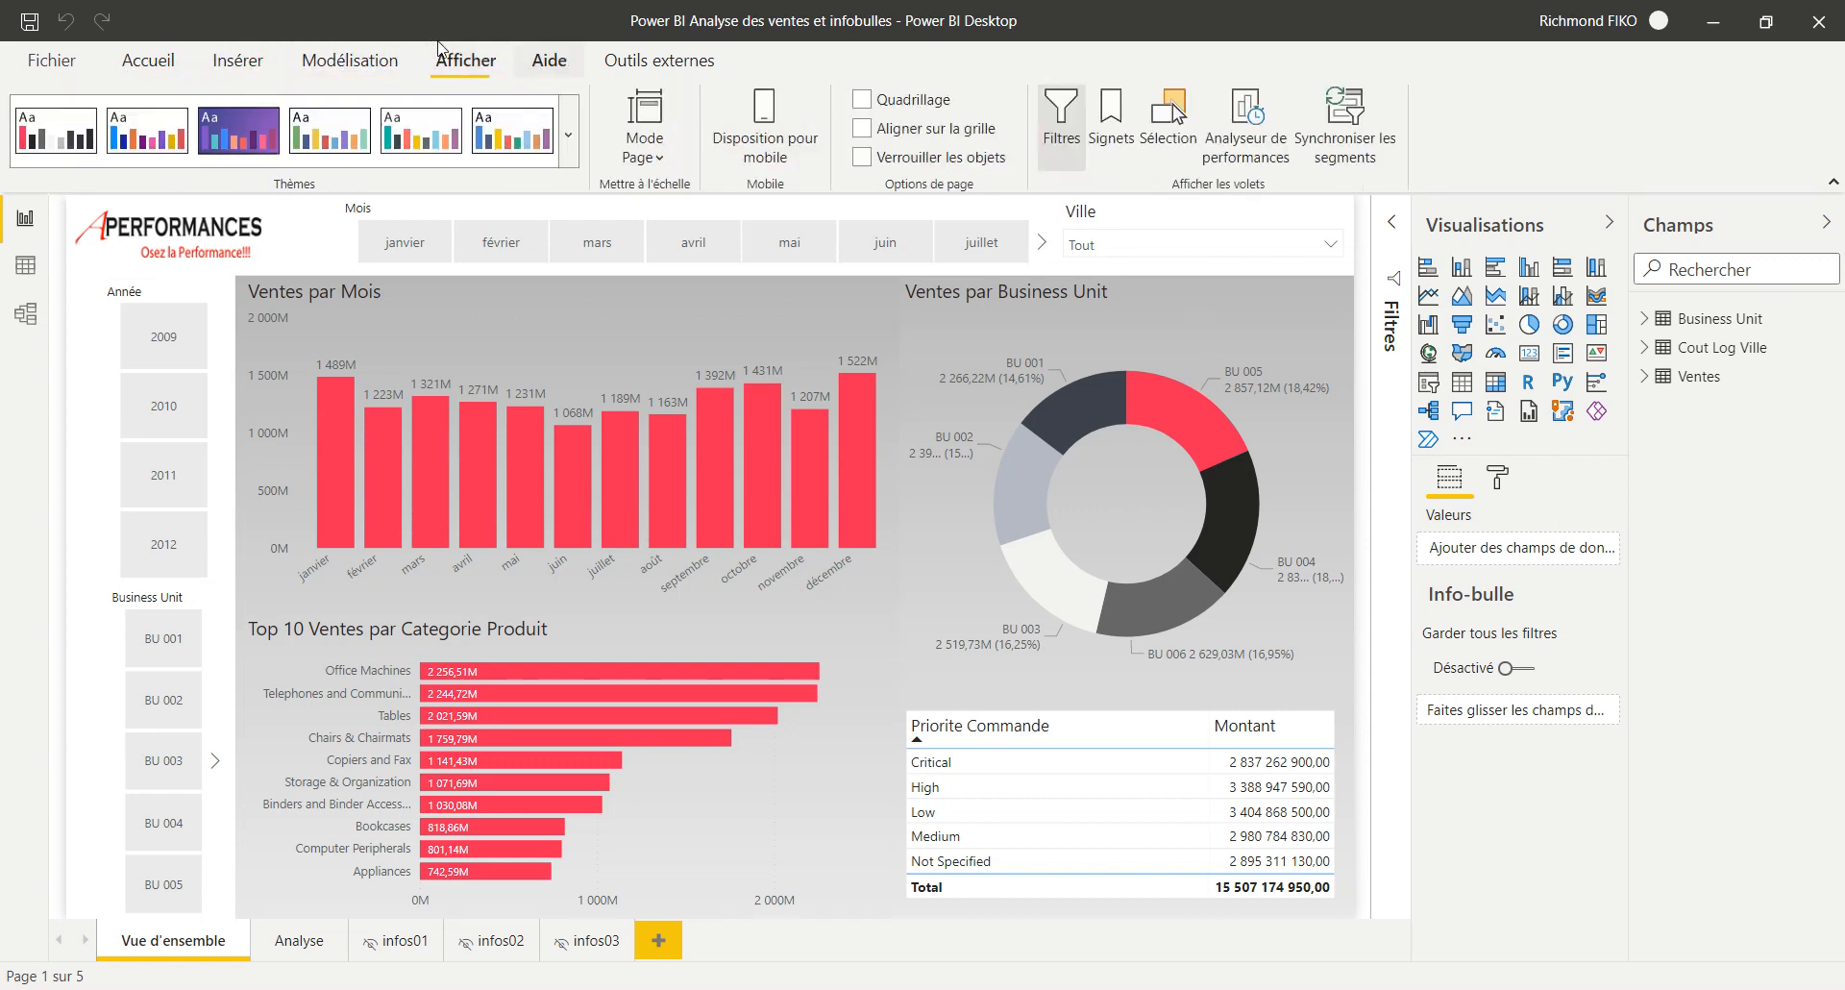
{"action": "left_click", "coordinate": [546, 56]}
{"action": "left_click", "coordinate": [660, 60]}
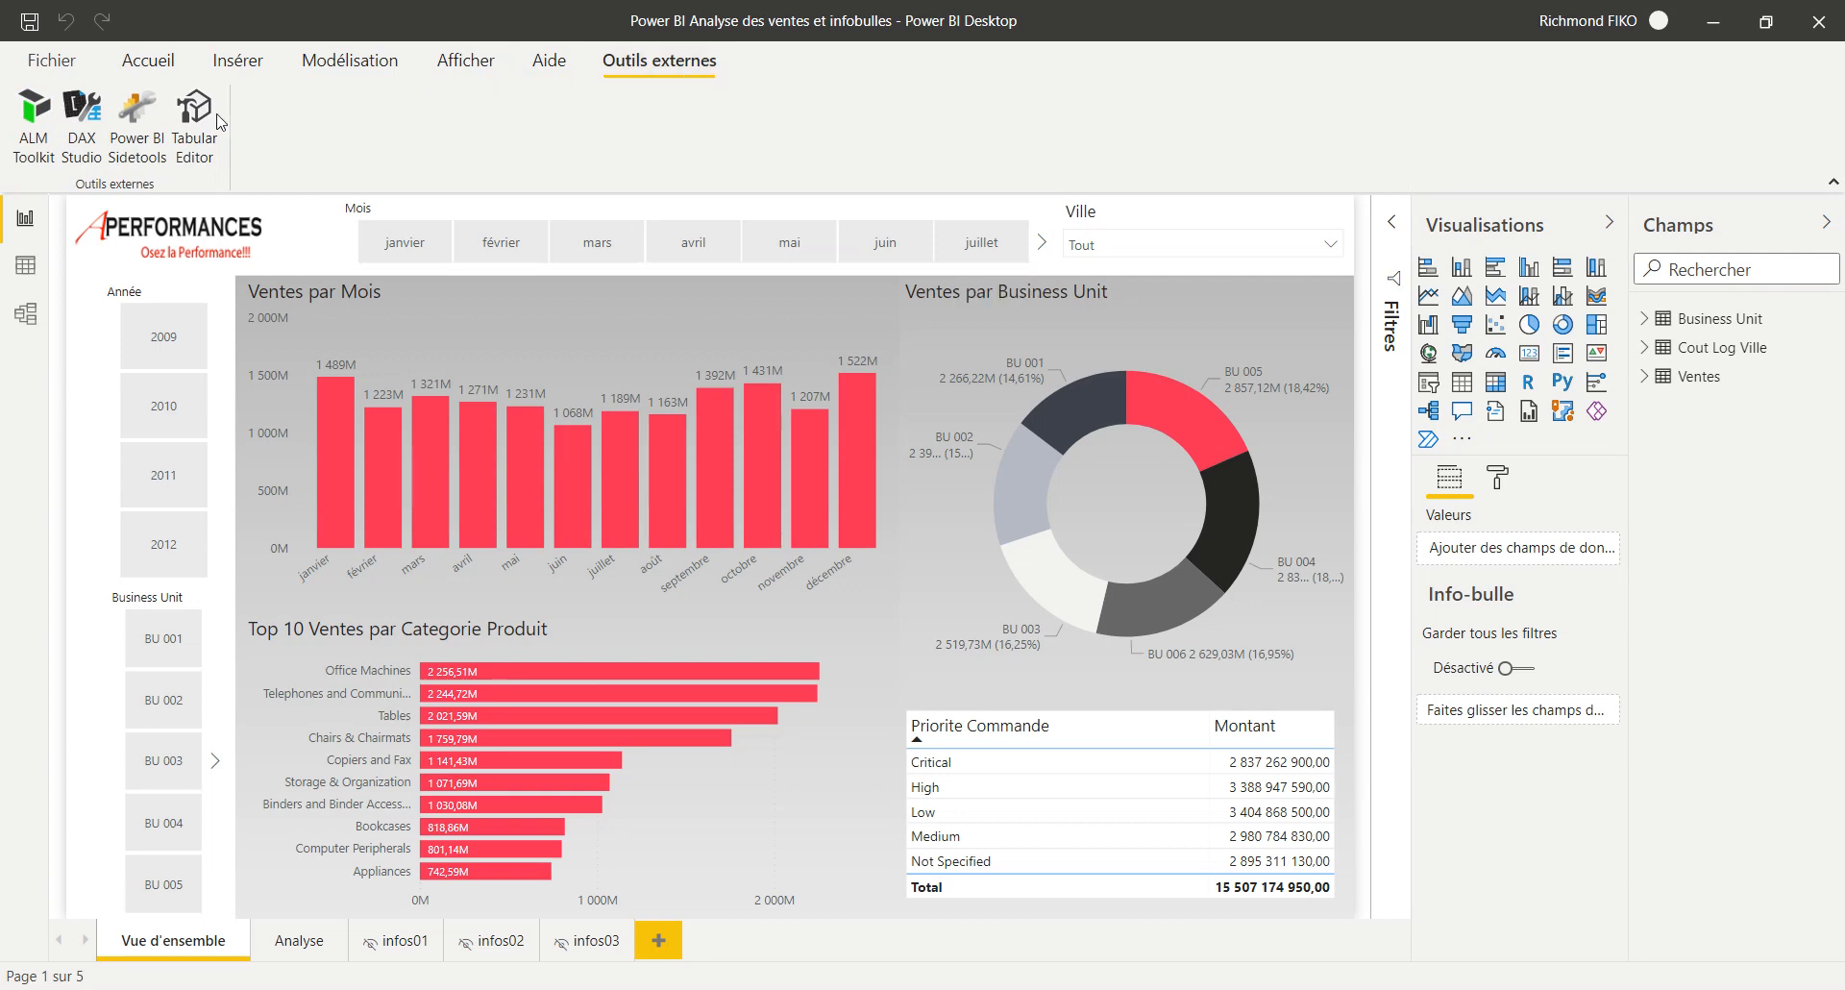
{"action": "left_click", "coordinate": [120, 57]}
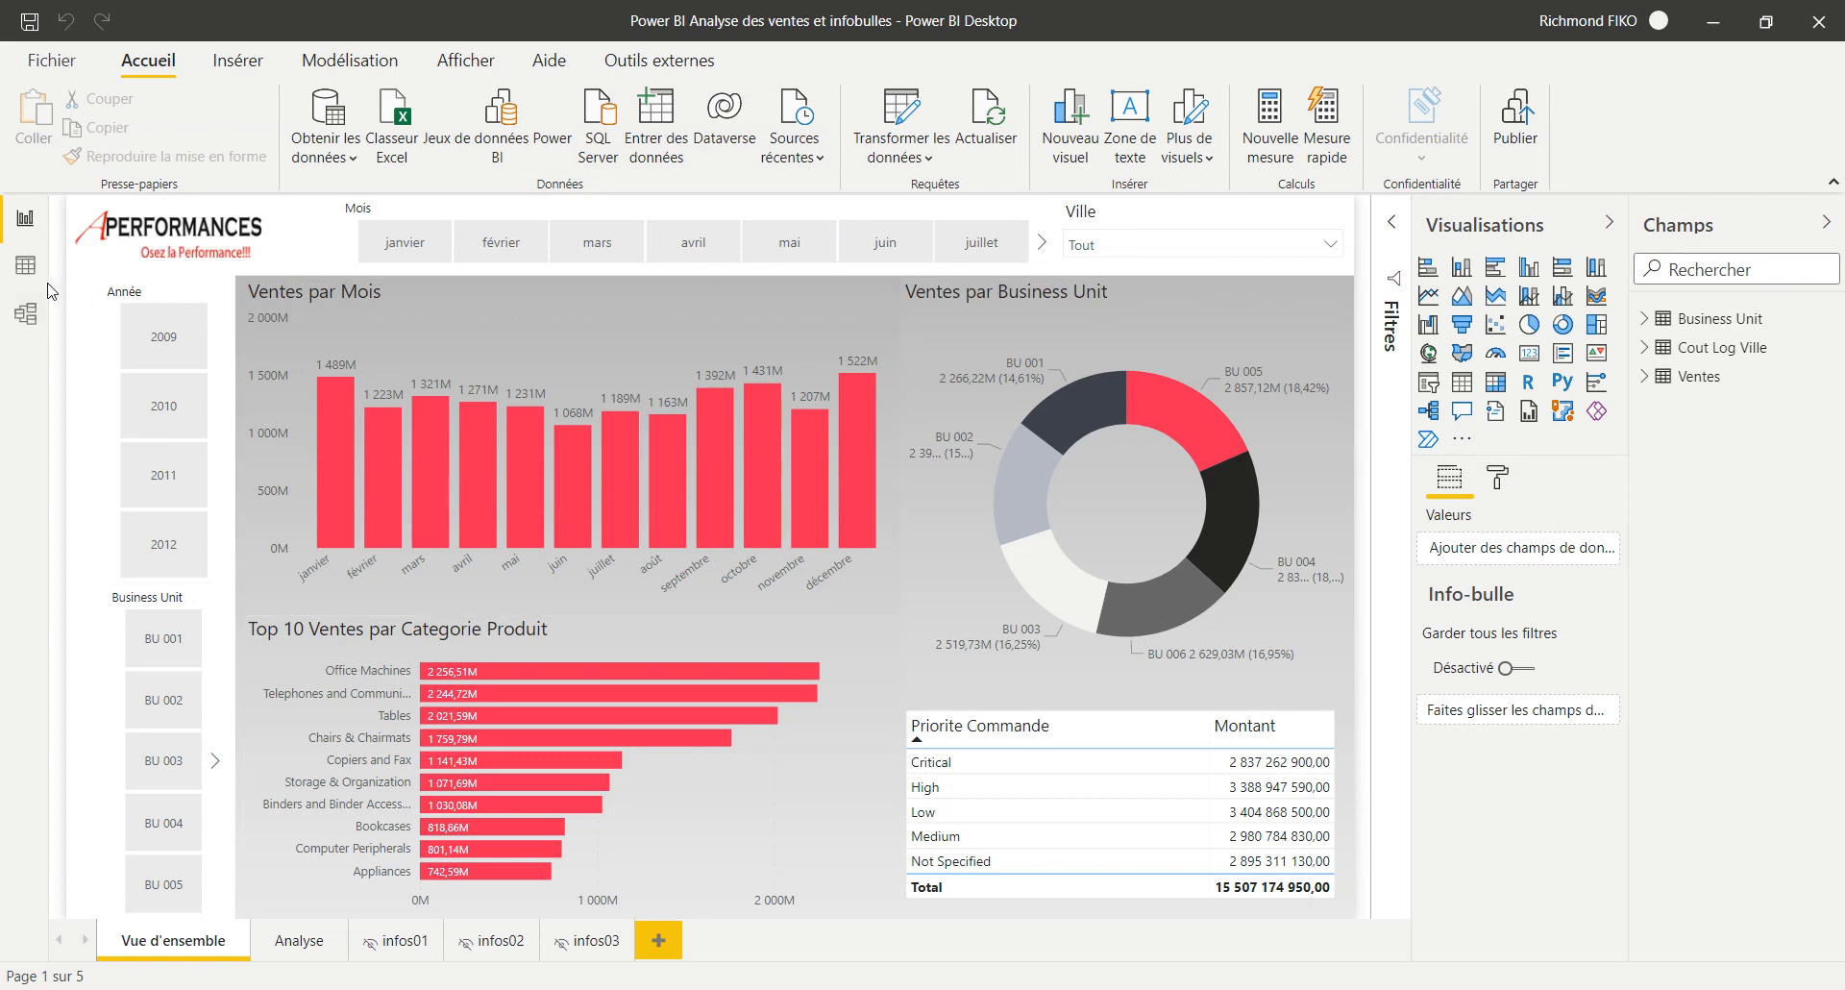
- Display the Filtres, Signets, Sélection, Analyseur de performances and Synchroniser les segments panes beside the report
{"action": "left_click", "coordinate": [1113, 193]}
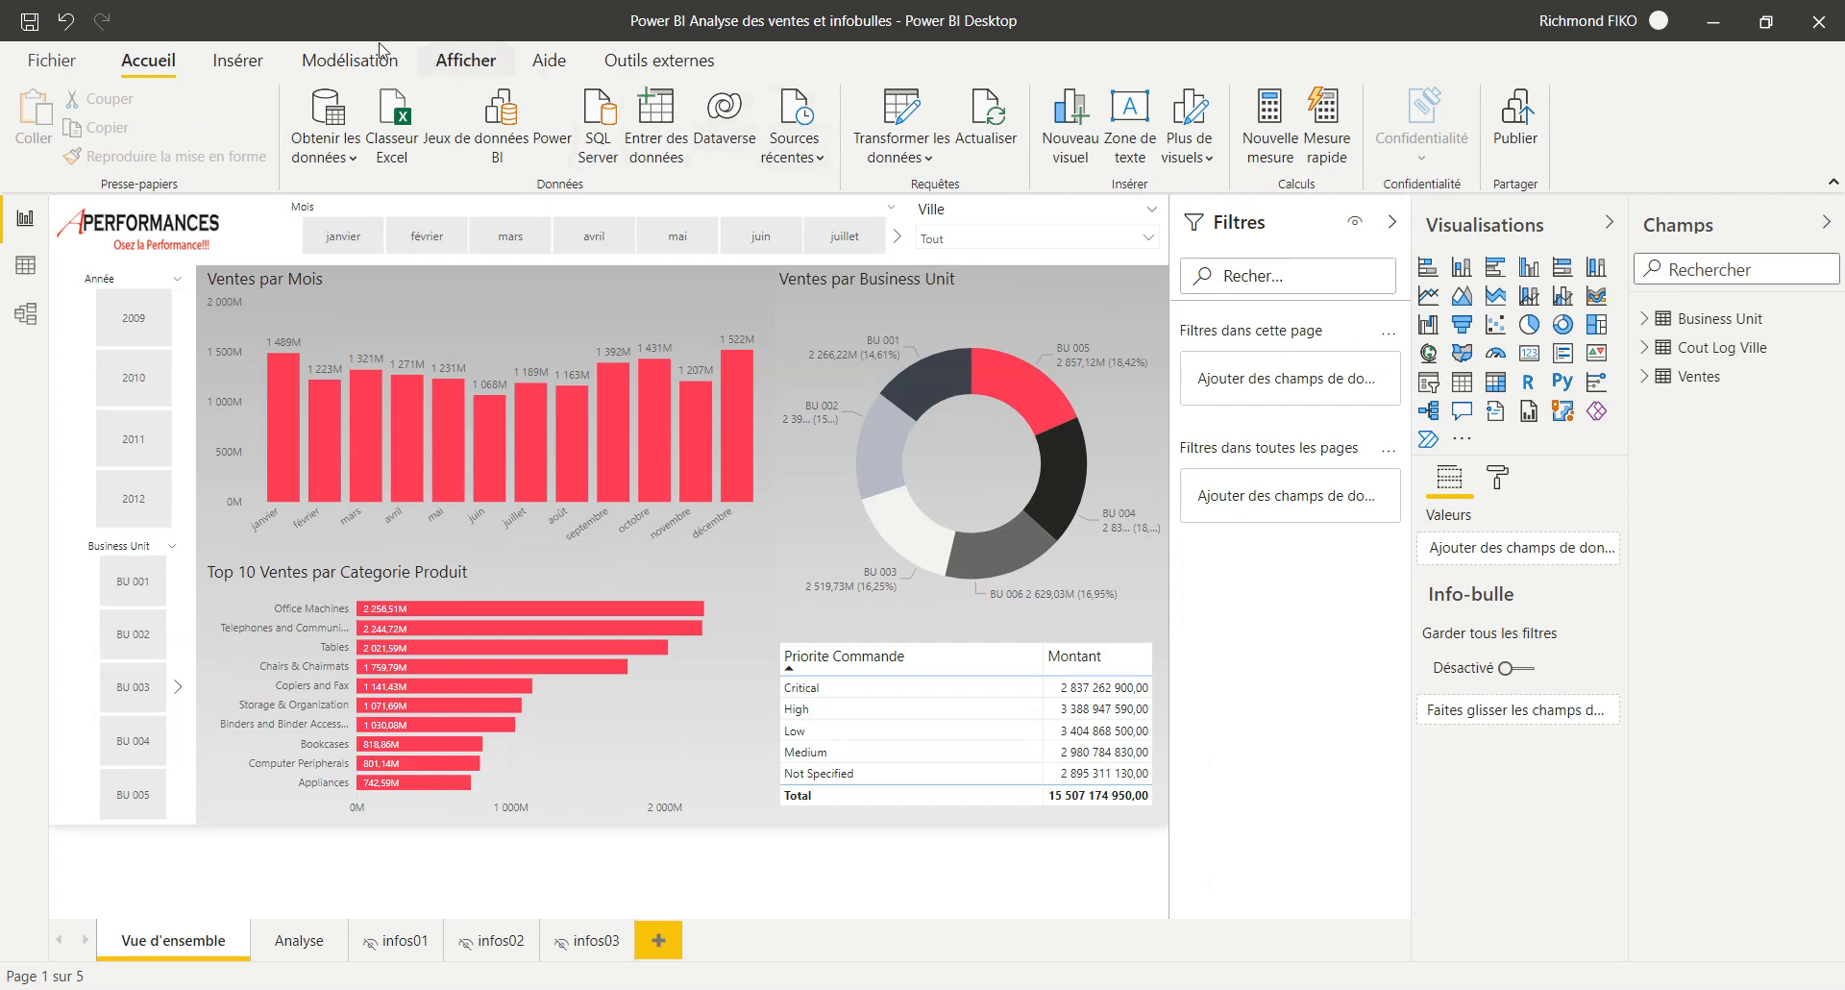
{"action": "left_click", "coordinate": [466, 60]}
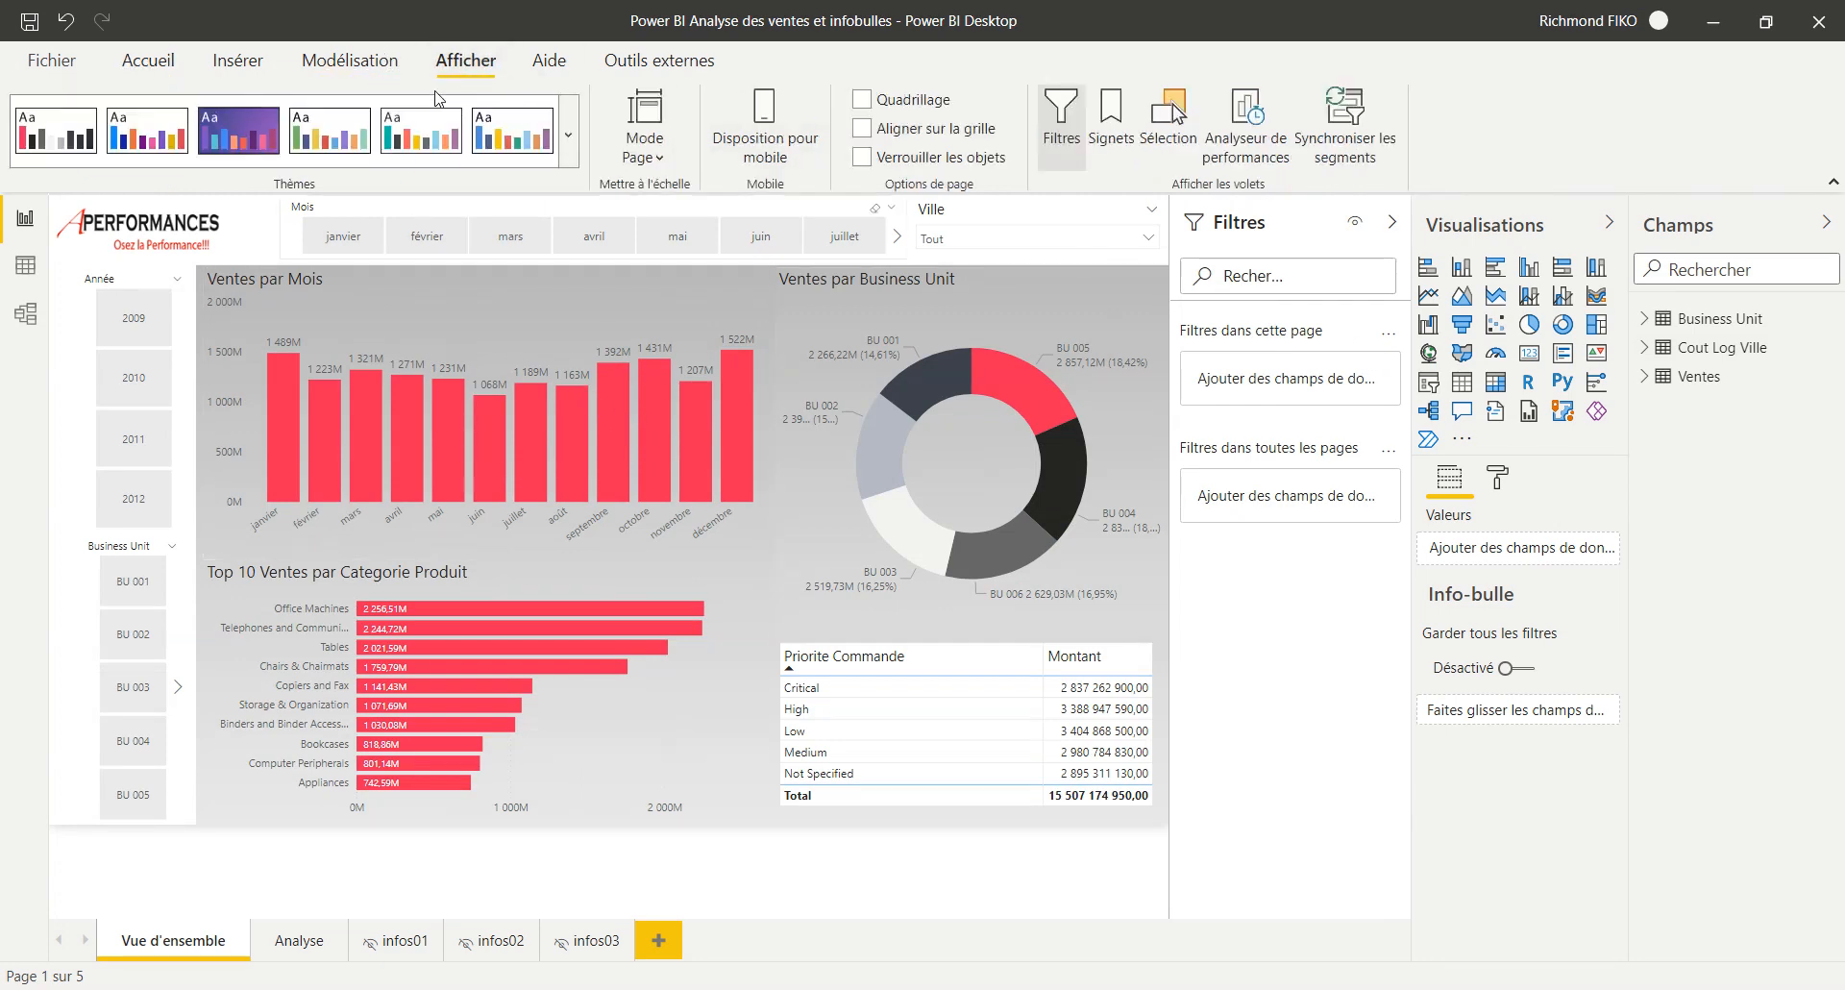
{"action": "left_click", "coordinate": [1110, 119]}
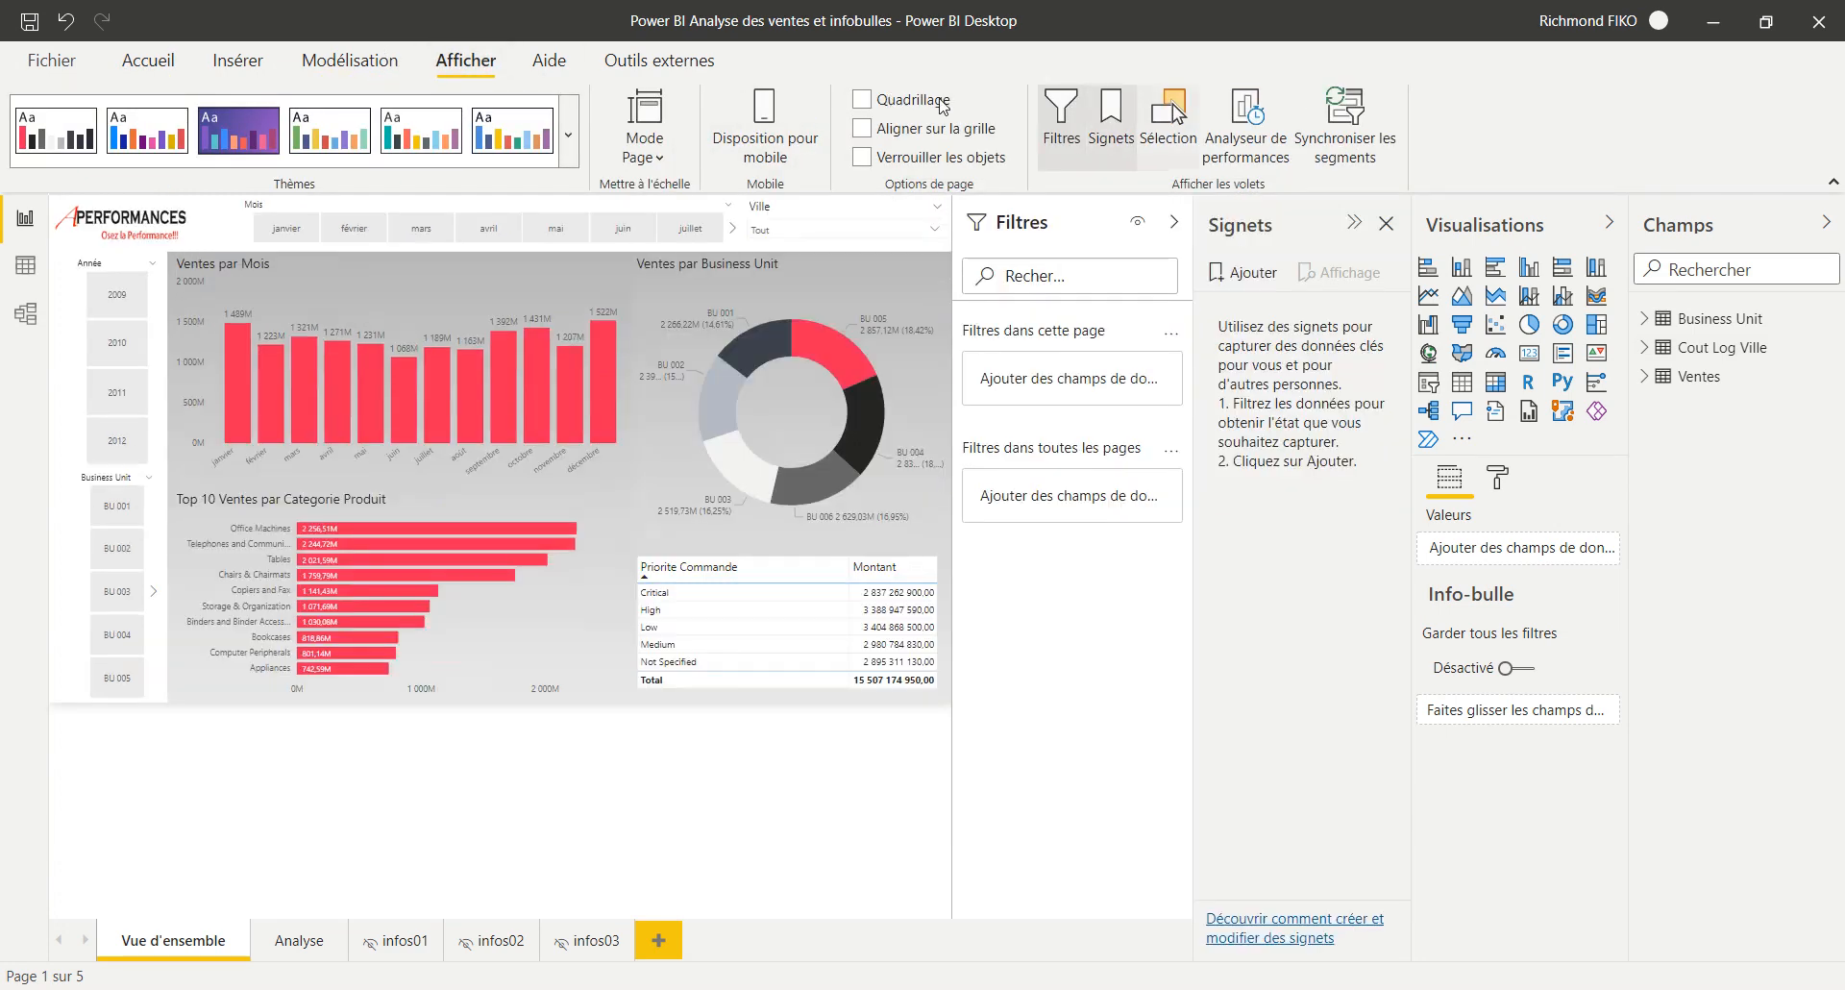
{"action": "left_click", "coordinate": [1171, 123]}
{"action": "left_click", "coordinate": [1245, 125]}
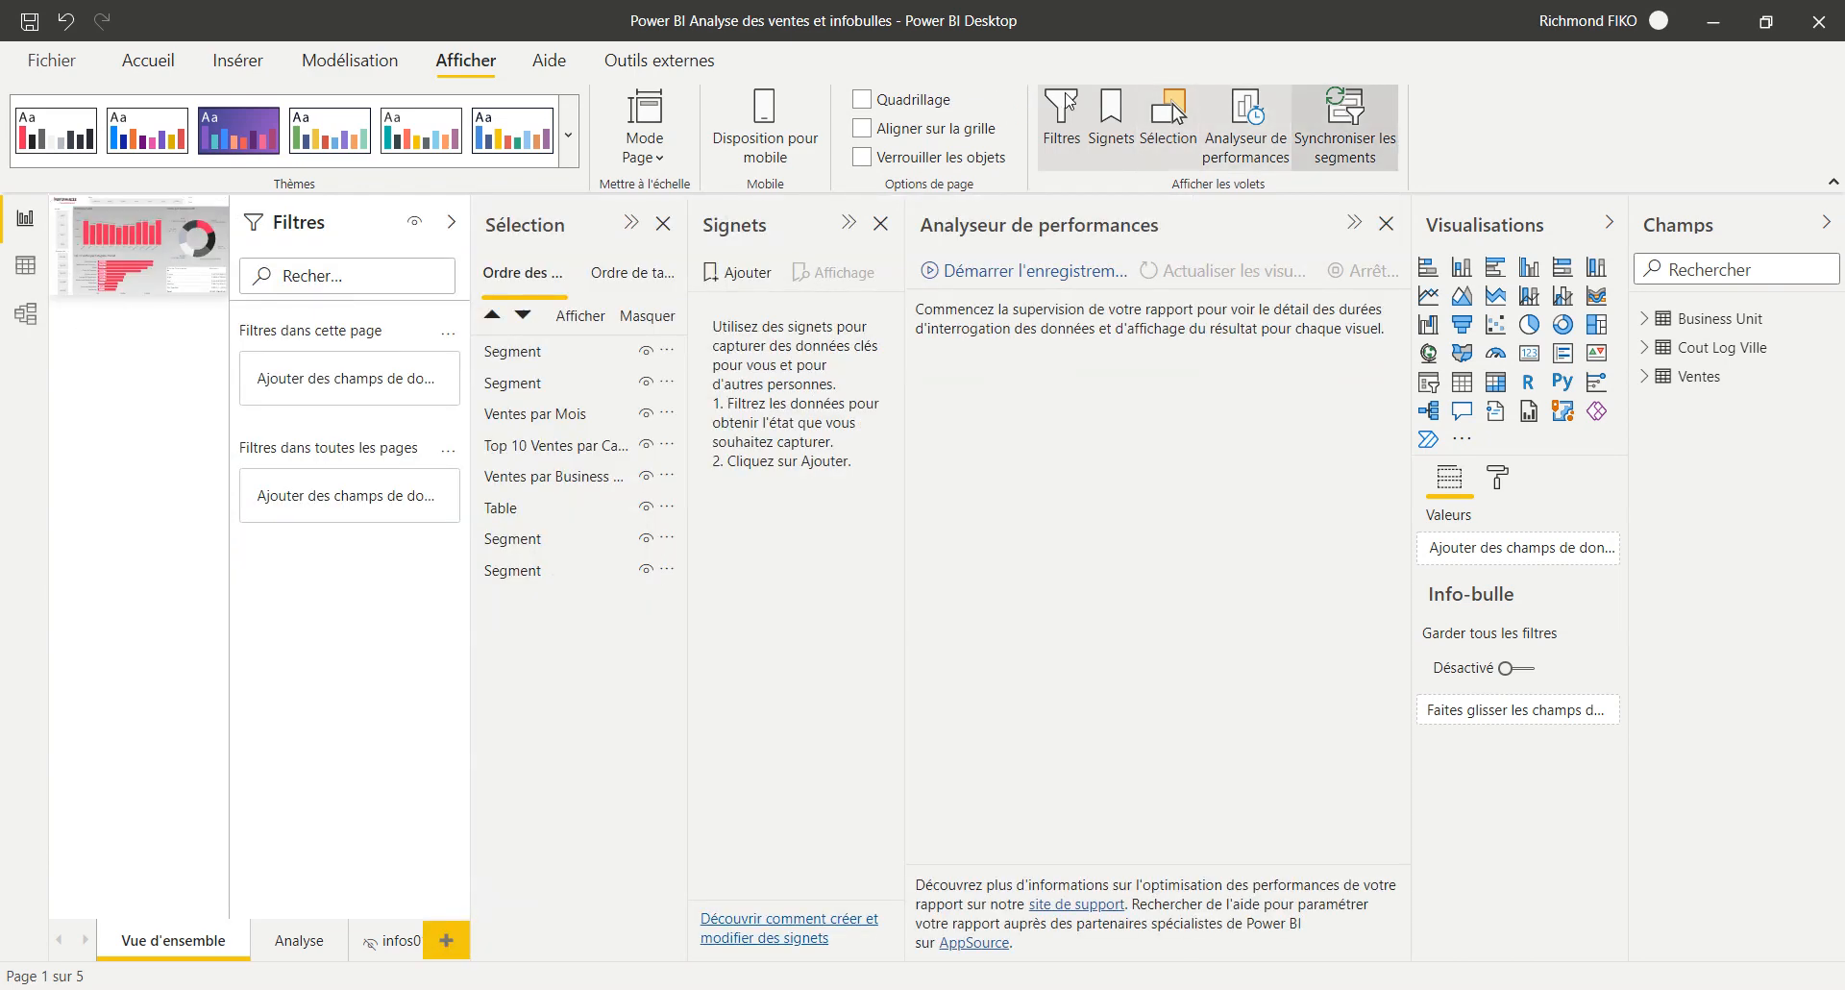
{"action": "left_click", "coordinate": [1346, 125]}
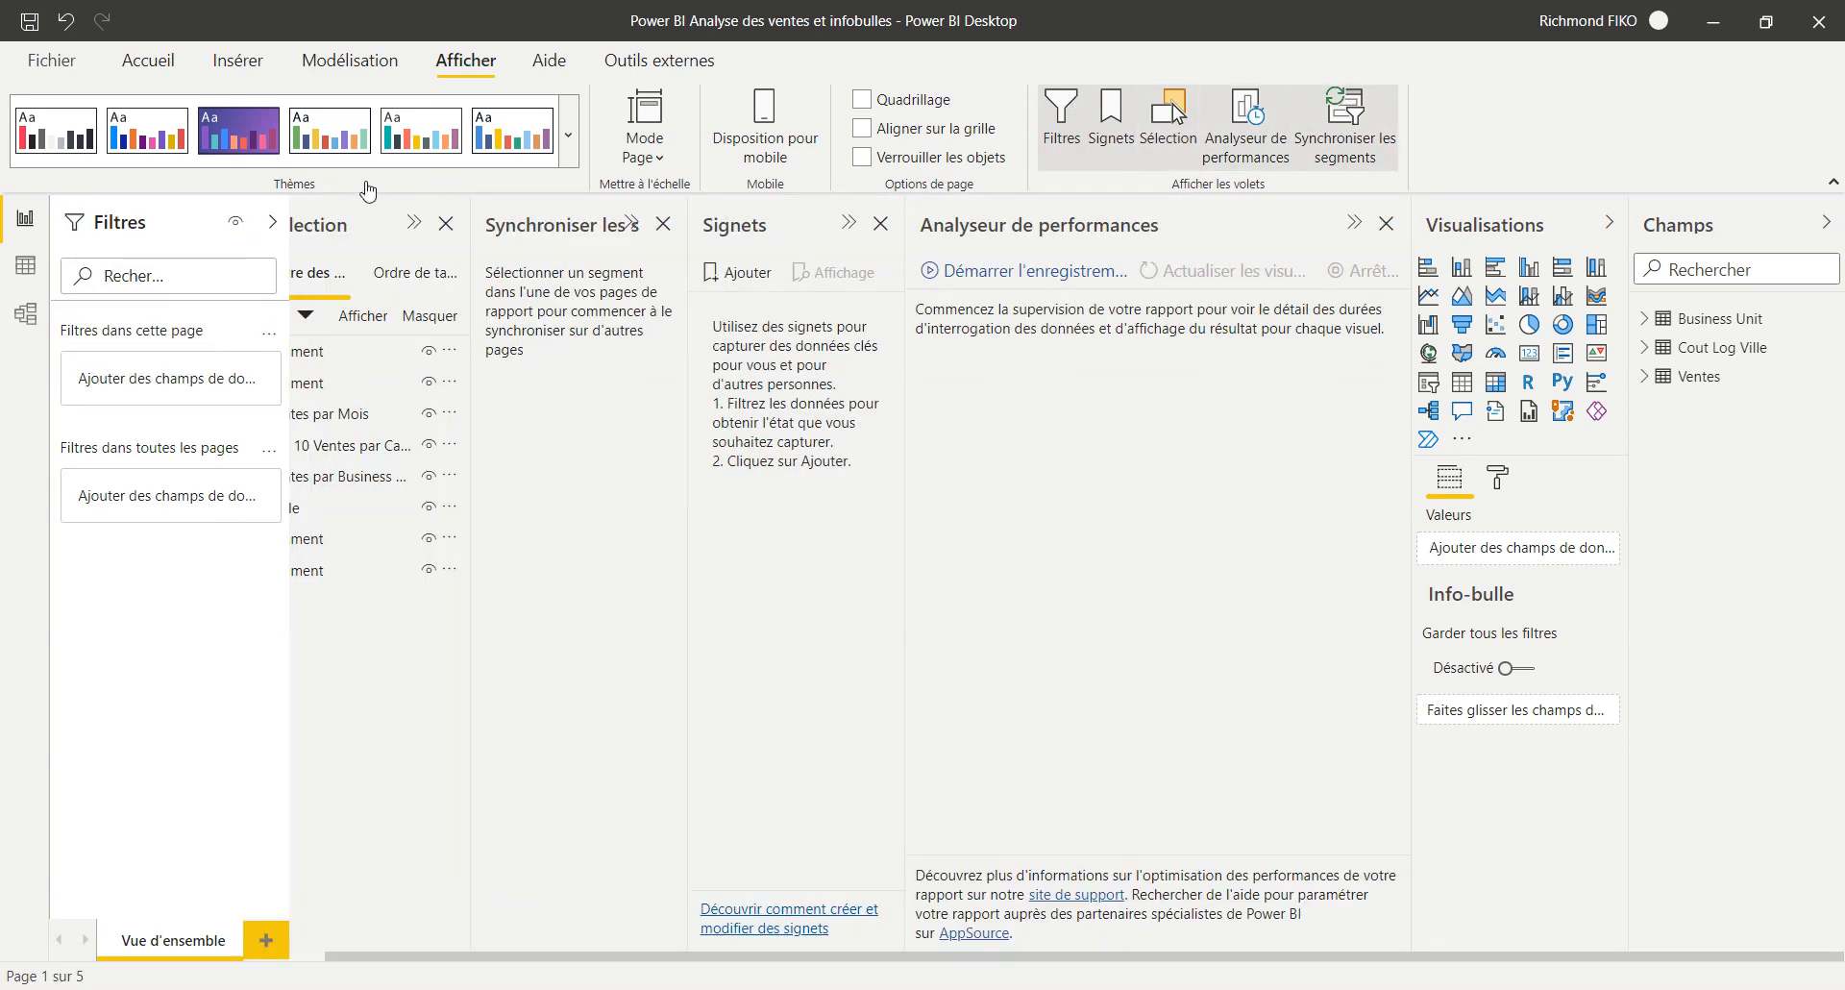
- Close the extra report panes, and hide and redisplay the Filtres pane
{"action": "left_click", "coordinate": [663, 223]}
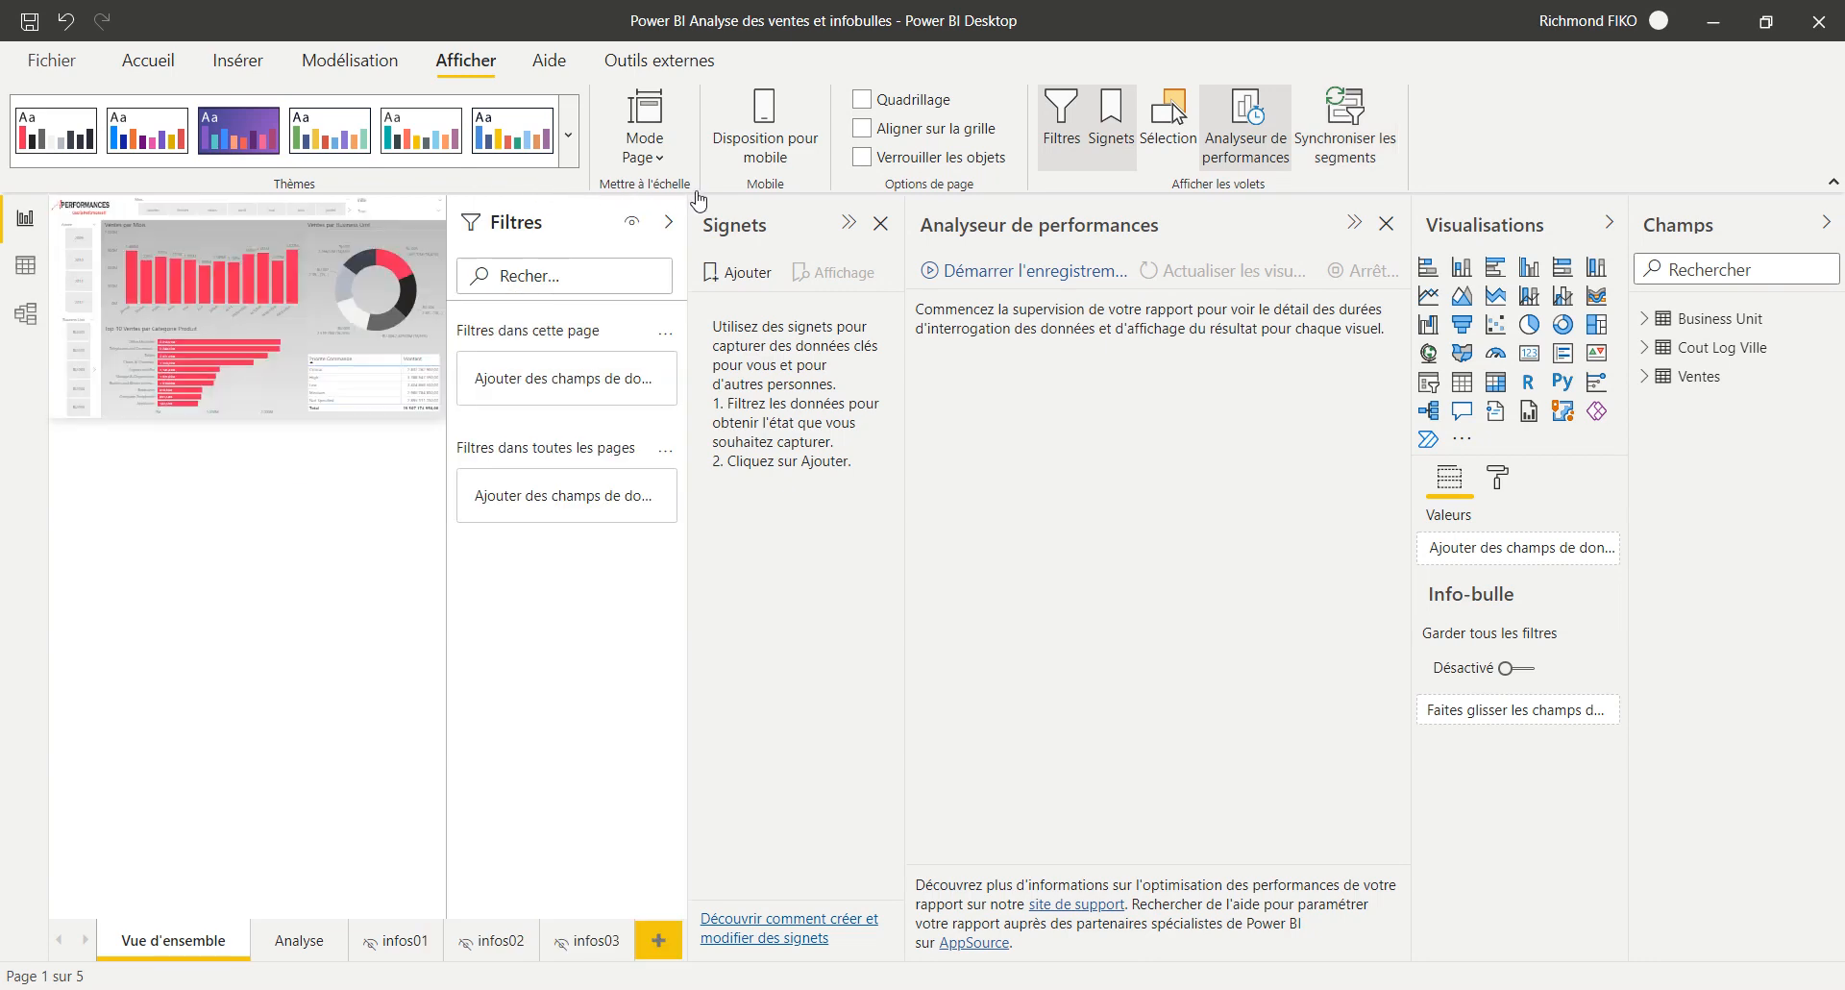
{"action": "left_click", "coordinate": [880, 223]}
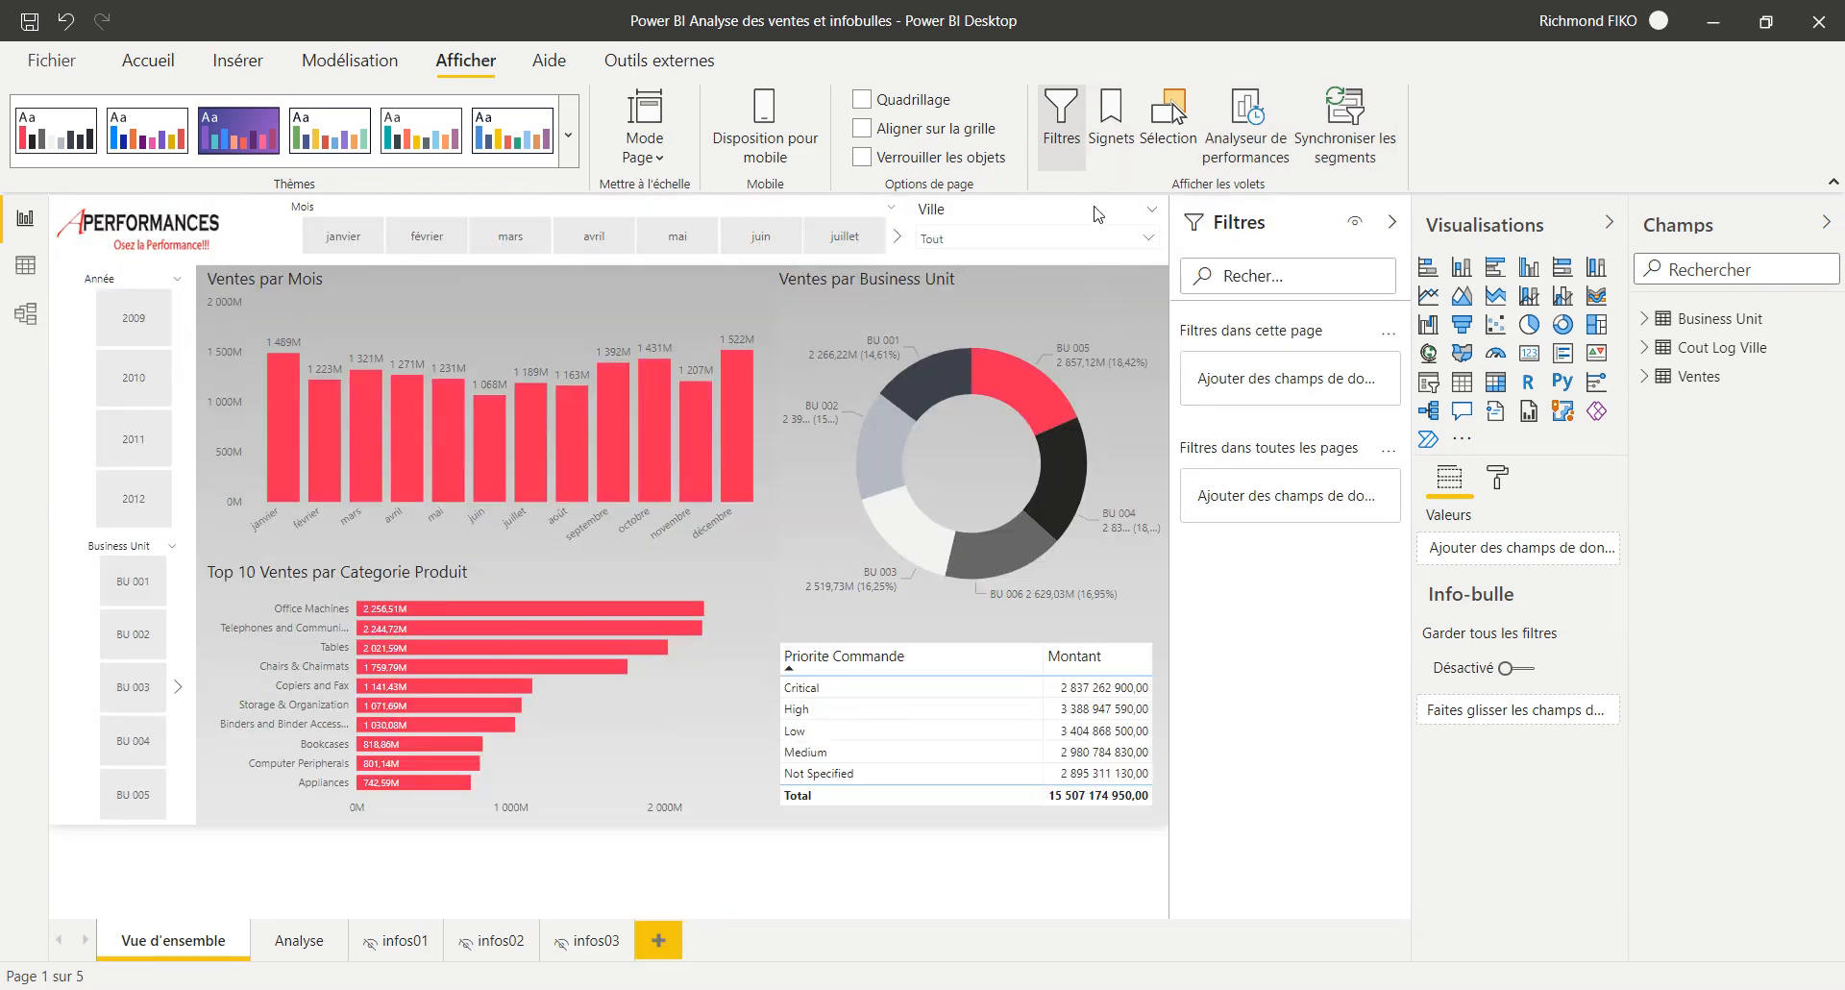
{"action": "left_click", "coordinate": [1061, 134]}
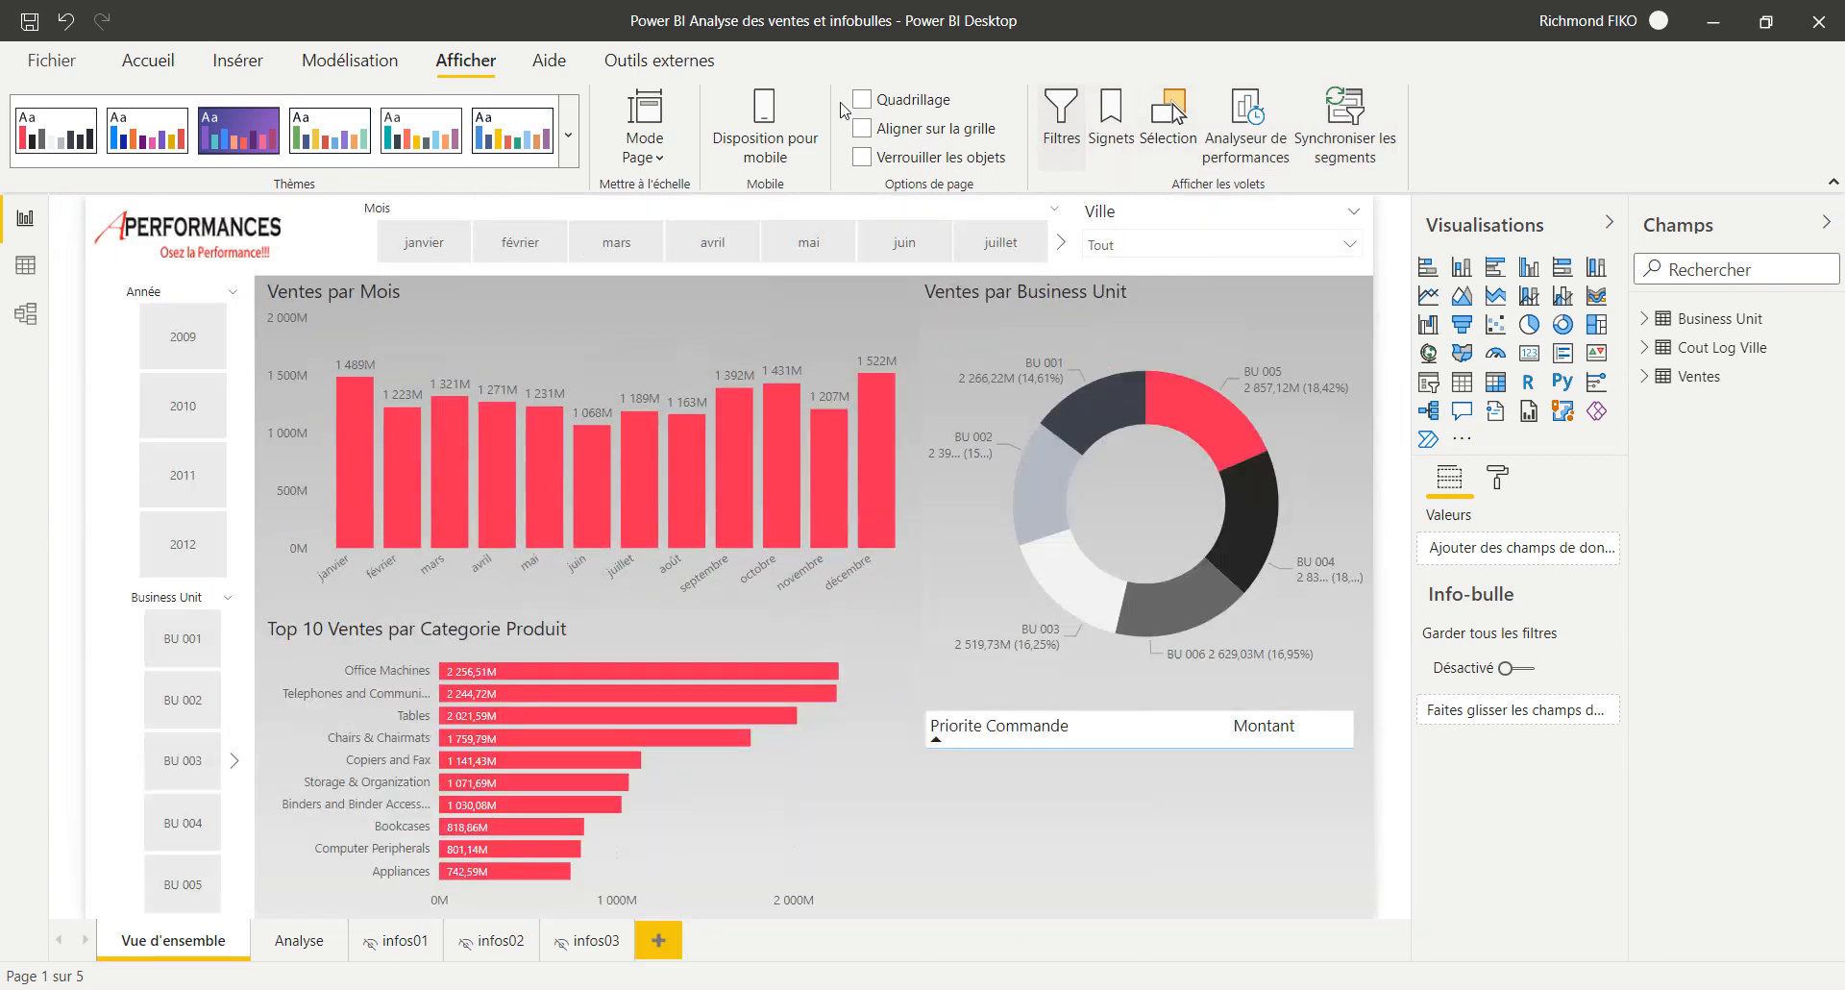
{"action": "left_click", "coordinate": [1061, 134]}
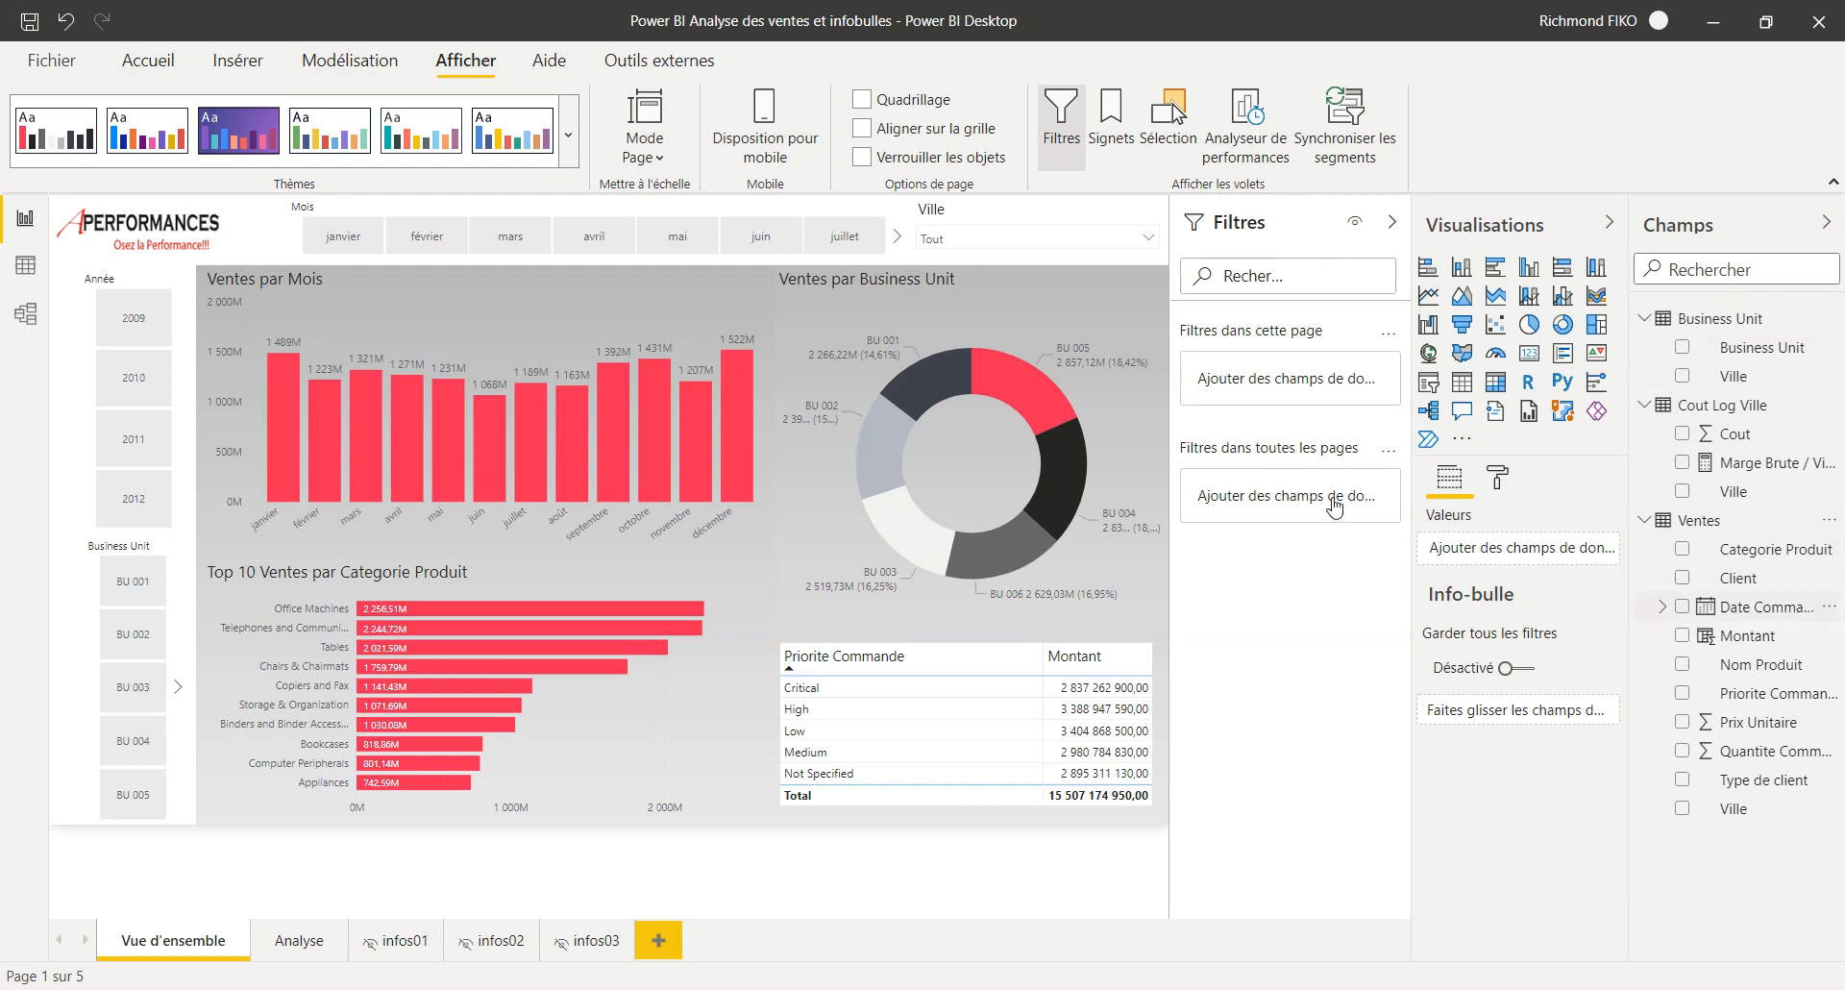
- Open the data view and browse the records of the Business Unit, Cout Log Ville and Ventes tables
{"action": "left_click", "coordinate": [25, 264]}
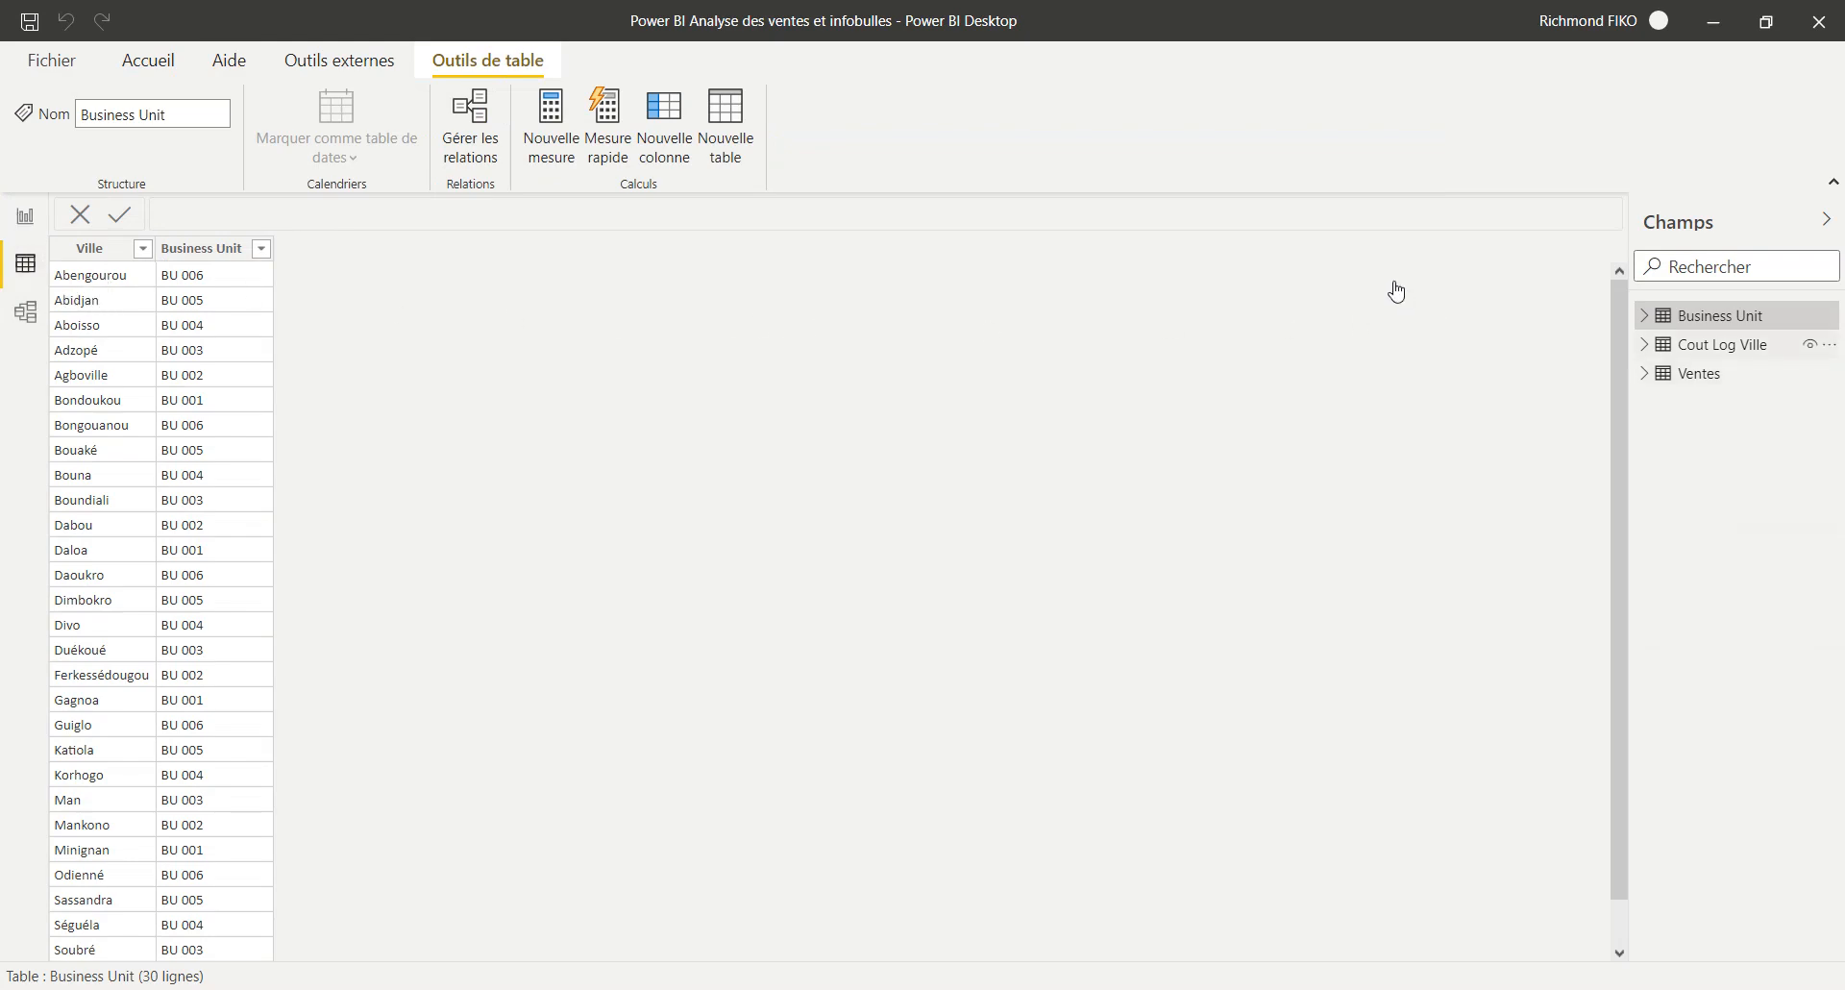
{"action": "key", "text": "Down"}
{"action": "key", "text": "Down"}
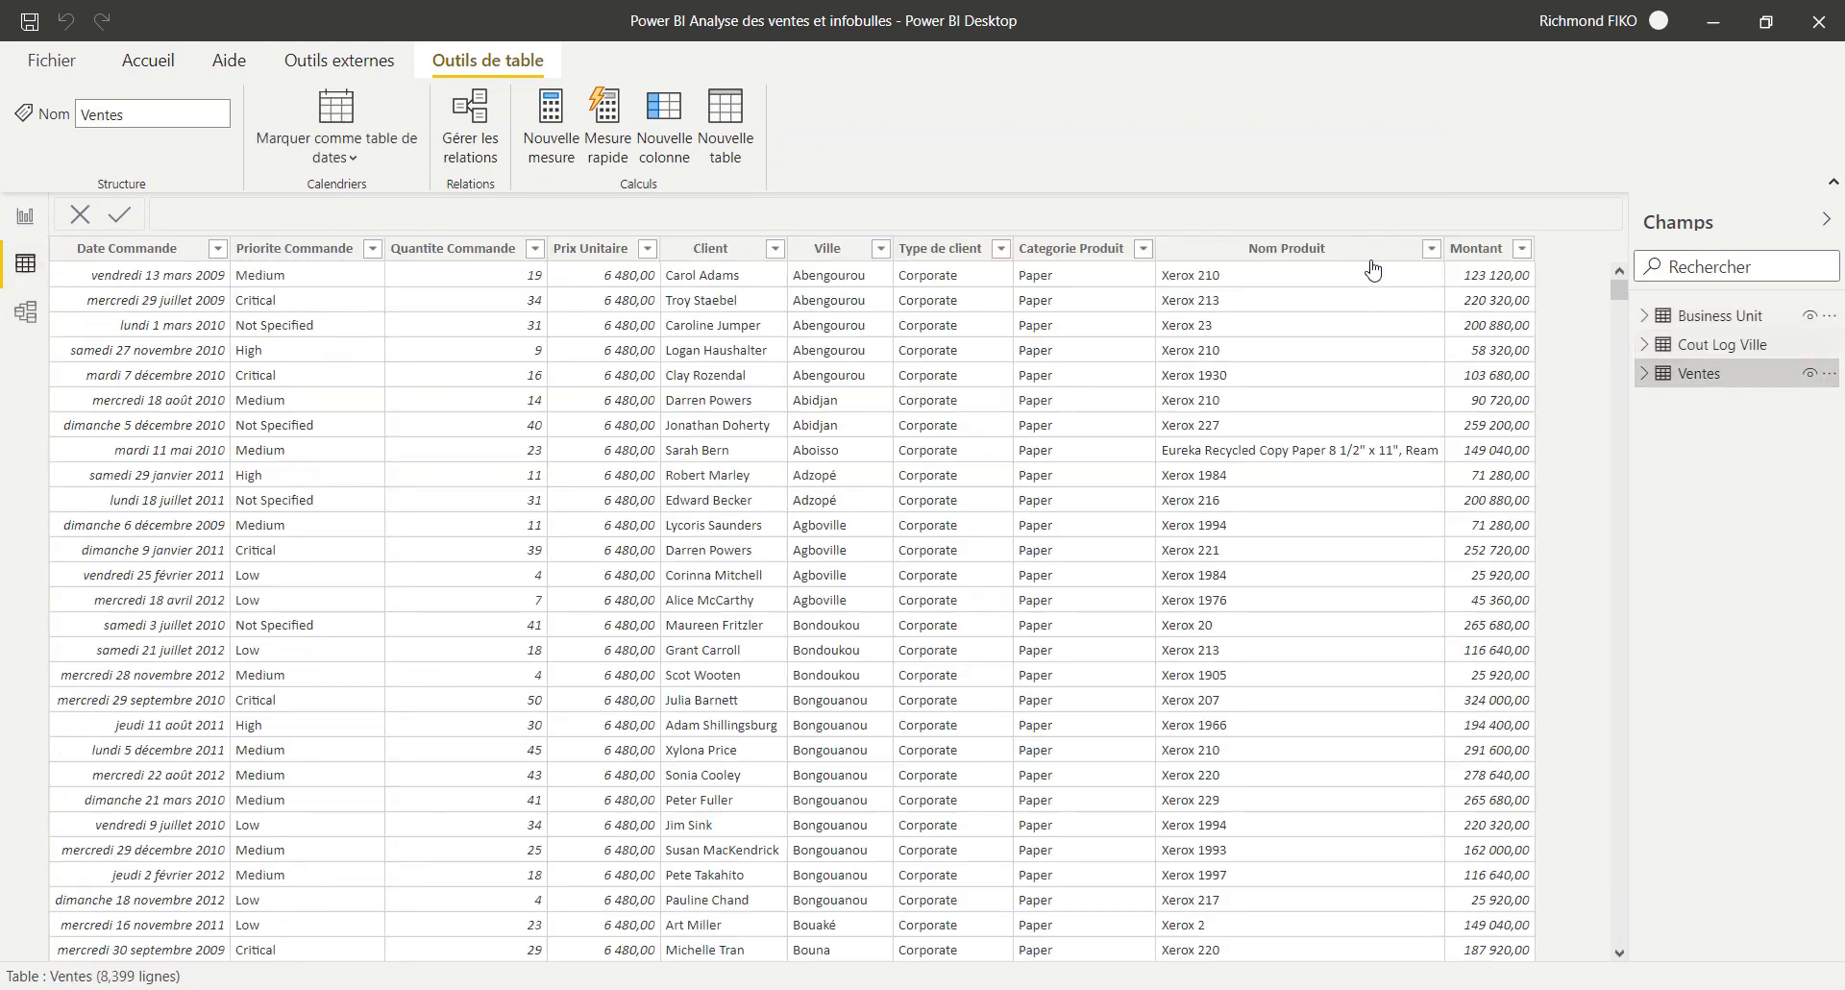
{"action": "key", "text": "Up"}
{"action": "key", "text": "Up"}
{"action": "key", "text": "Down"}
{"action": "key", "text": "Down"}
- Review the Accueil, Aide and table tool commands of the data view and return to the Business Unit table
{"action": "left_click", "coordinate": [148, 60]}
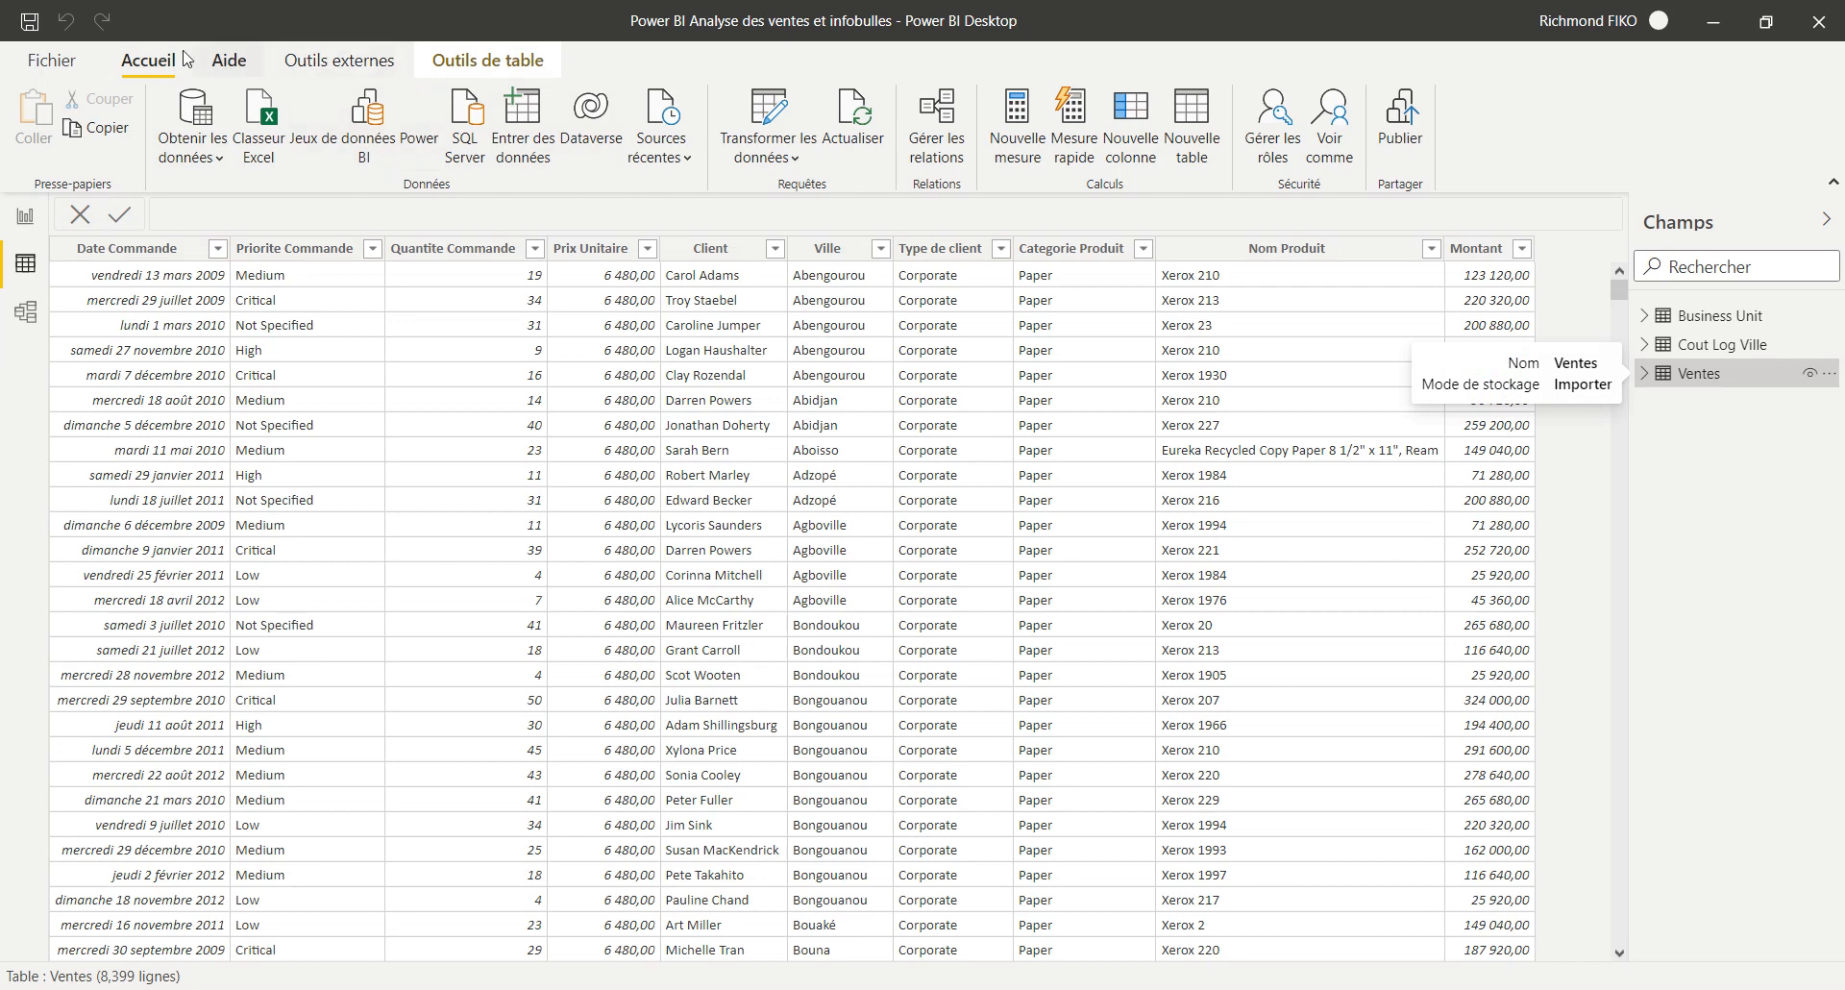
{"action": "left_click", "coordinate": [229, 60]}
{"action": "left_click", "coordinate": [487, 60]}
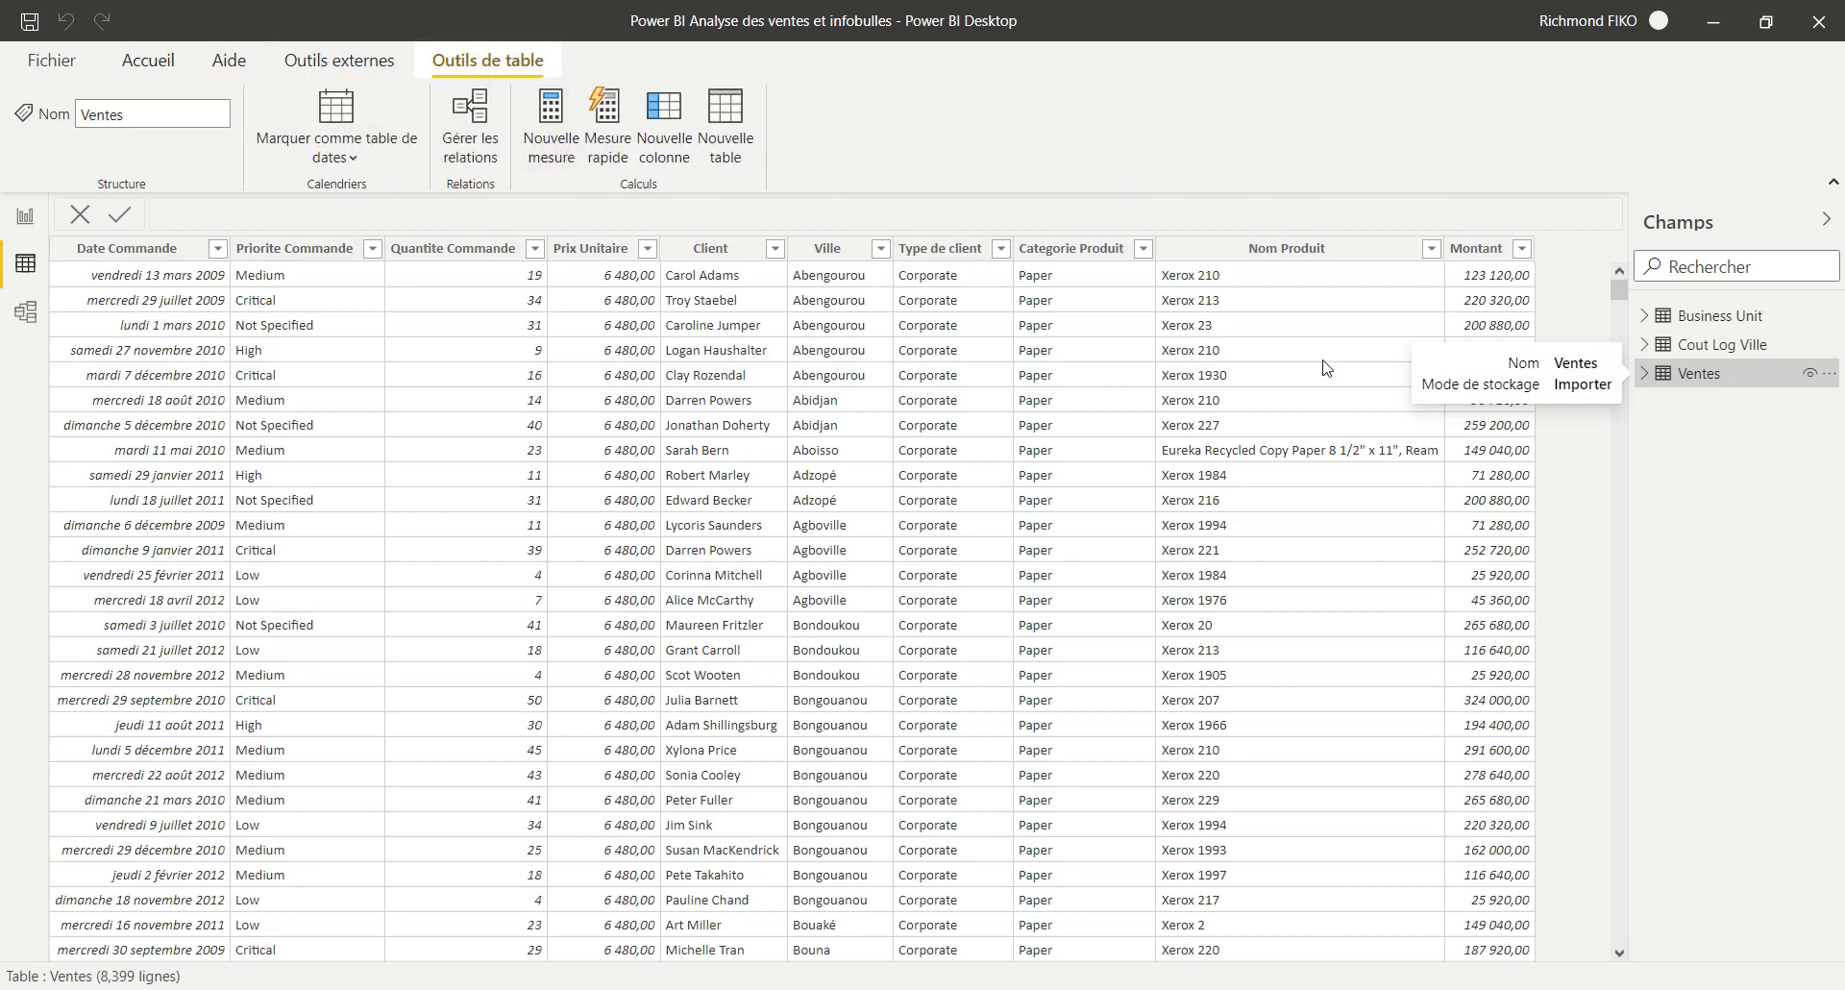
{"action": "key", "text": "Up"}
{"action": "key", "text": "Up"}
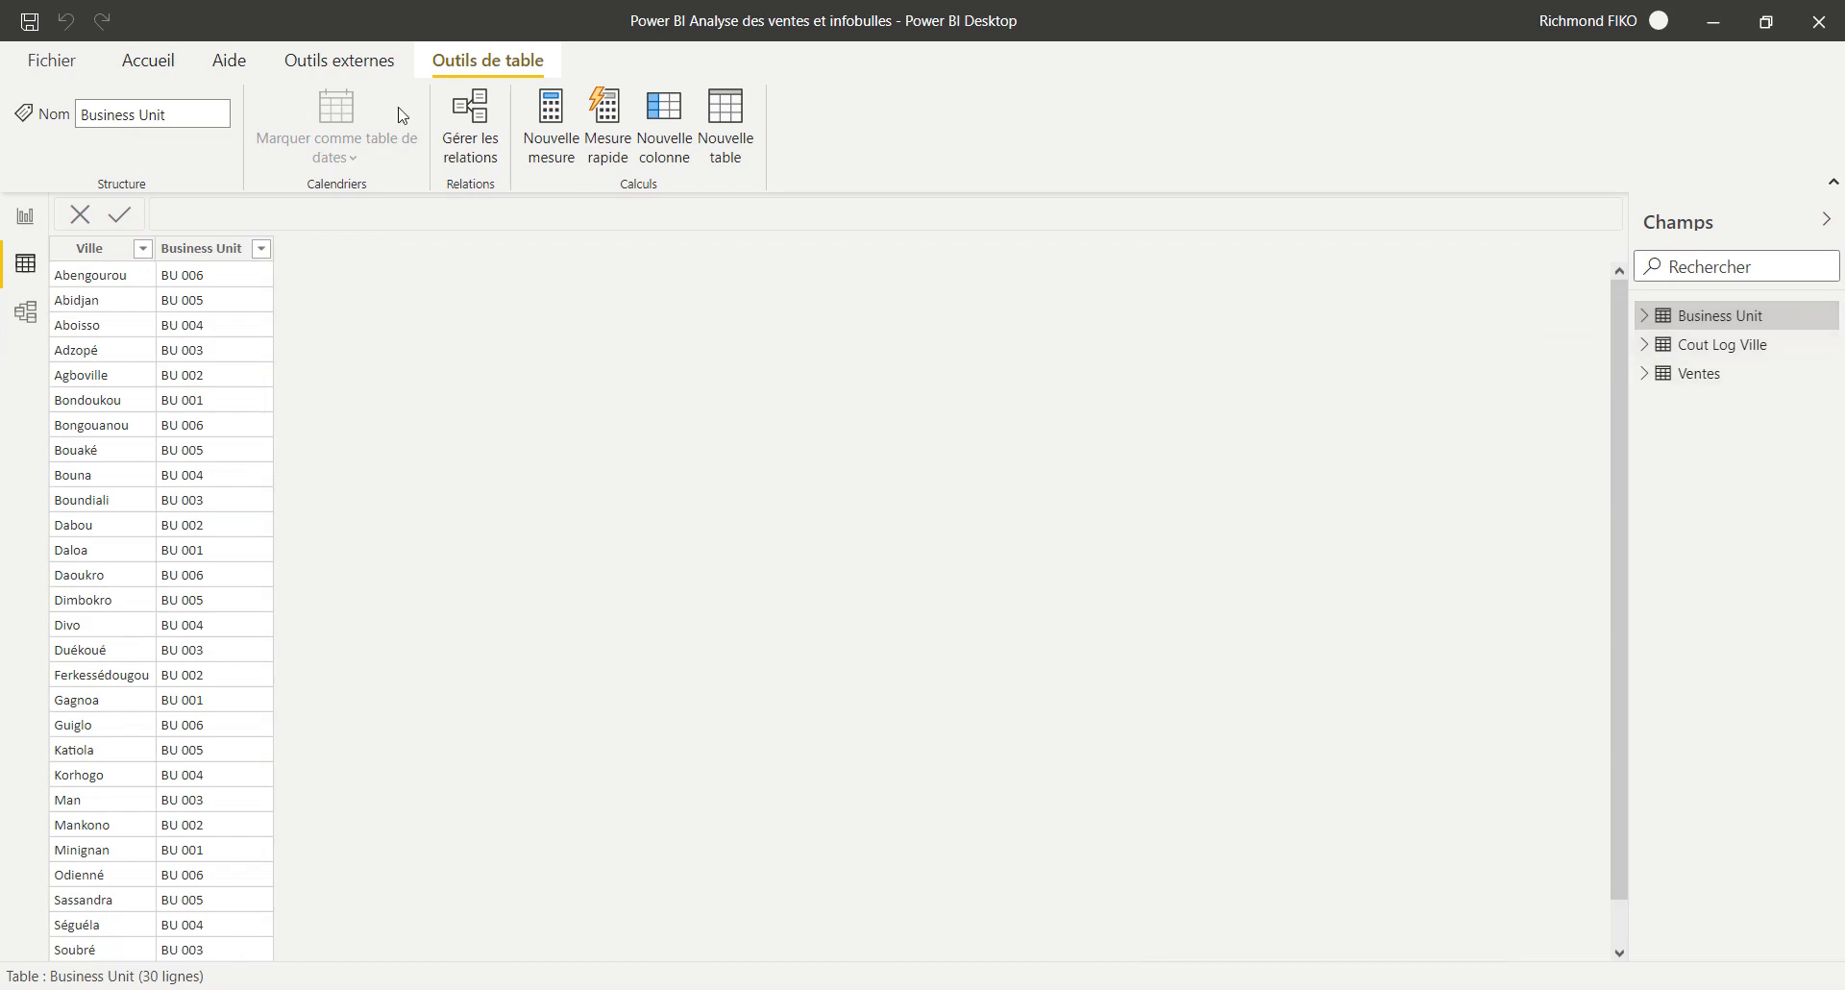
- Open the model view and examine the fields of the Ventes table and the relationships between the tables
{"action": "left_click", "coordinate": [26, 311]}
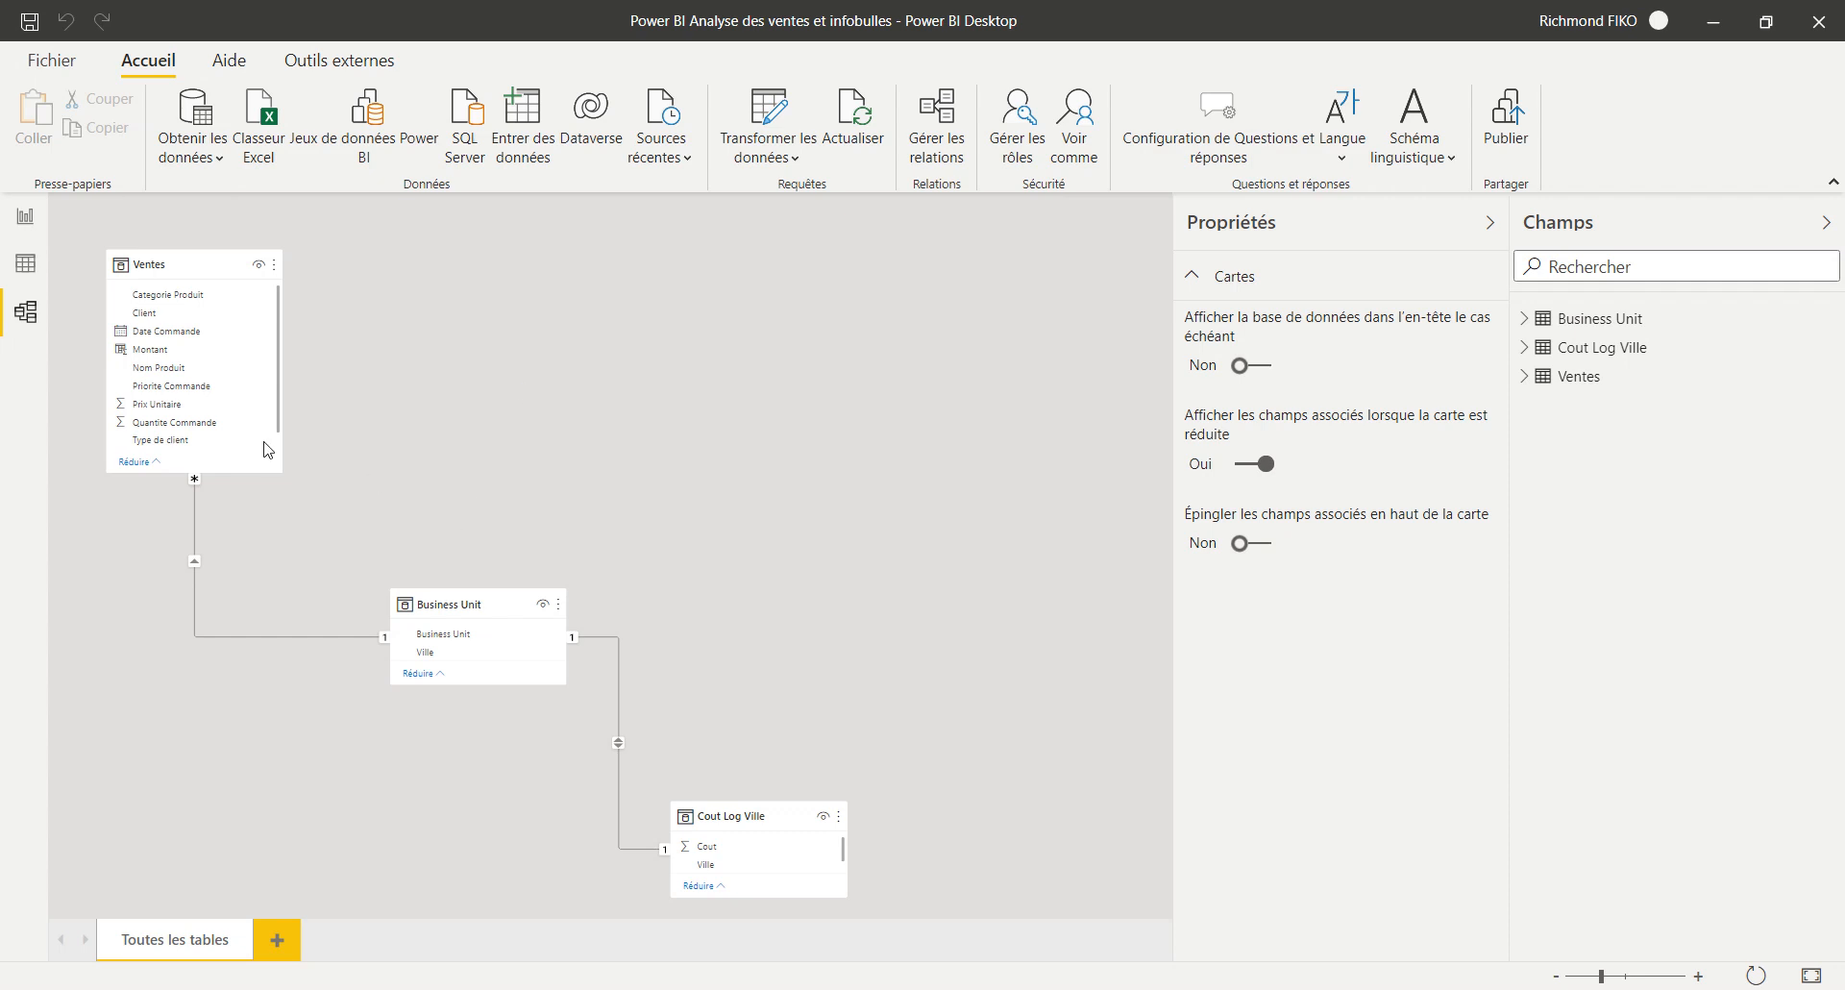
{"action": "scroll", "coordinate": [165, 337], "scroll_direction": "down", "scroll_amount": 1}
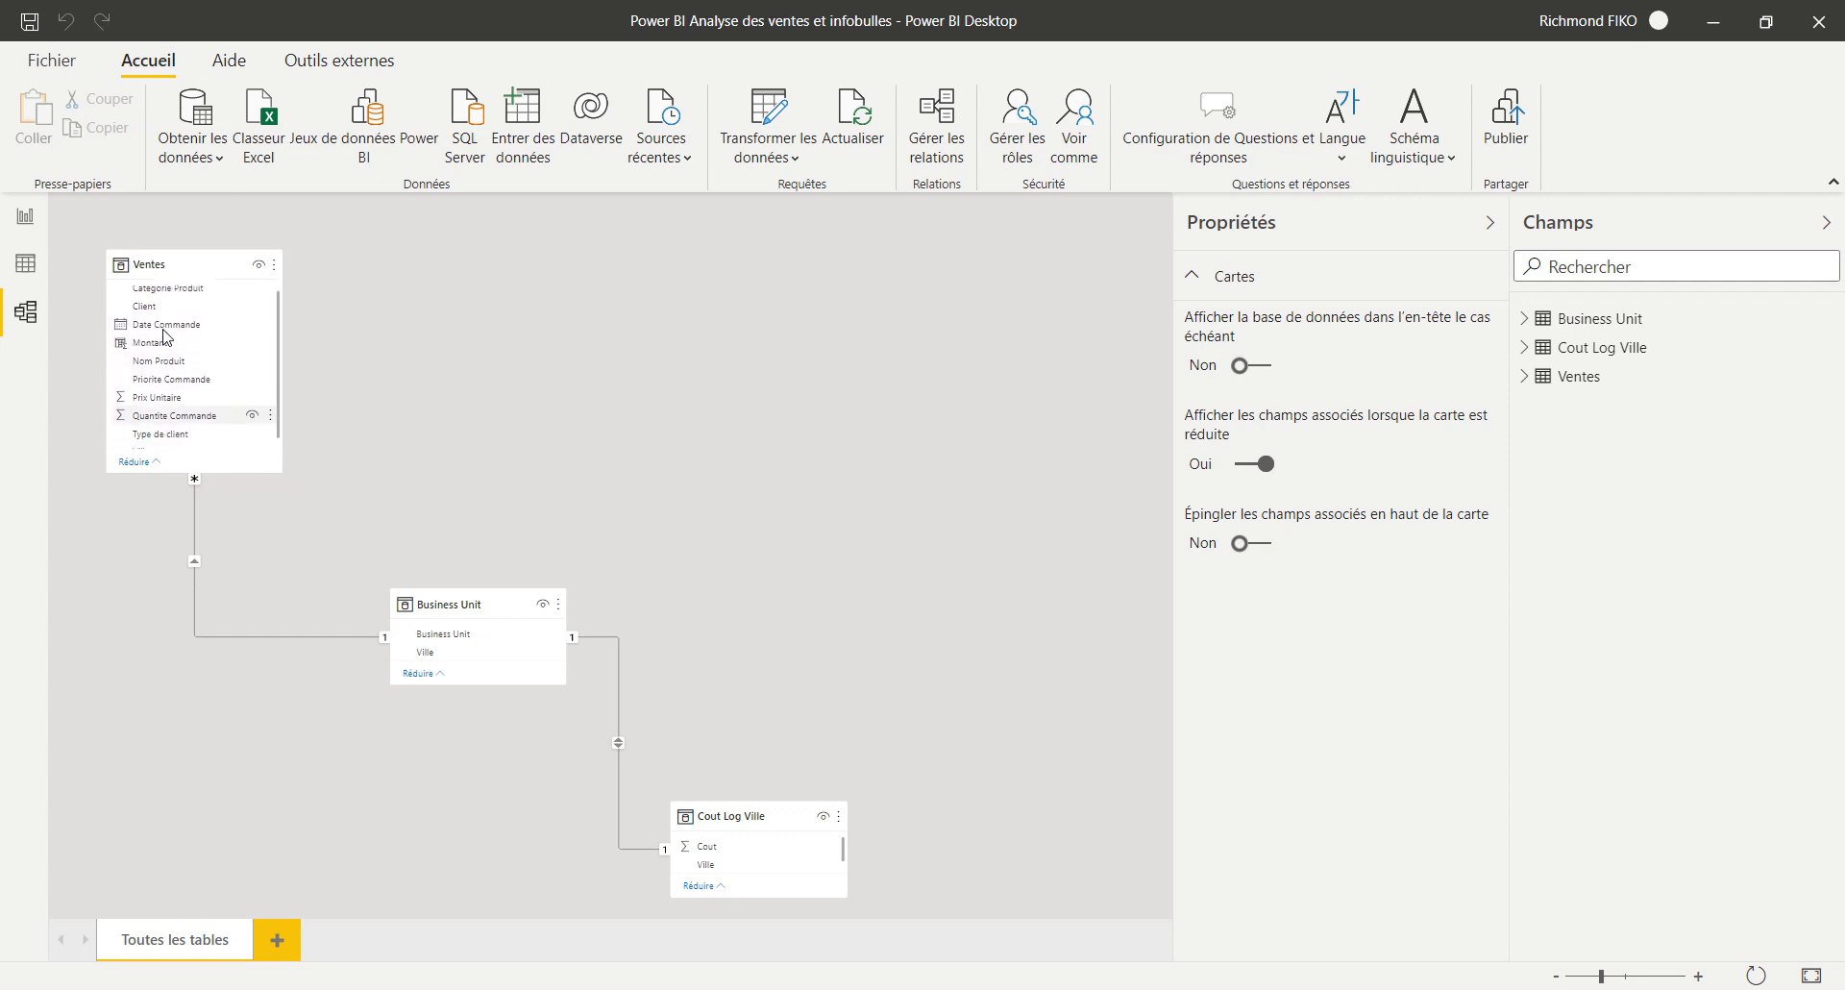
{"action": "scroll", "coordinate": [165, 336], "scroll_direction": "down", "scroll_amount": 1}
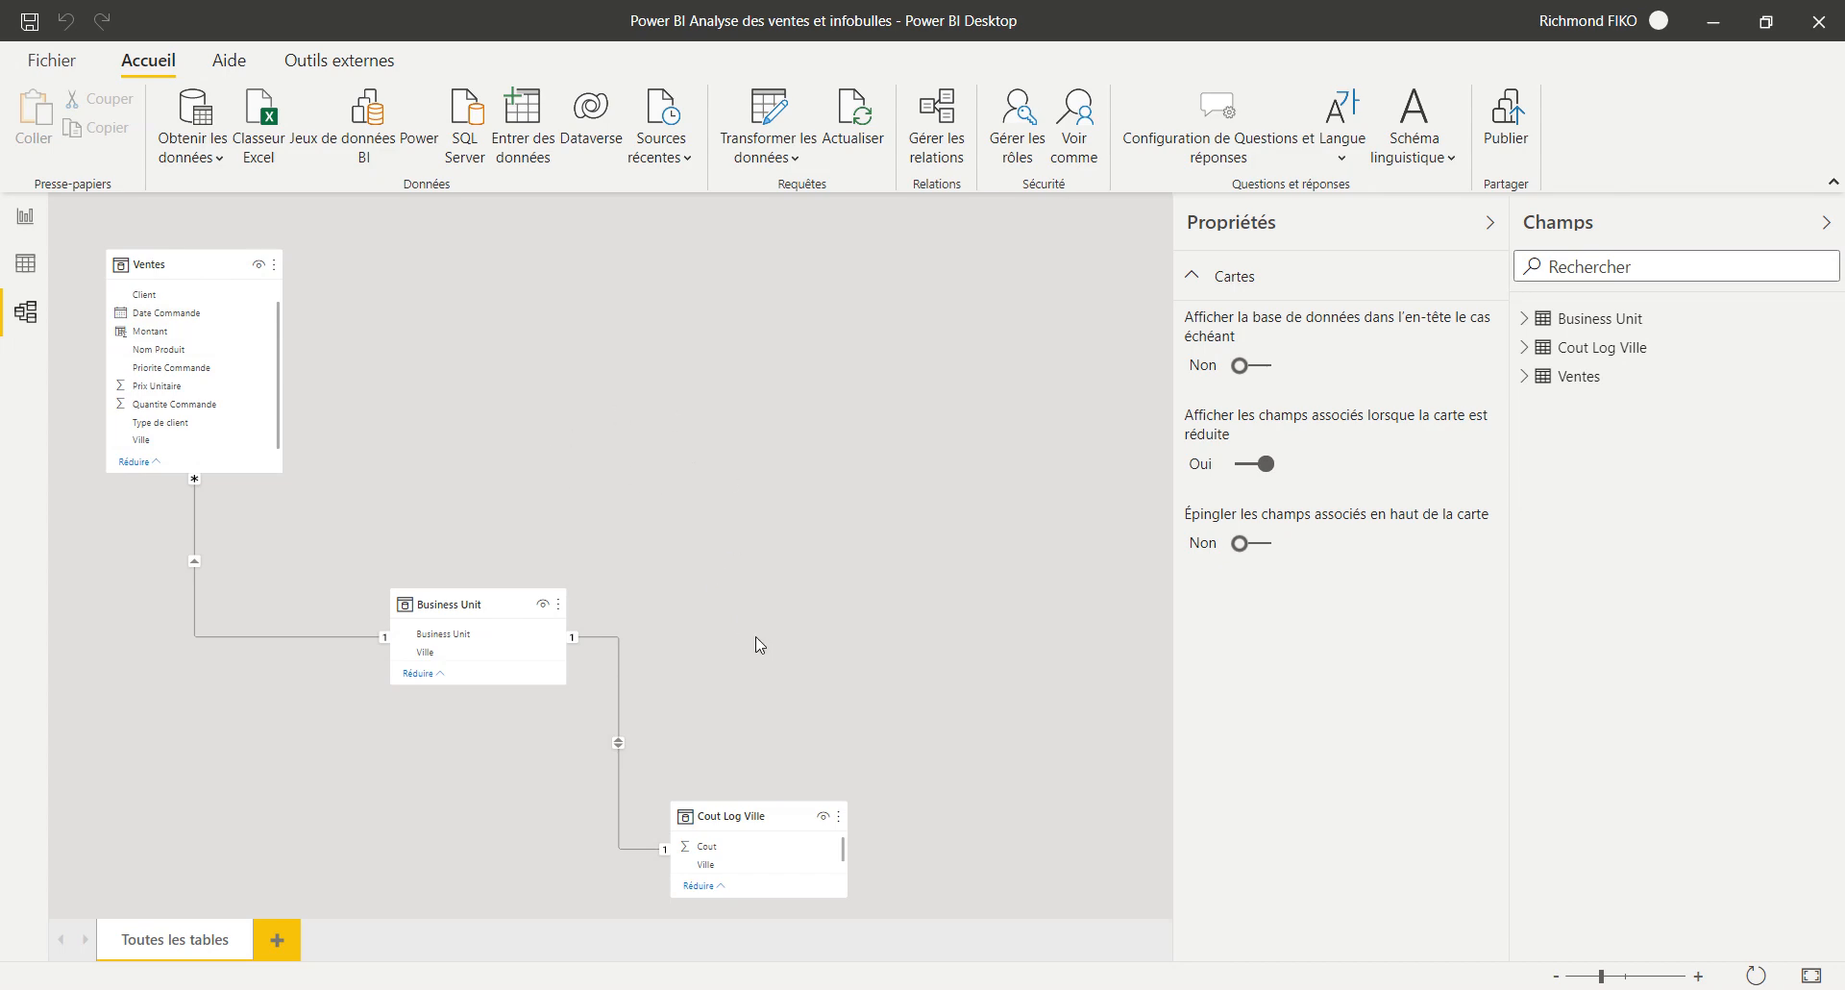
- Switch to PowerPoint and go through the Vue Données and Vue Modèle slides to the agenda slide for part 4
{"action": "key", "text": "alt+Tab"}
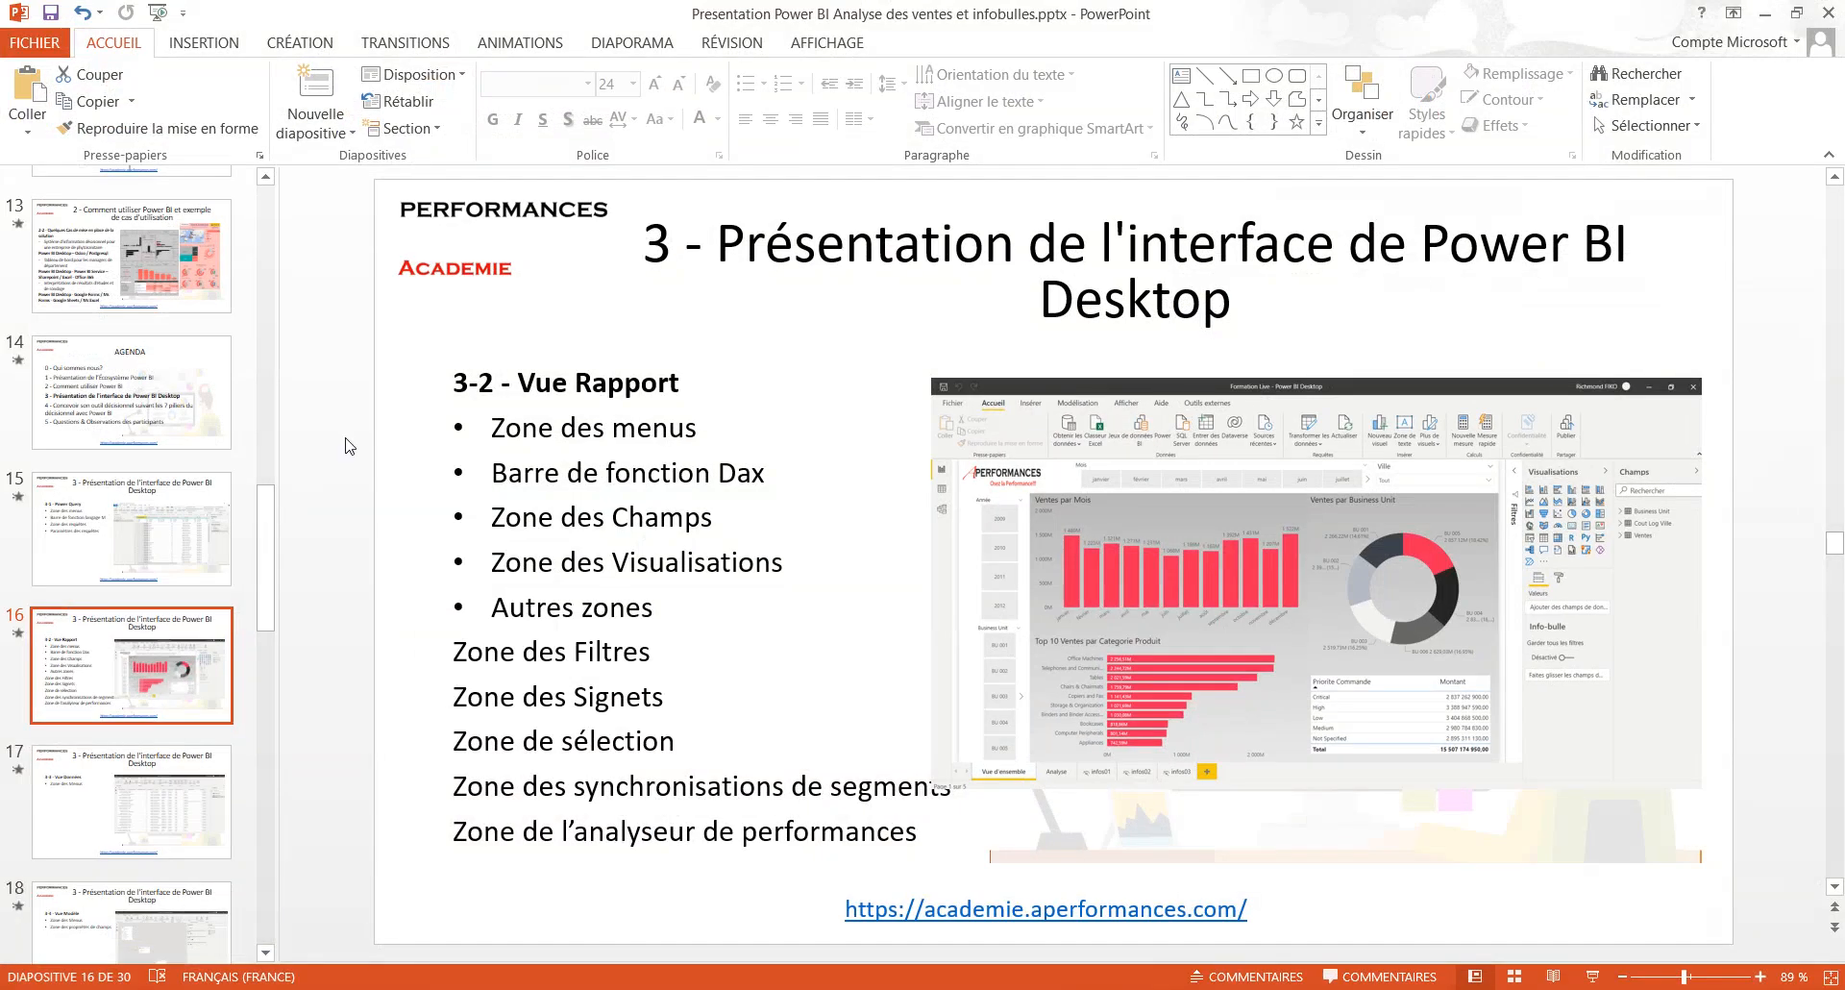
{"action": "scroll", "coordinate": [145, 576], "scroll_direction": "down", "scroll_amount": 3}
{"action": "left_click", "coordinate": [150, 634]}
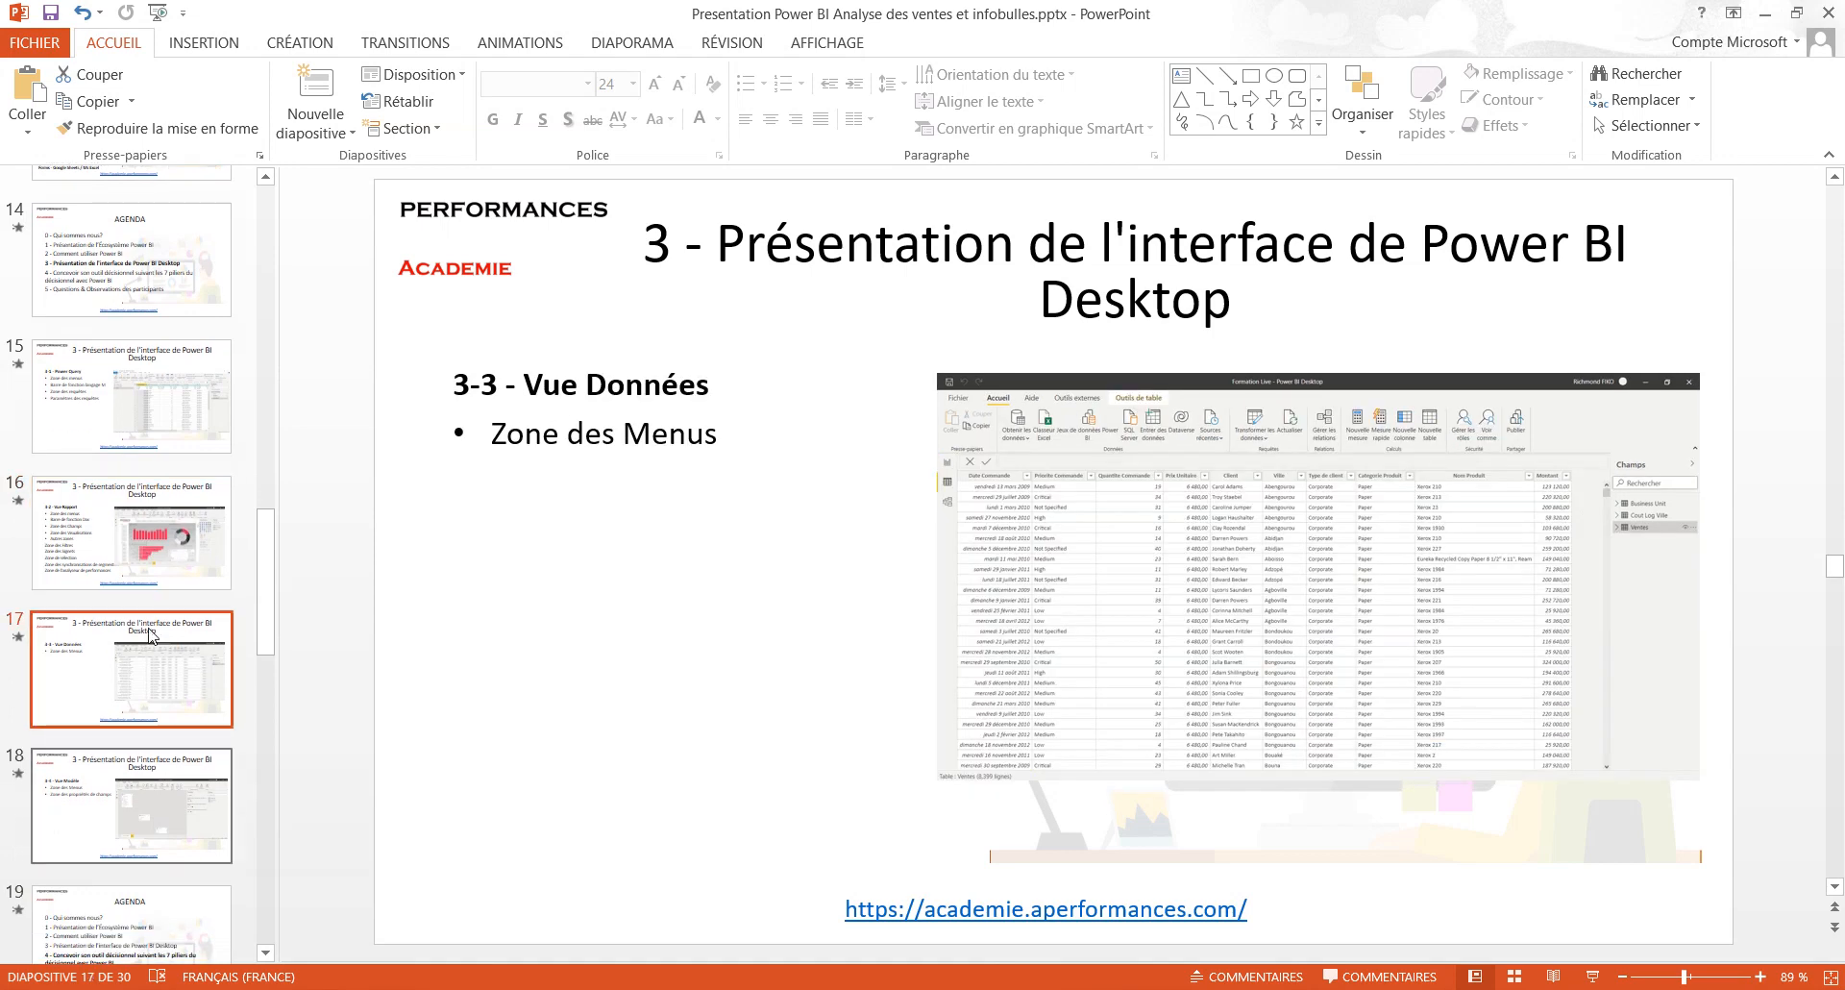
{"action": "key", "text": "Down"}
{"action": "scroll", "coordinate": [601, 439], "scroll_direction": "down", "scroll_amount": 3}
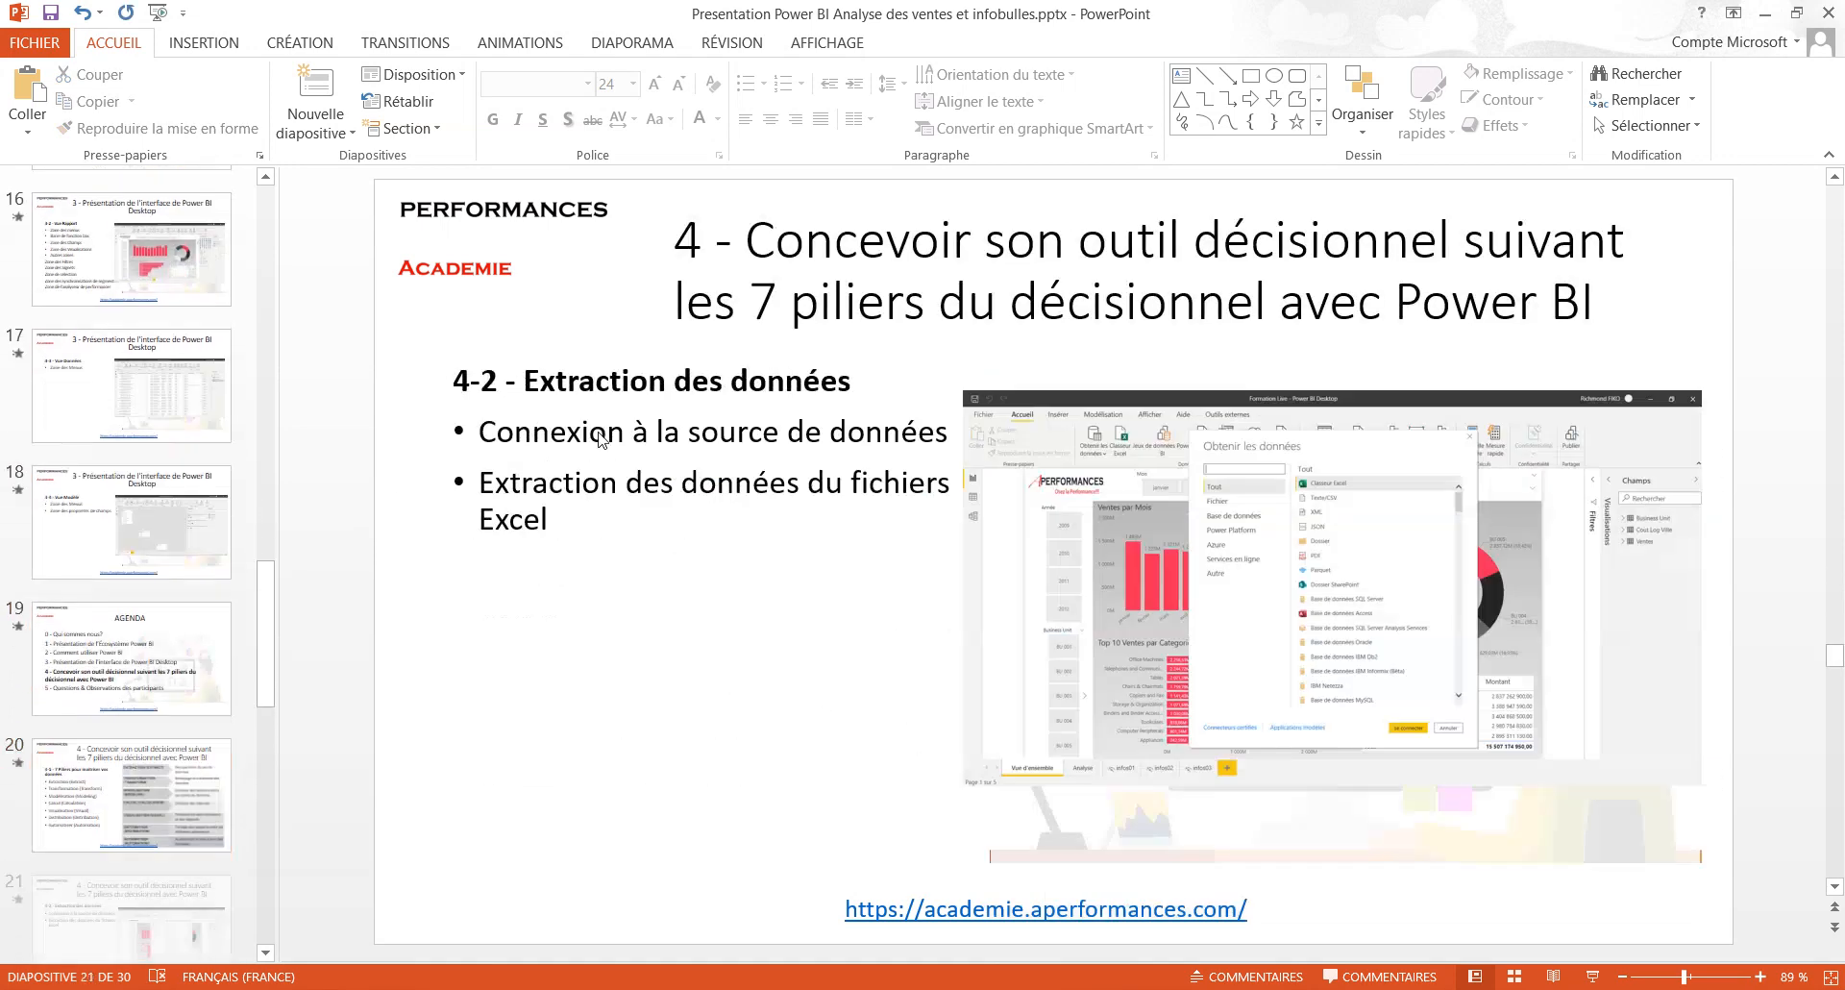
{"action": "scroll", "coordinate": [600, 437], "scroll_direction": "up", "scroll_amount": 3}
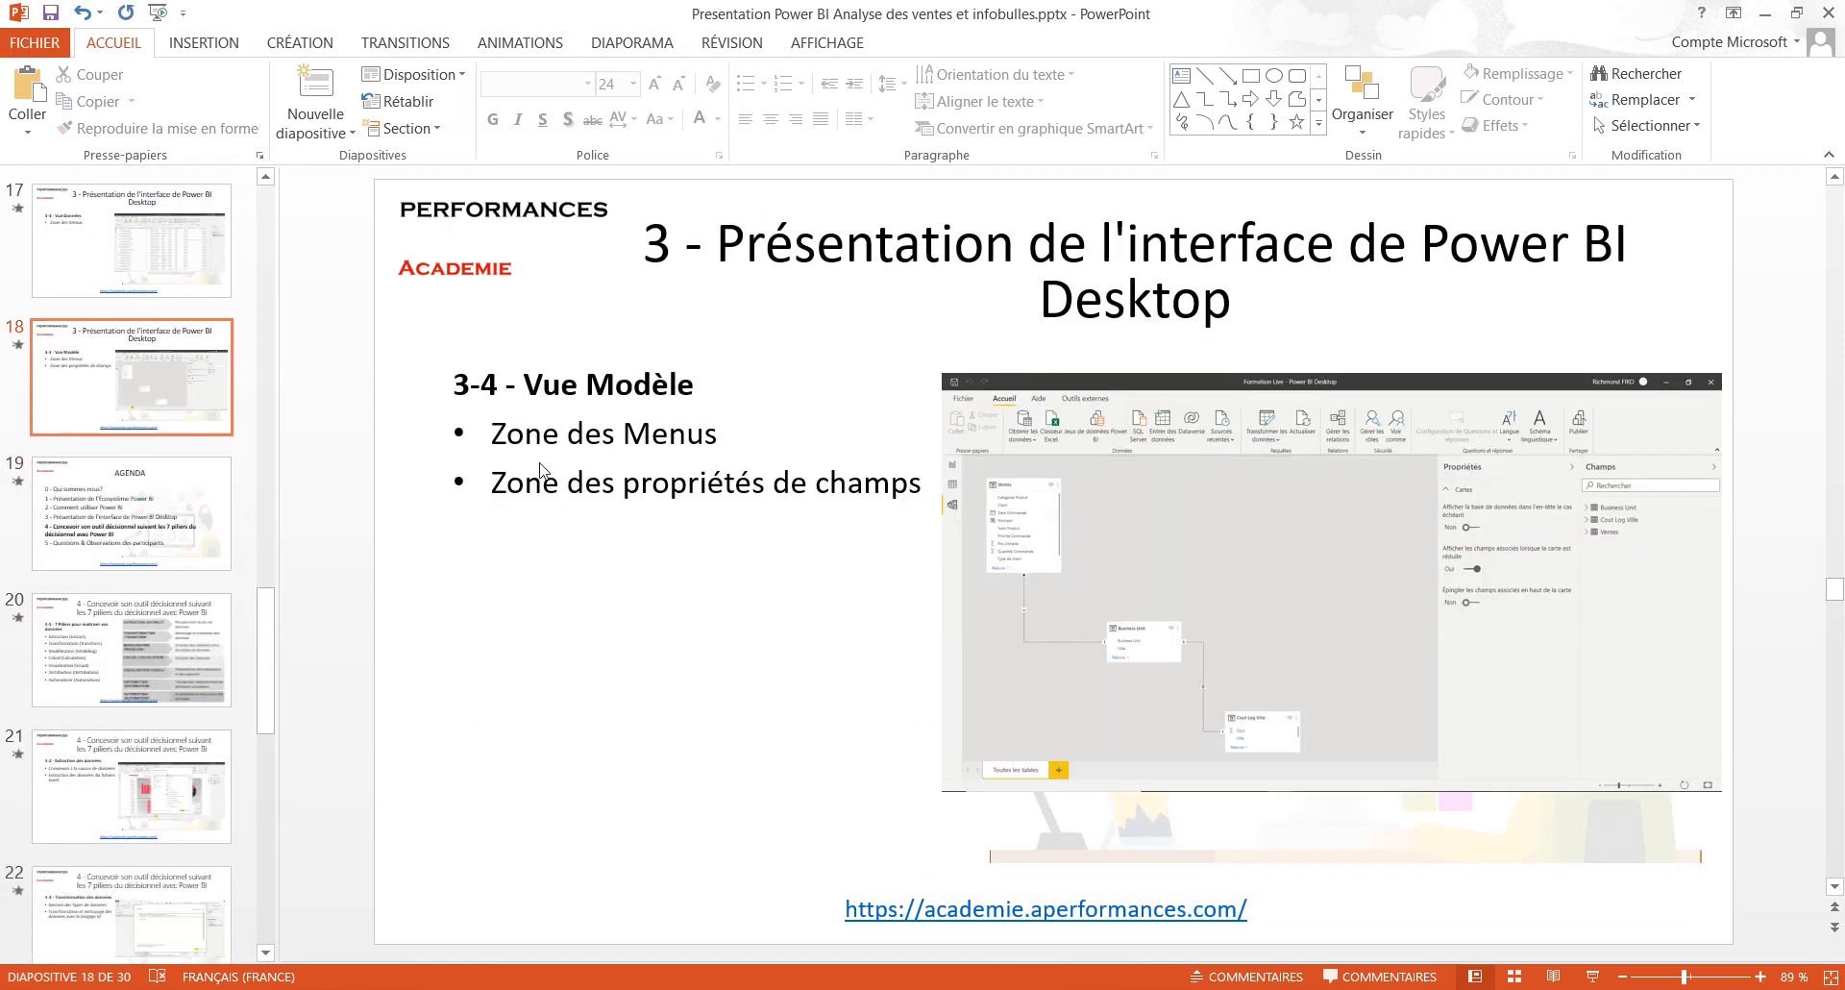
{"action": "left_click", "coordinate": [135, 499]}
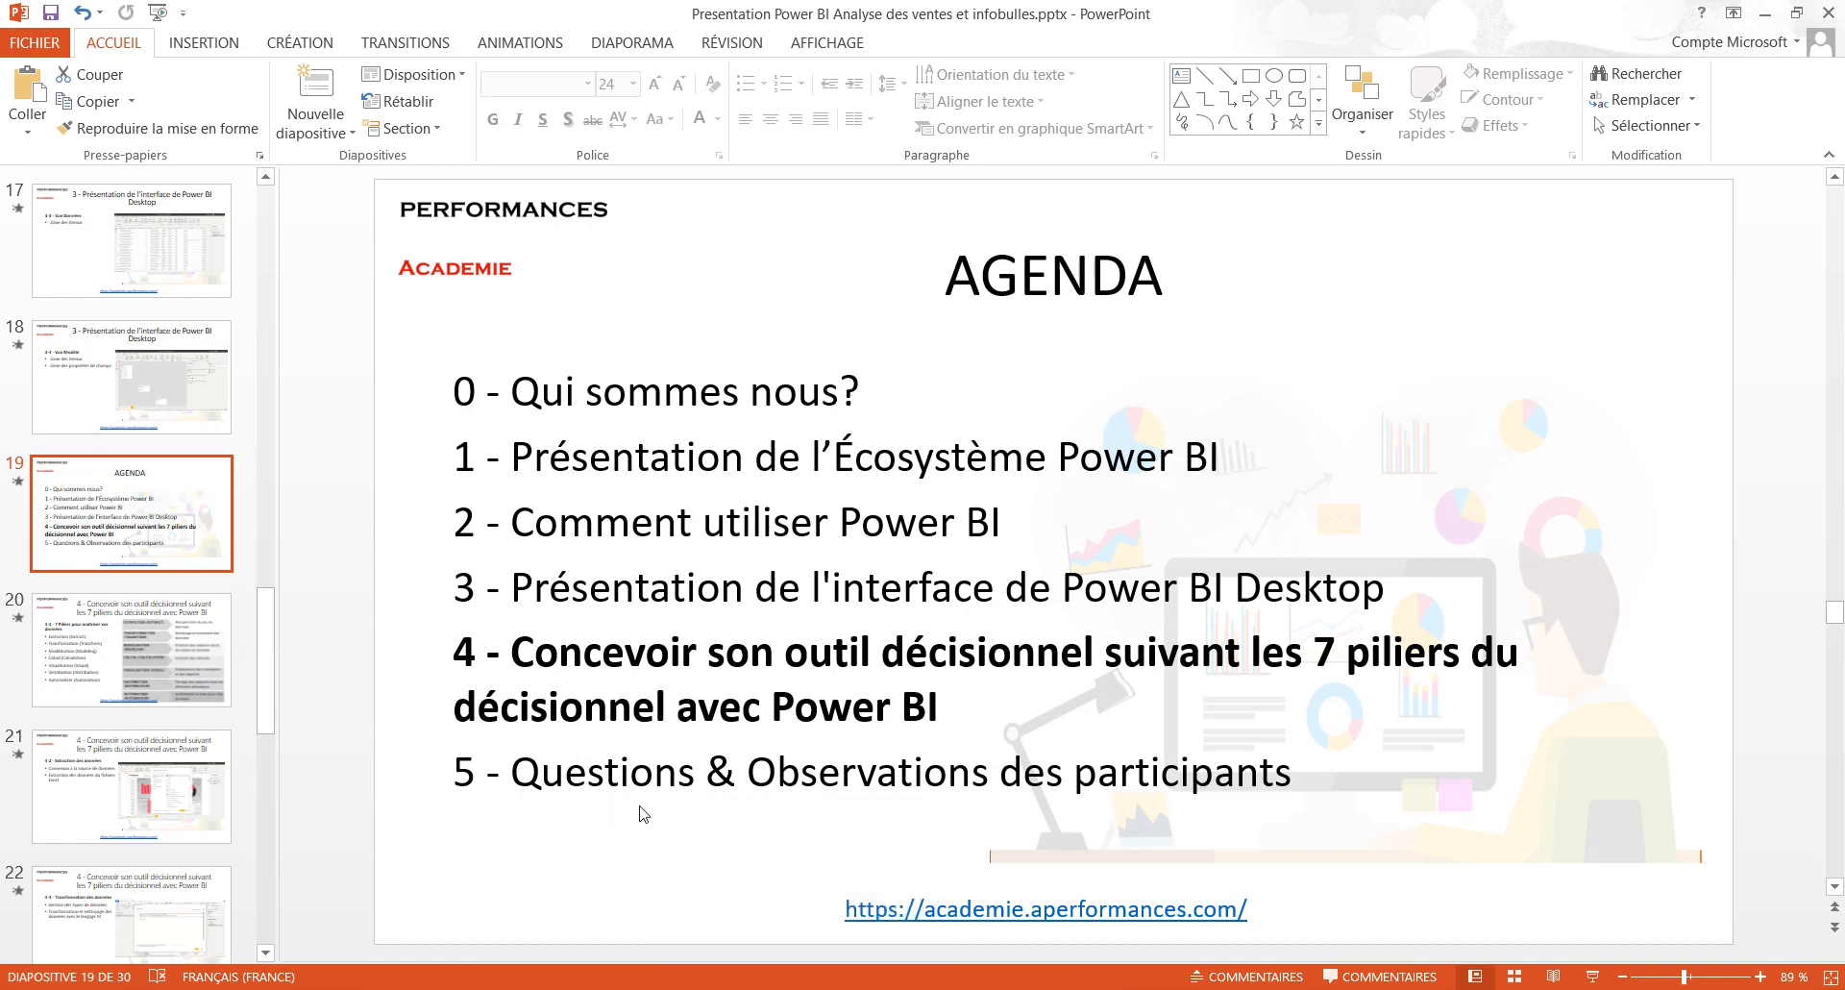
- Switch to Power BI Desktop, show the report view and collapse the Filtres, Visualisations and Champs panes
{"action": "key", "text": "alt+Tab"}
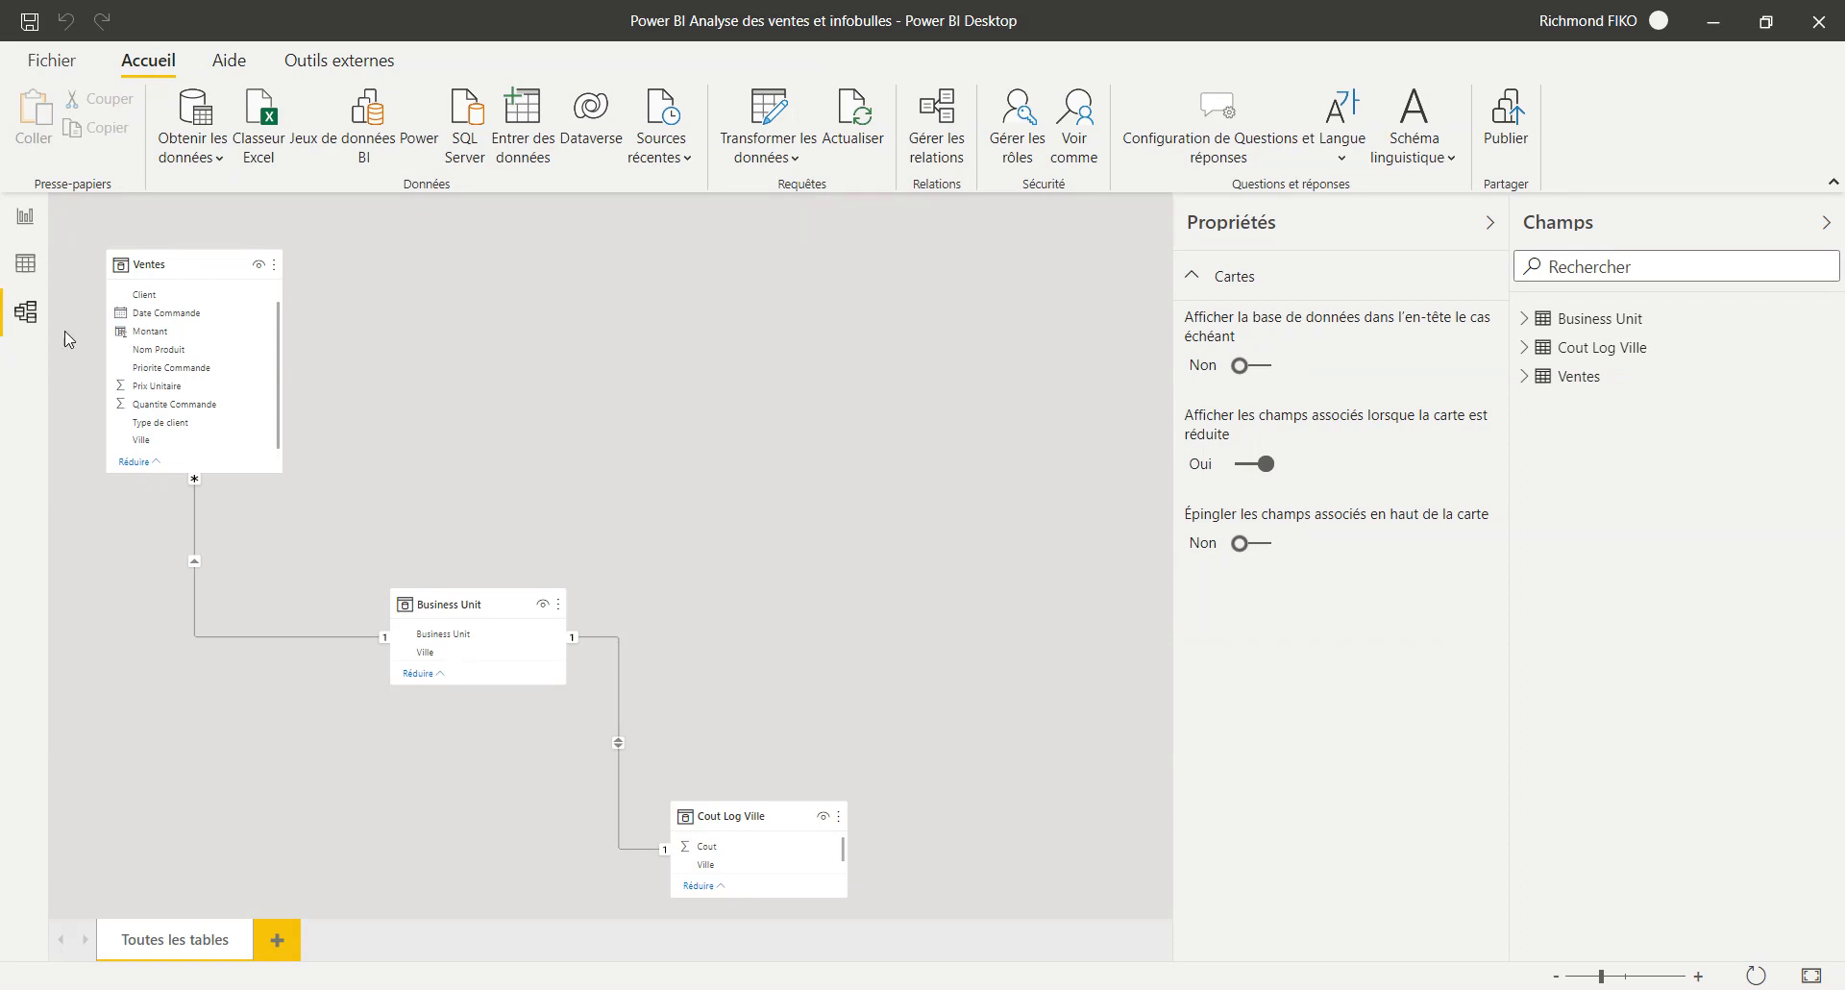
{"action": "left_click", "coordinate": [19, 206]}
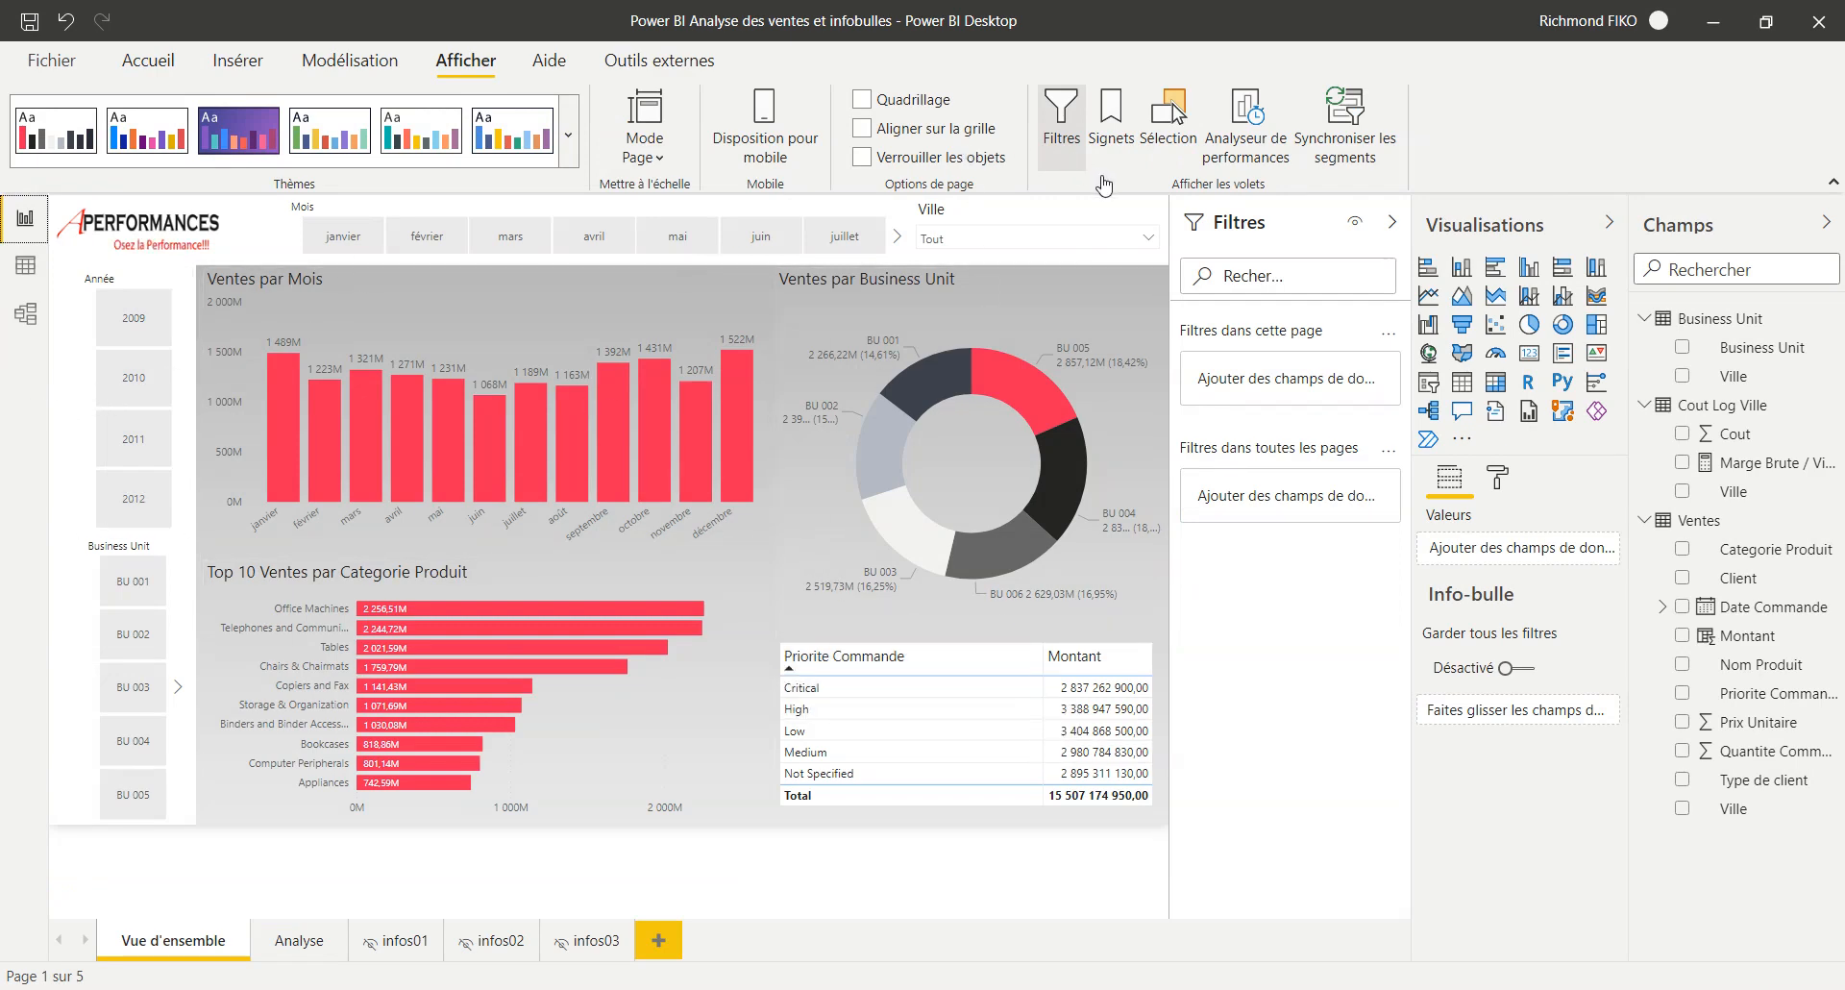
{"action": "left_click", "coordinate": [1060, 125]}
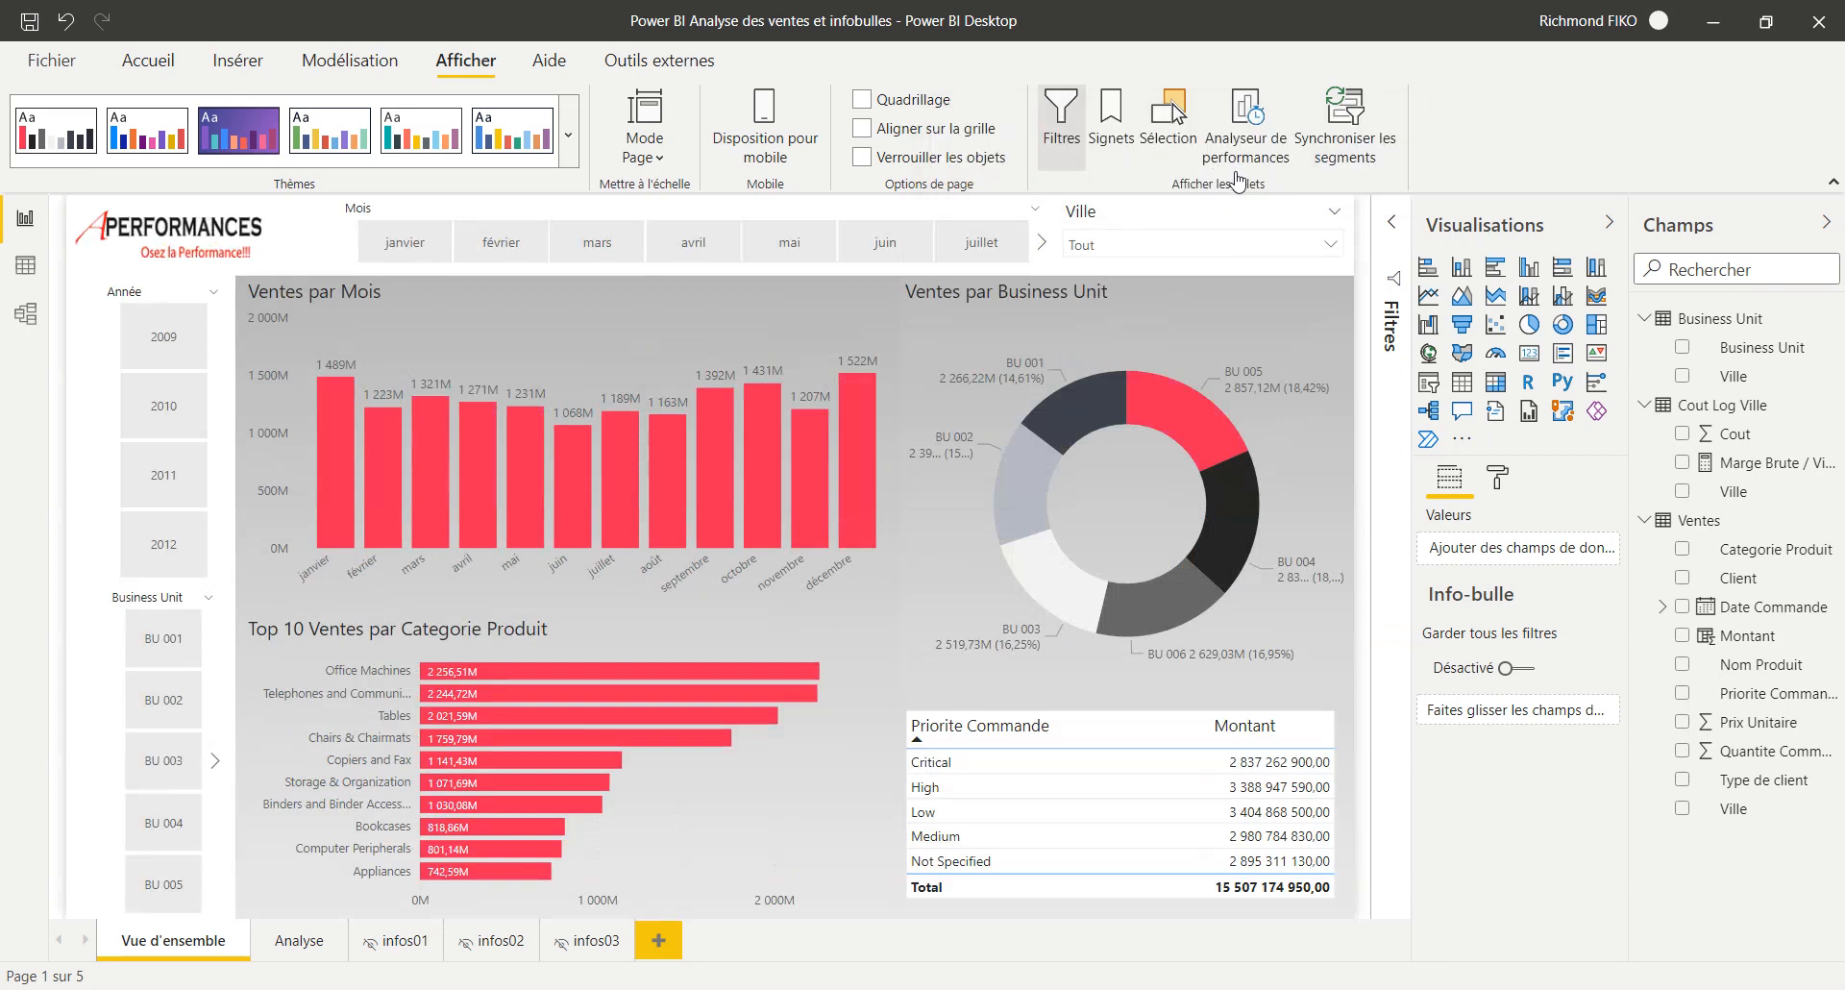
{"action": "left_click", "coordinate": [1610, 222]}
{"action": "left_click", "coordinate": [1827, 222]}
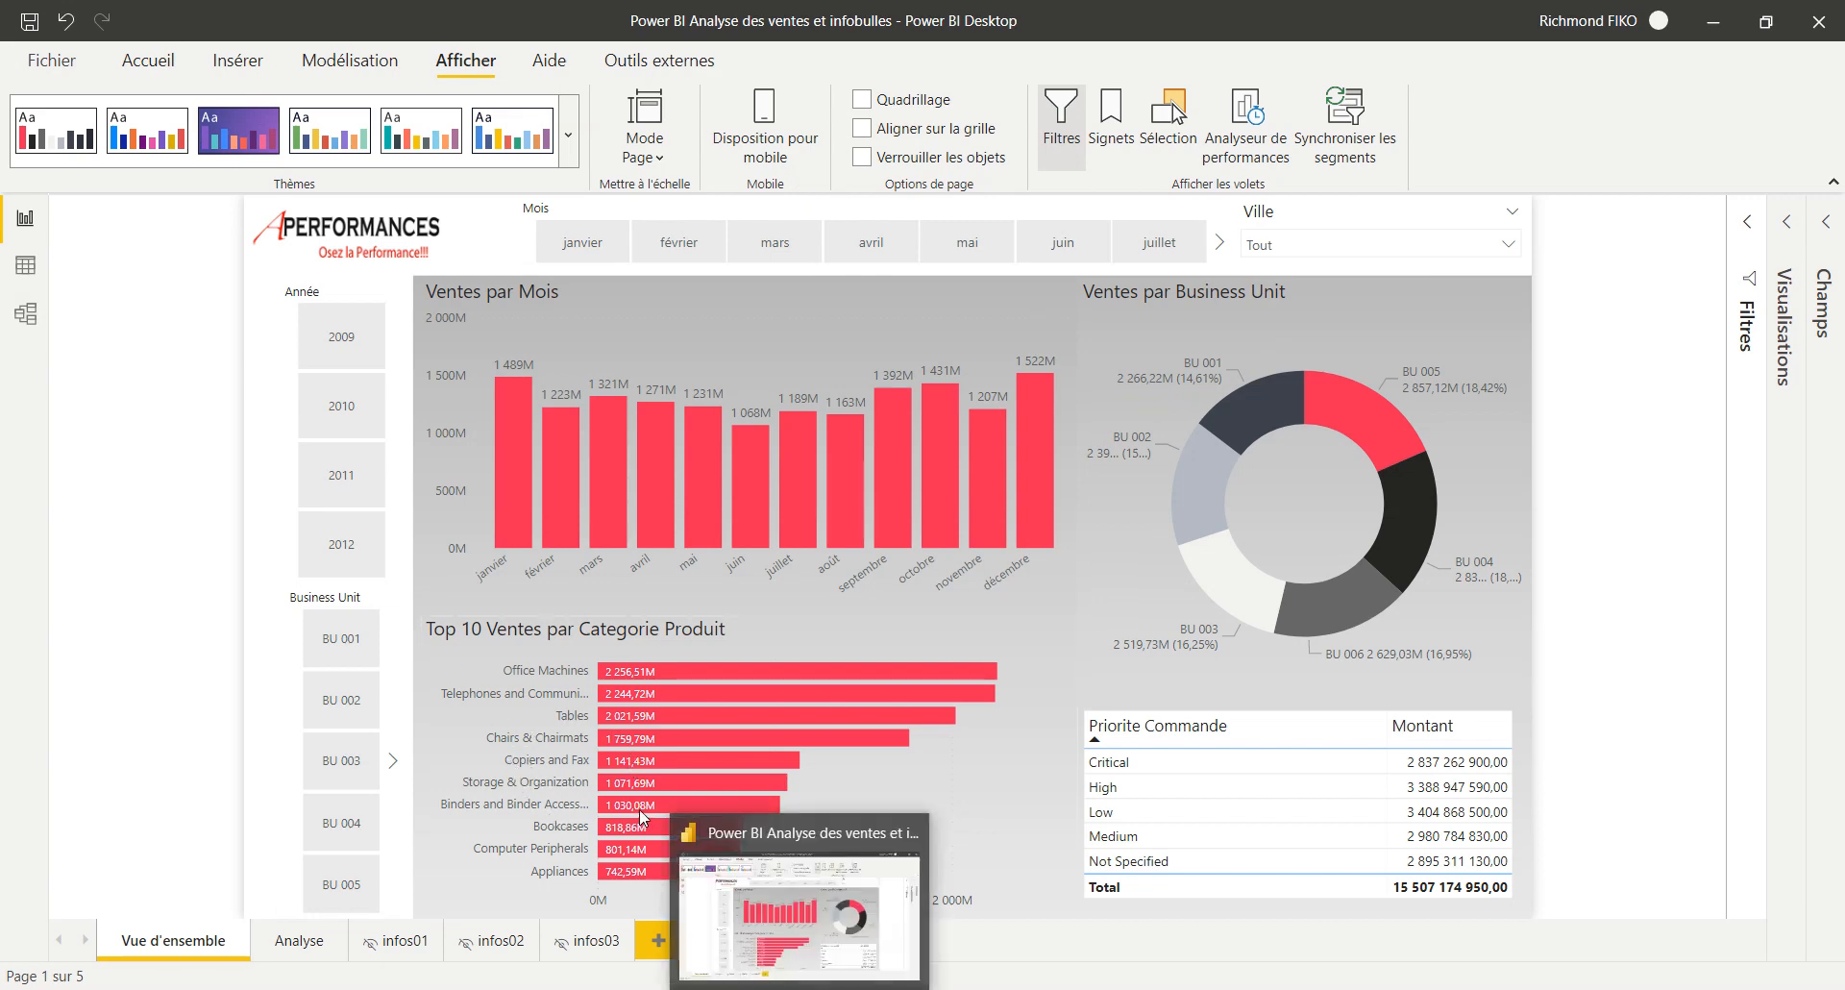
- Launch a new Power BI Desktop window with a blank report and dismiss its welcome screen
{"action": "right_click", "coordinate": [799, 988]}
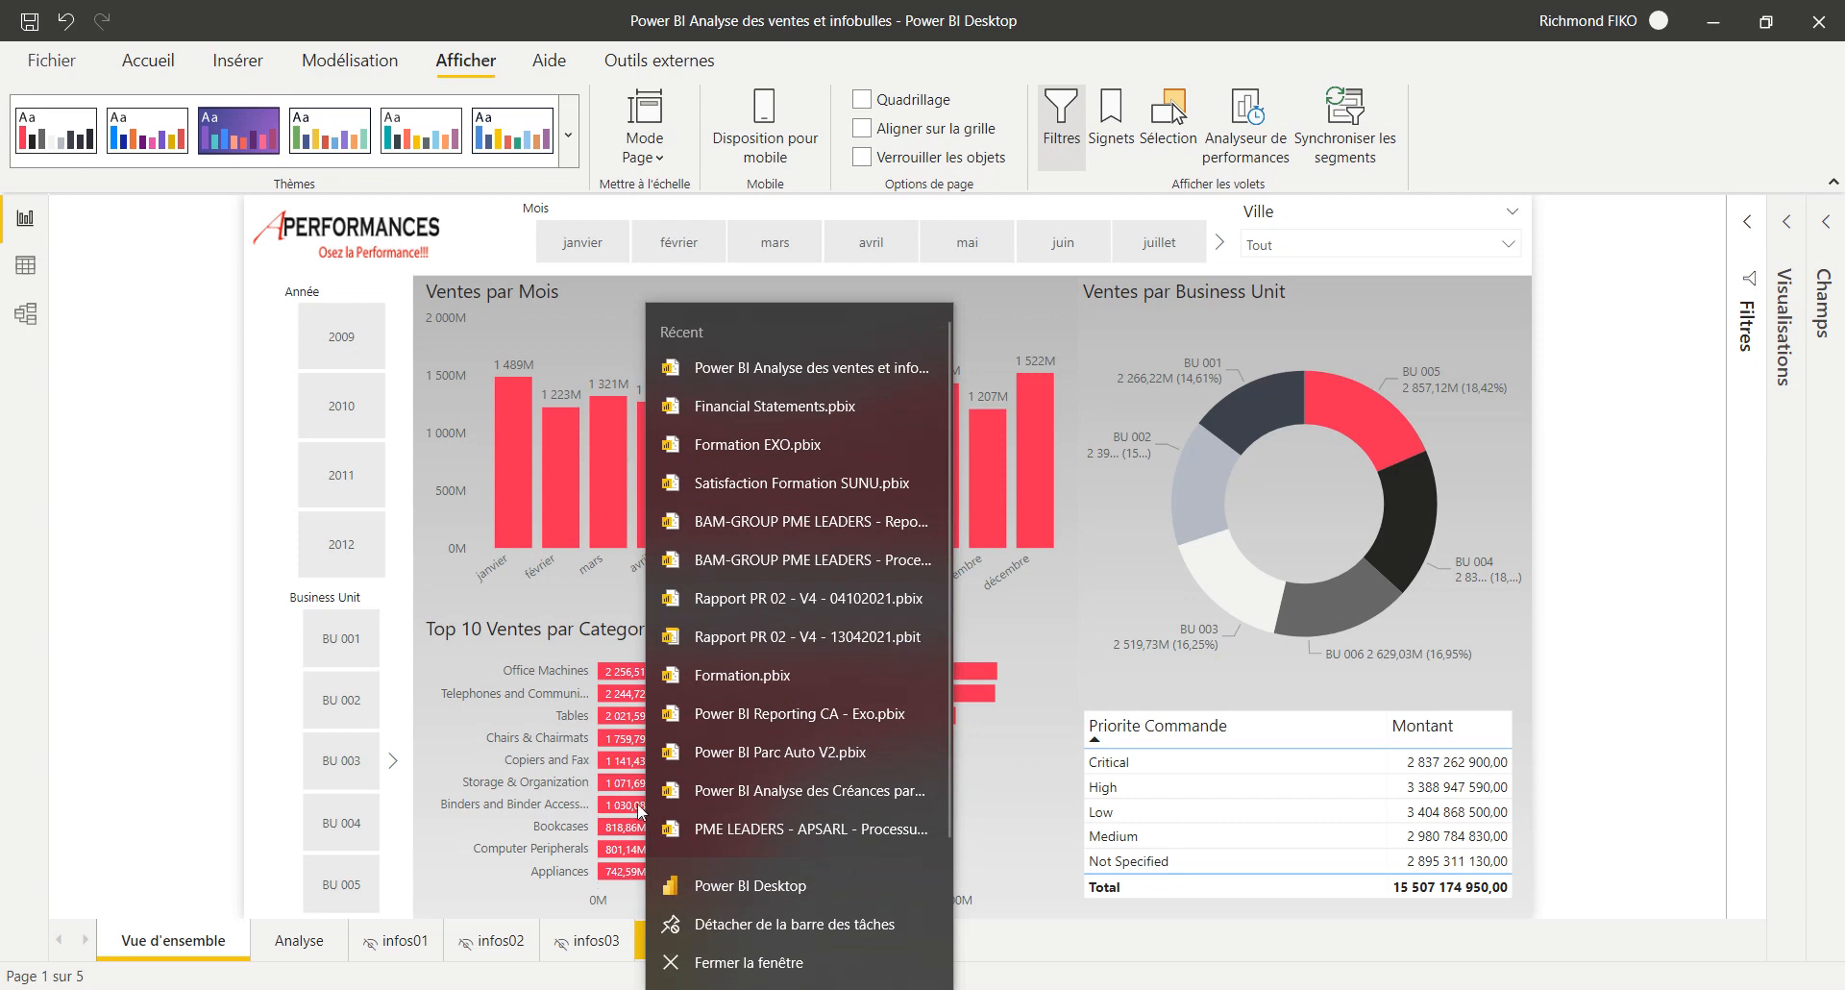
{"action": "left_click", "coordinate": [635, 723]}
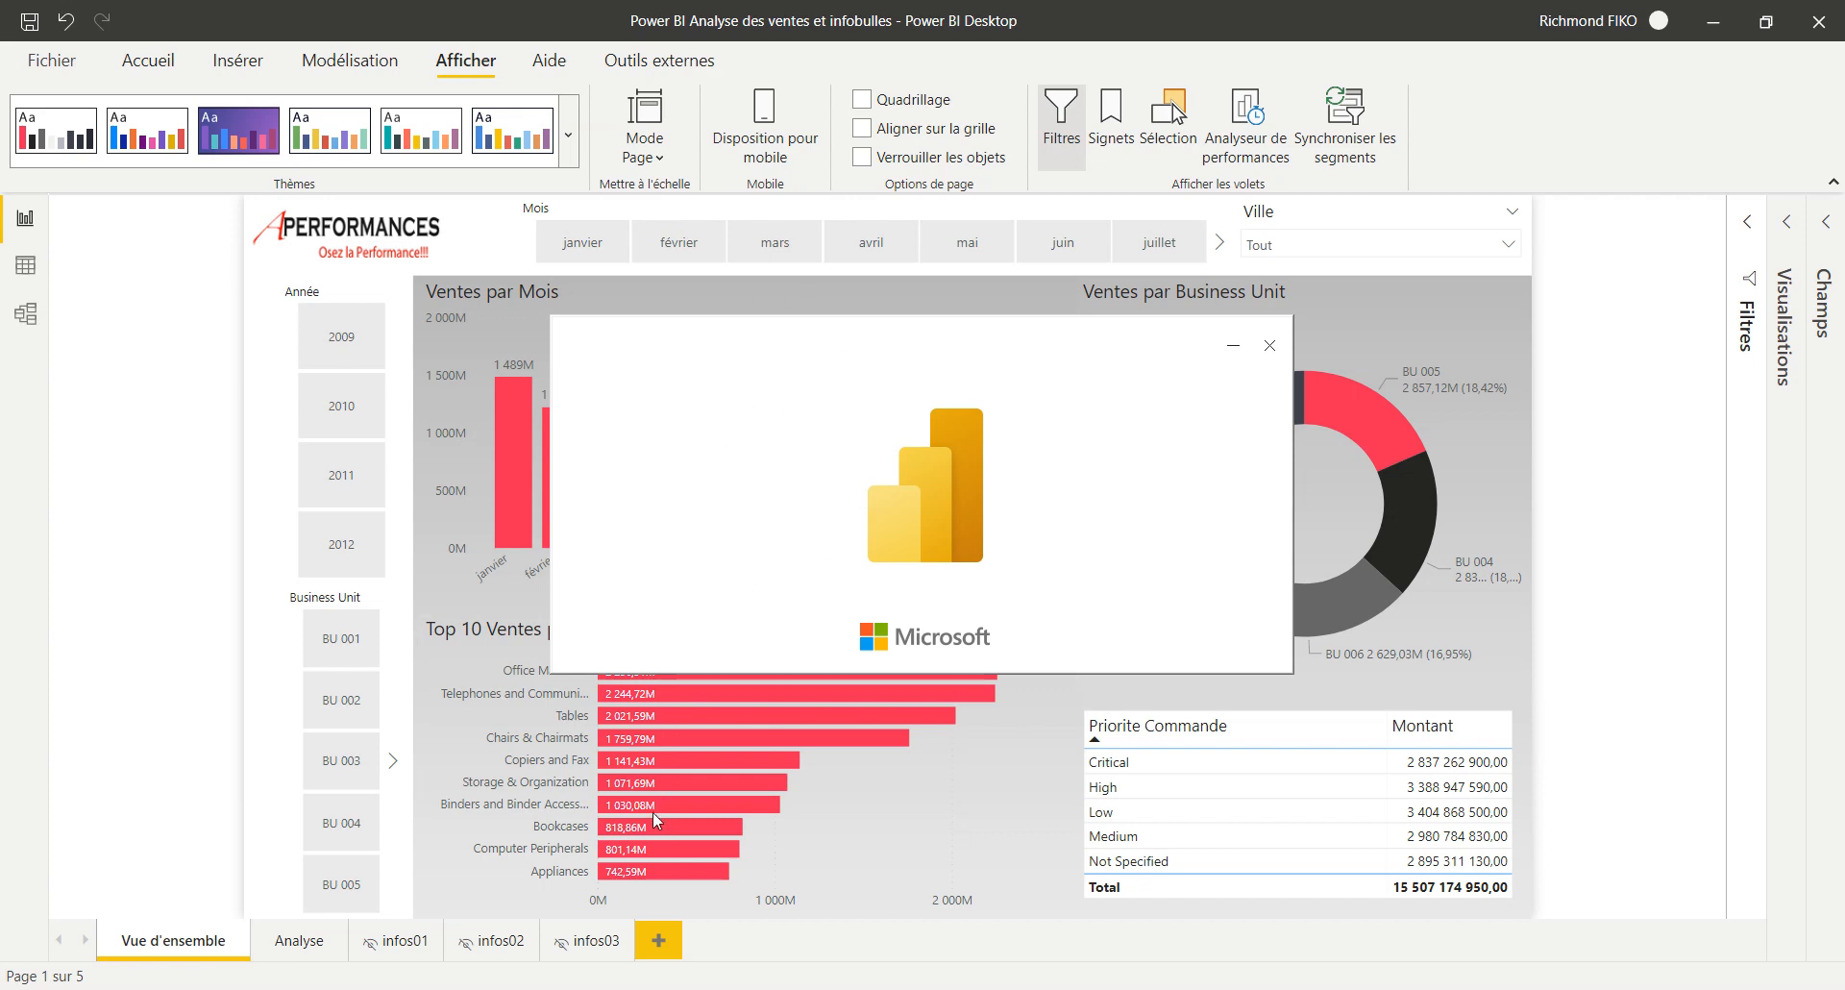
{"action": "mouse_move", "coordinate": [800, 989]}
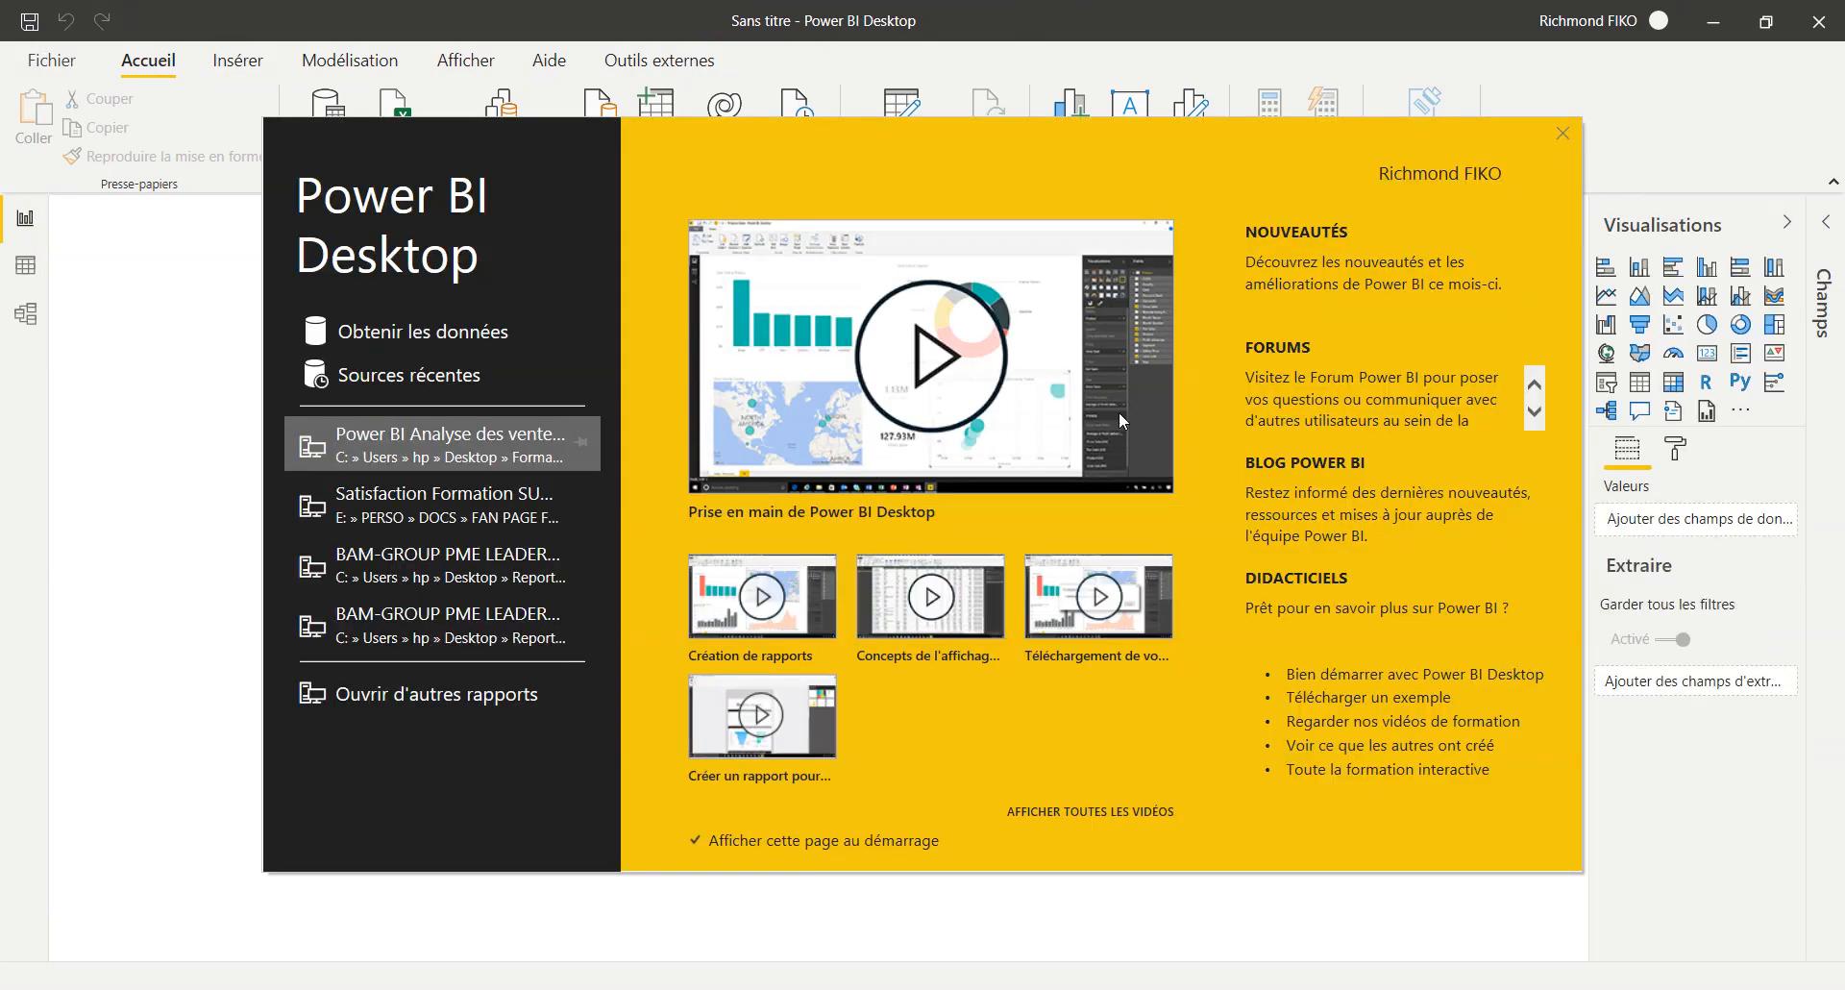
{"action": "left_click", "coordinate": [1259, 114]}
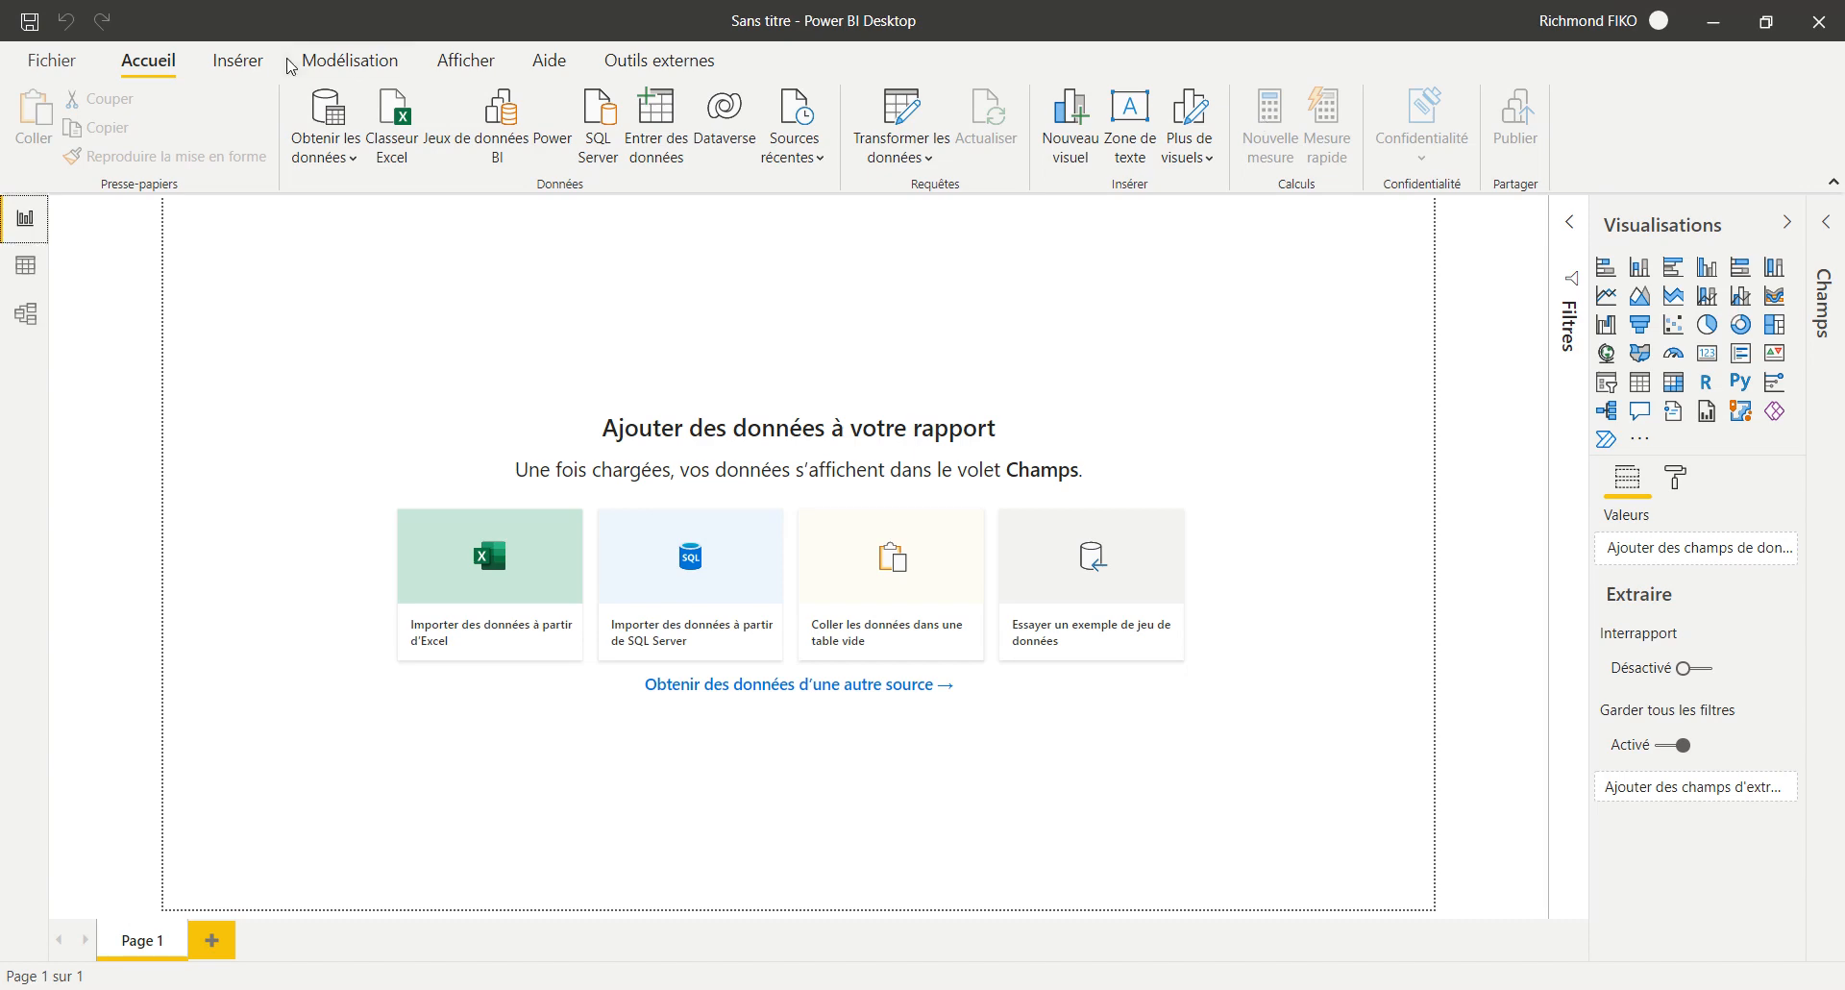
{"action": "left_click", "coordinate": [51, 60]}
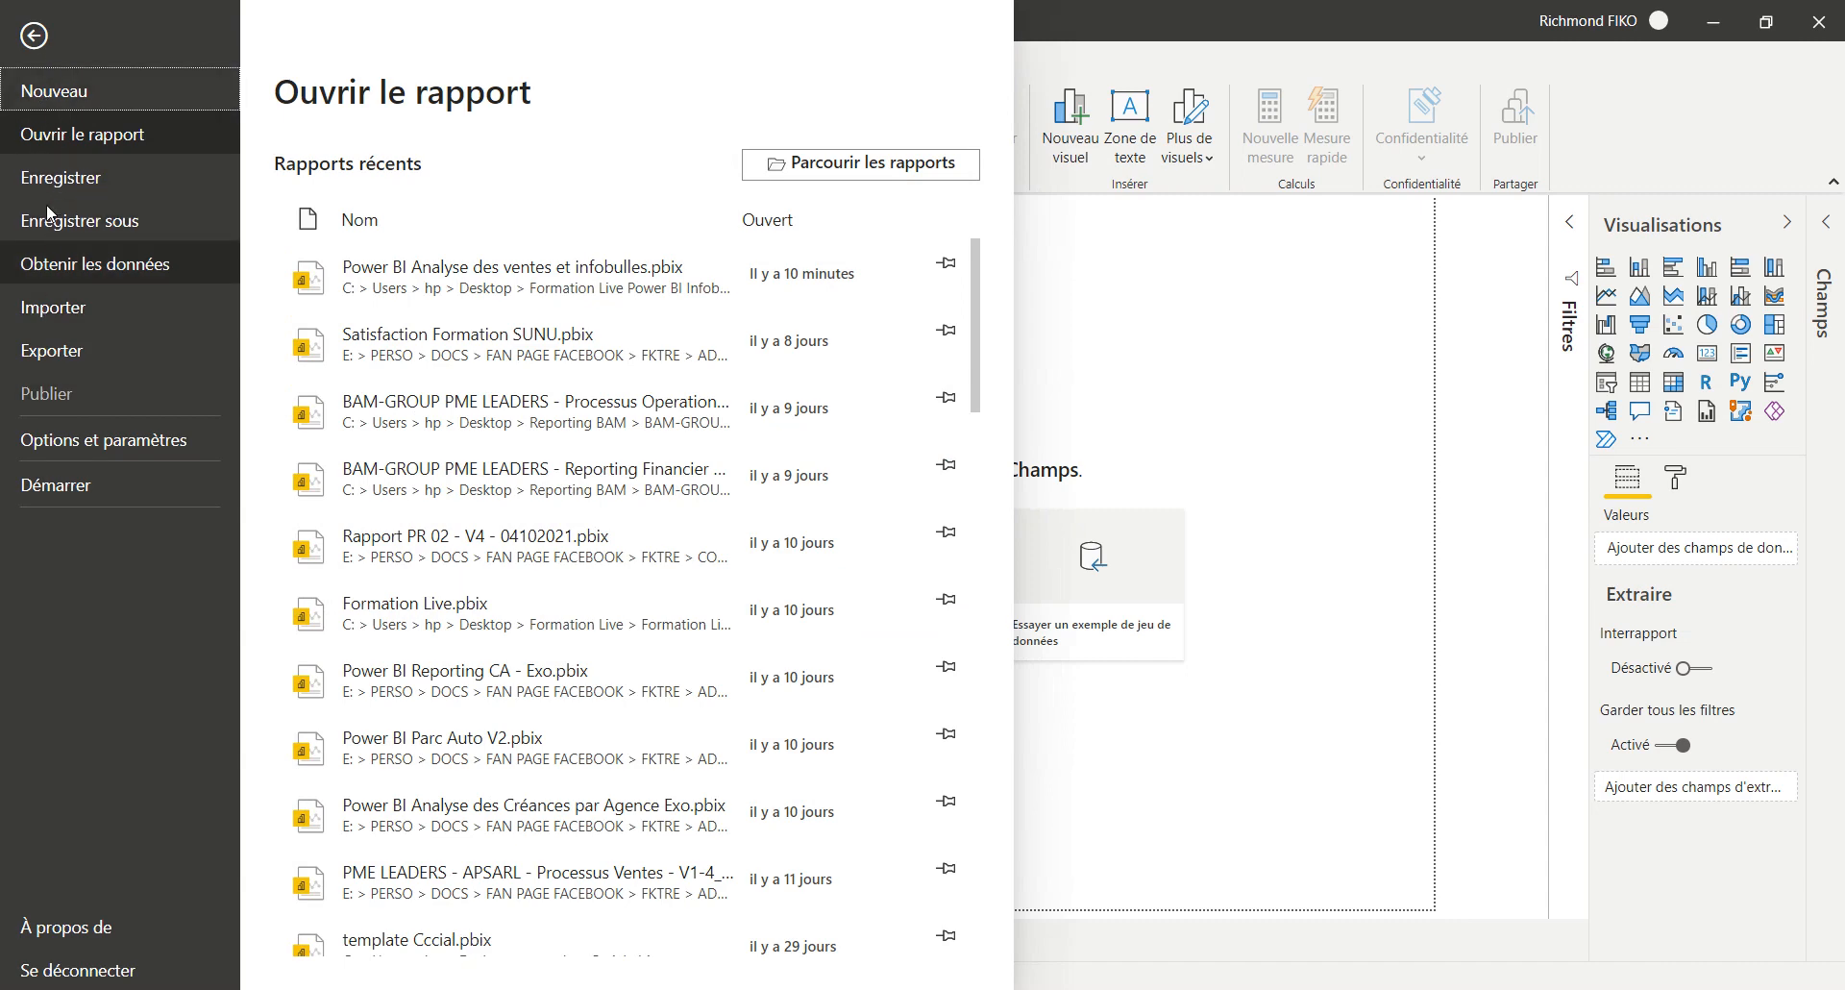
{"action": "left_click", "coordinate": [24, 32]}
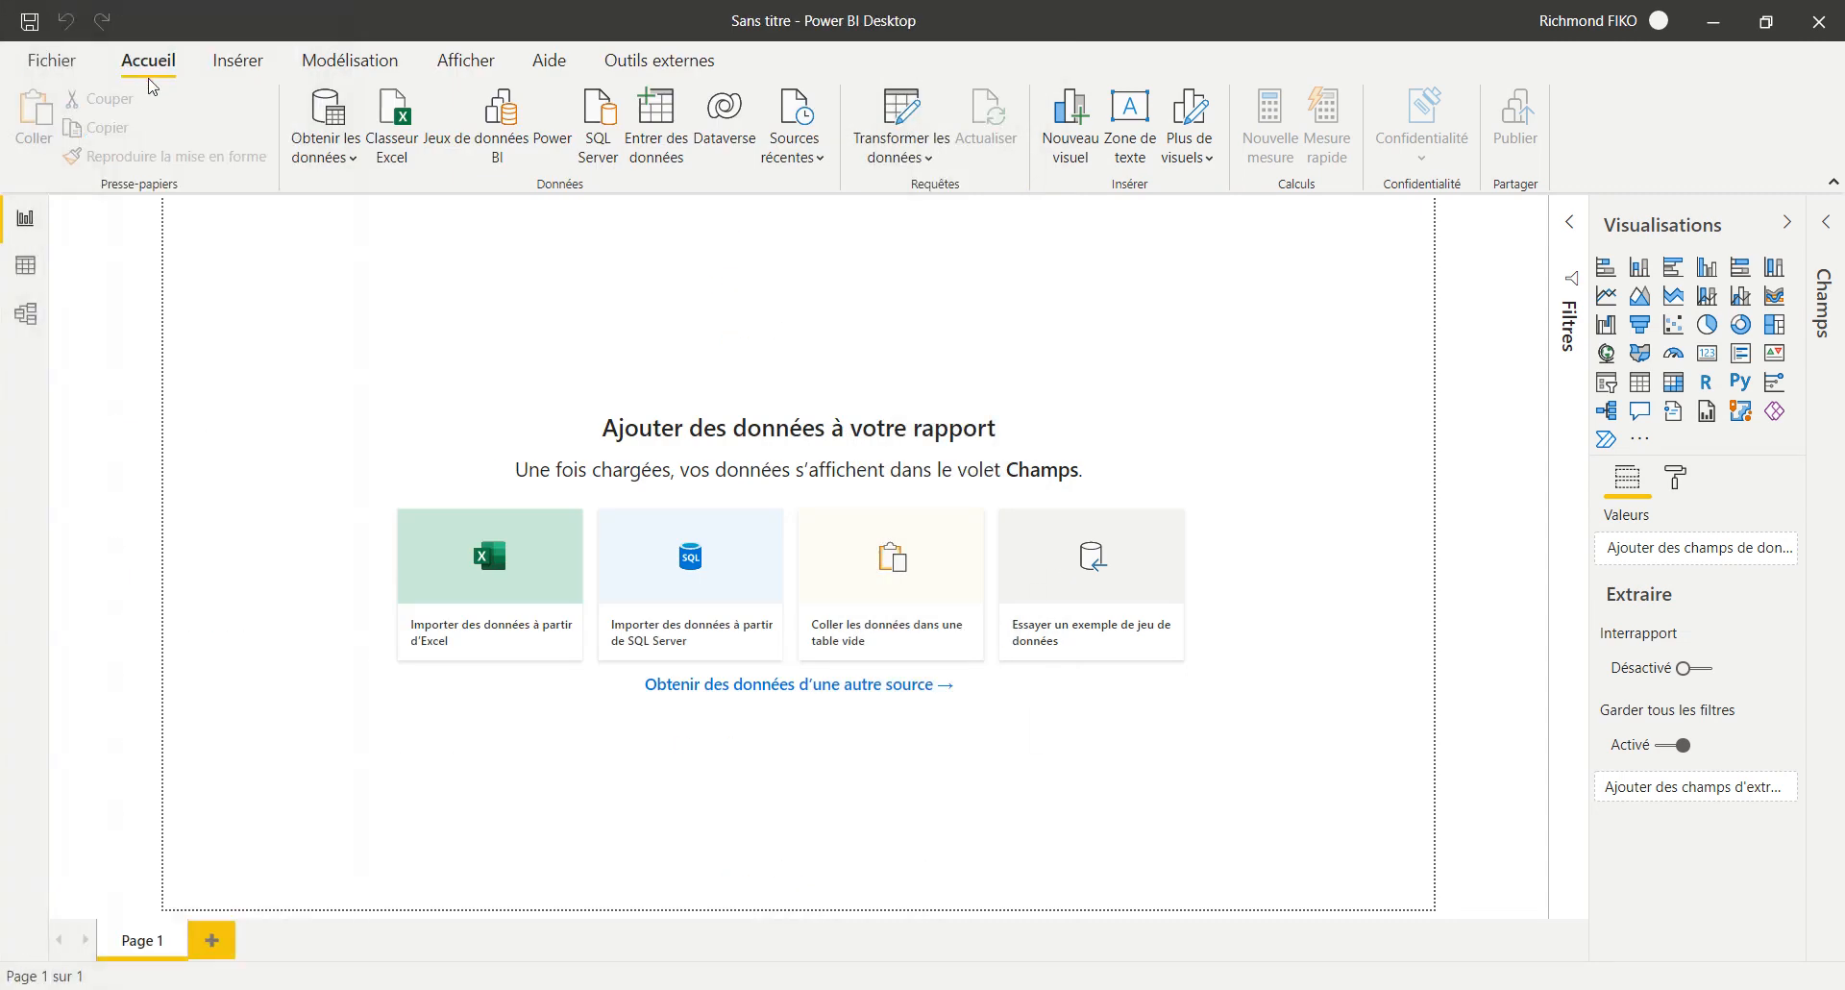
{"action": "left_click", "coordinate": [46, 59]}
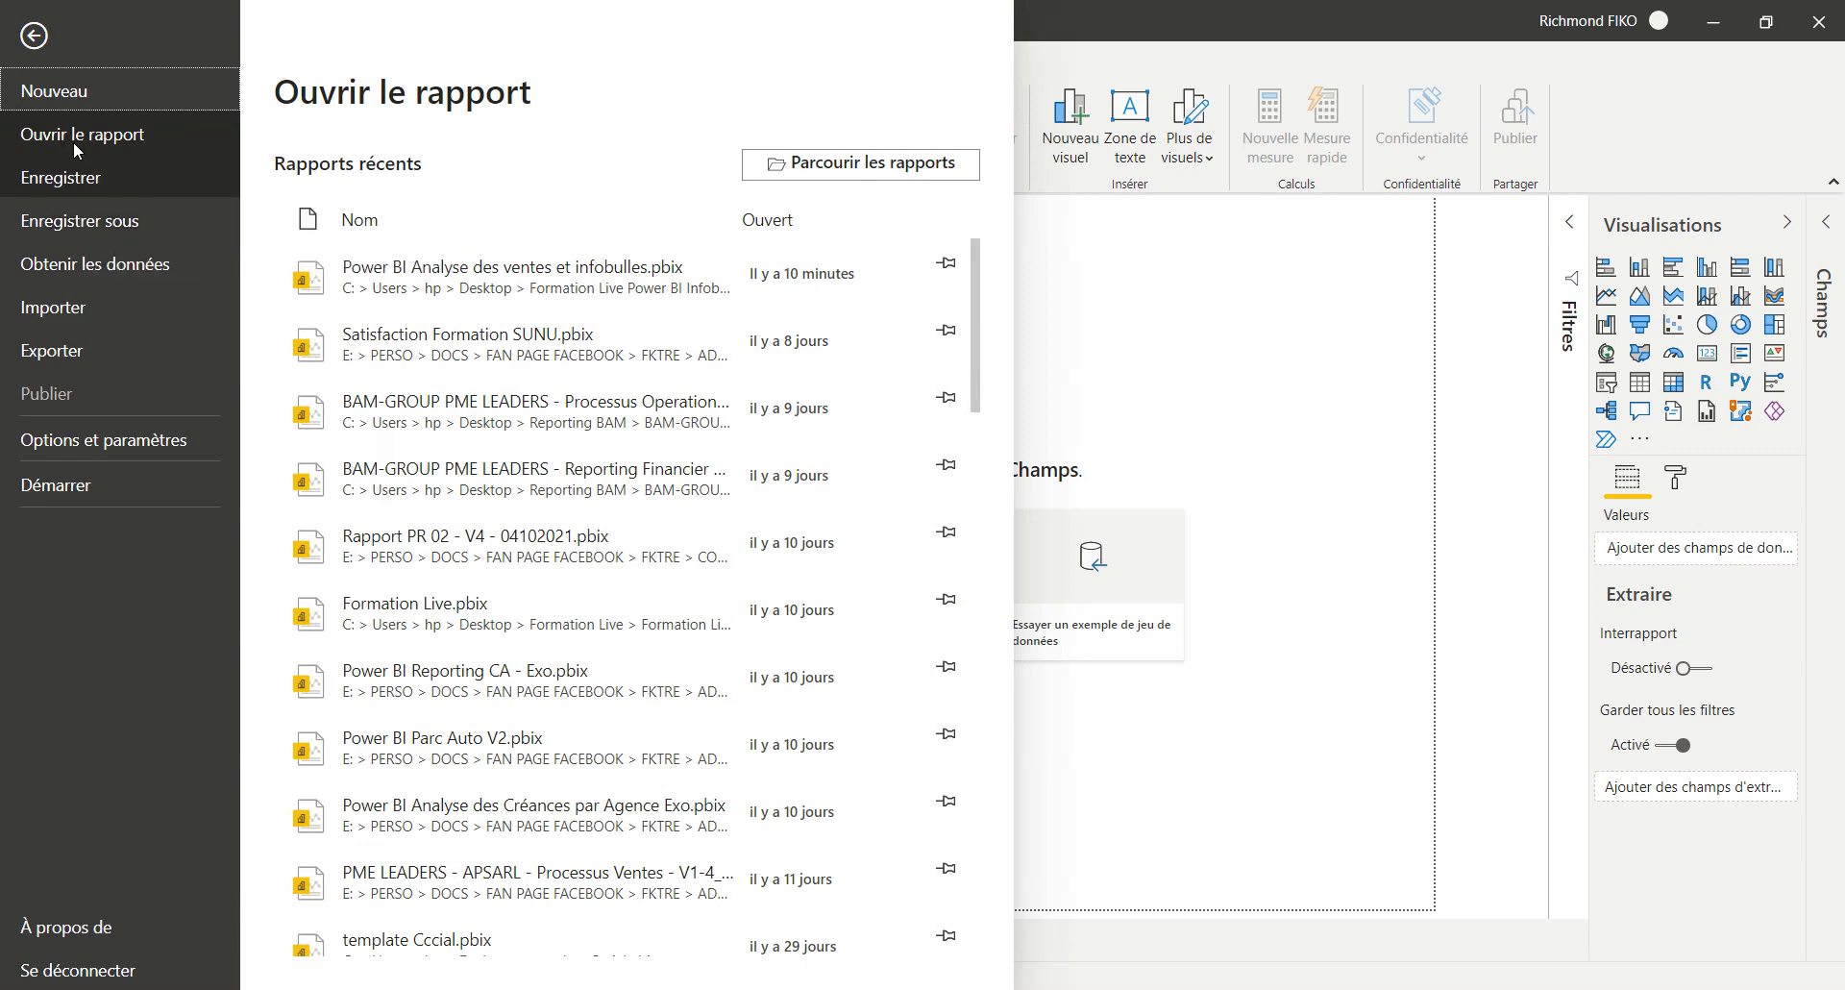
{"action": "left_click", "coordinate": [26, 30]}
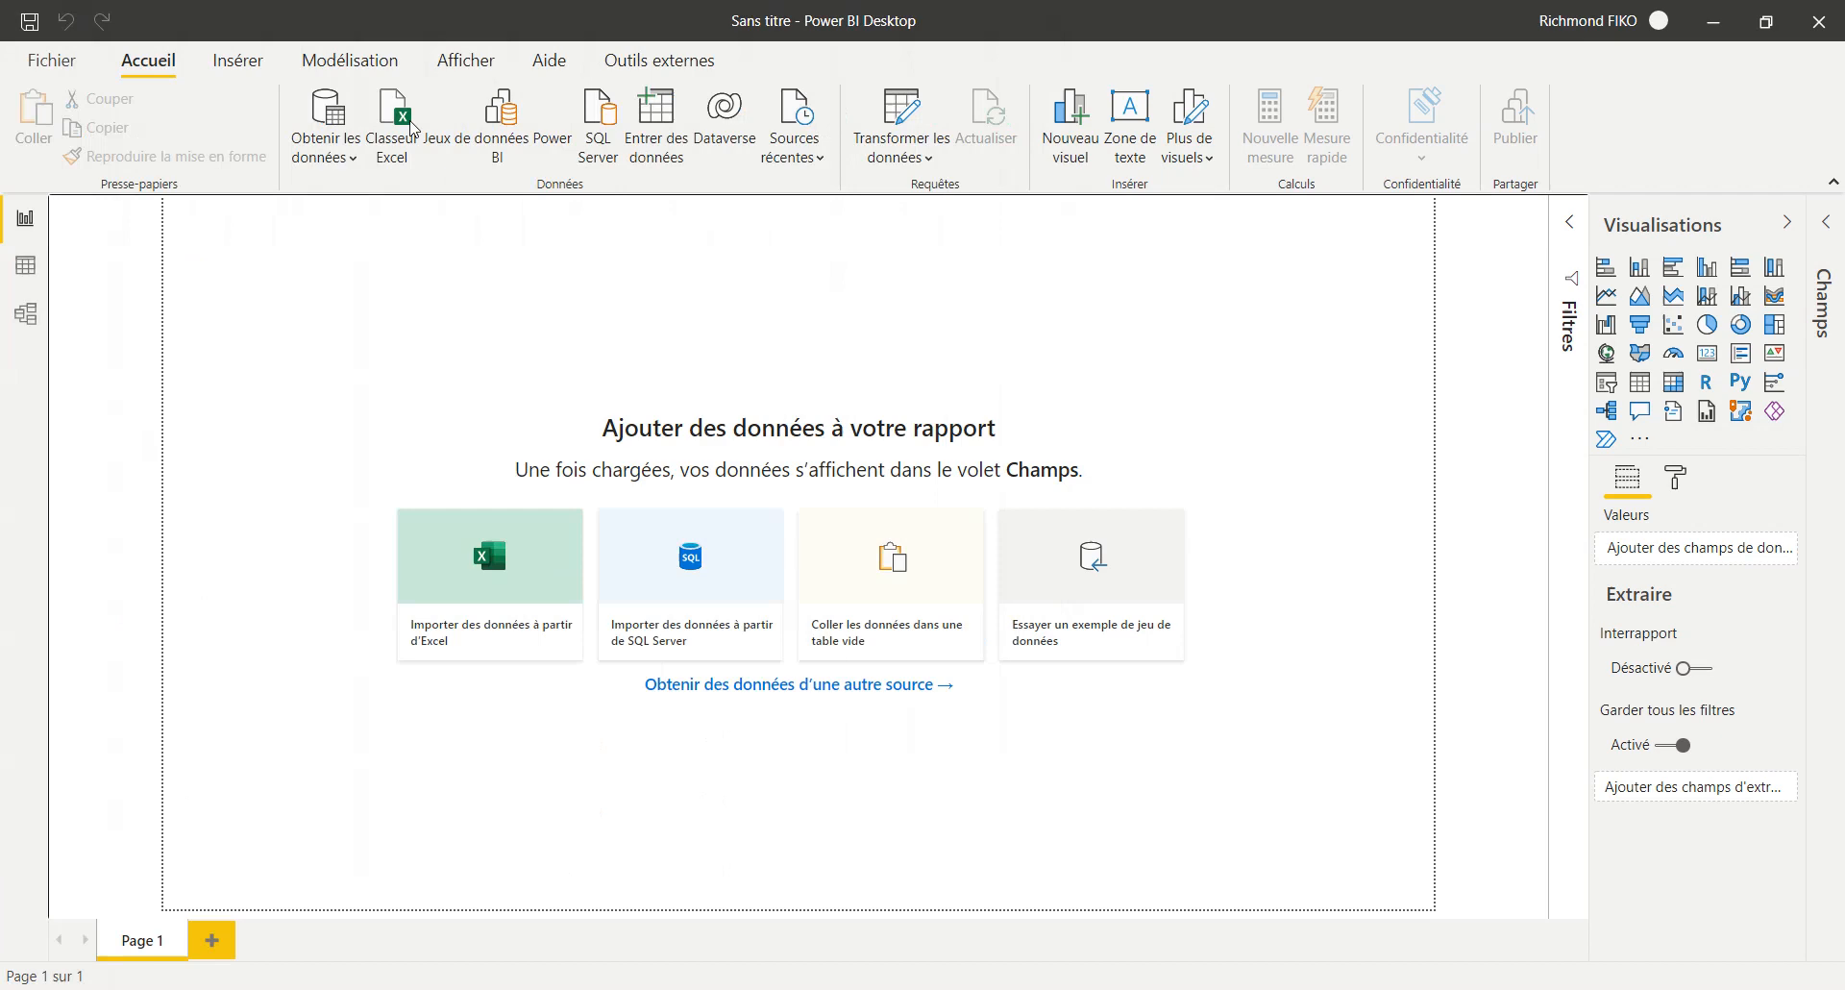
- Save the blank report as Formation Exo in the Formation Live Power BI Infobulles folder
{"action": "left_click", "coordinate": [27, 21]}
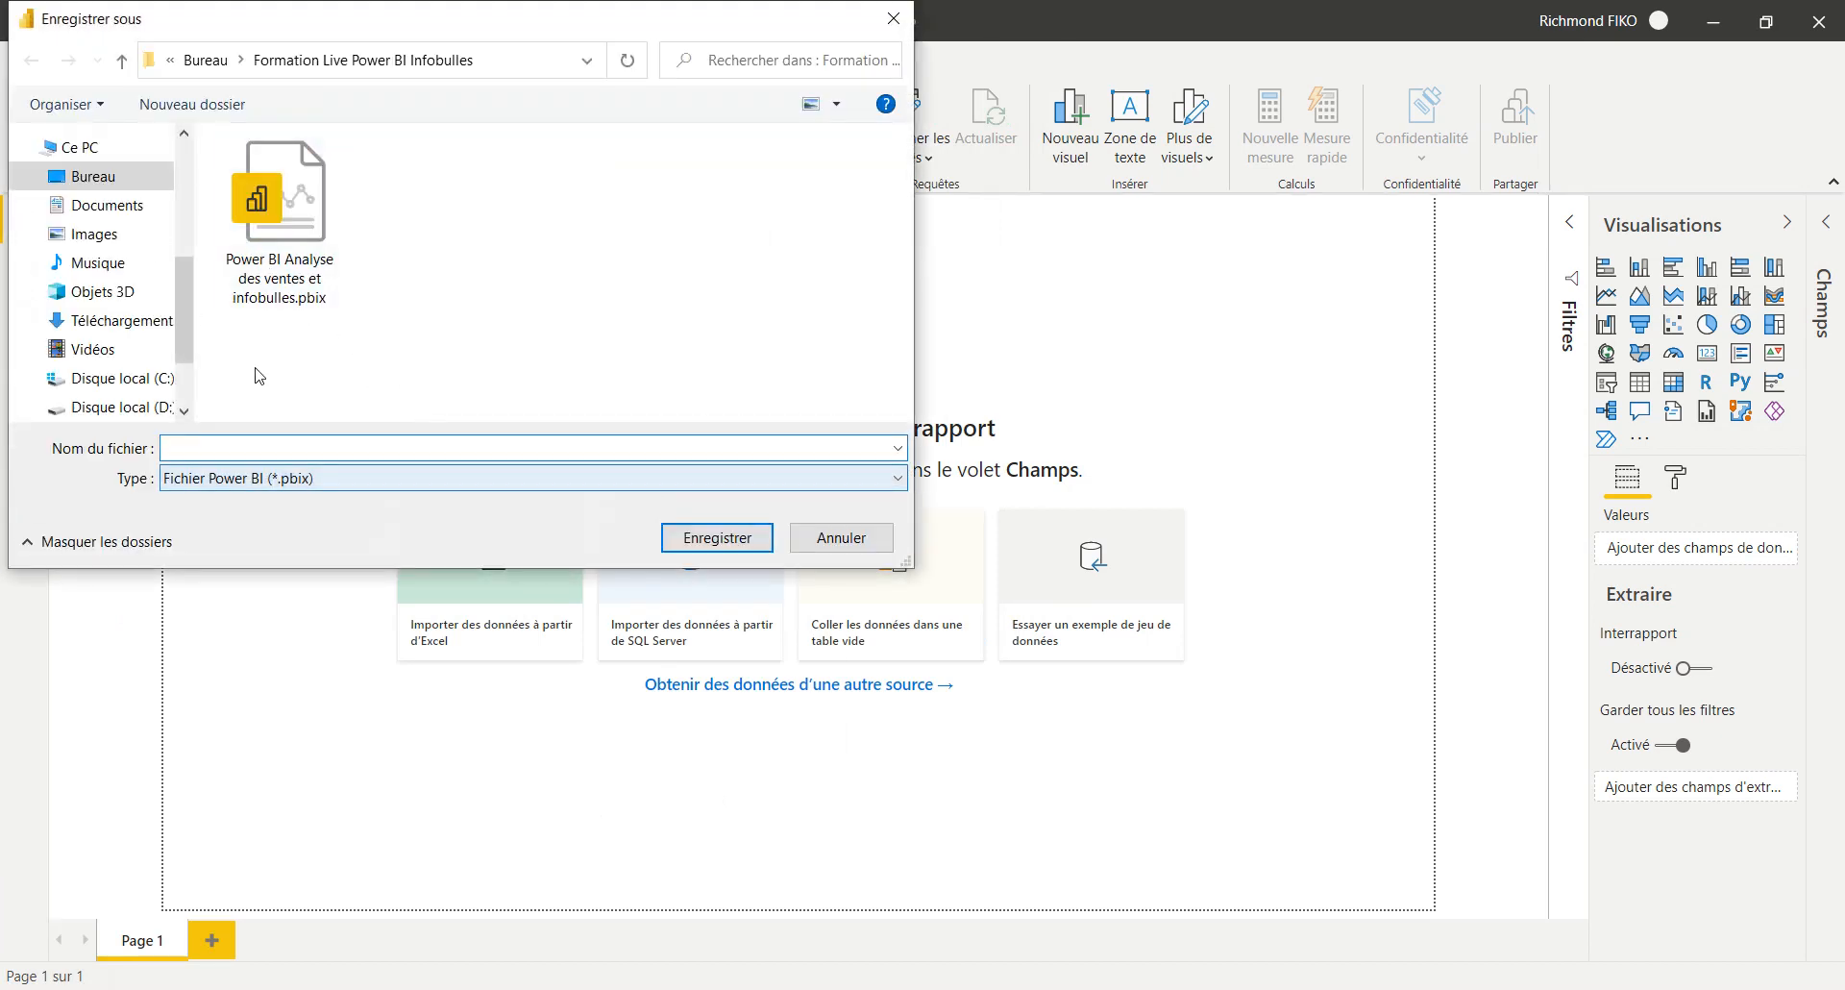
{"action": "type", "text": "For"}
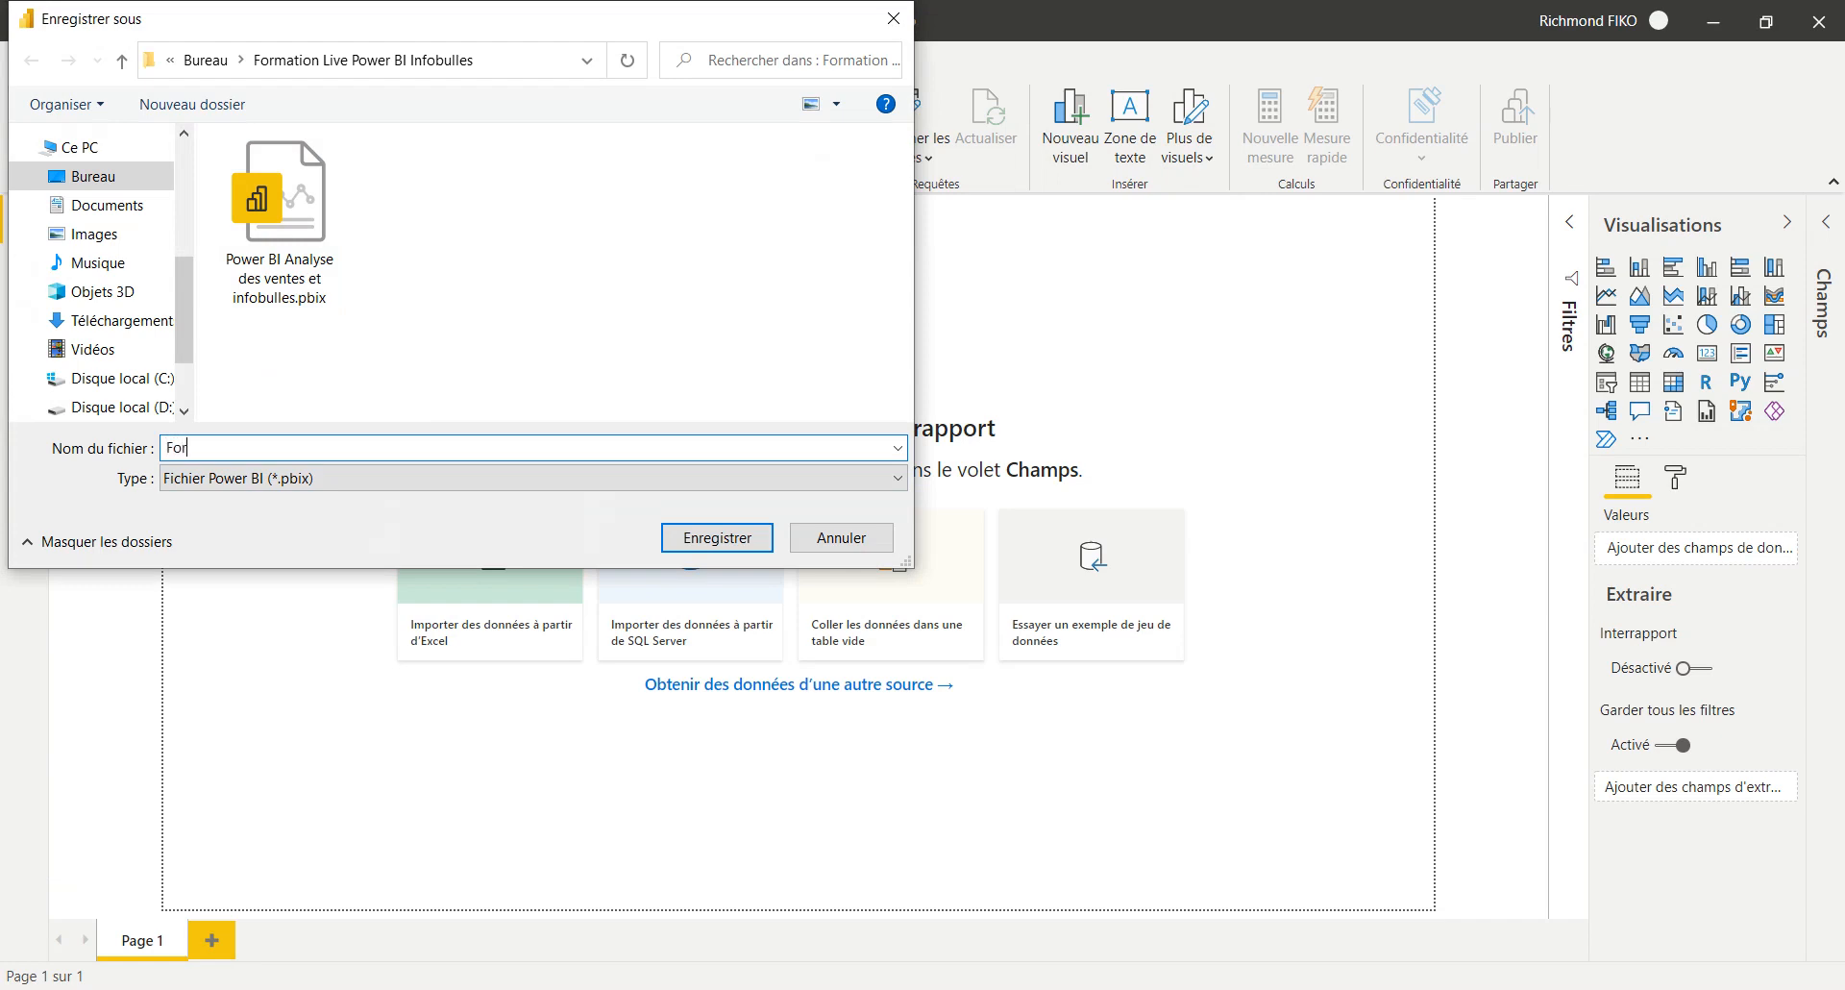
{"action": "type", "text": "mation Exo"}
{"action": "key", "text": "Return"}
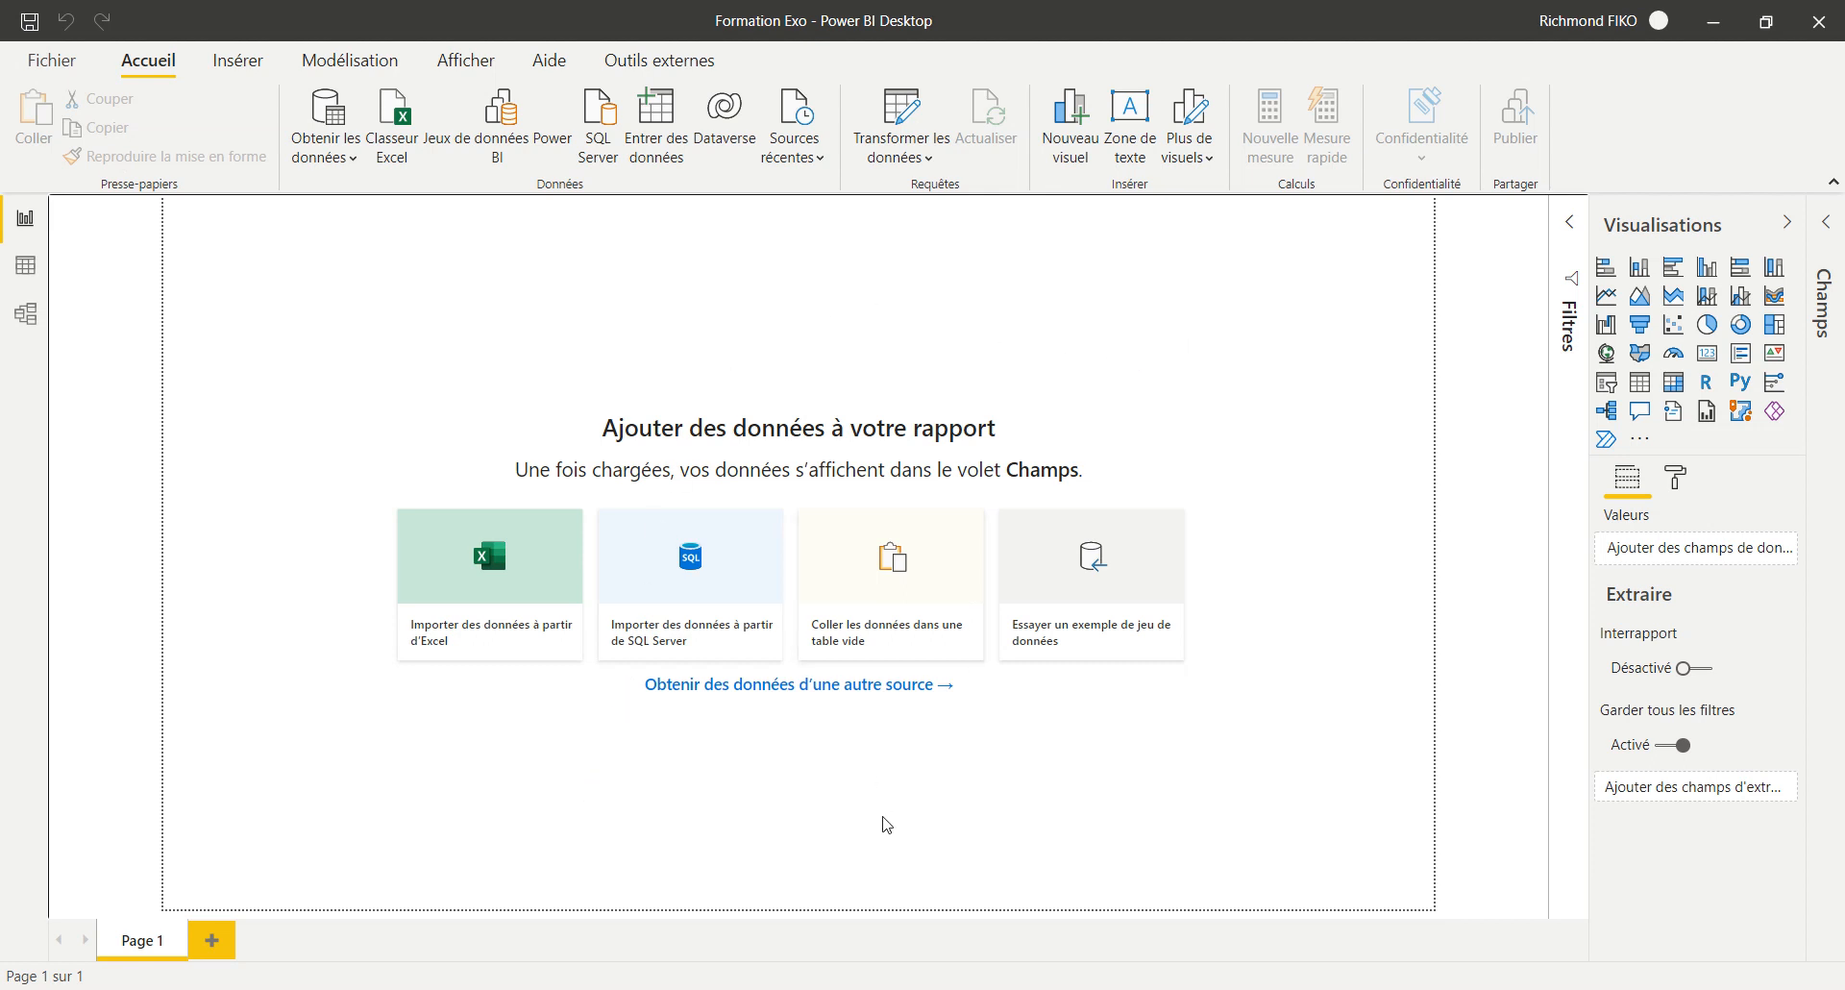
- Switch to PowerPoint and show the slide listing the 7 pillars for mastering data
{"action": "key", "text": "alt+Tab"}
{"action": "key", "text": "Down"}
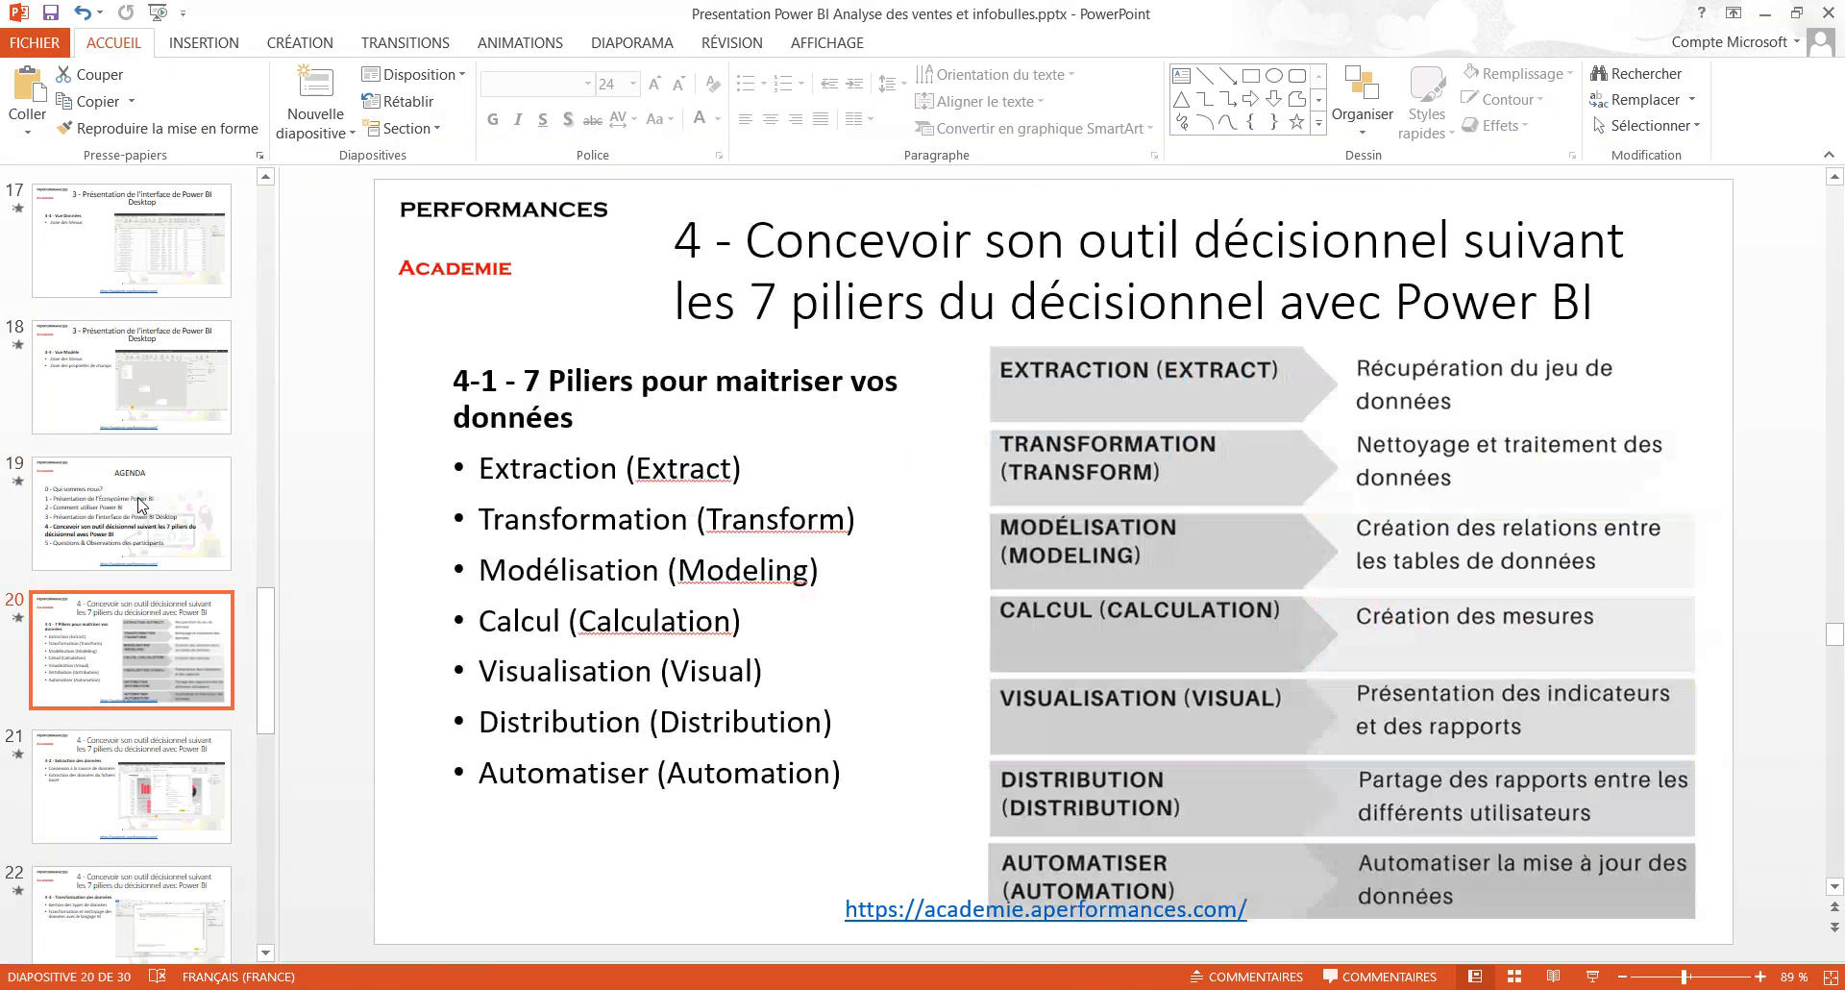
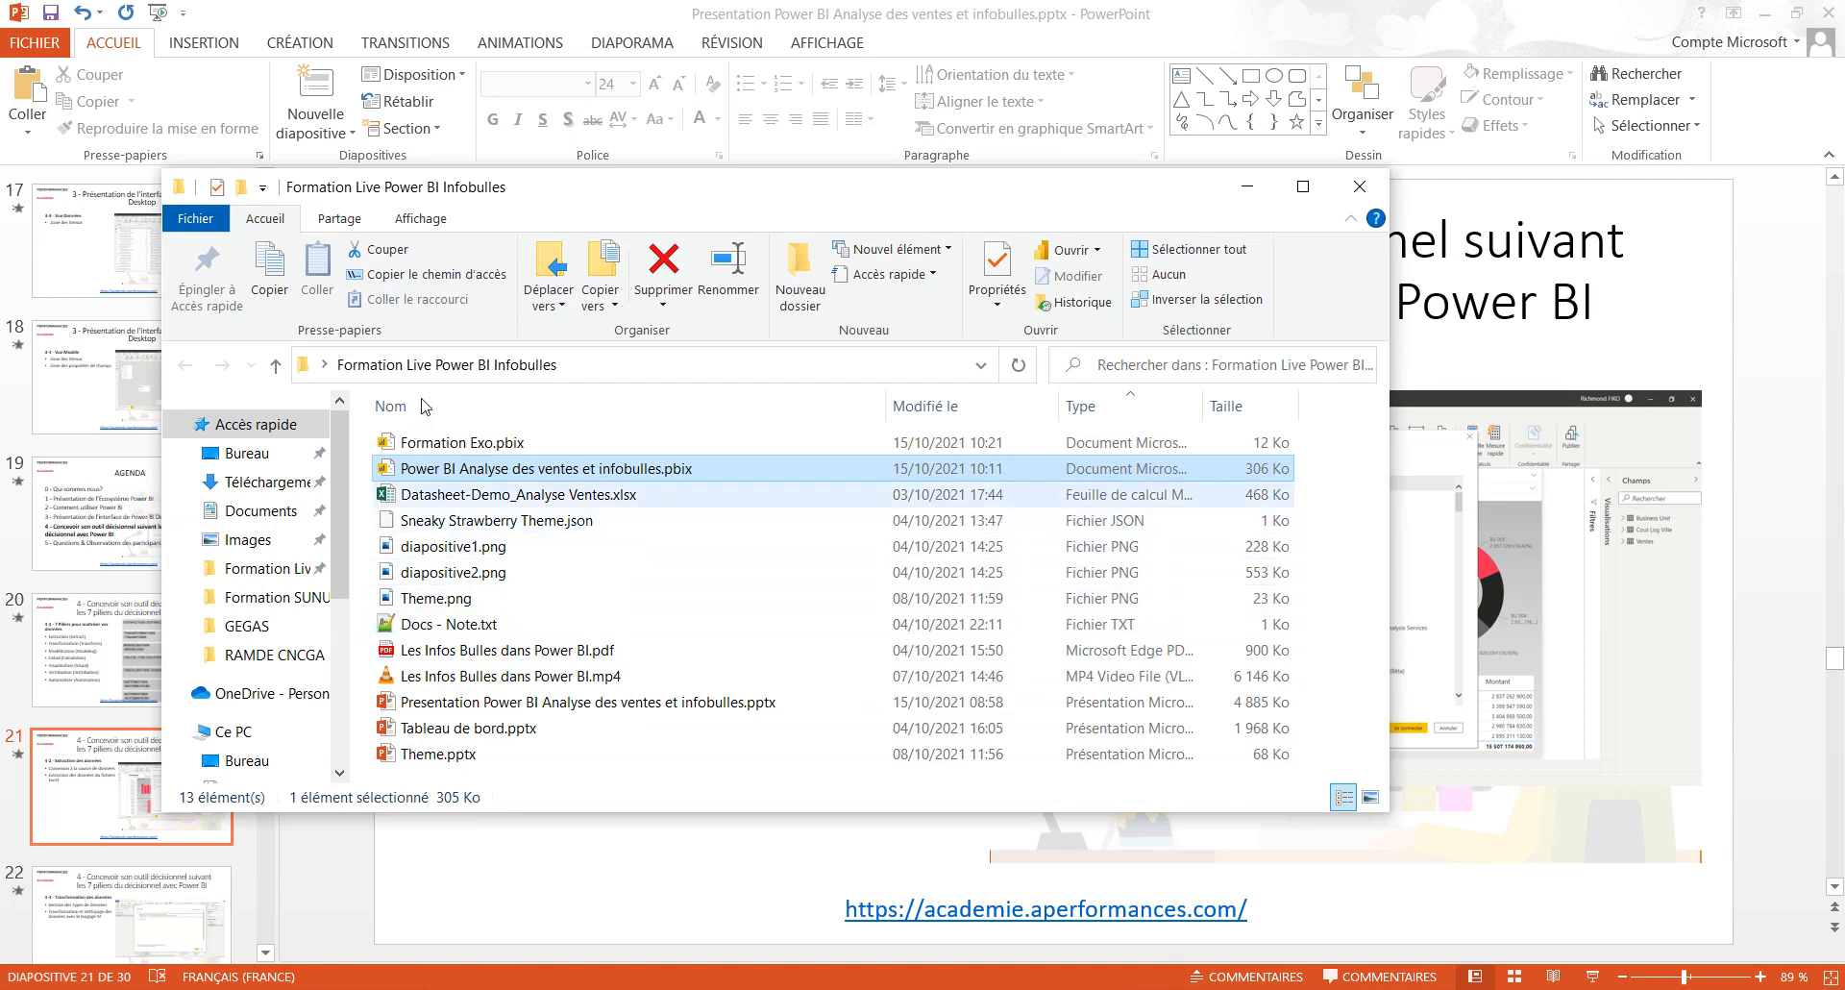
- Open Datasheet-Demo_Analyse Ventes.xlsx from the Formation Live Power BI Infobulles folder and maximize the Excel window
{"action": "key", "text": "Down"}
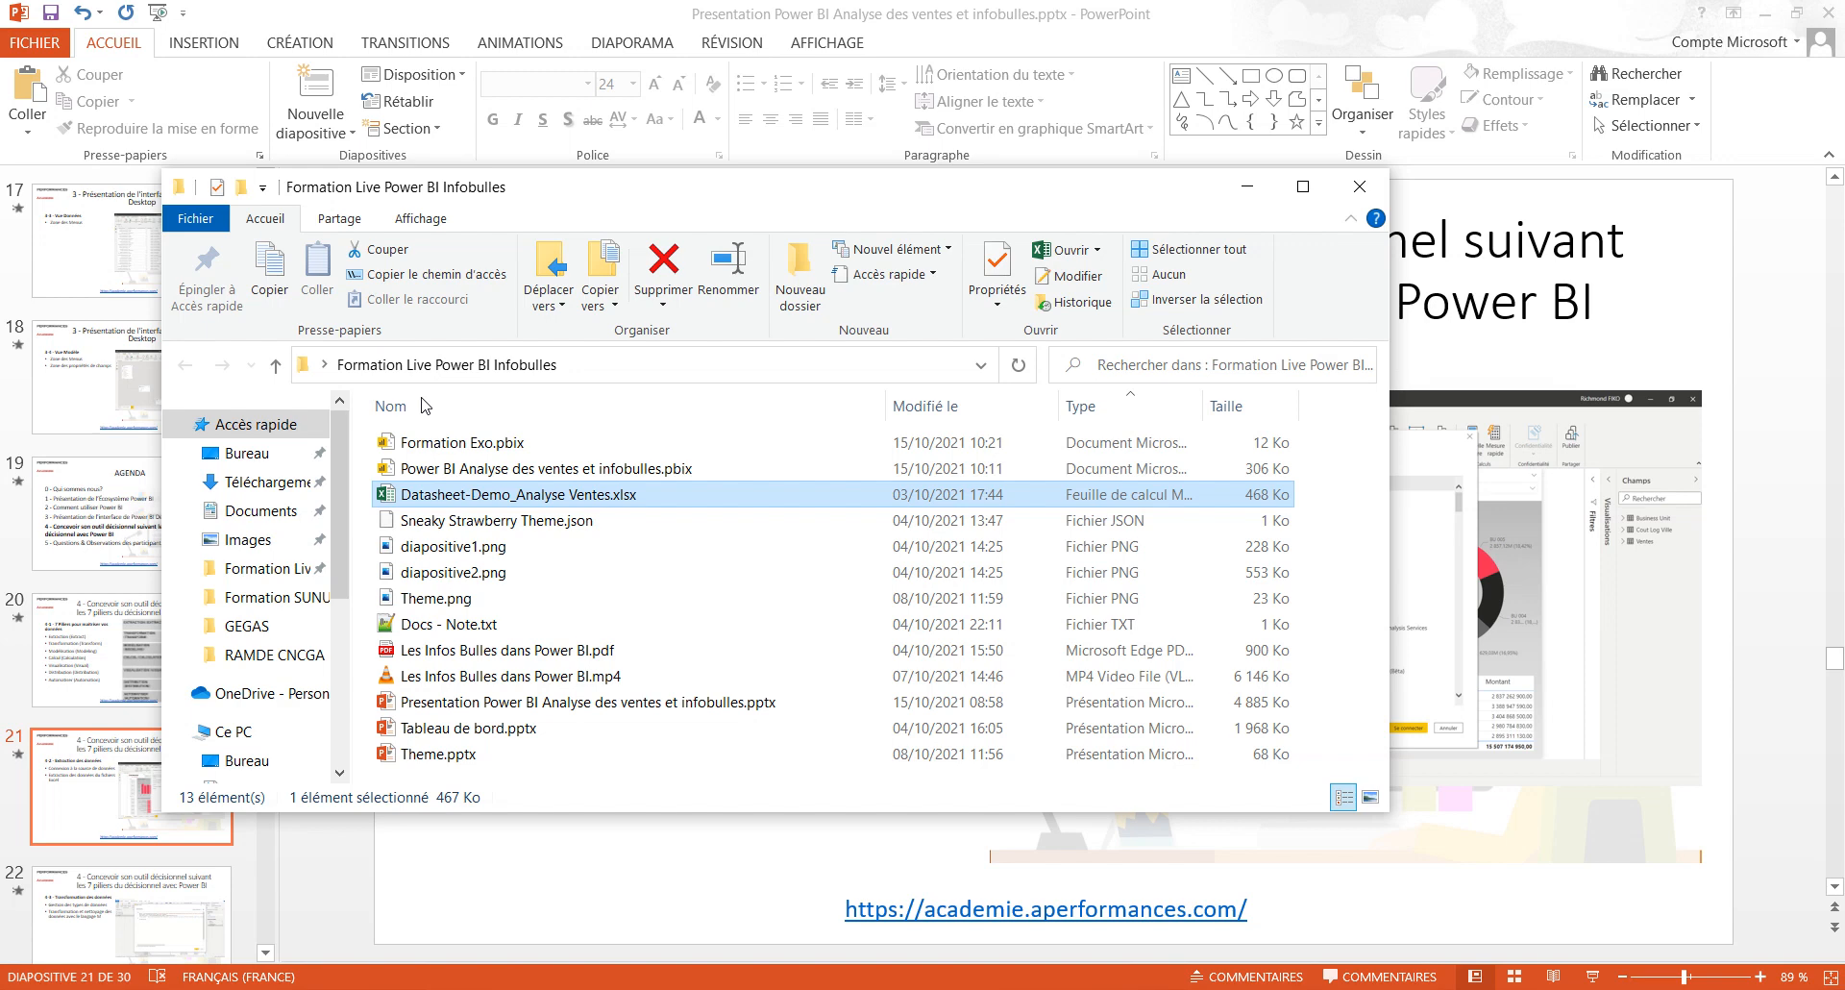
{"action": "key", "text": "Return"}
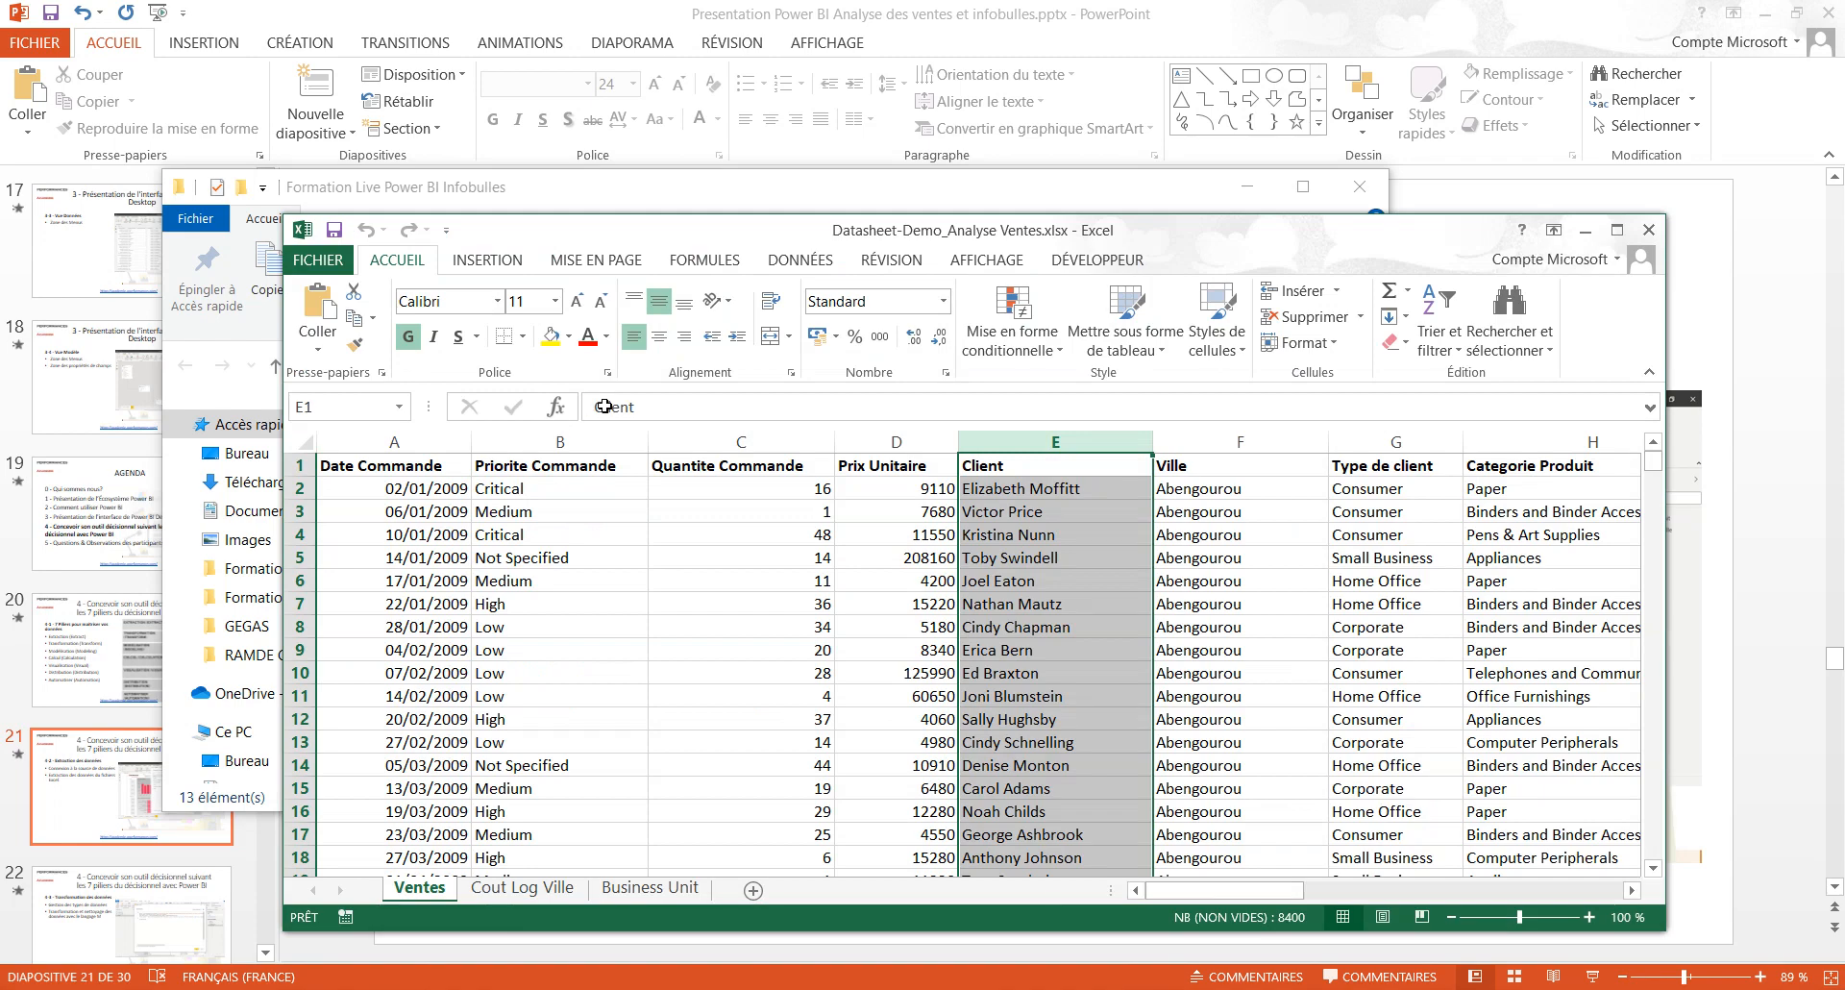
{"action": "double_click", "coordinate": [1162, 232]}
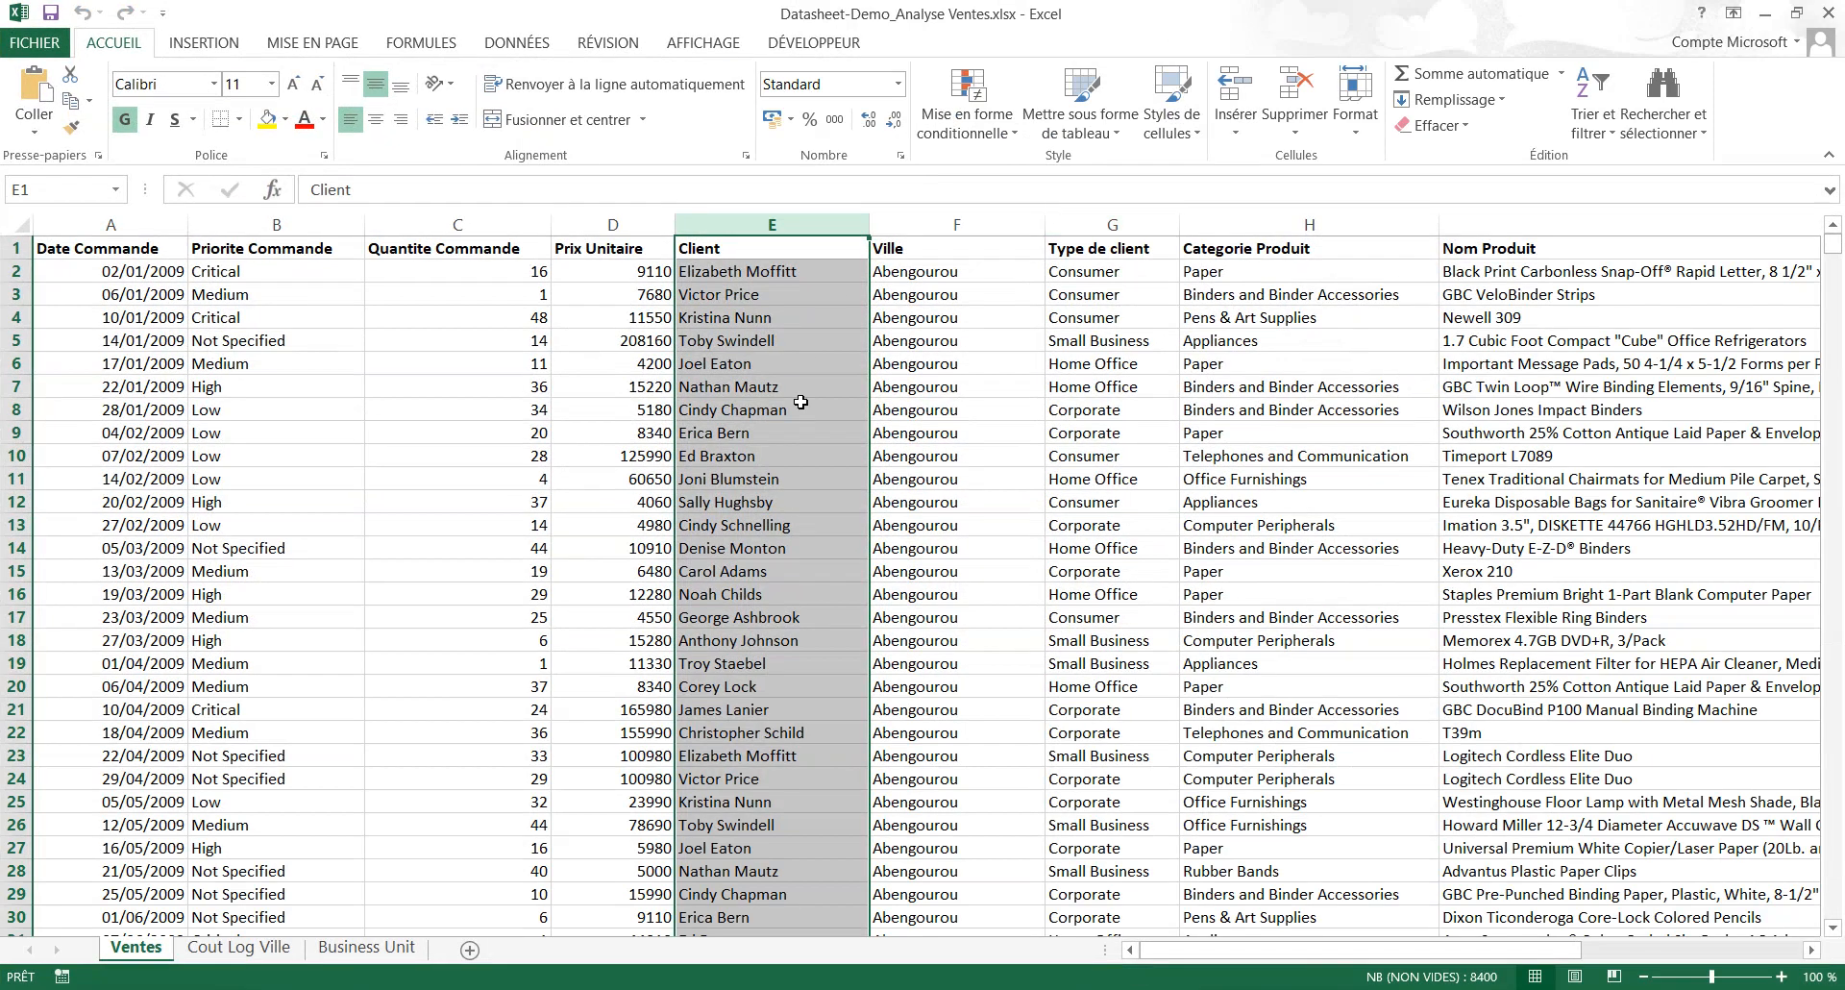
- Examine the data in the Ventes, Cout Log Ville and Business Unit sheets, finishing on the Ventes sheet
{"action": "left_click", "coordinate": [111, 248]}
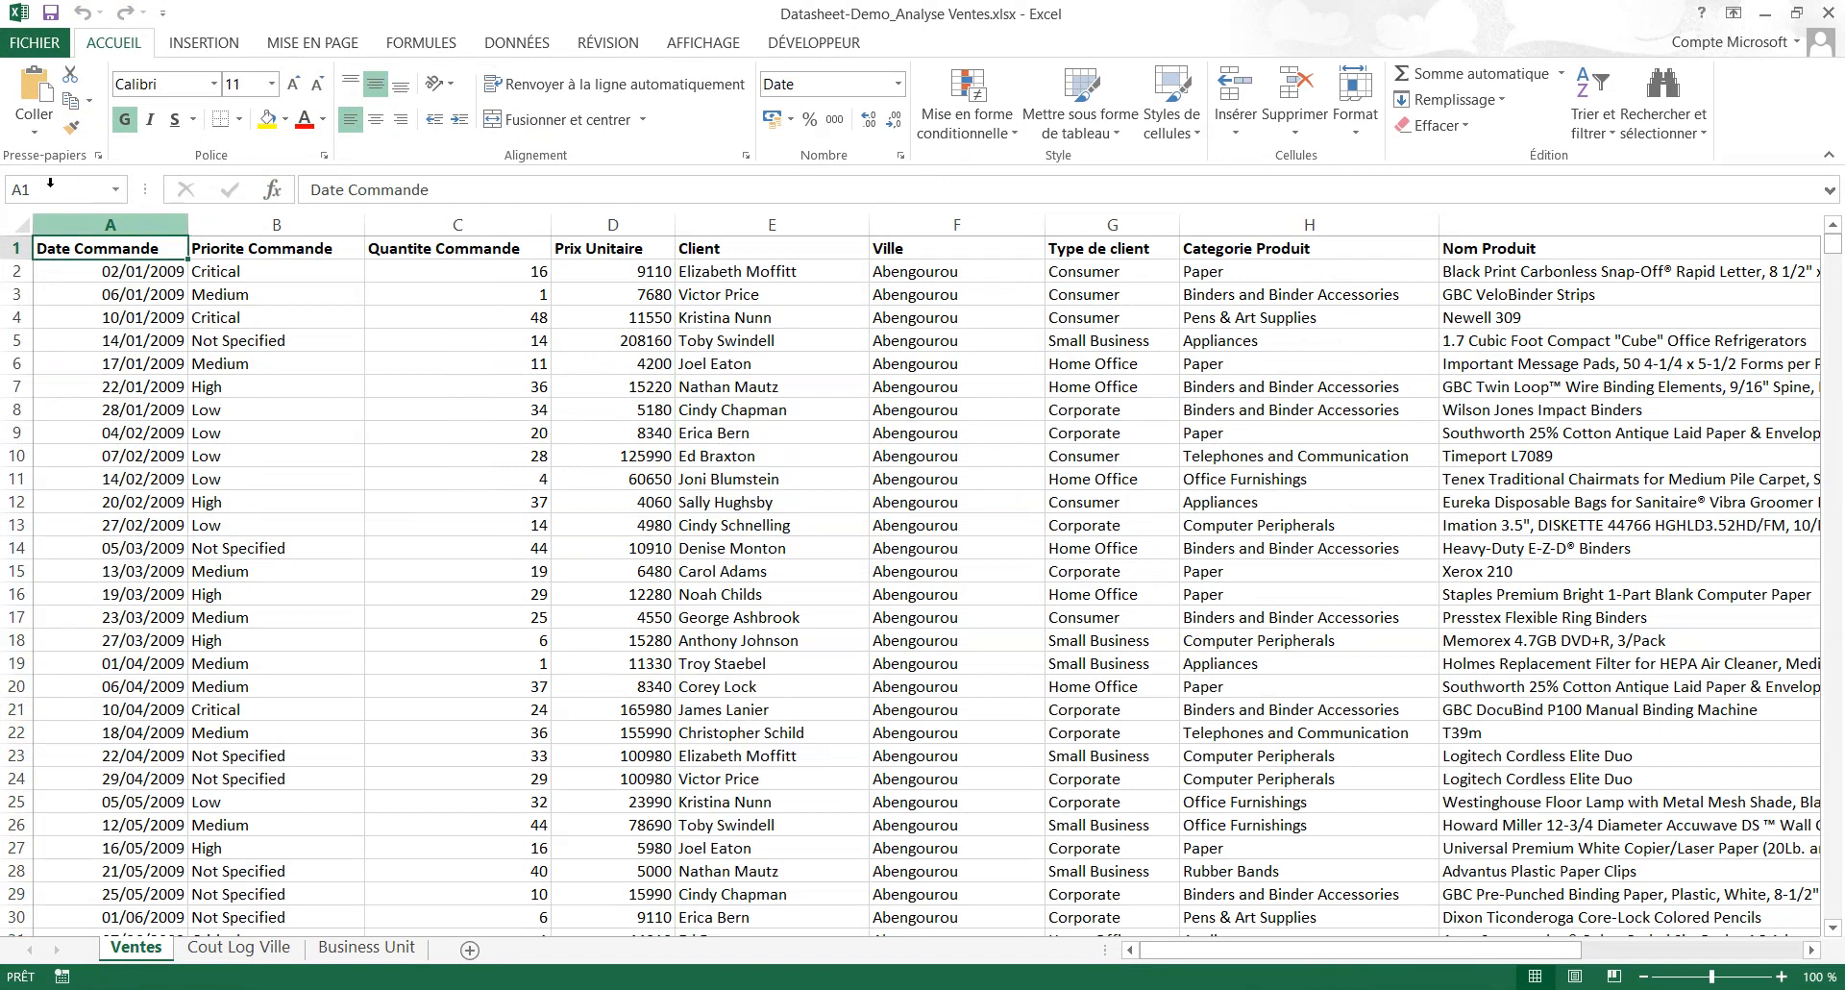
{"action": "left_click", "coordinate": [120, 227]}
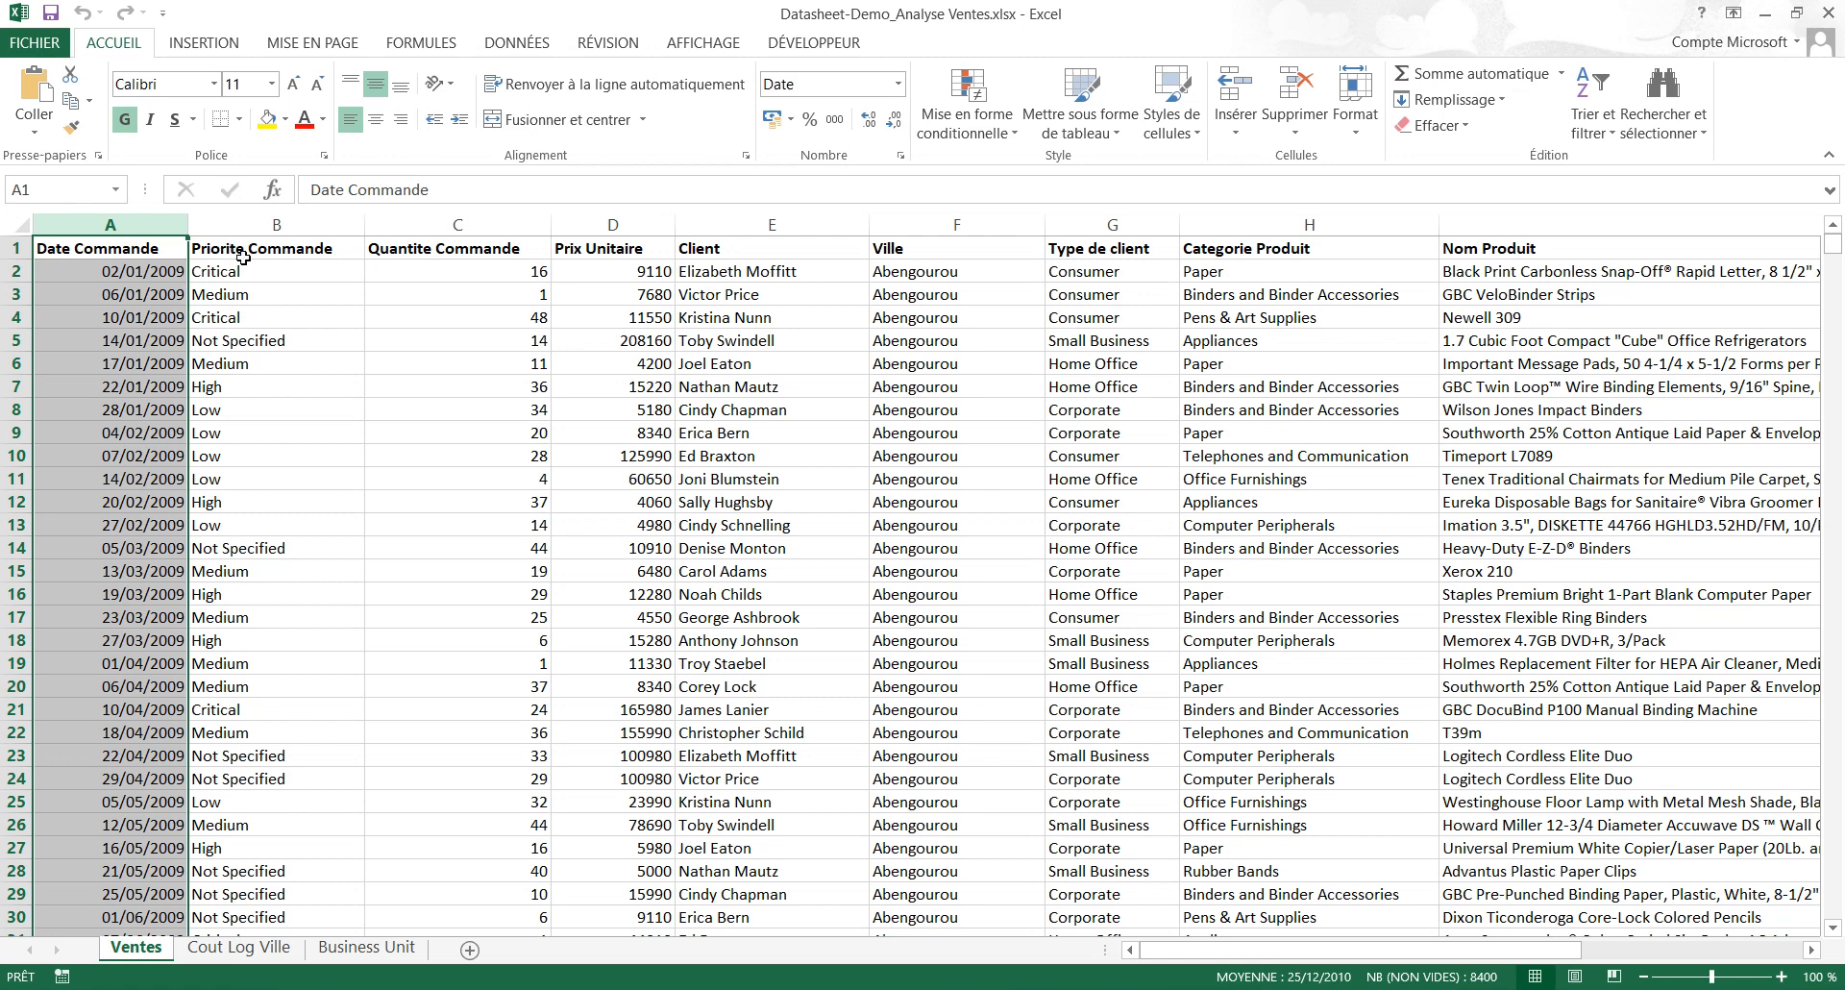
{"action": "left_click", "coordinate": [288, 364]}
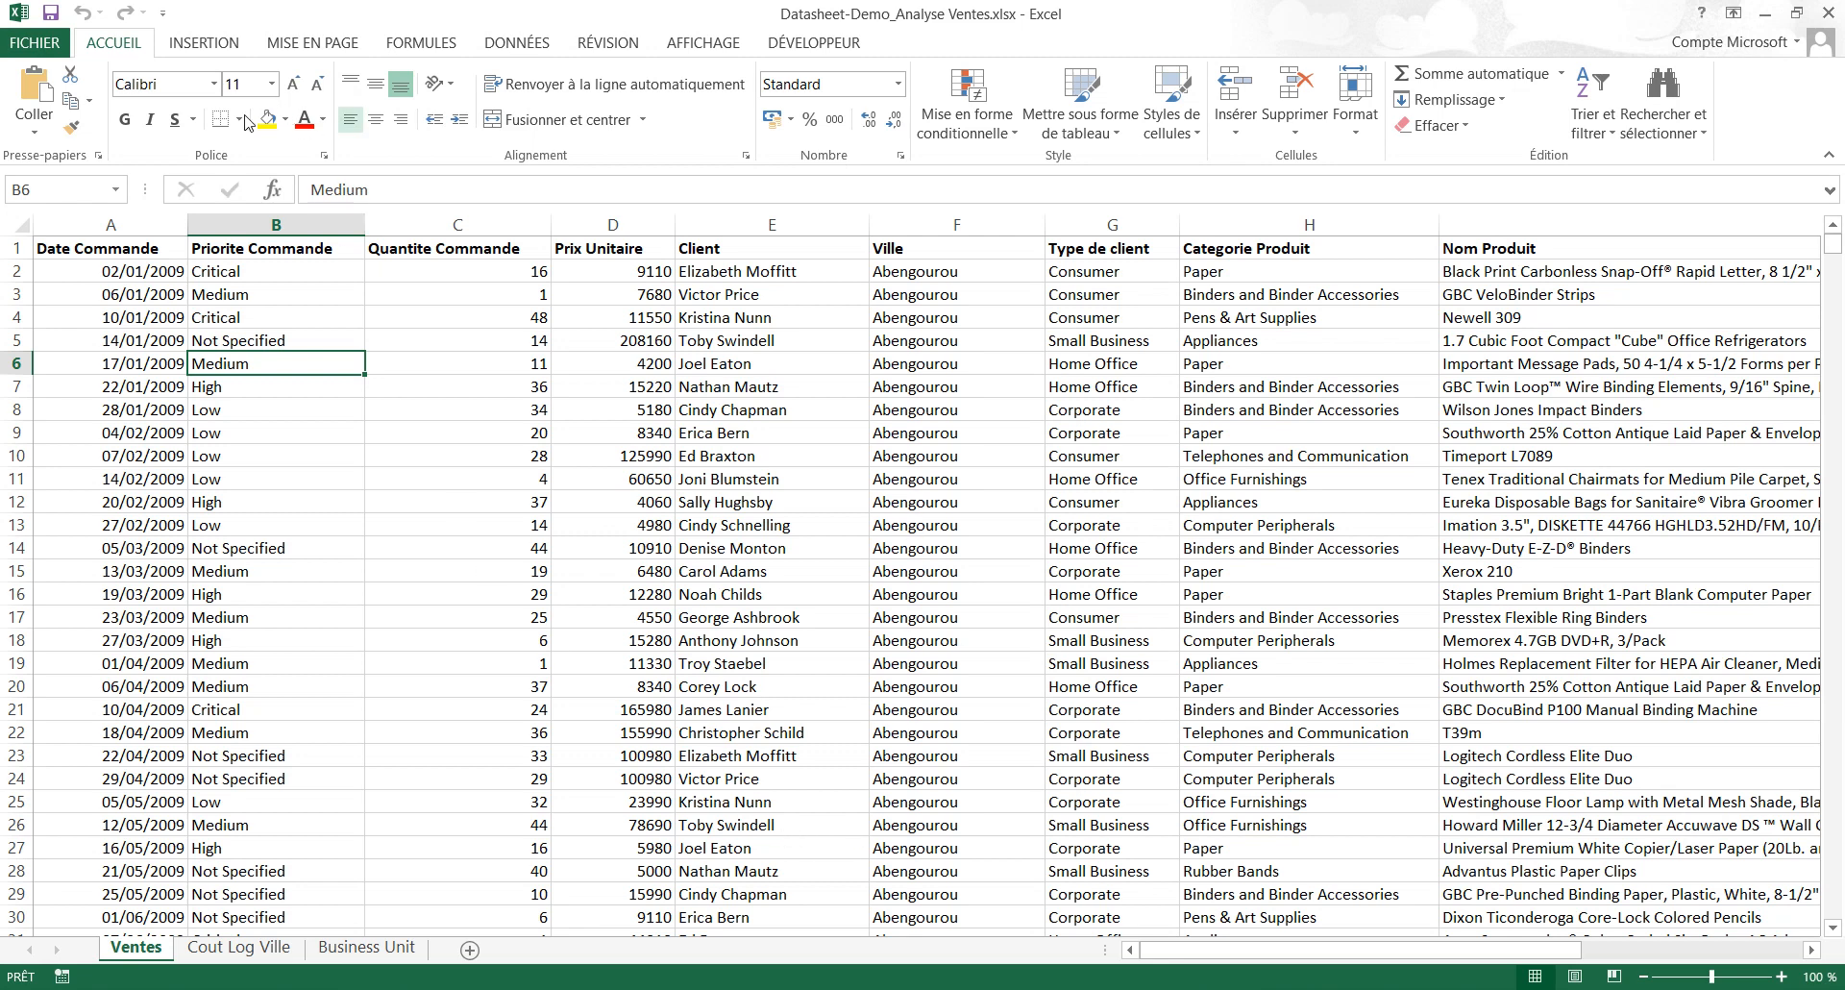
{"action": "left_click", "coordinate": [18, 224]}
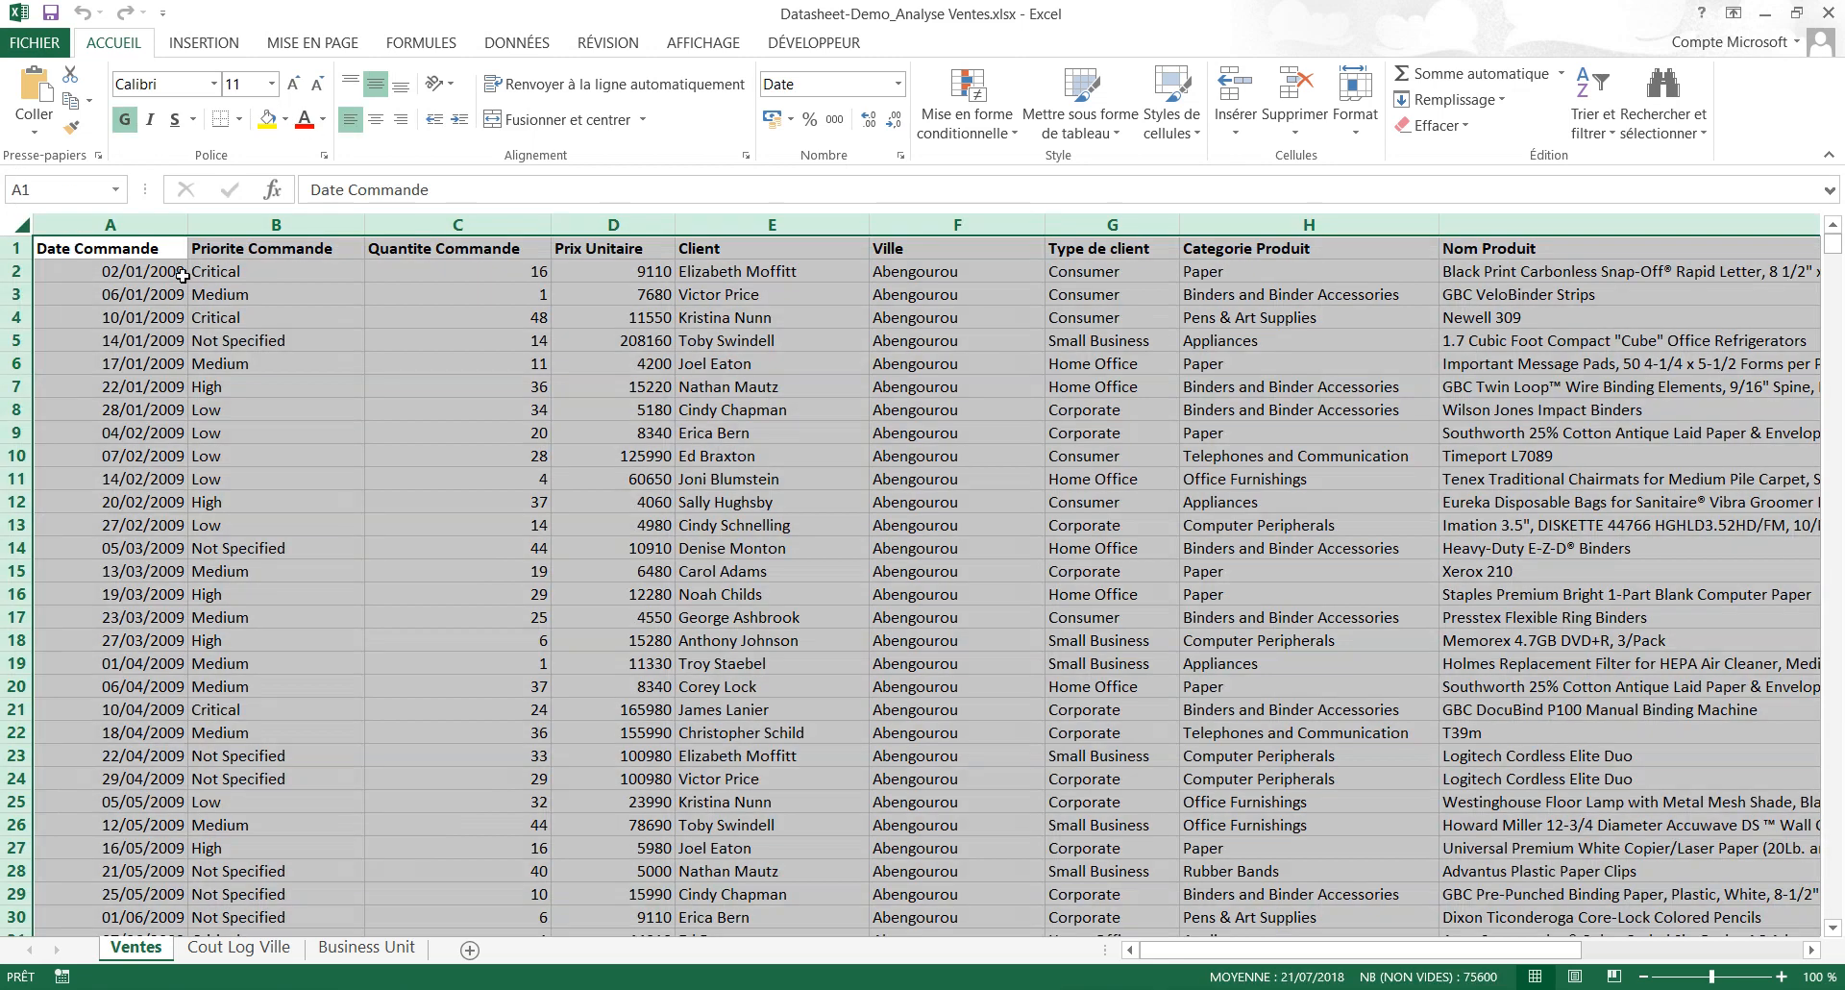
{"action": "left_click", "coordinate": [238, 947]}
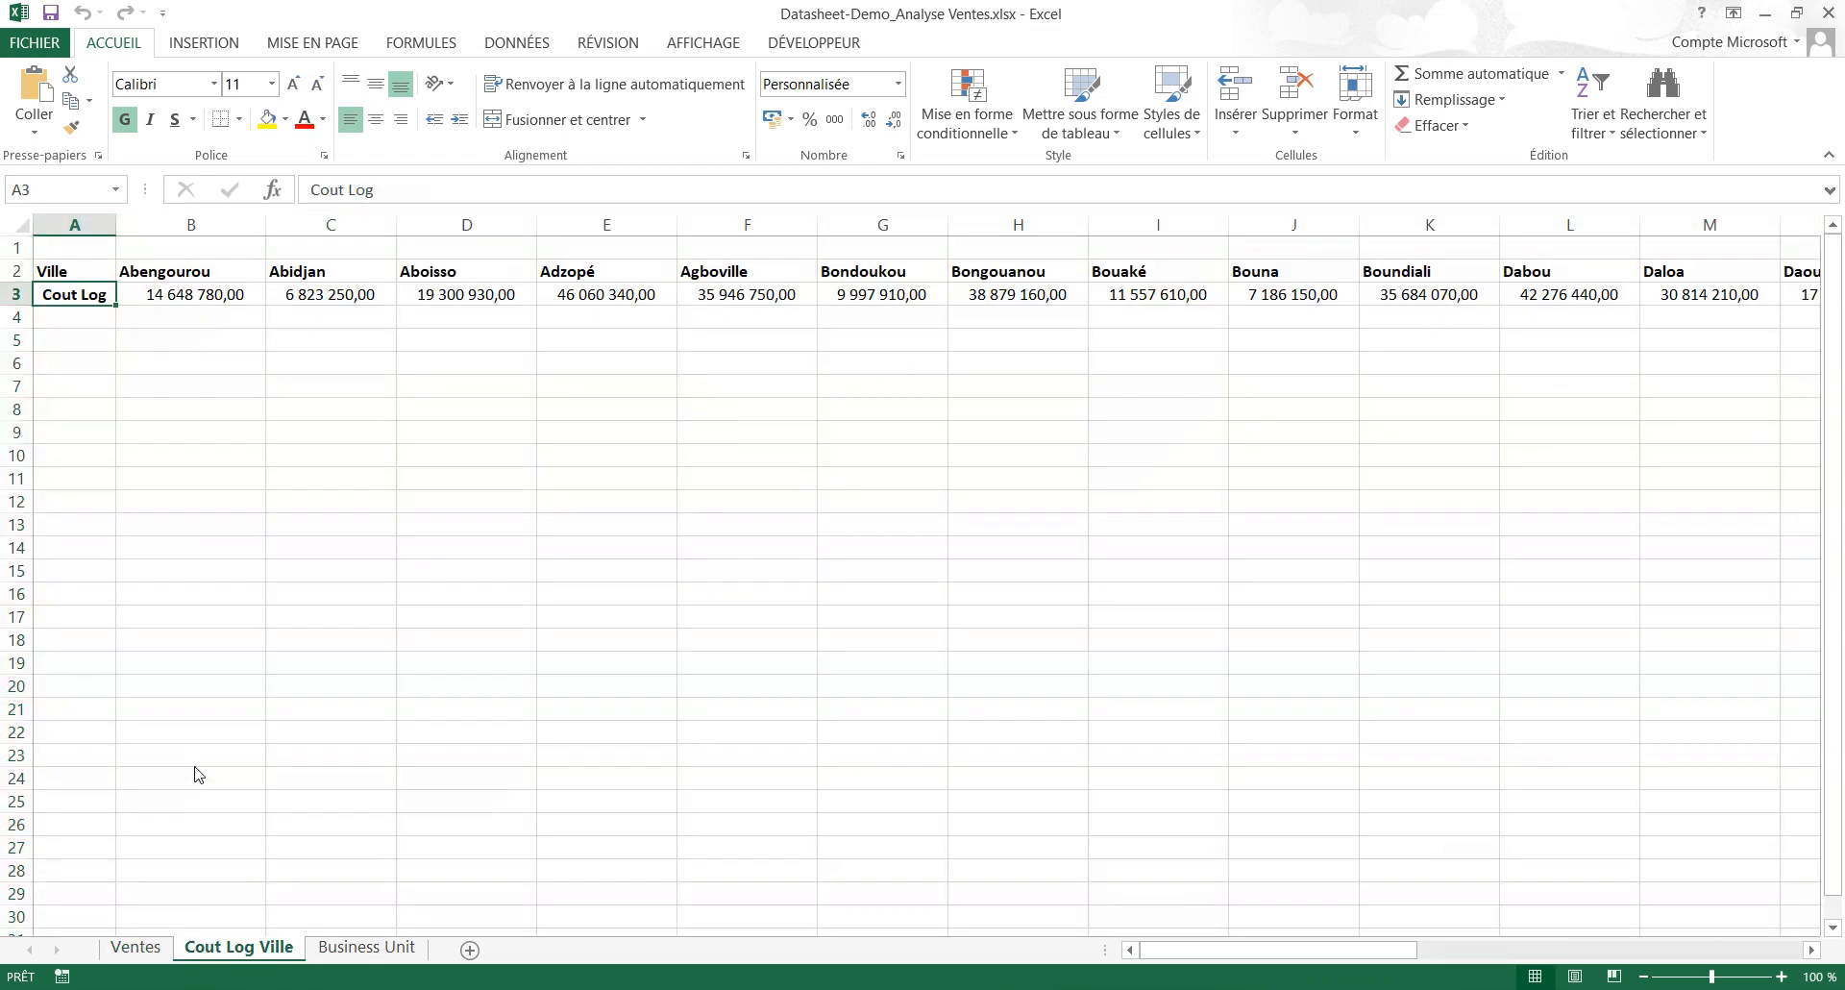
{"action": "key", "text": "ctrl+Page_Down"}
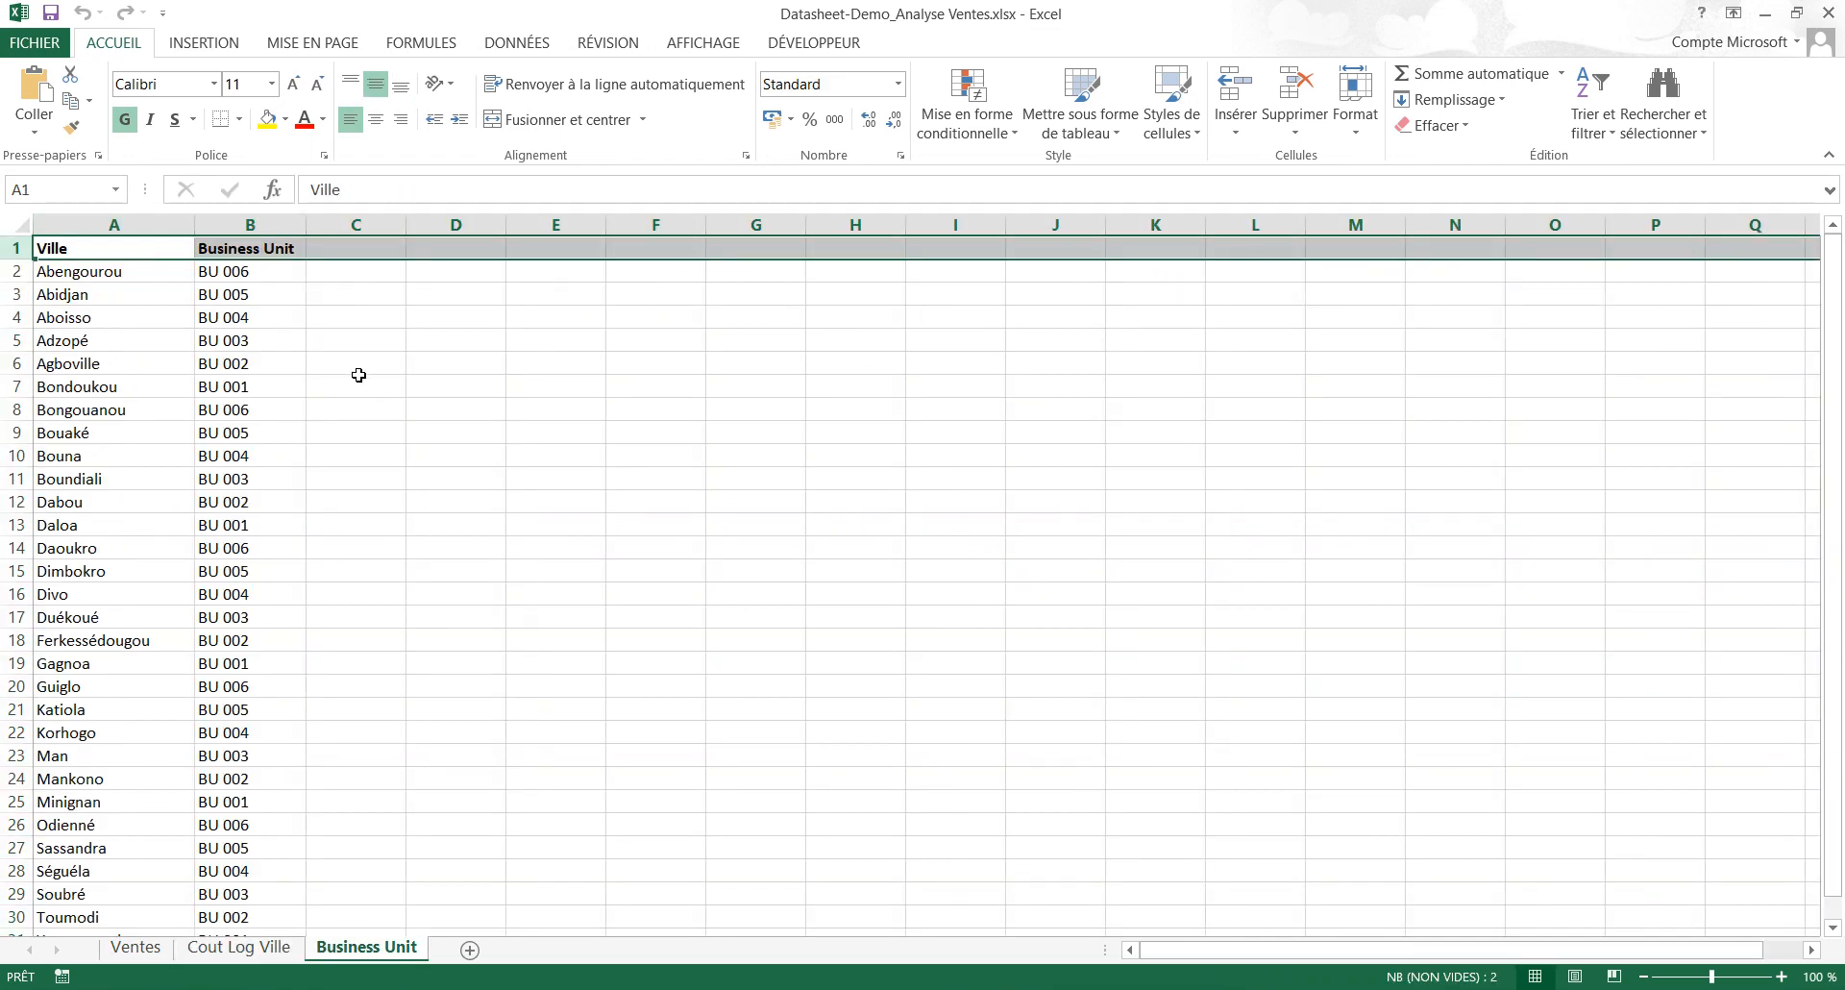
{"action": "key", "text": "ctrl+Page_Up"}
{"action": "key", "text": "ctrl+Page_Up"}
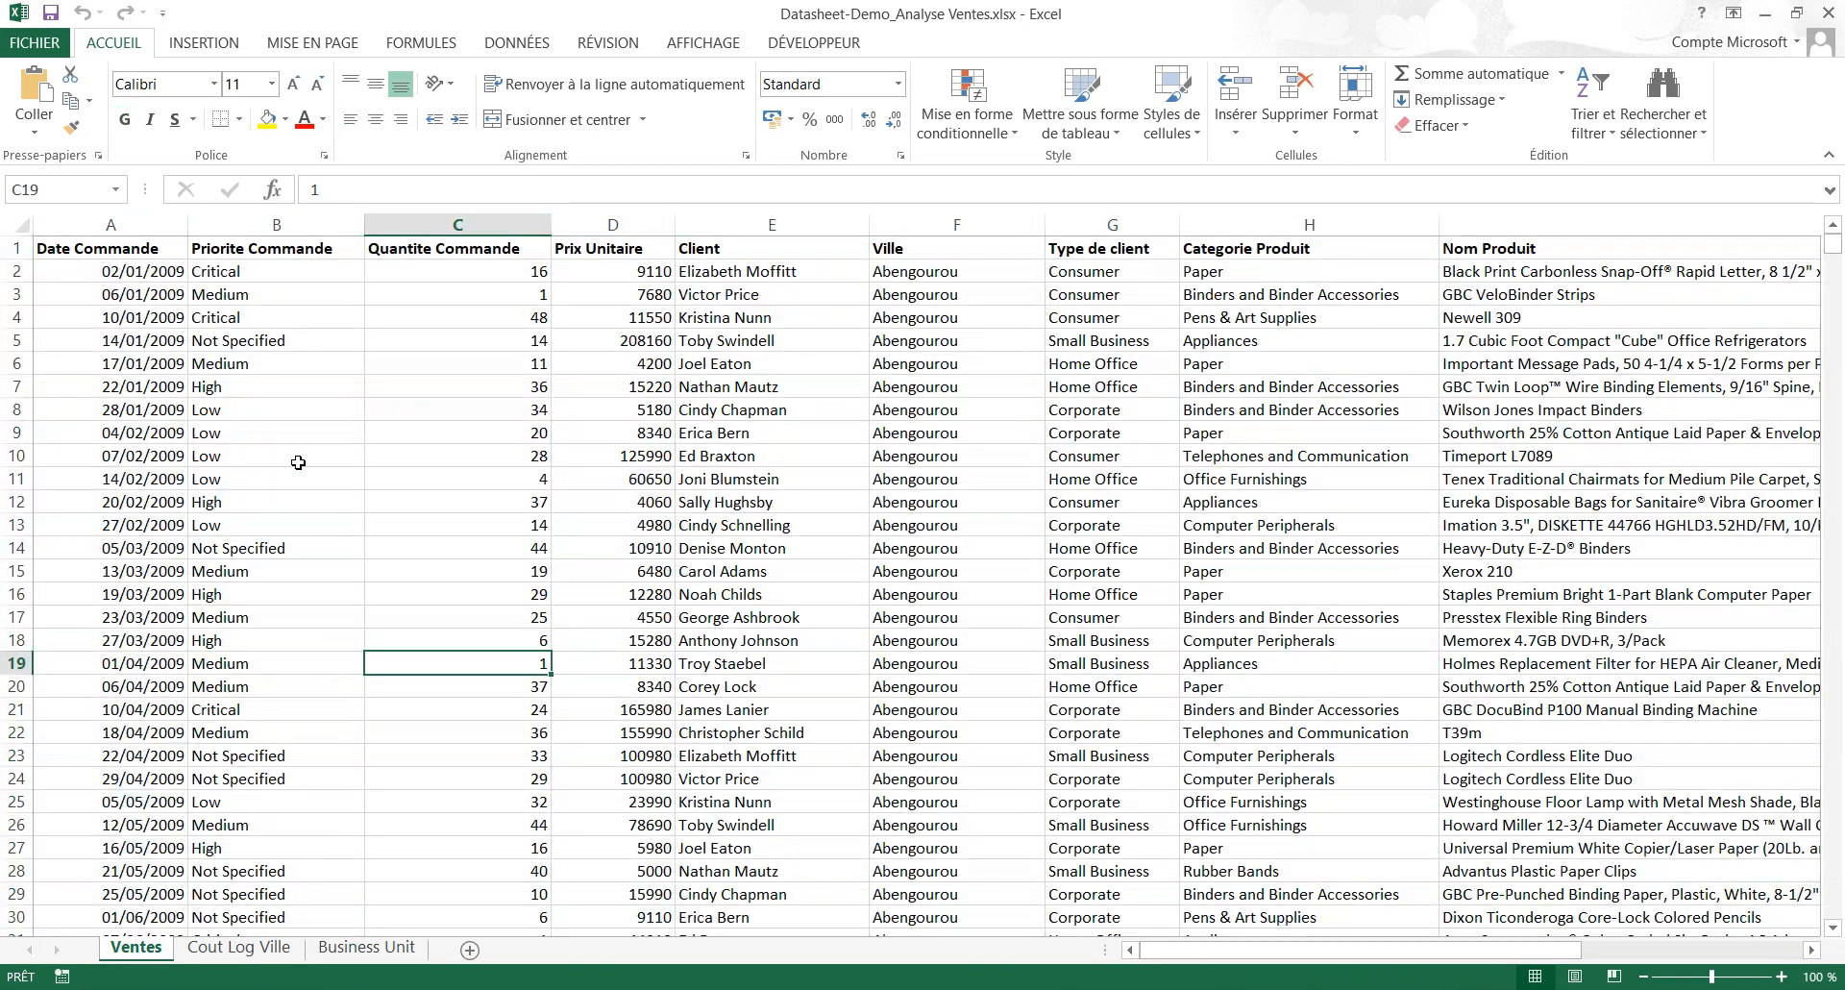
- Go through the Ventes column headers from Date Commande to Nom Produit and return to cell A1
{"action": "key", "text": "ctrl+Home"}
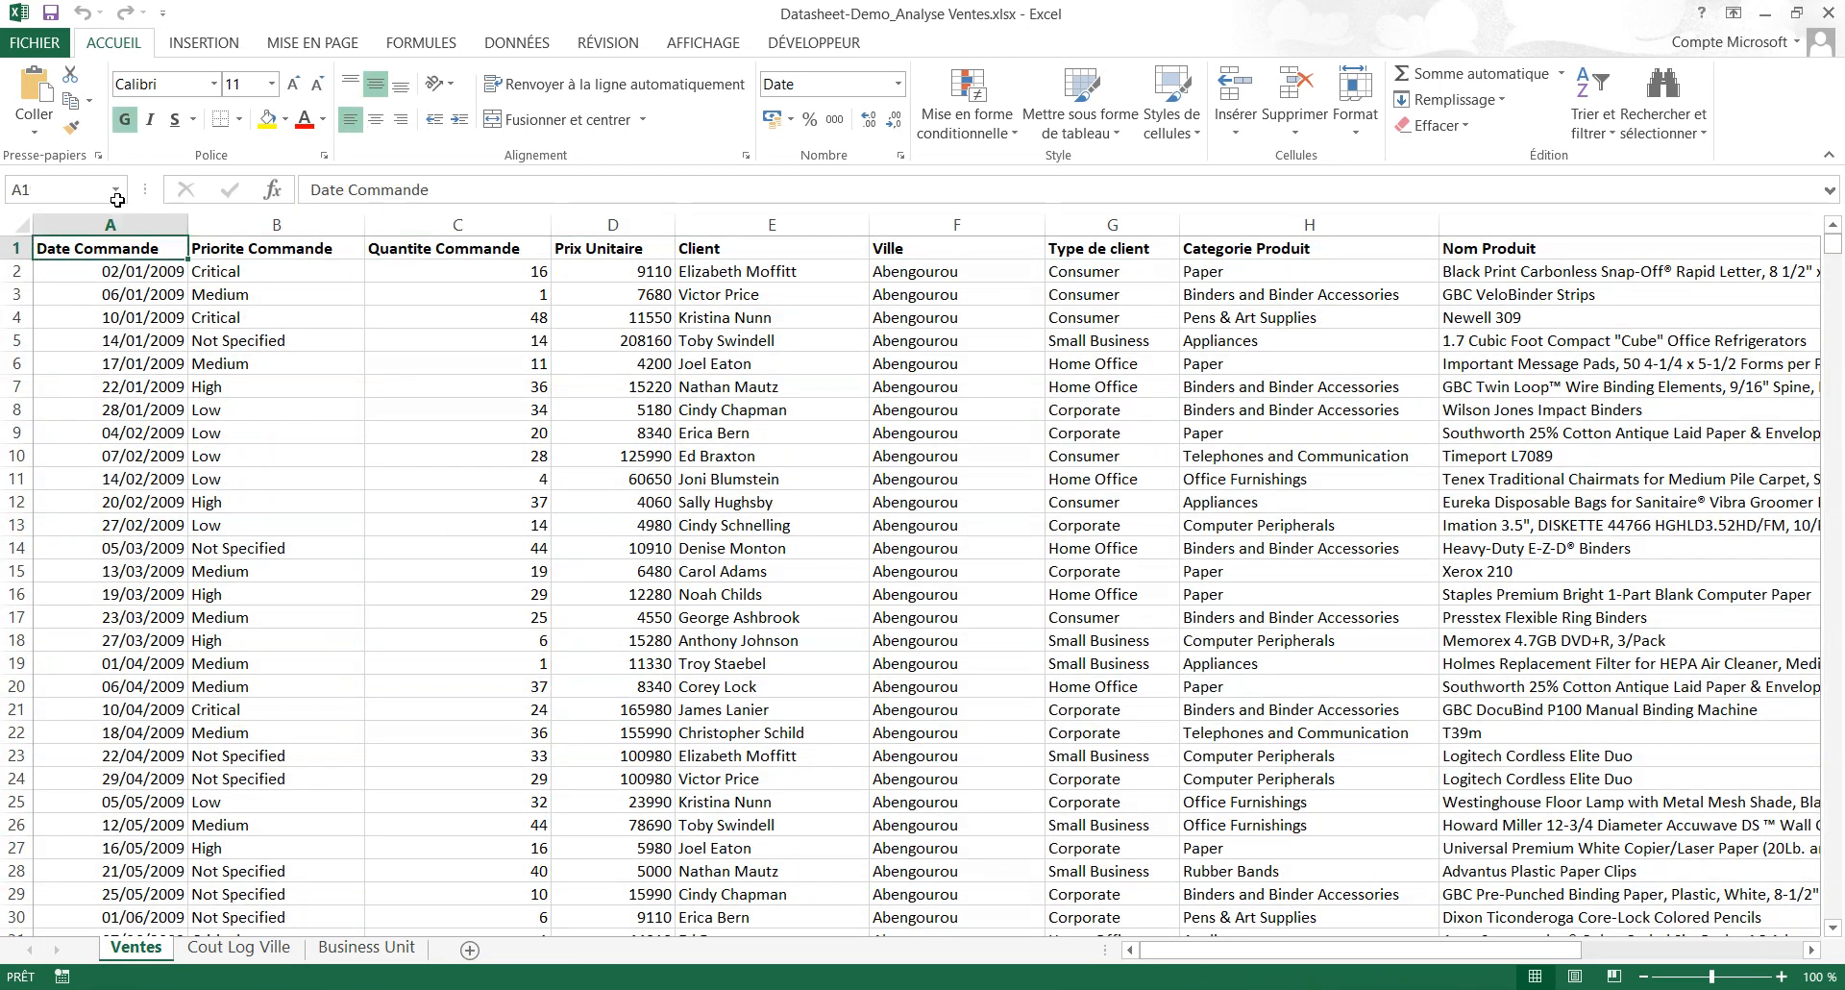
{"action": "key", "text": "Right"}
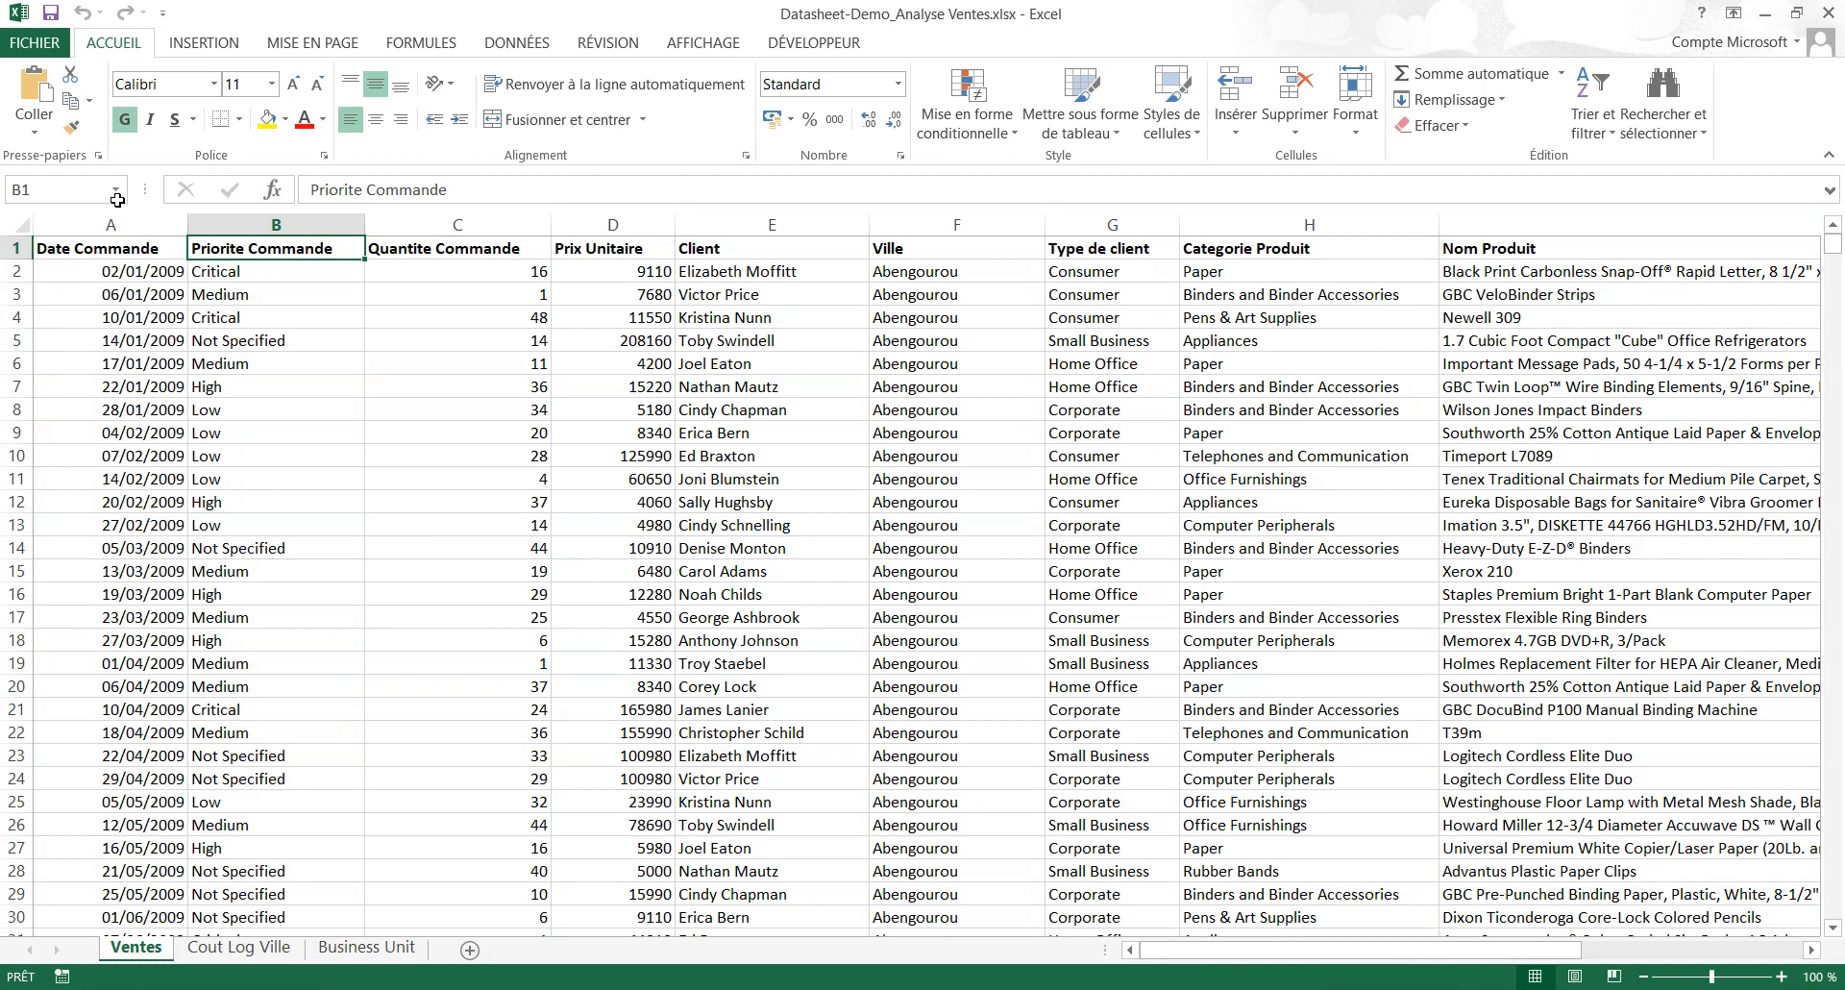
{"action": "key", "text": "Right"}
{"action": "key", "text": "Right"}
{"action": "key", "text": "Right"}
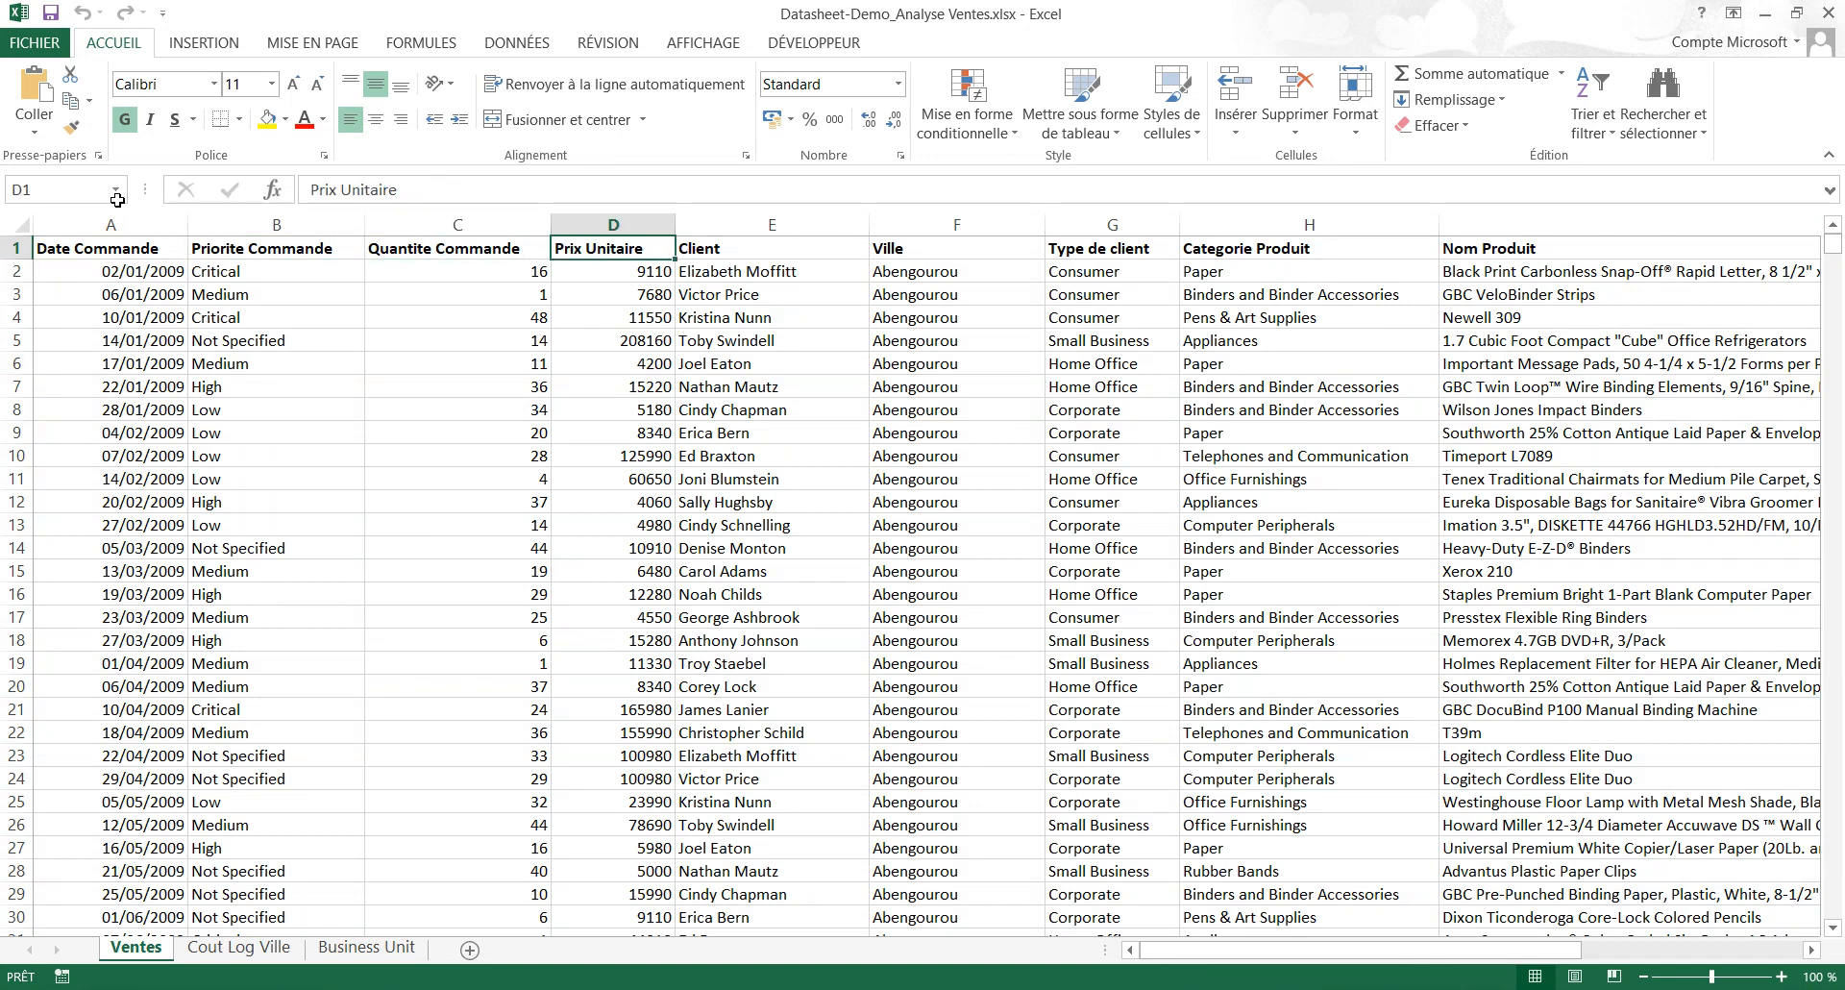
{"action": "key", "text": "Right"}
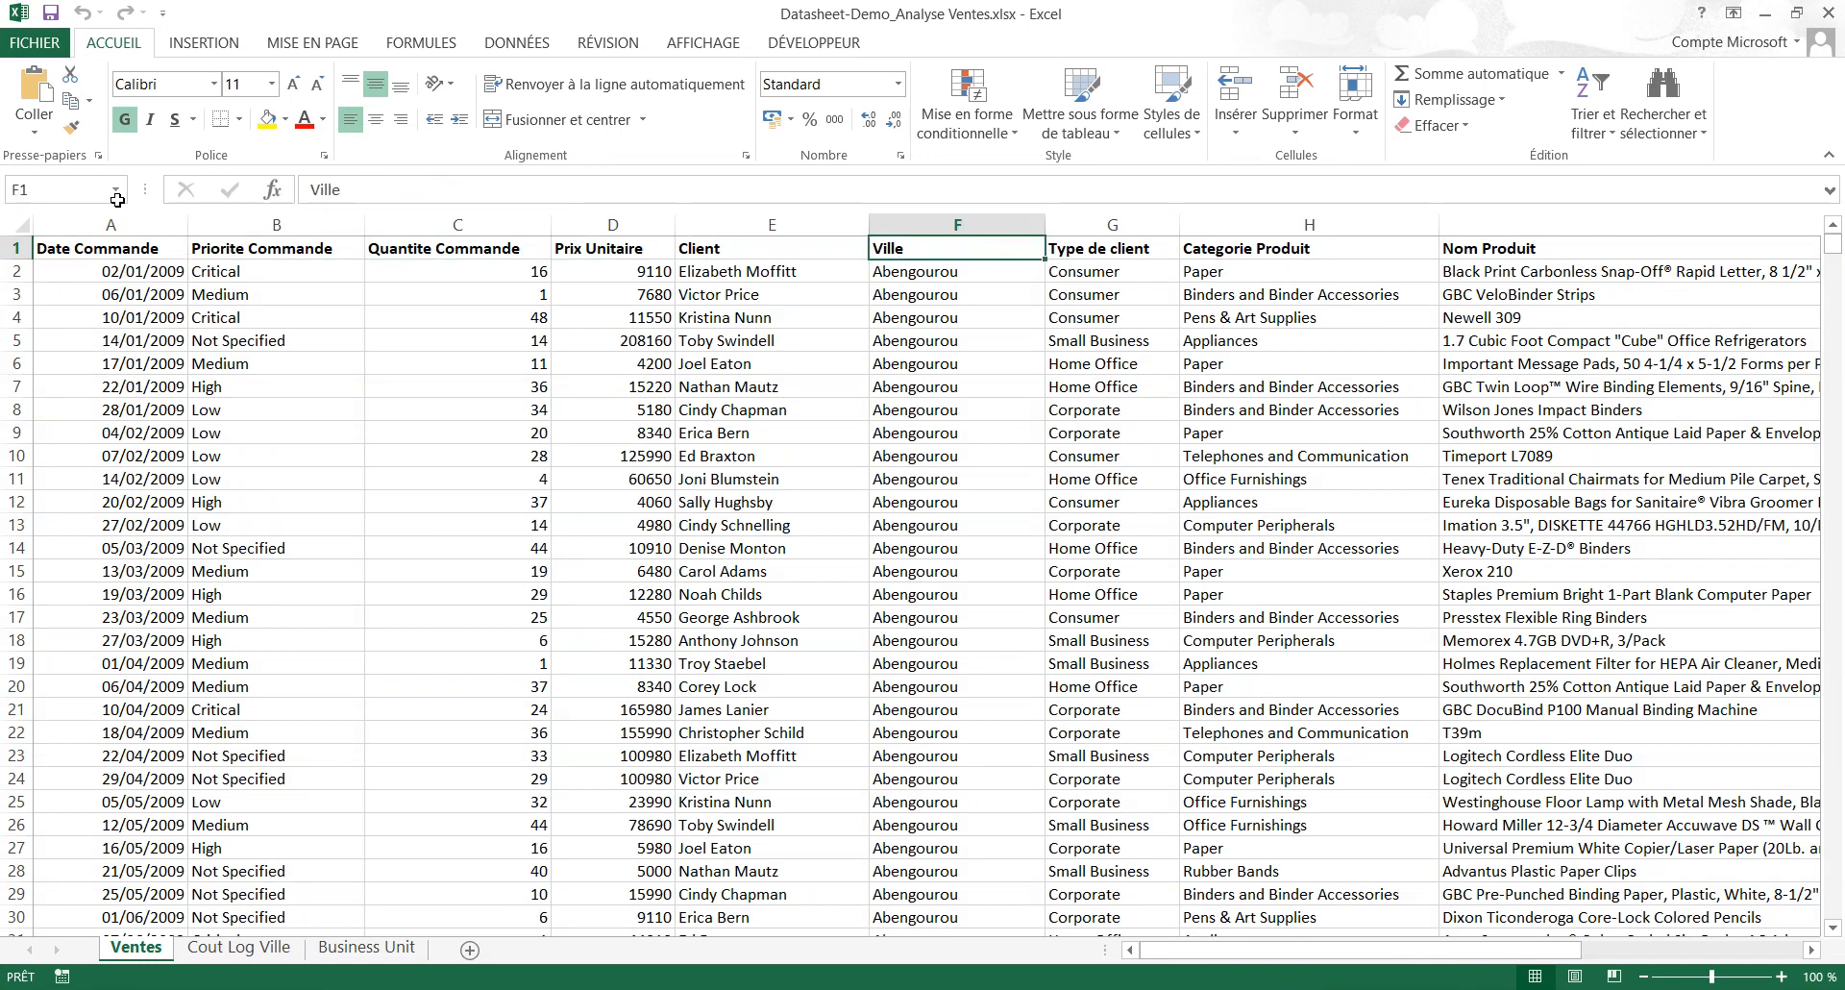
{"action": "key", "text": "Right"}
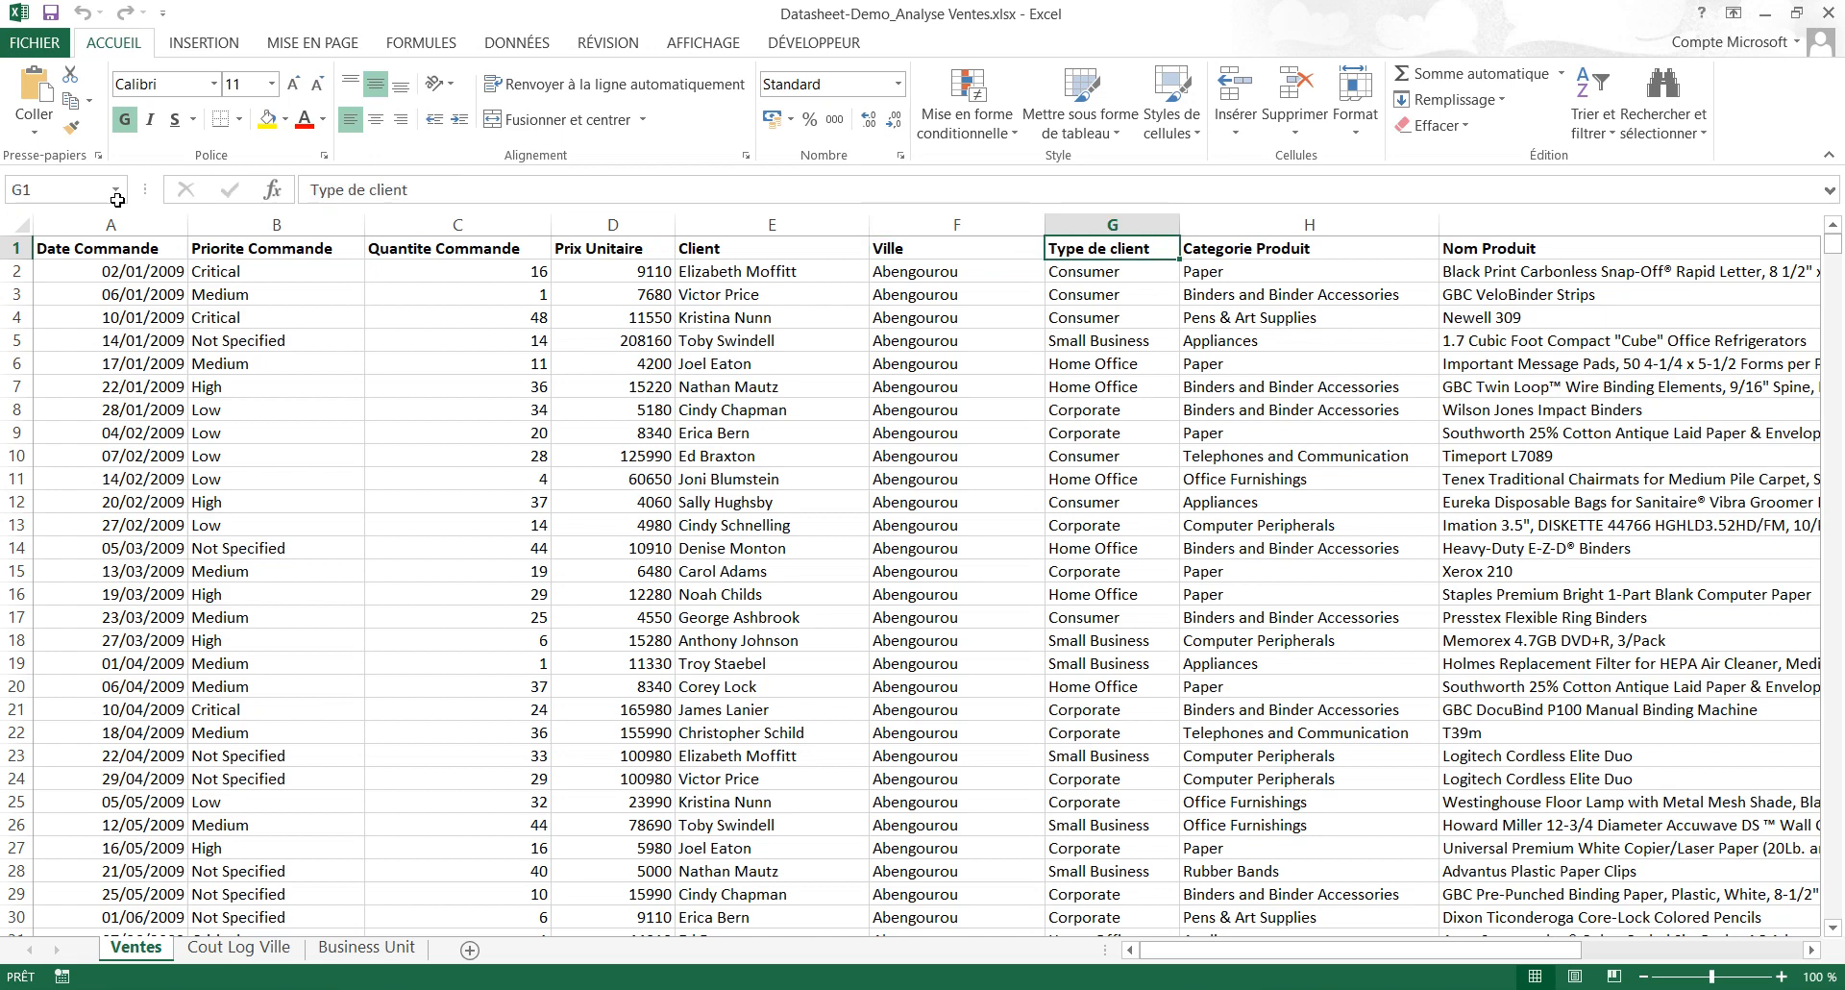
{"action": "key", "text": "Right"}
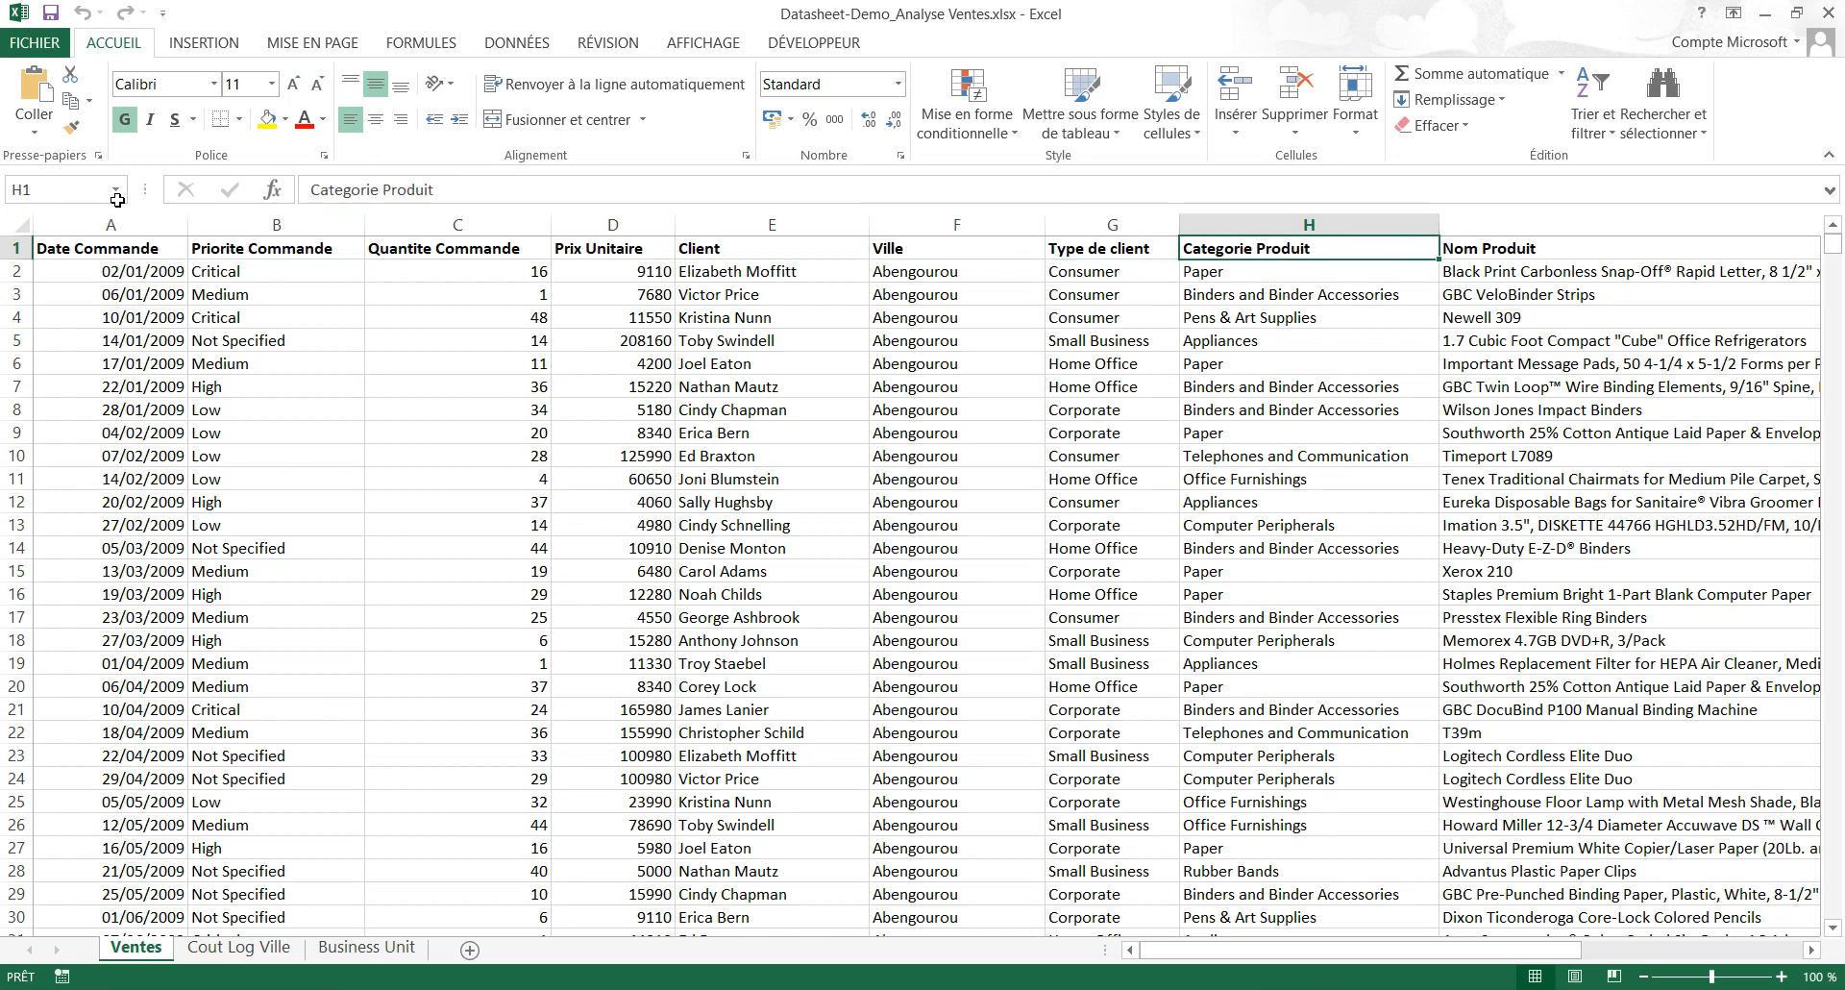
{"action": "key", "text": "Right"}
{"action": "key", "text": "Left"}
{"action": "key", "text": "Left"}
{"action": "key", "text": "Left"}
{"action": "key", "text": "Left"}
{"action": "key", "text": "Left"}
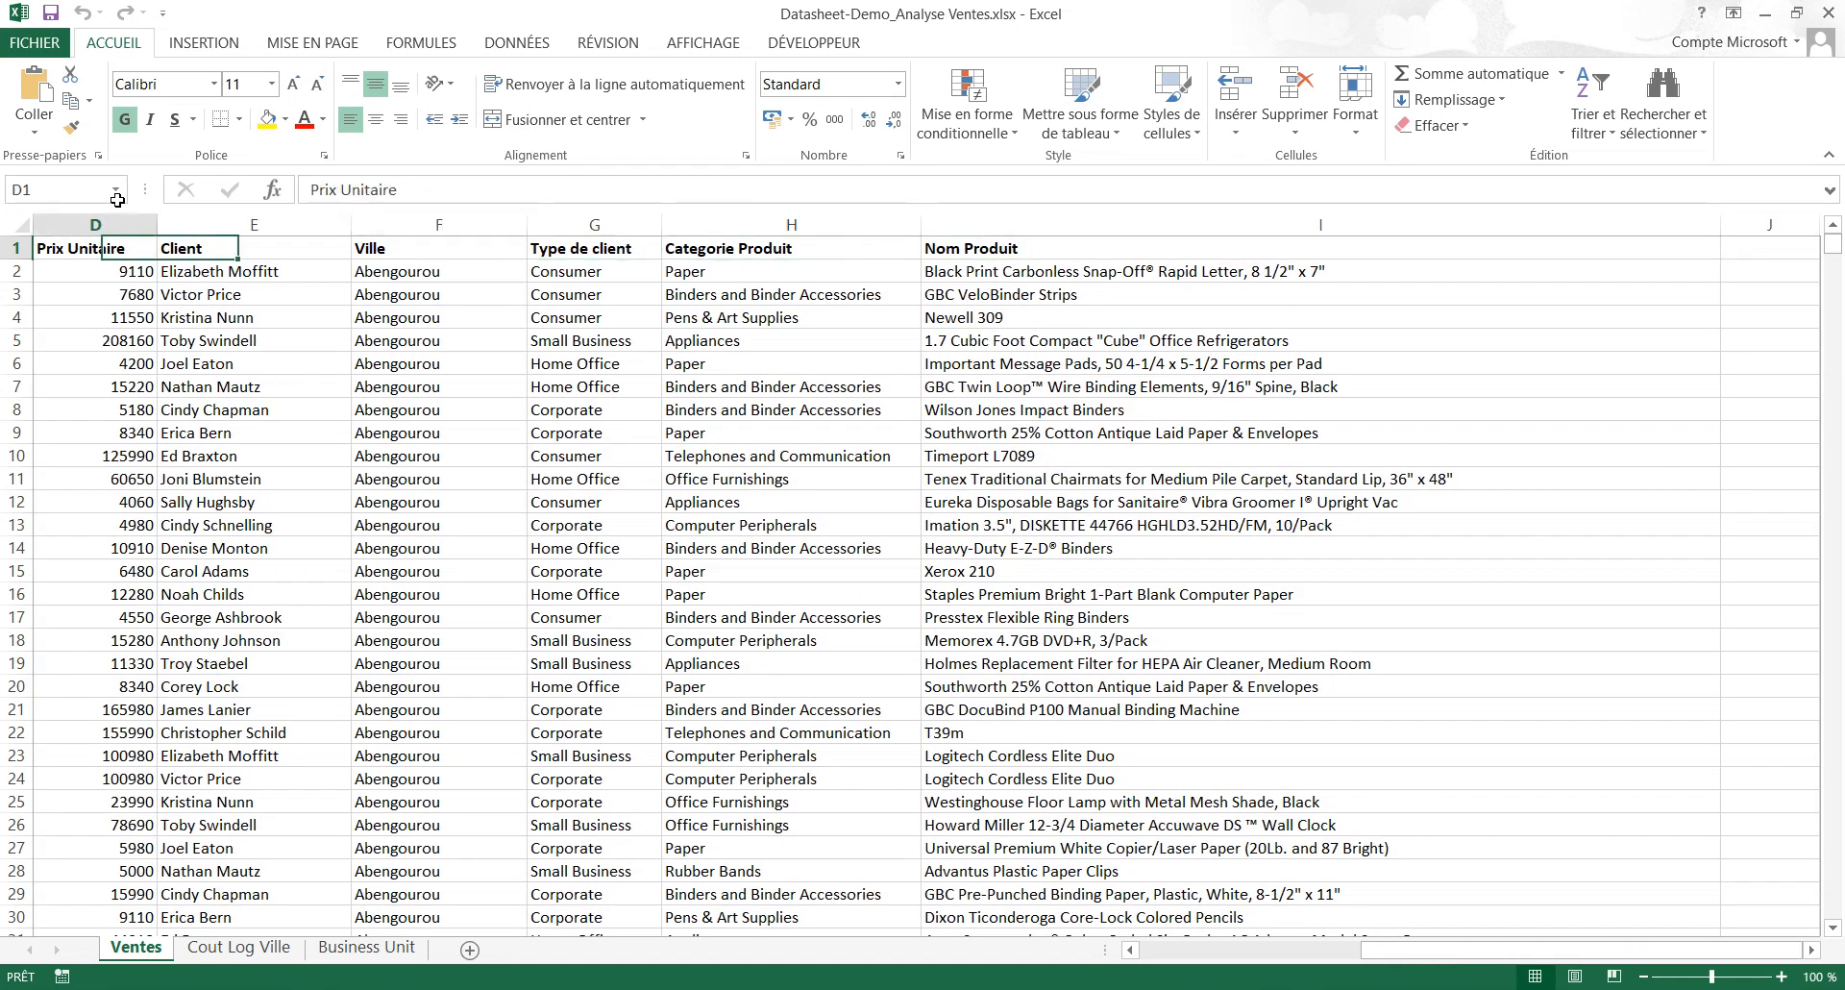
{"action": "key", "text": "ctrl+Home"}
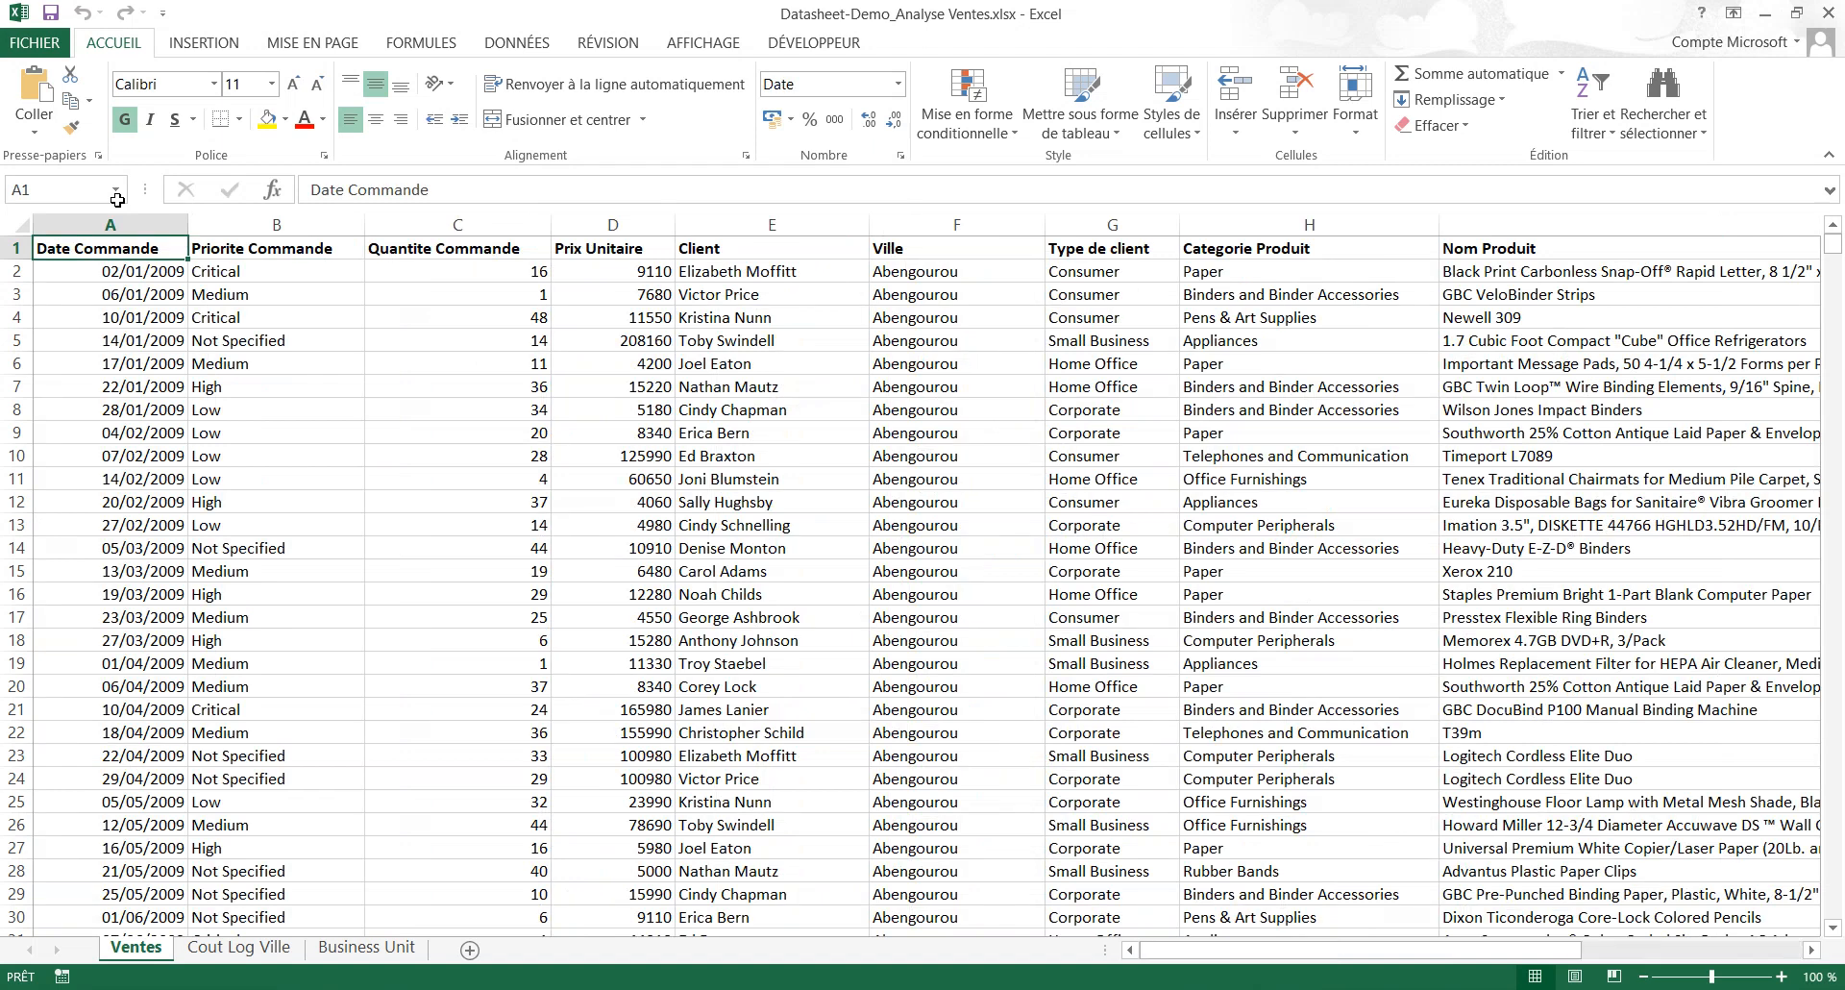
- Show the Cout Log Ville sheet, go through the first city headers up to Agboville and return to the Ville header in A2
{"action": "key", "text": "ctrl+Page_Down"}
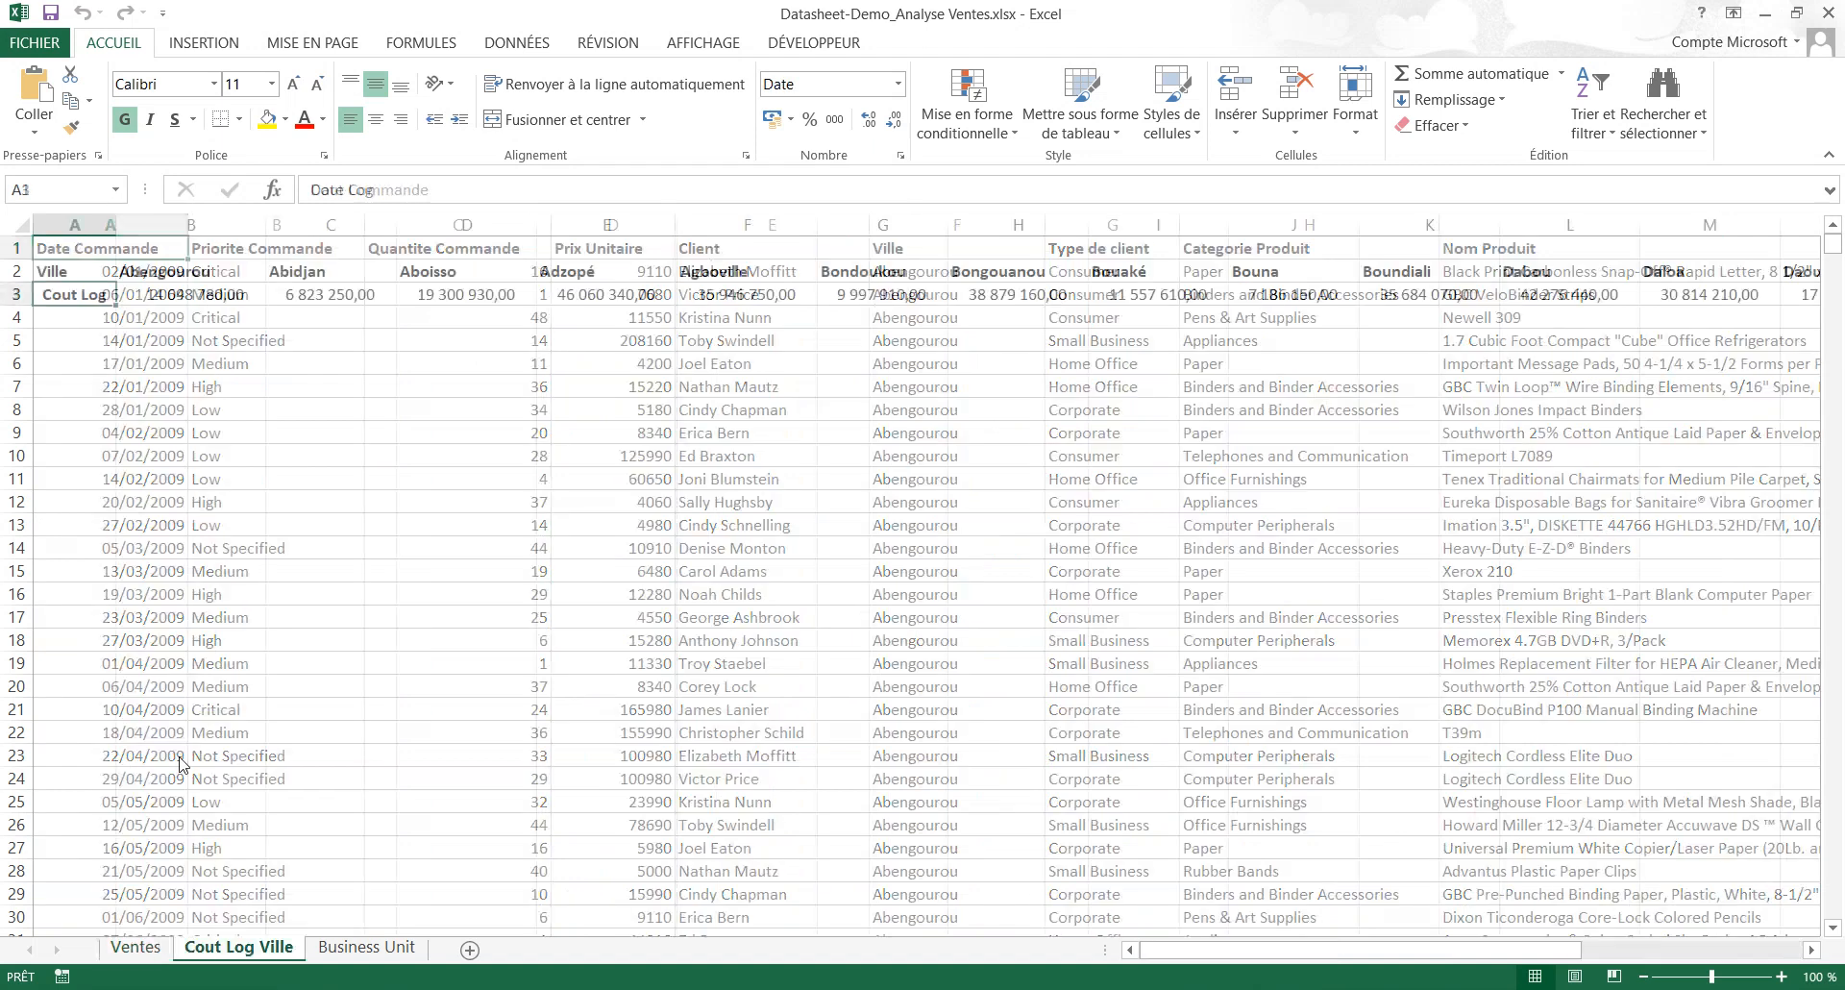
{"action": "key", "text": "Up"}
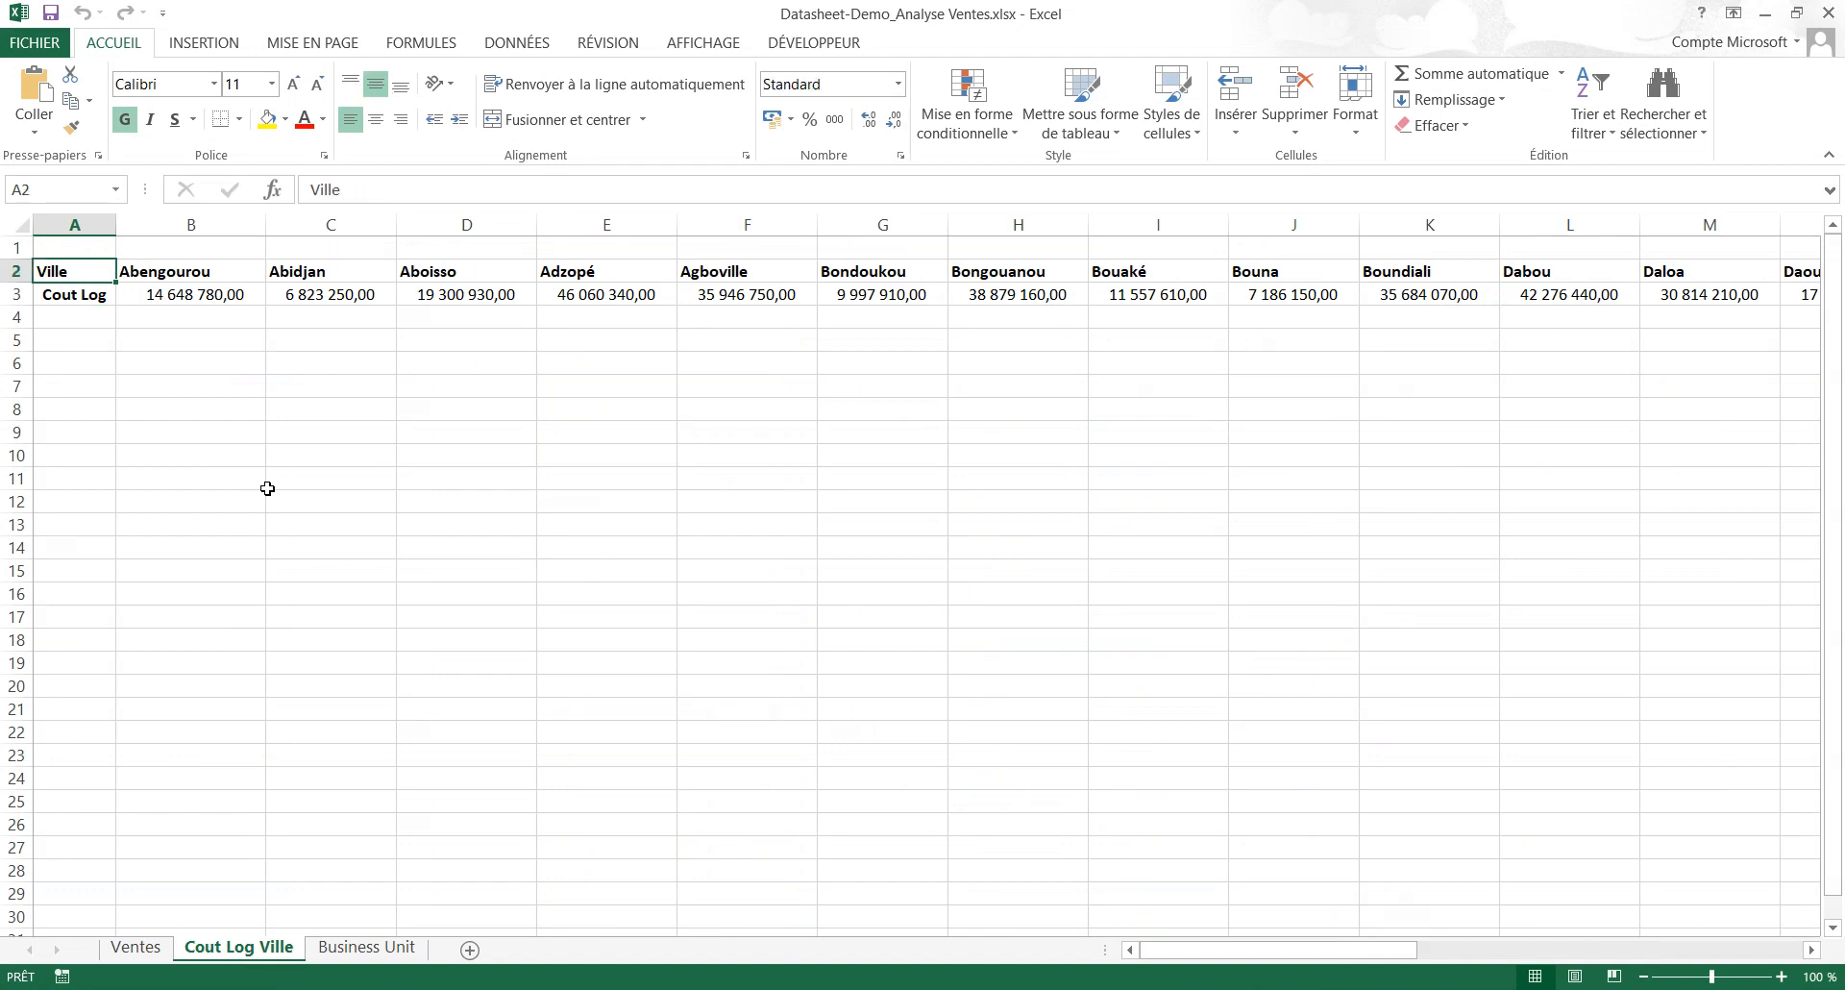
{"action": "key", "text": "Right"}
{"action": "key", "text": "Right"}
{"action": "key", "text": "Right"}
{"action": "key", "text": "Right"}
{"action": "key", "text": "Right"}
{"action": "key", "text": "Right"}
{"action": "key", "text": "Left"}
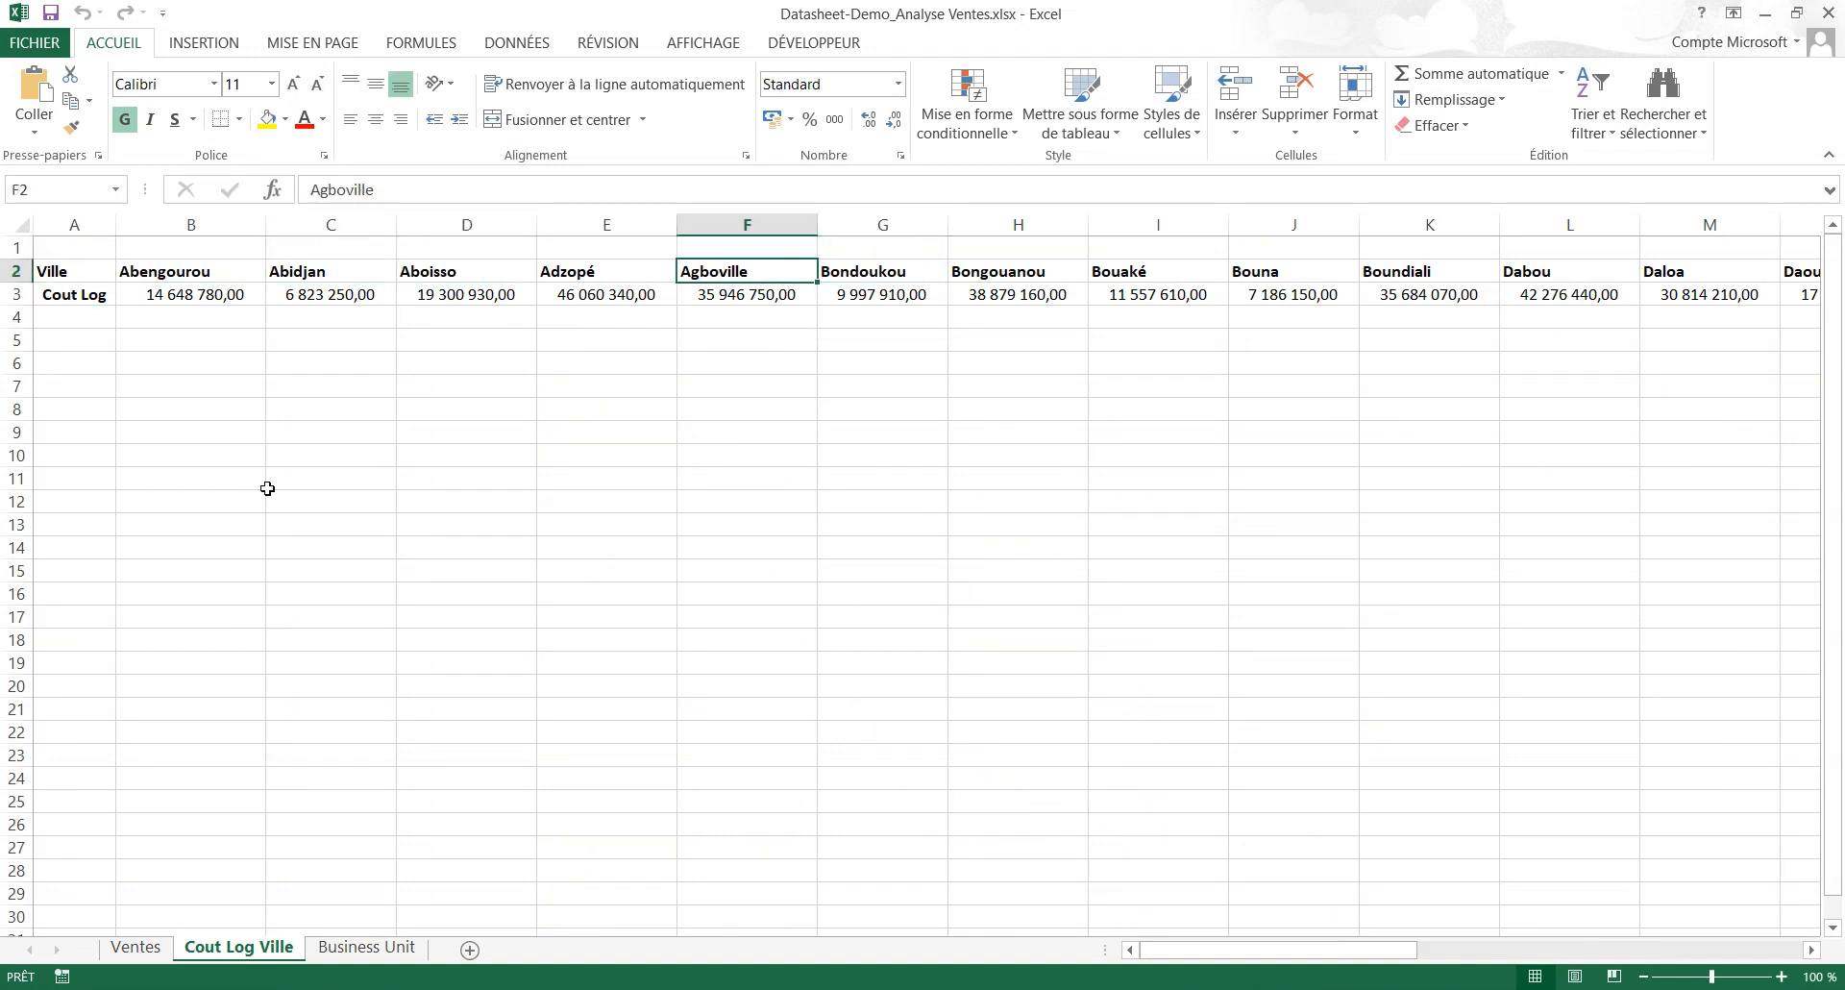
{"action": "key", "text": "Home"}
{"action": "key", "text": "Down"}
{"action": "key", "text": "Up"}
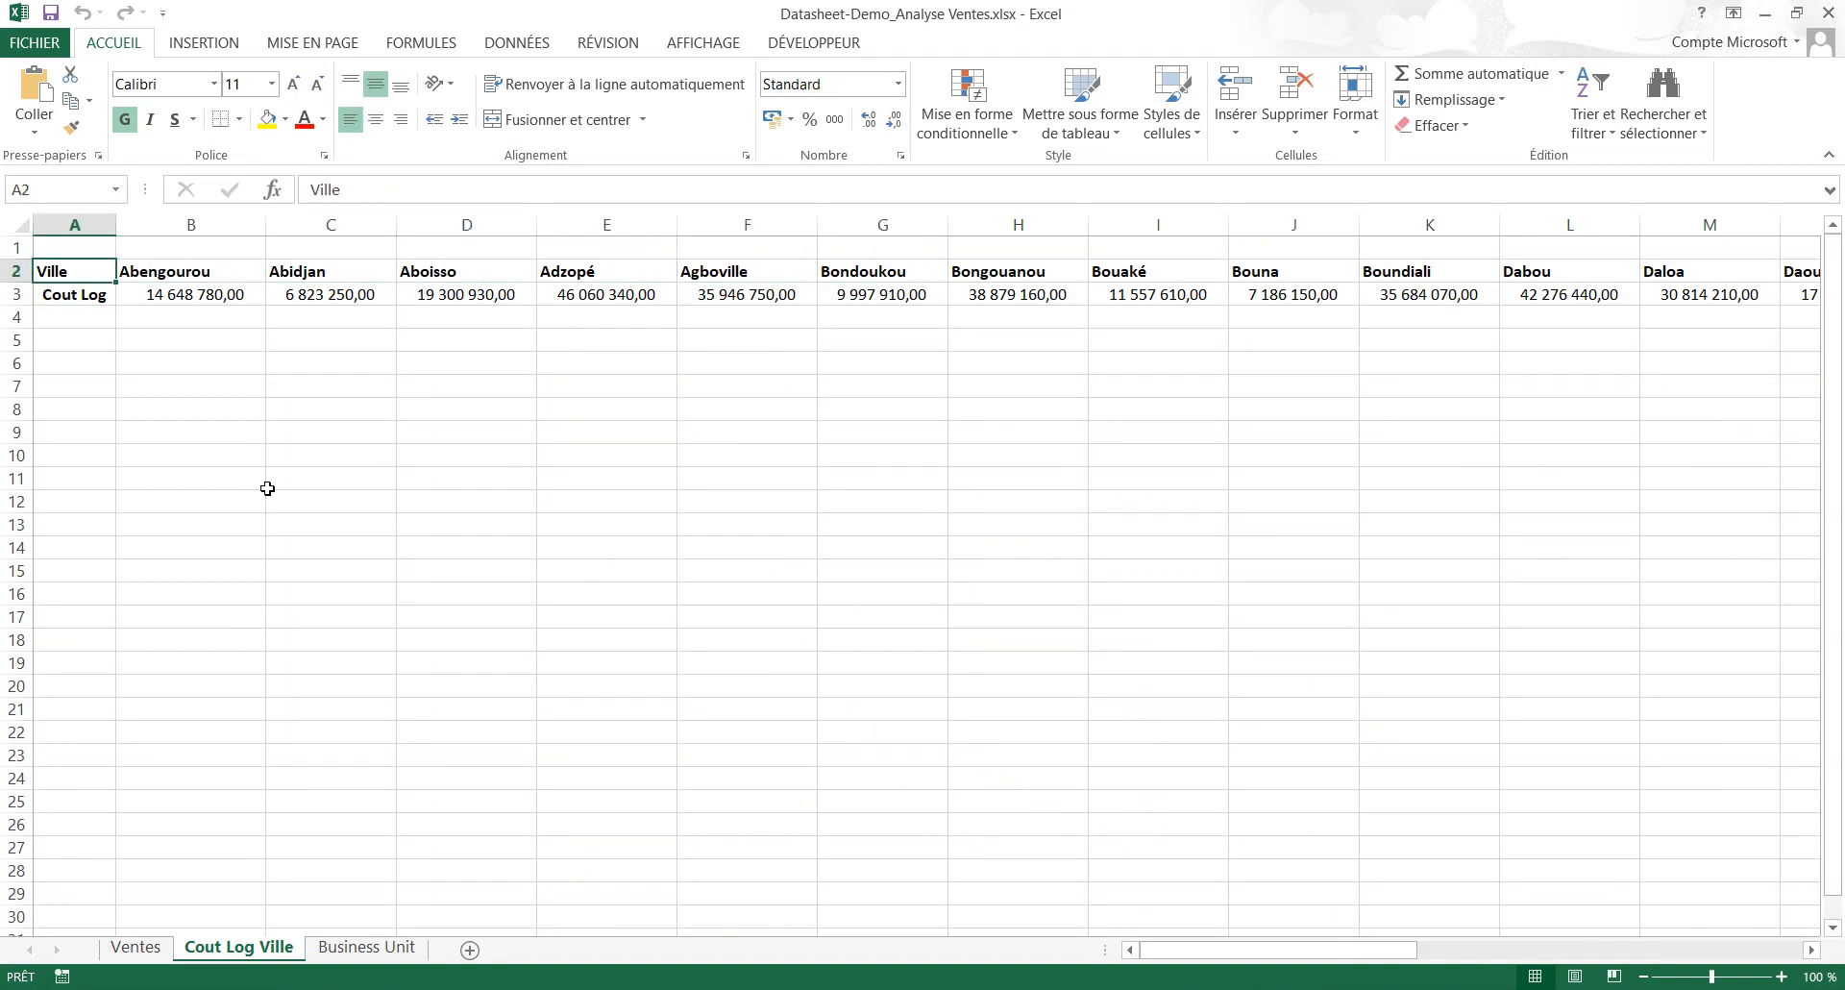
- Go across the city headers in row 2 as far as Man, come back to column A and check the Cout Log row label
{"action": "key", "text": "Right"}
{"action": "key", "text": "Right"}
{"action": "key", "text": "Right"}
{"action": "key", "text": "Right"}
{"action": "key", "text": "Right"}
{"action": "key", "text": "Right"}
{"action": "key", "text": "Right"}
{"action": "key", "text": "Right"}
{"action": "key", "text": "Right"}
{"action": "key", "text": "Right"}
{"action": "key", "text": "Right"}
{"action": "key", "text": "Right"}
{"action": "key", "text": "Right"}
{"action": "key", "text": "Right"}
{"action": "key", "text": "Right"}
{"action": "key", "text": "Right"}
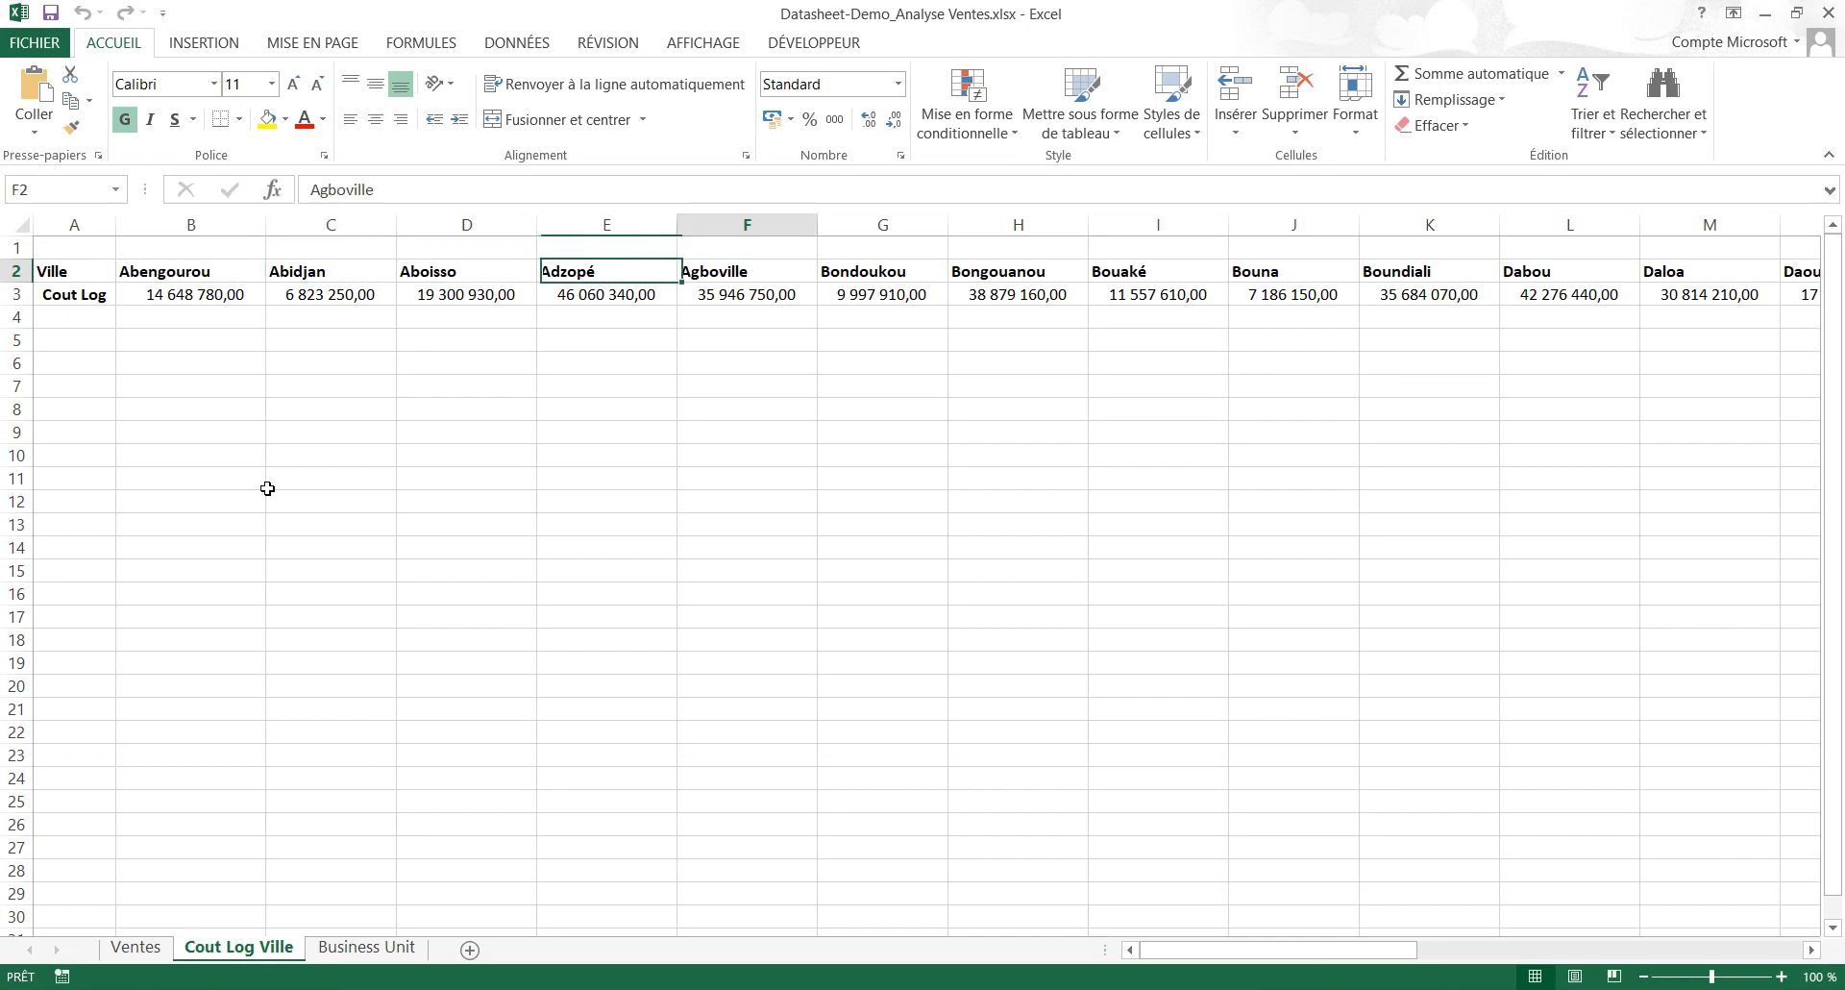
{"action": "key", "text": "Right"}
{"action": "key", "text": "Right"}
{"action": "key", "text": "Right"}
{"action": "key", "text": "Right"}
{"action": "key", "text": "Right"}
{"action": "key", "text": "Right"}
{"action": "key", "text": "Right"}
{"action": "key", "text": "Left"}
{"action": "key", "text": "Left"}
{"action": "key", "text": "Left"}
{"action": "key", "text": "Left"}
{"action": "key", "text": "Left"}
{"action": "key", "text": "Left"}
{"action": "key", "text": "Left"}
{"action": "key", "text": "Left"}
{"action": "key", "text": "Left"}
{"action": "key", "text": "Left"}
{"action": "key", "text": "Left"}
{"action": "key", "text": "Left"}
{"action": "key", "text": "Left"}
{"action": "key", "text": "Left"}
{"action": "key", "text": "Left"}
{"action": "key", "text": "Left"}
{"action": "key", "text": "Left"}
{"action": "key", "text": "Left"}
{"action": "key", "text": "Left"}
{"action": "key", "text": "Left"}
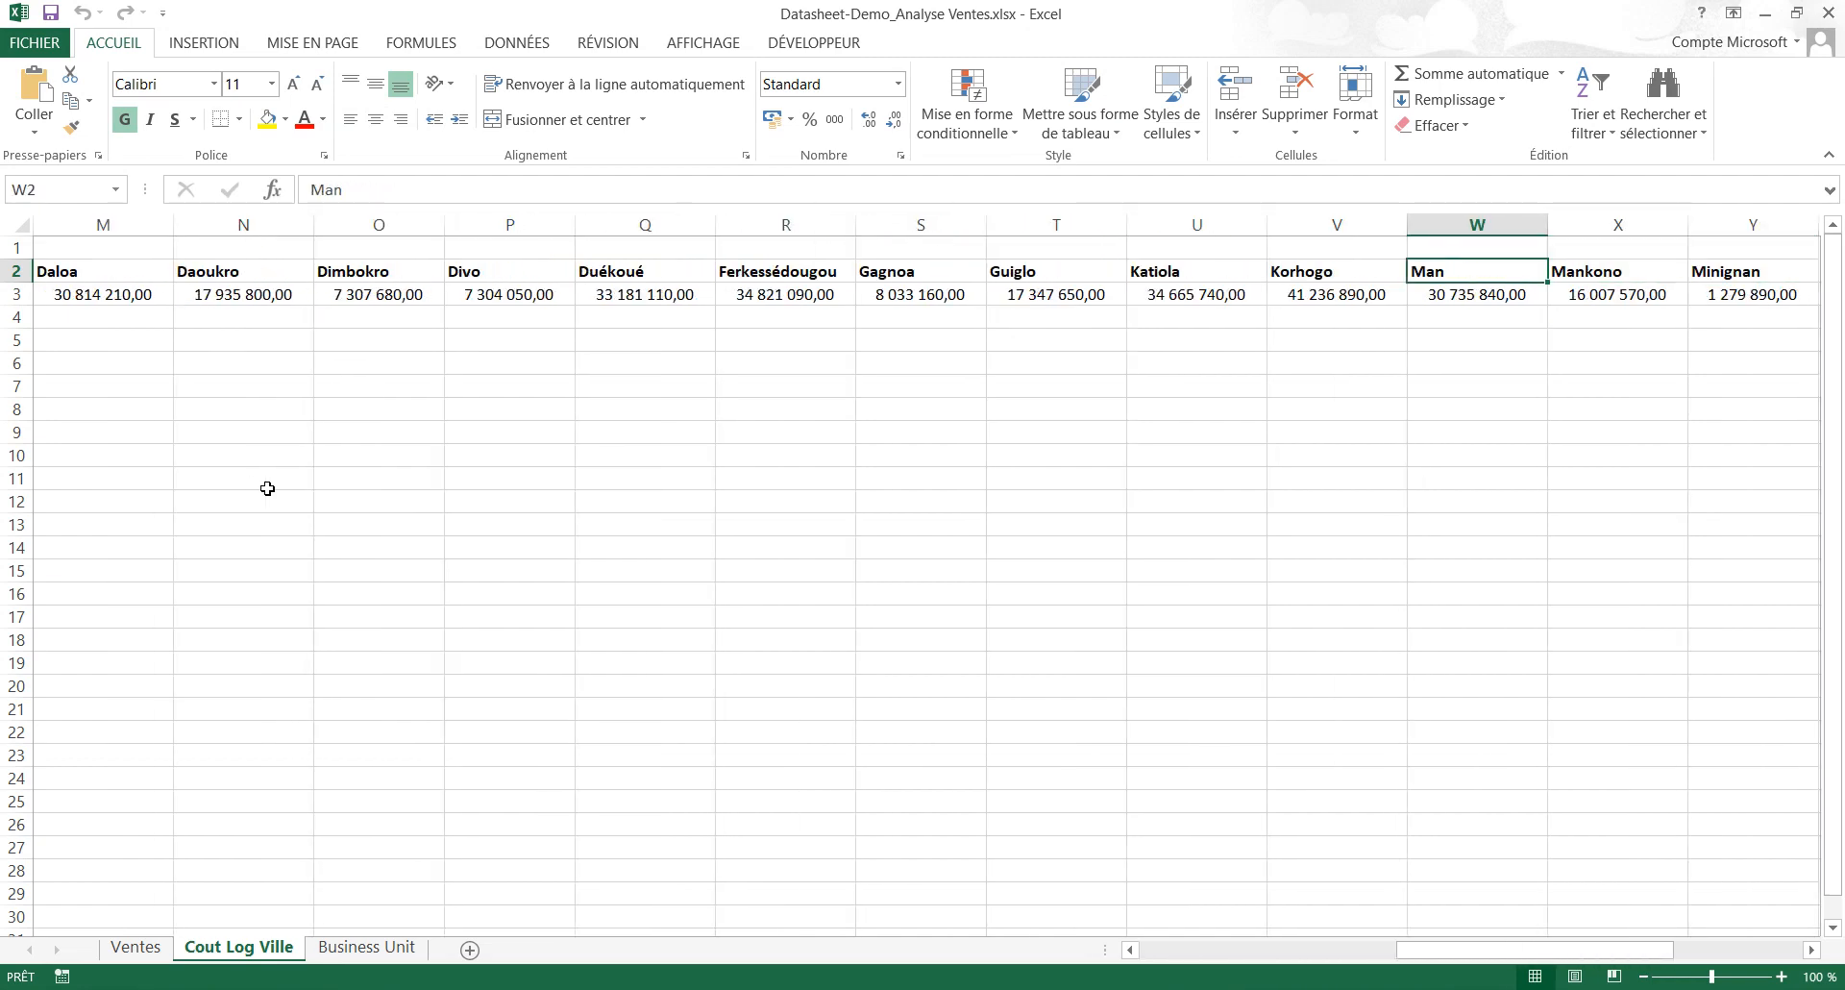
{"action": "key", "text": "Down"}
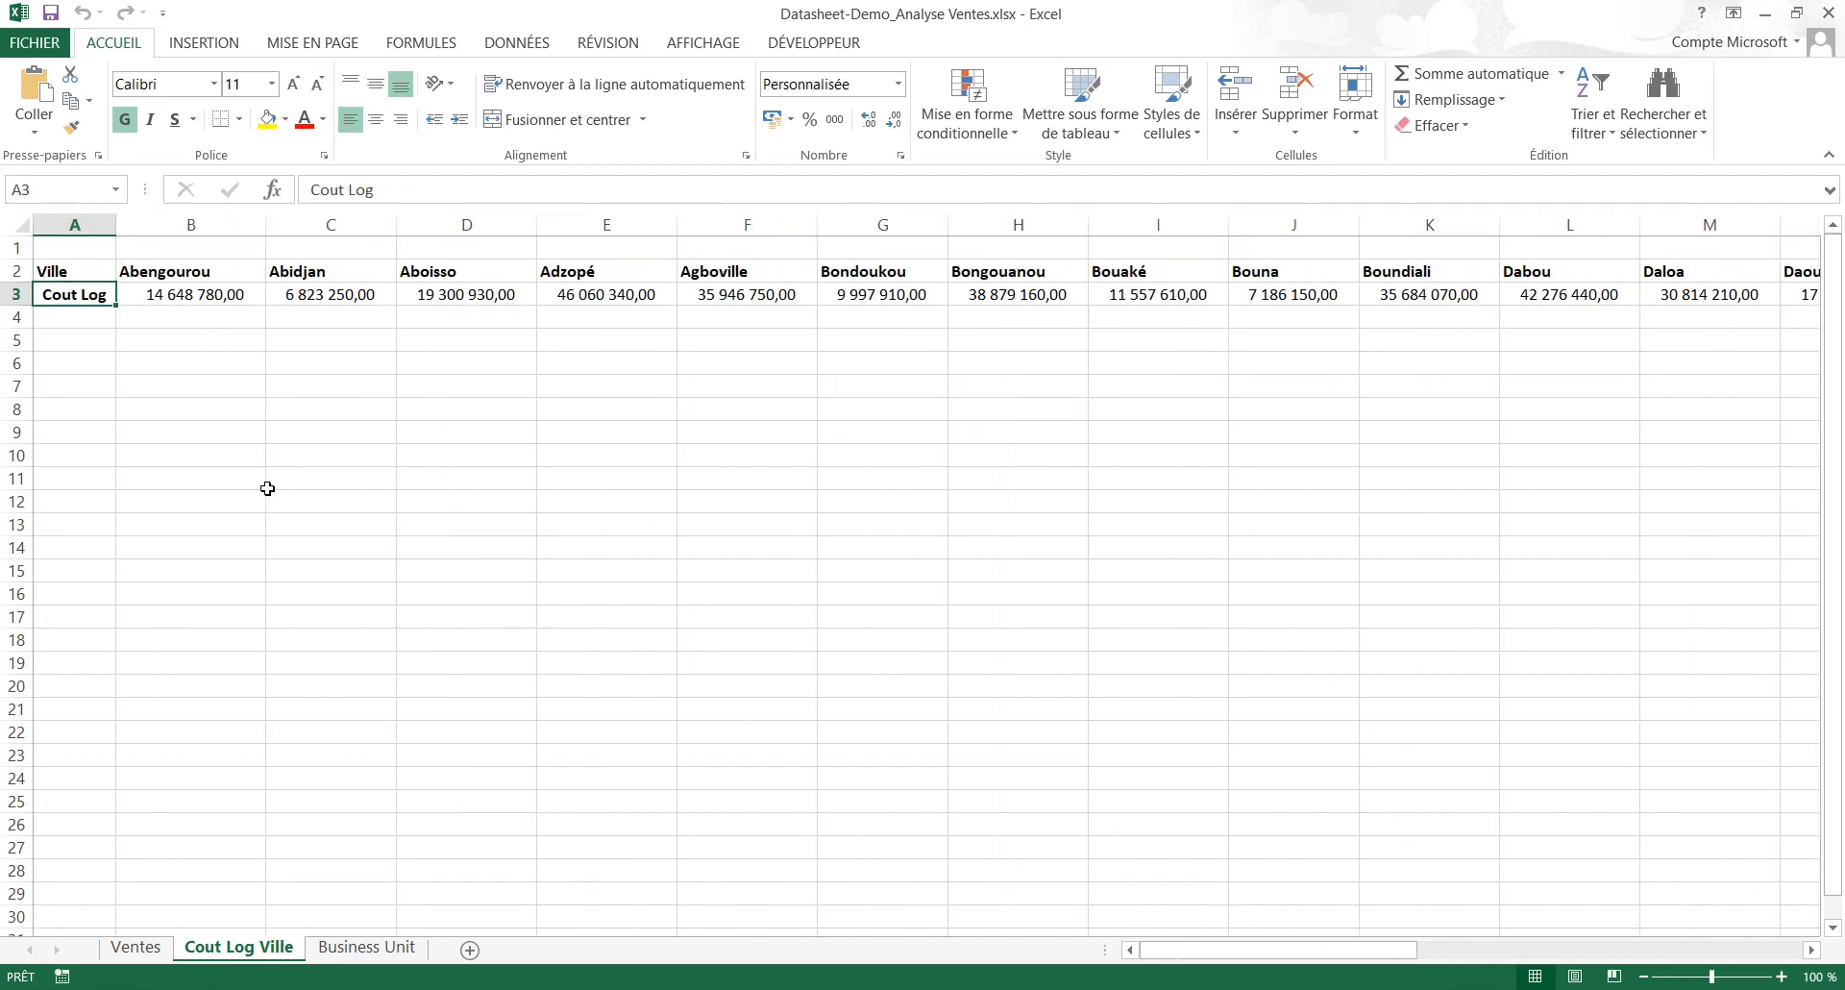
{"action": "key", "text": "Up"}
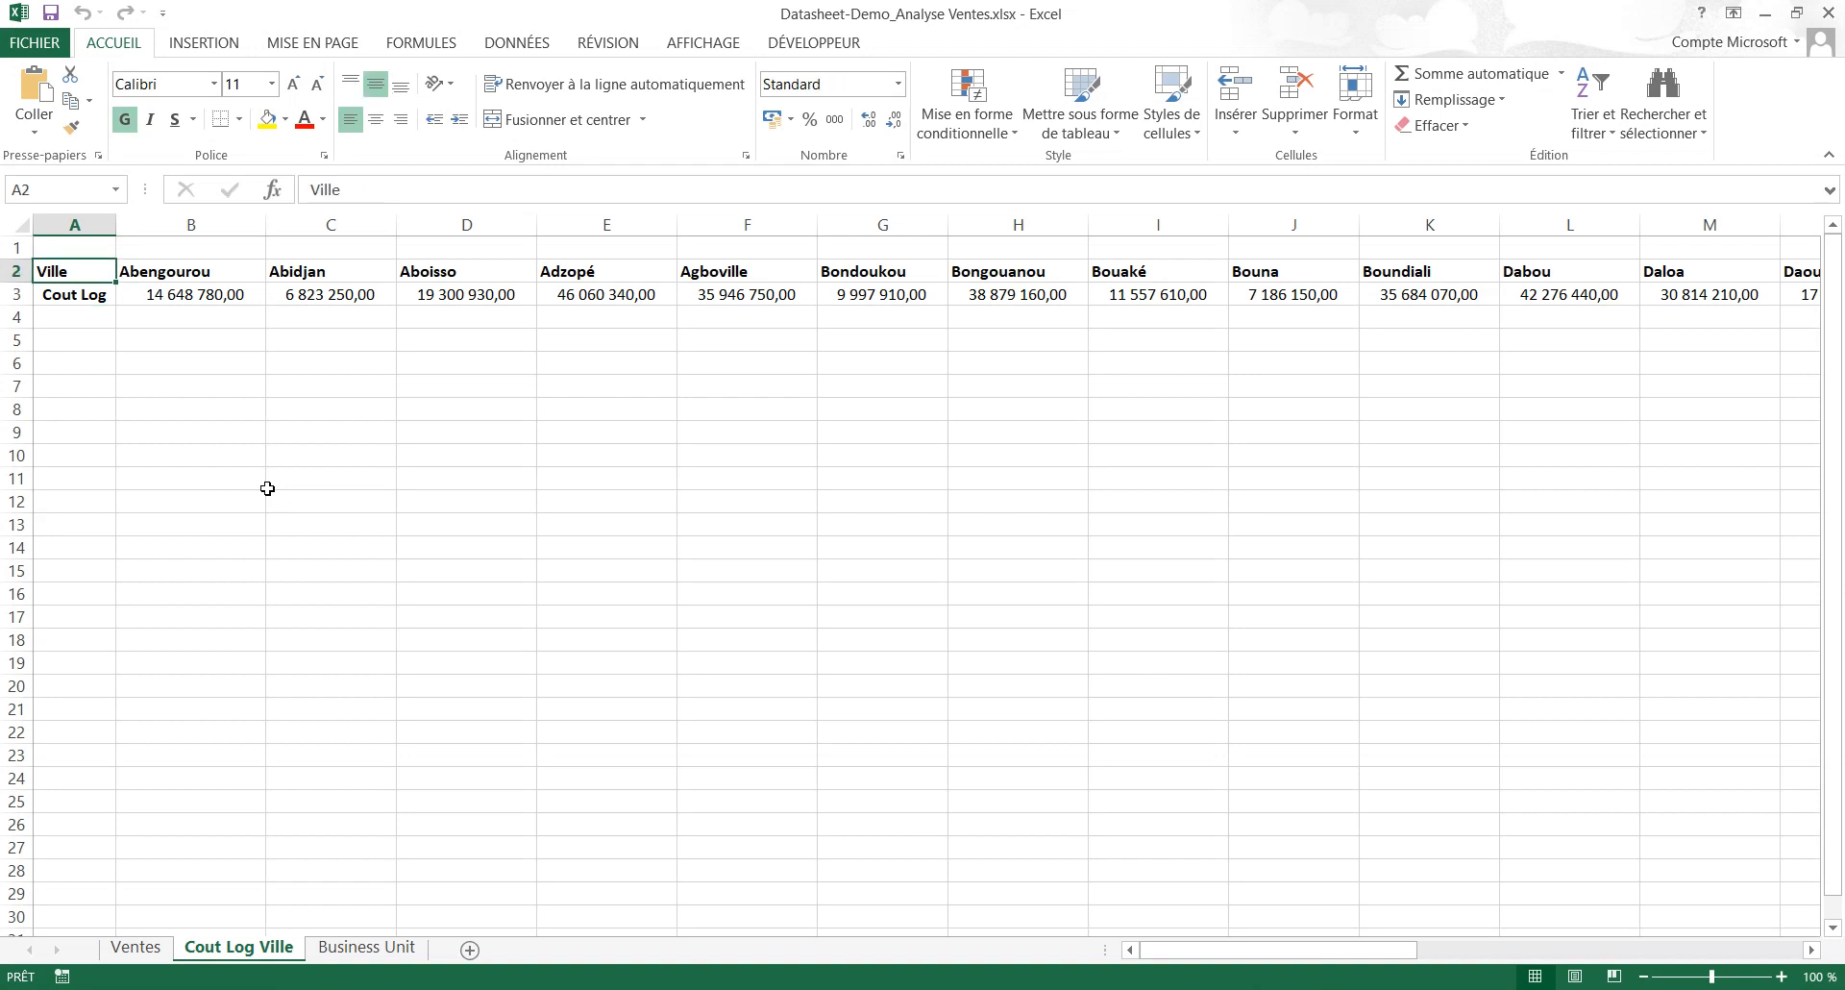
- Go through the city headers of the Cout Log Ville sheet as far as Soubré in AC2 and return to A2
{"action": "key", "text": "Right"}
{"action": "key", "text": "Right"}
{"action": "key", "text": "Right"}
{"action": "key", "text": "Right"}
{"action": "key", "text": "Right"}
{"action": "key", "text": "Right"}
{"action": "key", "text": "Right"}
{"action": "key", "text": "Right"}
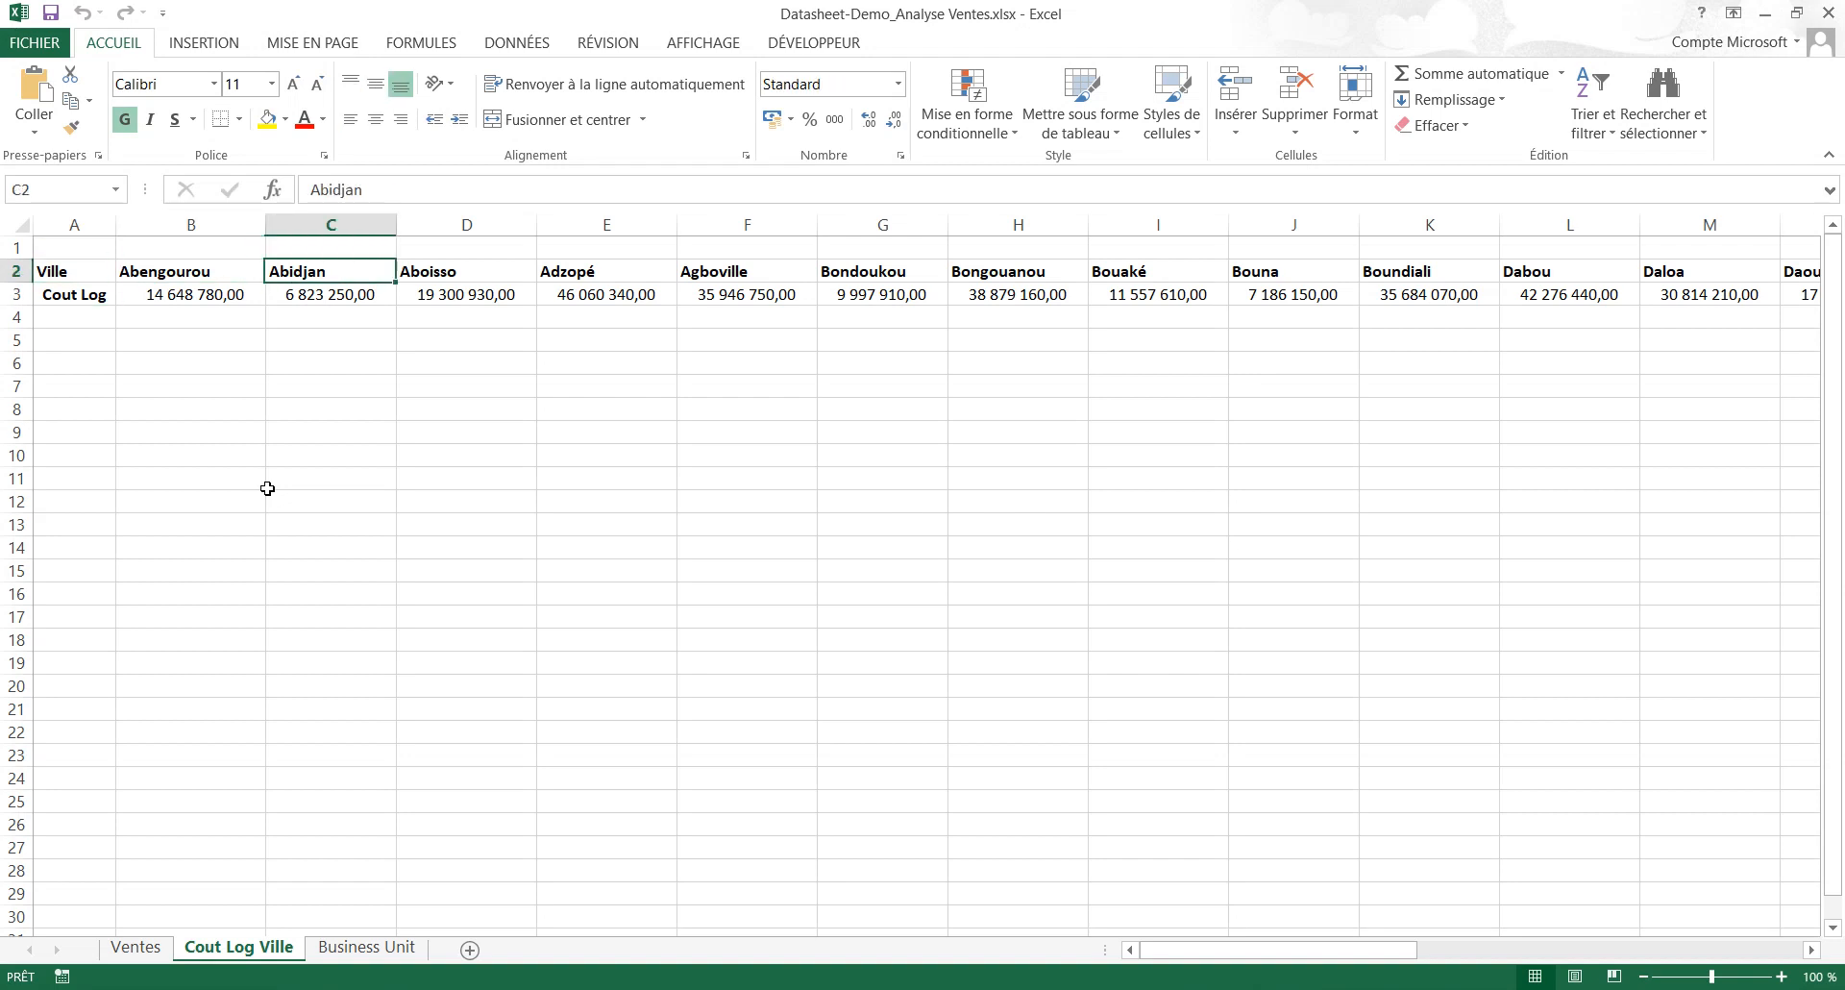
{"action": "key", "text": "Right"}
{"action": "key", "text": "Right"}
{"action": "key", "text": "Right"}
{"action": "key", "text": "Right"}
{"action": "key", "text": "Right"}
{"action": "key", "text": "Right"}
{"action": "key", "text": "Right"}
{"action": "key", "text": "Right"}
{"action": "key", "text": "Right"}
{"action": "key", "text": "Right"}
{"action": "key", "text": "Right"}
{"action": "key", "text": "Right"}
{"action": "key", "text": "Right"}
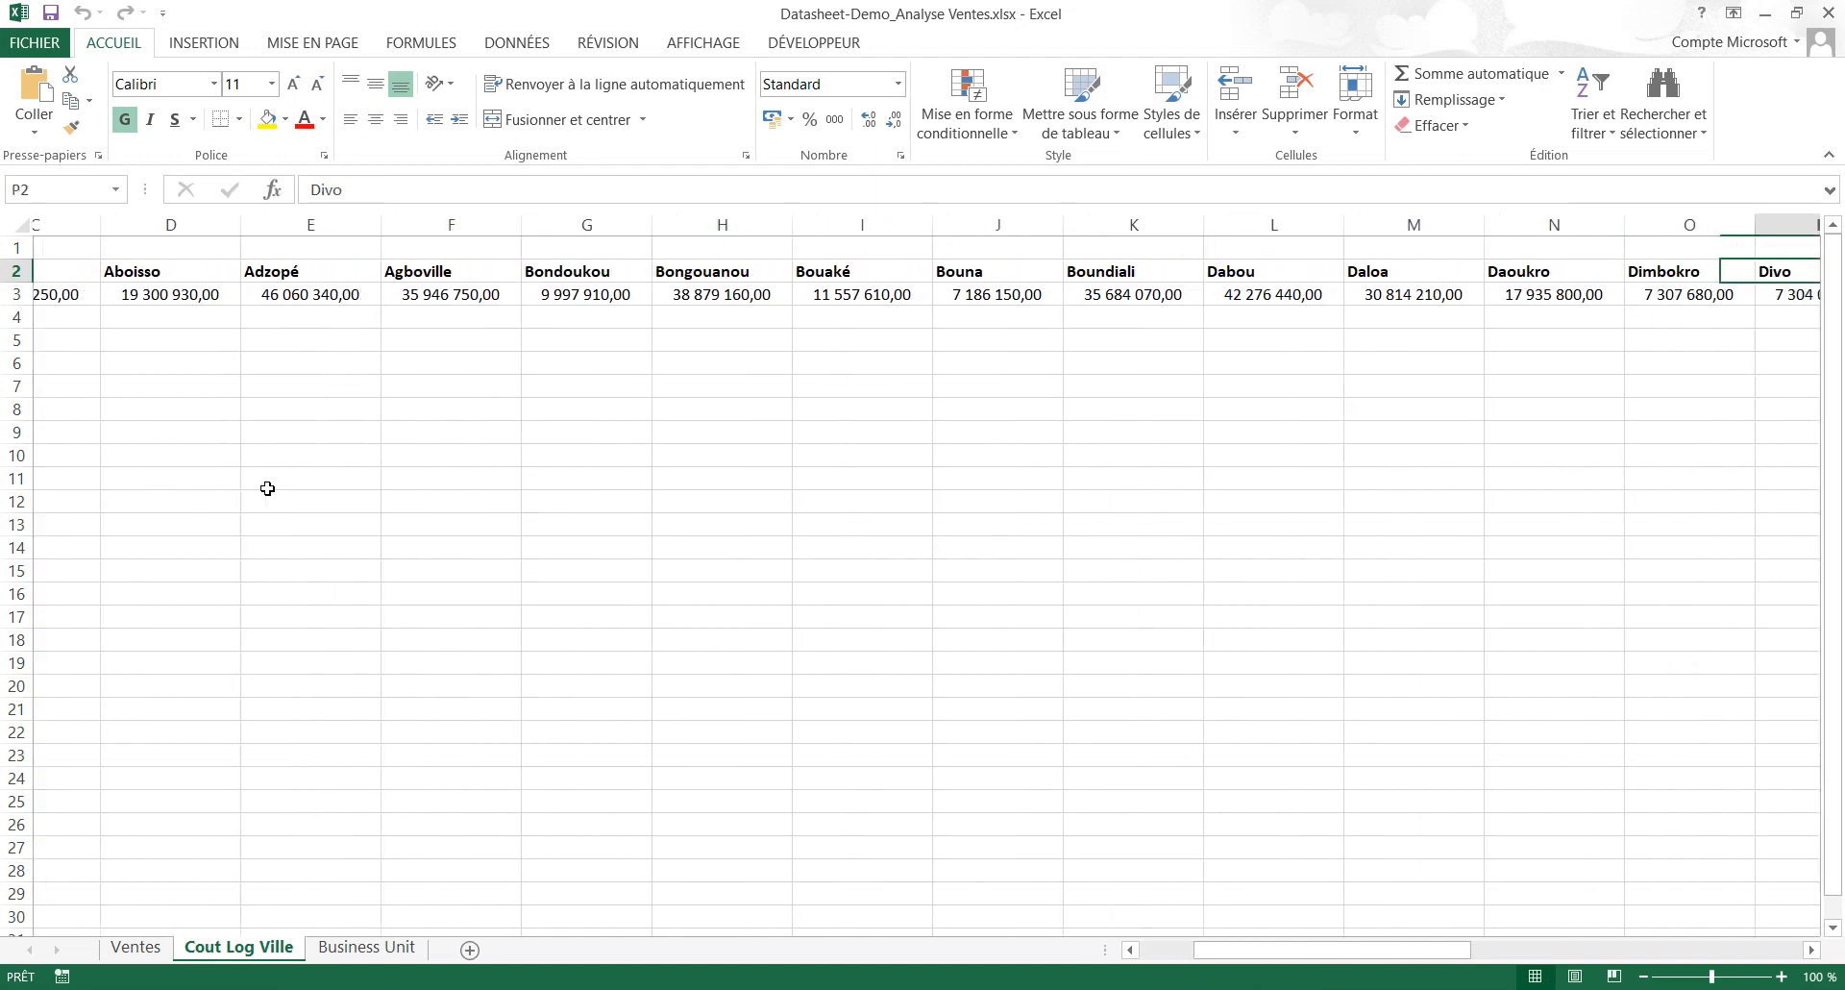
{"action": "key", "text": "Right"}
{"action": "key", "text": "Right"}
{"action": "key", "text": "Right"}
{"action": "key", "text": "Right"}
{"action": "key", "text": "Right"}
{"action": "key", "text": "Right"}
{"action": "key", "text": "Right"}
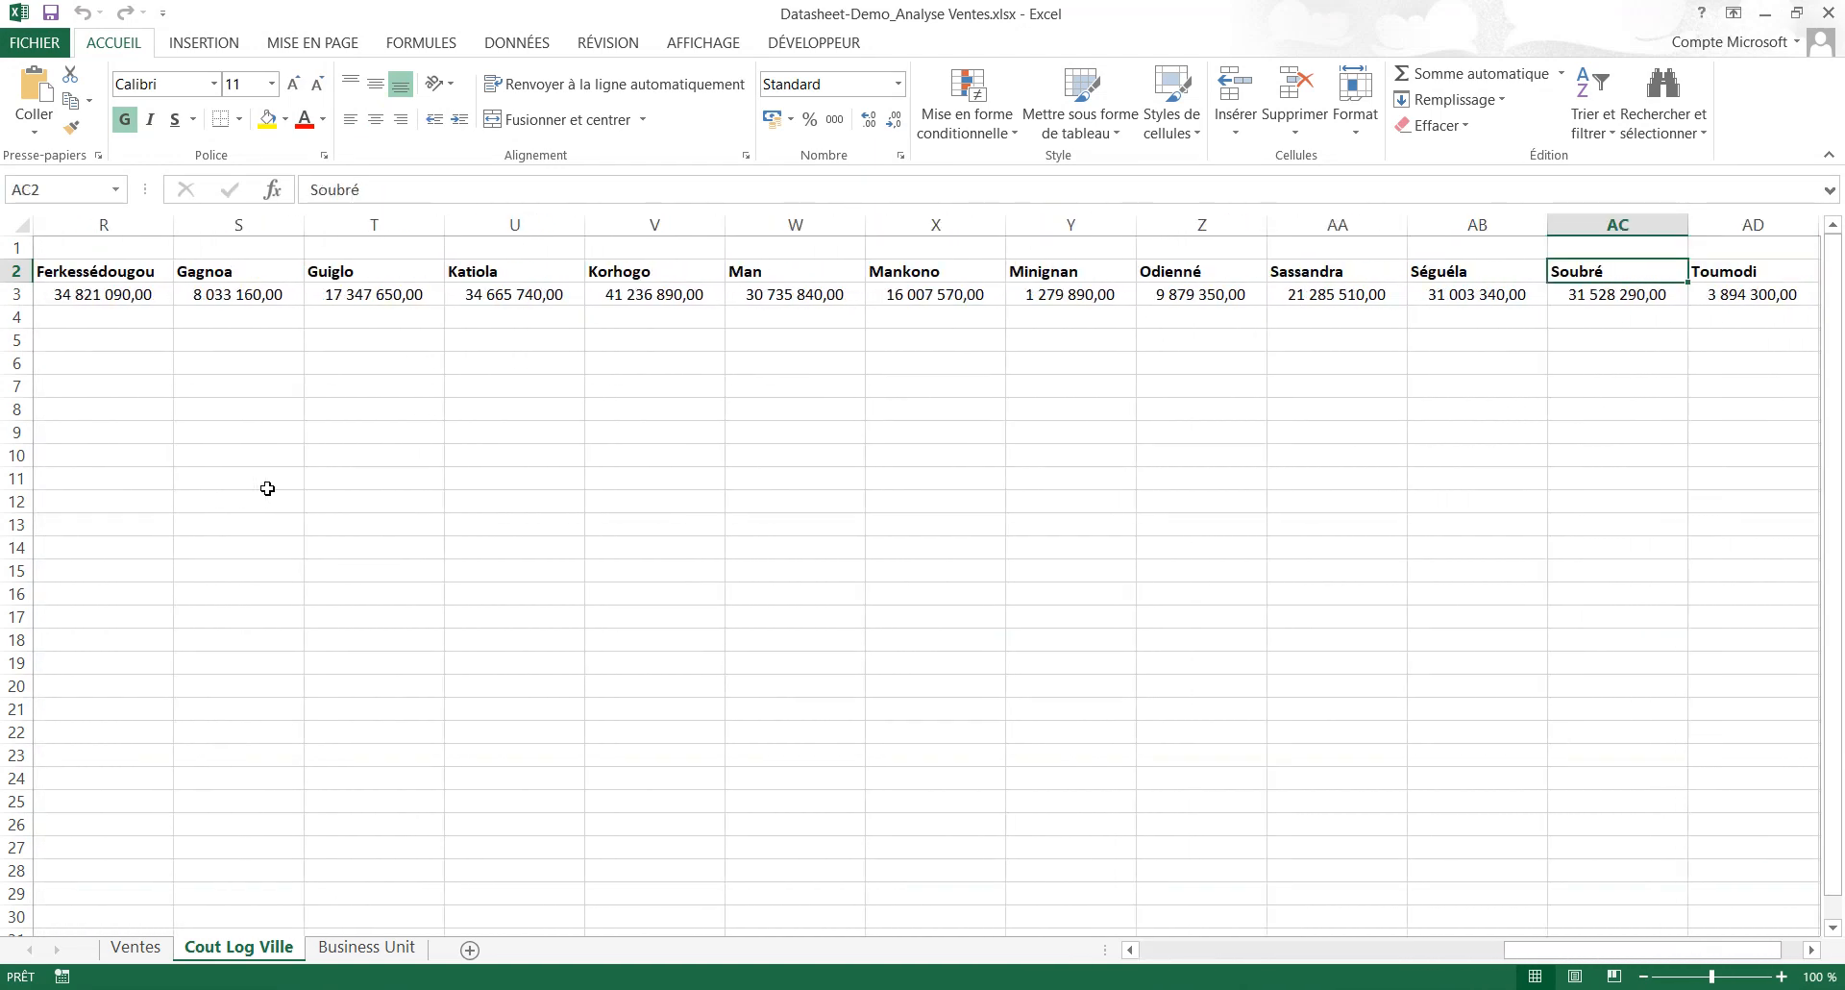
{"action": "key", "text": "Left"}
{"action": "key", "text": "Left"}
{"action": "key", "text": "Left"}
{"action": "key", "text": "Left"}
{"action": "key", "text": "Left"}
{"action": "key", "text": "Left"}
{"action": "key", "text": "Left"}
{"action": "key", "text": "Left"}
{"action": "key", "text": "Left"}
{"action": "key", "text": "Left"}
{"action": "key", "text": "Left"}
{"action": "key", "text": "Left"}
{"action": "key", "text": "Left"}
{"action": "key", "text": "Left"}
{"action": "key", "text": "Left"}
{"action": "key", "text": "Left"}
{"action": "key", "text": "Left"}
{"action": "key", "text": "Left"}
{"action": "key", "text": "Left"}
{"action": "key", "text": "Left"}
{"action": "key", "text": "Left"}
{"action": "key", "text": "Left"}
{"action": "key", "text": "Left"}
{"action": "key", "text": "Left"}
{"action": "key", "text": "Left"}
{"action": "key", "text": "Left"}
{"action": "key", "text": "Left"}
{"action": "key", "text": "Left"}
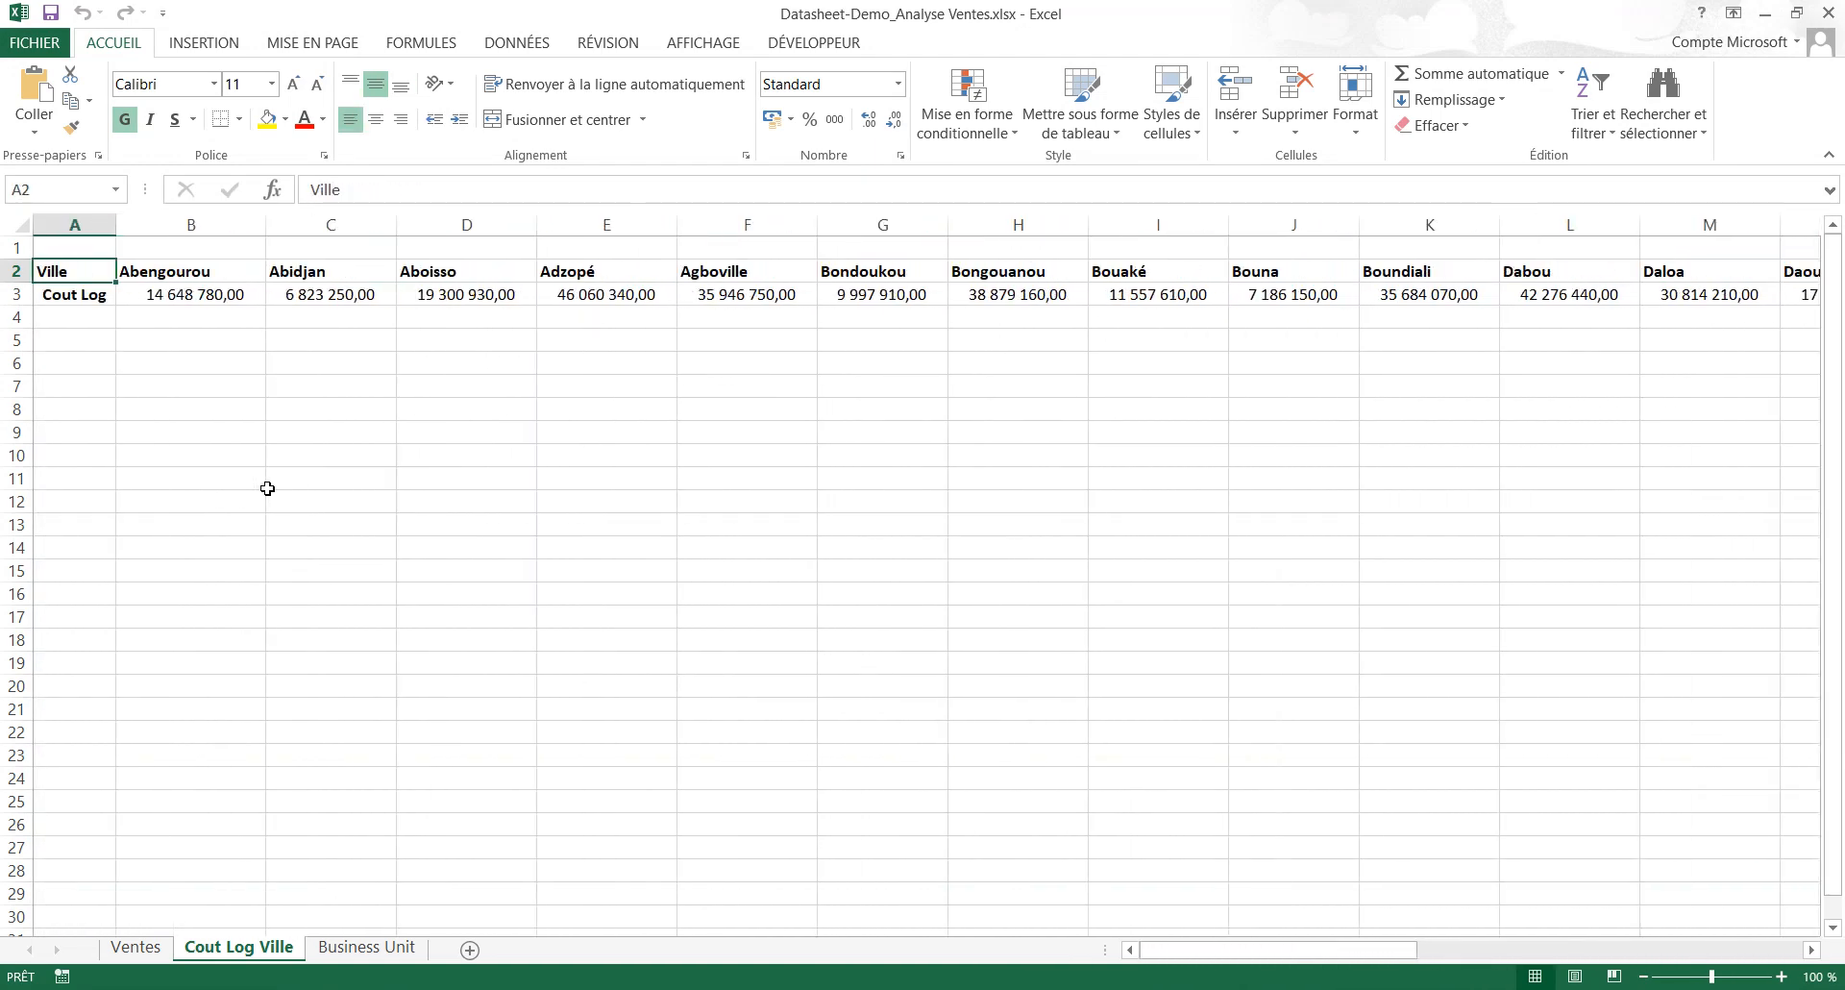
- Review the city and business unit columns in the Business Unit sheet, and switch to the Formation Exo report in Power BI Desktop
{"action": "key", "text": "ctrl+Page_Down"}
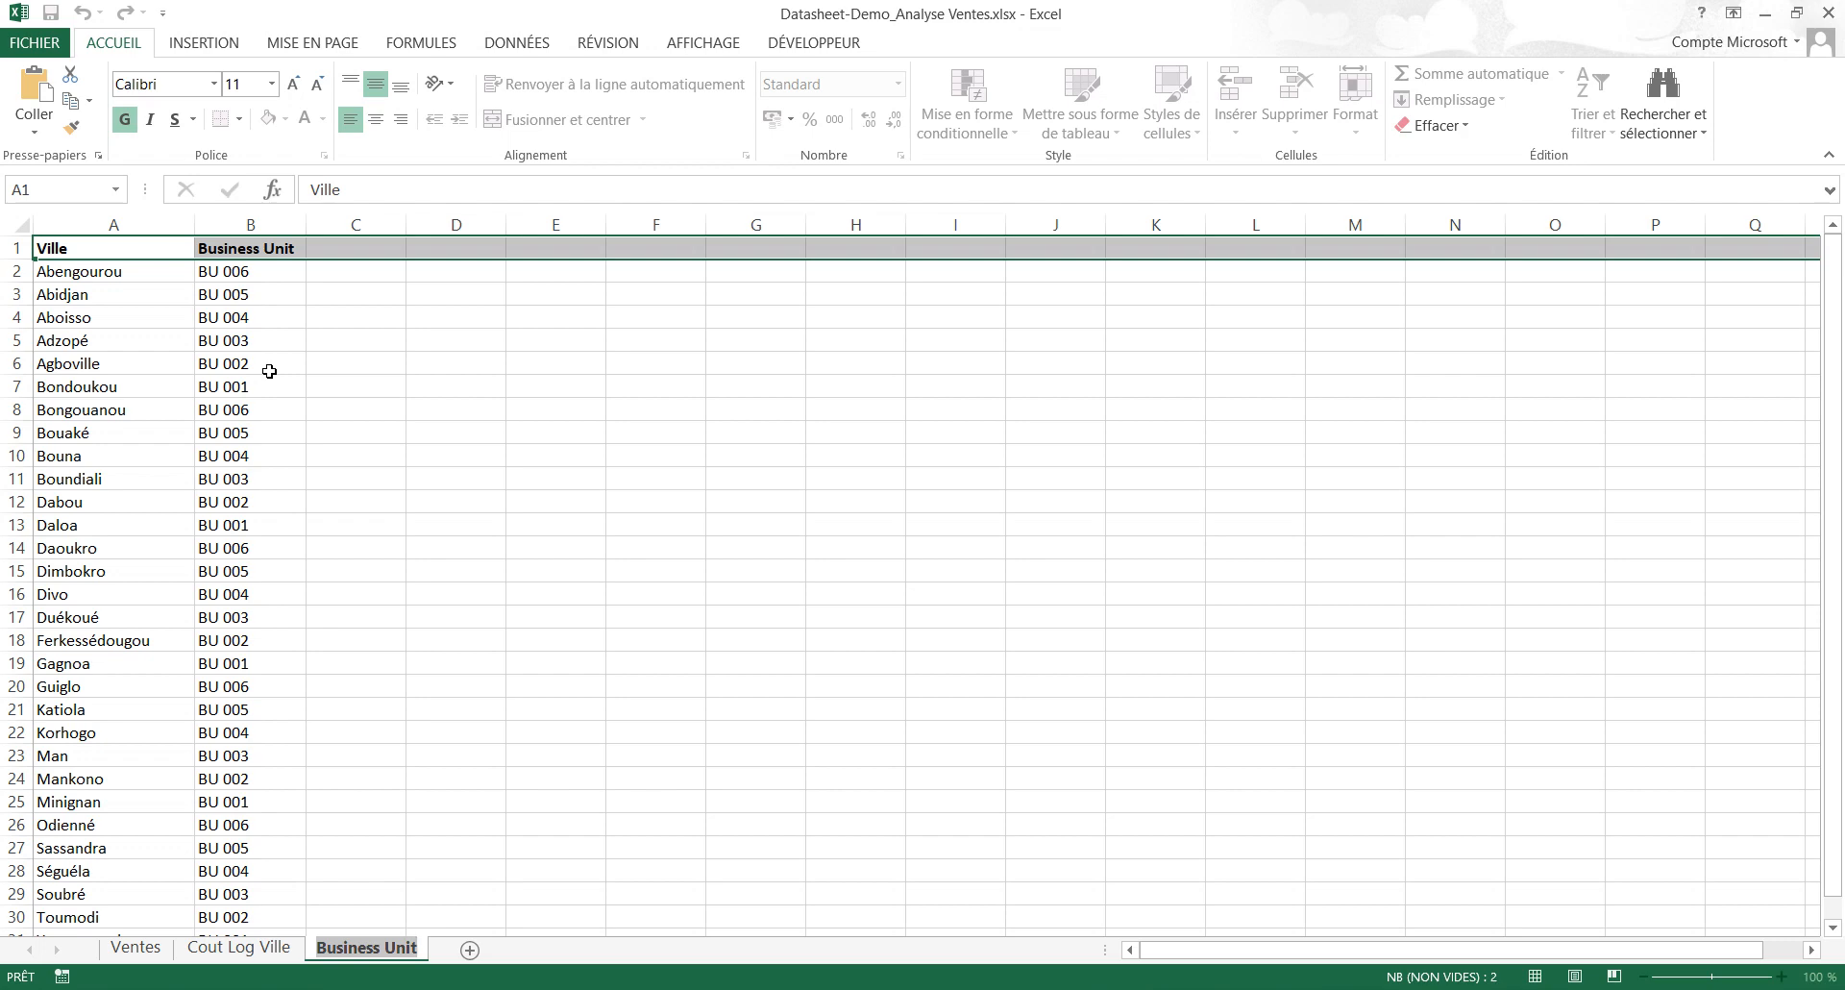
{"action": "left_click", "coordinate": [456, 456]}
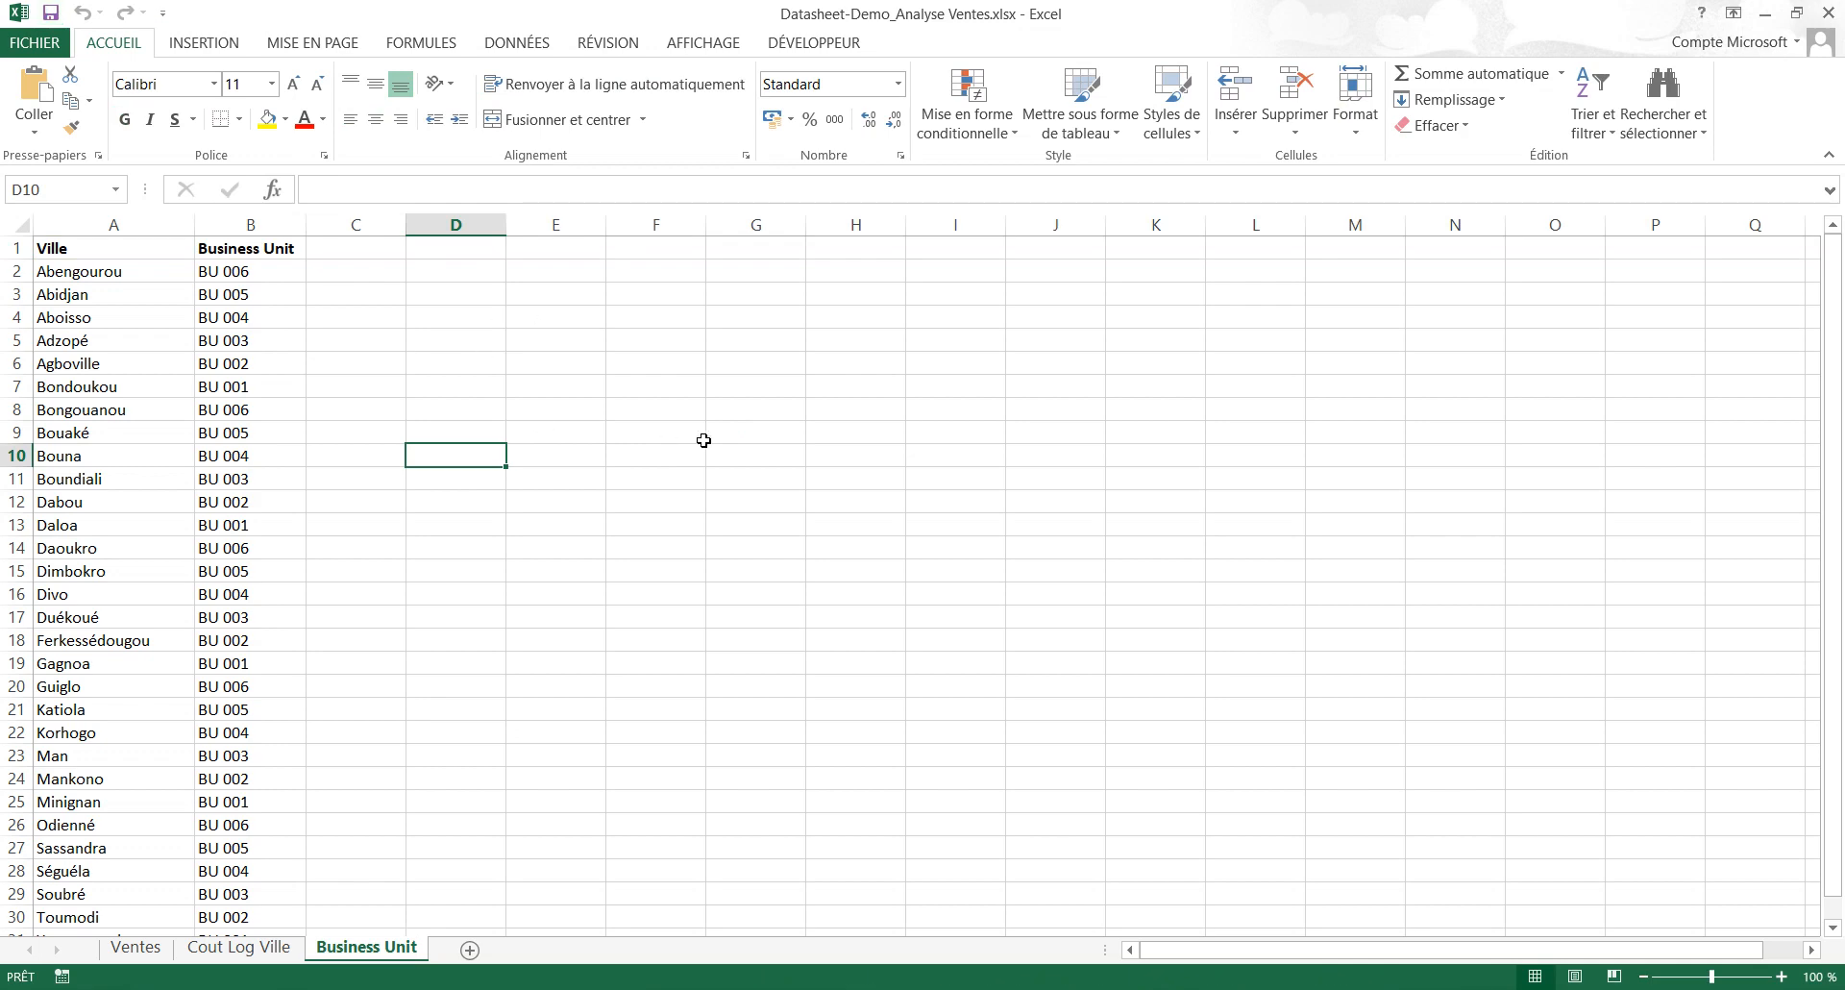
{"action": "left_click", "coordinate": [642, 808]}
{"action": "left_click", "coordinate": [885, 905]}
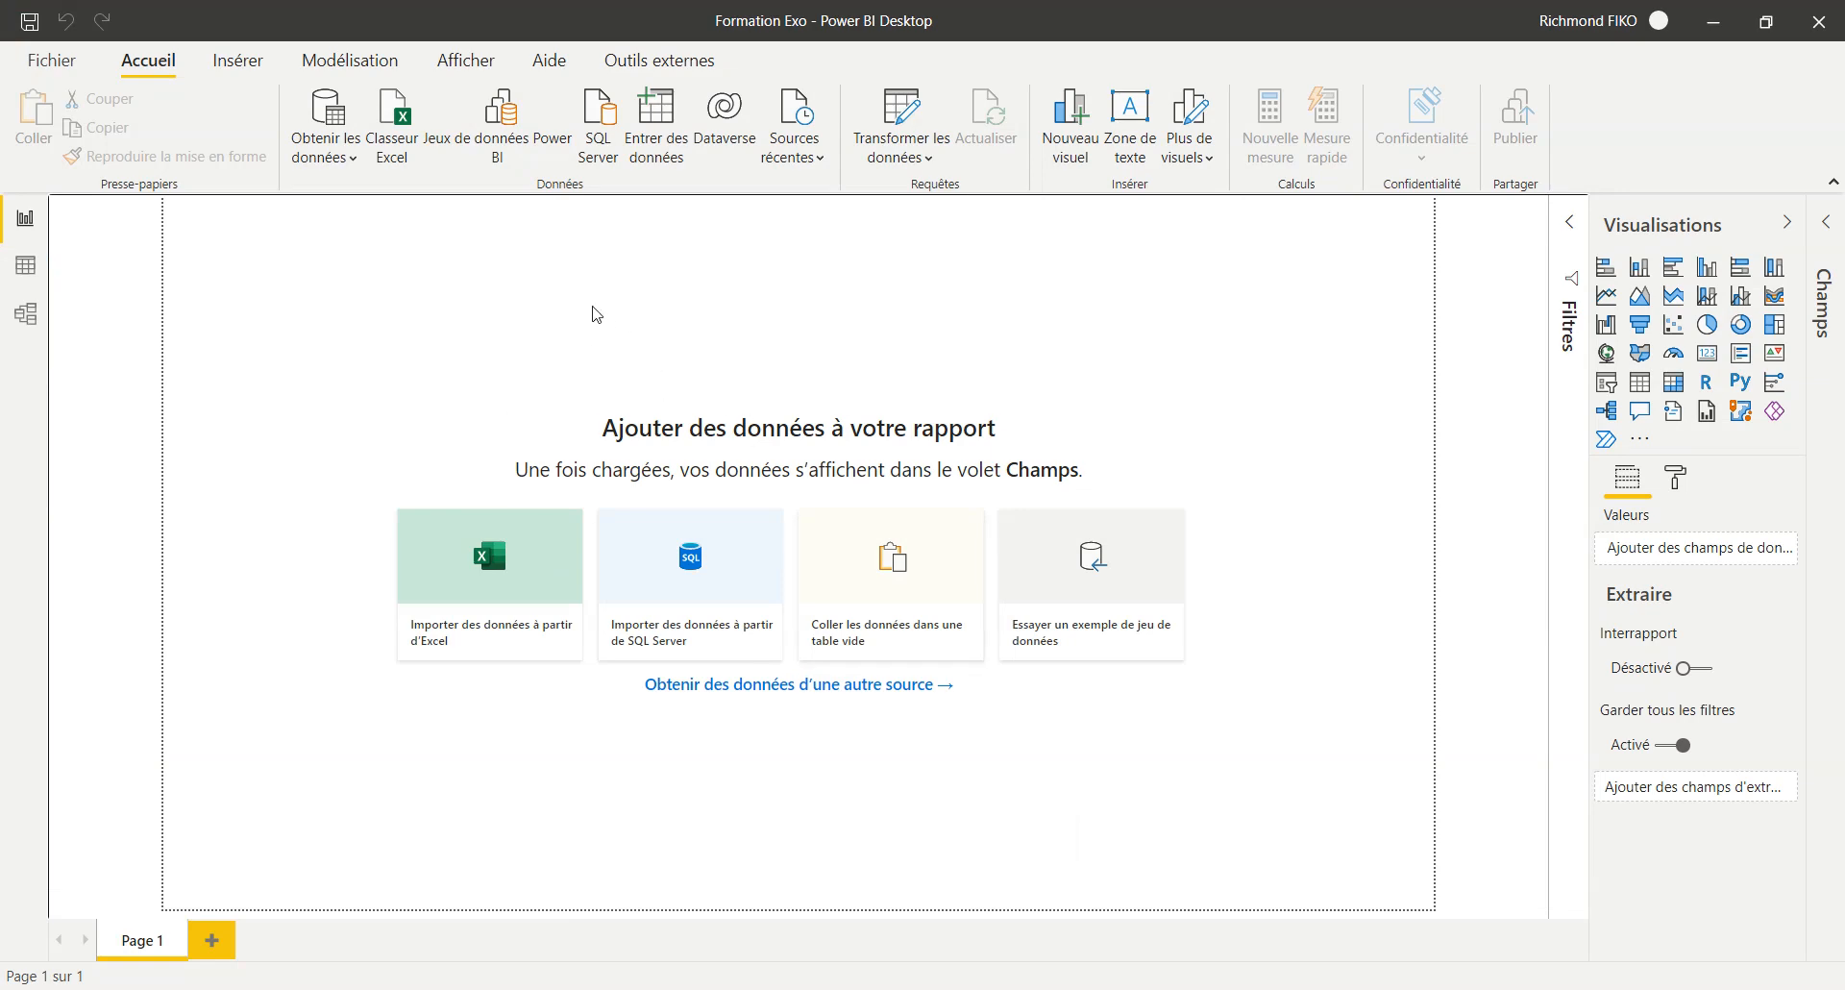
- Insert a Q&A visual on the empty report page and undo the insertion
{"action": "double_click", "coordinate": [565, 247]}
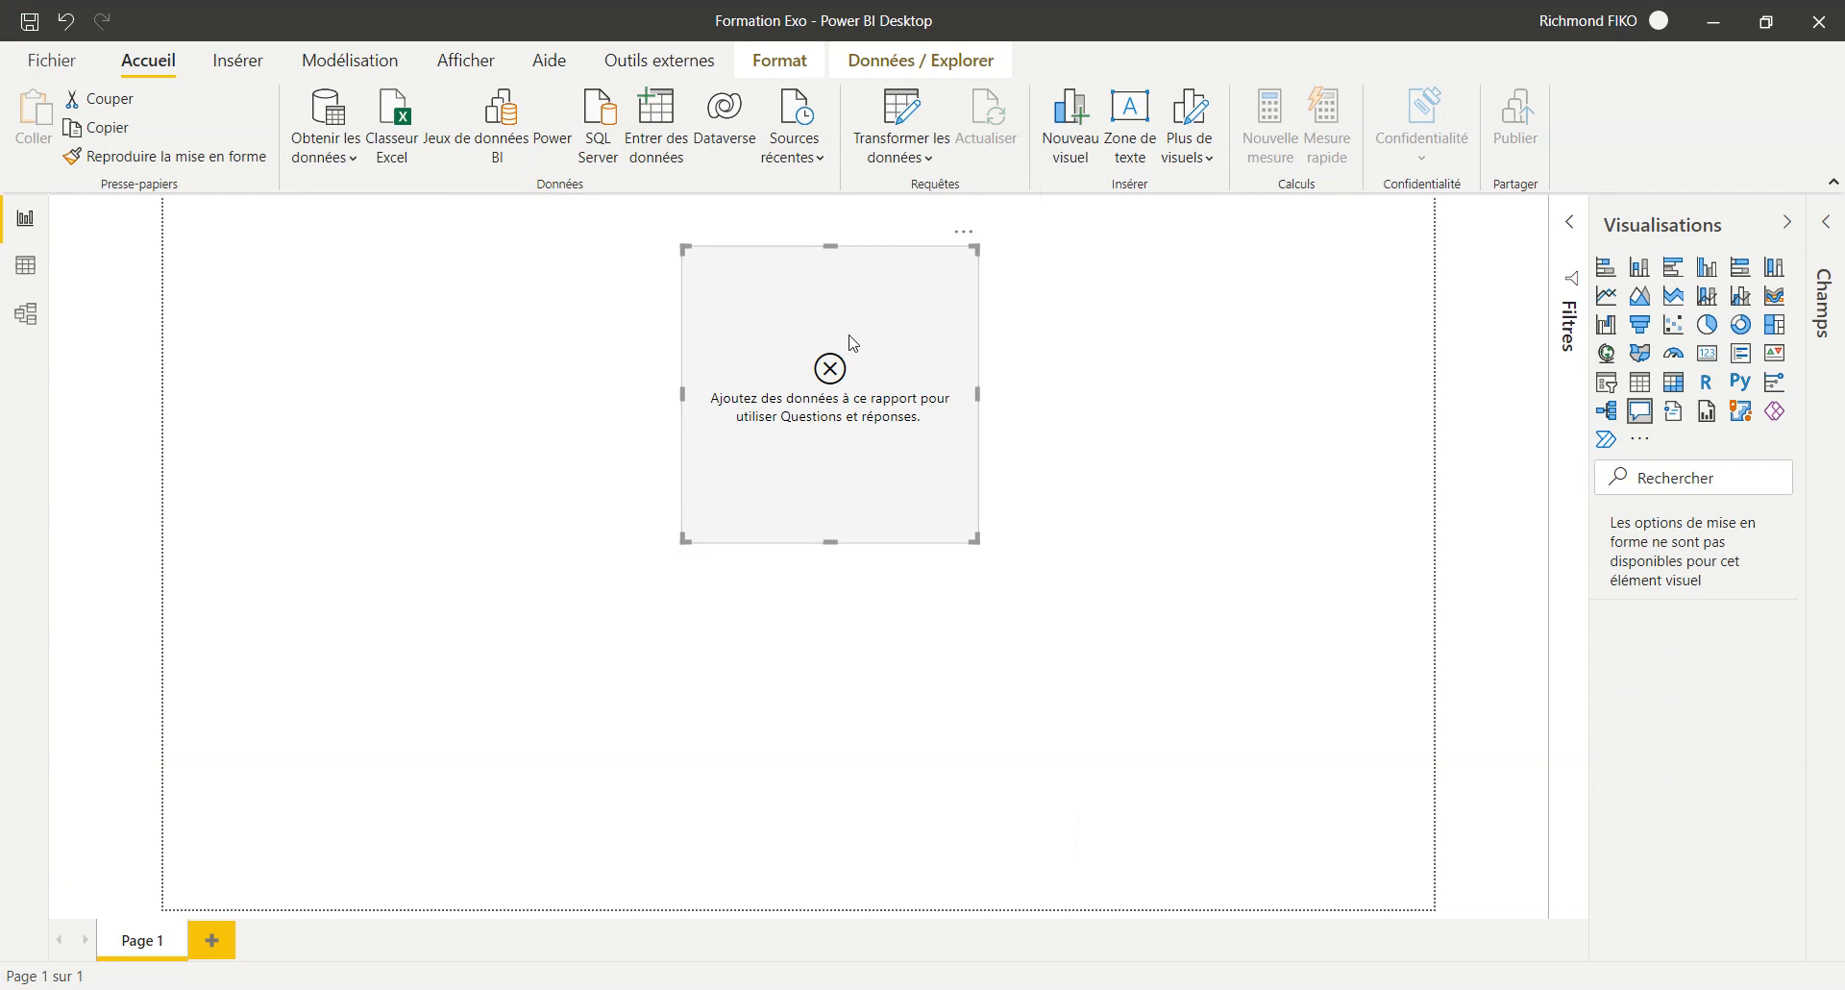
{"action": "key", "text": "ctrl+z"}
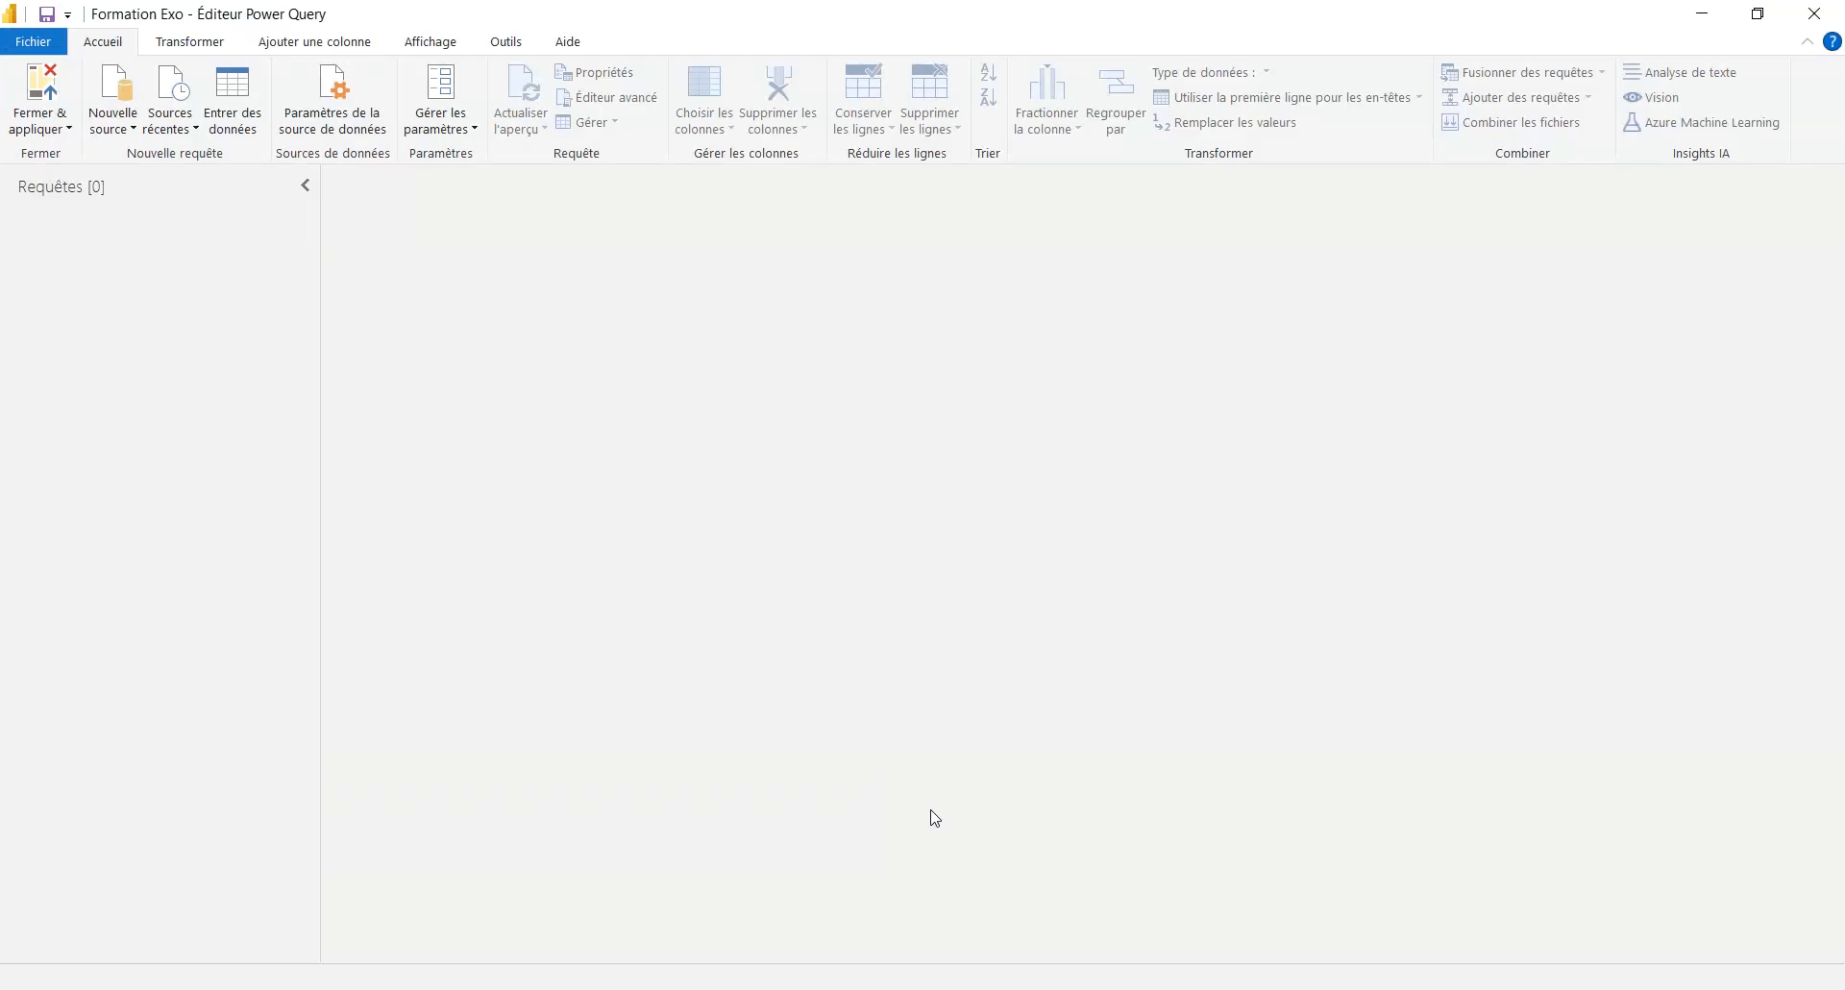
- From the Power Query Editor's new source choices, open the complete Obtenir les données list of connectors
{"action": "mouse_move", "coordinate": [660, 809]}
{"action": "left_click", "coordinate": [105, 100]}
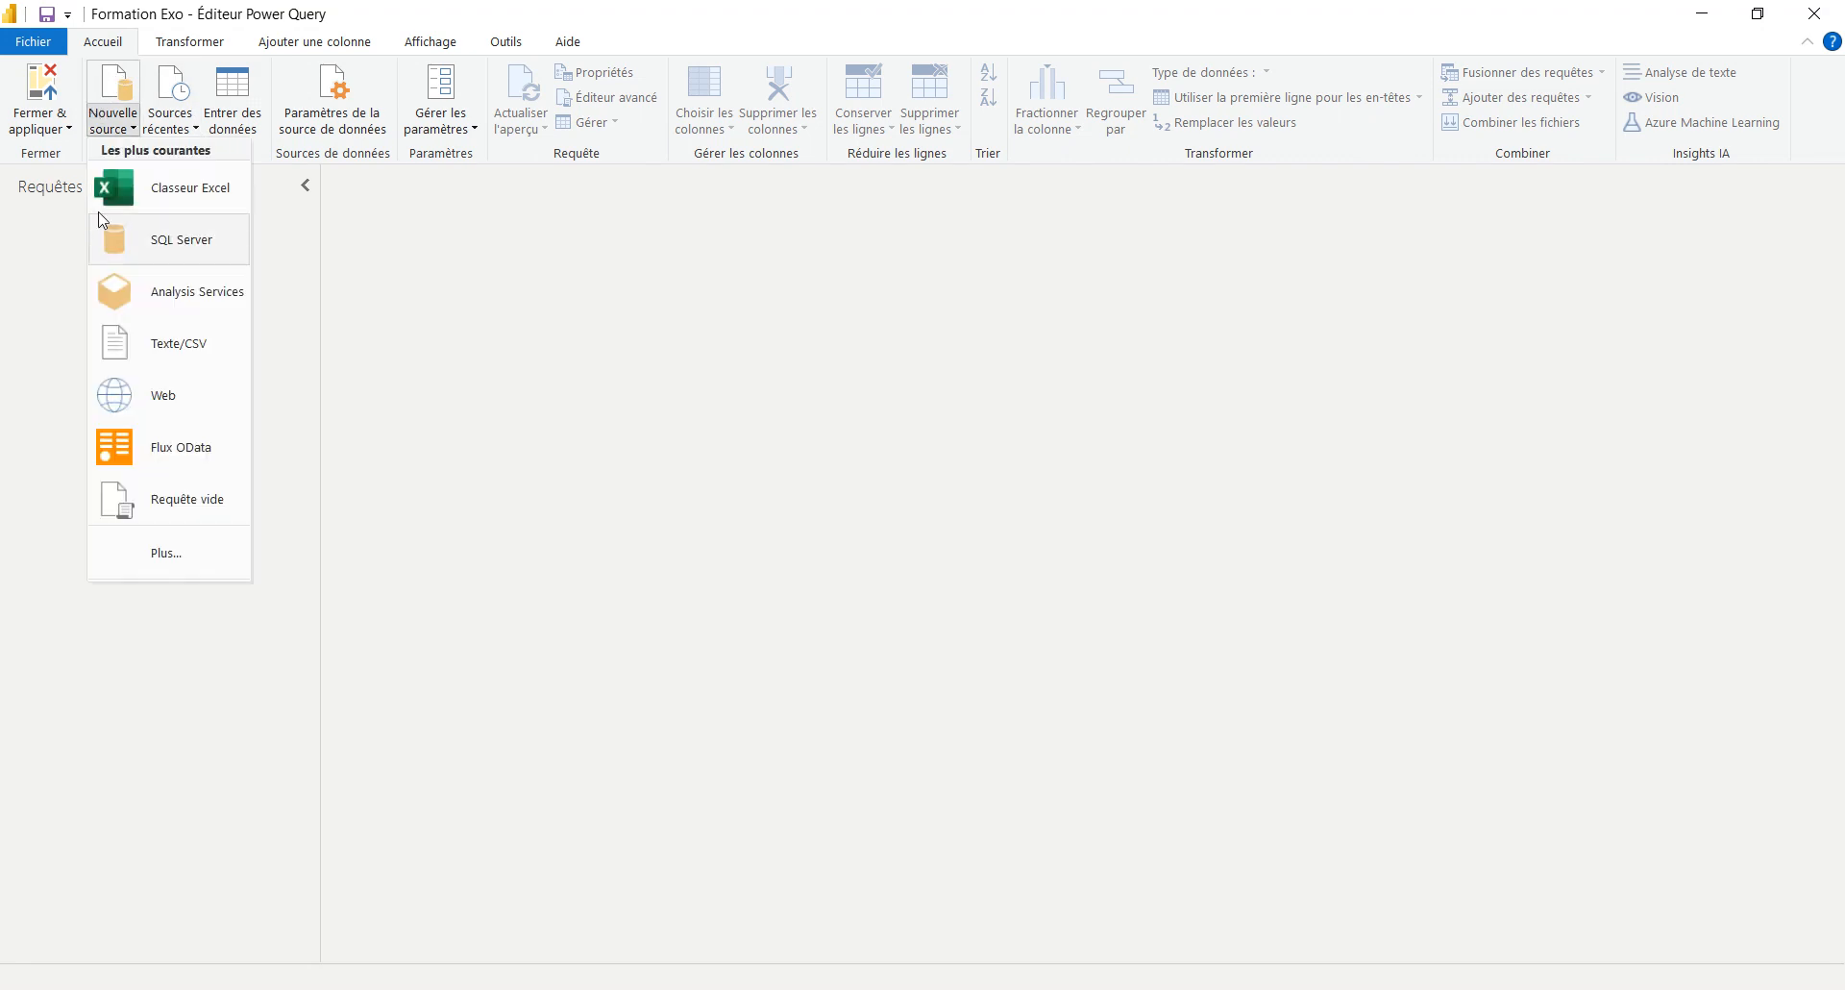
{"action": "left_click", "coordinate": [136, 456]}
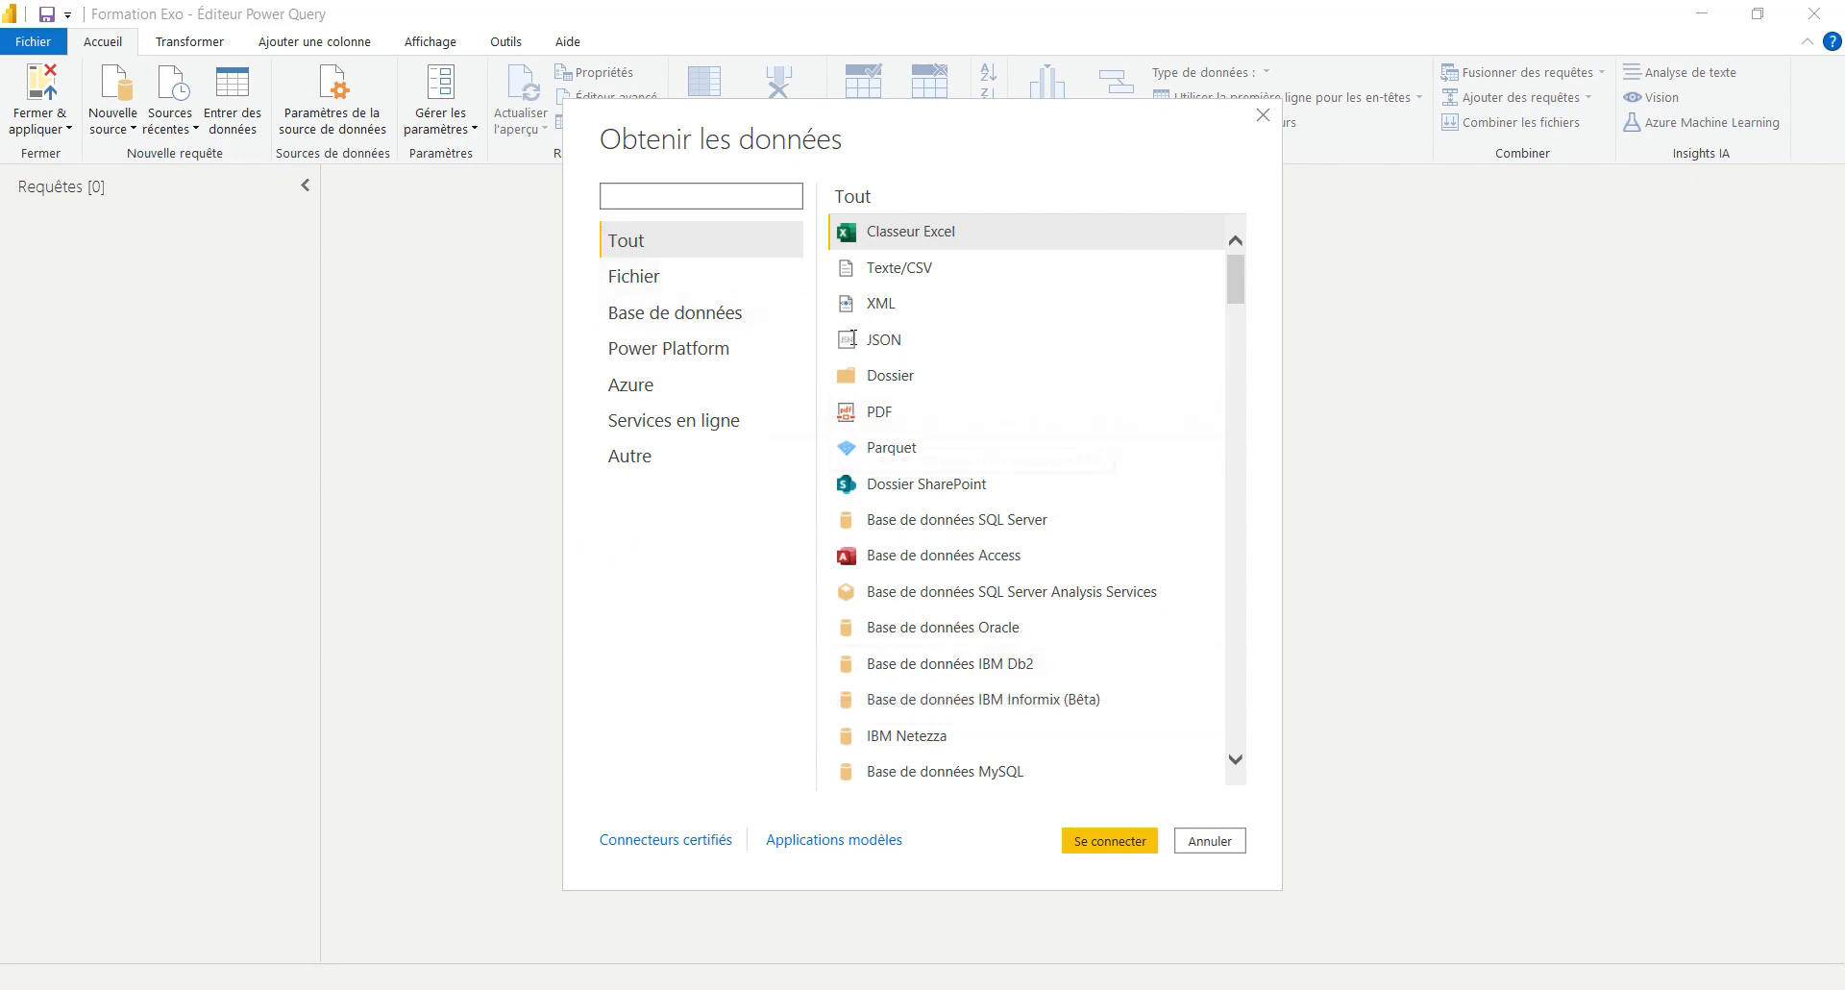
- Browse the full Tout list of available data connectors and return towards its beginning
{"action": "scroll", "coordinate": [903, 331], "scroll_direction": "down", "scroll_amount": 5}
{"action": "mouse_move", "coordinate": [1235, 328]}
{"action": "left_mouse_down"}
{"action": "mouse_move", "coordinate": [1235, 268]}
{"action": "mouse_move", "coordinate": [1247, 730]}
{"action": "left_mouse_up"}
{"action": "left_click_drag", "start_coordinate": [1014, 591], "coordinate": [993, 223]}
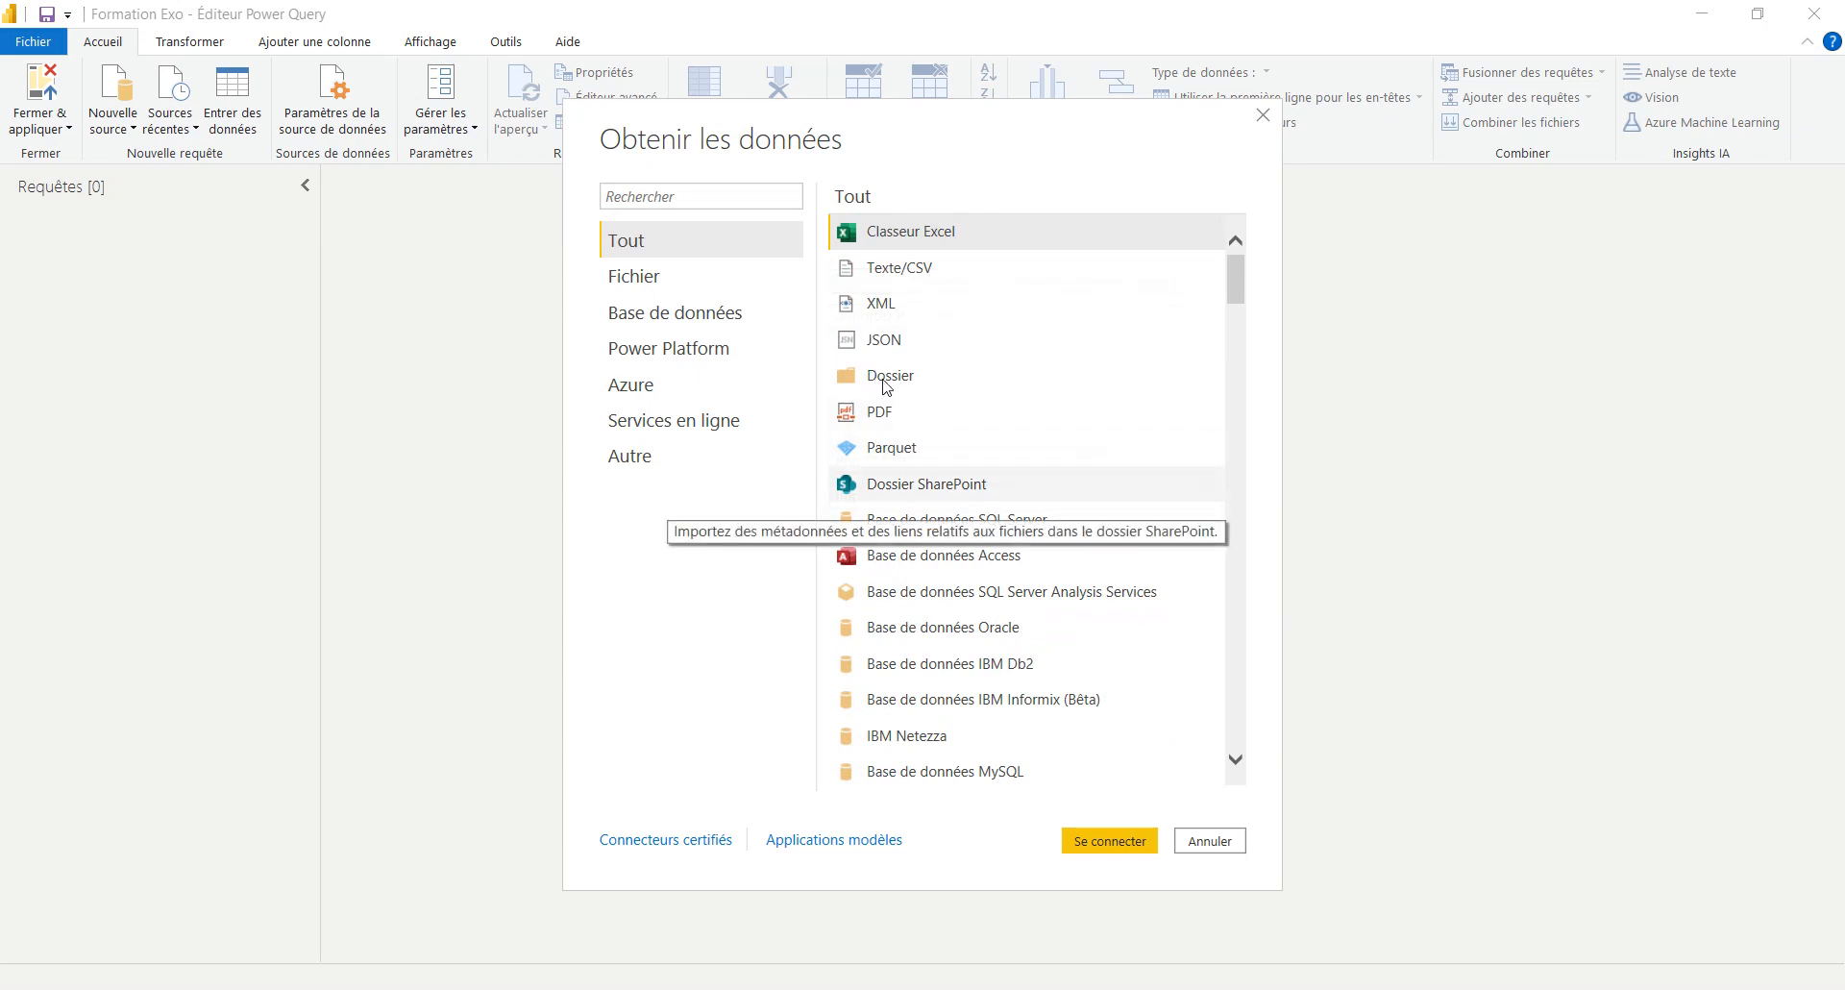
{"action": "scroll", "coordinate": [884, 380], "scroll_direction": "down", "scroll_amount": 10}
{"action": "scroll", "coordinate": [876, 329], "scroll_direction": "up", "scroll_amount": 10}
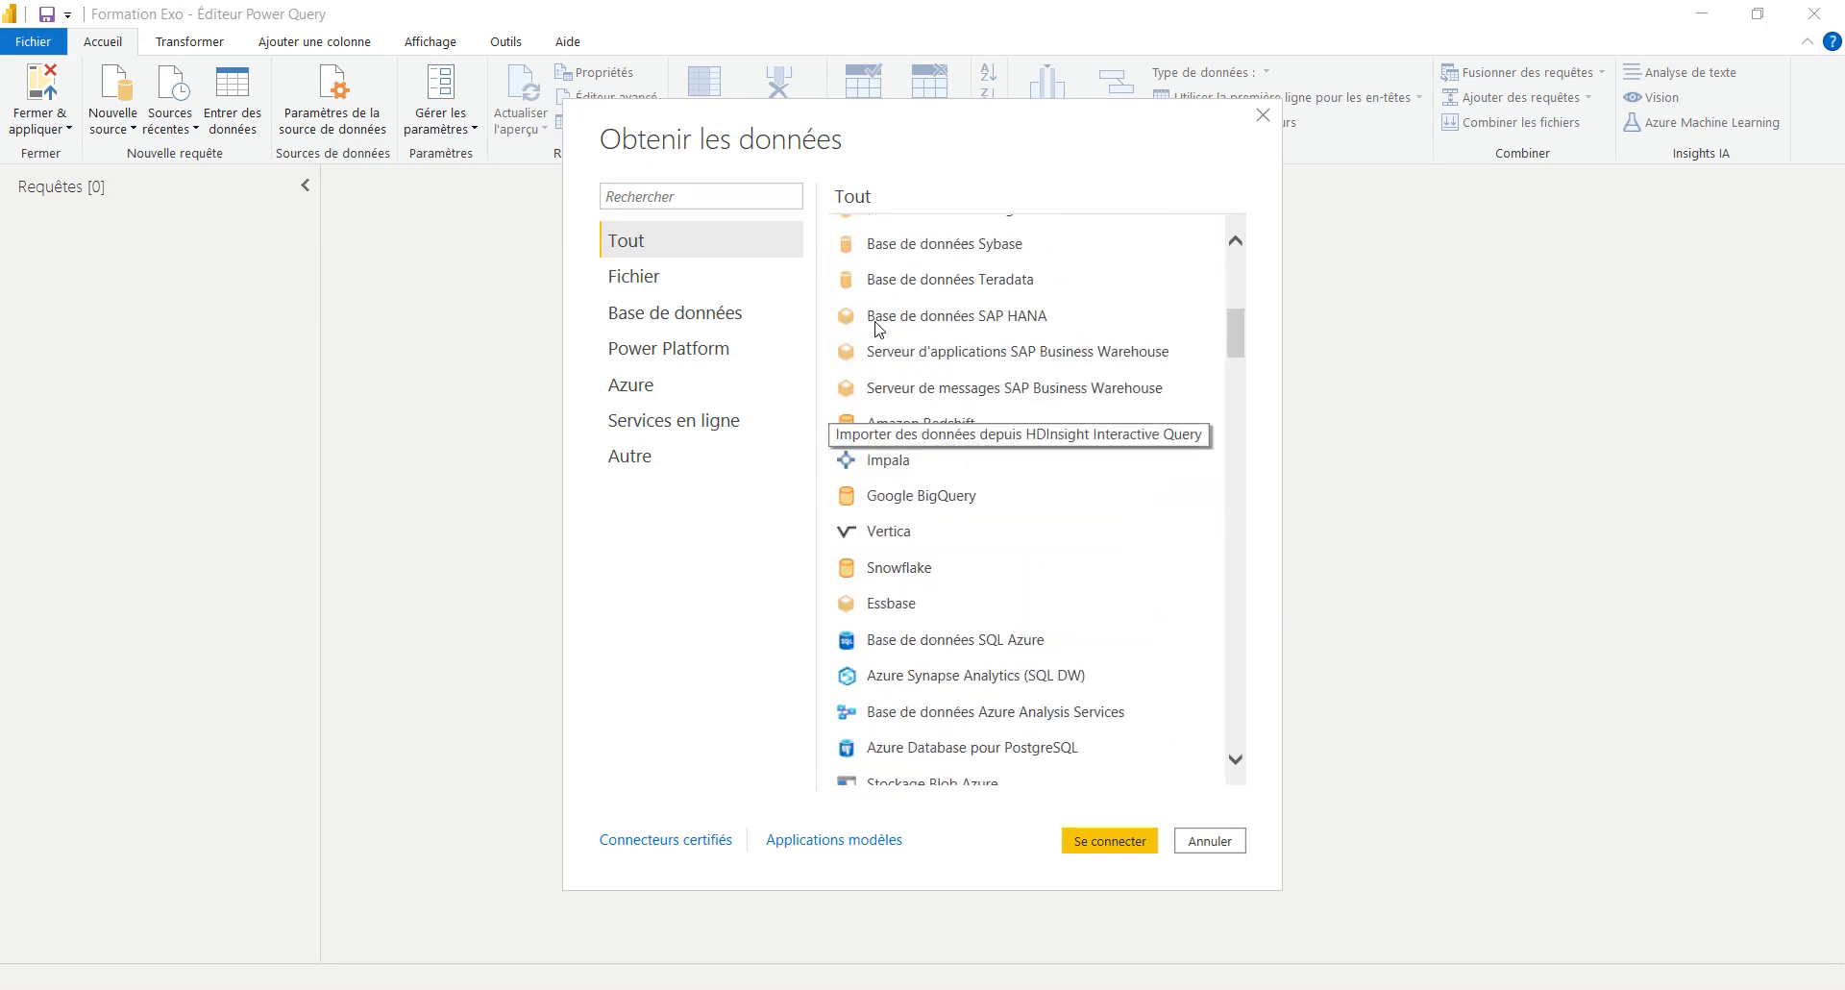
- Review the connectors in the Fichier and Base de données categories, highlighting Base de données SAP HANA
{"action": "left_click", "coordinate": [661, 277]}
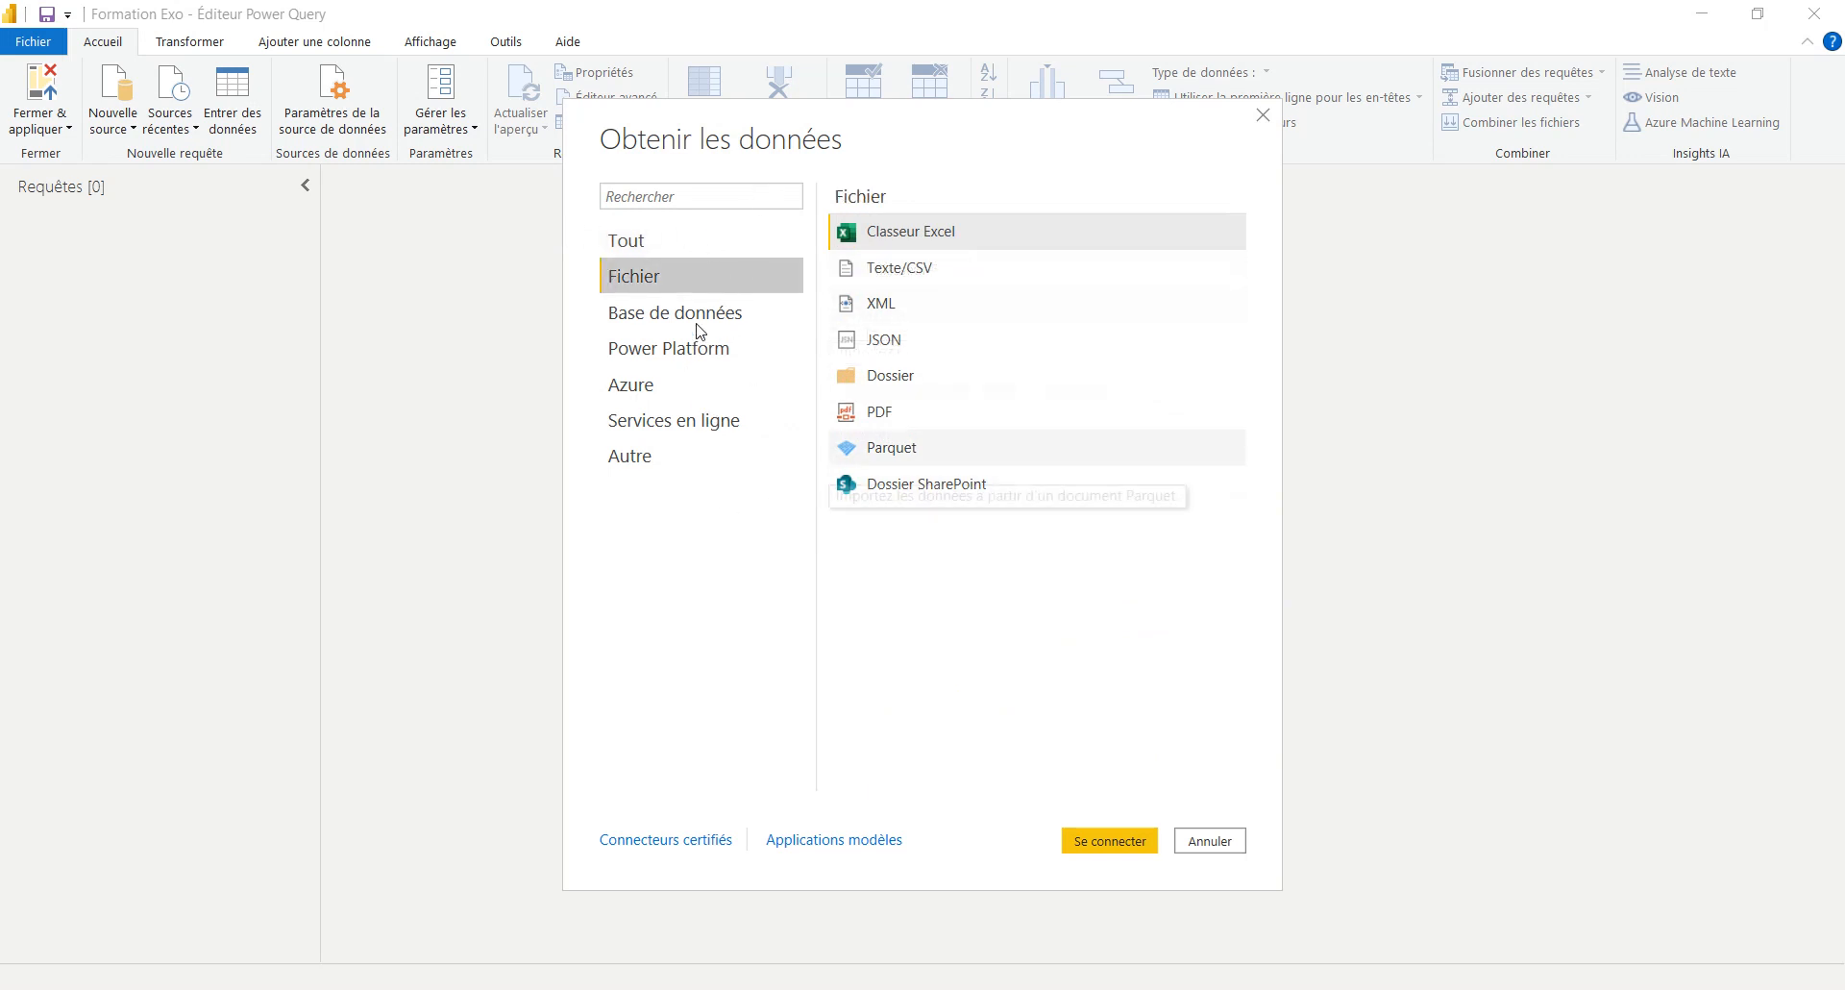
{"action": "key", "text": "Down"}
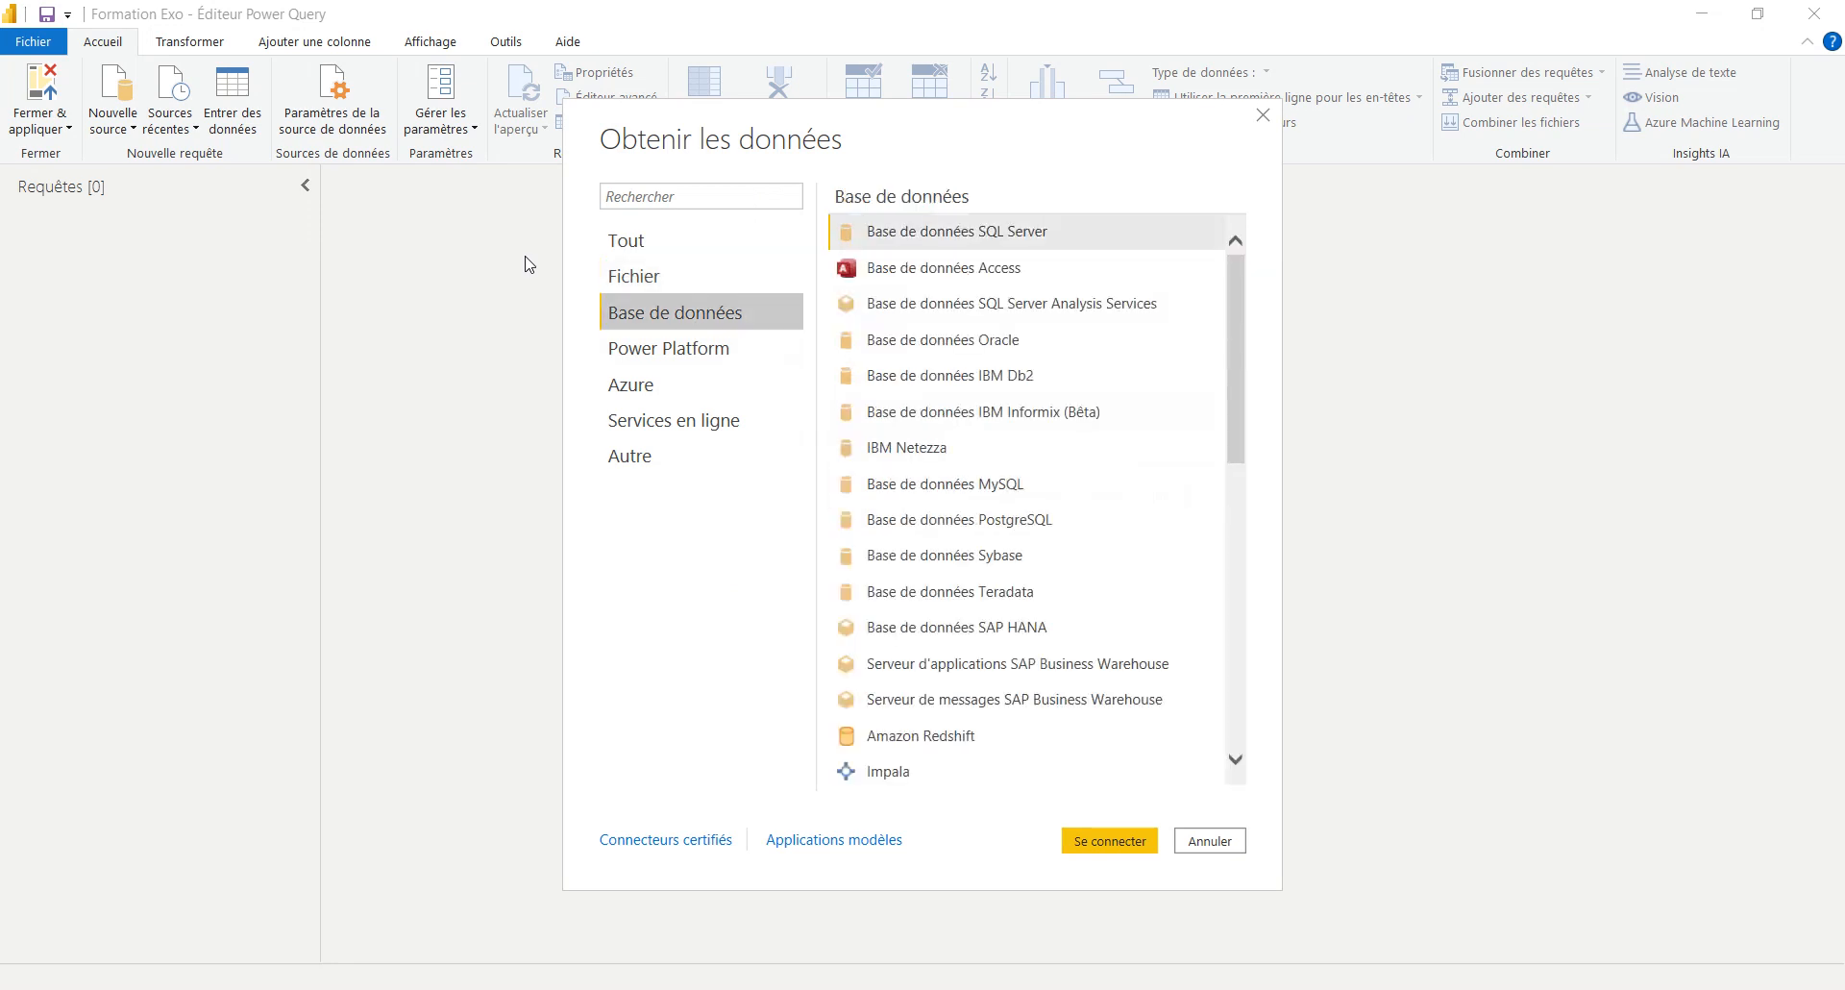
{"action": "scroll", "coordinate": [990, 255], "scroll_direction": "down", "scroll_amount": 3}
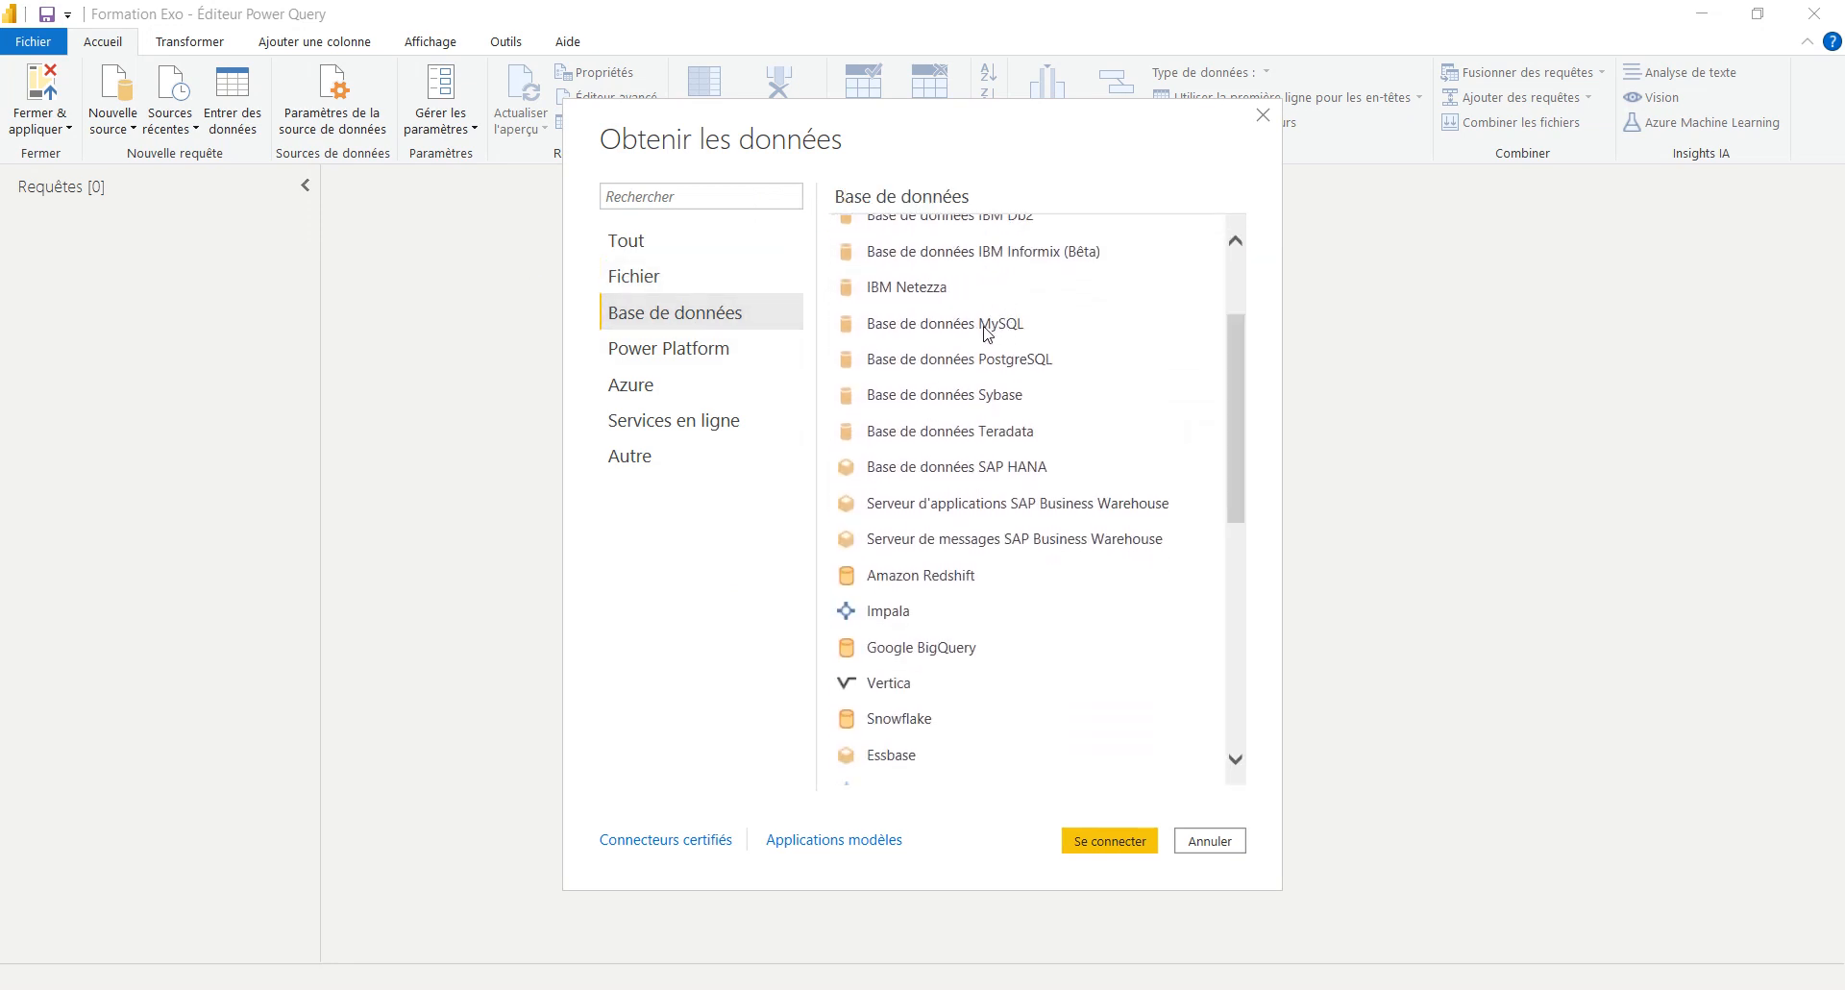
{"action": "left_click", "coordinate": [978, 467]}
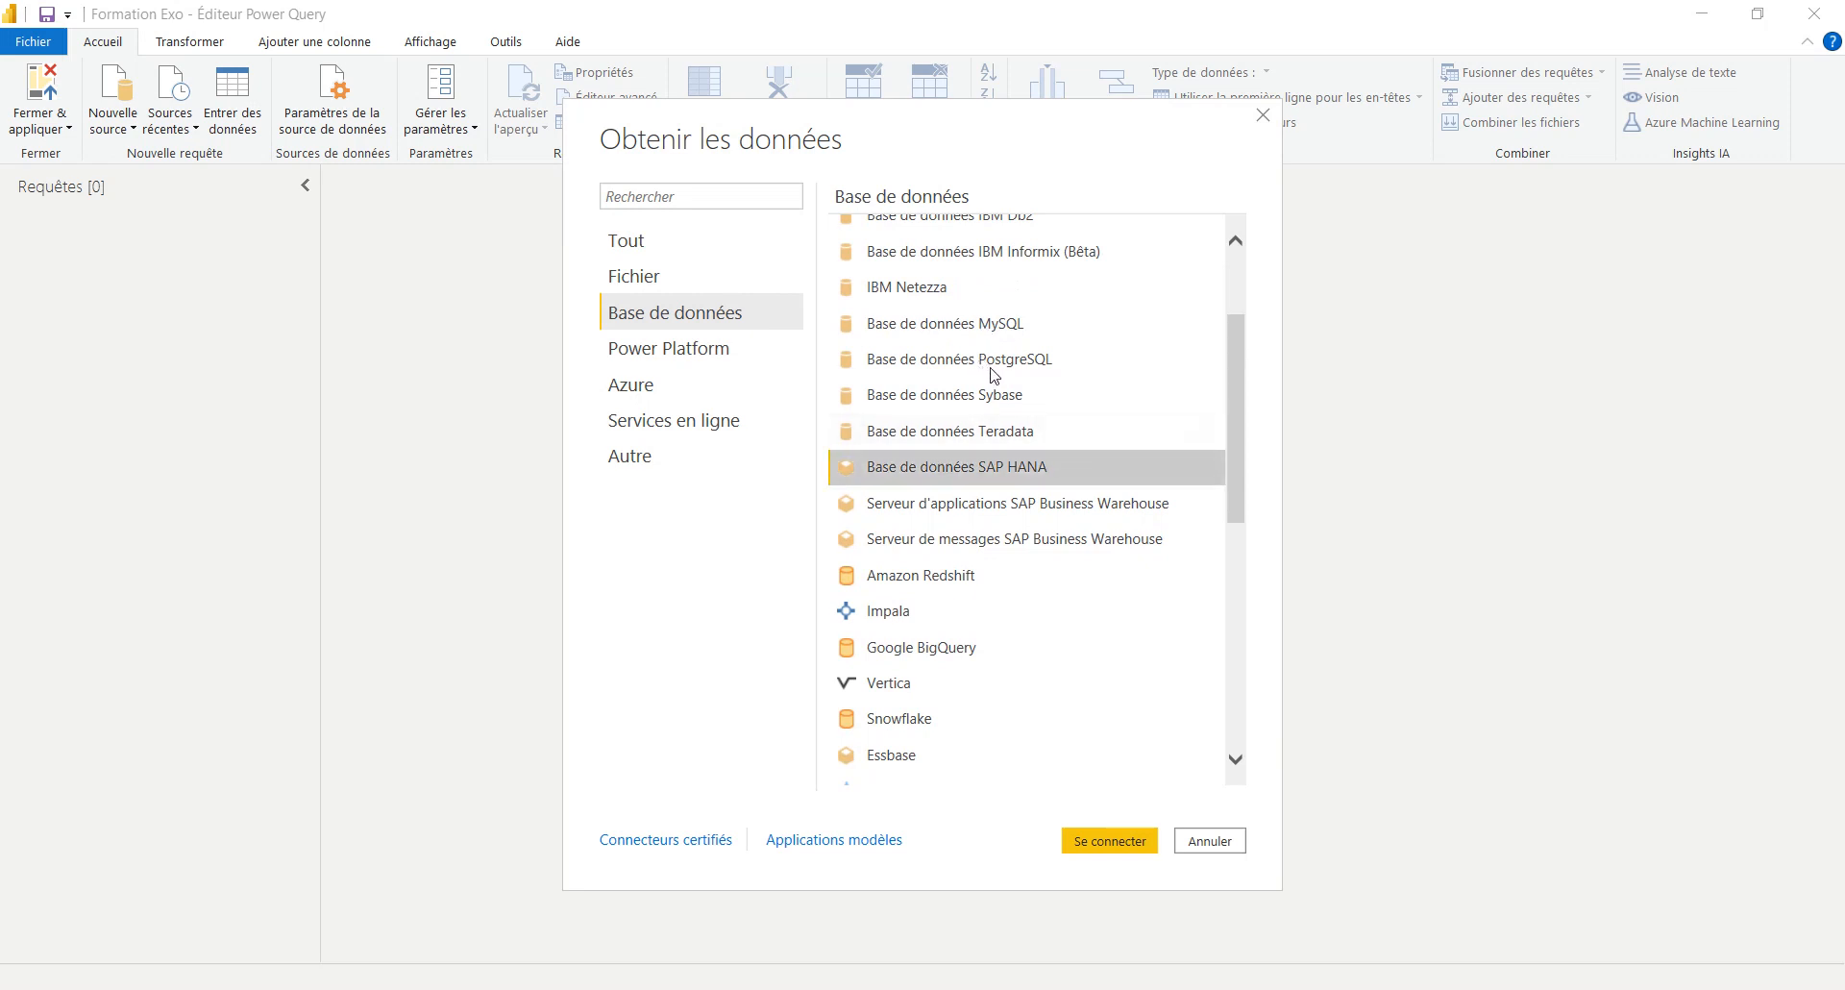
- Review the connectors offered in the Power Platform, Azure and Services en ligne categories
{"action": "left_click", "coordinate": [702, 358]}
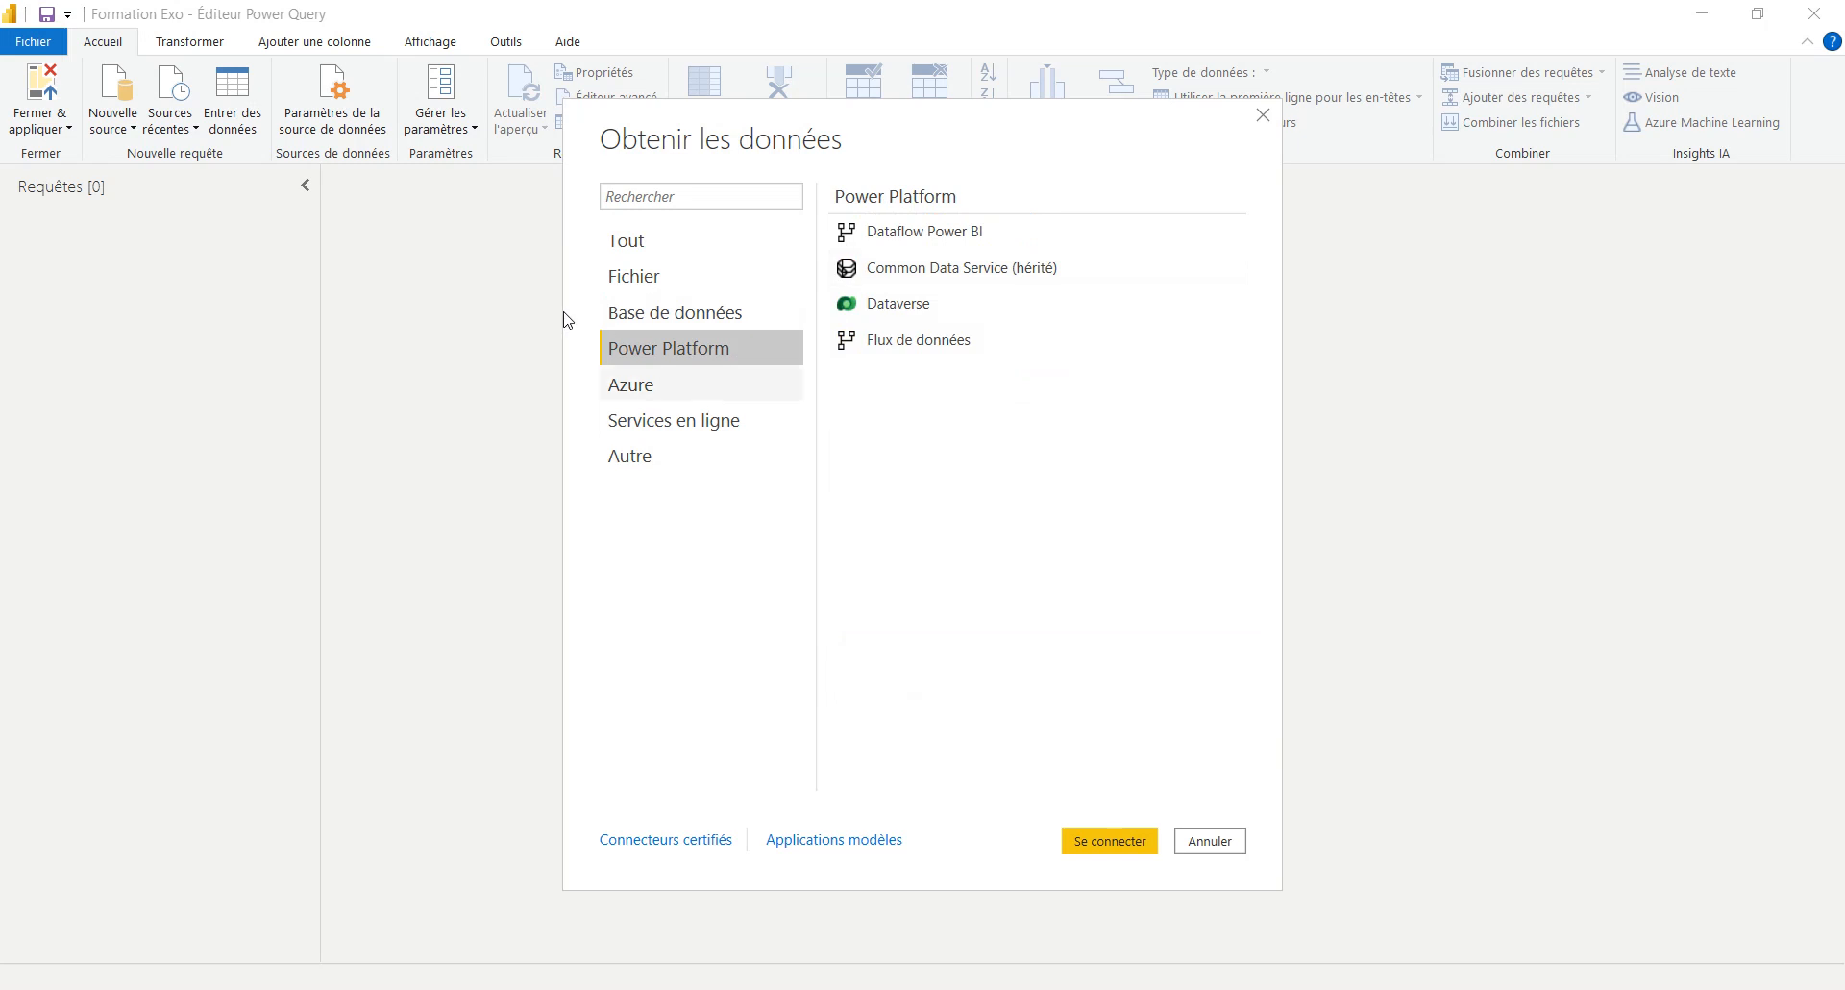
{"action": "left_click", "coordinate": [722, 395]}
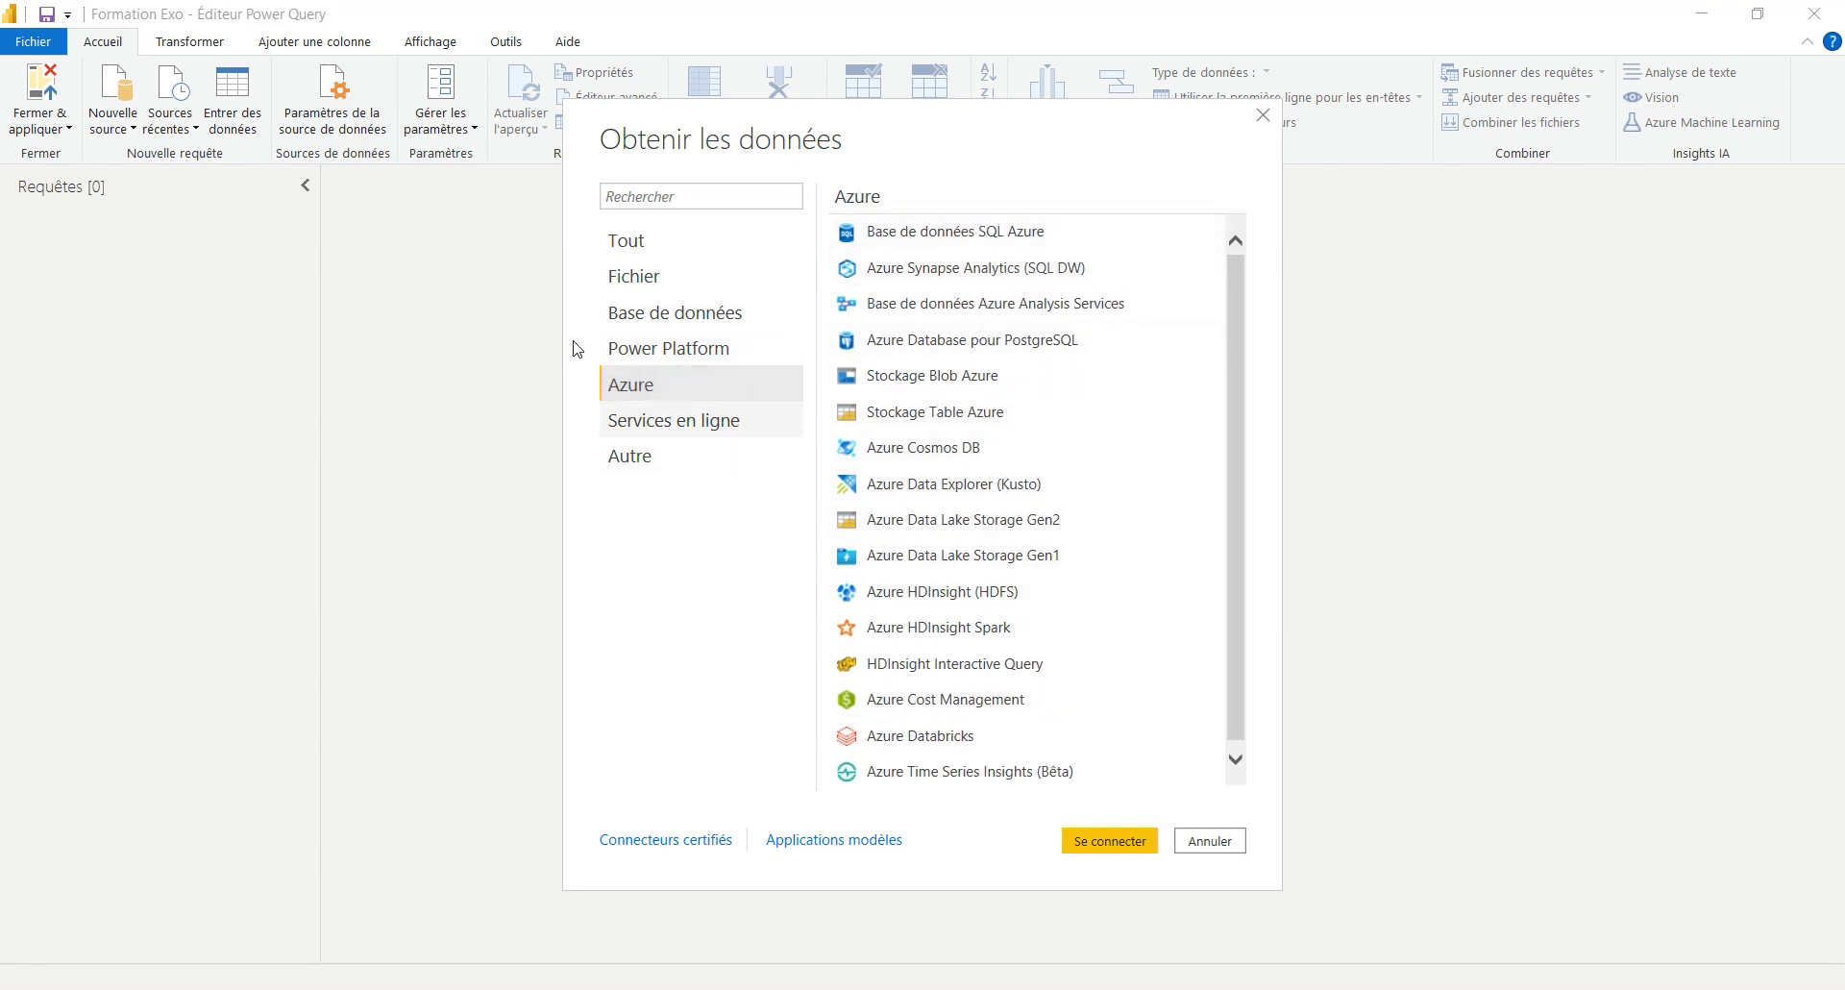
{"action": "left_click", "coordinate": [706, 421]}
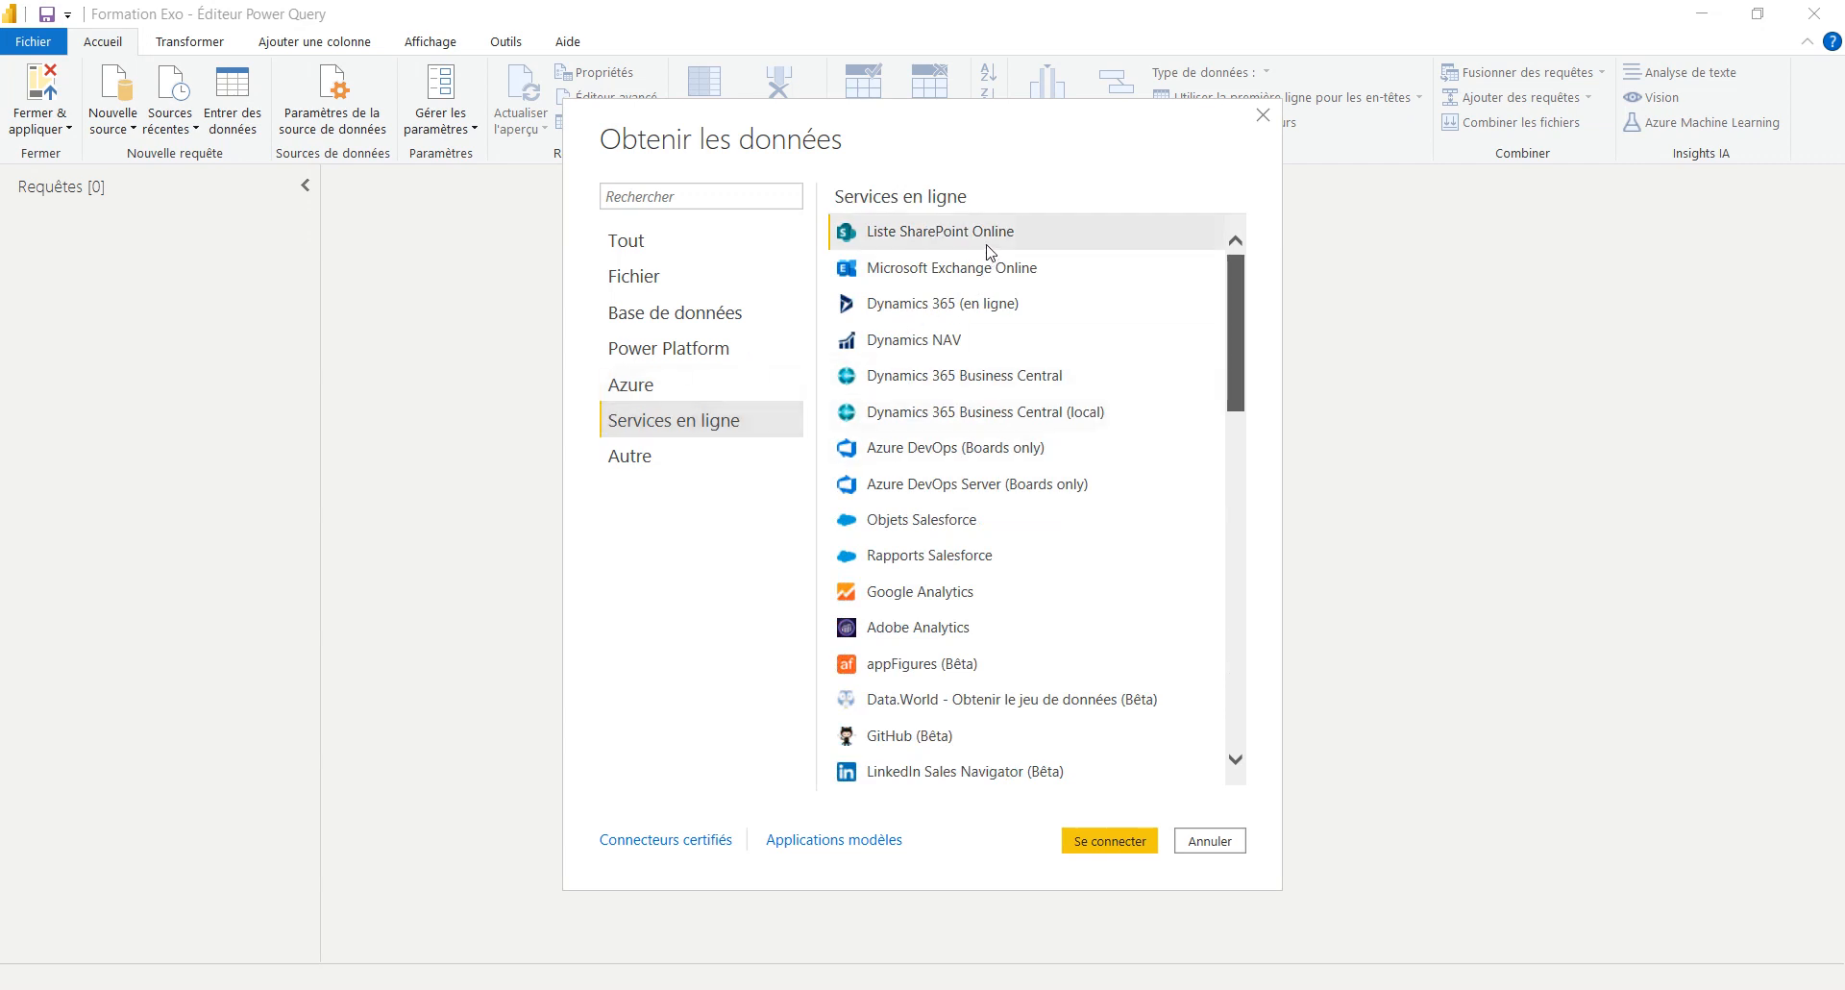
{"action": "scroll", "coordinate": [995, 279], "scroll_direction": "down", "scroll_amount": 2}
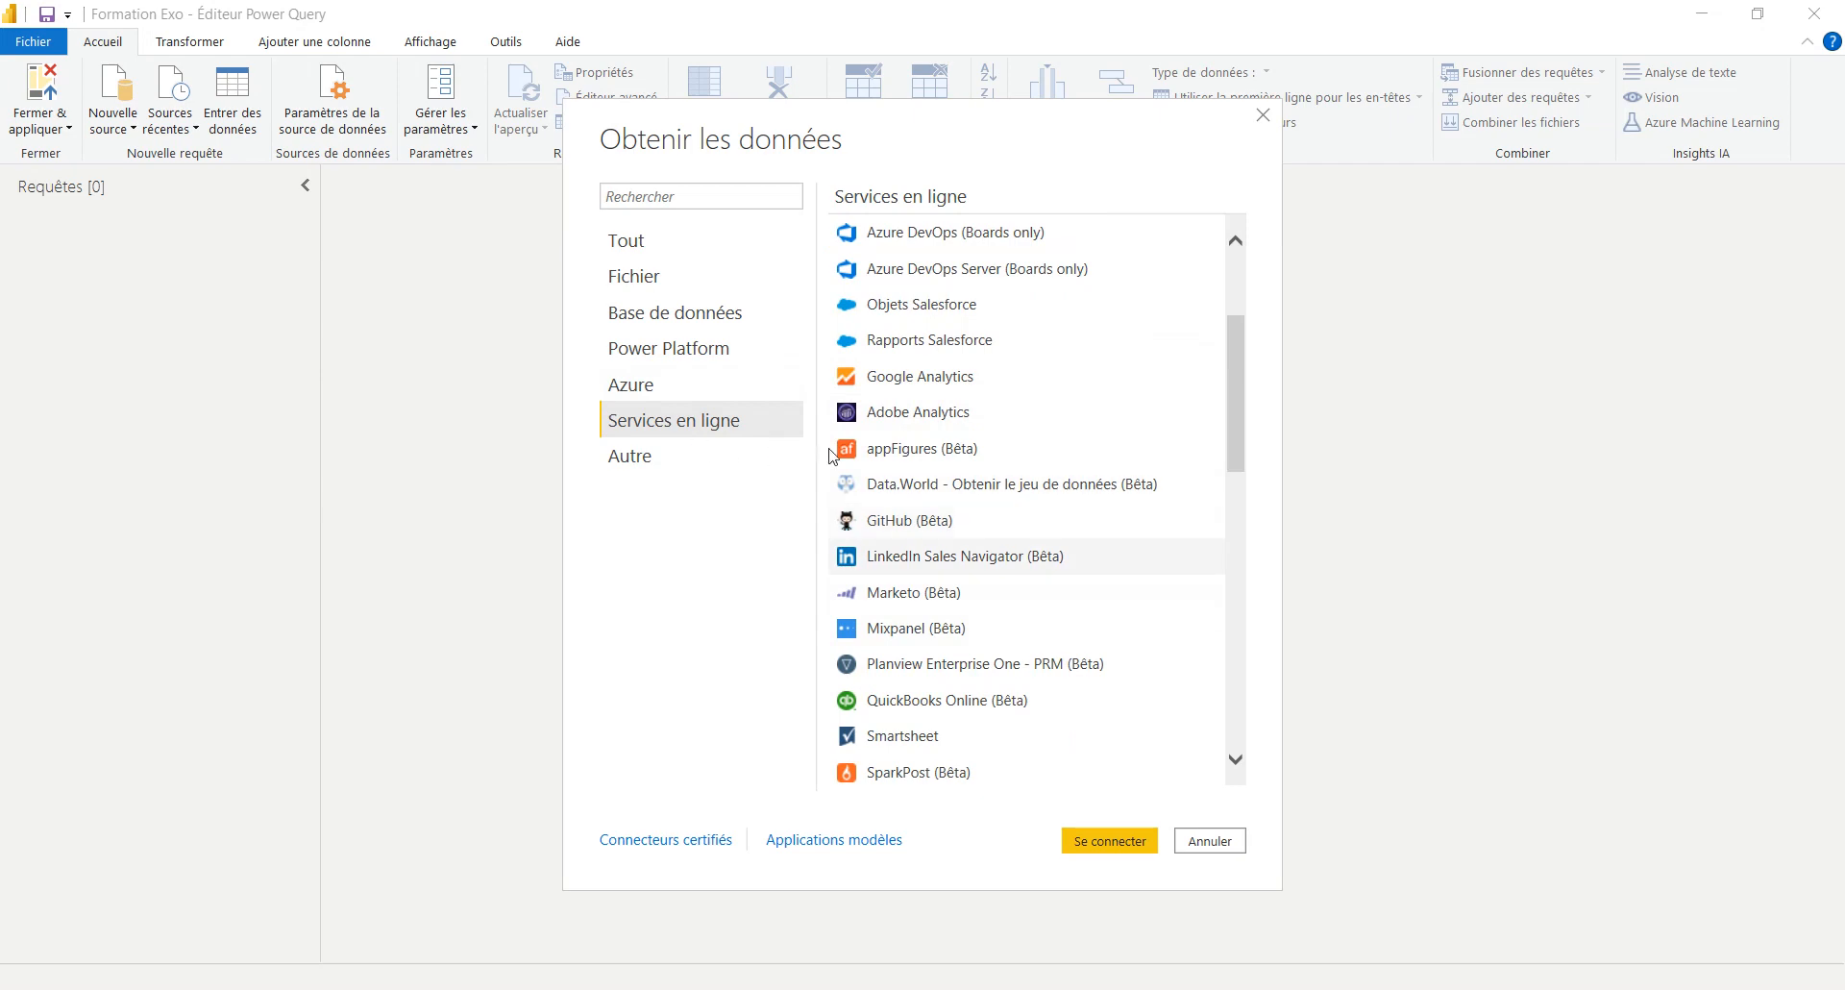
{"action": "scroll", "coordinate": [989, 384], "scroll_direction": "down", "scroll_amount": 4}
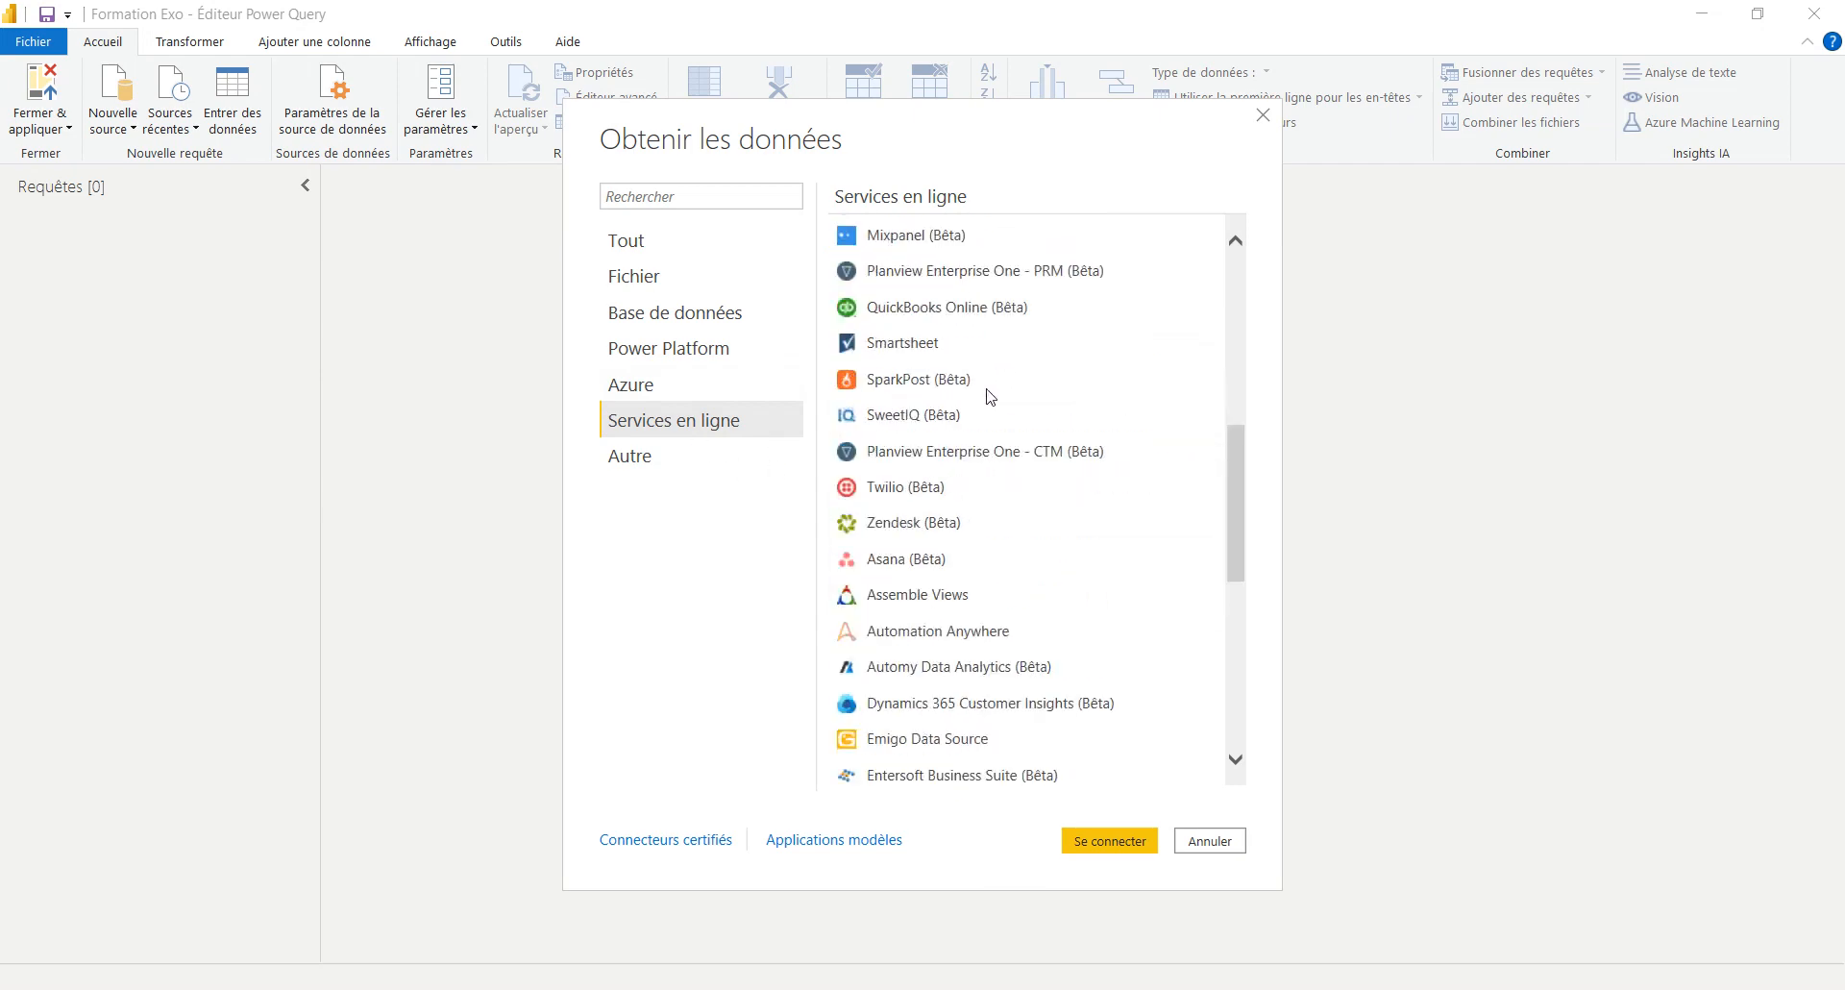
{"action": "scroll", "coordinate": [992, 452], "scroll_direction": "down", "scroll_amount": 5}
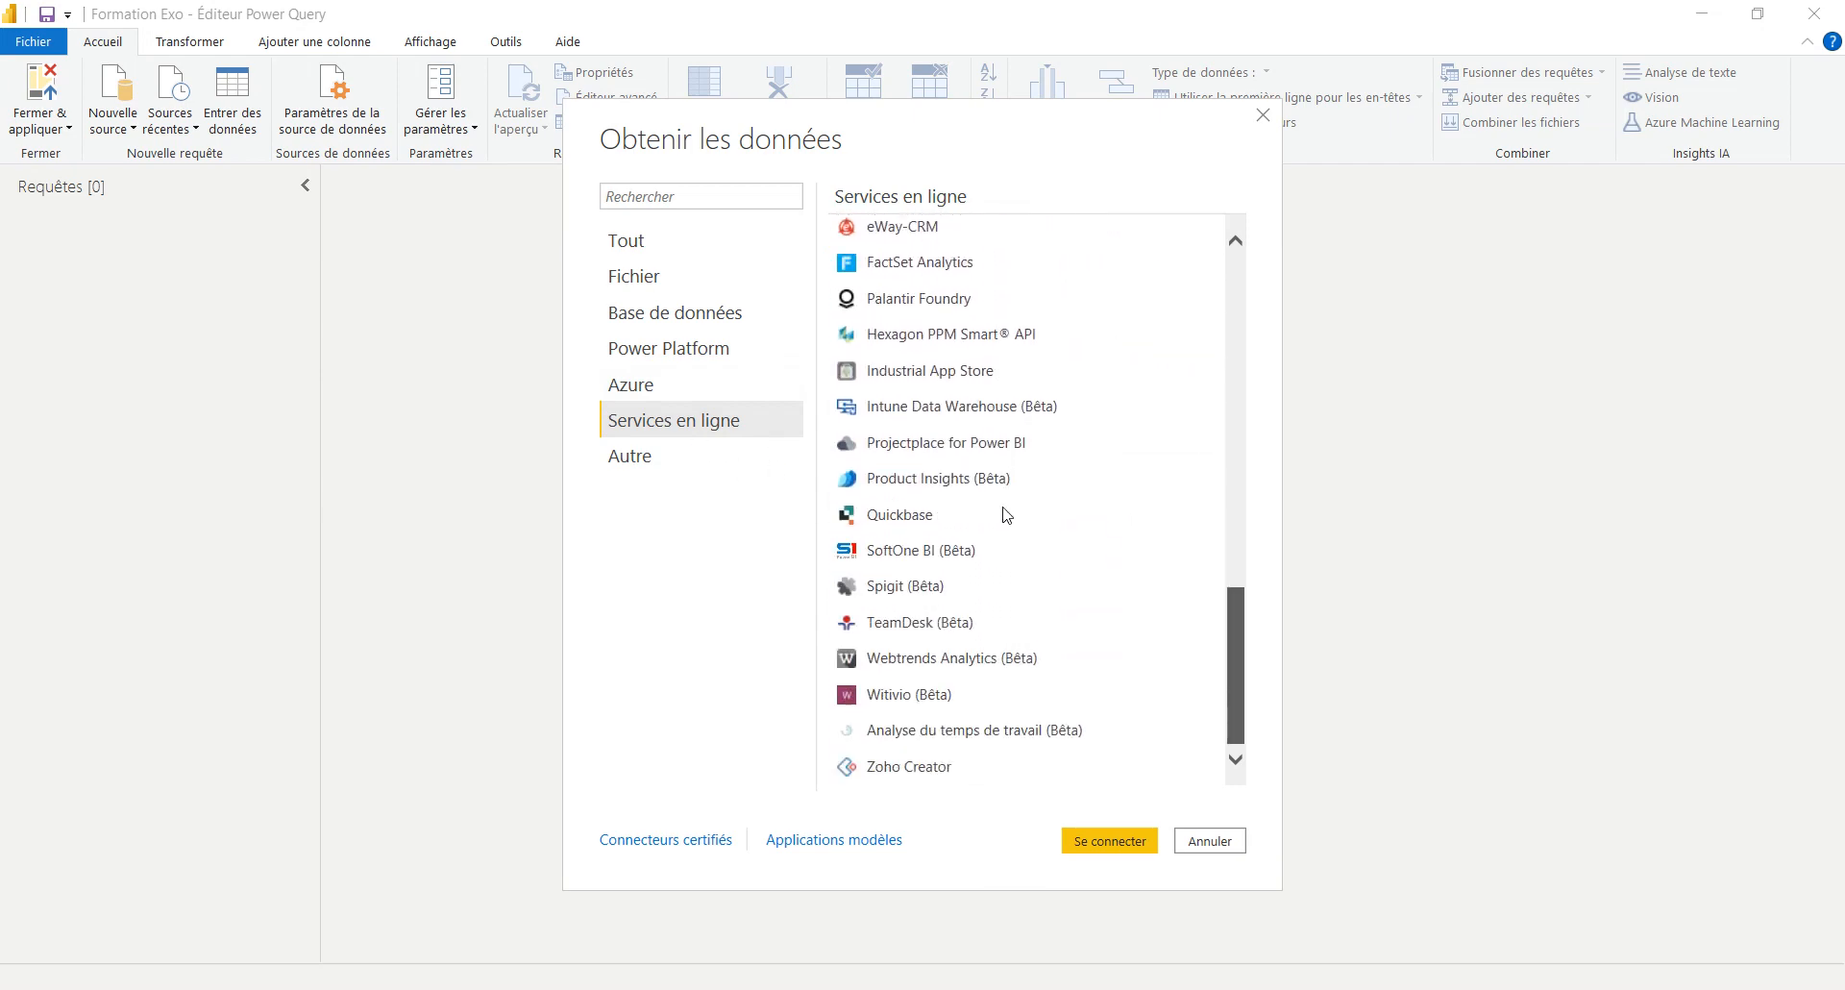
{"action": "scroll", "coordinate": [1004, 461], "scroll_direction": "up", "scroll_amount": 10}
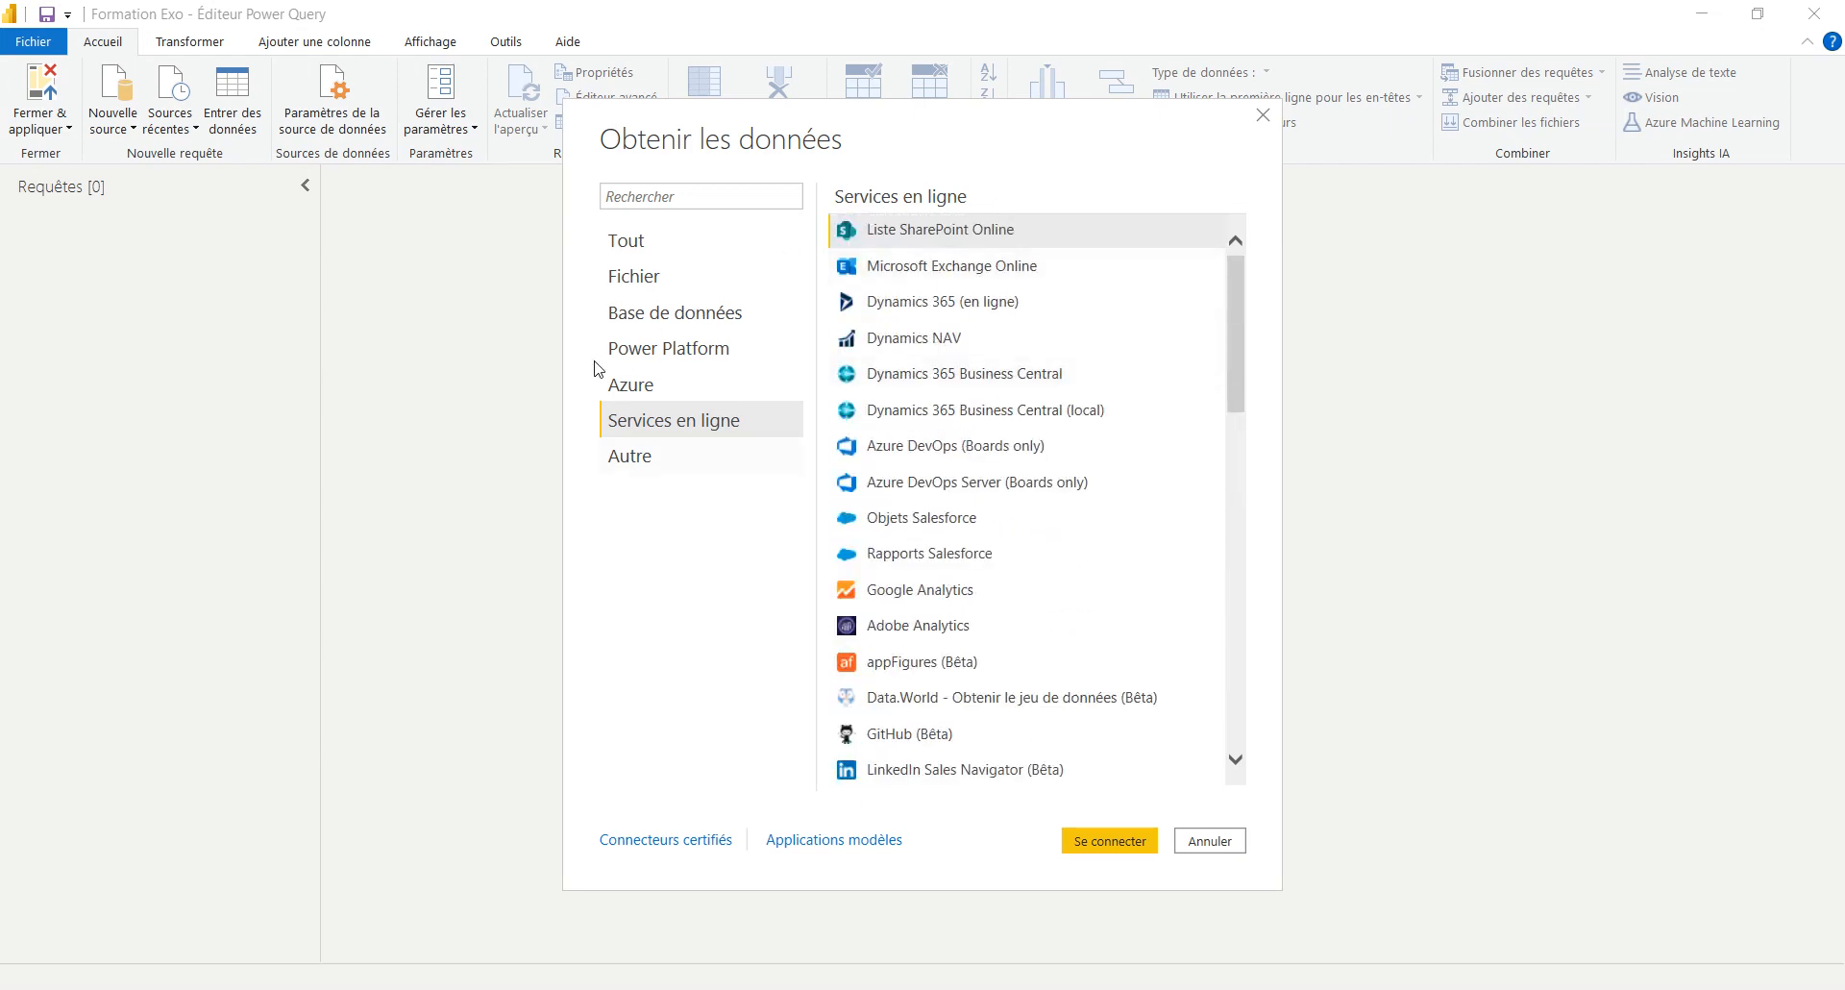
- Review the connectors in the Autre category and return to the Fichier category
{"action": "key", "text": "Down"}
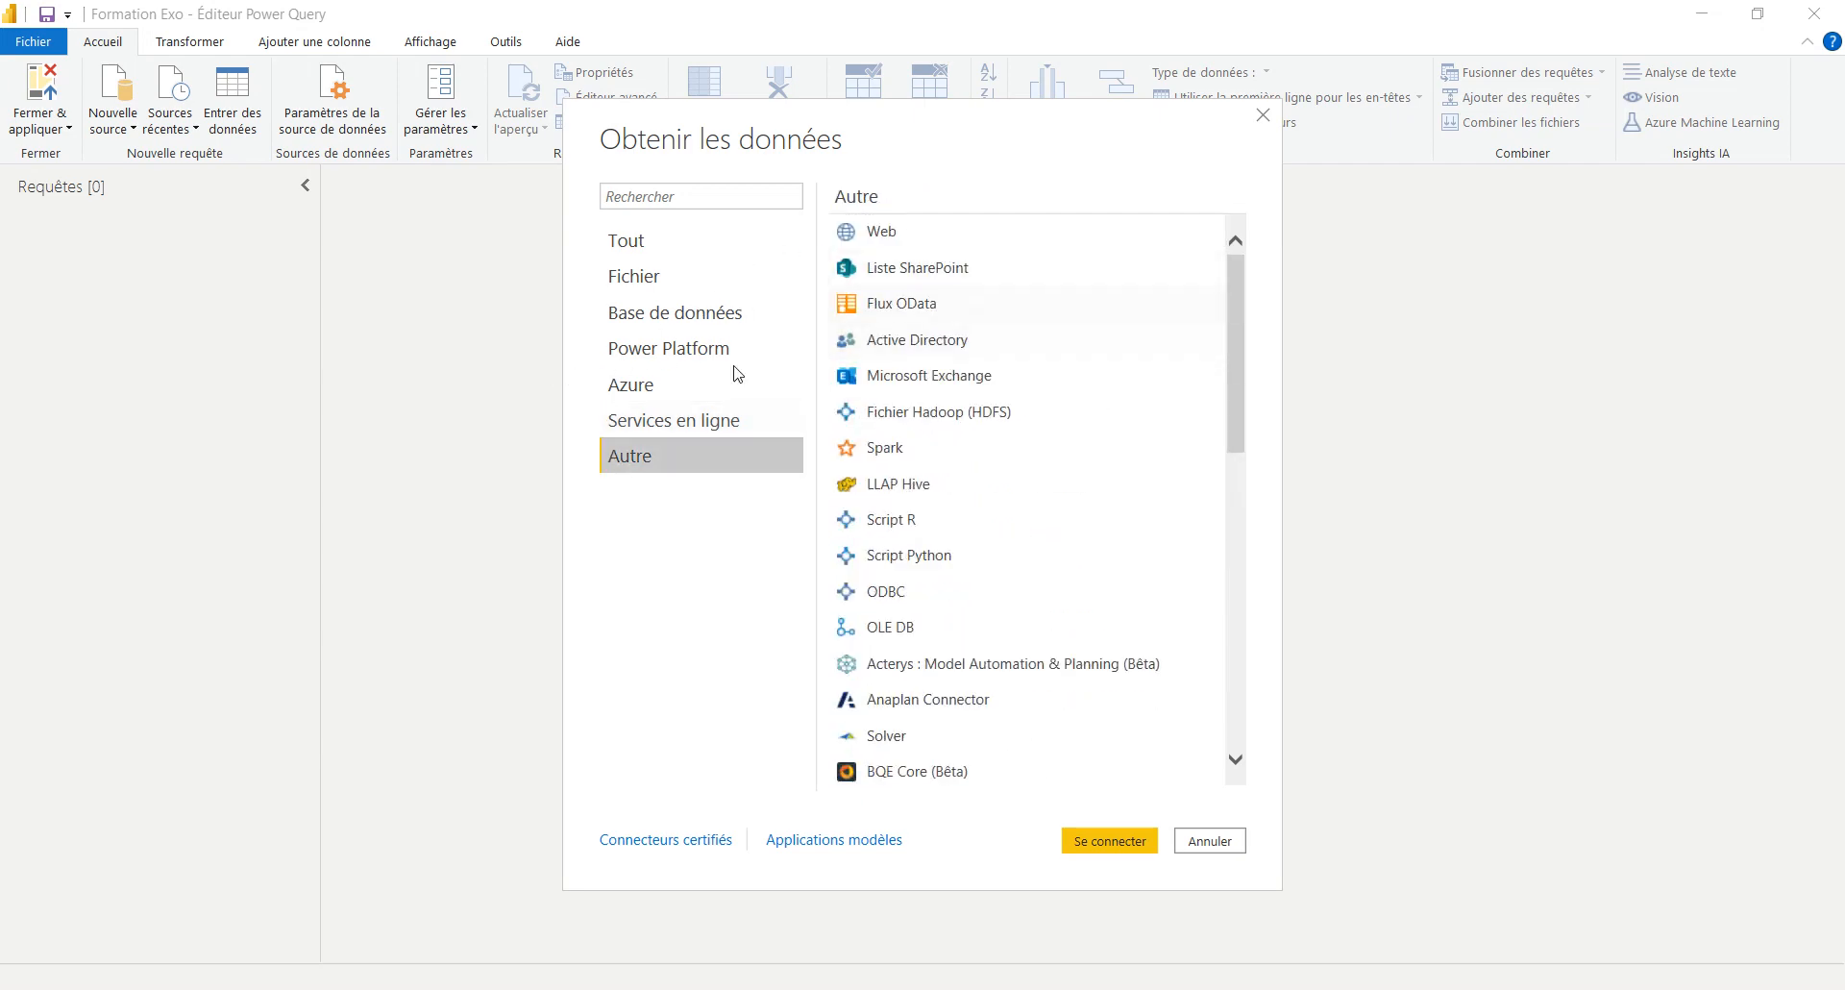
{"action": "scroll", "coordinate": [824, 432], "scroll_direction": "down", "scroll_amount": 8}
{"action": "scroll", "coordinate": [825, 432], "scroll_direction": "up", "scroll_amount": 8}
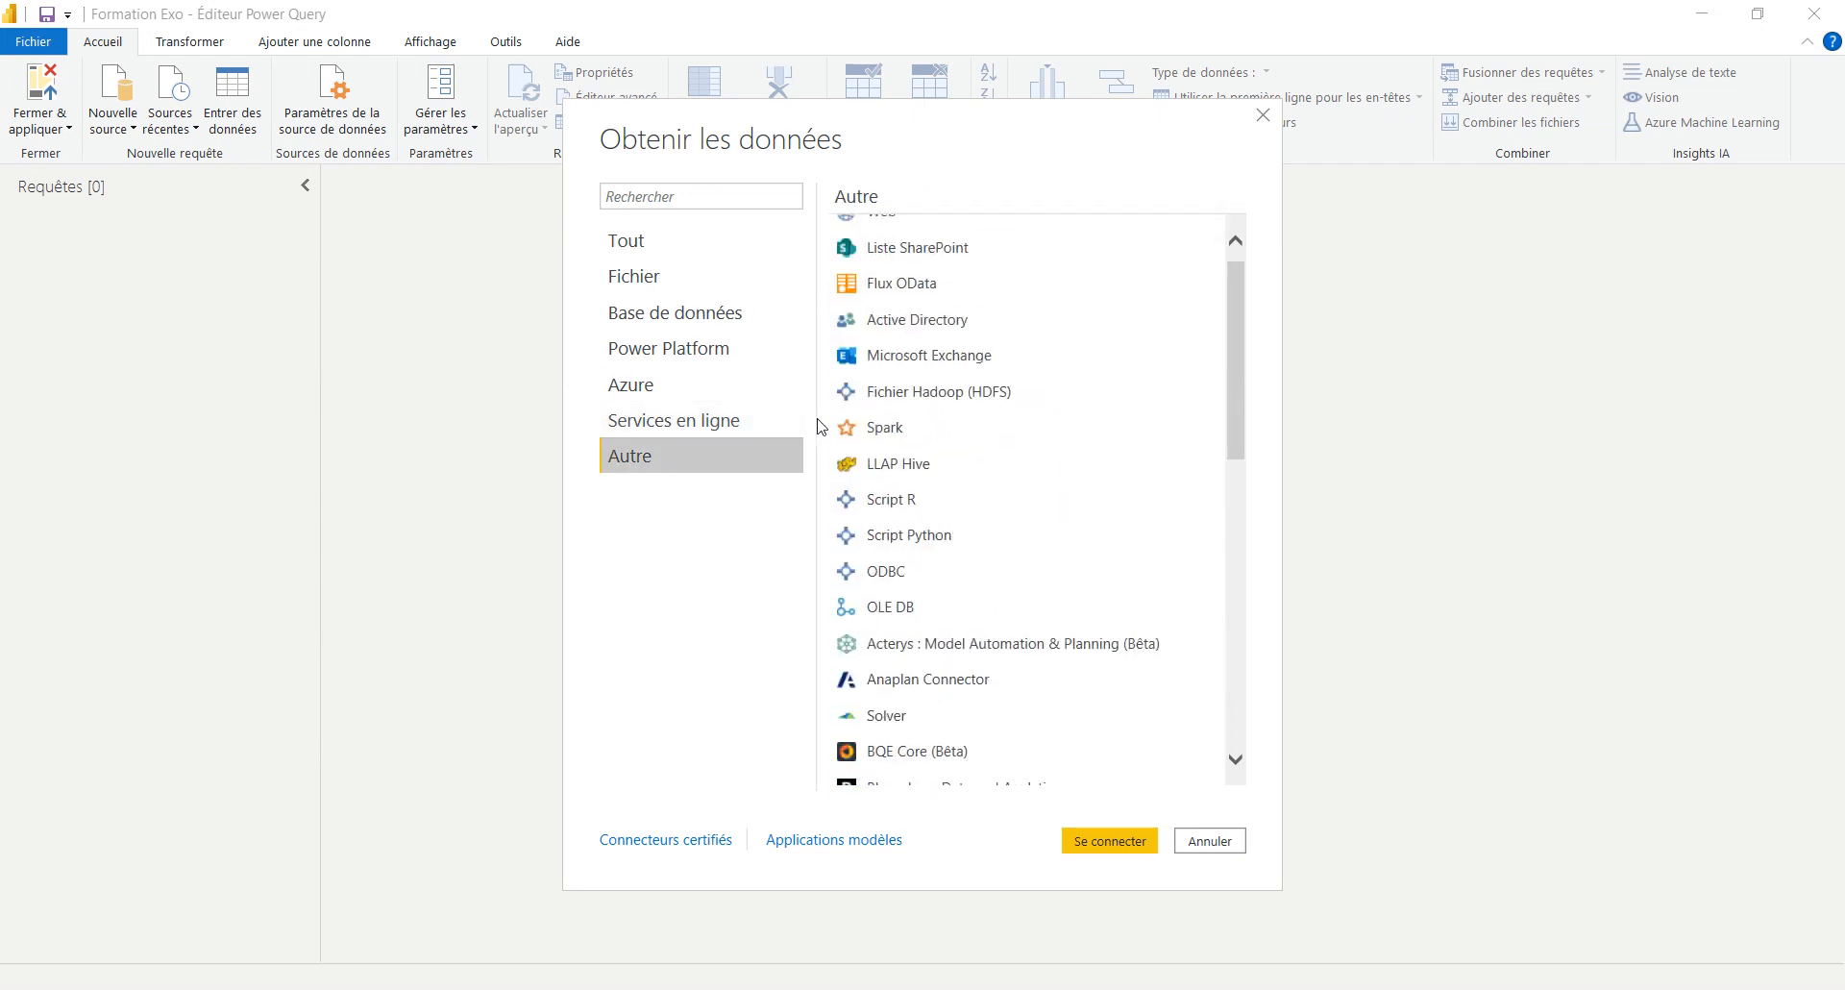
{"action": "left_click", "coordinate": [672, 276]}
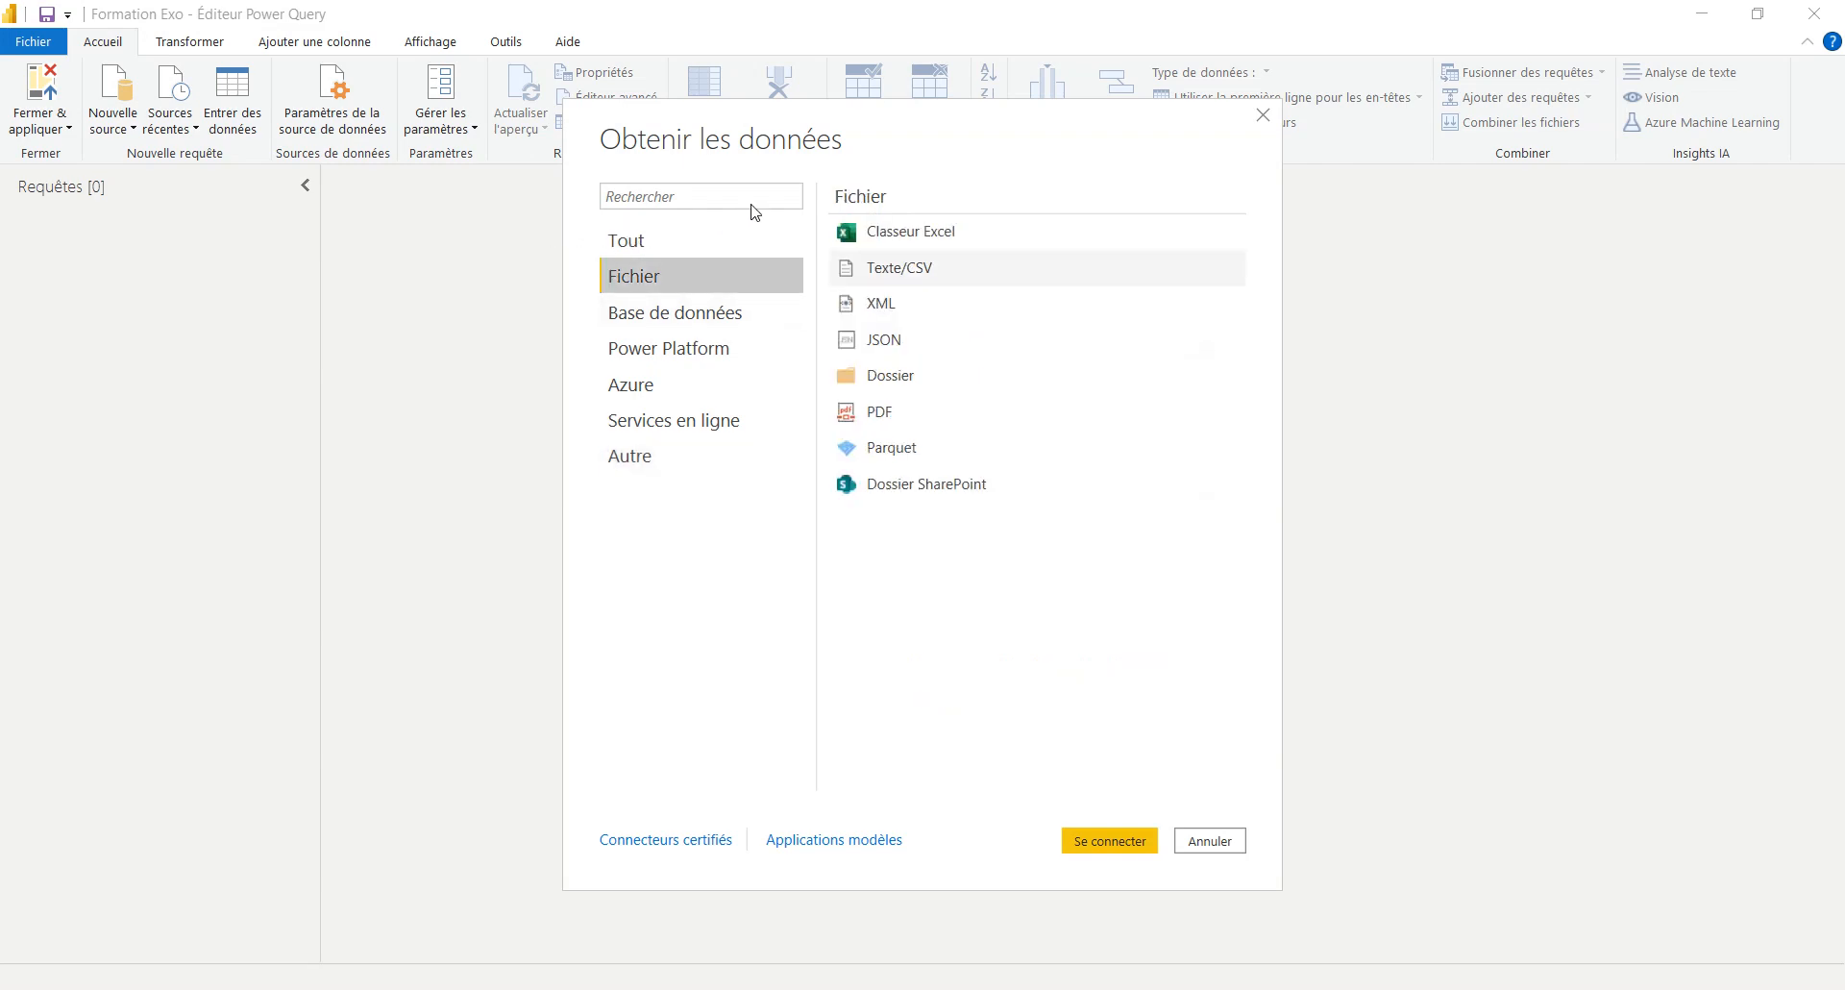
- Connect to an Excel workbook source and open Datasheet-Demo_Analyse Ventes.xlsx from the Formation Live Power BI Infobulles folder
{"action": "key", "text": "Up"}
{"action": "key", "text": "Escape"}
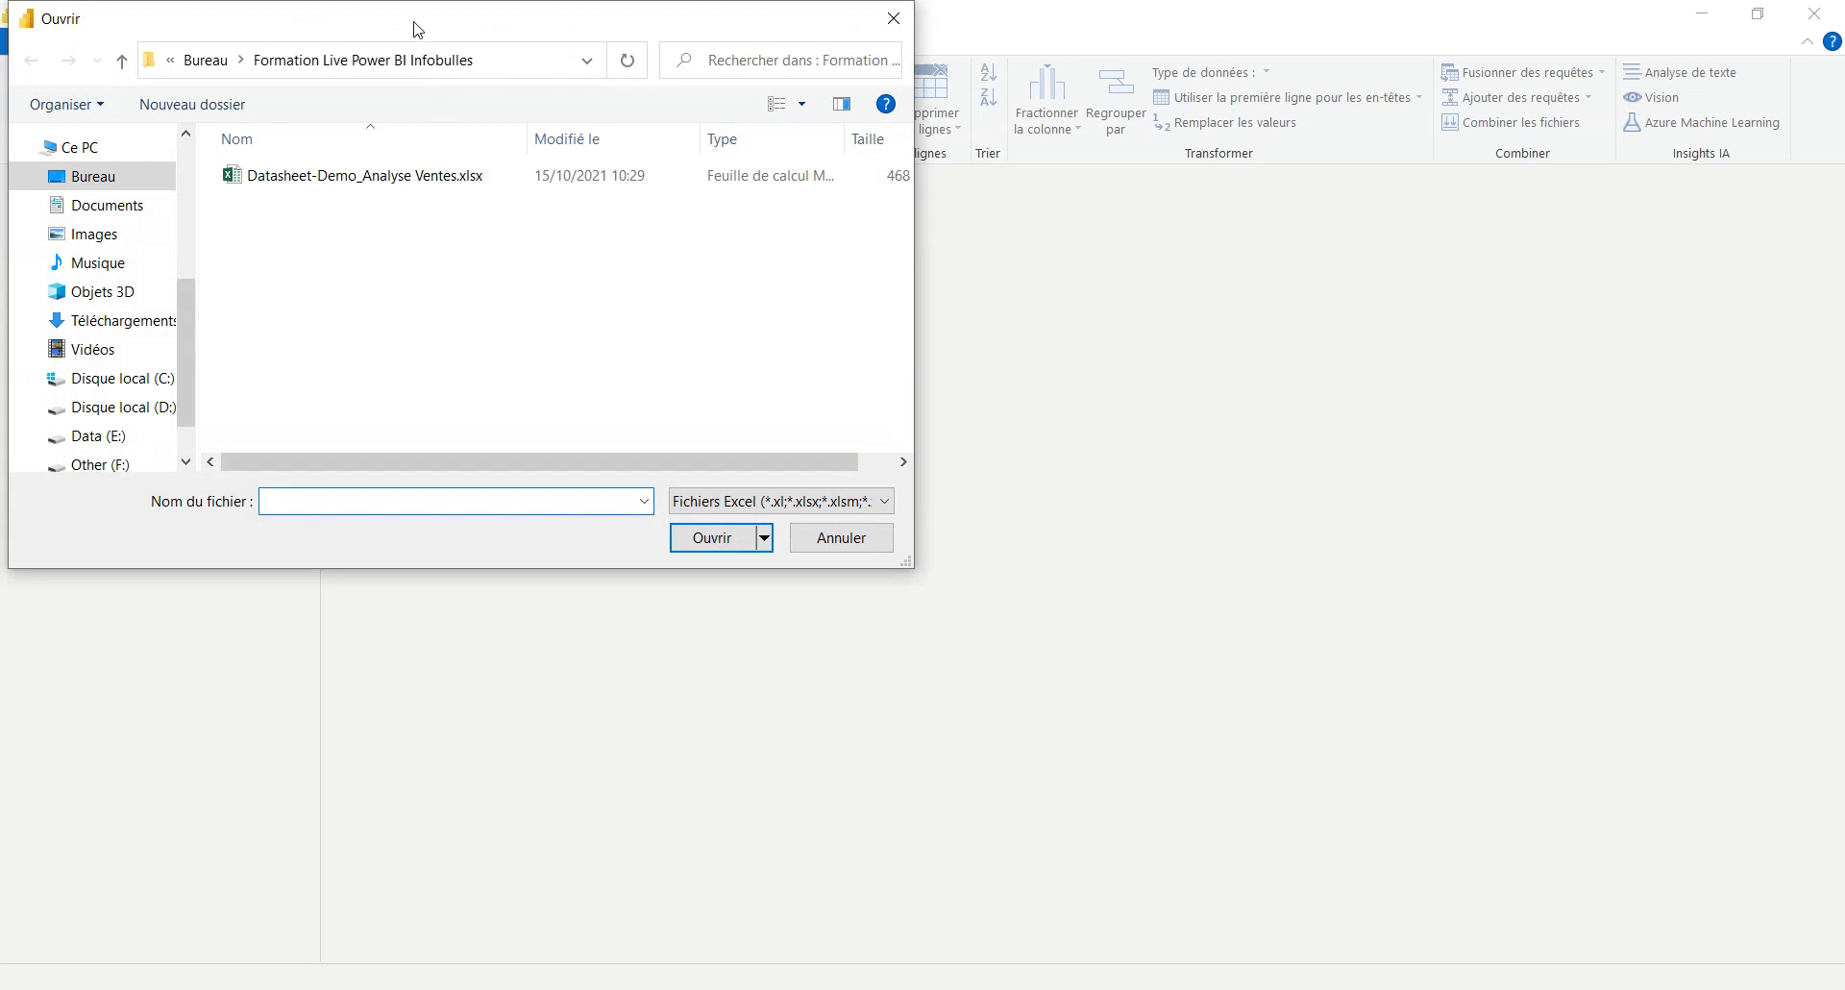
{"action": "double_click", "coordinate": [418, 29]}
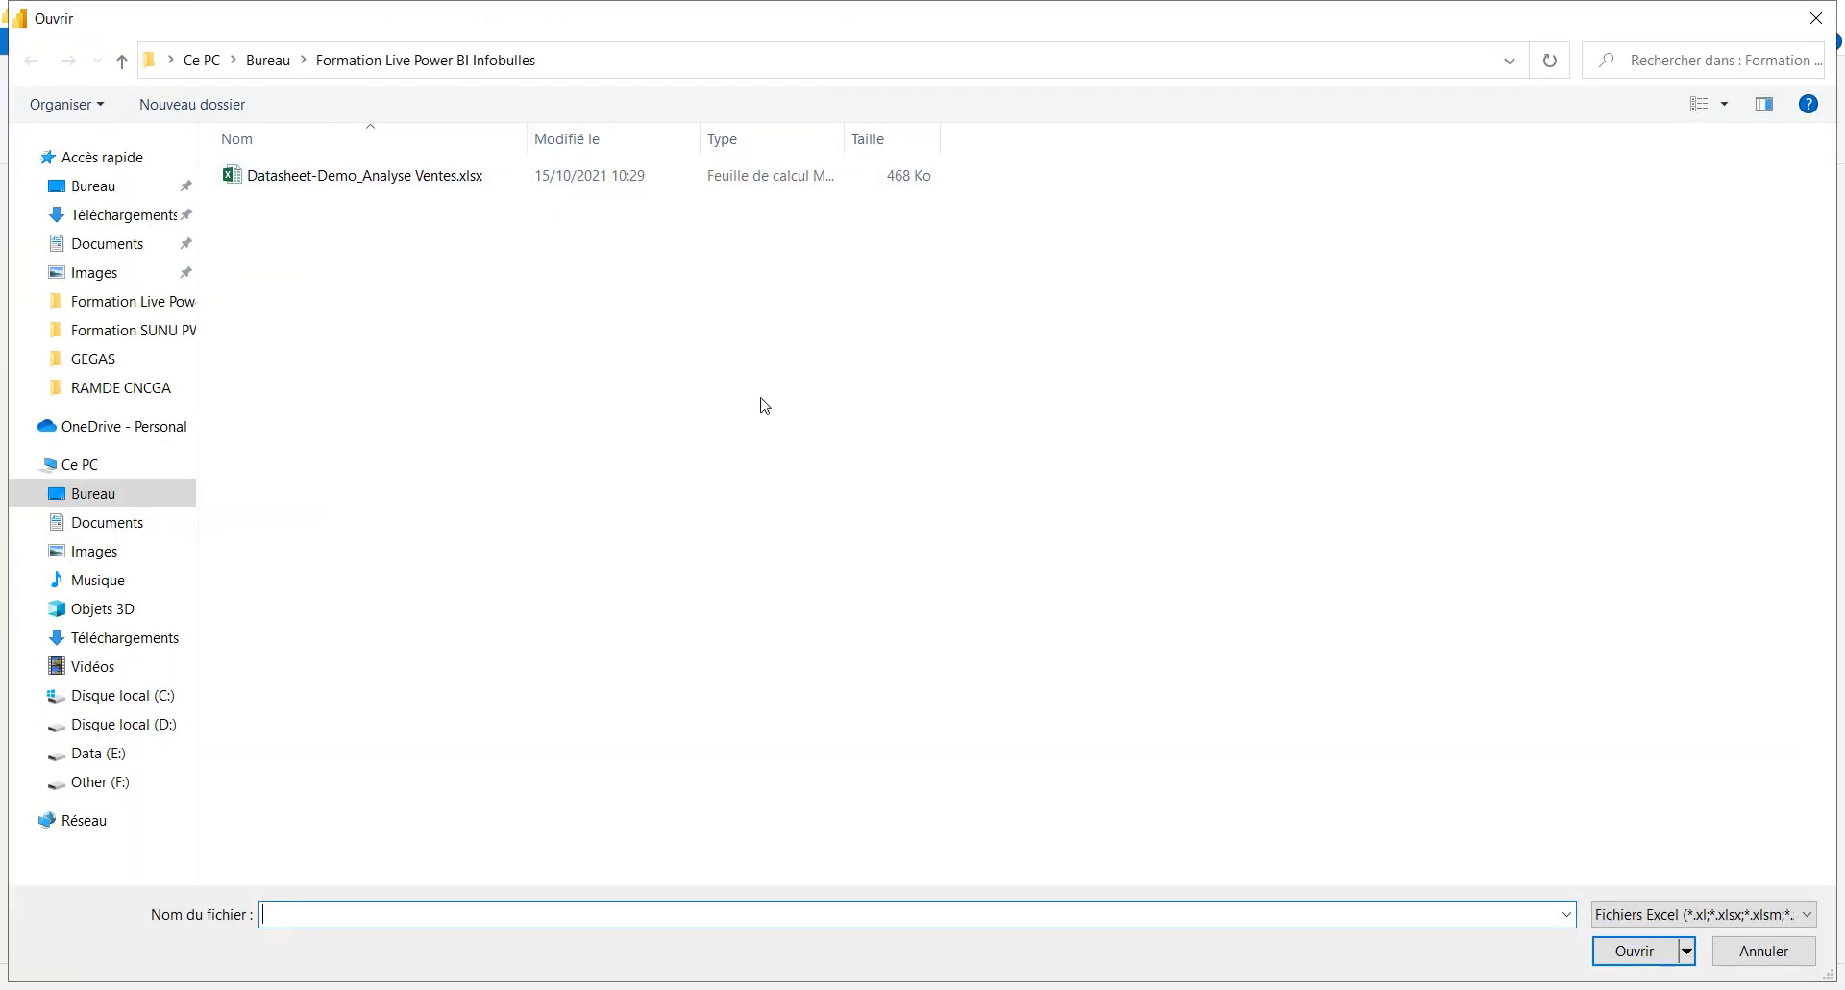
{"action": "double_click", "coordinate": [773, 23]}
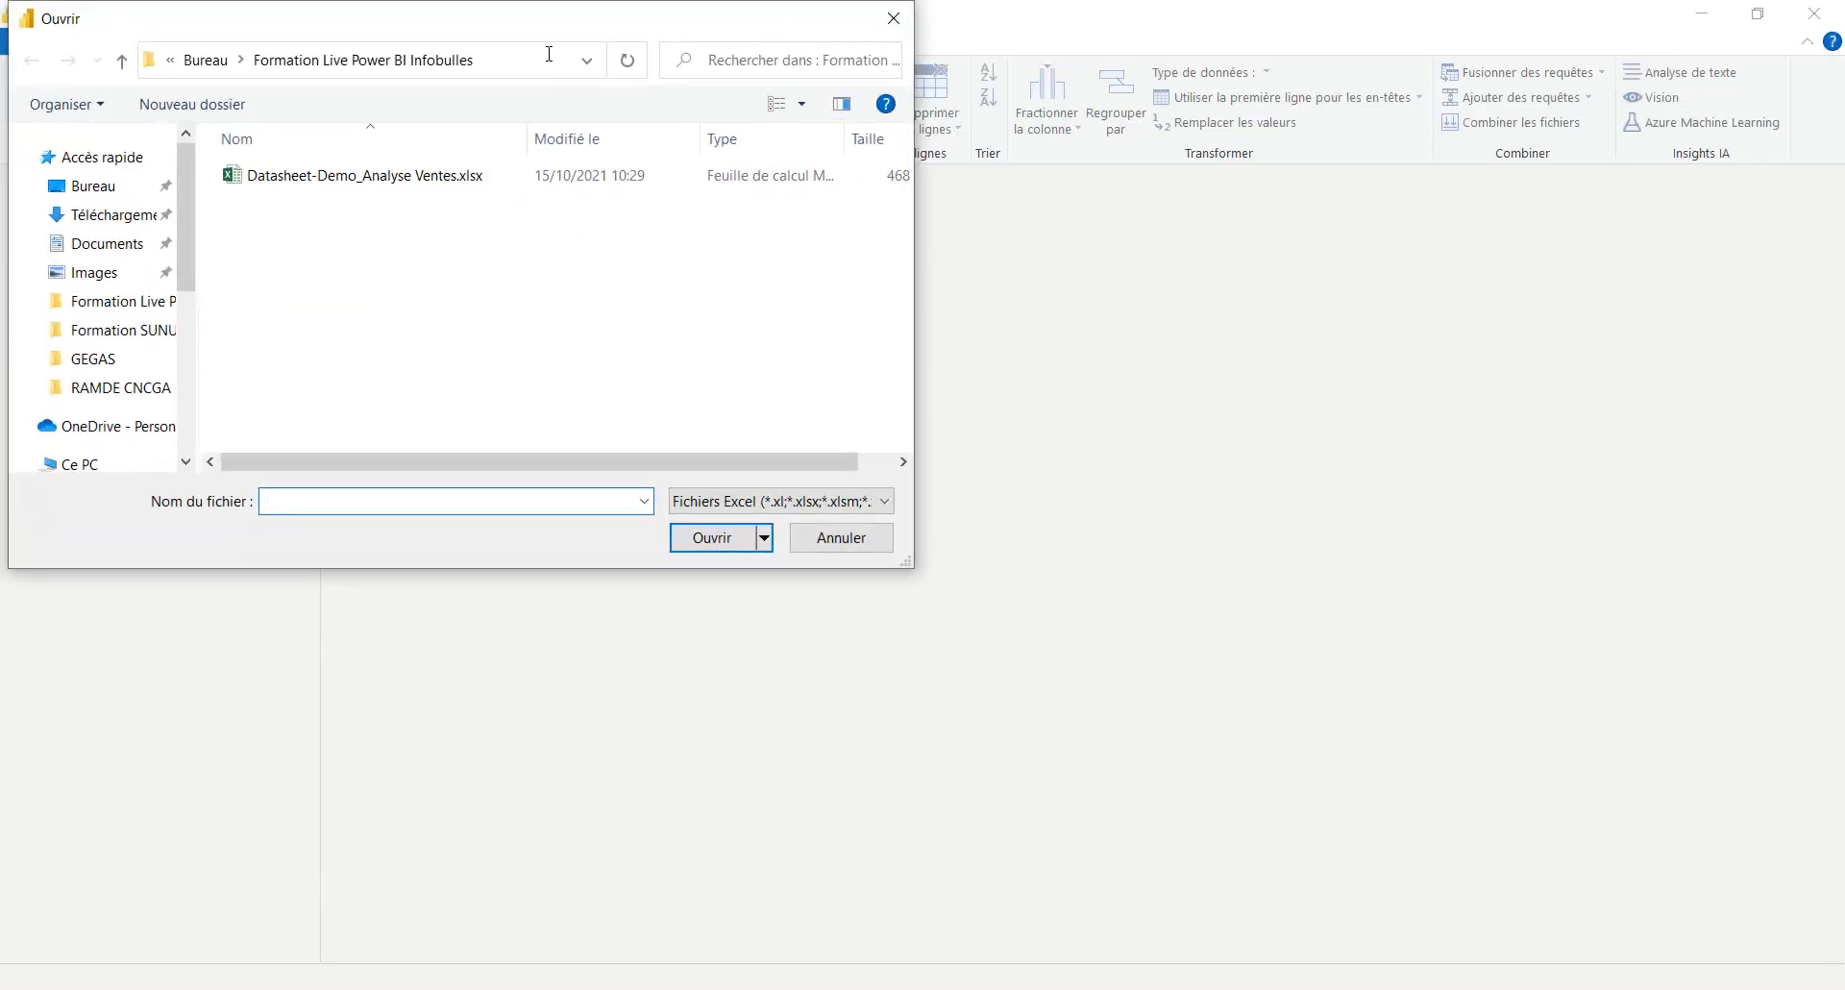
{"action": "left_click_drag", "start_coordinate": [515, 20], "coordinate": [894, 185]}
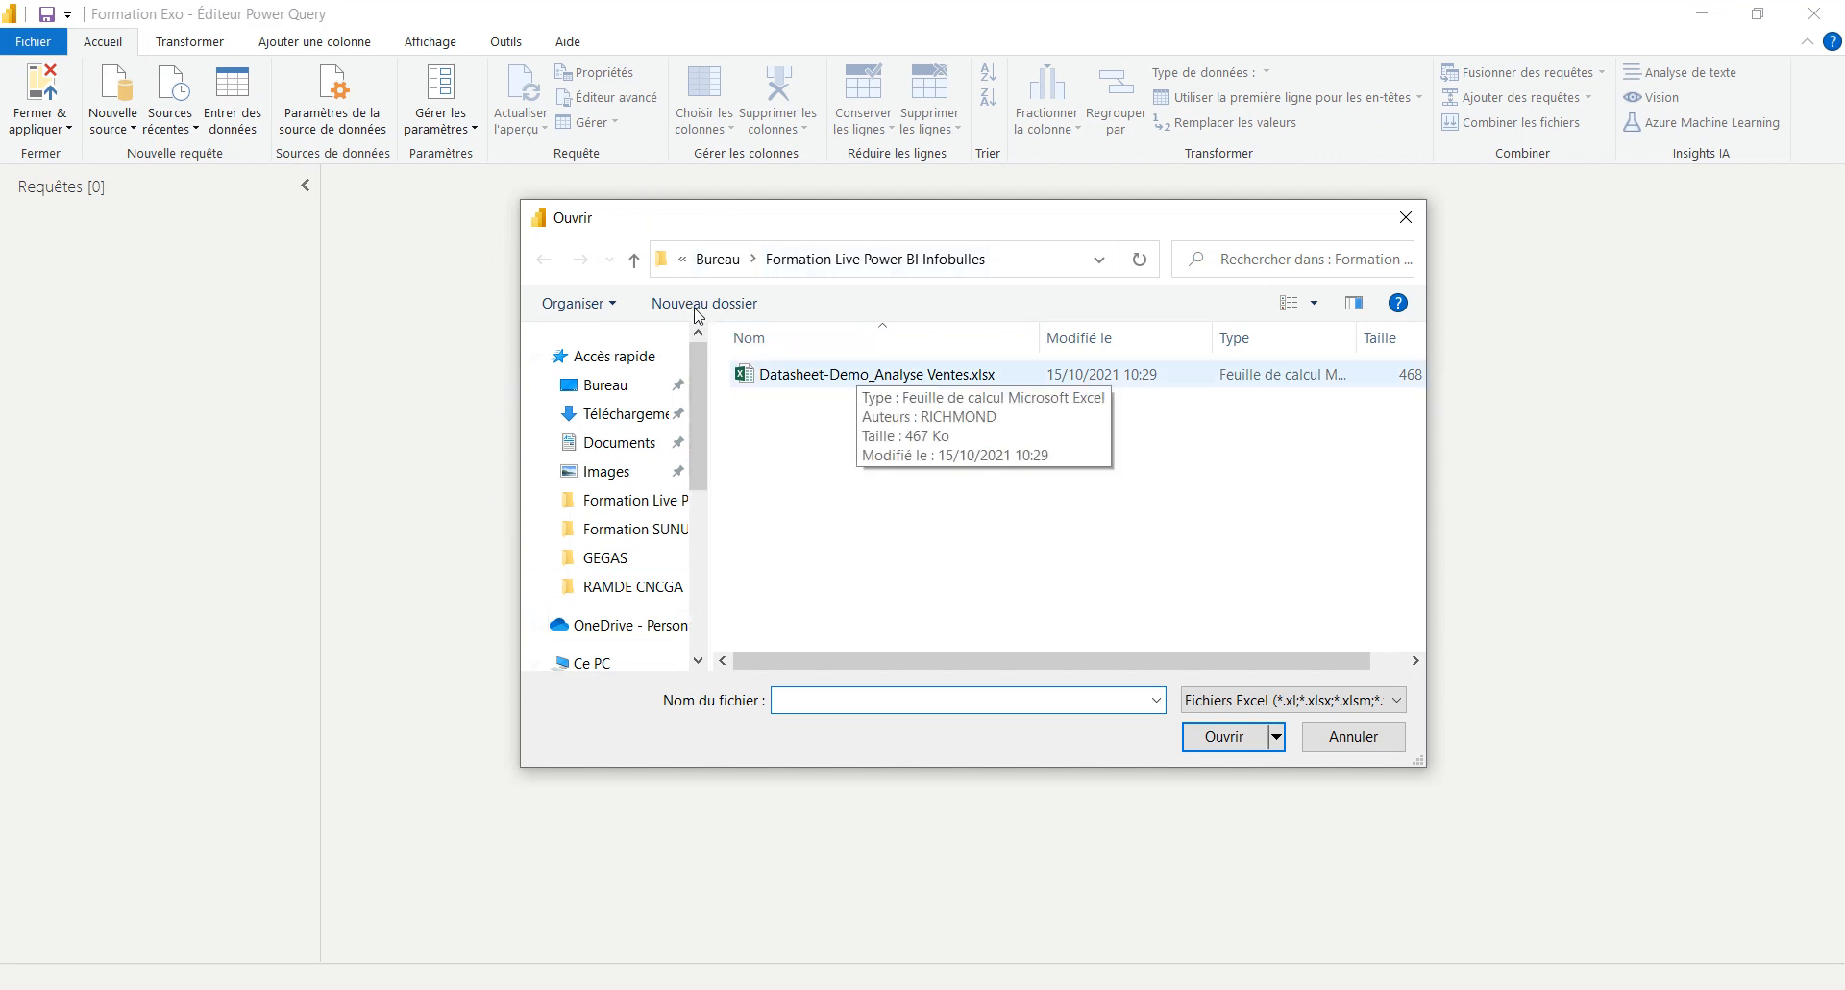
{"action": "double_click", "coordinate": [779, 373]}
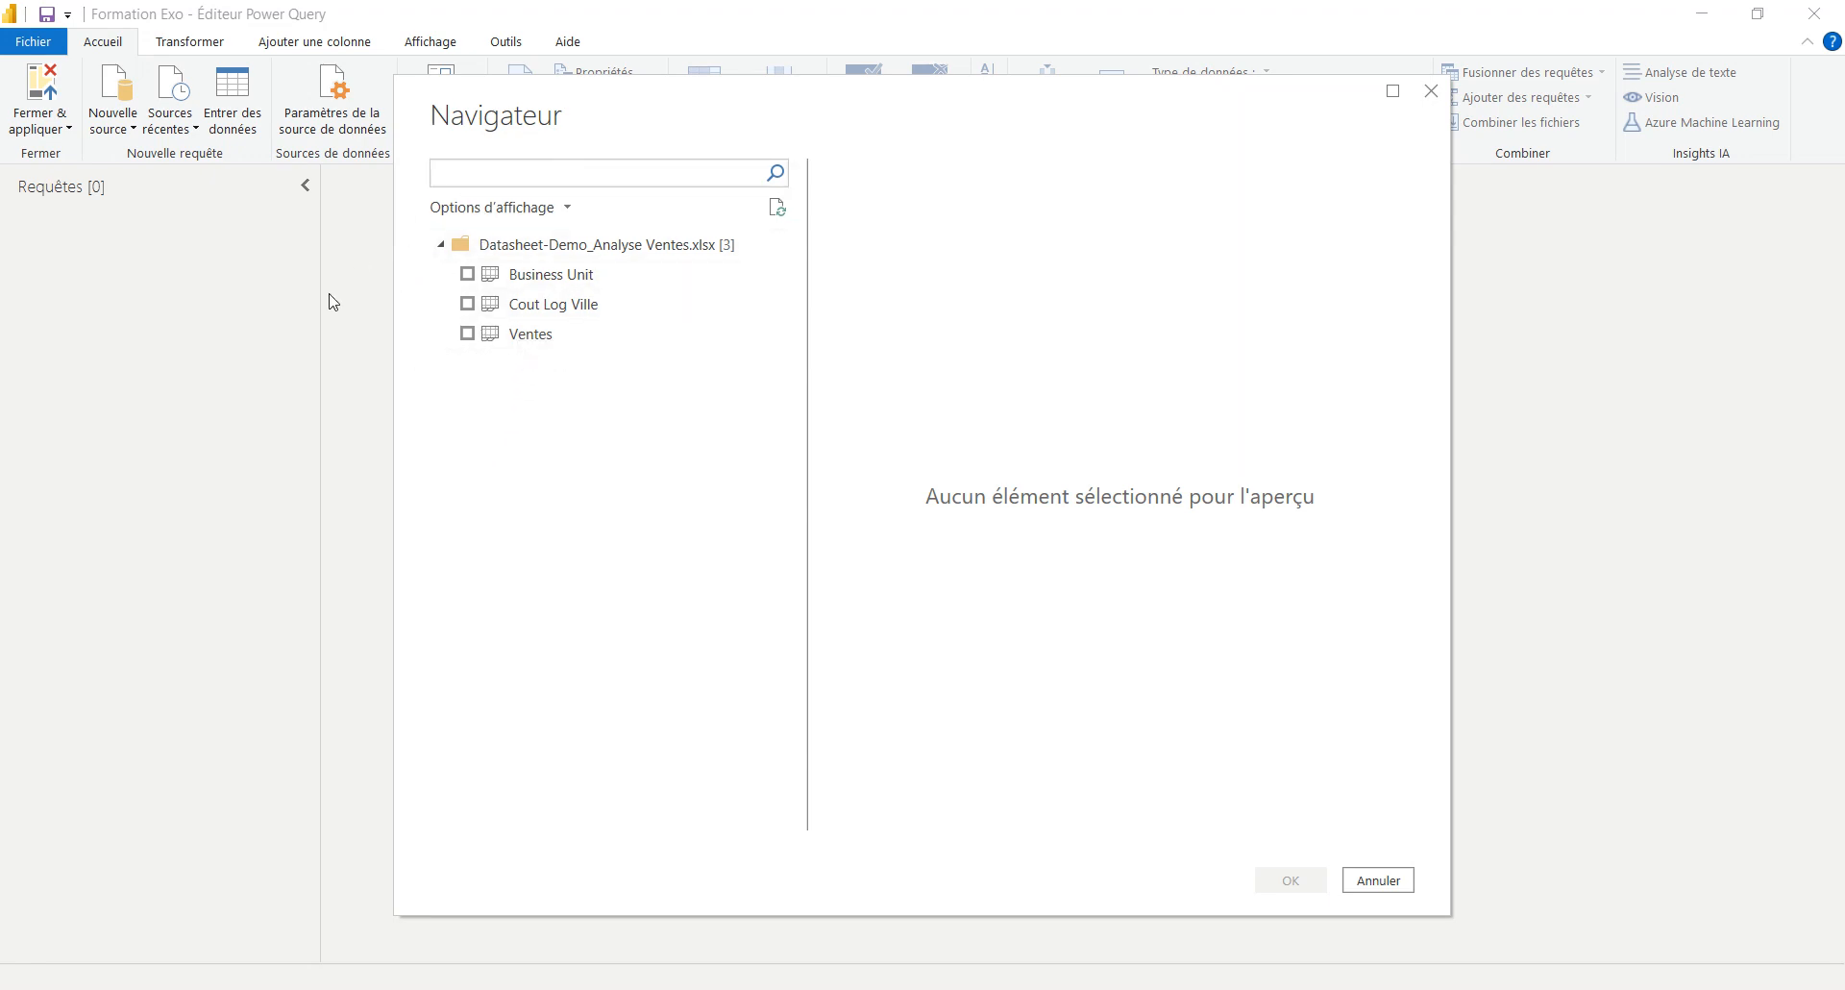
- Check the source workbook's sheets in Excel, then preview the Business Unit and Cout Log Ville sheets in the Navigateur
{"action": "key", "text": "alt+Tab"}
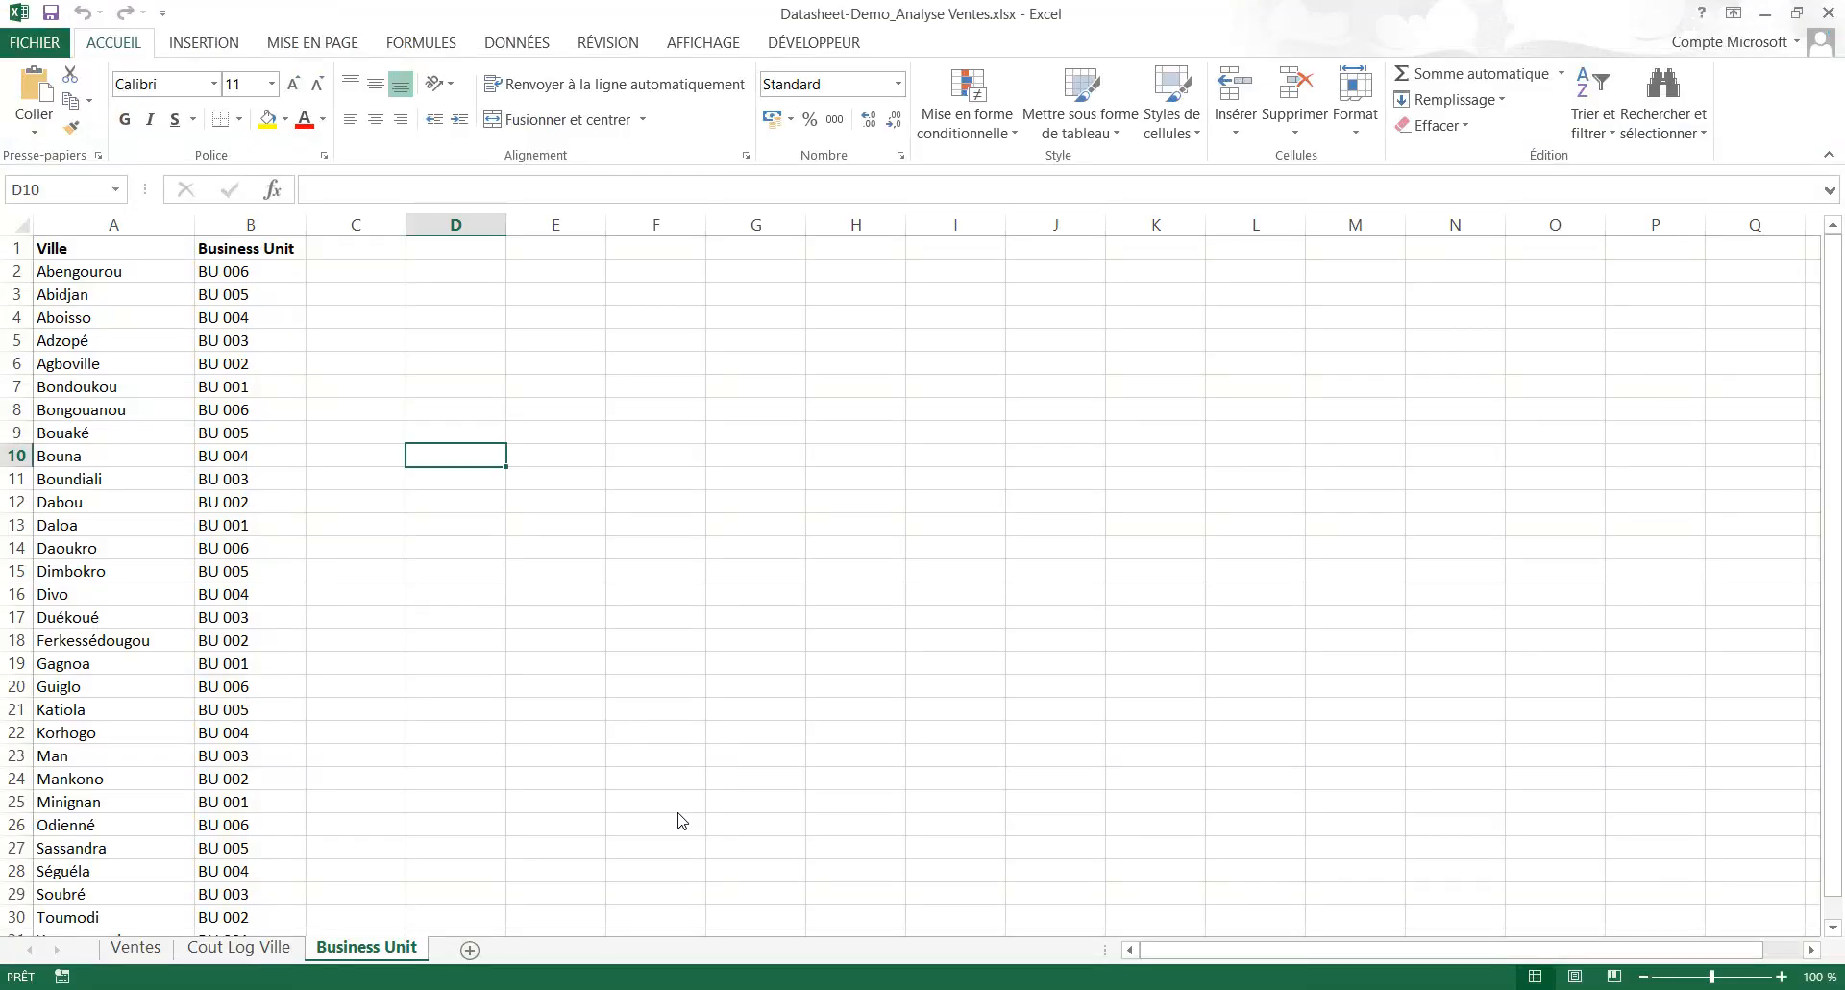
{"action": "key", "text": "alt+Tab"}
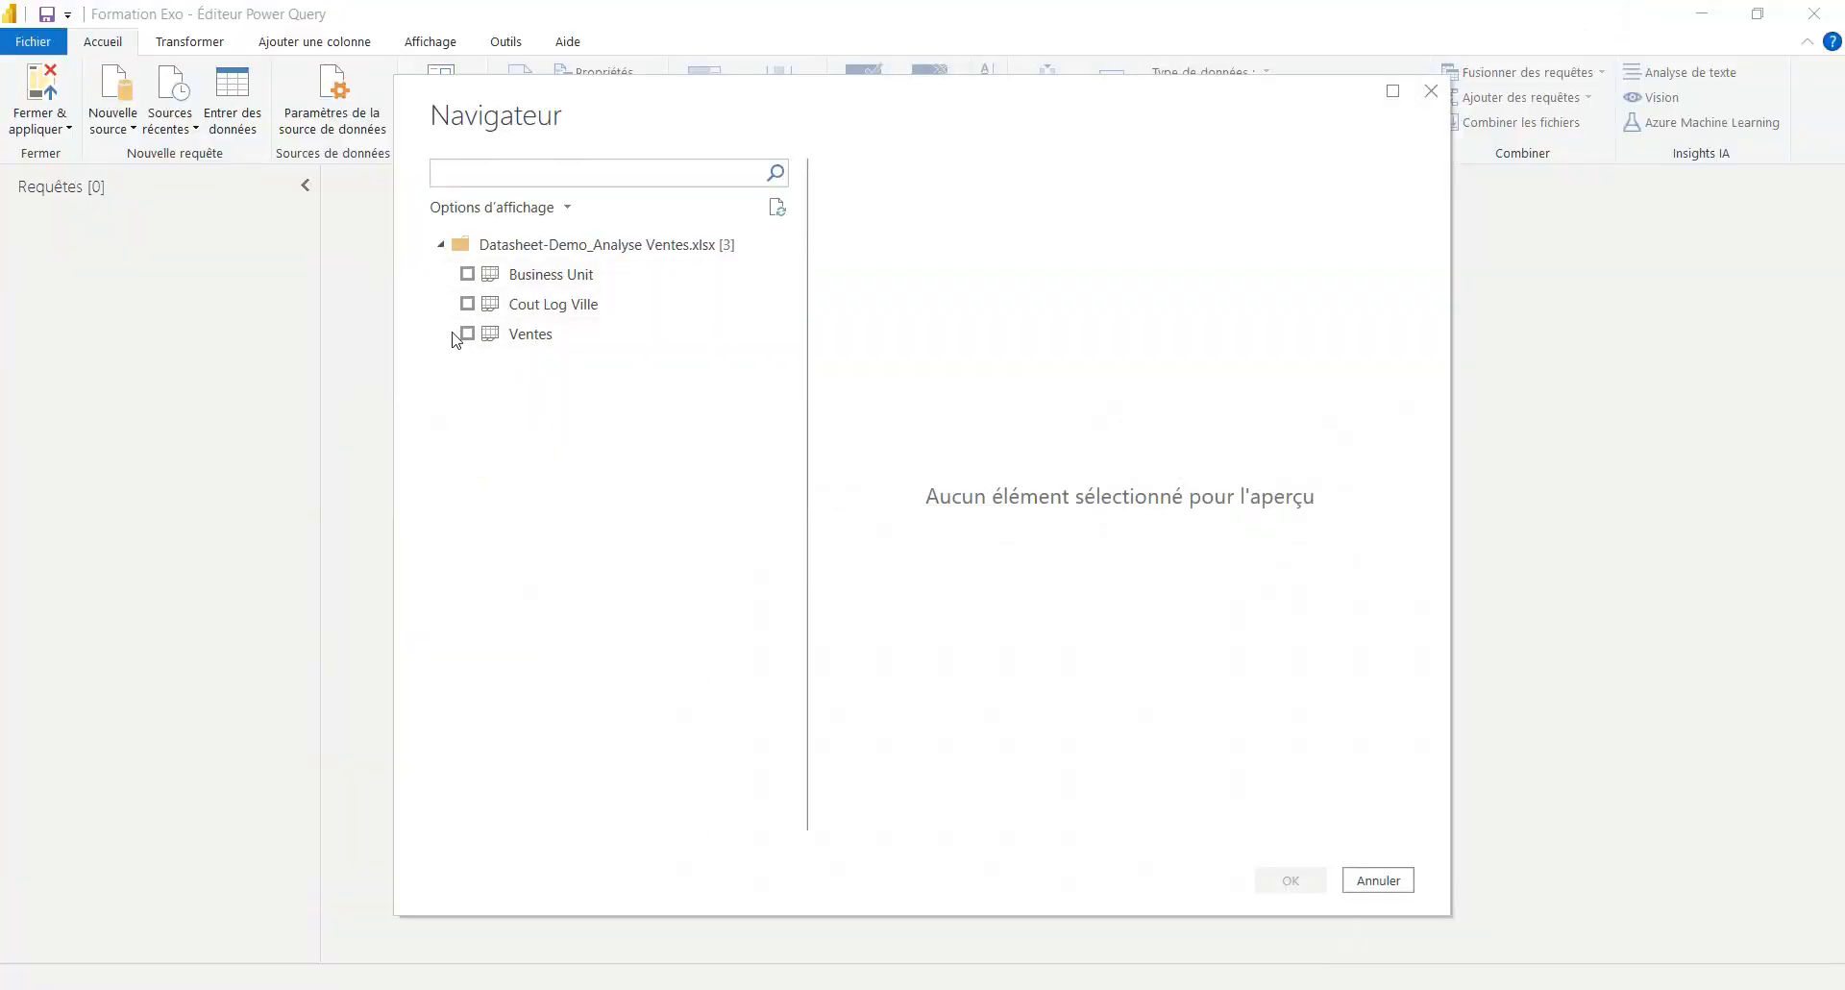
{"action": "left_click", "coordinate": [534, 275]}
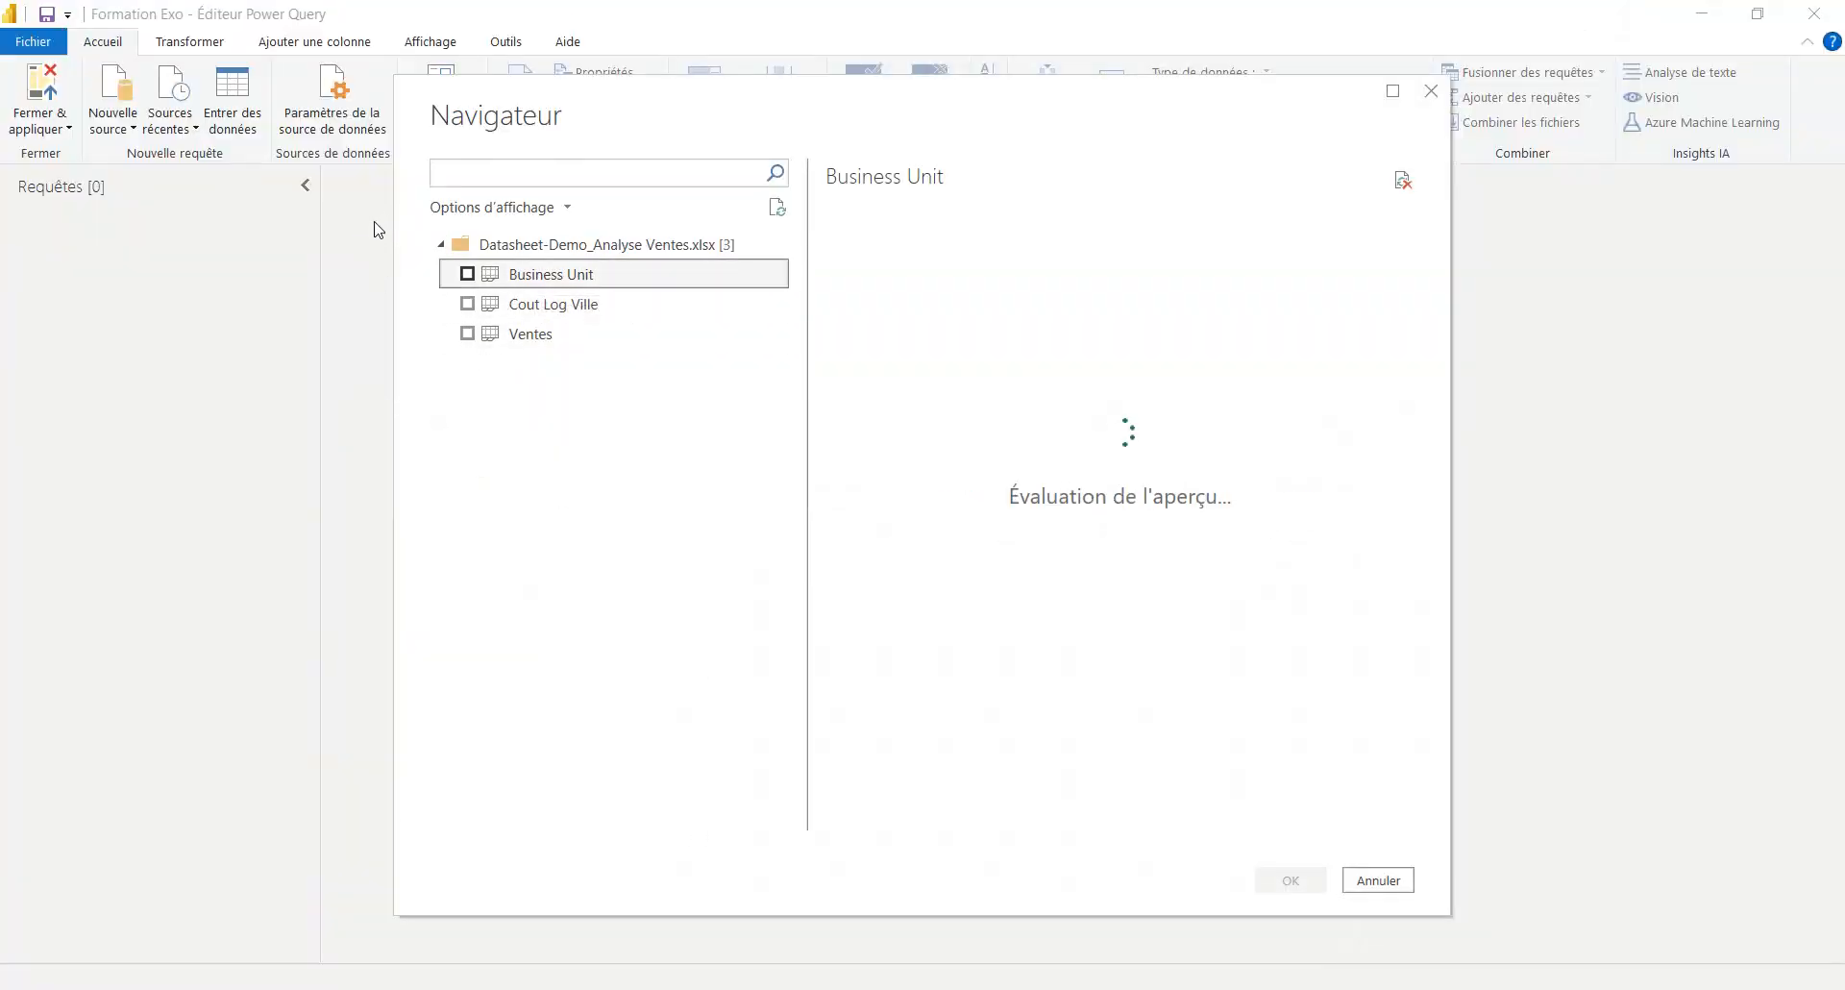
{"action": "scroll", "coordinate": [752, 356], "scroll_direction": "down", "scroll_amount": 3}
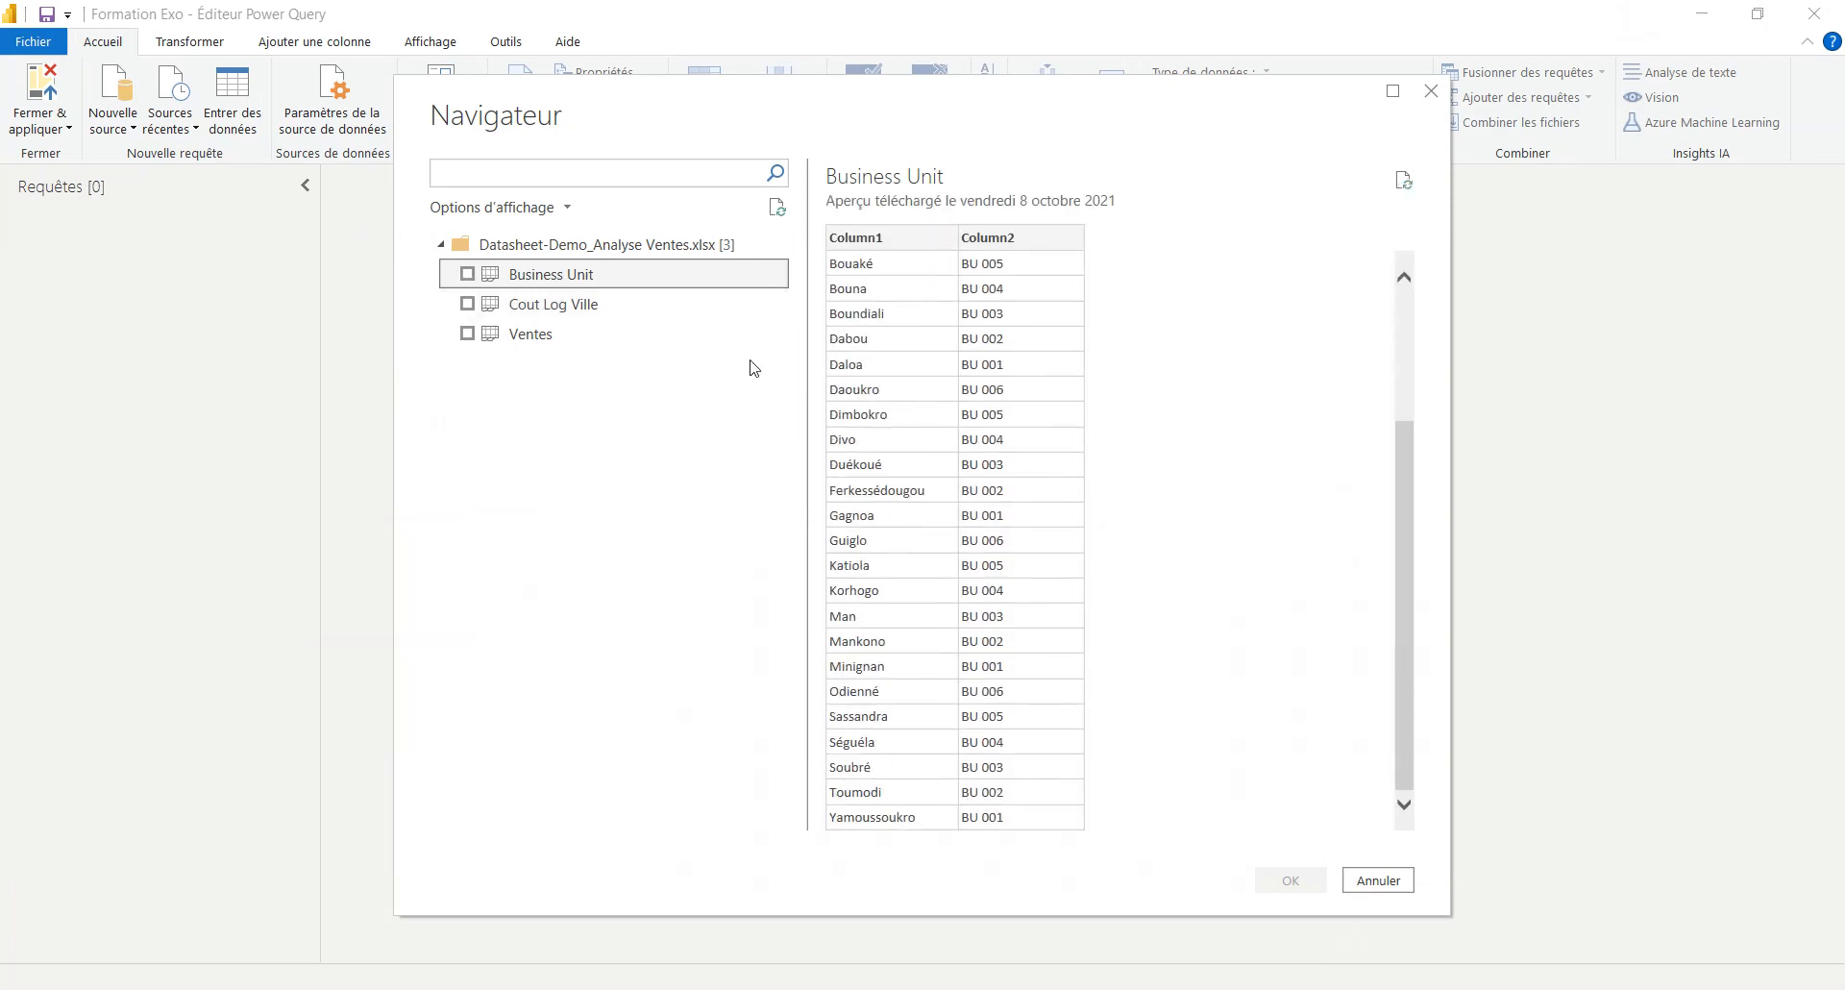
{"action": "scroll", "coordinate": [752, 365], "scroll_direction": "up", "scroll_amount": 3}
{"action": "left_click", "coordinate": [514, 306]}
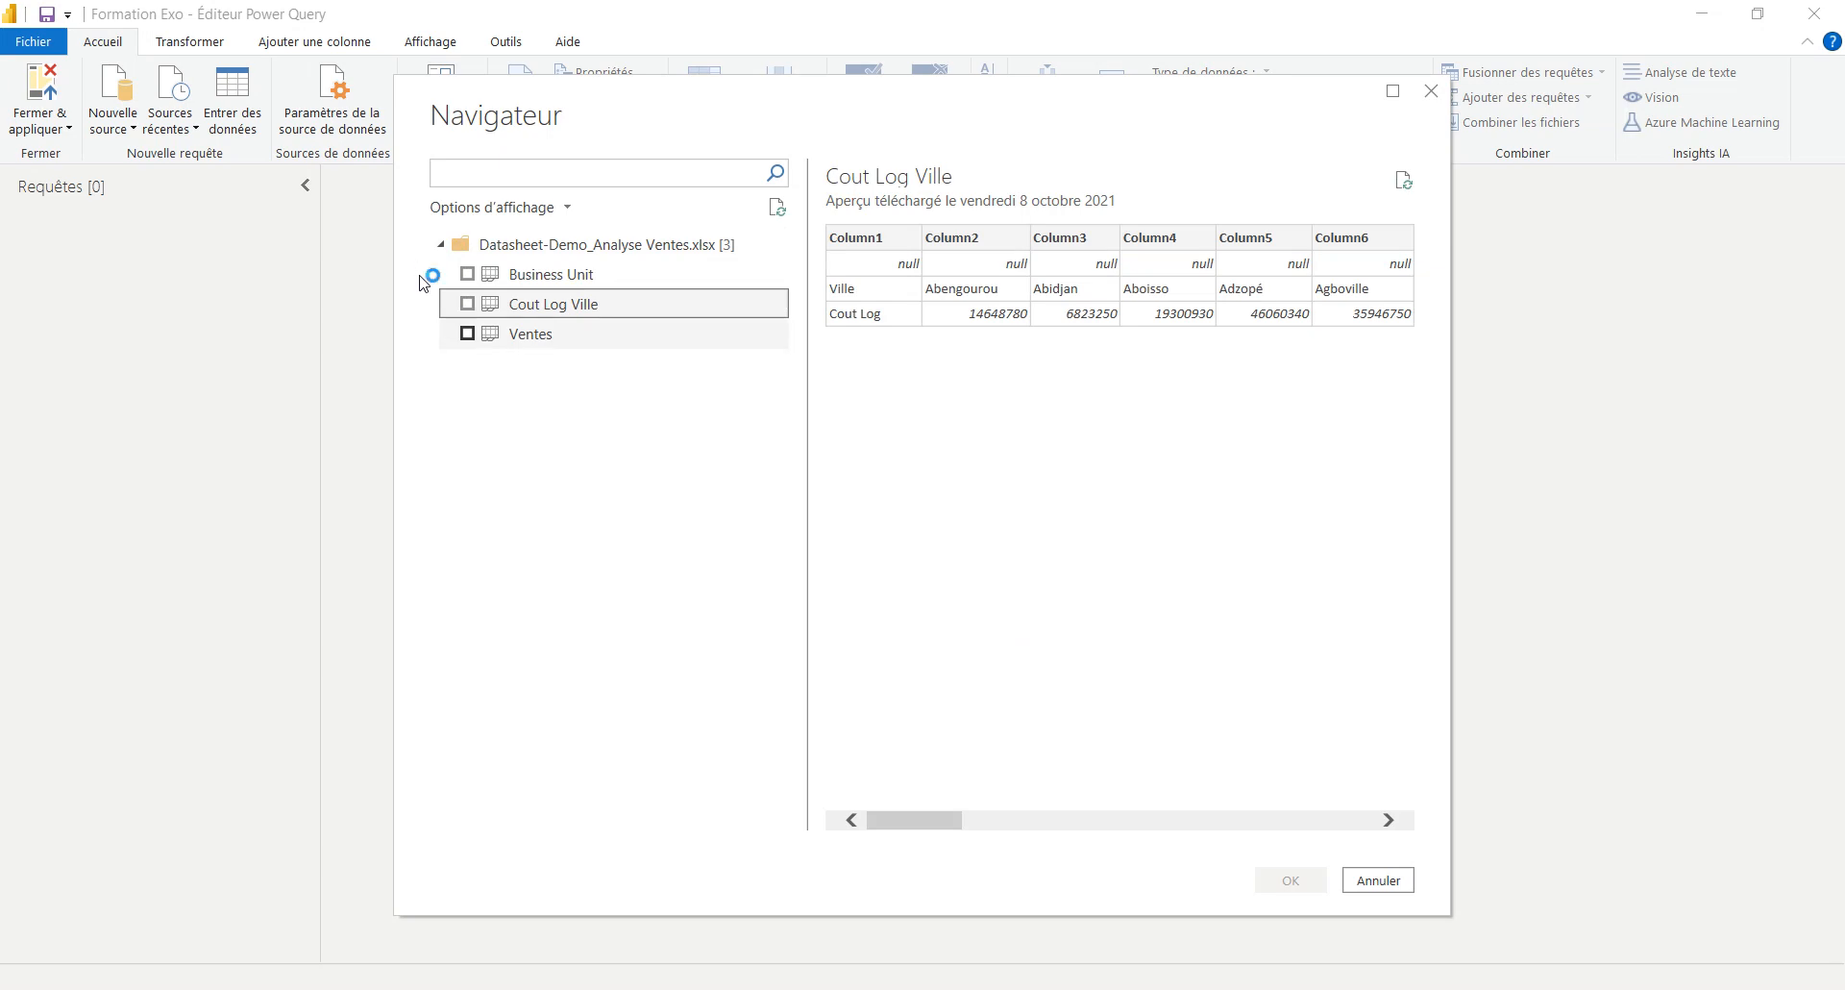
- Select the Ventes, Business Unit and Cout Log Ville sheets and load them as queries
{"action": "left_click", "coordinate": [467, 333]}
{"action": "scroll", "coordinate": [844, 360], "scroll_direction": "down", "scroll_amount": 6}
{"action": "scroll", "coordinate": [843, 362], "scroll_direction": "up", "scroll_amount": 6}
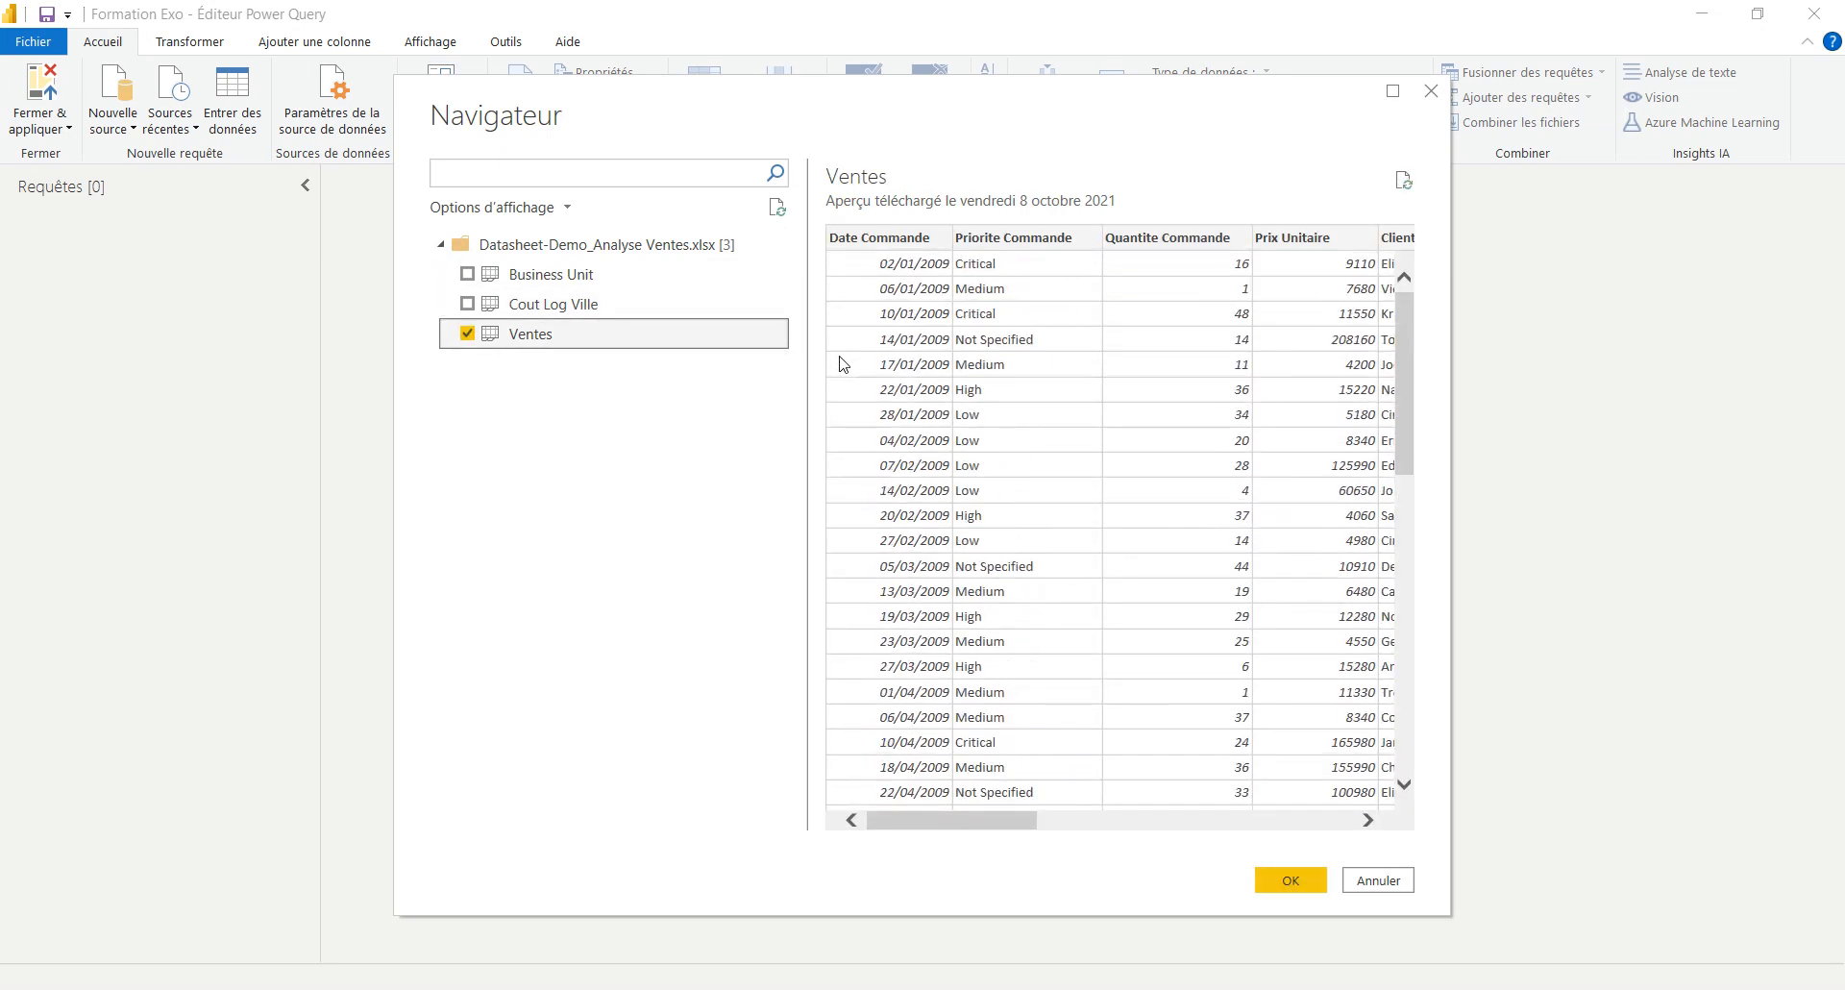
{"action": "left_click", "coordinate": [467, 273]}
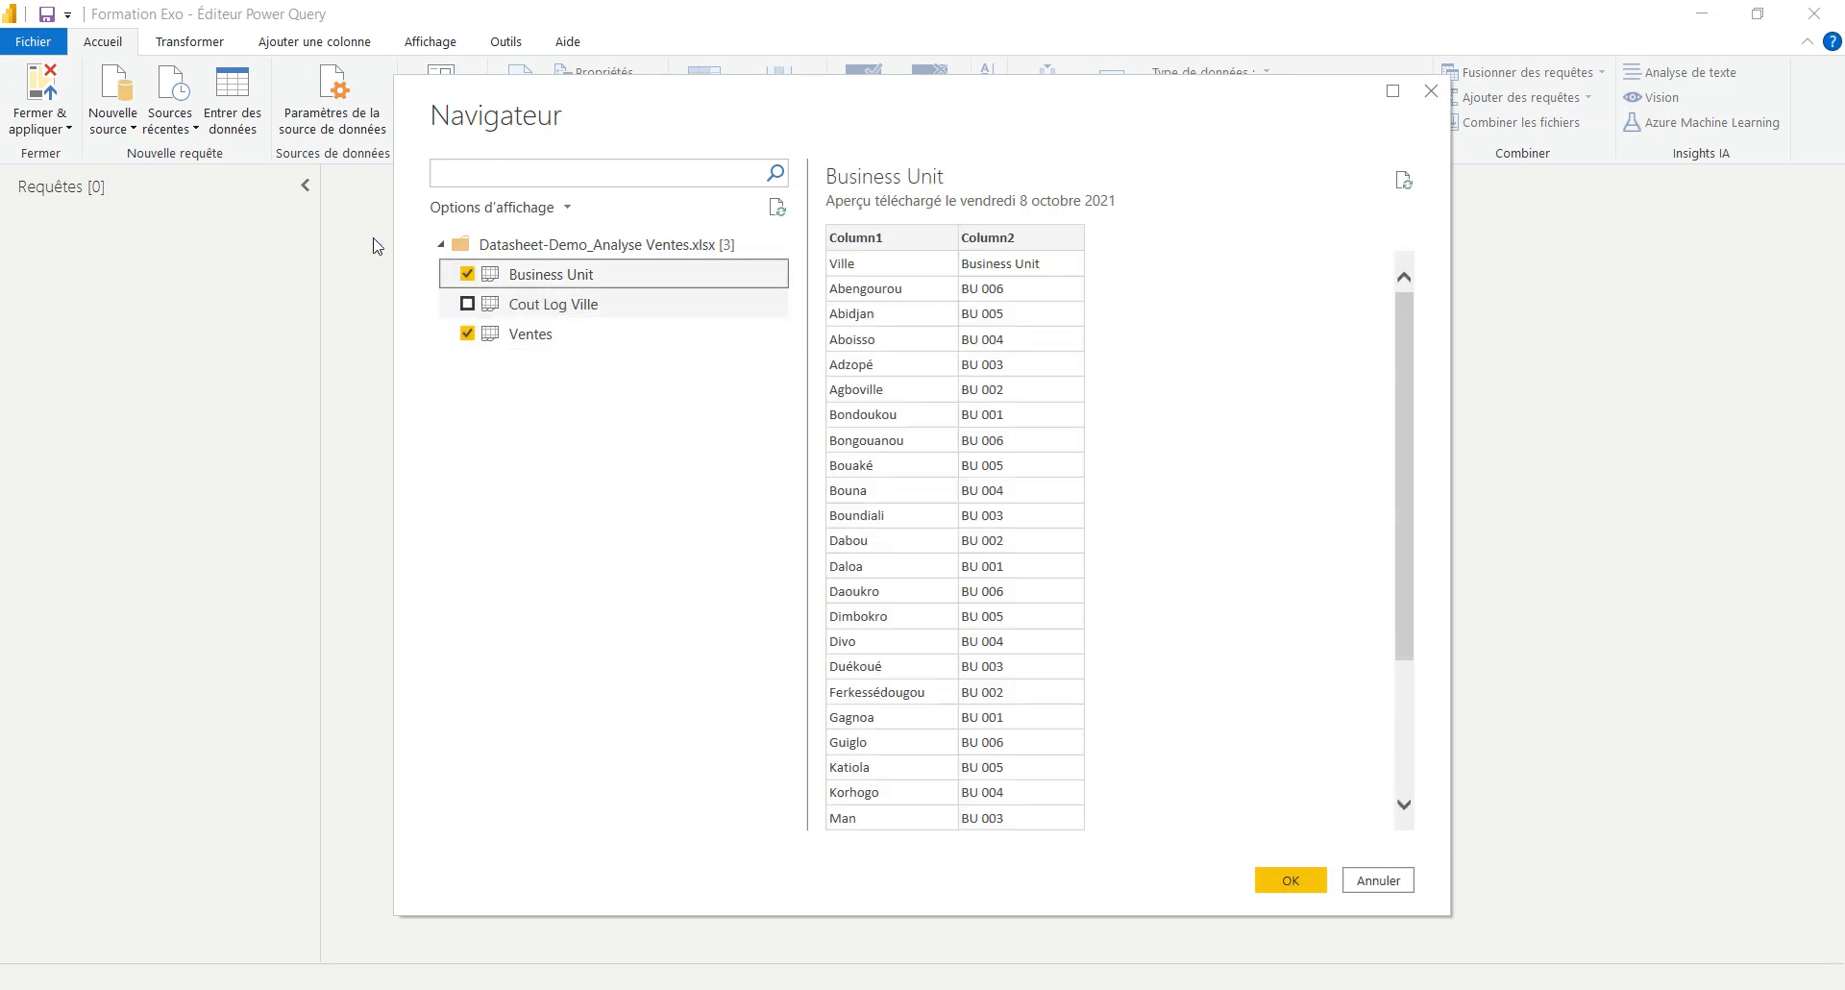
{"action": "left_click", "coordinate": [467, 304]}
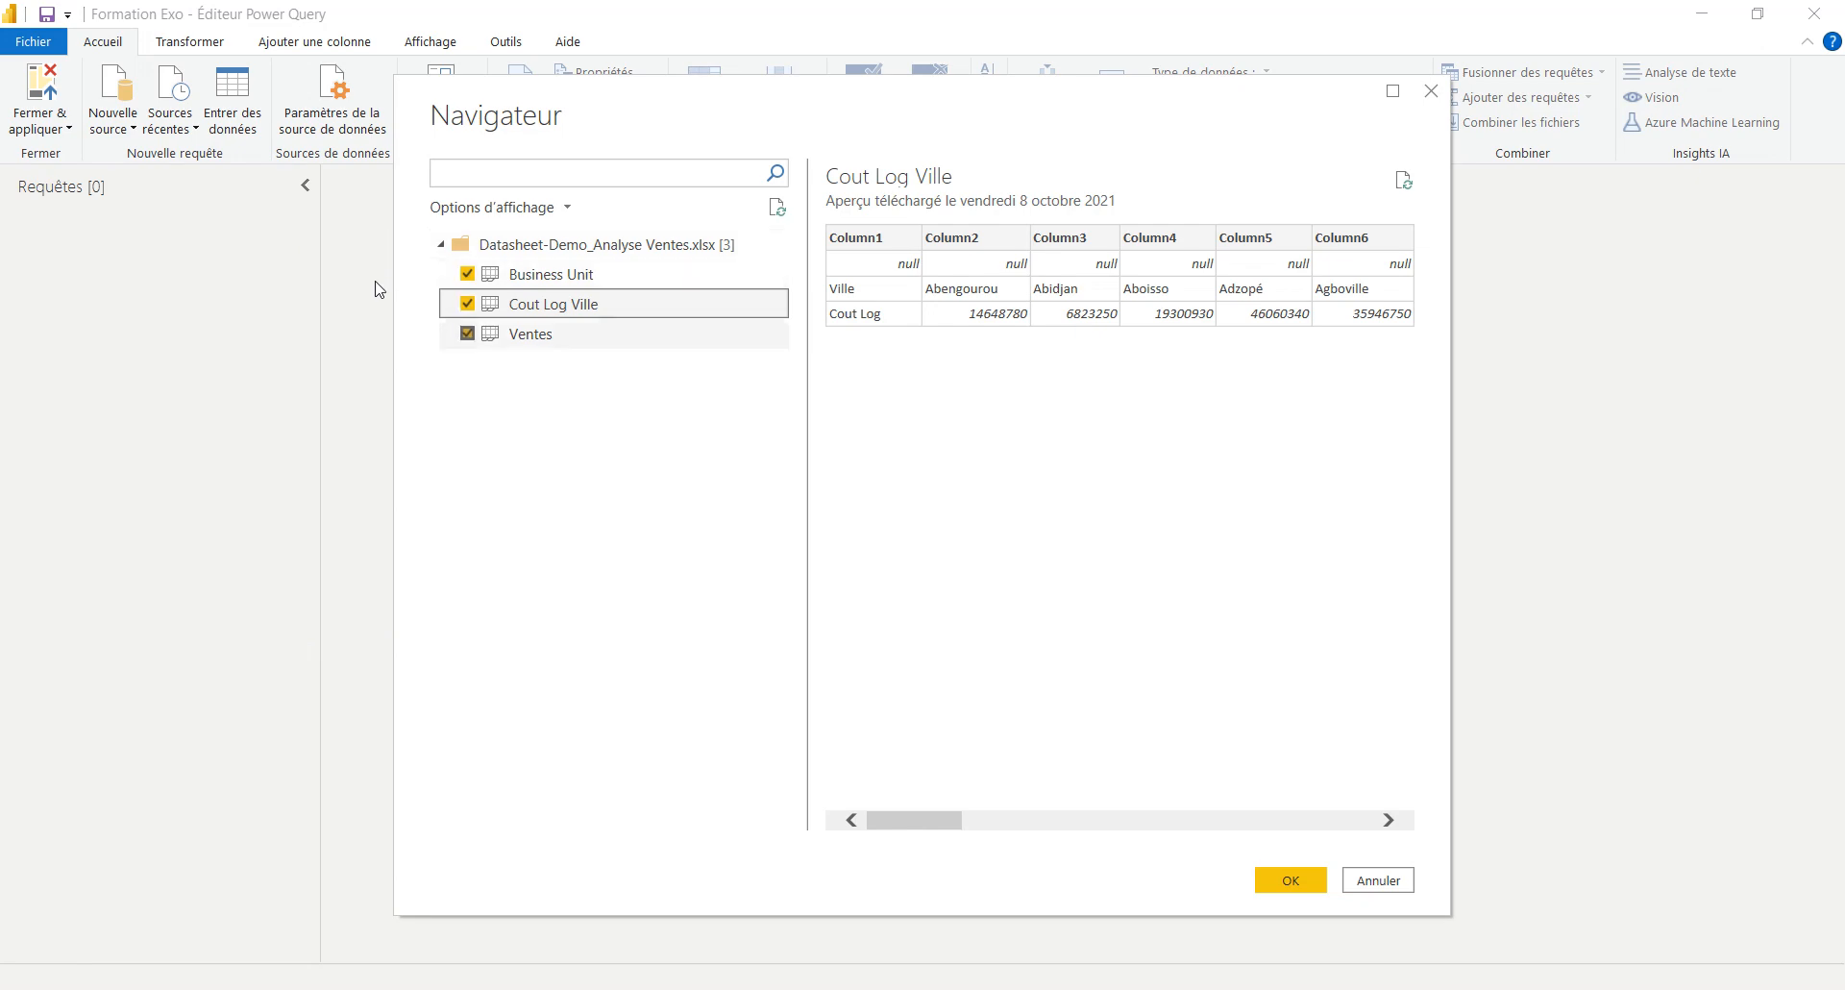
{"action": "left_click", "coordinate": [1290, 880]}
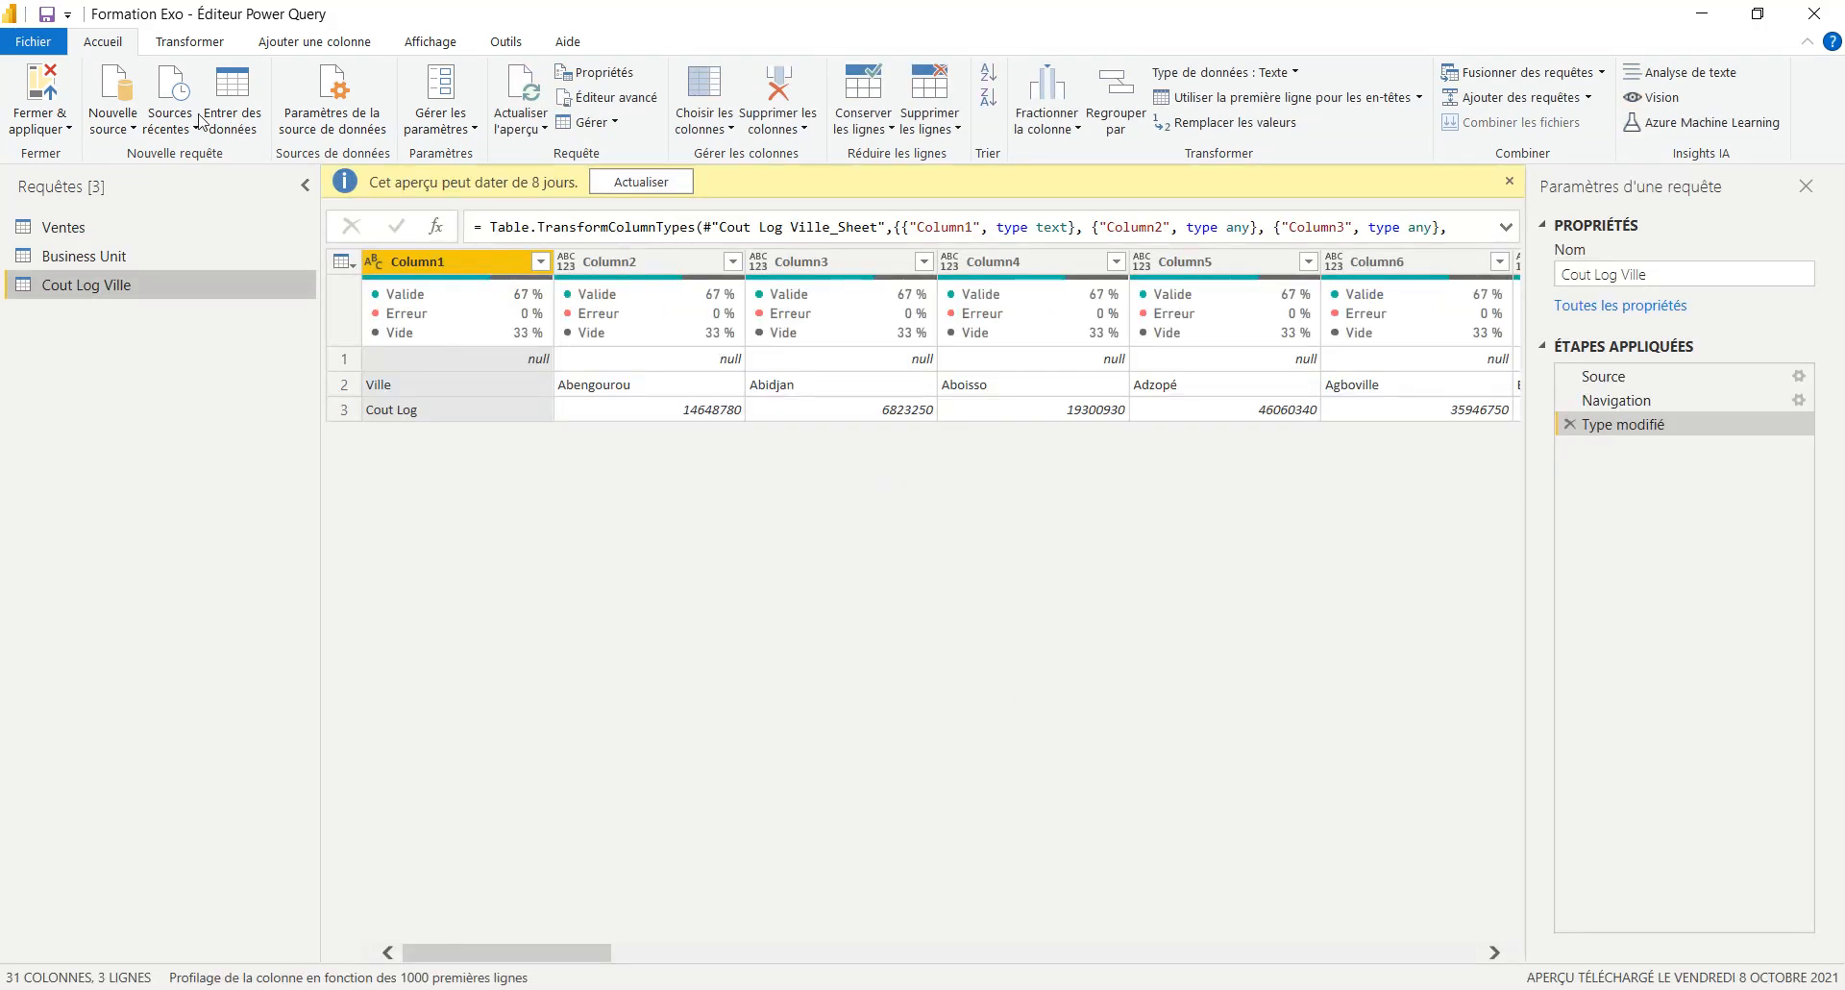
- Review the data preview of the Ventes, Business Unit and Cout Log Ville queries, ending on Ventes
{"action": "double_click", "coordinate": [84, 225]}
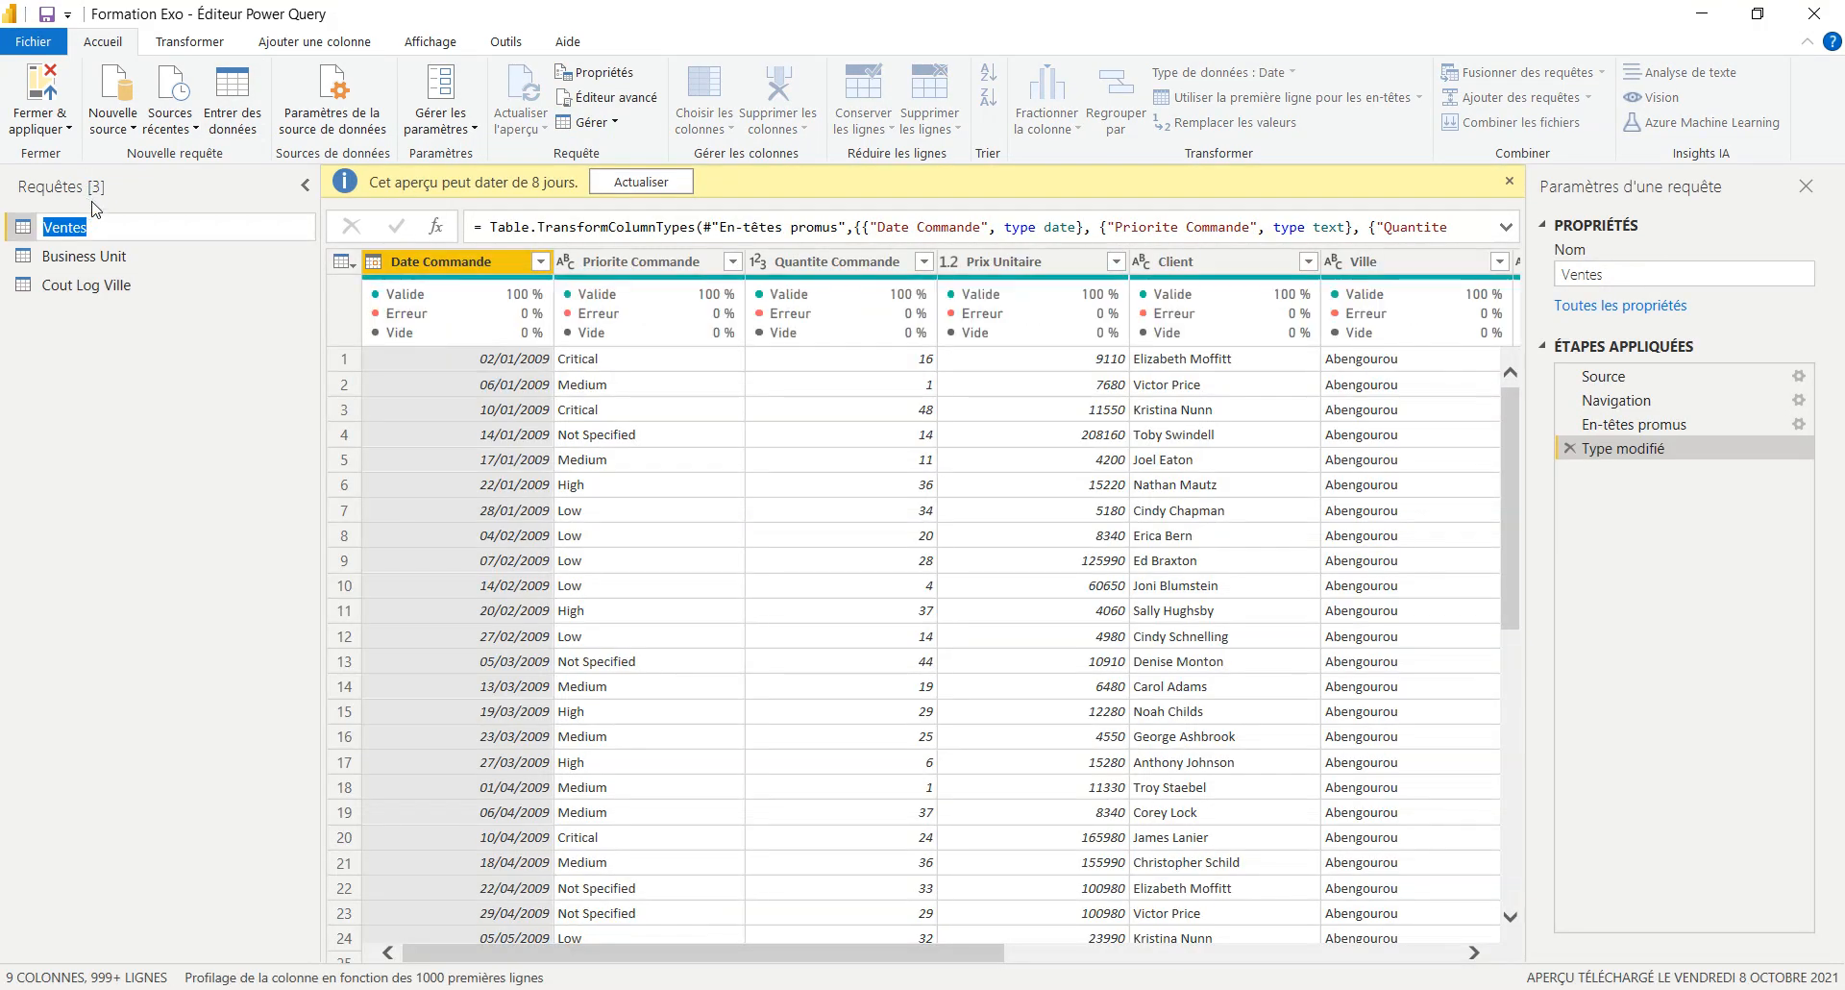
{"action": "key", "text": "Tab"}
{"action": "key", "text": "Return"}
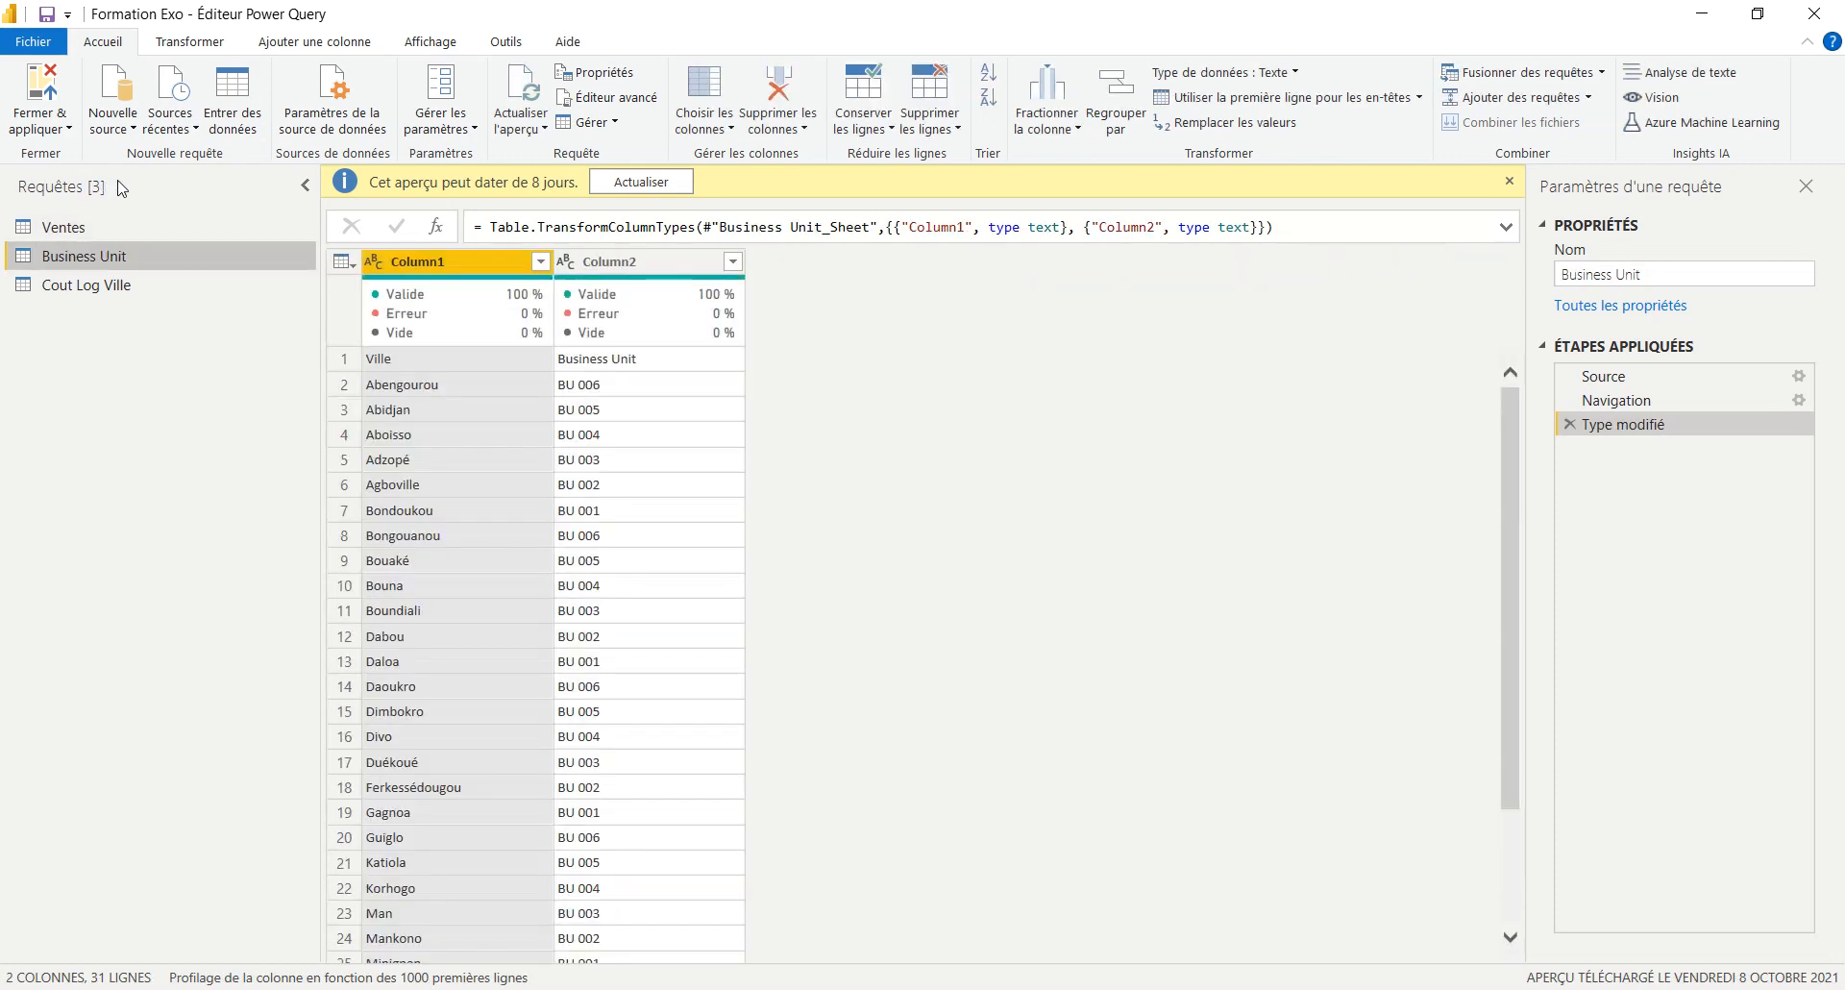
{"action": "key", "text": "Up"}
{"action": "left_click", "coordinate": [100, 256]}
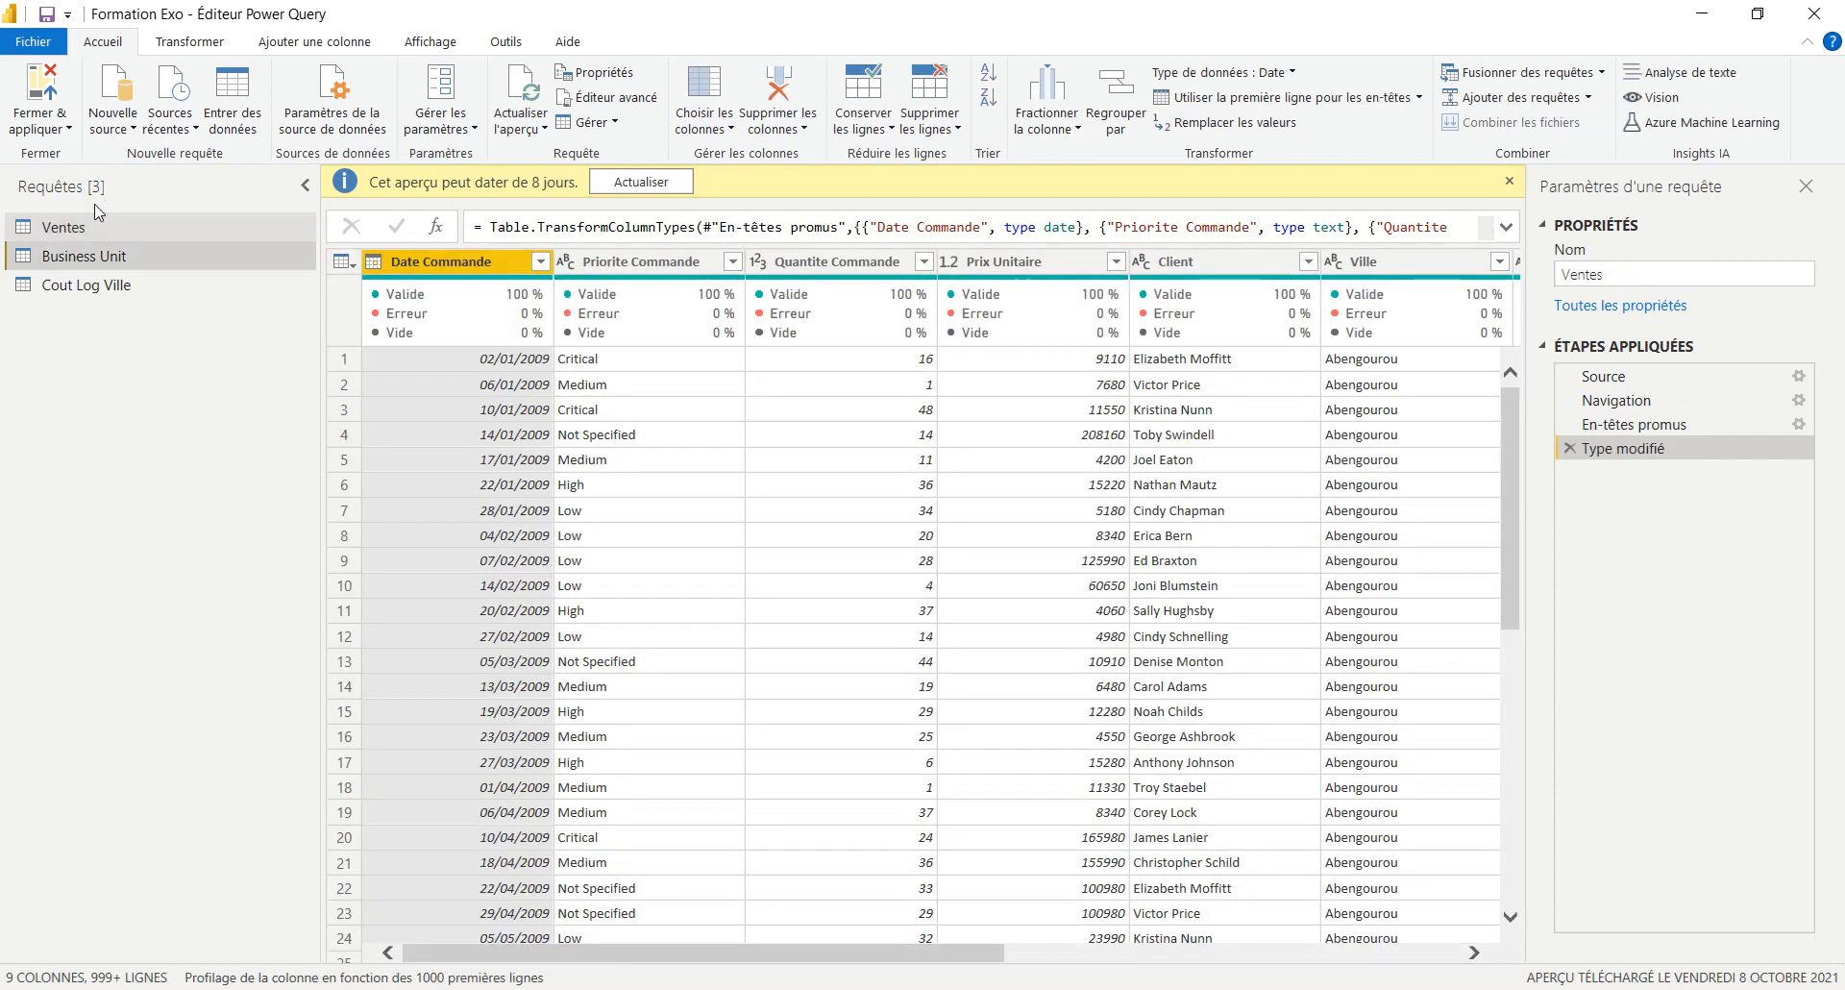
{"action": "key", "text": "Down"}
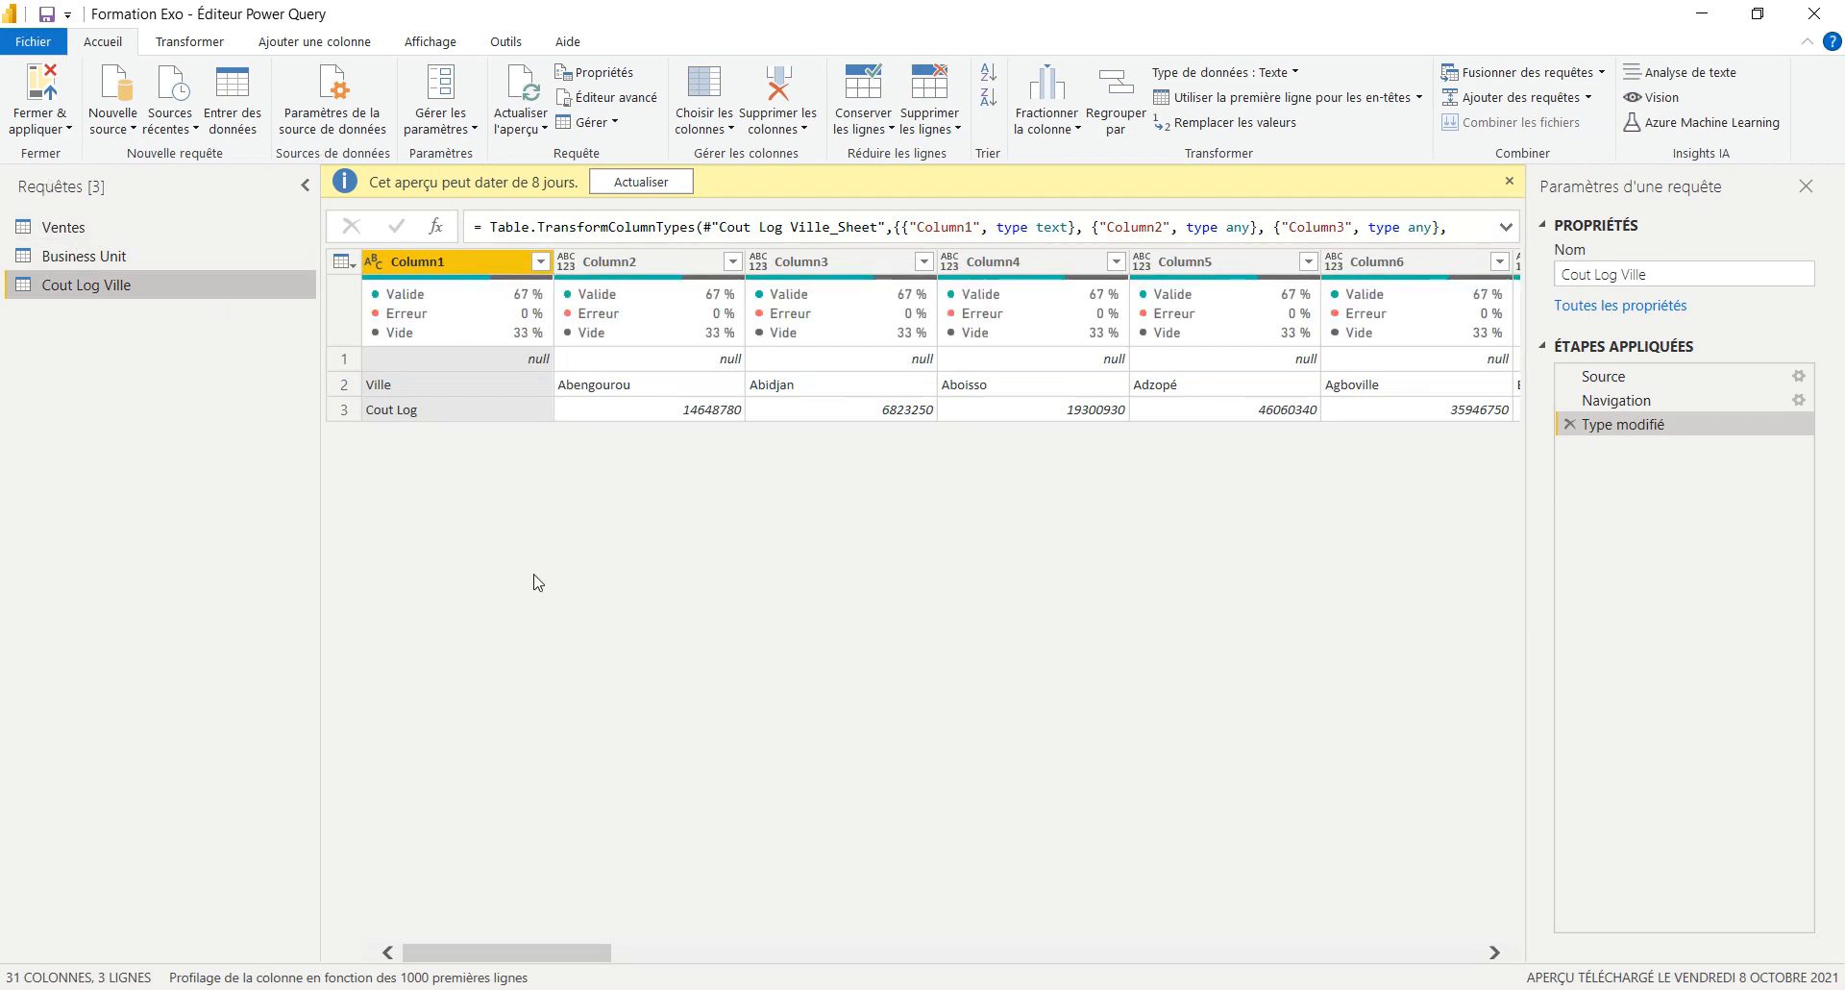
{"action": "left_click", "coordinate": [63, 227]}
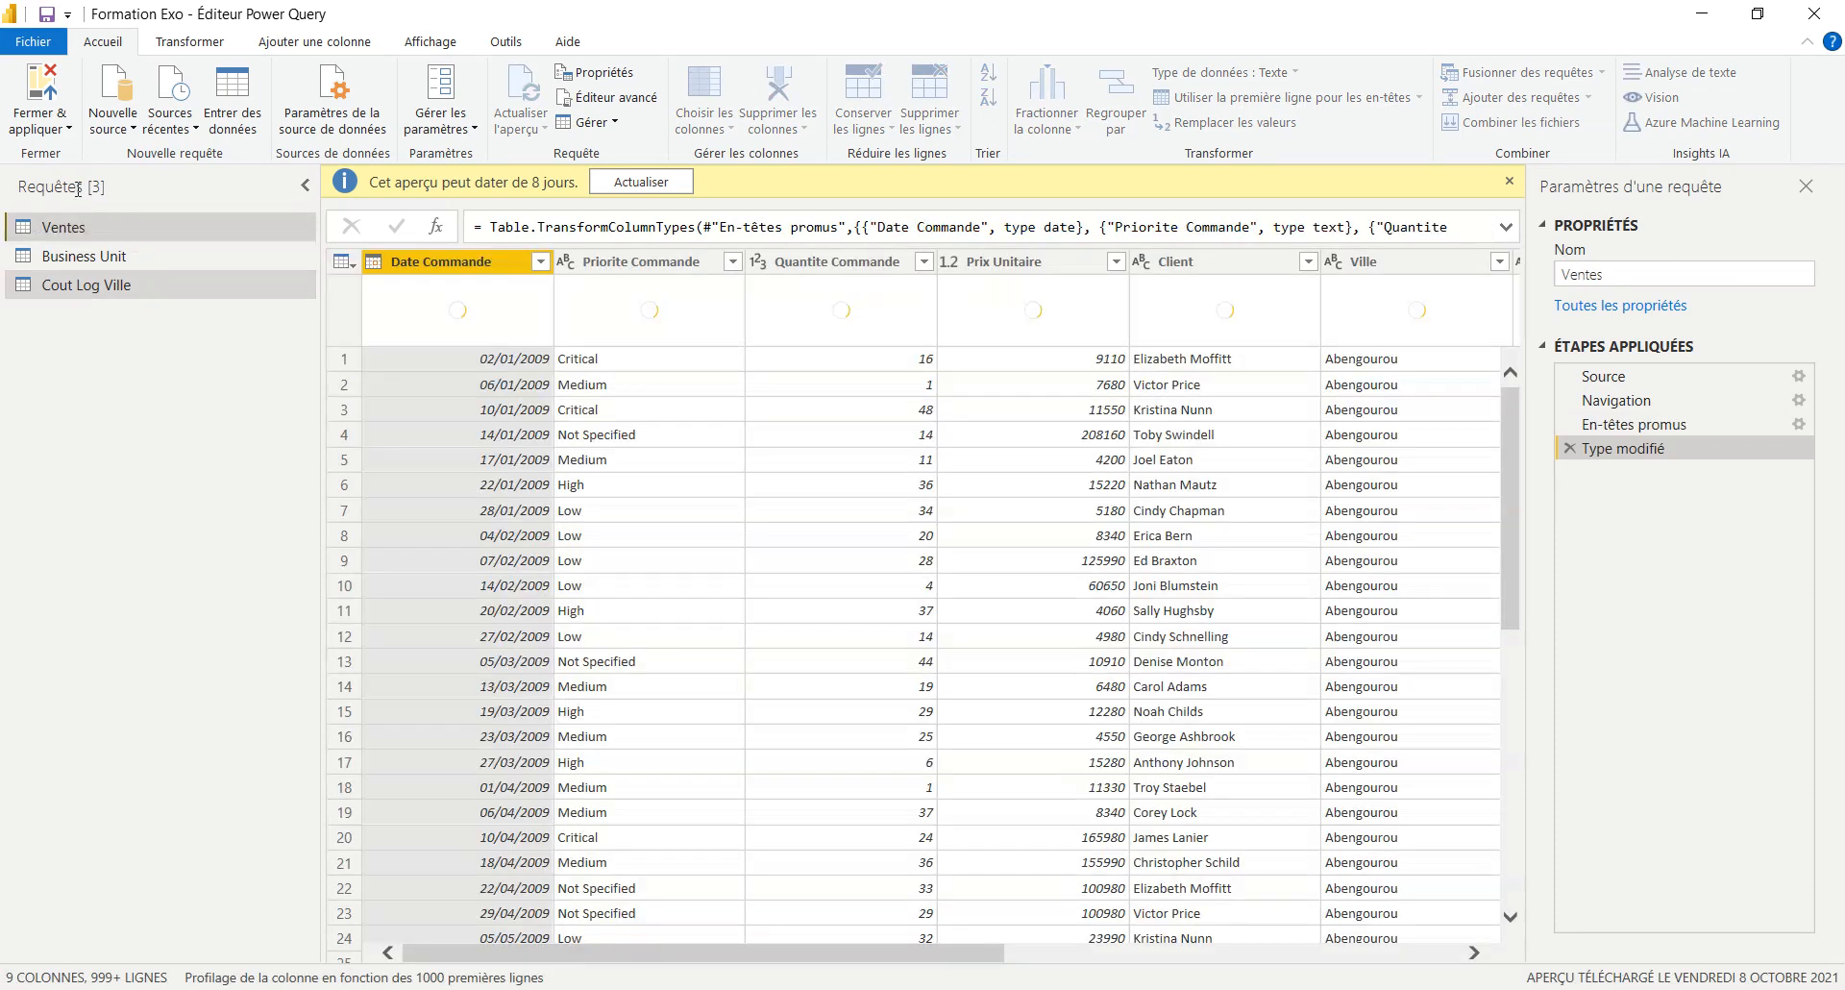
{"action": "double_click", "coordinate": [64, 227]}
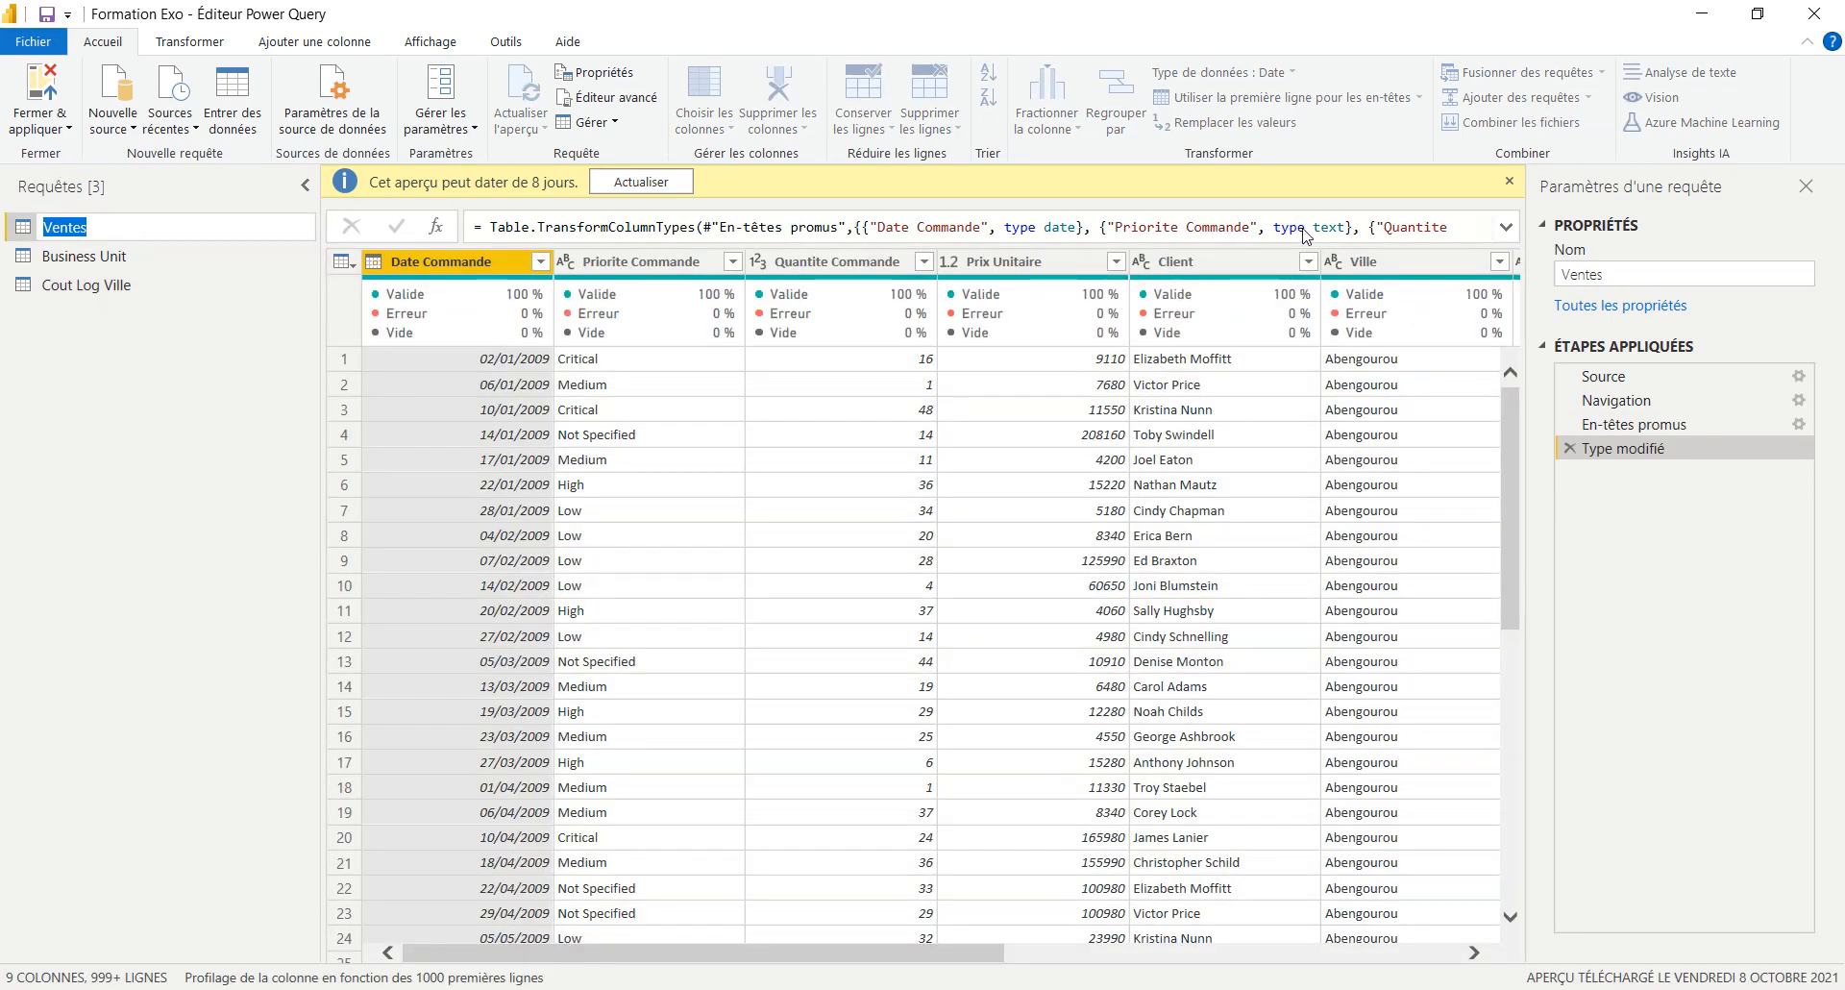
{"action": "left_click", "coordinate": [1325, 213]}
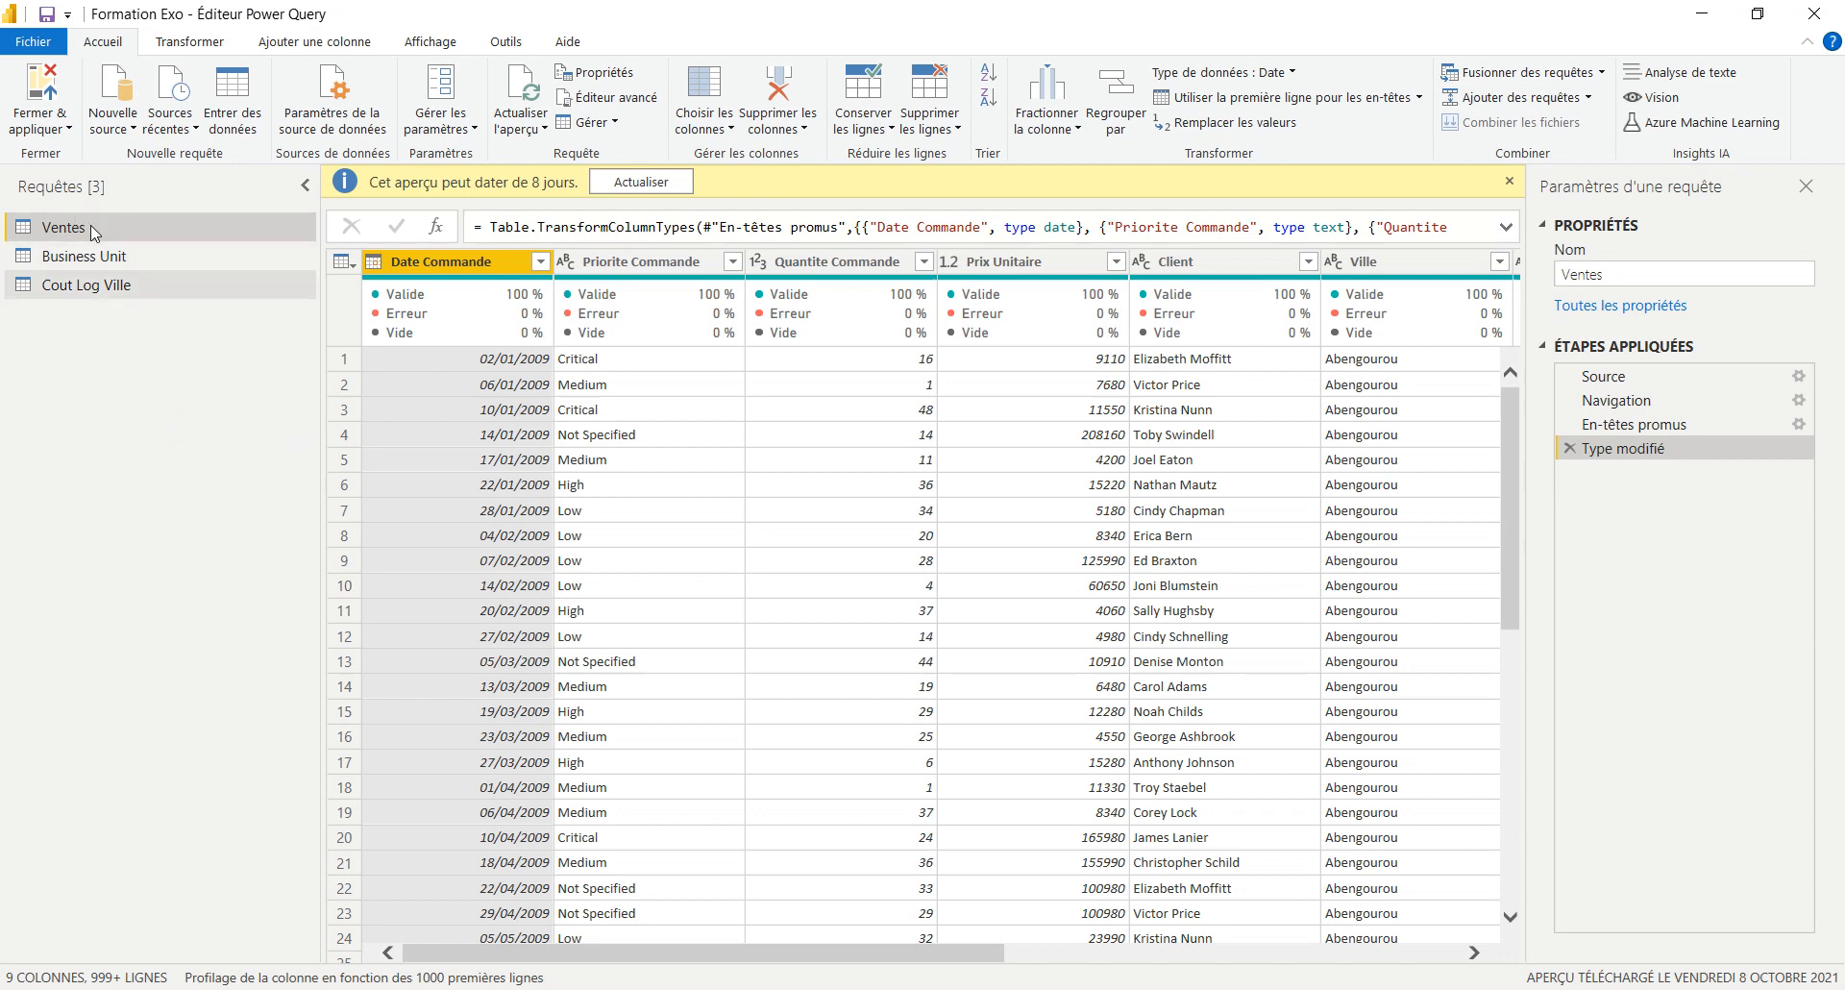
- Save the file with the pending query changes applied and return to the Formation Exo Power Query editor
{"action": "left_click", "coordinate": [40, 10]}
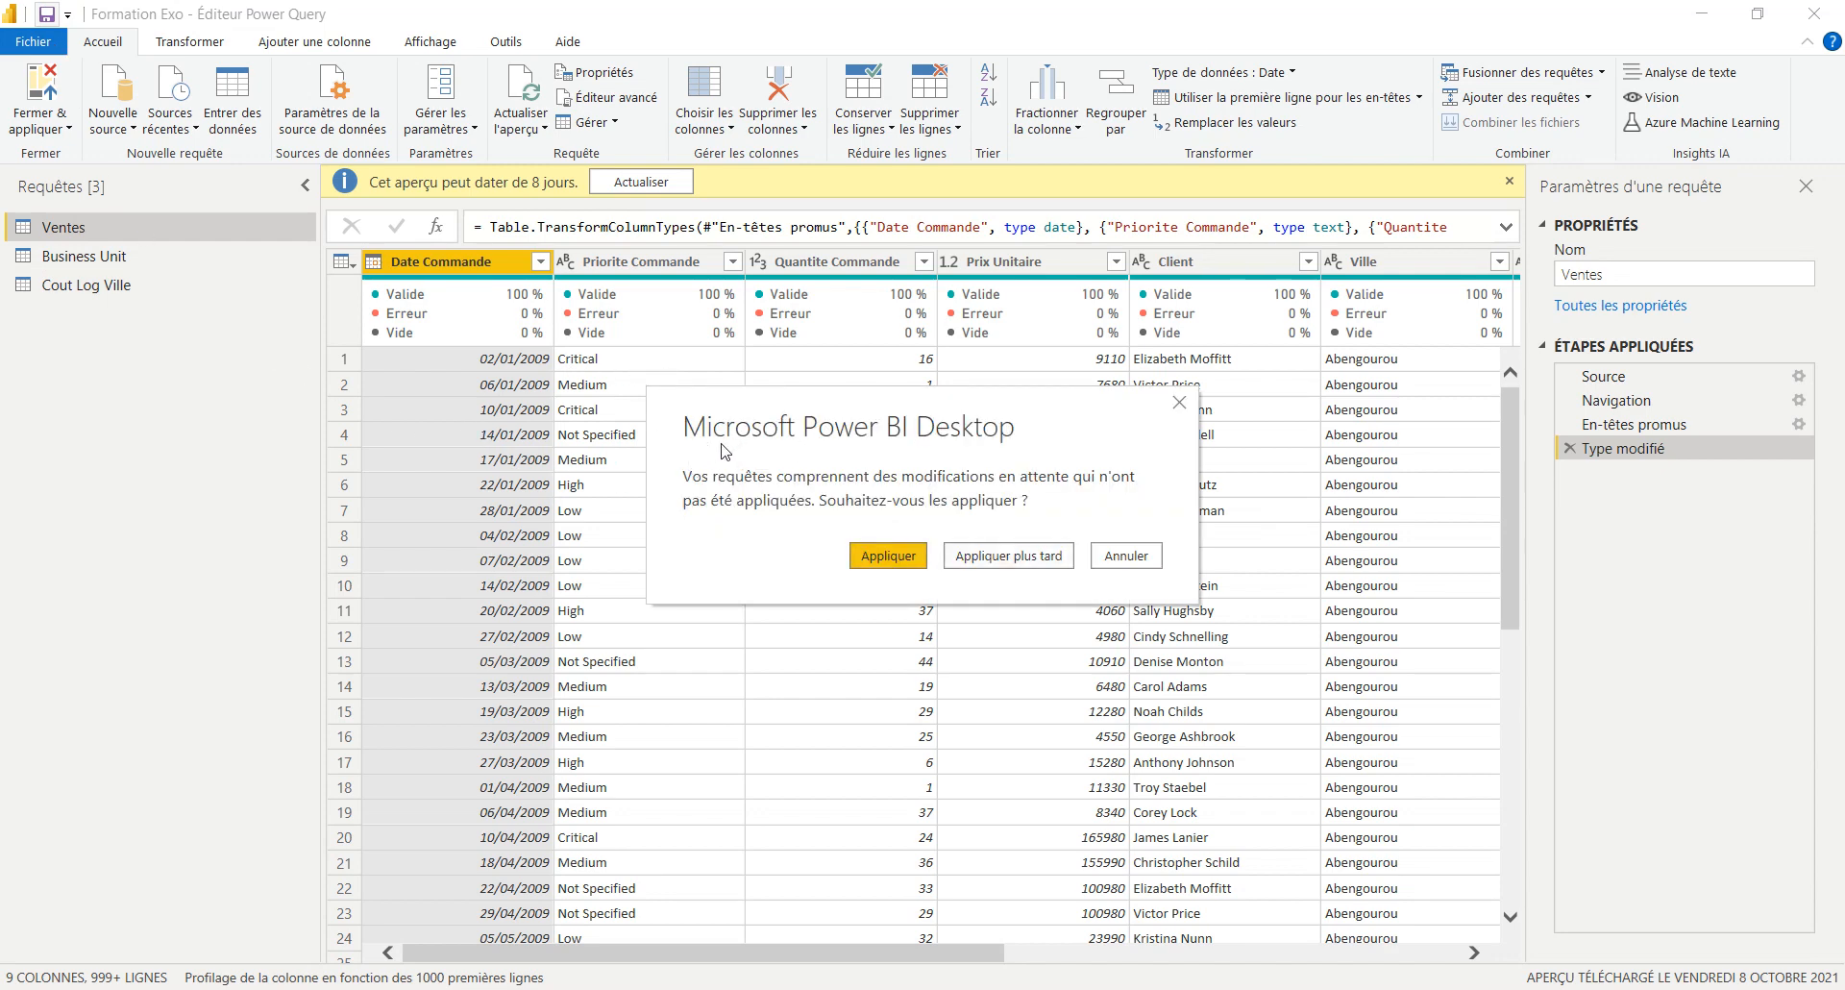
{"action": "key", "text": "Escape"}
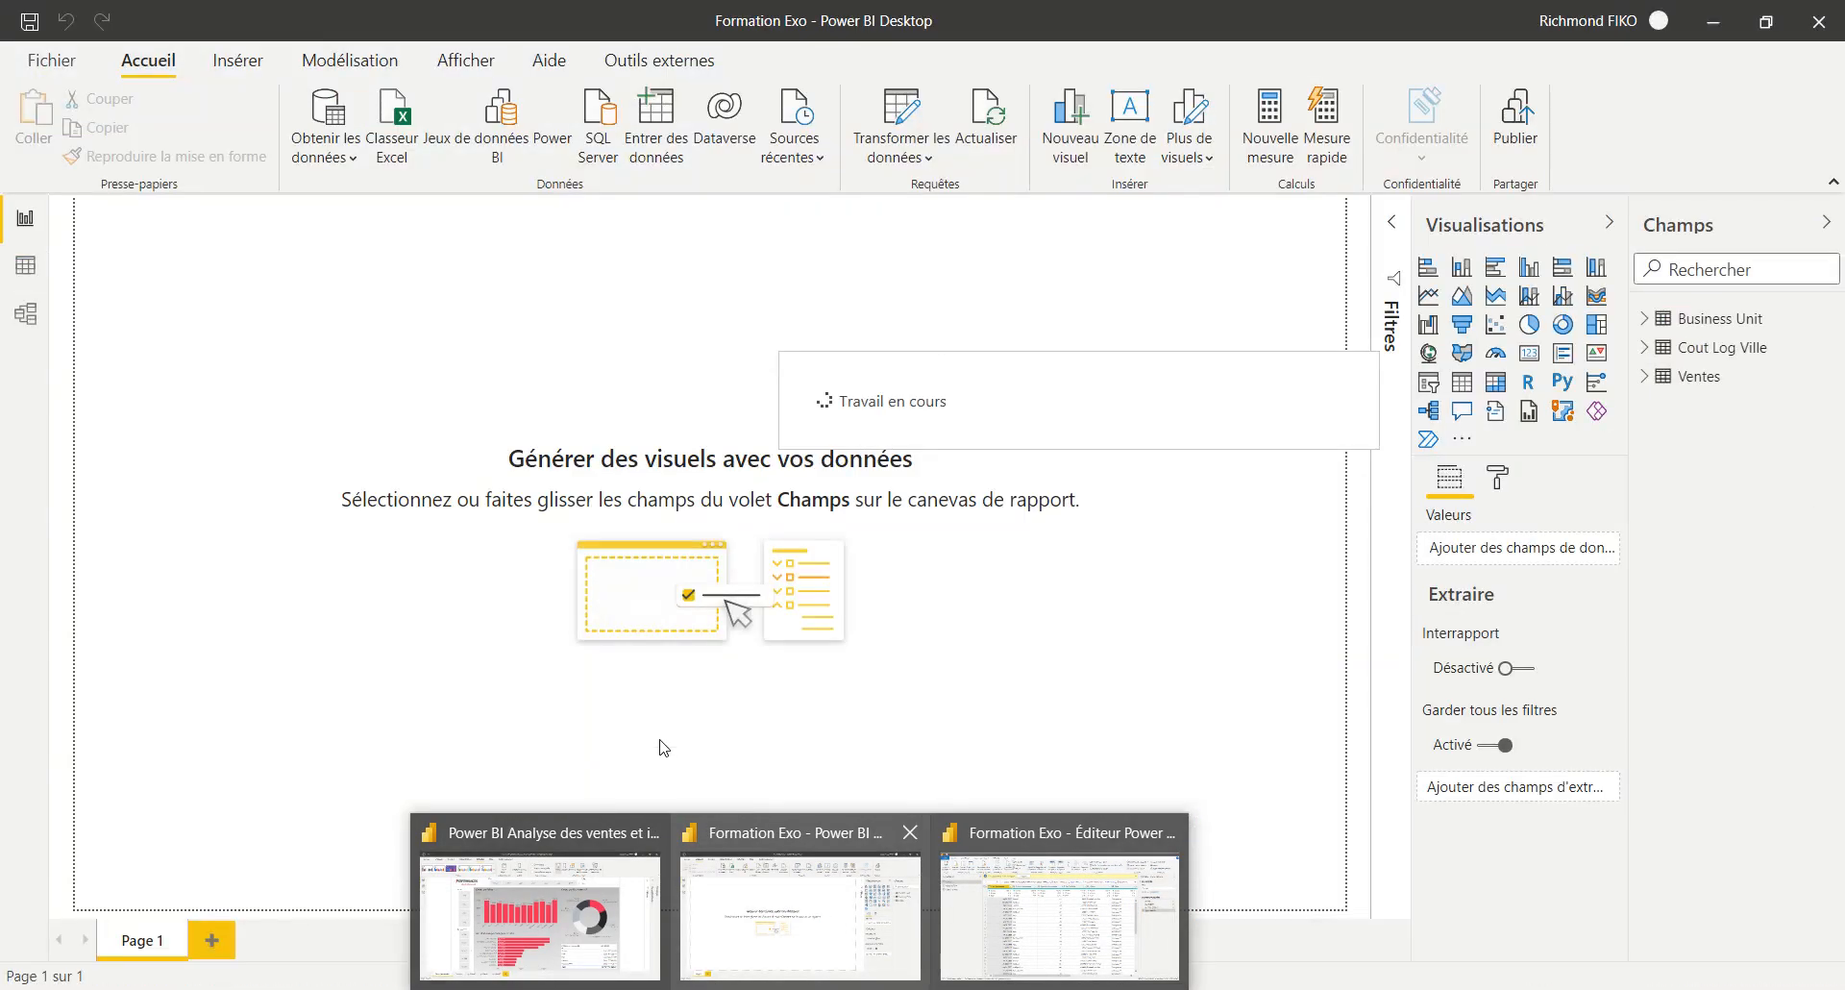
{"action": "left_click", "coordinate": [823, 934]}
{"action": "mouse_move", "coordinate": [801, 989]}
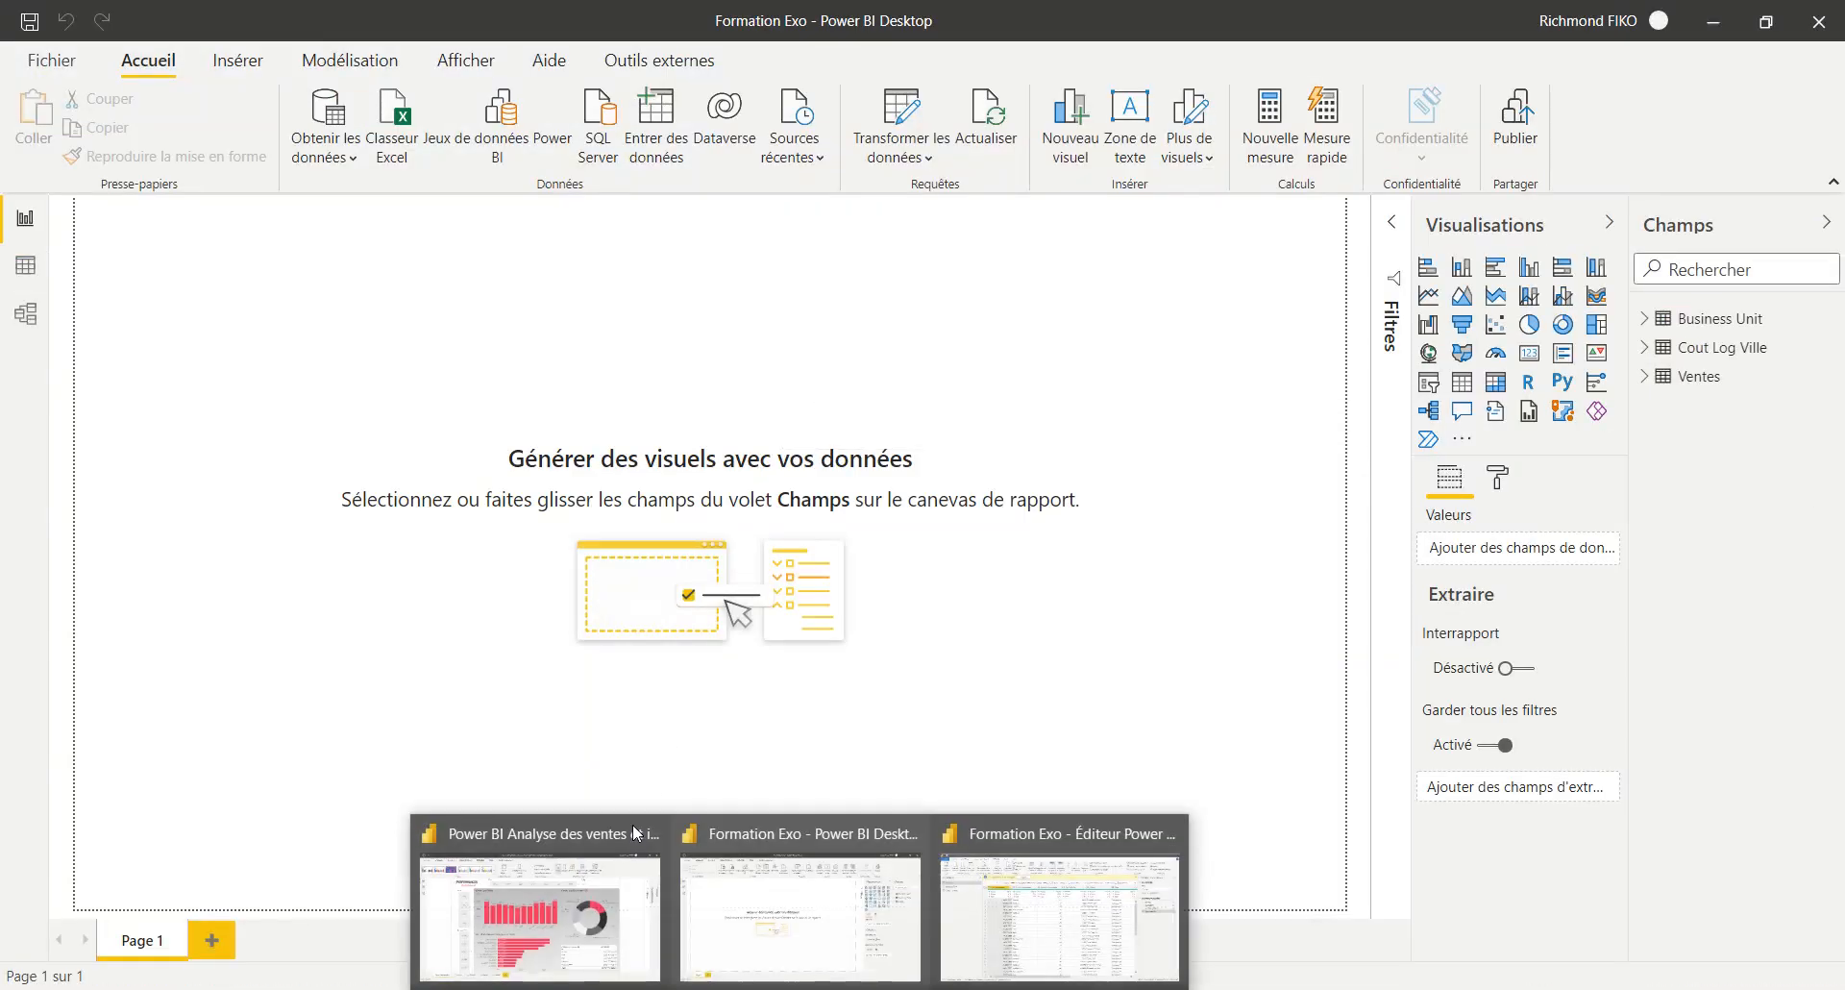
{"action": "left_click", "coordinate": [1023, 908]}
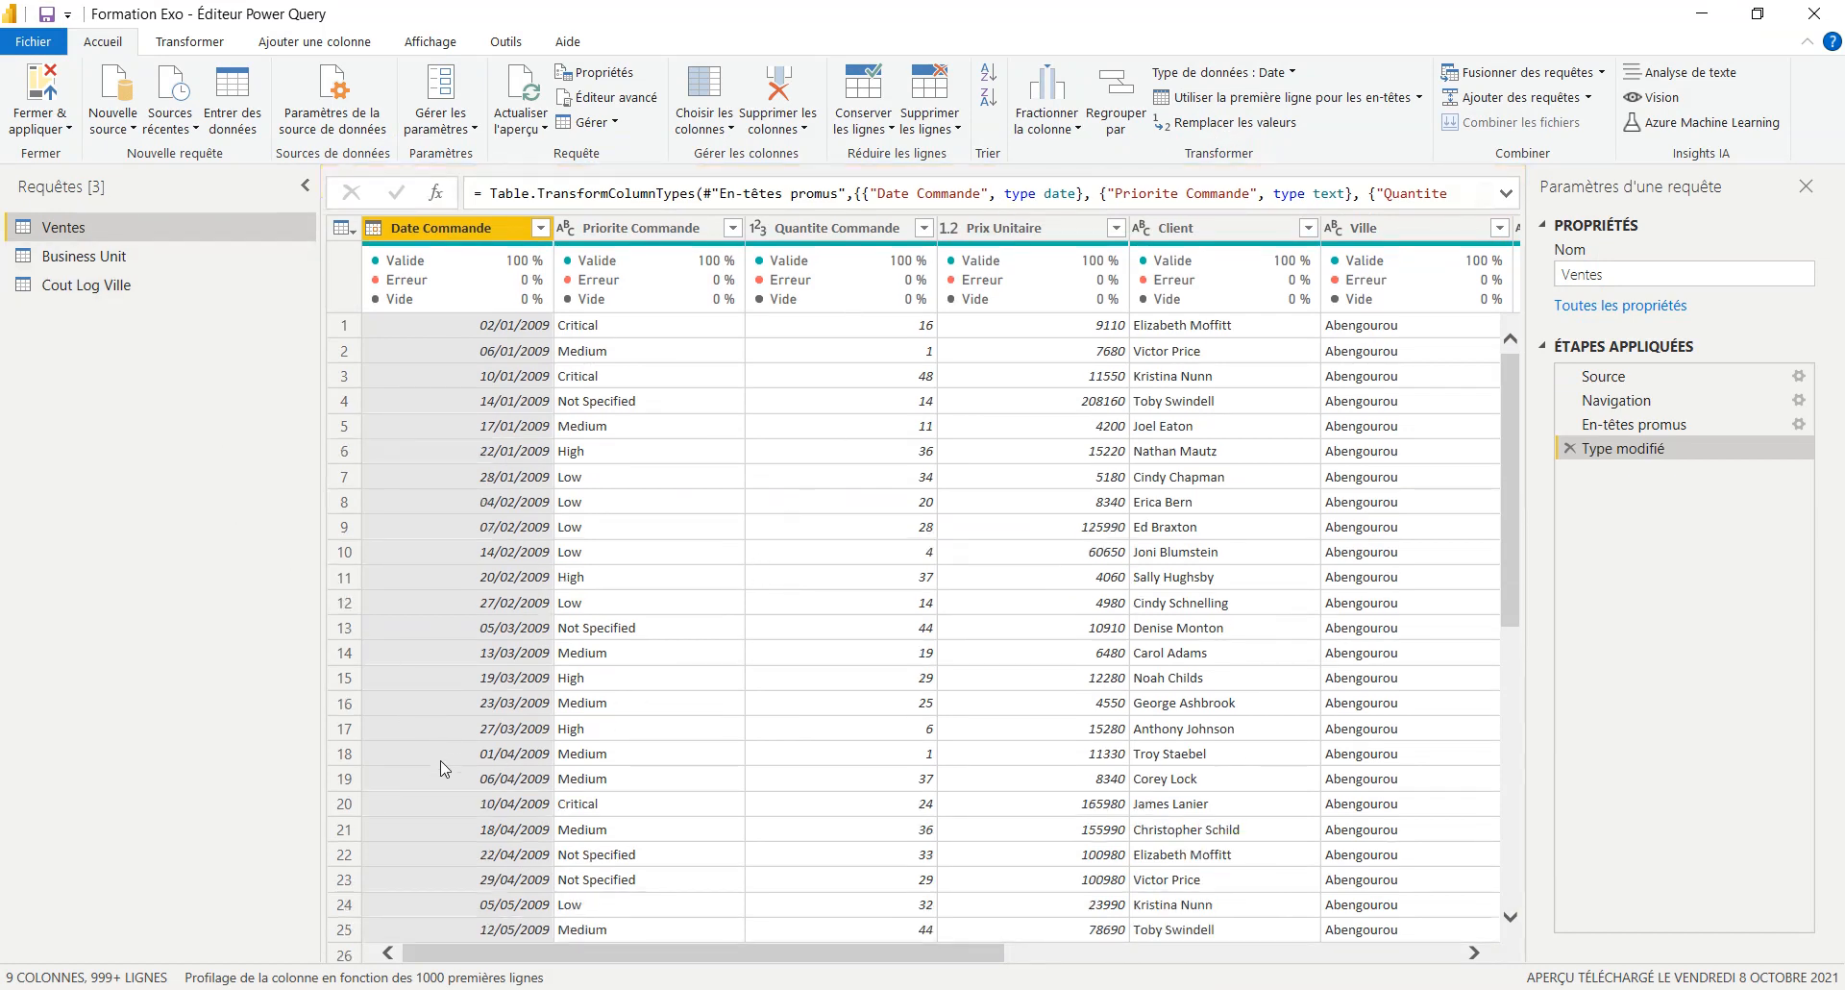
- Examine all columns of the Ventes query and compare them with the Ventes sheet in Excel
{"action": "scroll", "coordinate": [445, 763], "scroll_direction": "right", "scroll_amount": 10}
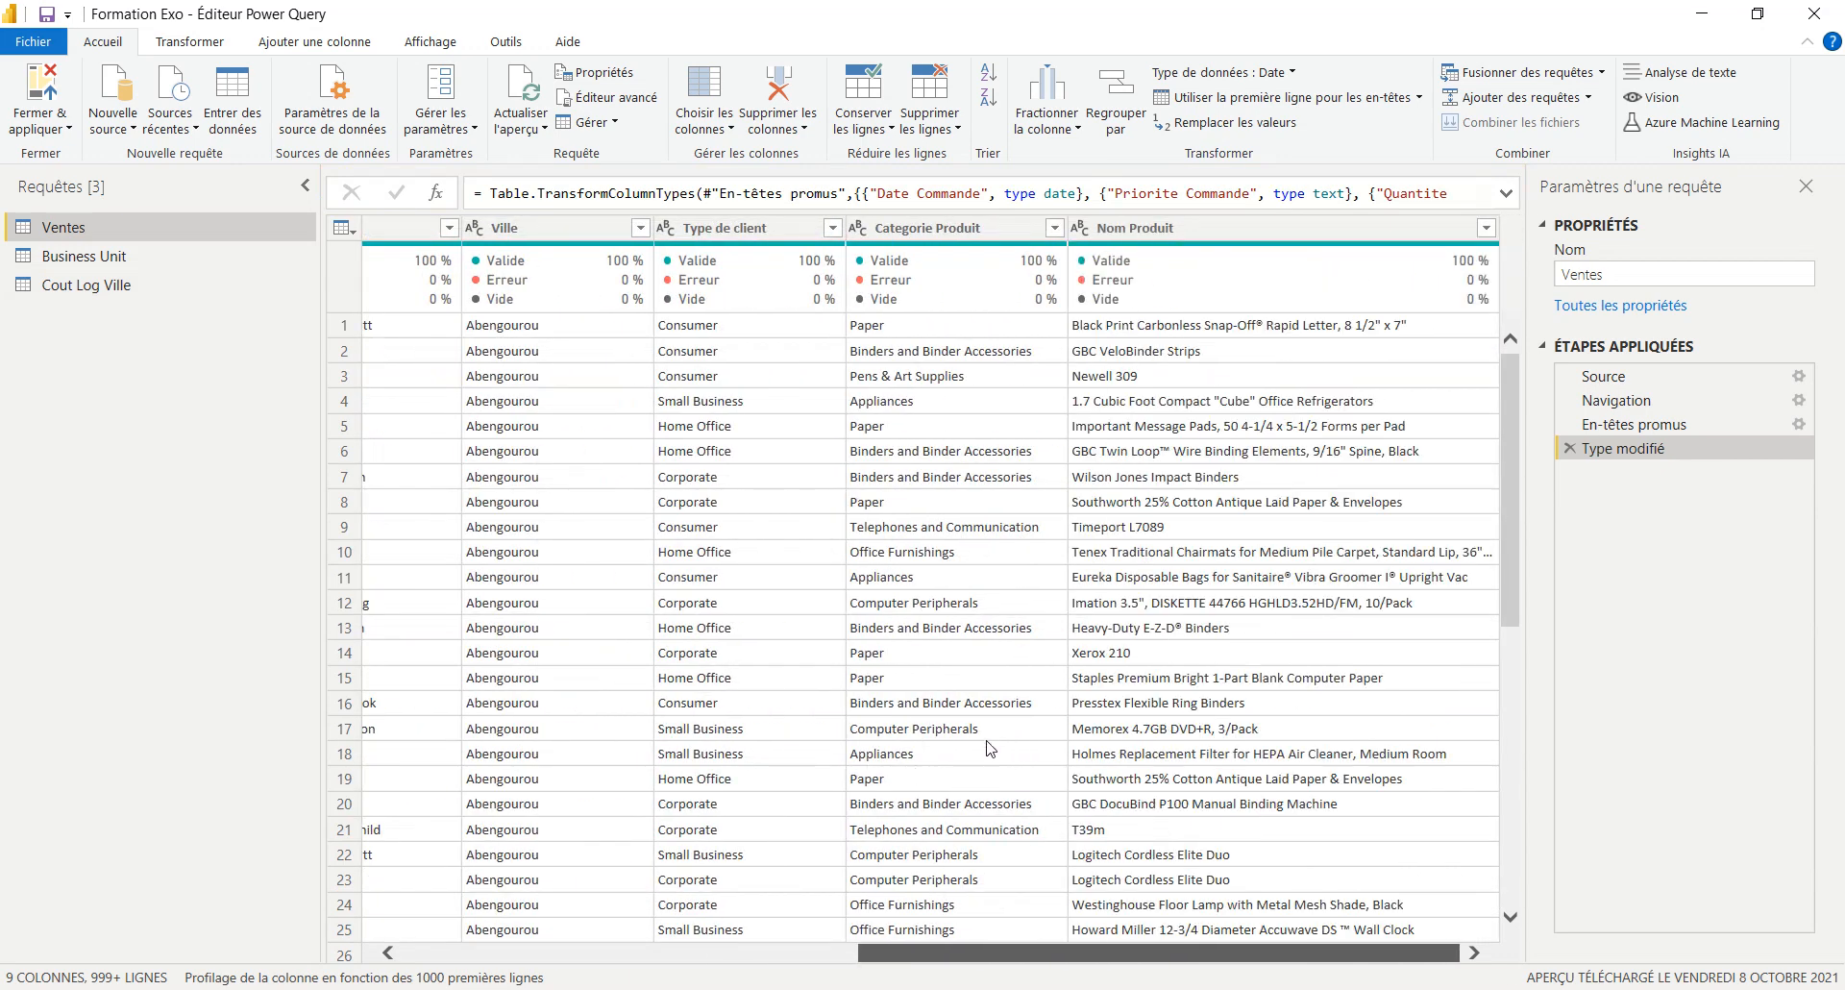
{"action": "scroll", "coordinate": [865, 770], "scroll_direction": "left", "scroll_amount": 10}
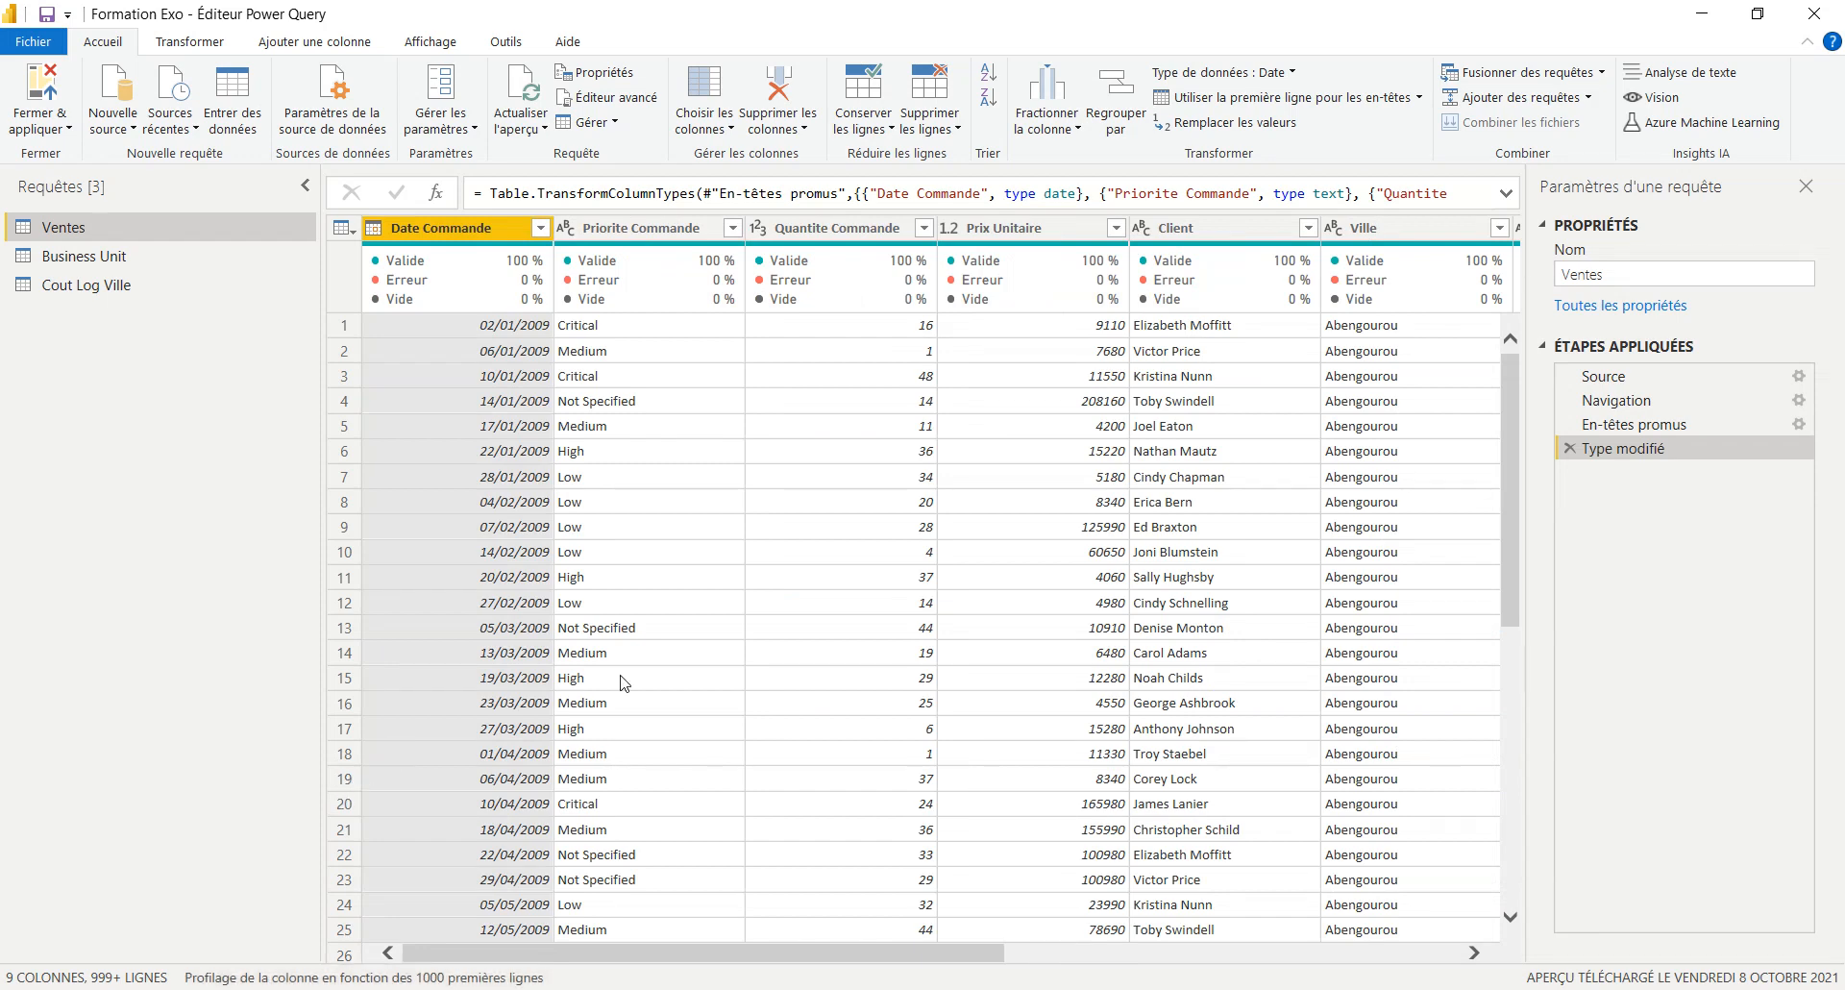
{"action": "scroll", "coordinate": [731, 627], "scroll_direction": "down", "scroll_amount": 5}
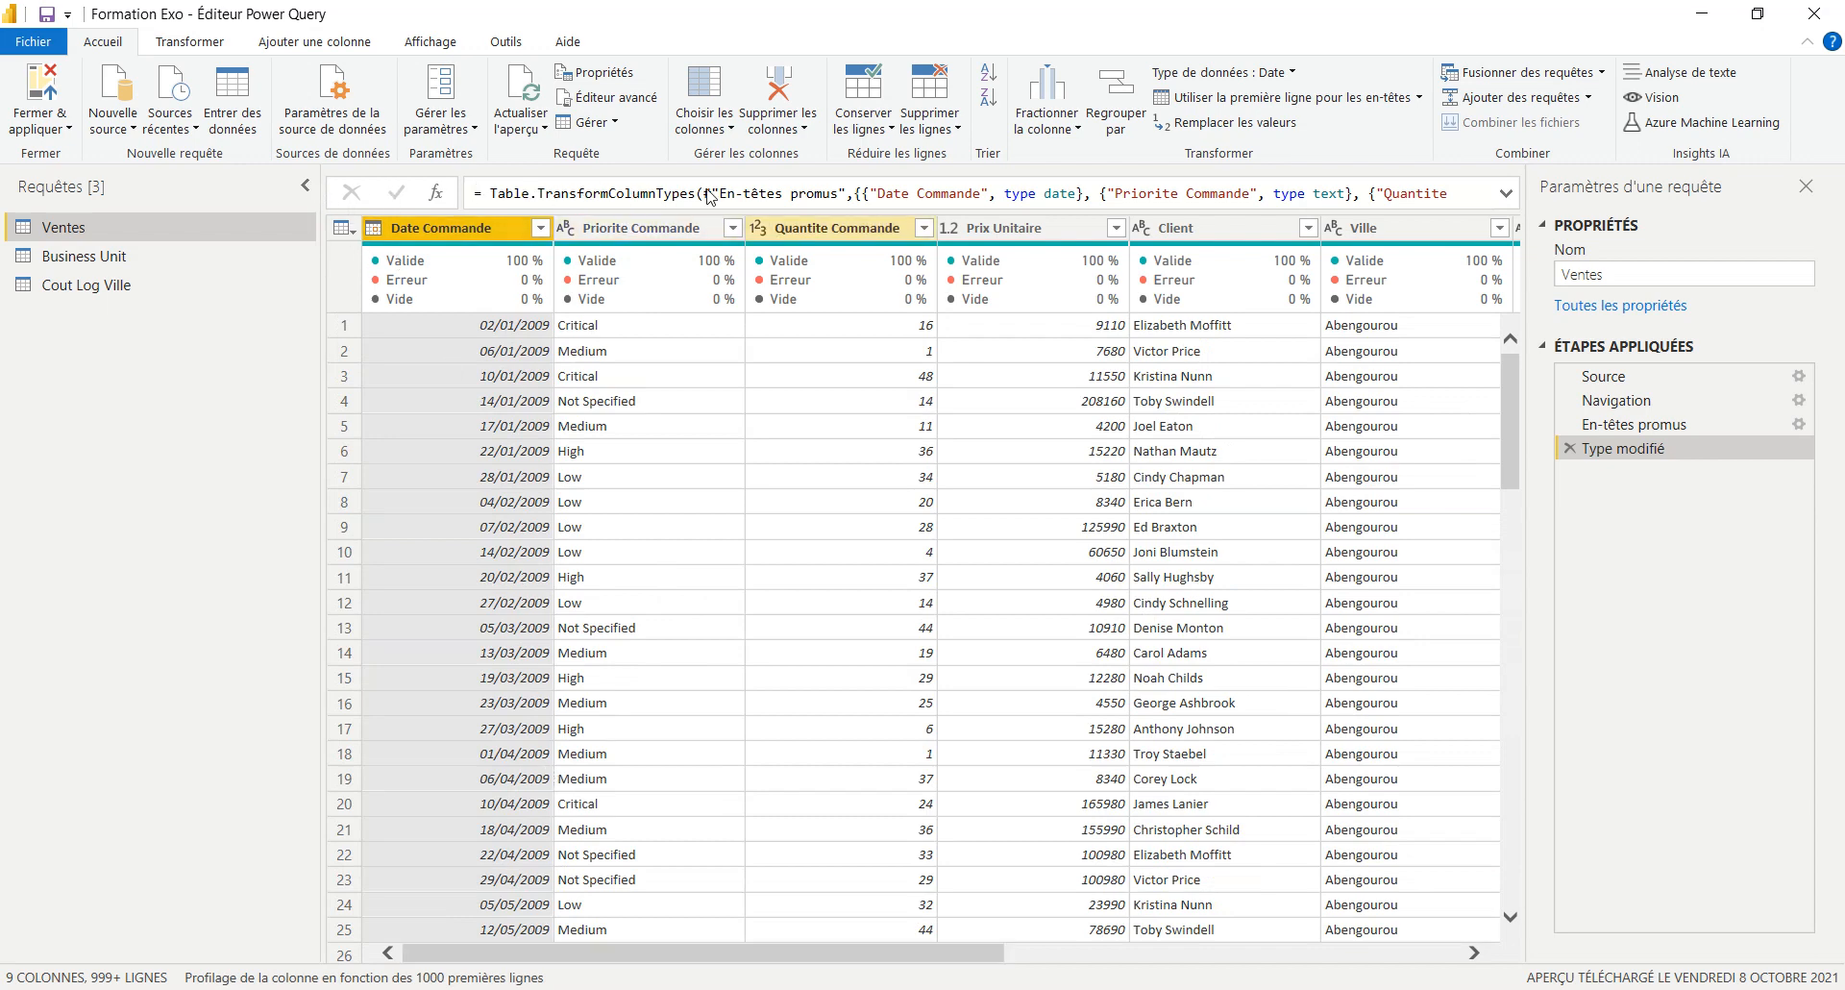
{"action": "key", "text": "alt+Tab"}
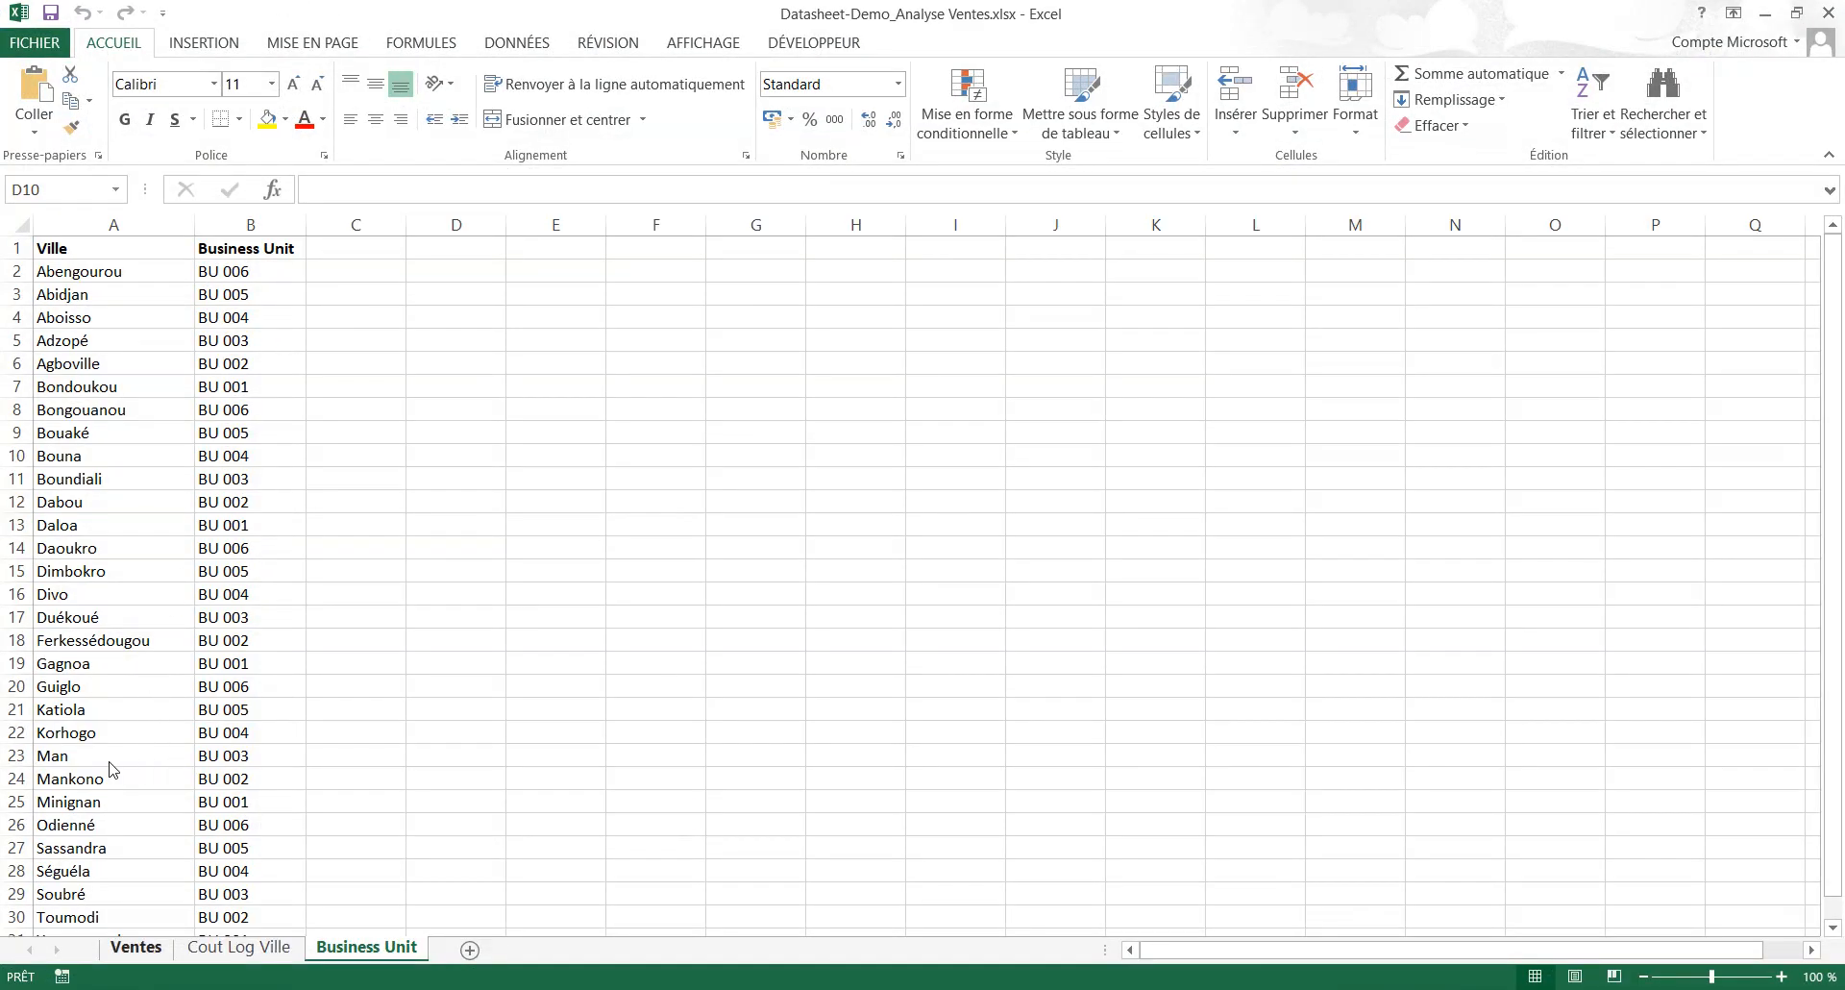
{"action": "left_click", "coordinate": [136, 948]}
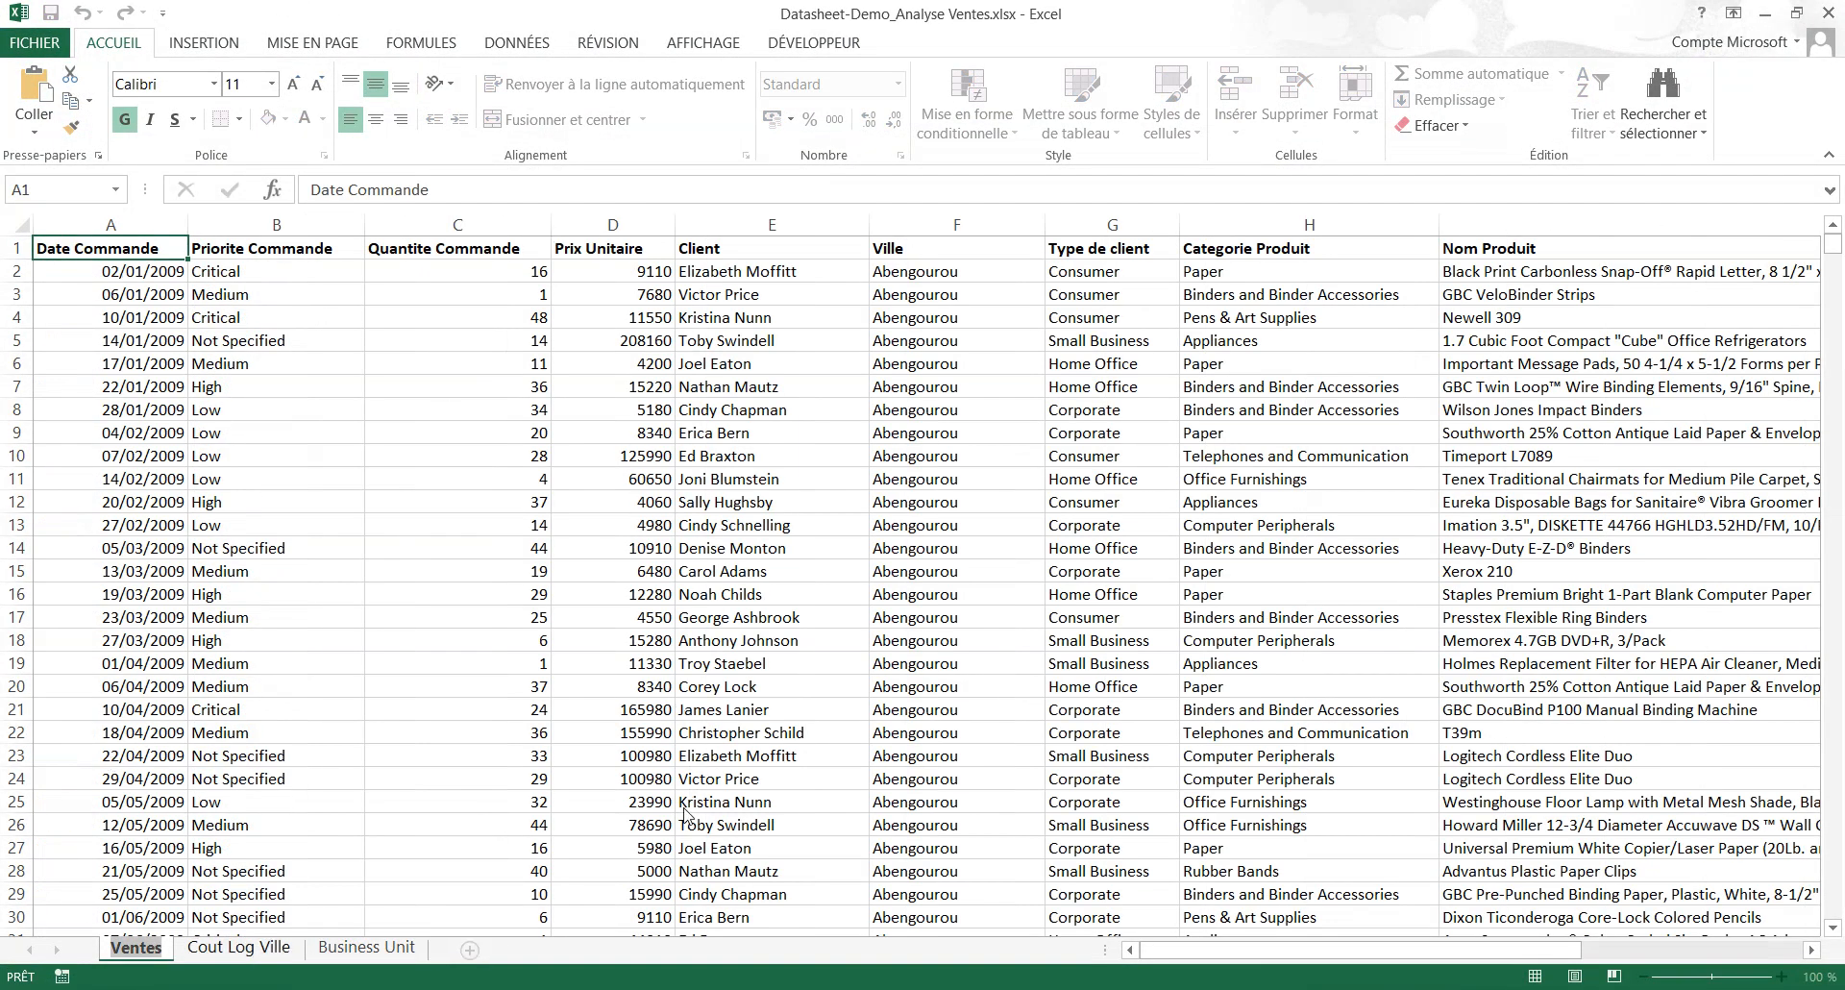
{"action": "key", "text": "alt+Tab"}
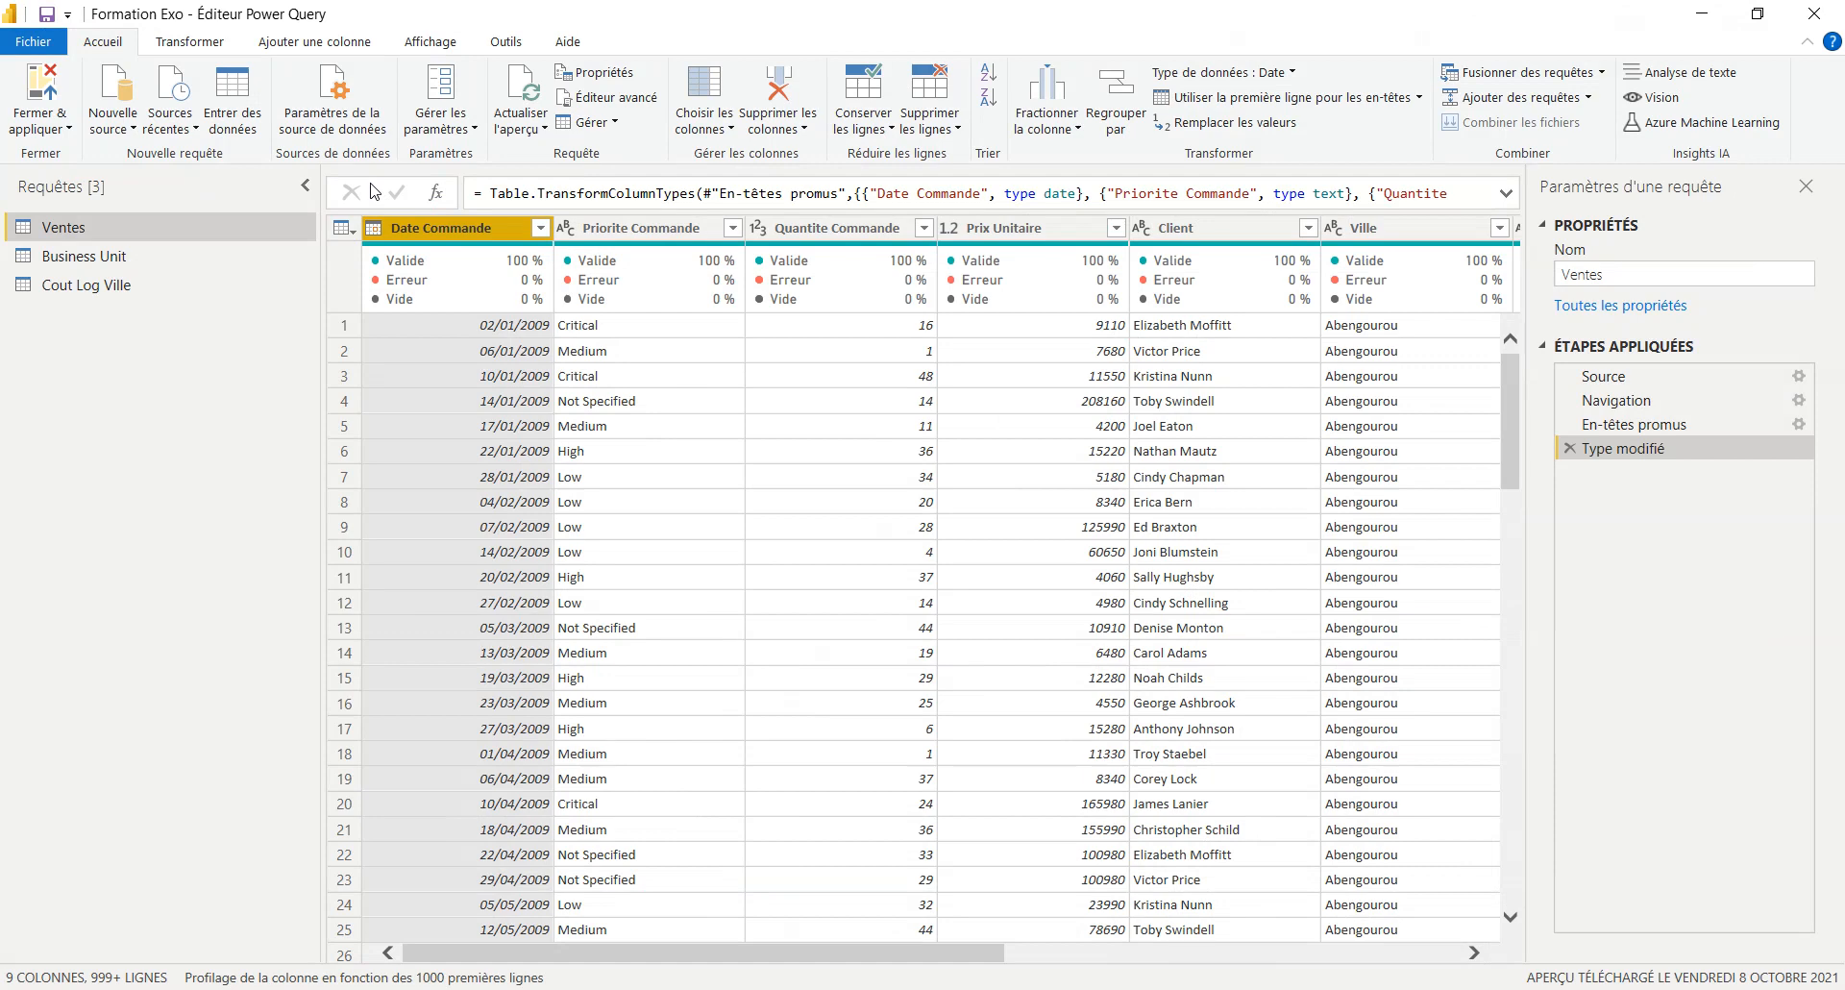
- Inspect the Date Commande column and its headers in Ventes, comparing them with the Cout Log Ville query
{"action": "key", "text": "F2"}
{"action": "left_click", "coordinate": [463, 229]}
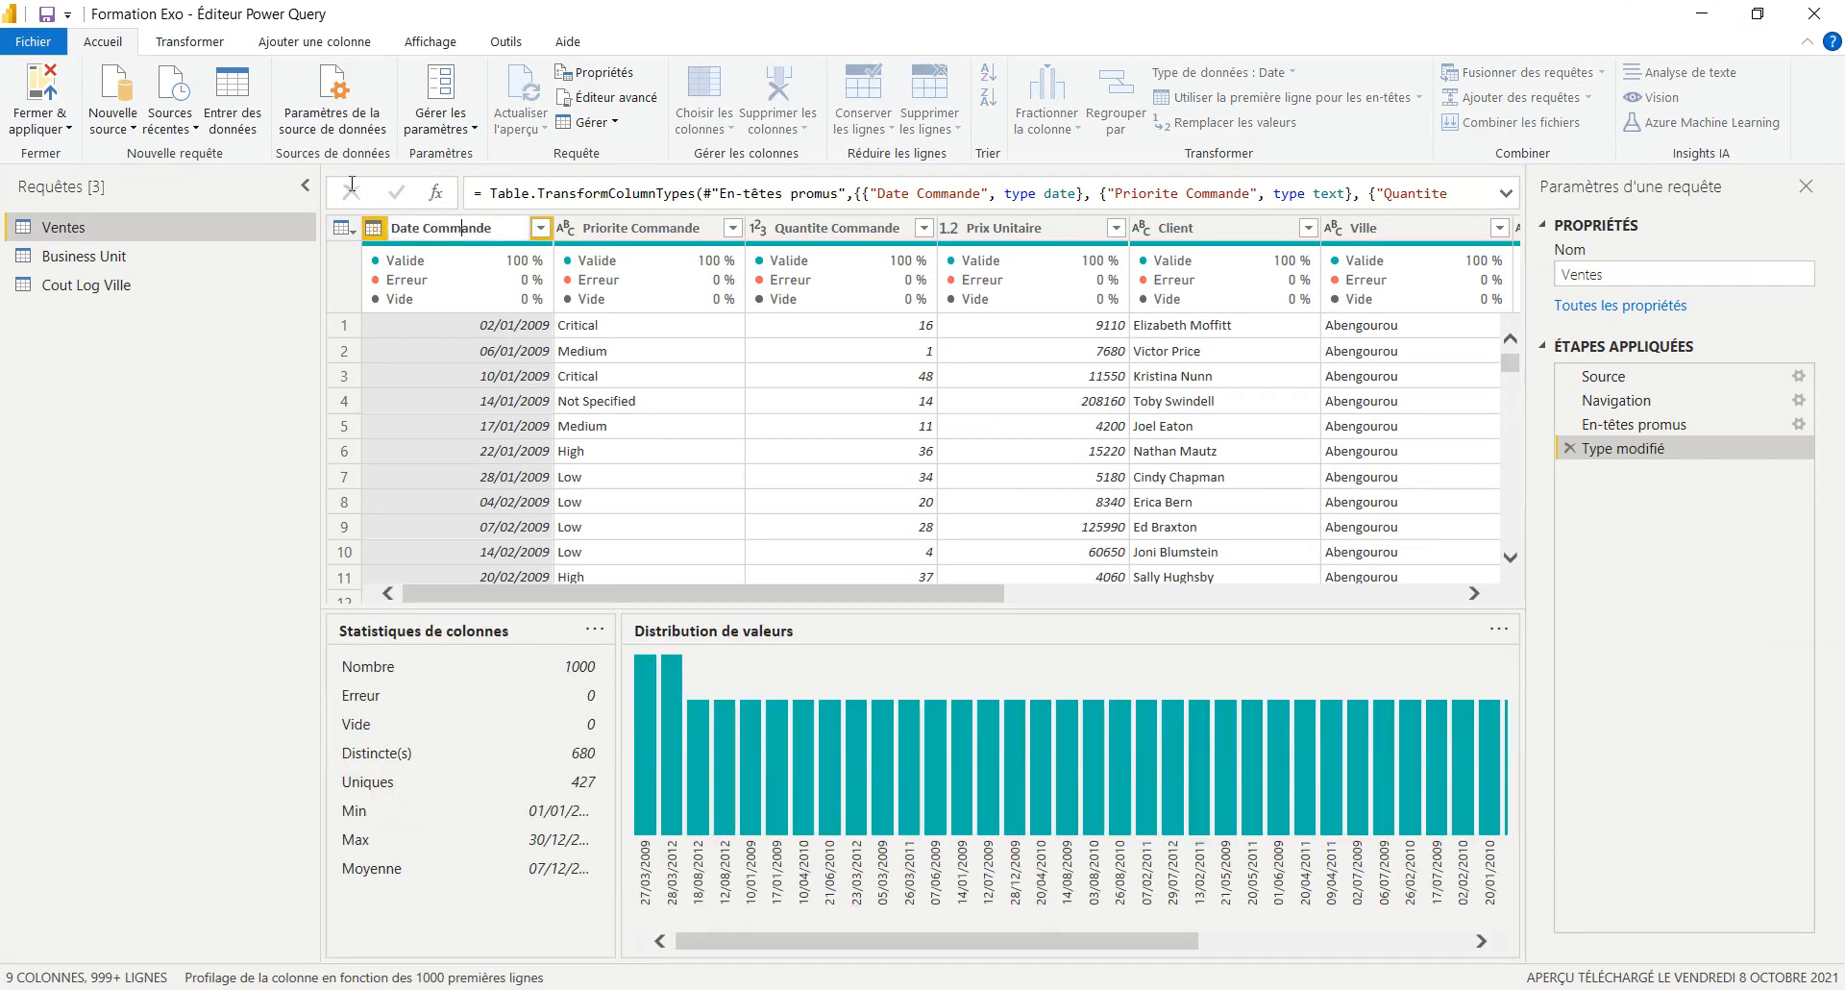
{"action": "double_click", "coordinate": [86, 285]}
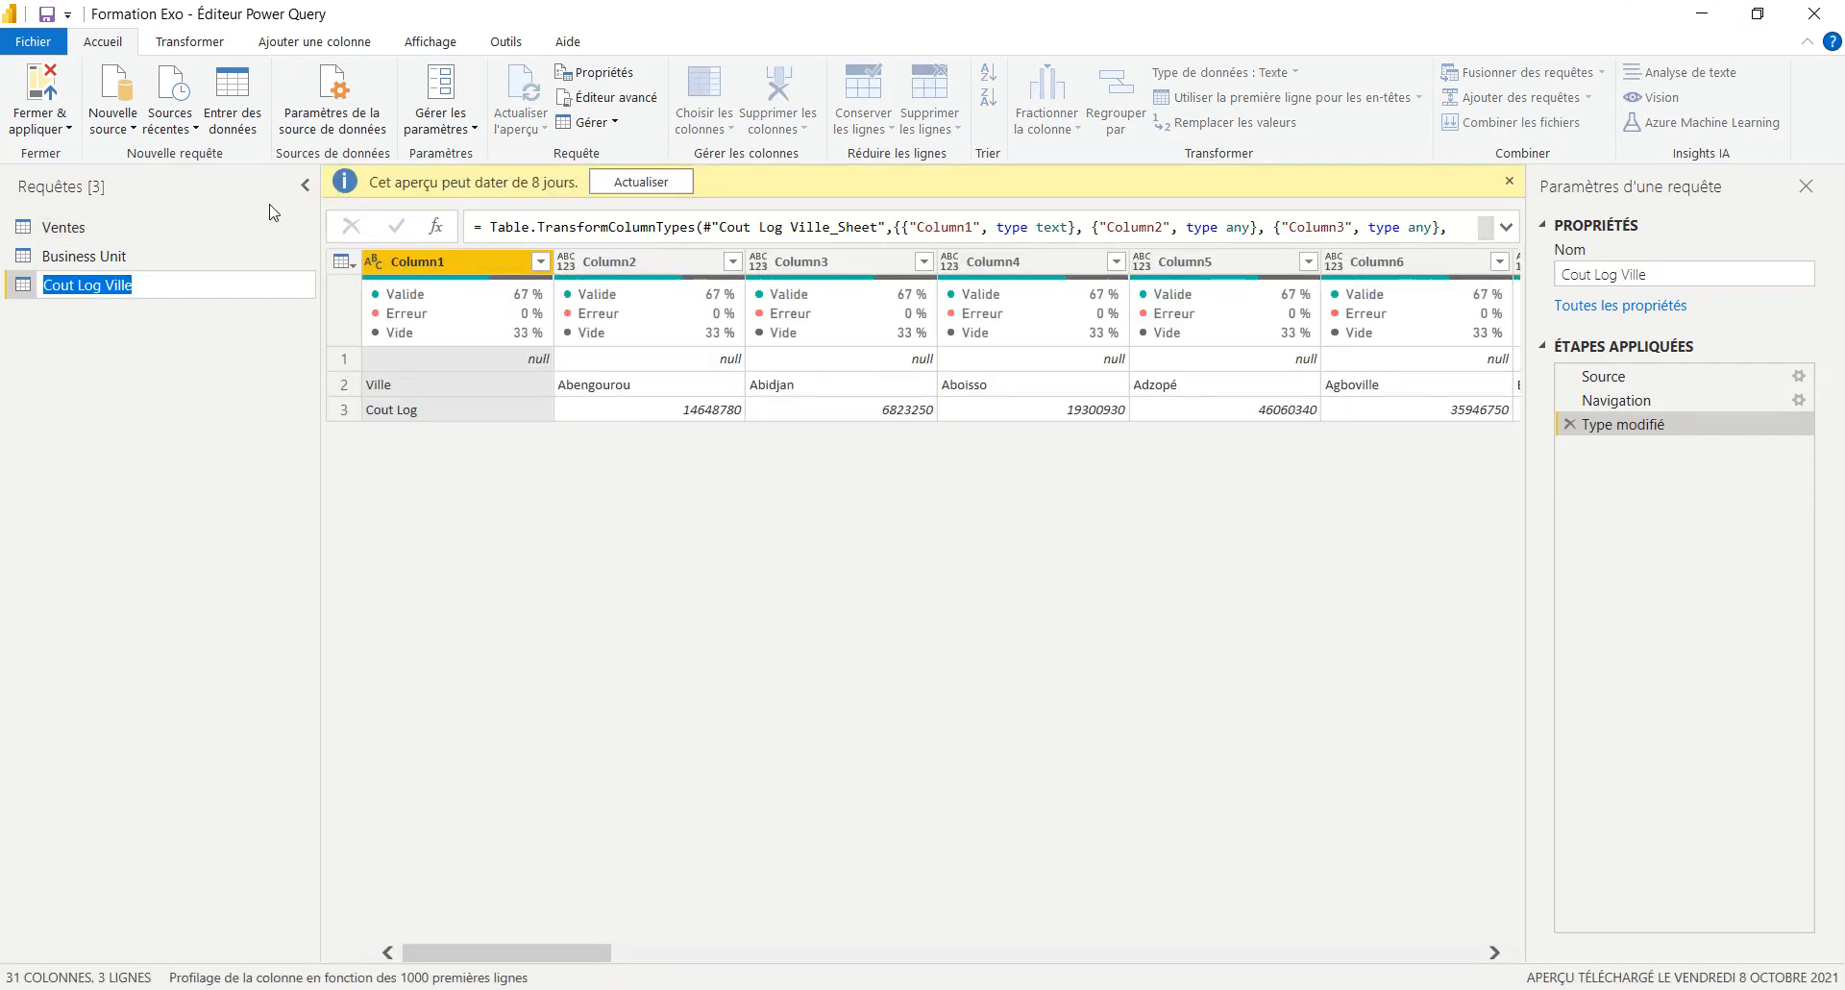
{"action": "double_click", "coordinate": [141, 227]}
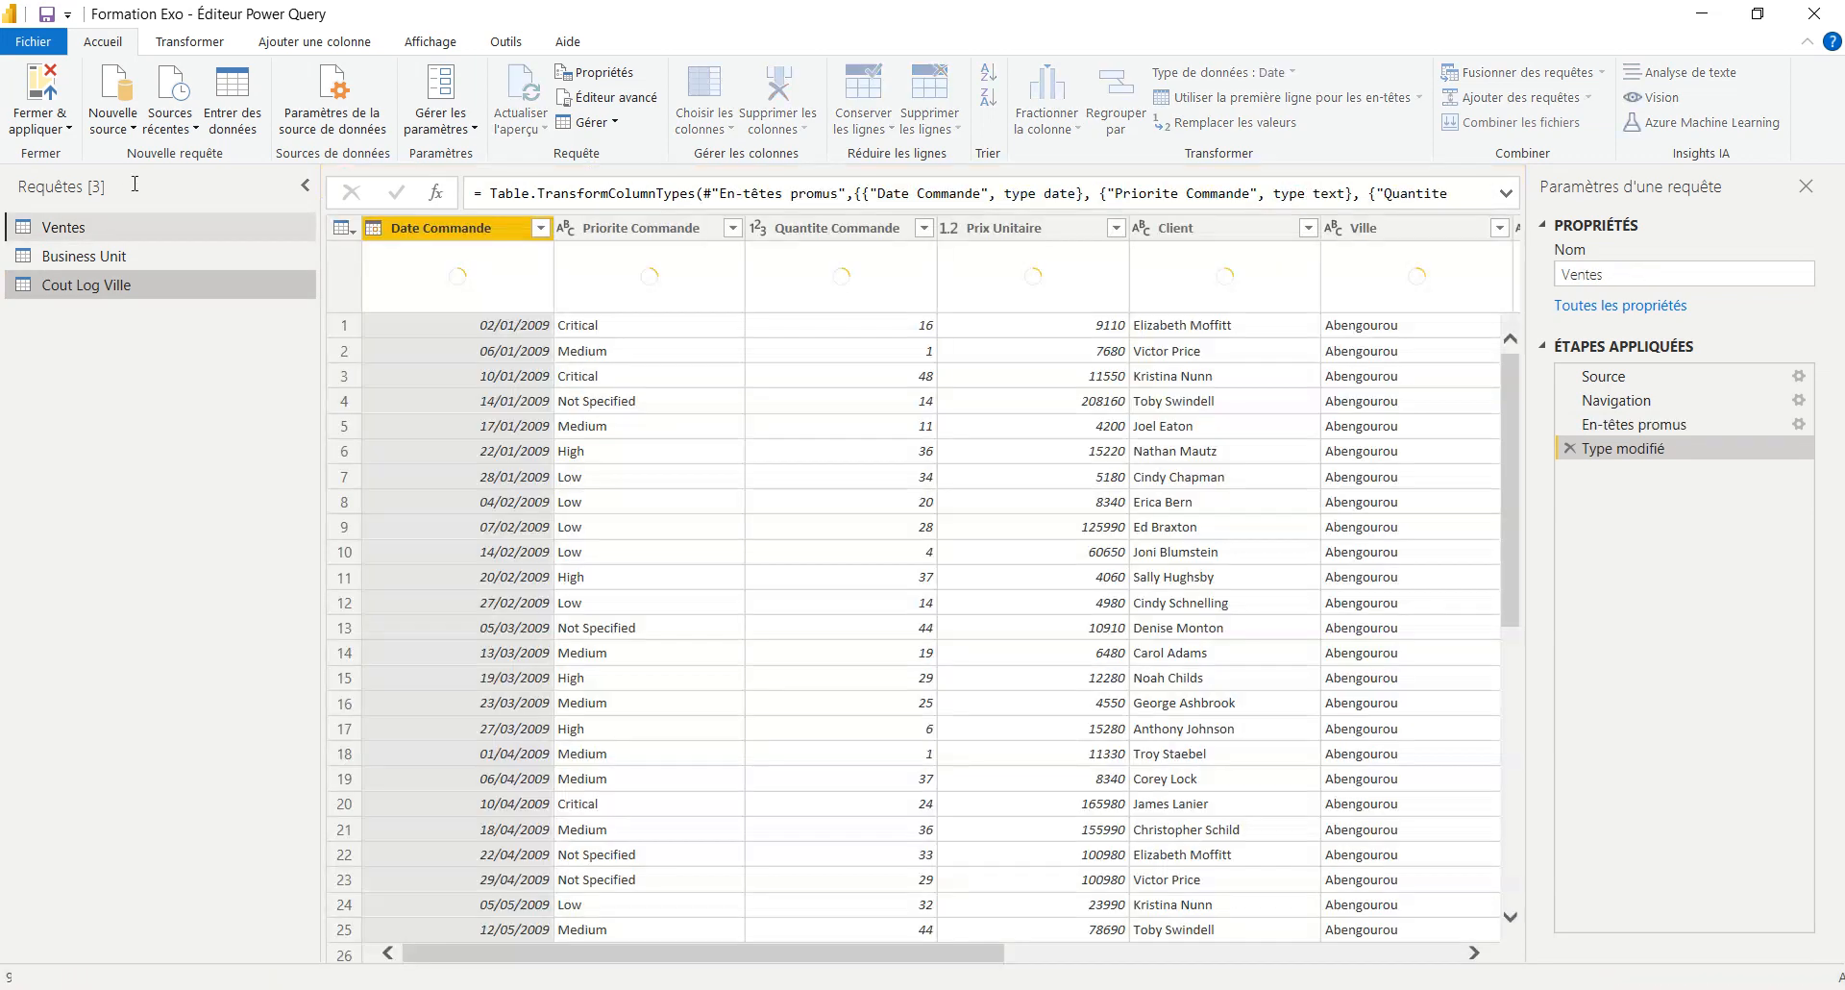
{"action": "left_click", "coordinate": [357, 183]}
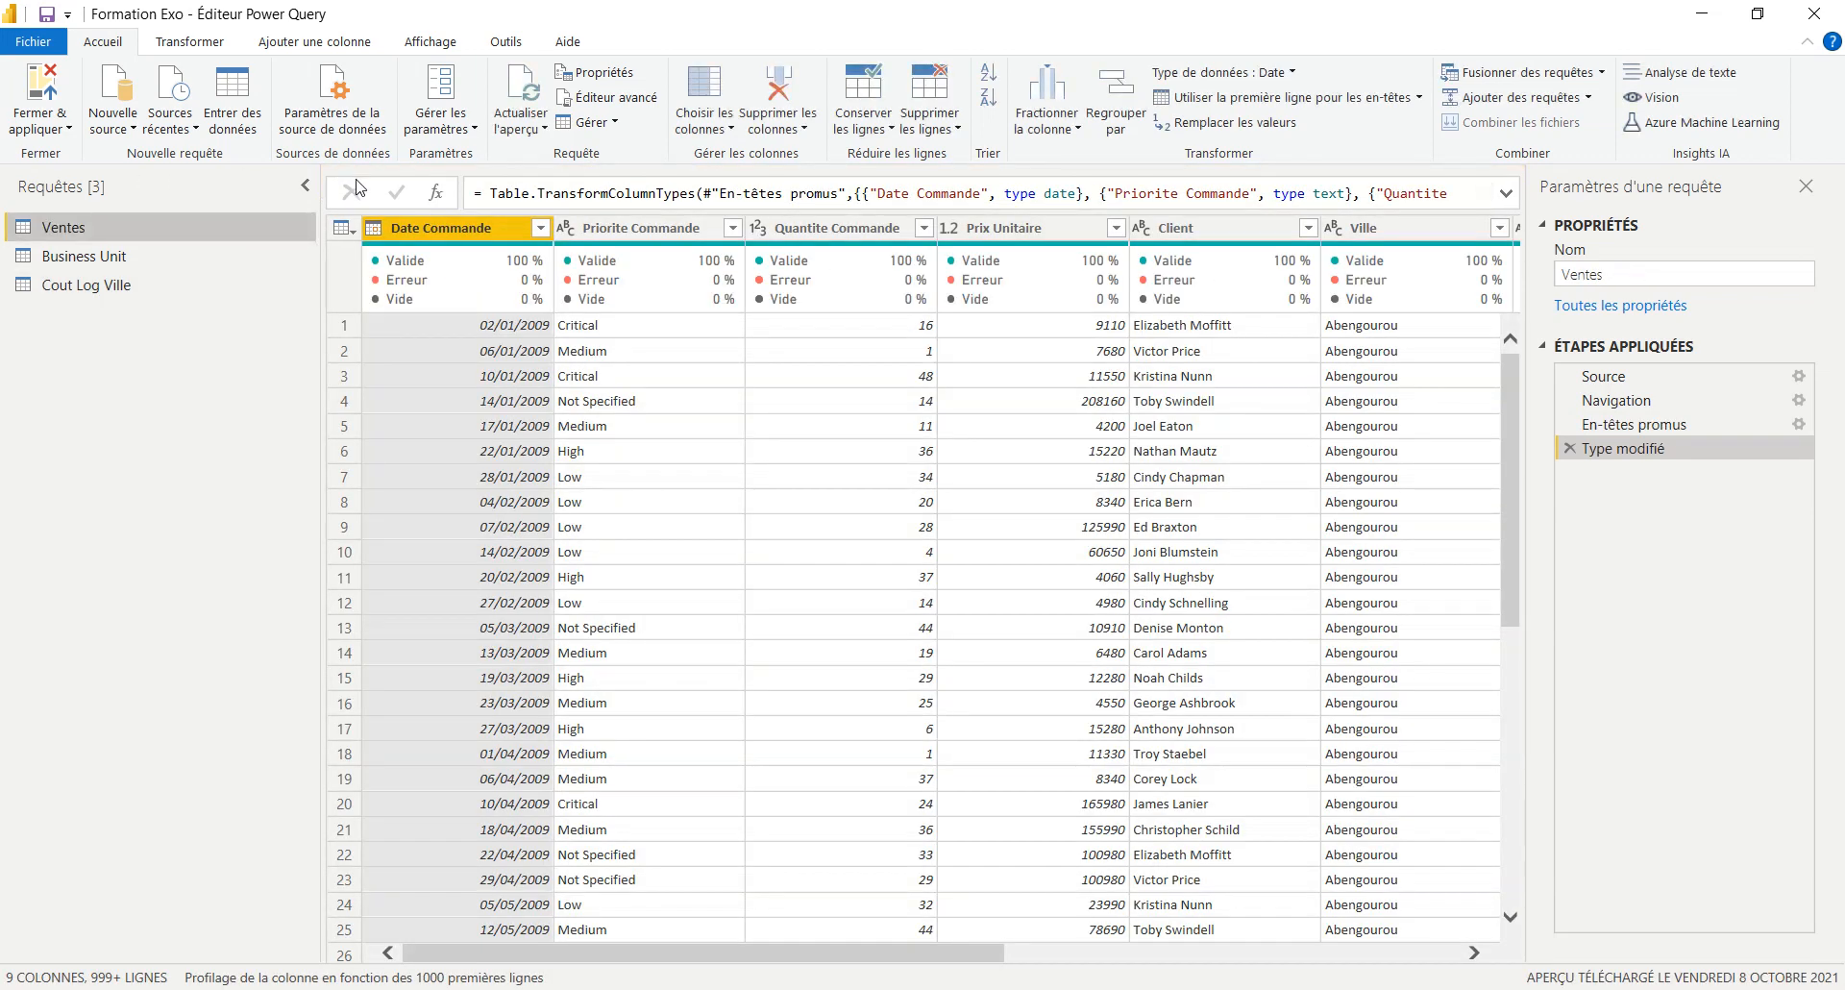
- Review the column actions for Date Commande and the available data types for Date Commande and Priorite Commande in Ventes
{"action": "right_click", "coordinate": [450, 229]}
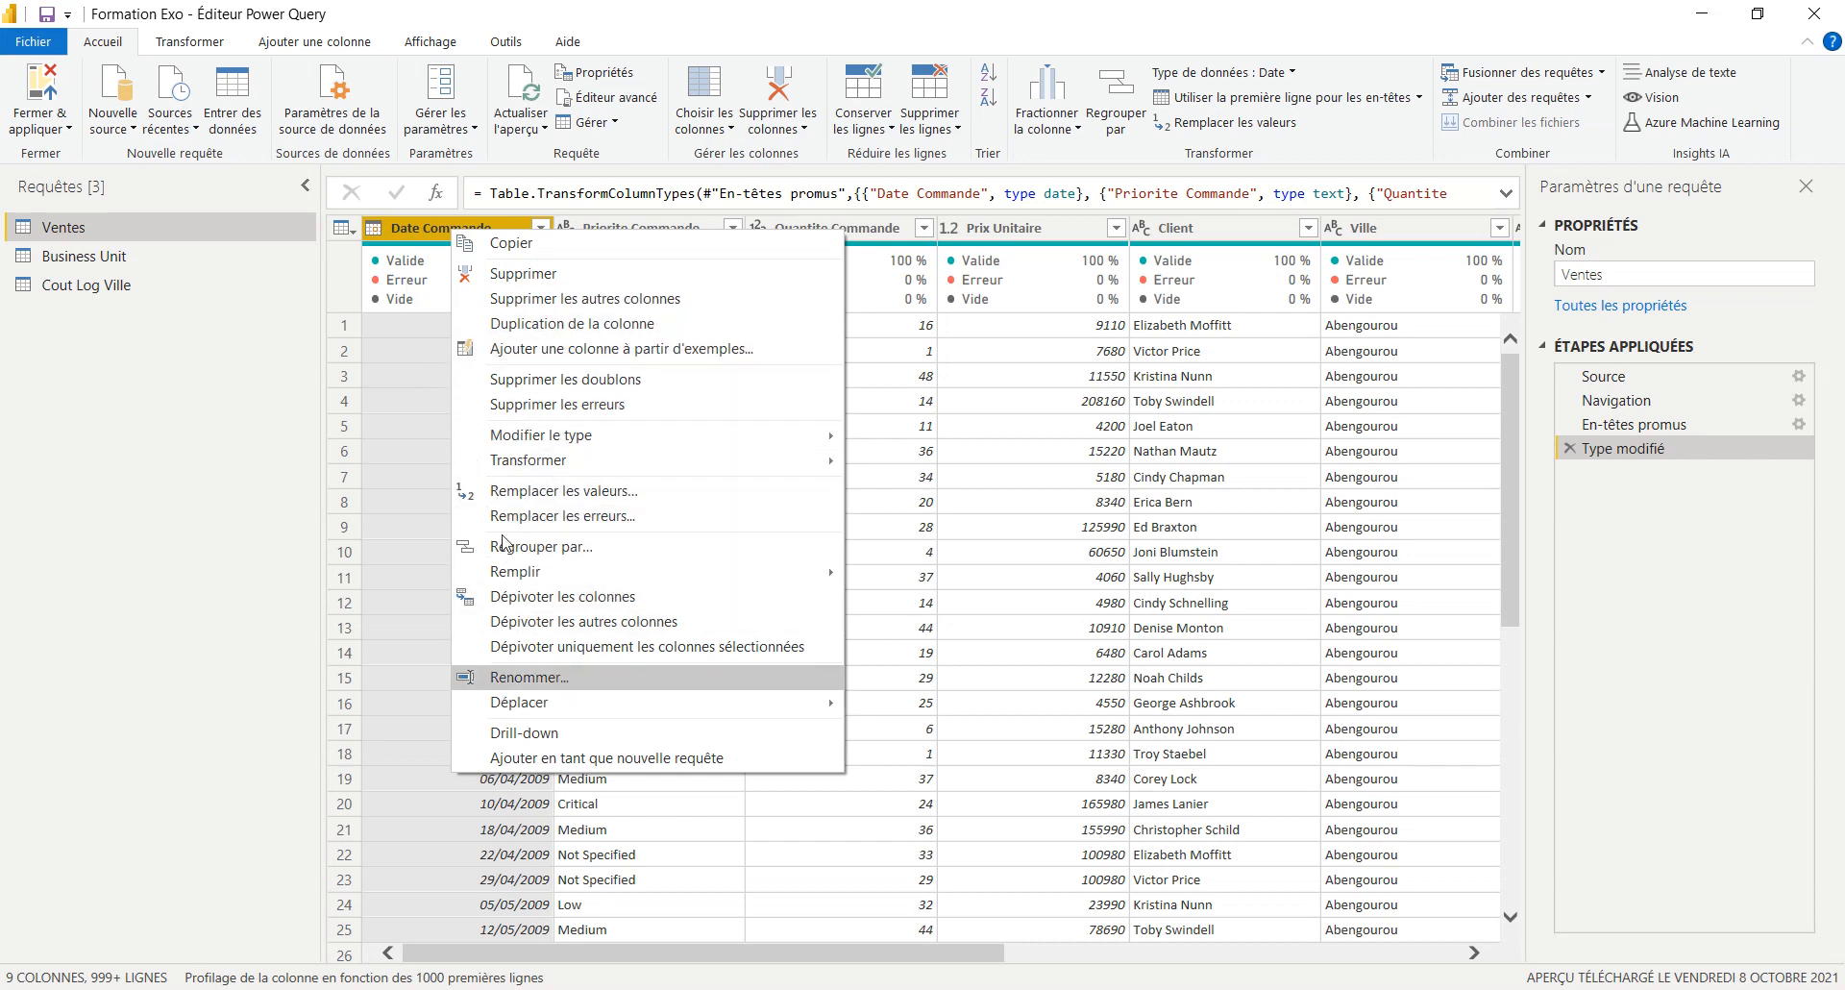
{"action": "left_click", "coordinate": [182, 414]}
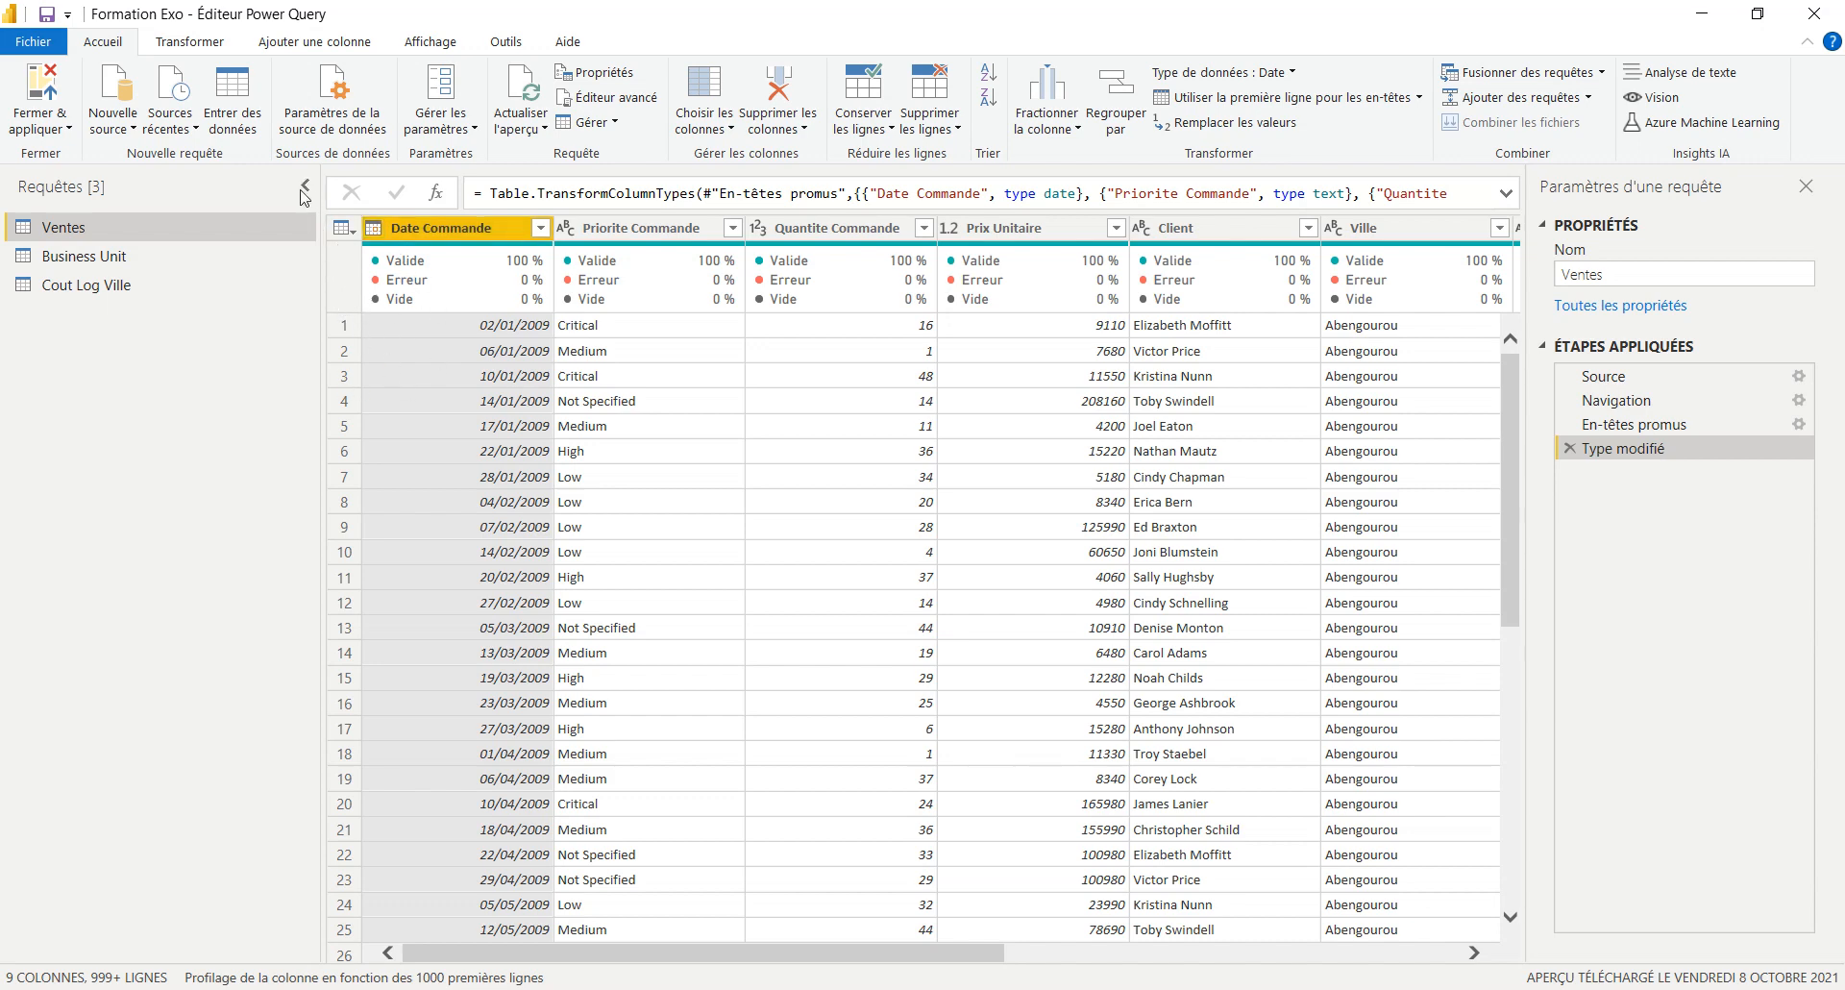
{"action": "left_click", "coordinate": [373, 228]}
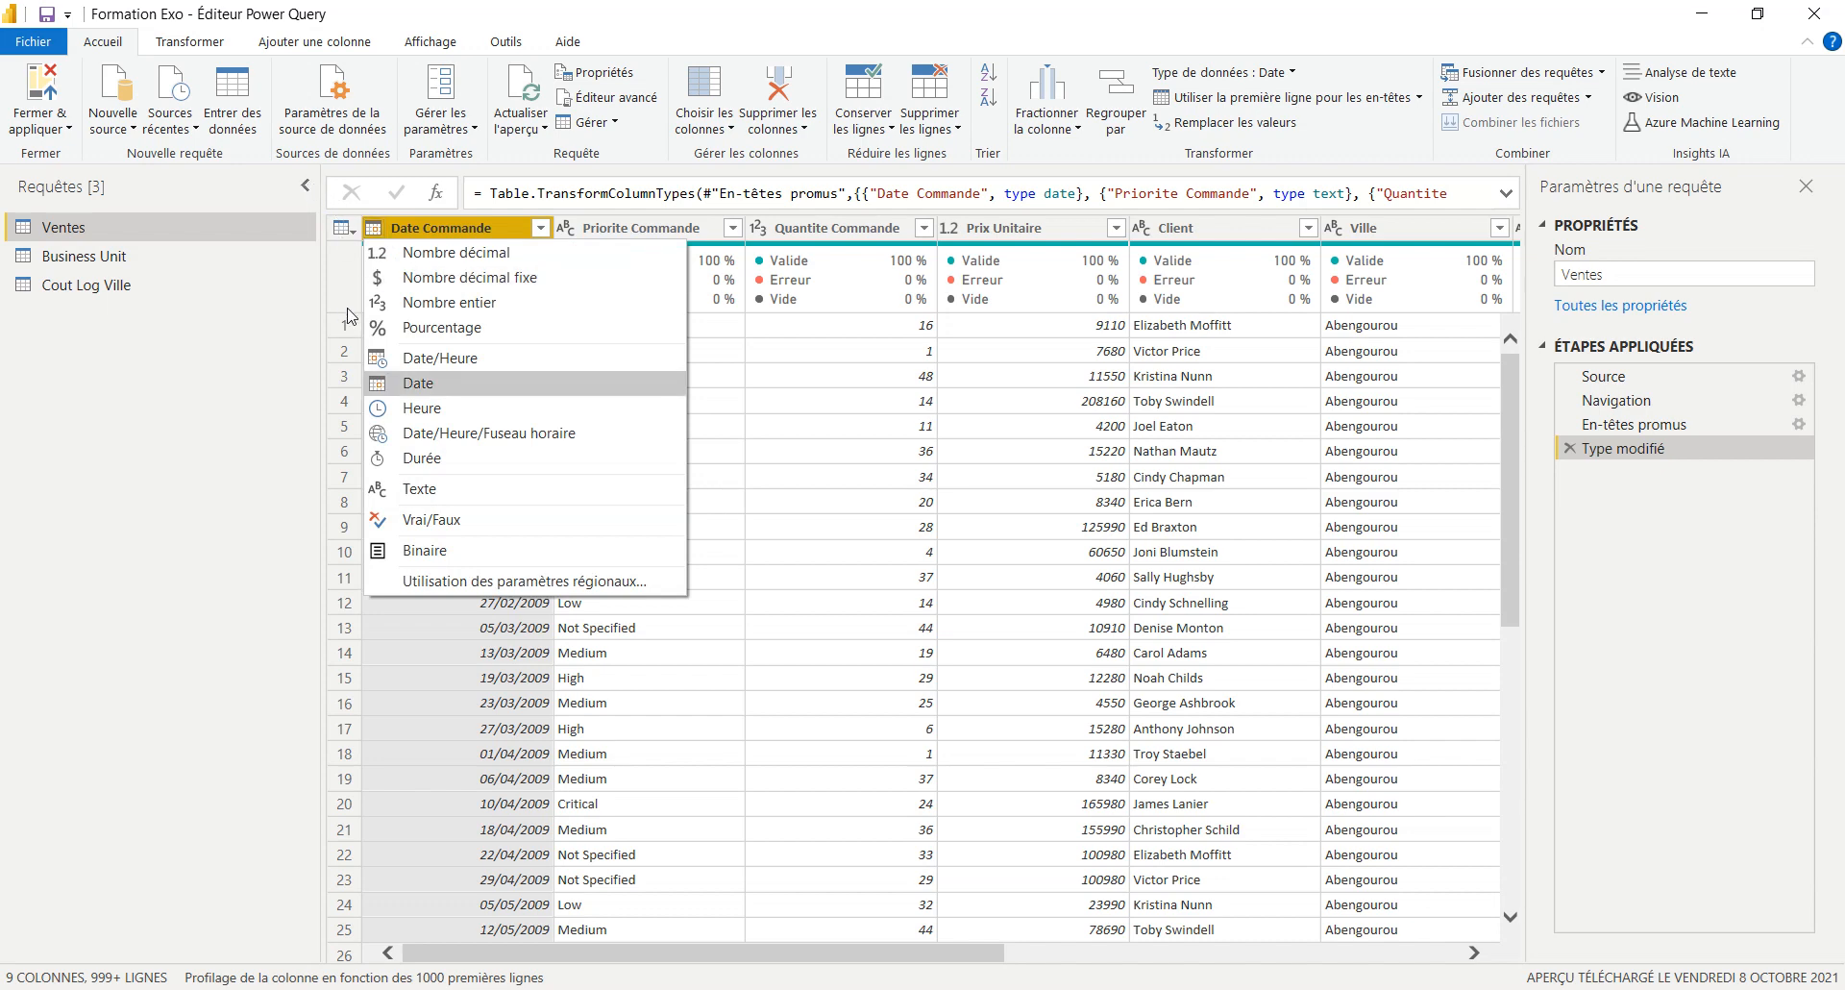
{"action": "left_click", "coordinate": [248, 339]}
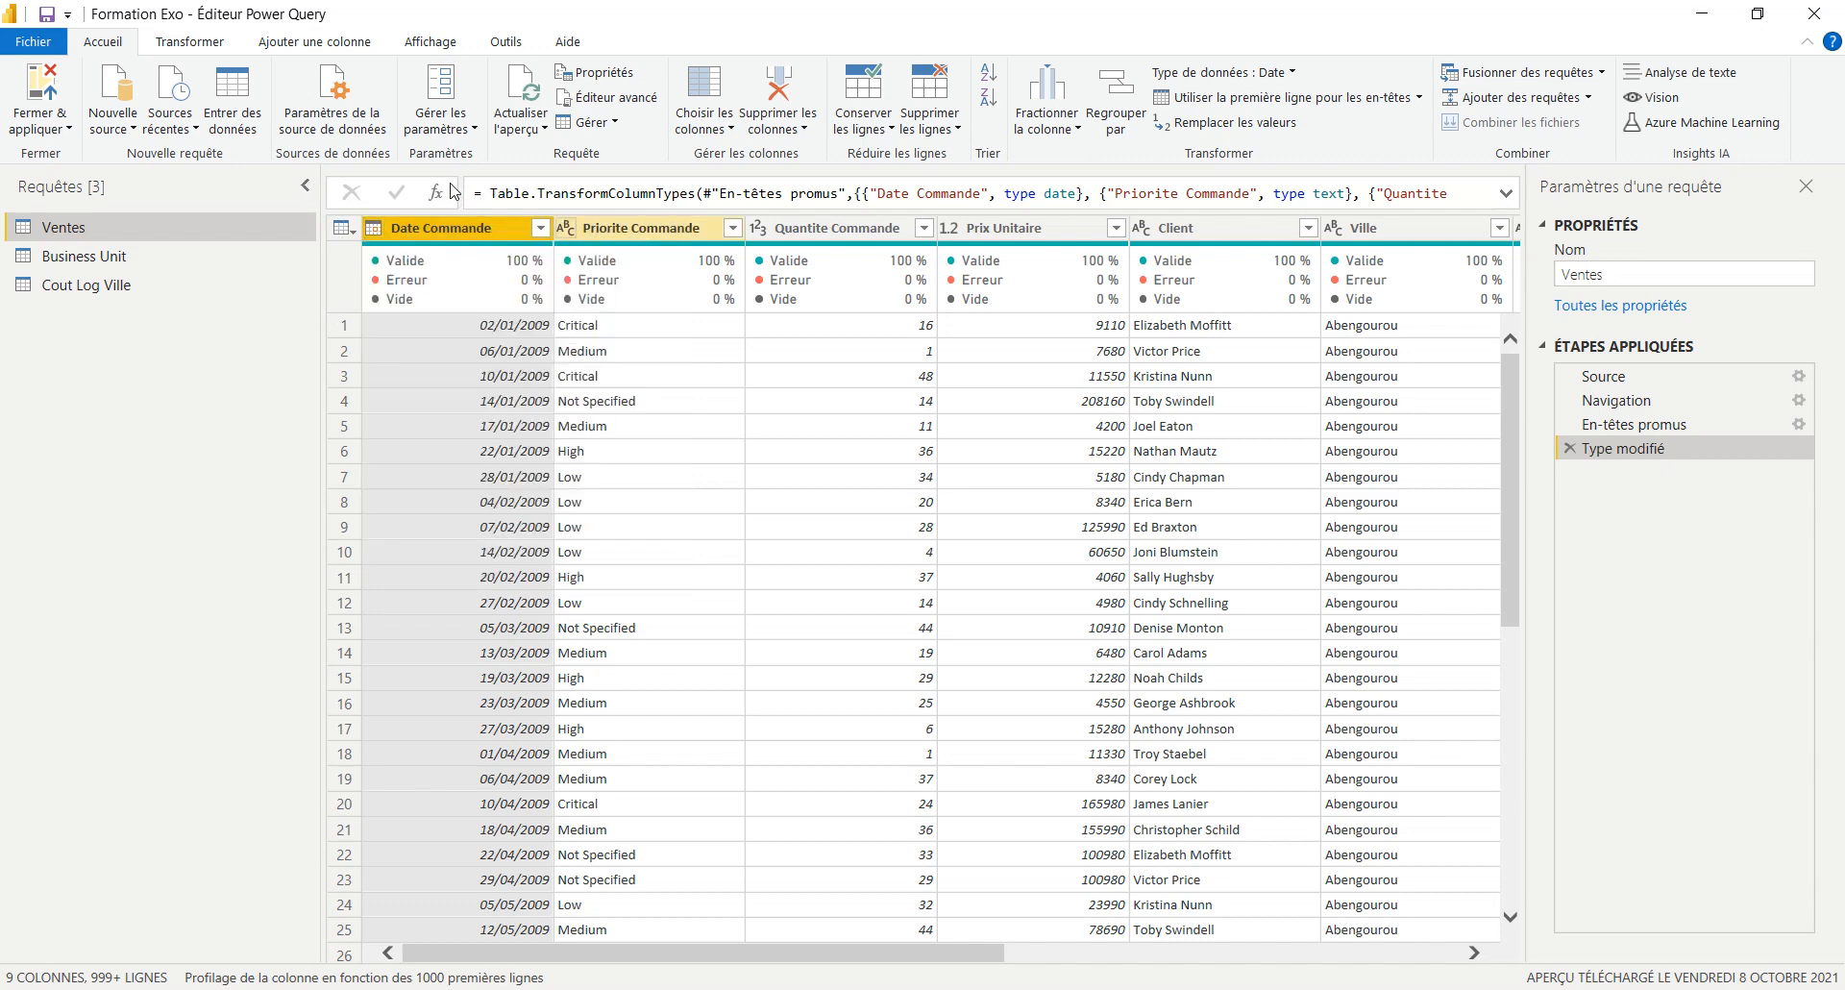
{"action": "left_click", "coordinate": [566, 228]}
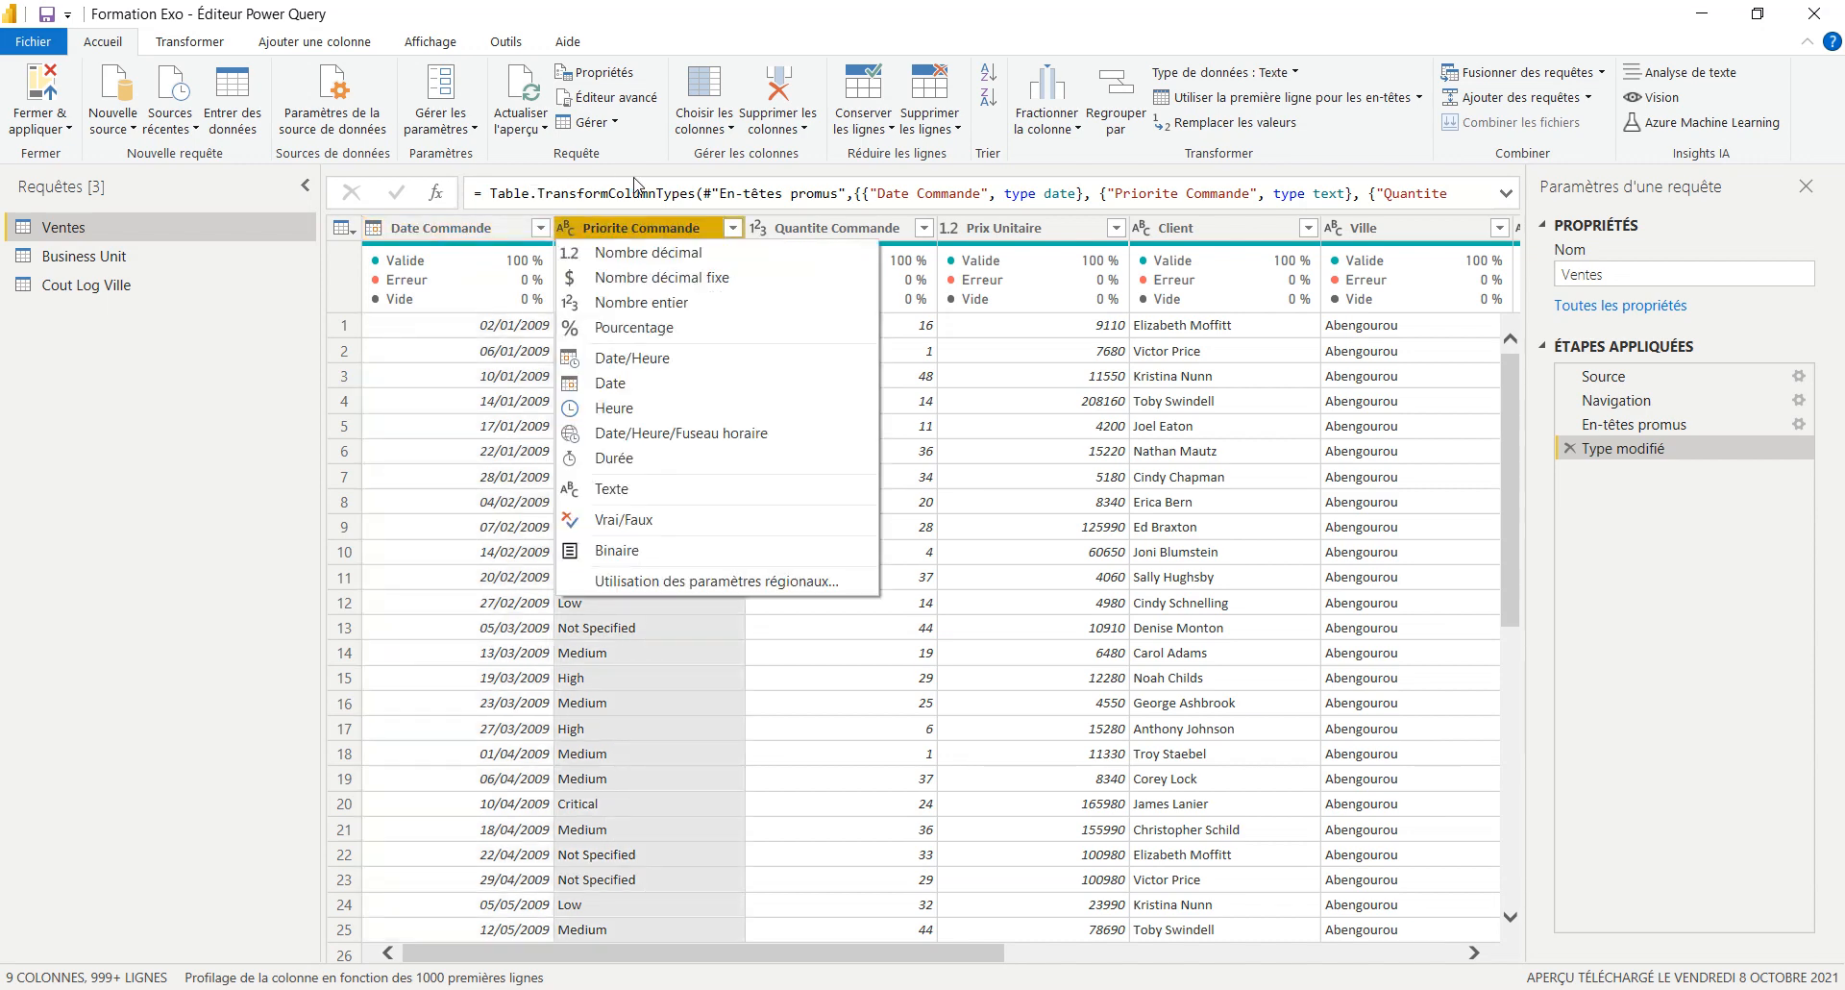
{"action": "key", "text": "Escape"}
- Examine the column profiles of Client and Ville, and look through the remaining Ventes columns up to Nom Produit
{"action": "key", "text": "Right"}
{"action": "key", "text": "Right"}
{"action": "key", "text": "Right"}
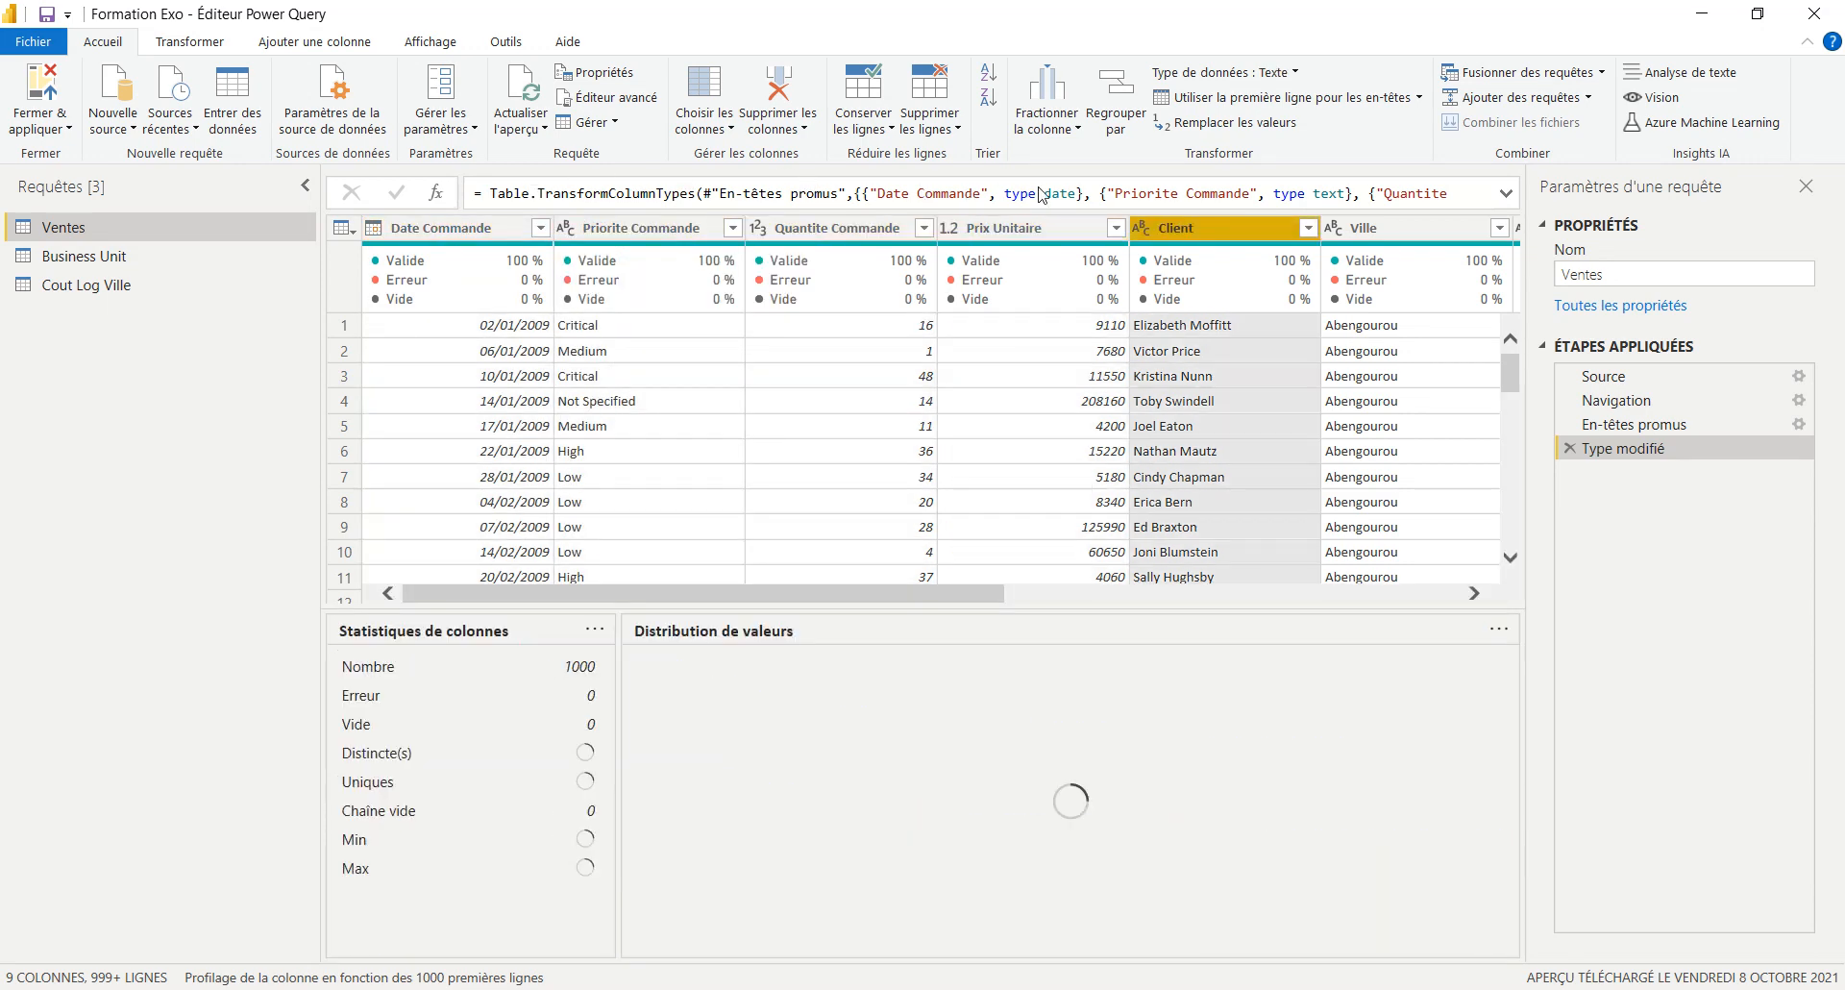
{"action": "key", "text": "Right"}
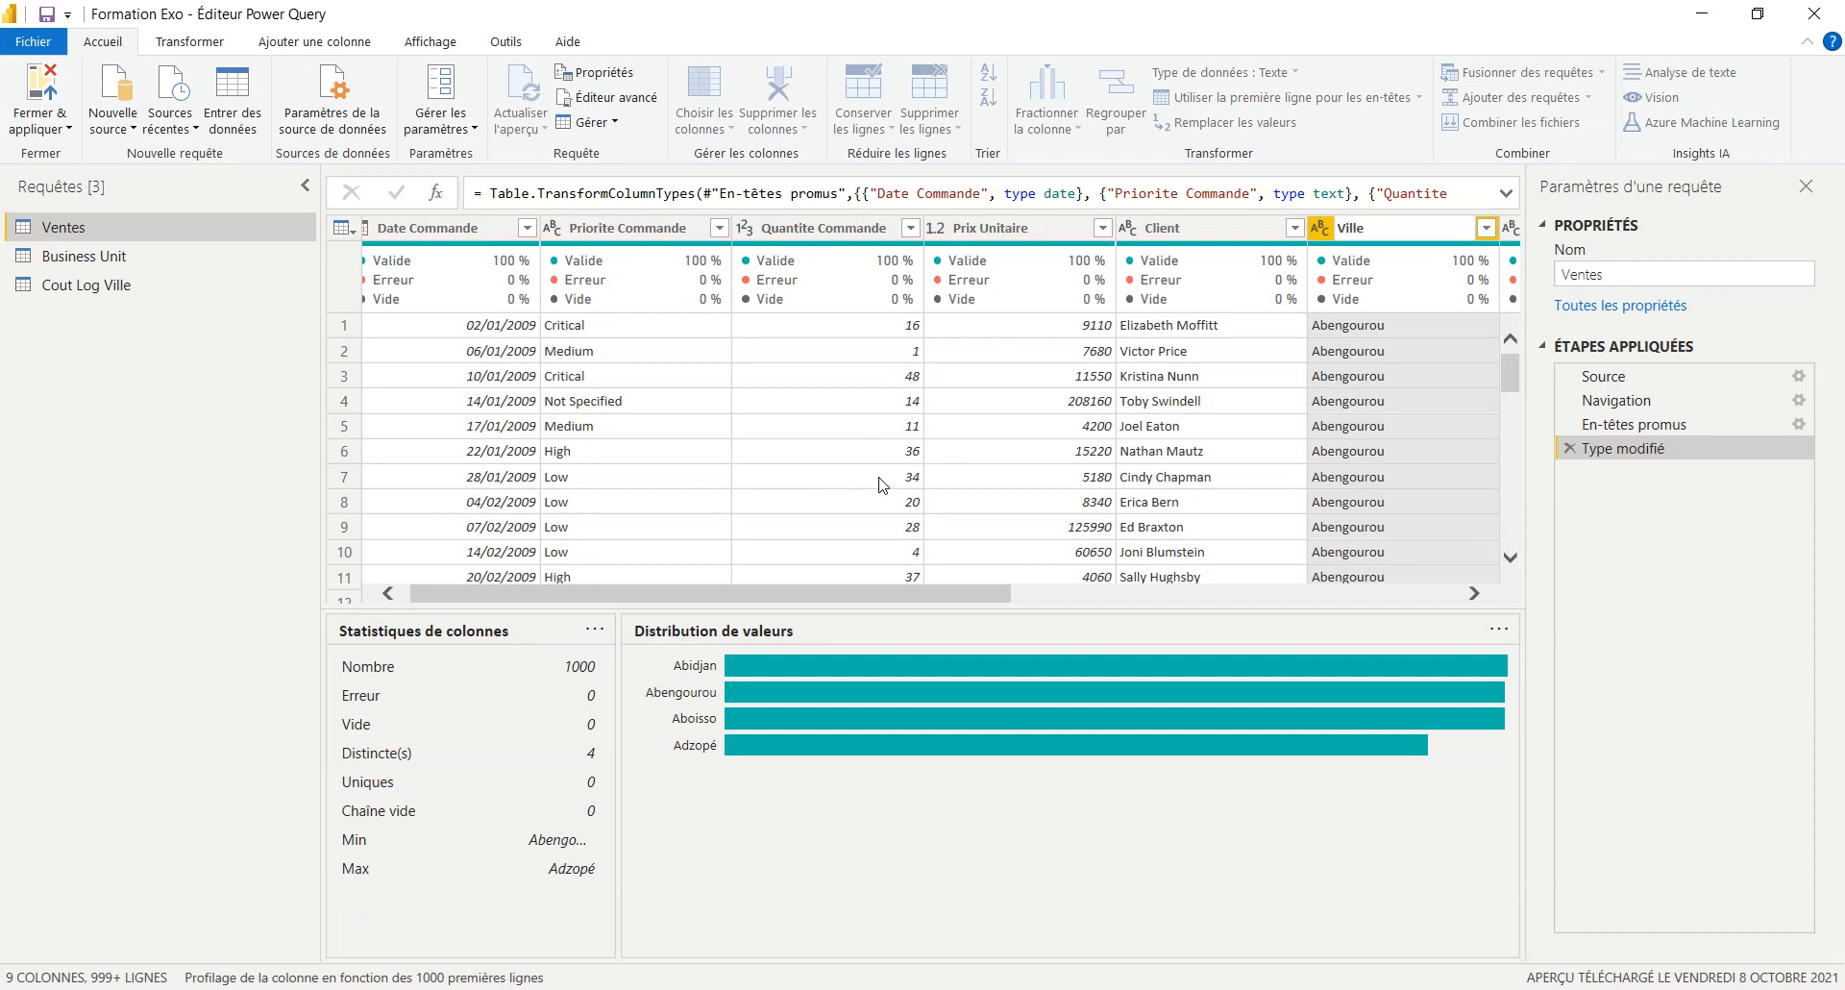
{"action": "scroll", "coordinate": [882, 484], "scroll_direction": "right", "scroll_amount": 5}
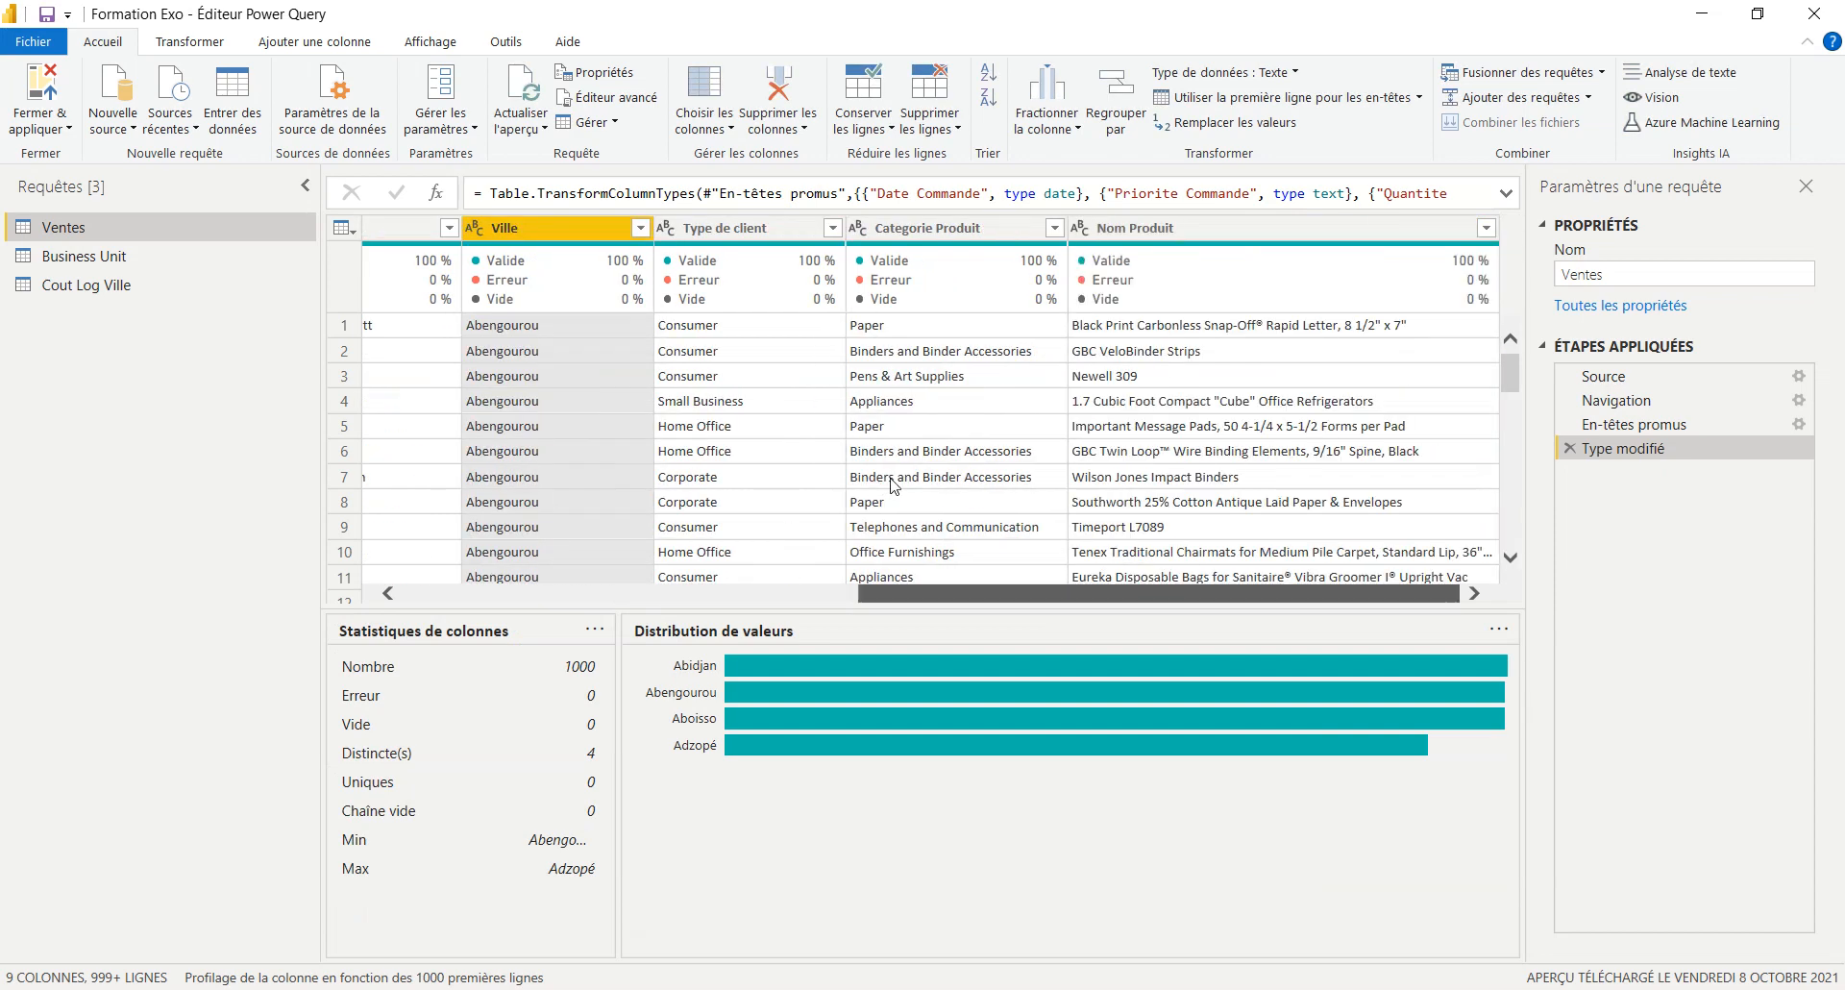
{"action": "scroll", "coordinate": [895, 484], "scroll_direction": "left", "scroll_amount": 6}
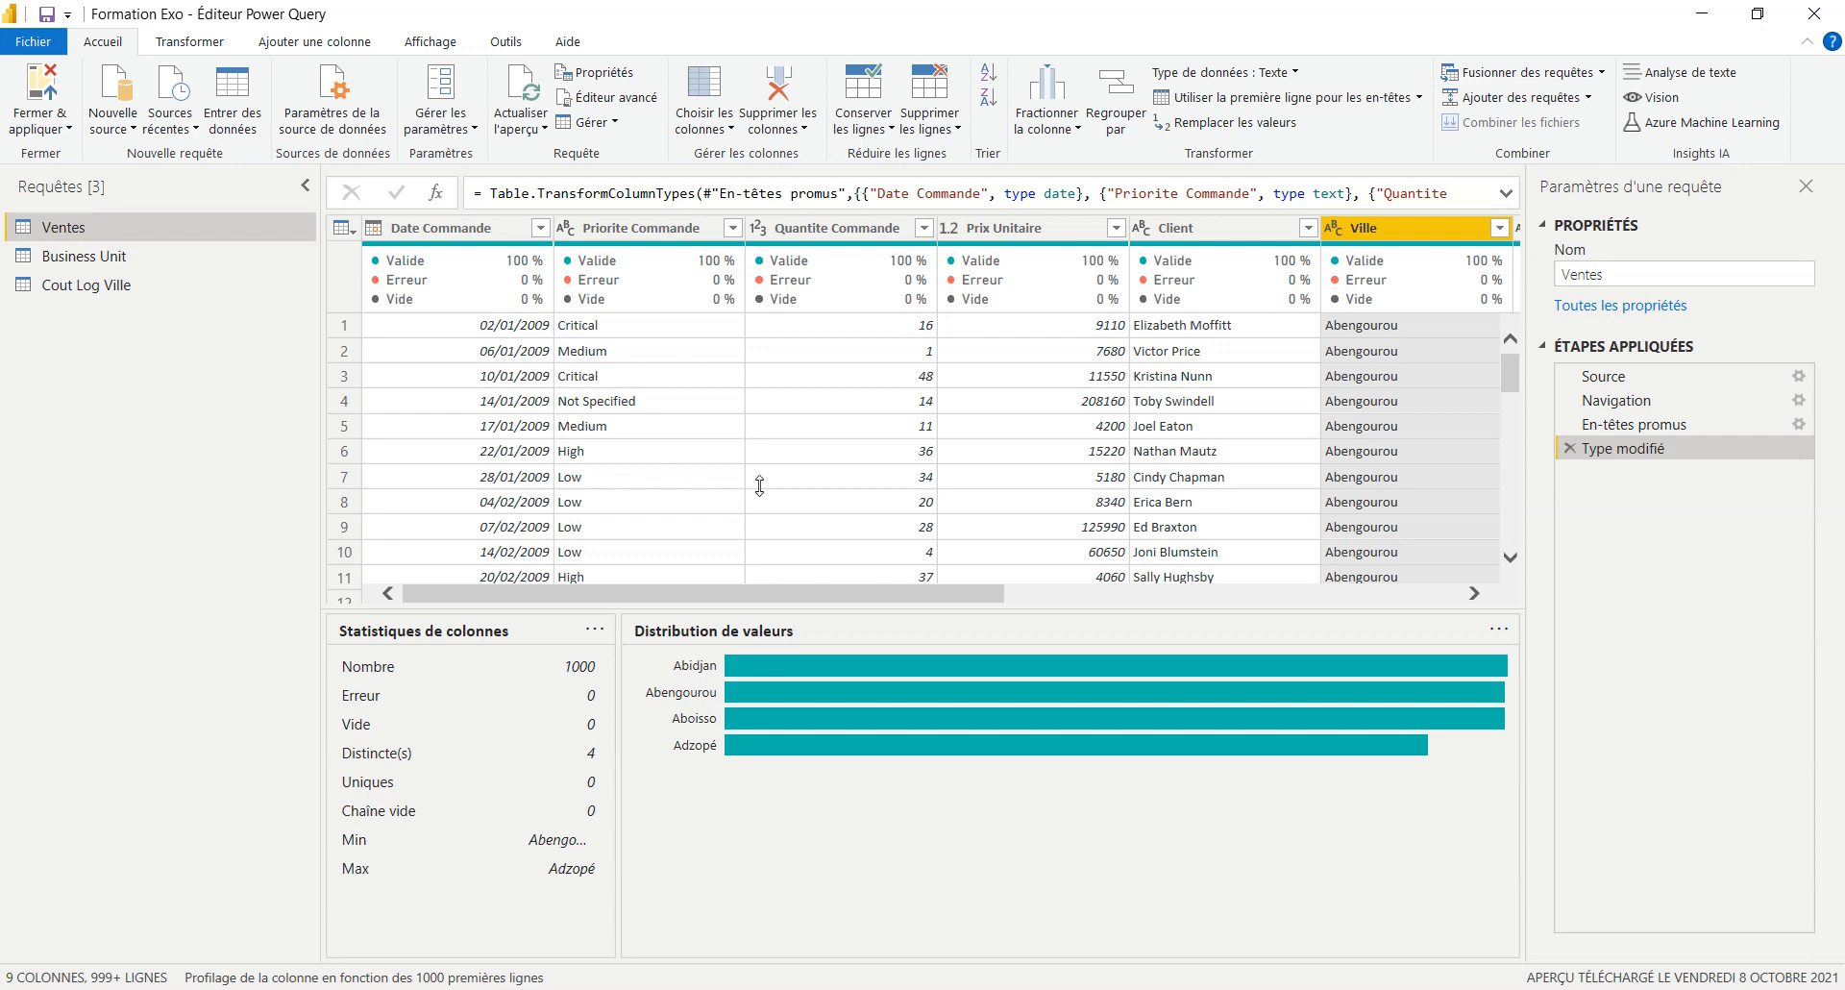
{"action": "scroll", "coordinate": [771, 485], "scroll_direction": "right", "scroll_amount": 5}
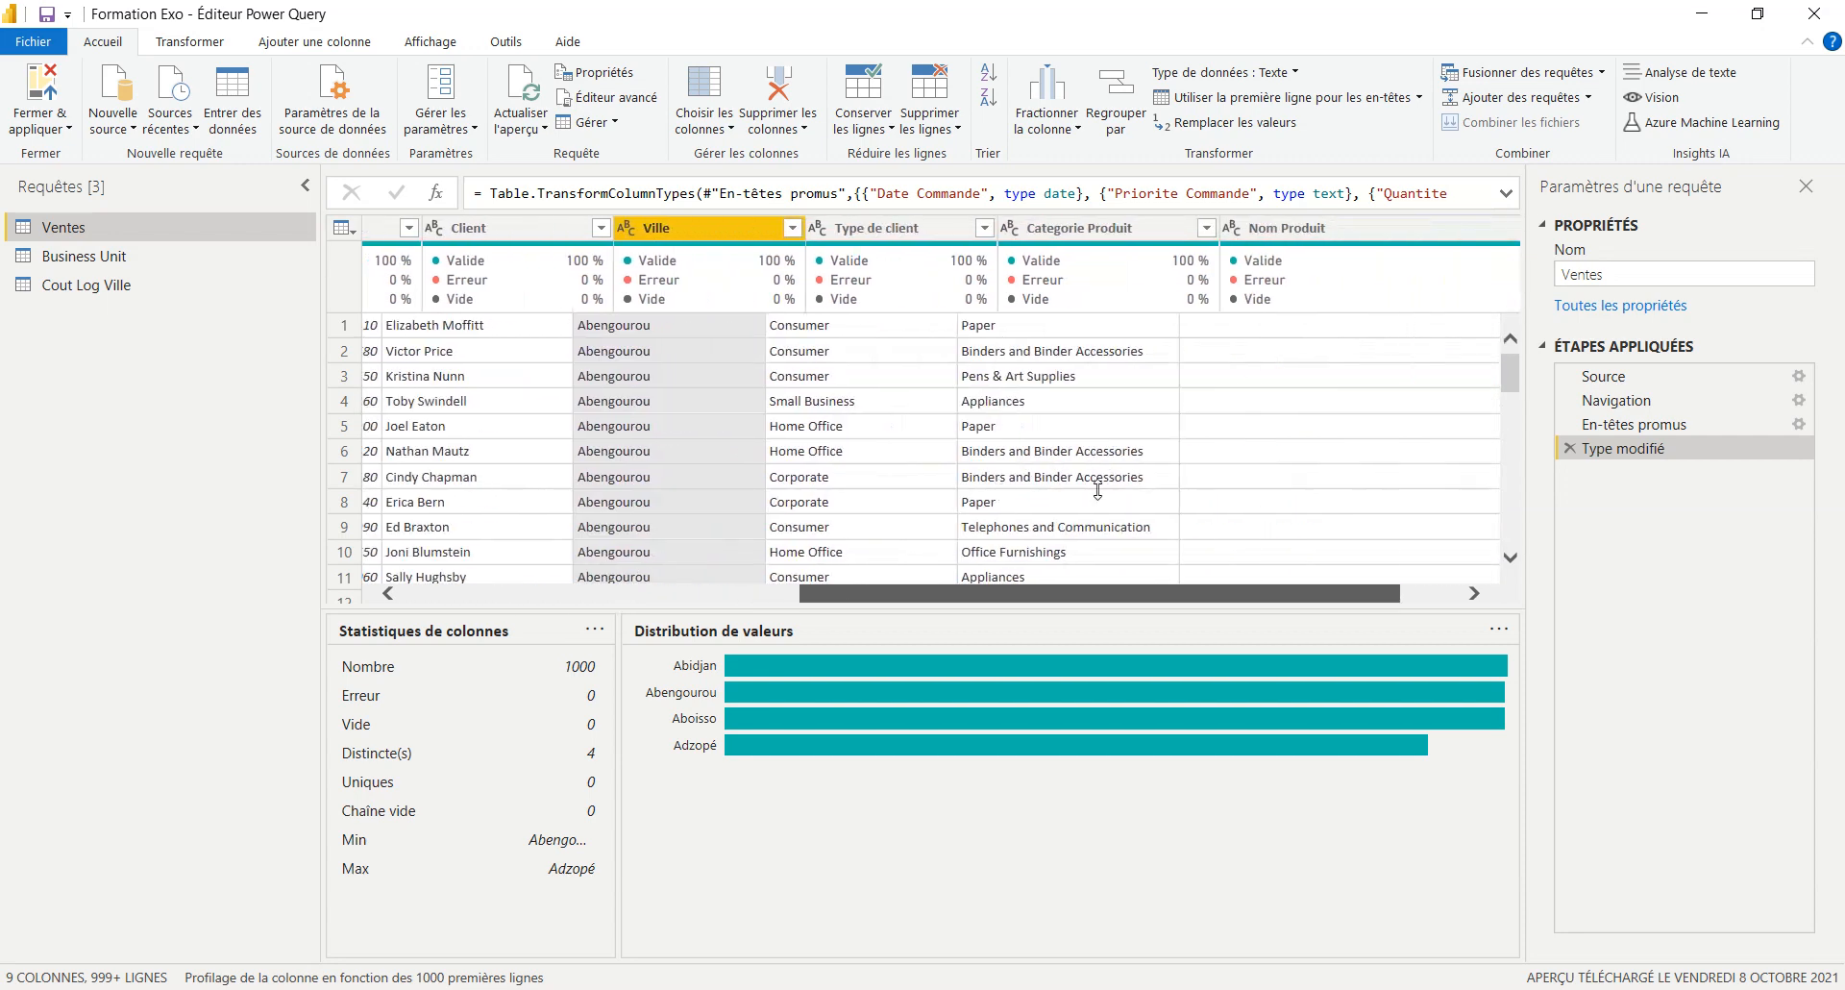
{"action": "scroll", "coordinate": [854, 510], "scroll_direction": "left", "scroll_amount": 3}
{"action": "scroll", "coordinate": [853, 510], "scroll_direction": "left", "scroll_amount": 3}
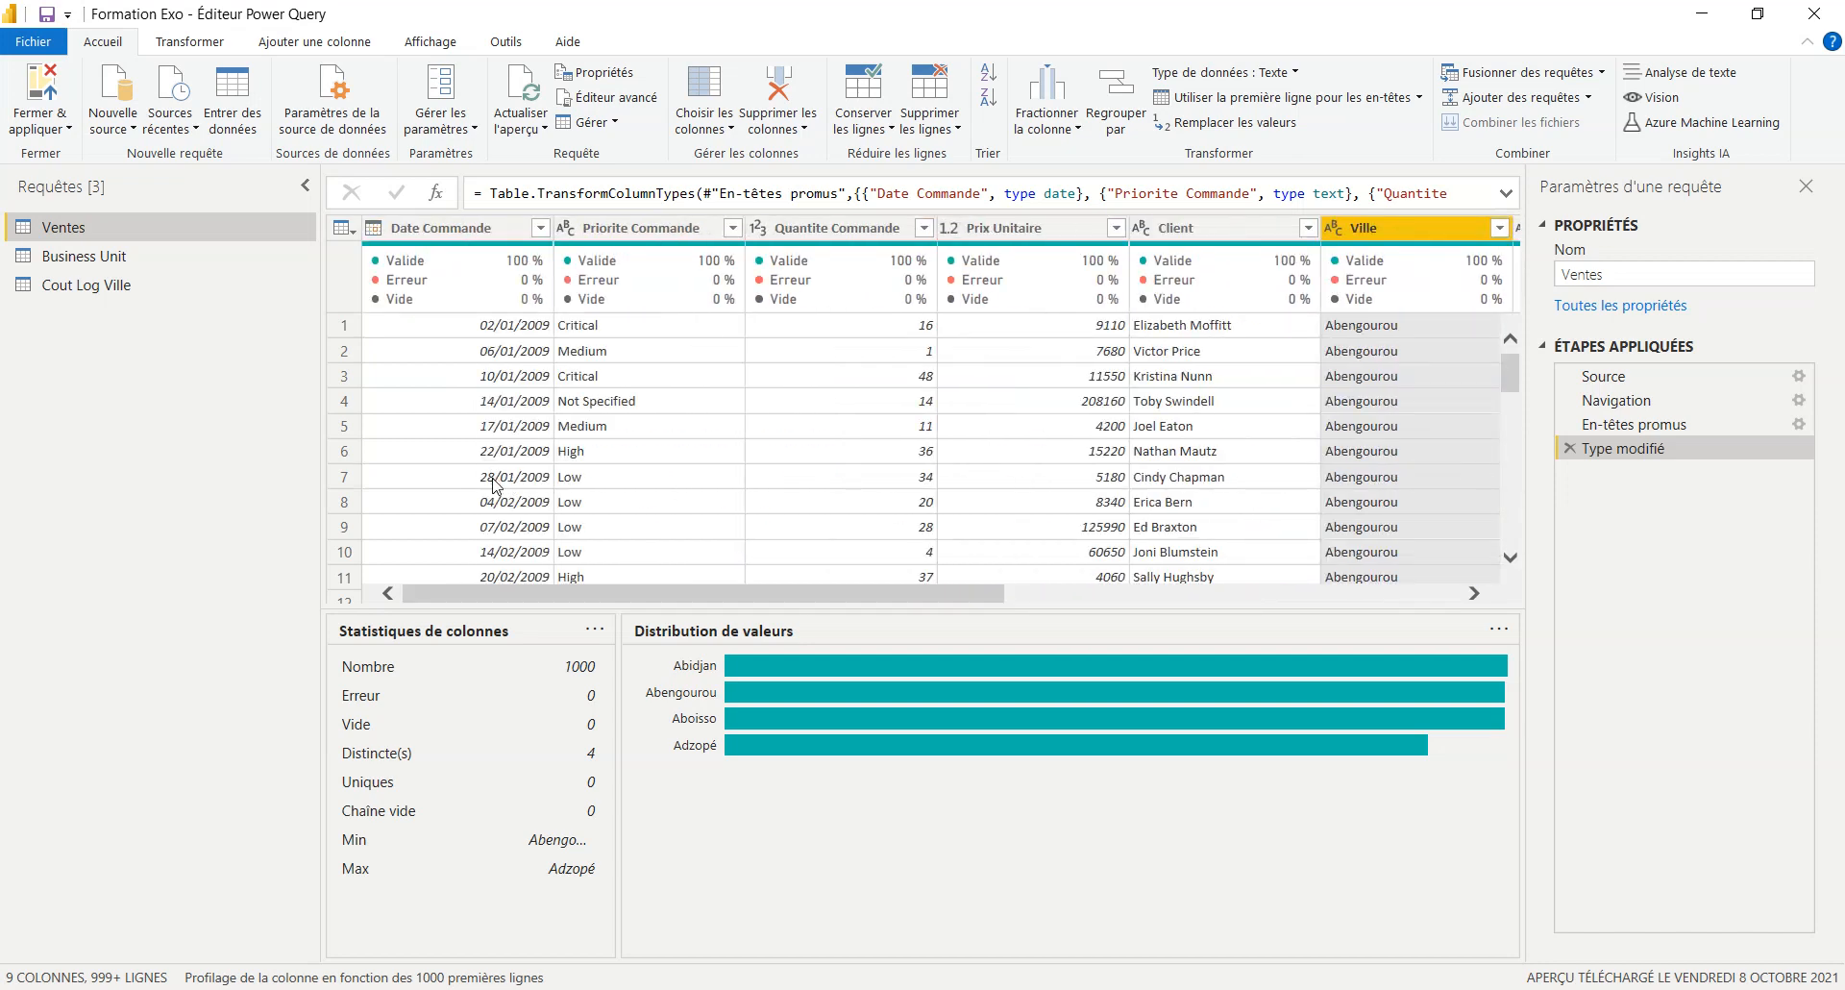
- Inspect the profiles of Date Commande, Quantite Commande and Prix Unitaire, including the data type options of the two numeric columns
{"action": "double_click", "coordinate": [437, 228]}
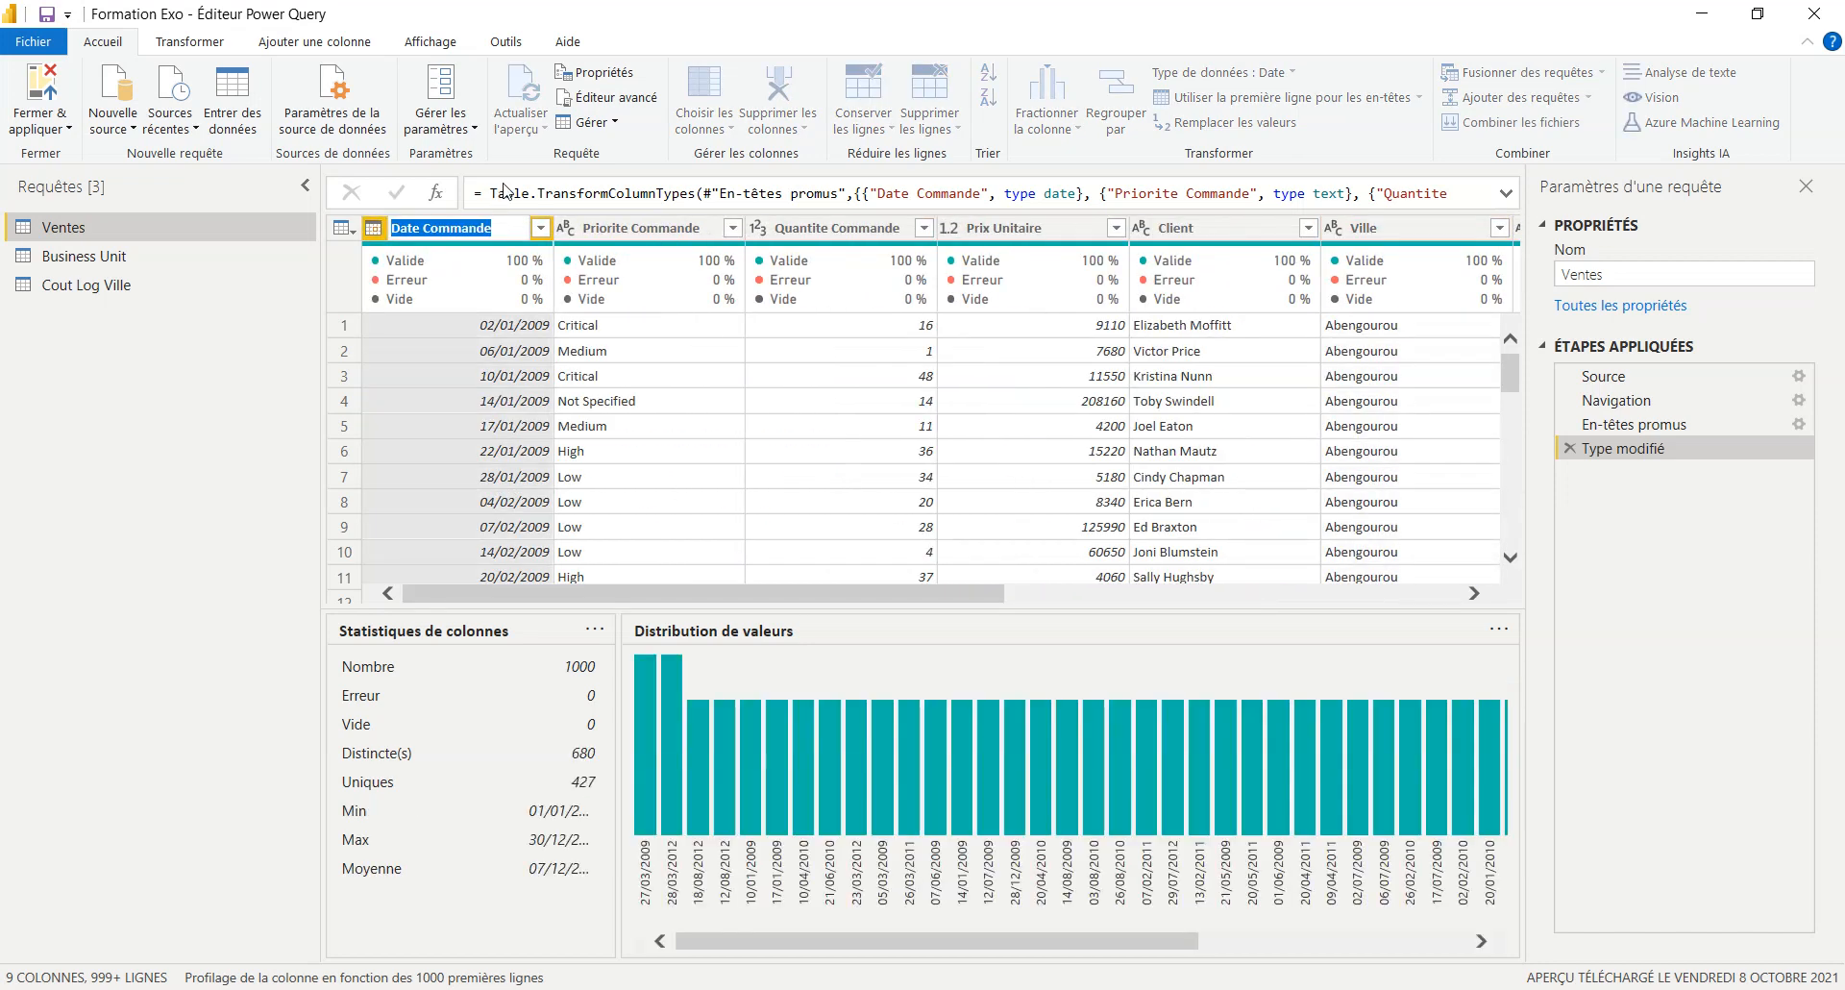
{"action": "left_click", "coordinate": [629, 229]}
{"action": "left_click", "coordinate": [808, 230]}
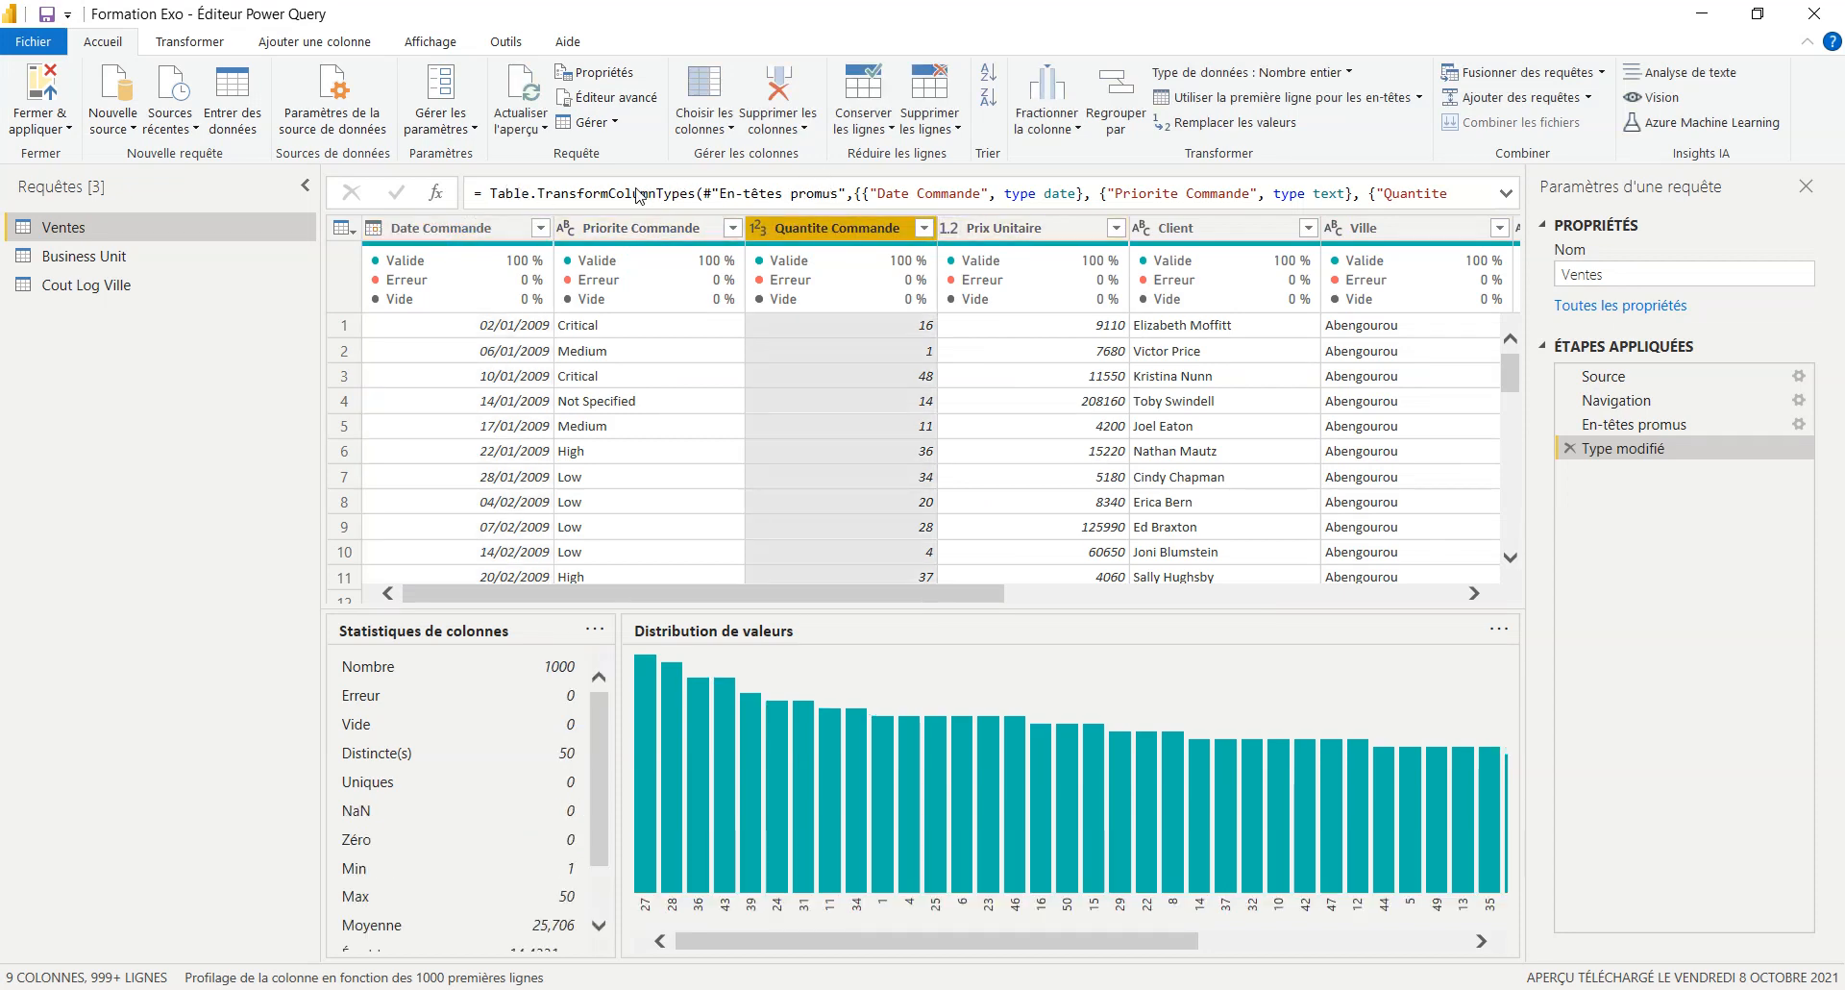
{"action": "left_click", "coordinate": [758, 229]}
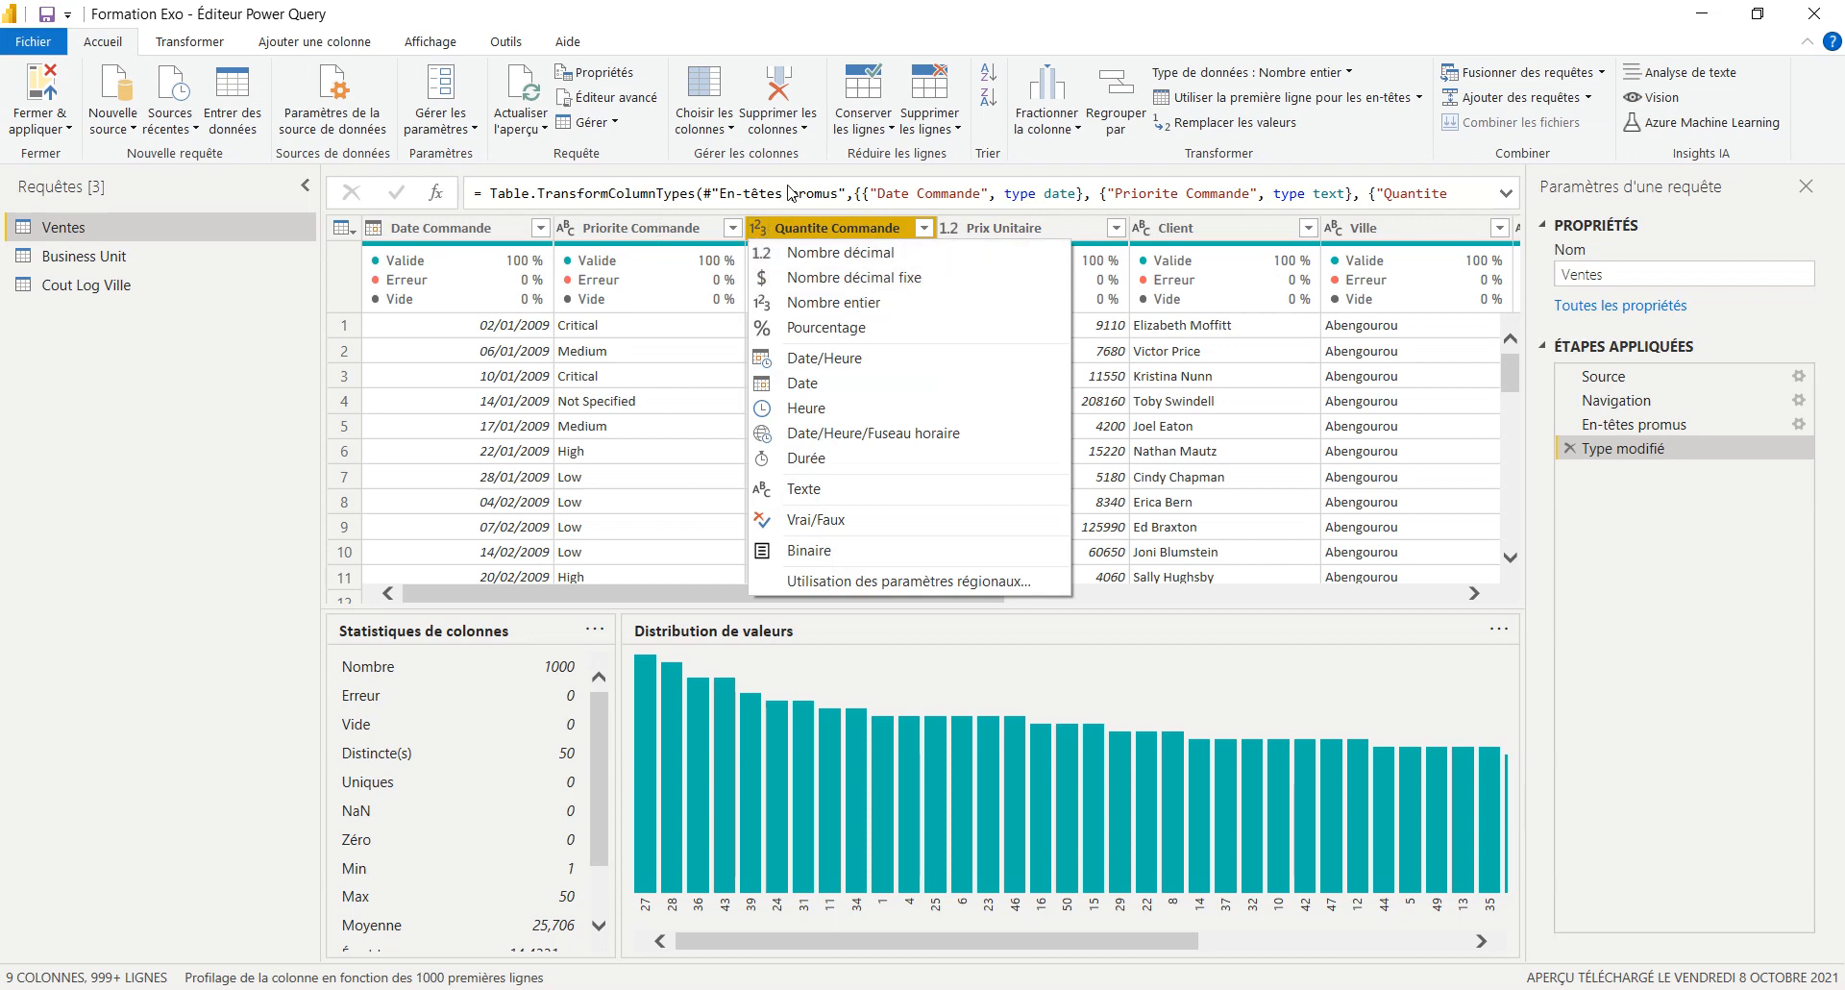
{"action": "double_click", "coordinate": [999, 229]}
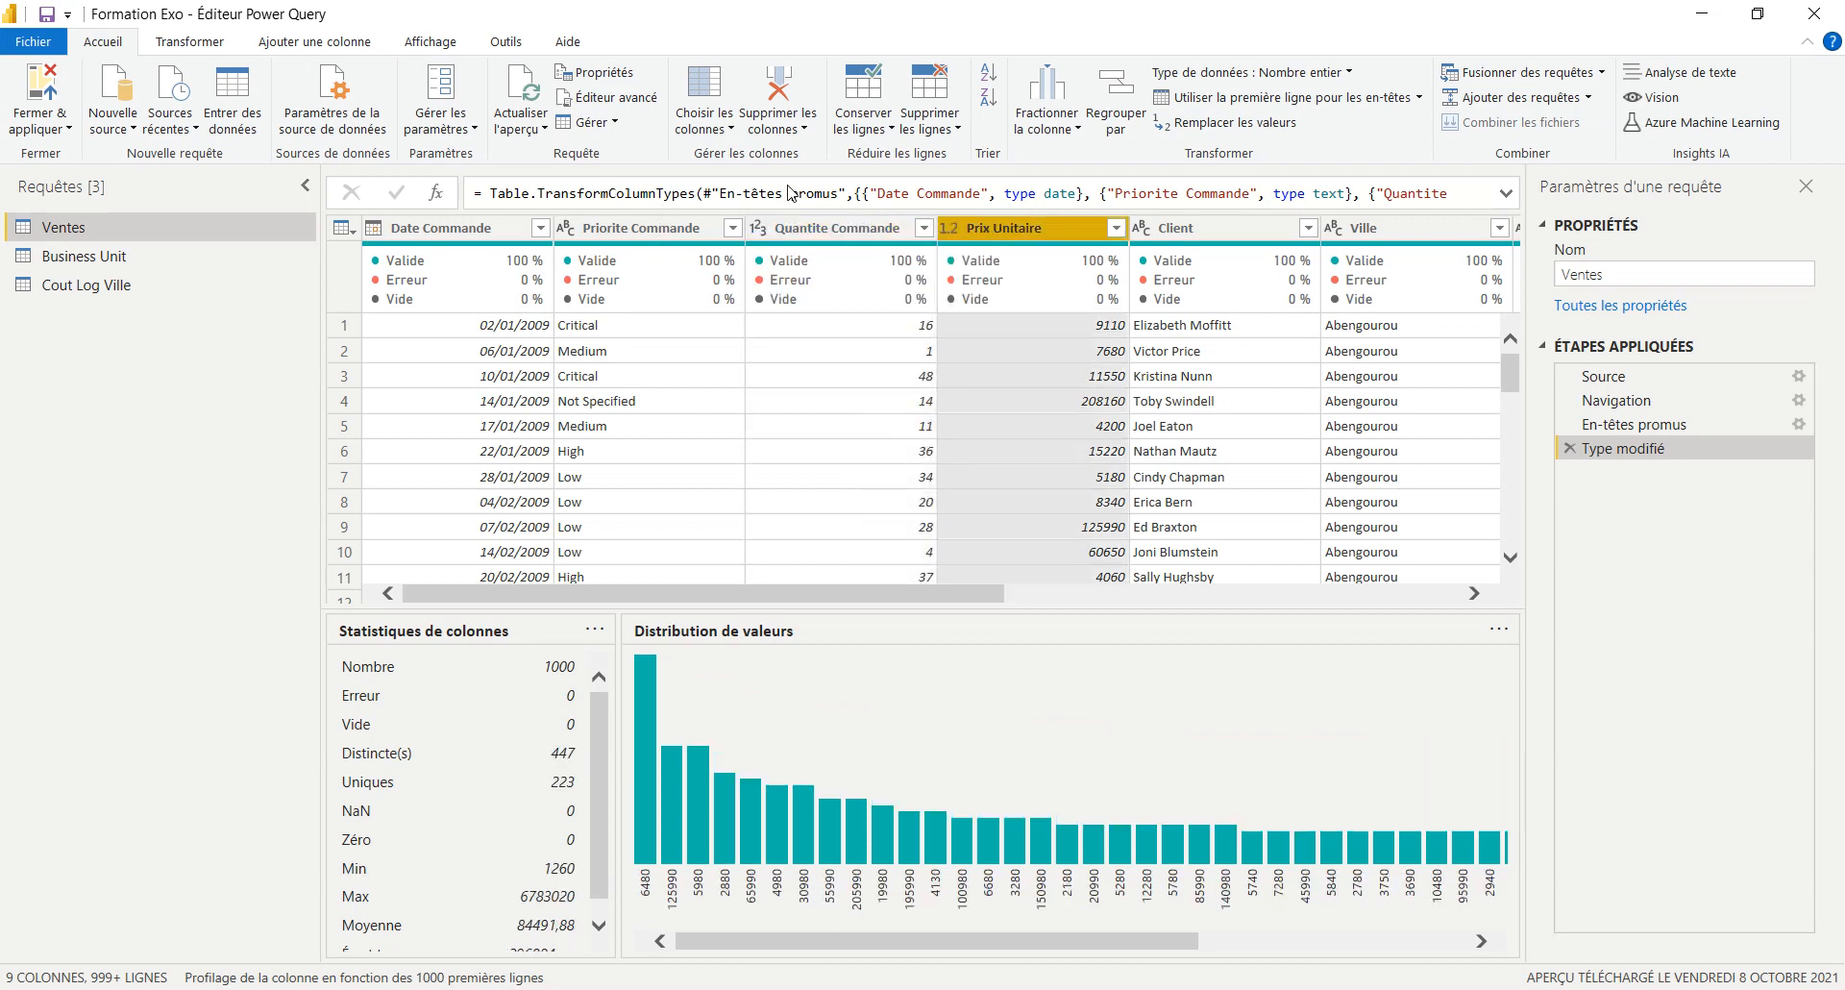
{"action": "left_click", "coordinate": [168, 367]}
{"action": "left_click", "coordinate": [949, 228]}
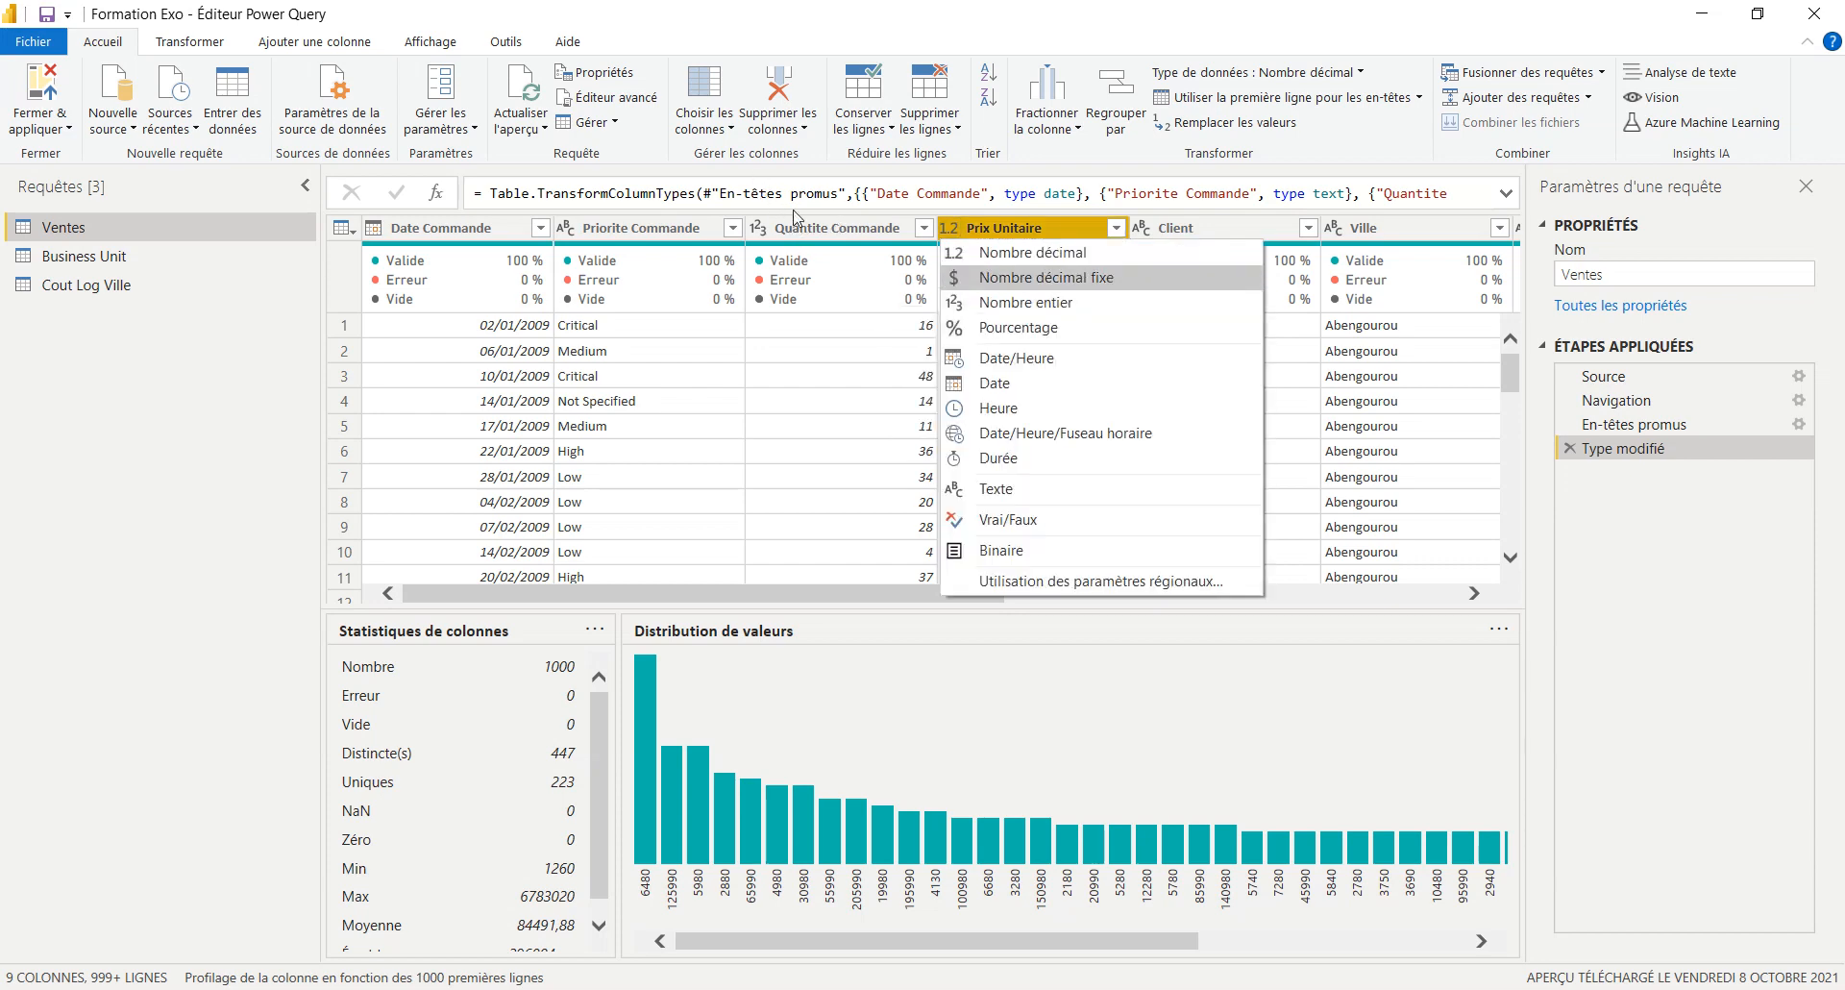
{"action": "left_click", "coordinate": [192, 344]}
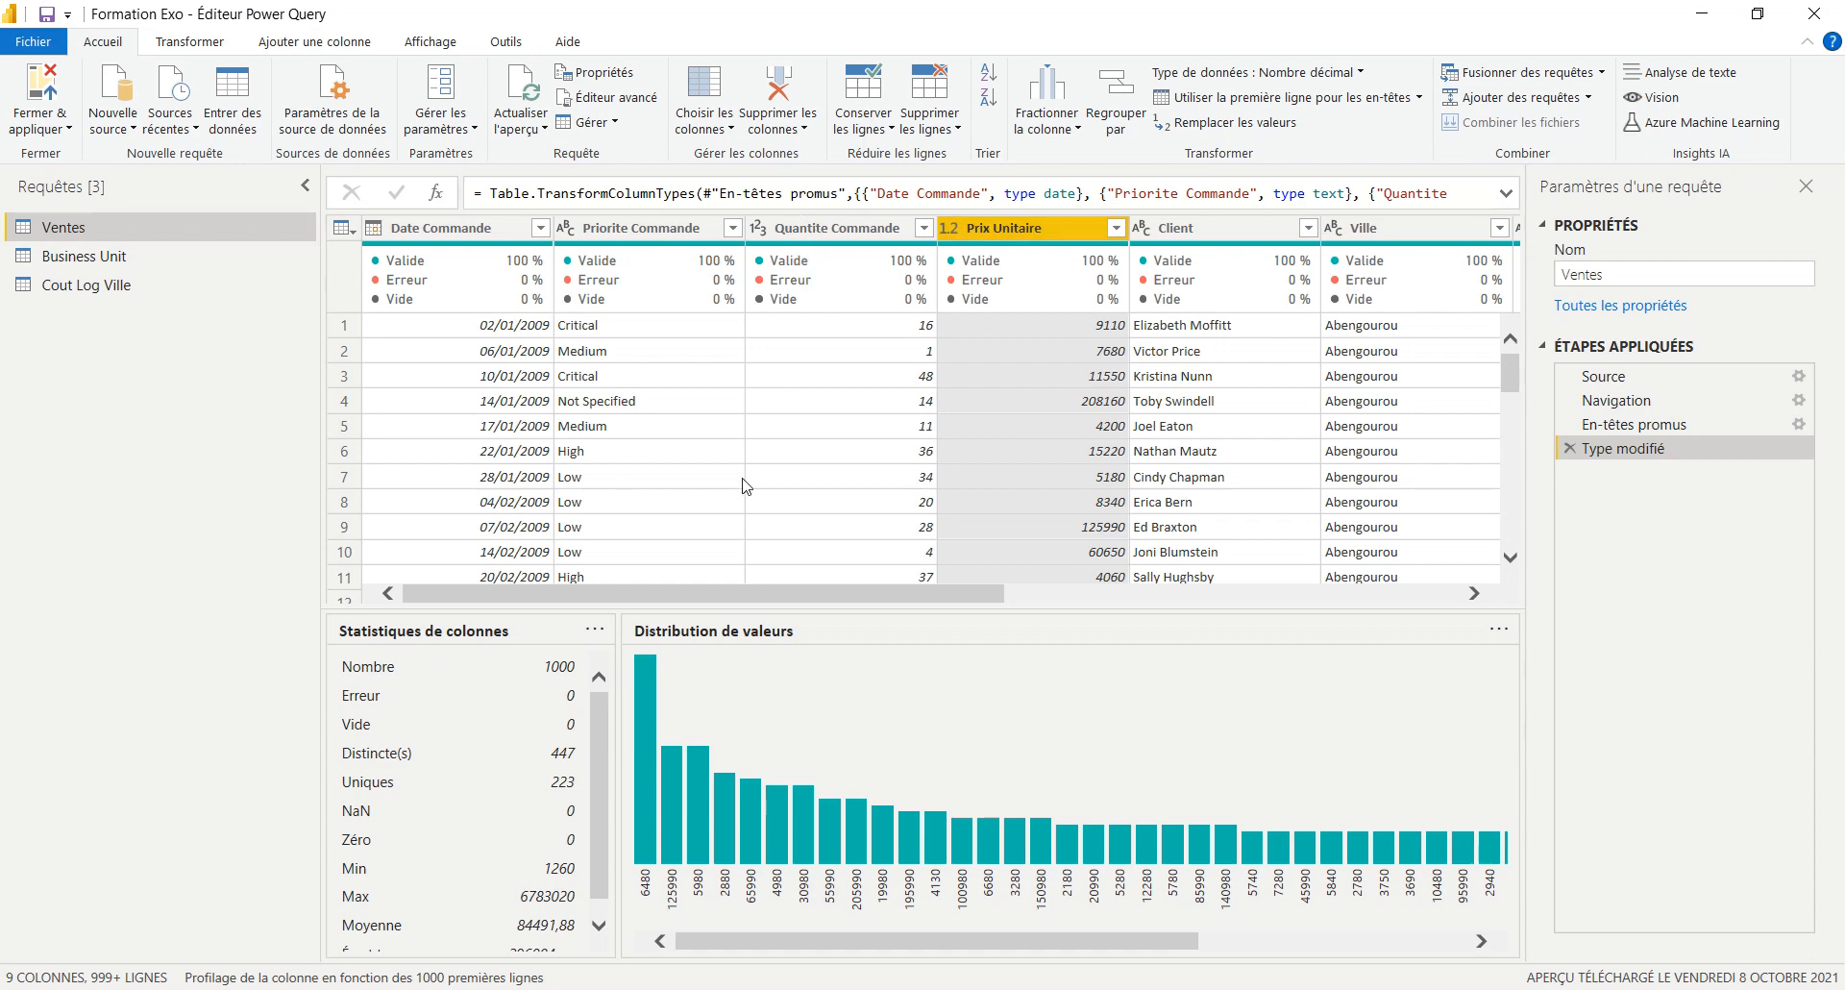
- Check the data types of the remaining Ventes columns and return to the Date Commande column's statistics
{"action": "scroll", "coordinate": [748, 487], "scroll_direction": "right", "scroll_amount": 10}
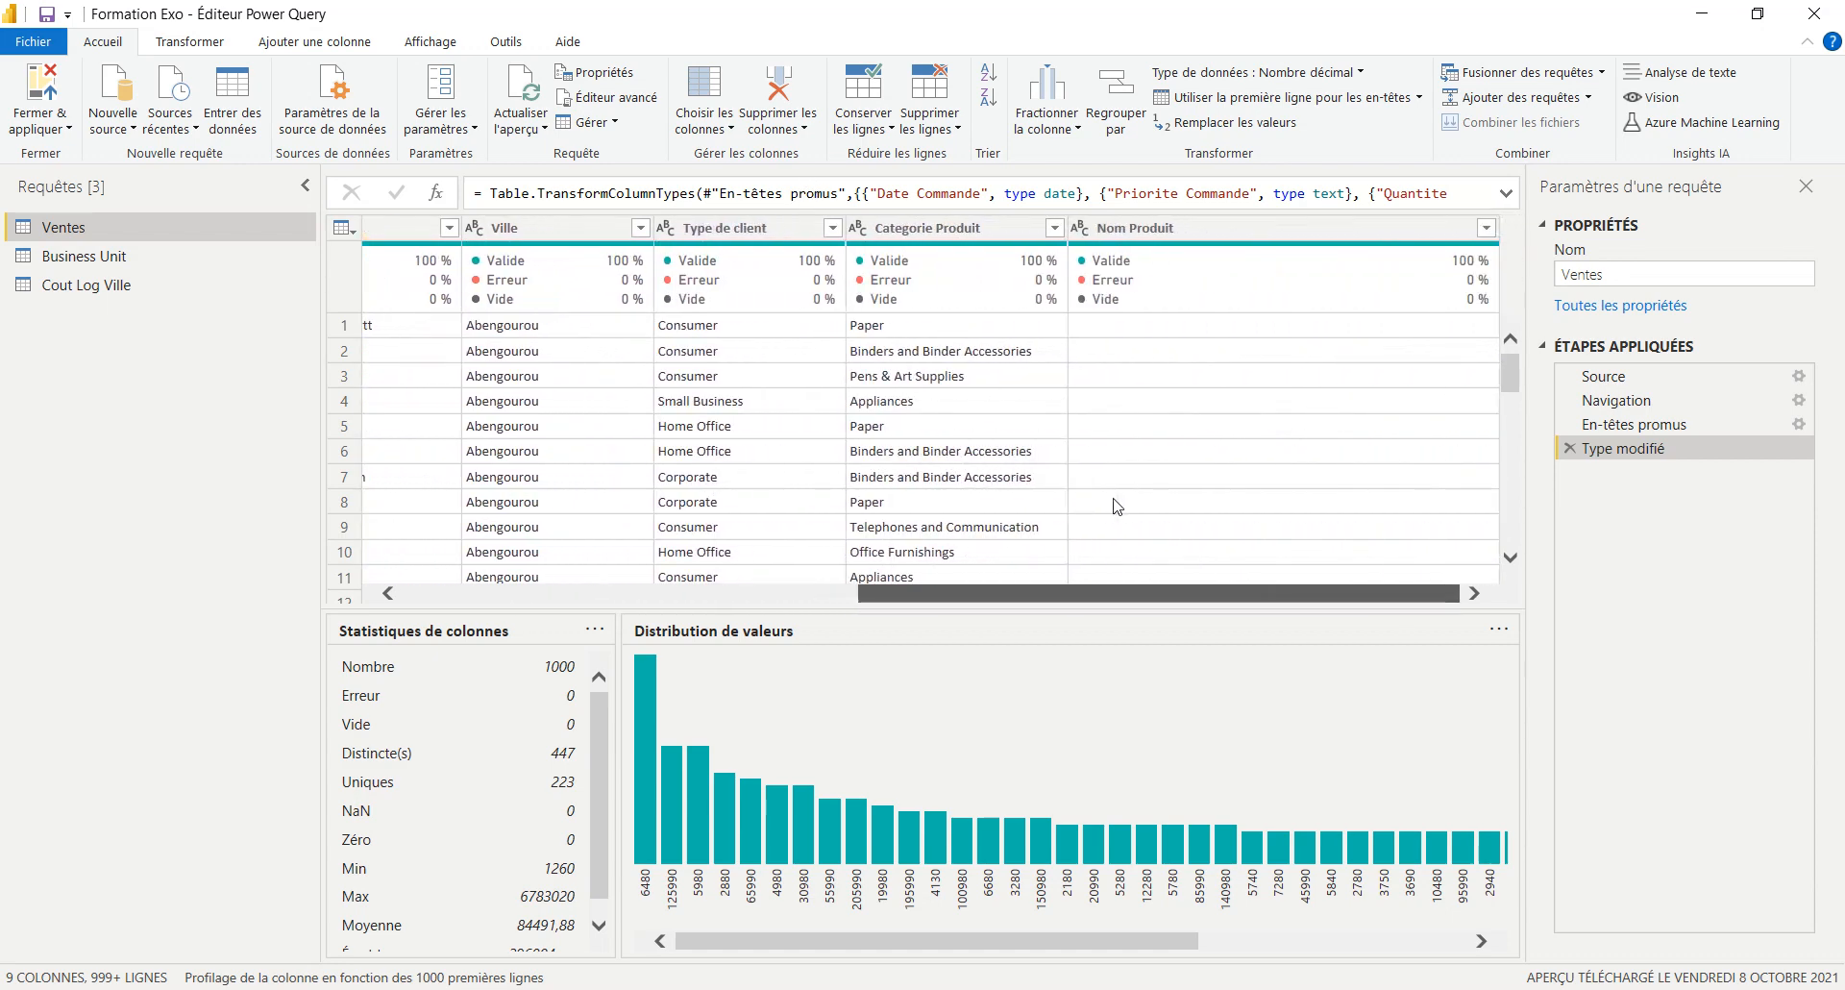
{"action": "scroll", "coordinate": [1122, 485], "scroll_direction": "left", "scroll_amount": 10}
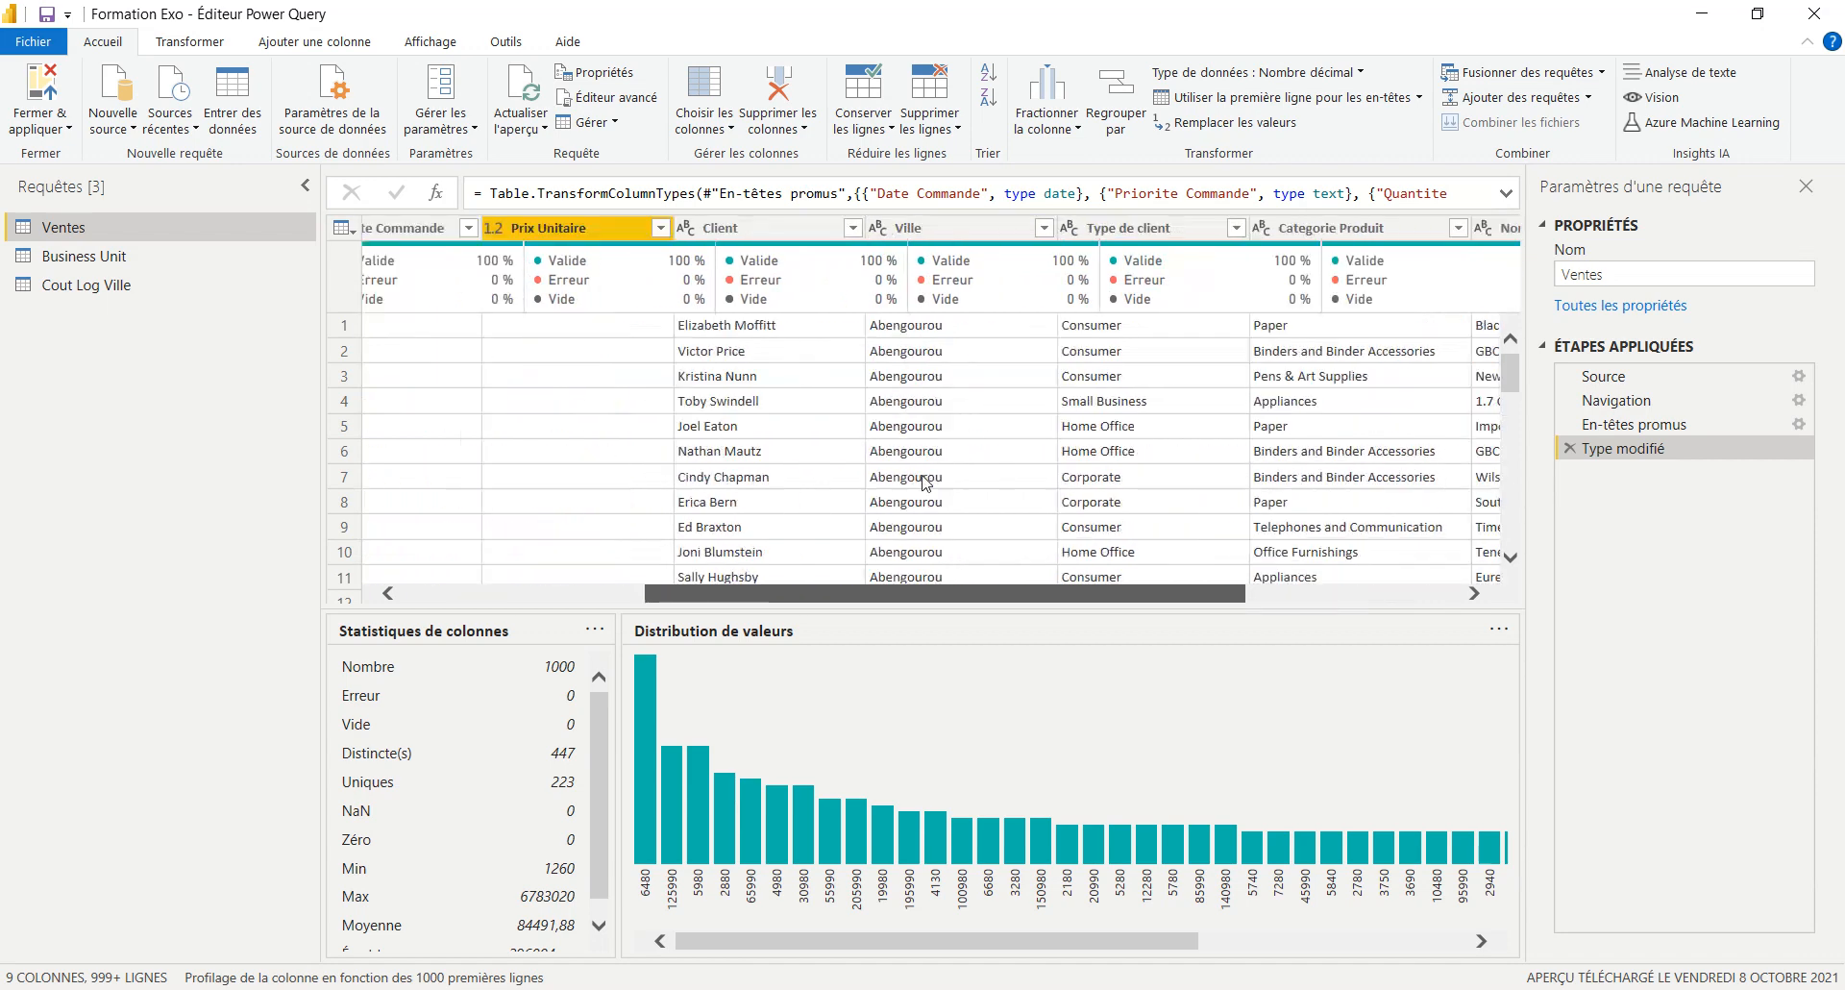
{"action": "double_click", "coordinate": [431, 228]}
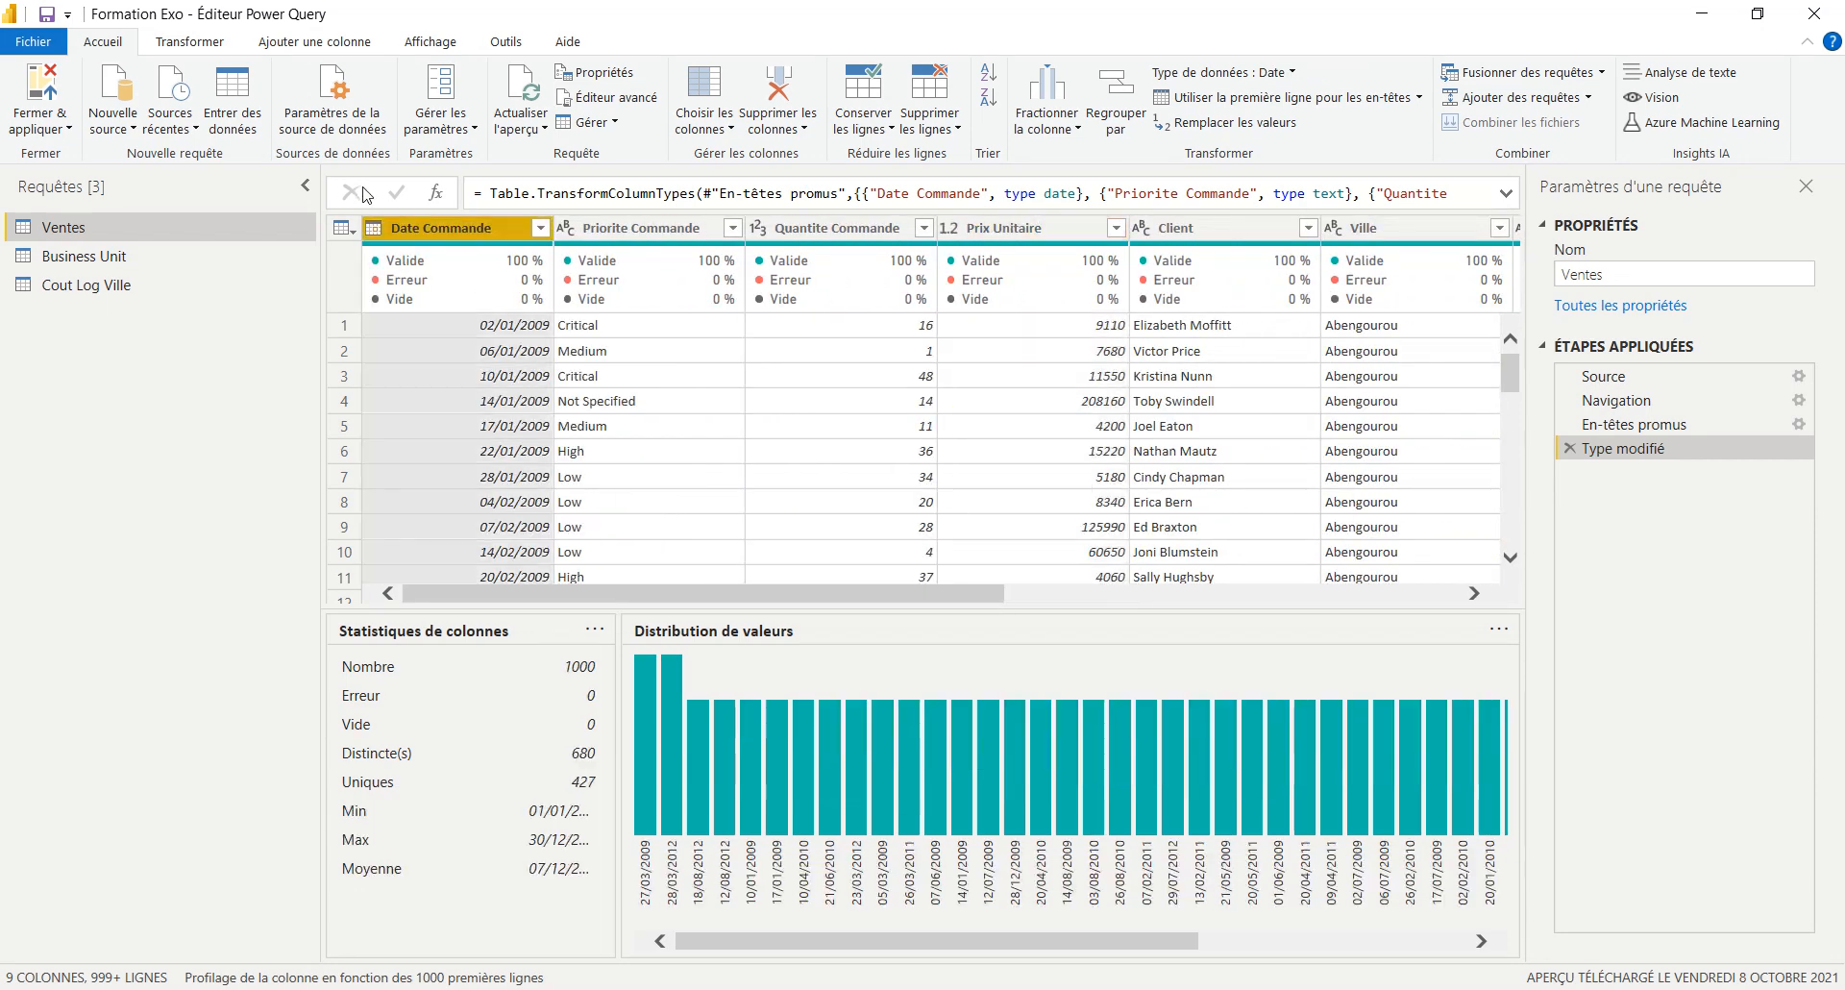
{"action": "key", "text": "Return"}
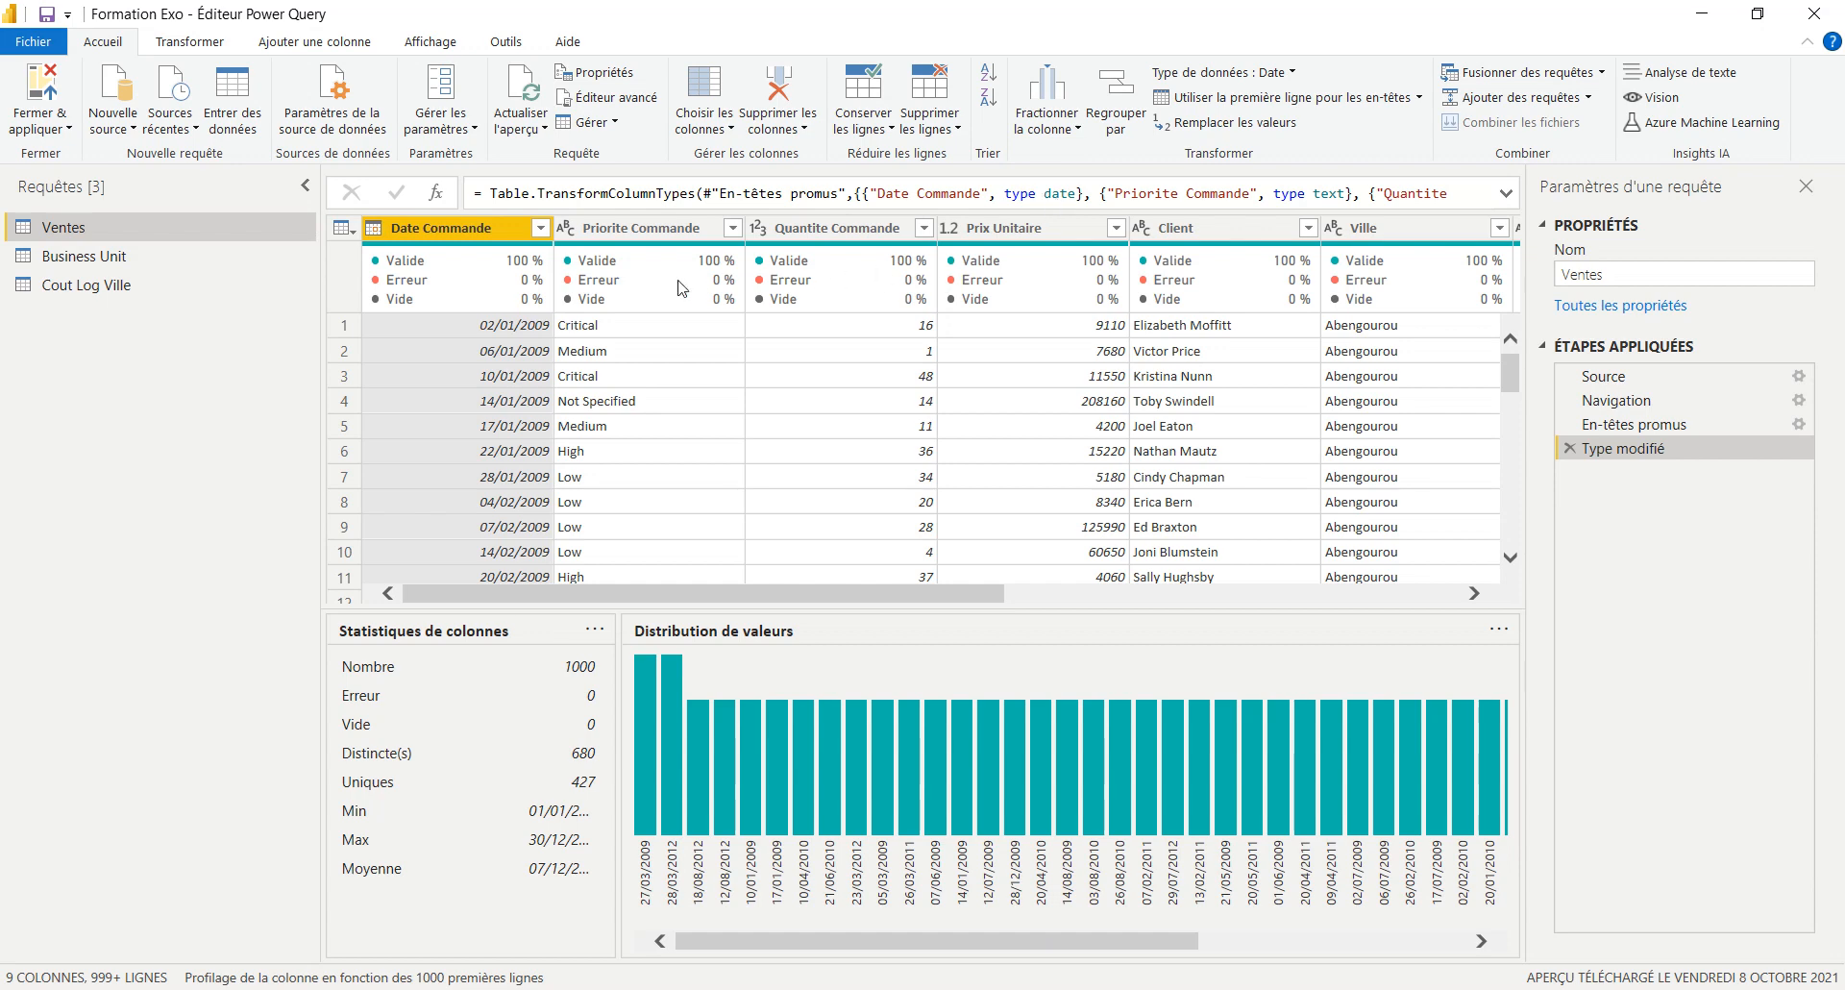
- Show the column distribution charts above the Ventes data, and hide them again
{"action": "left_click", "coordinate": [430, 41]}
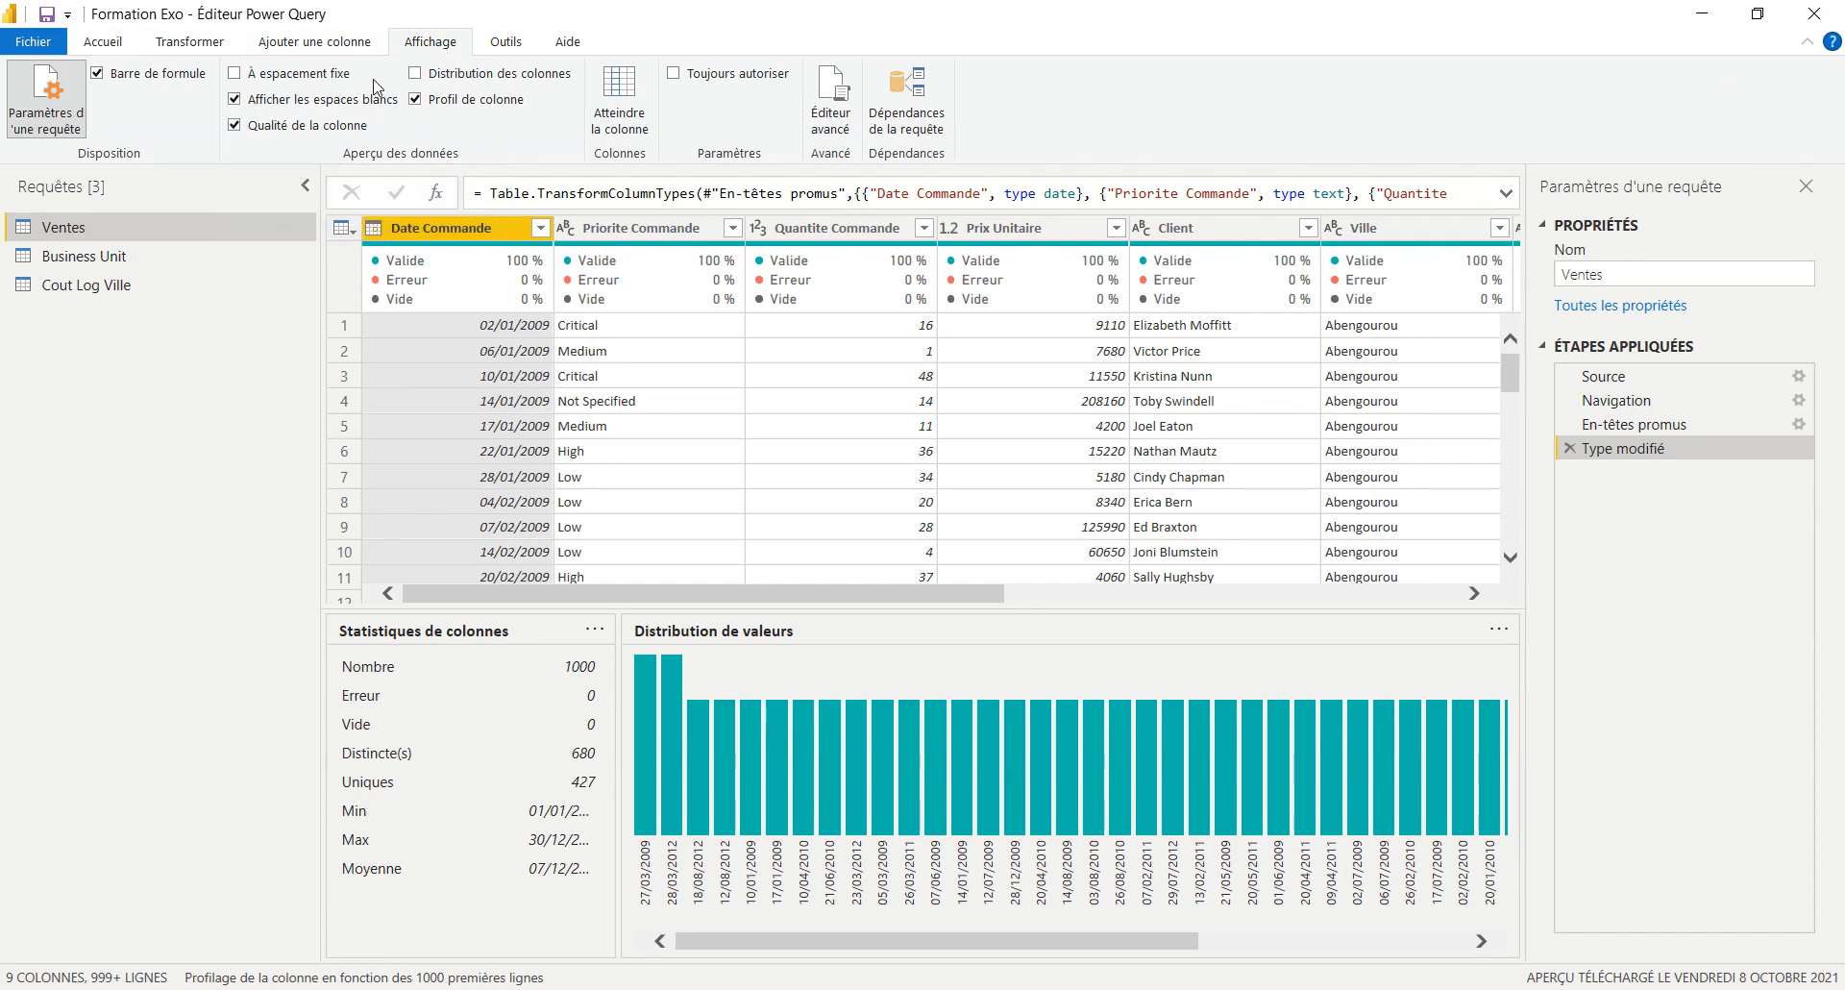
{"action": "left_click", "coordinate": [415, 73]}
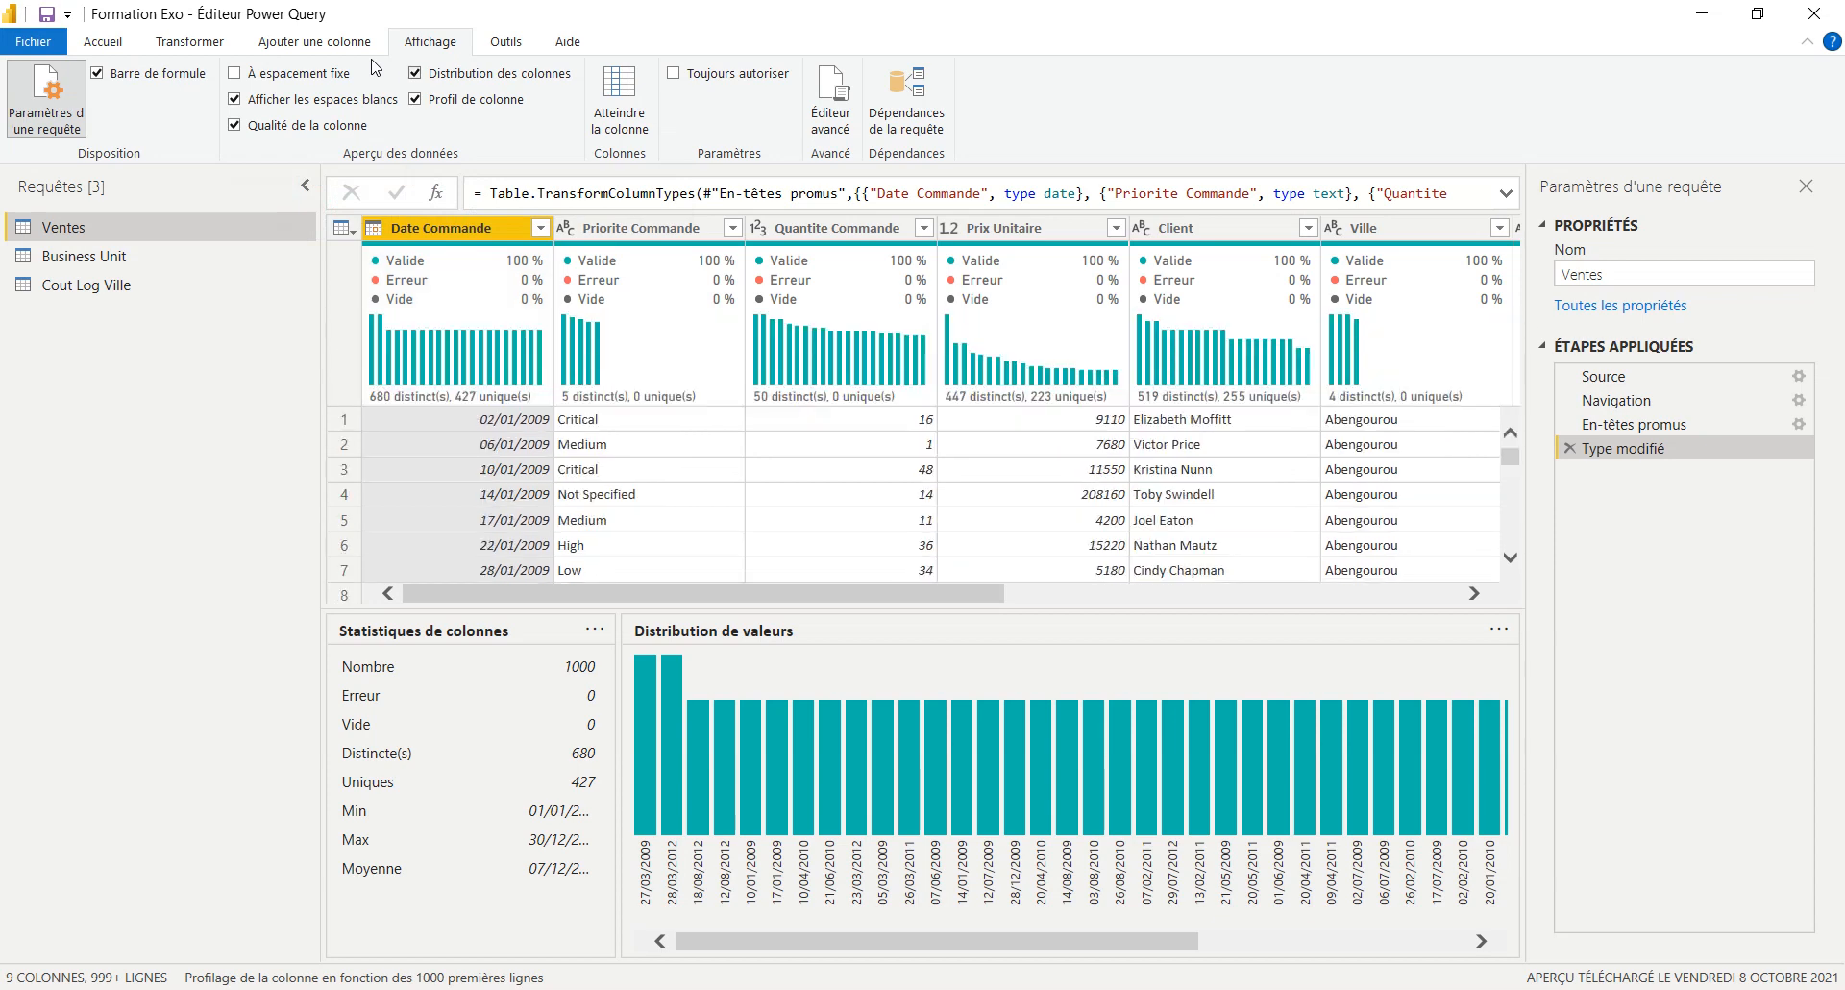
{"action": "left_click", "coordinate": [415, 73]}
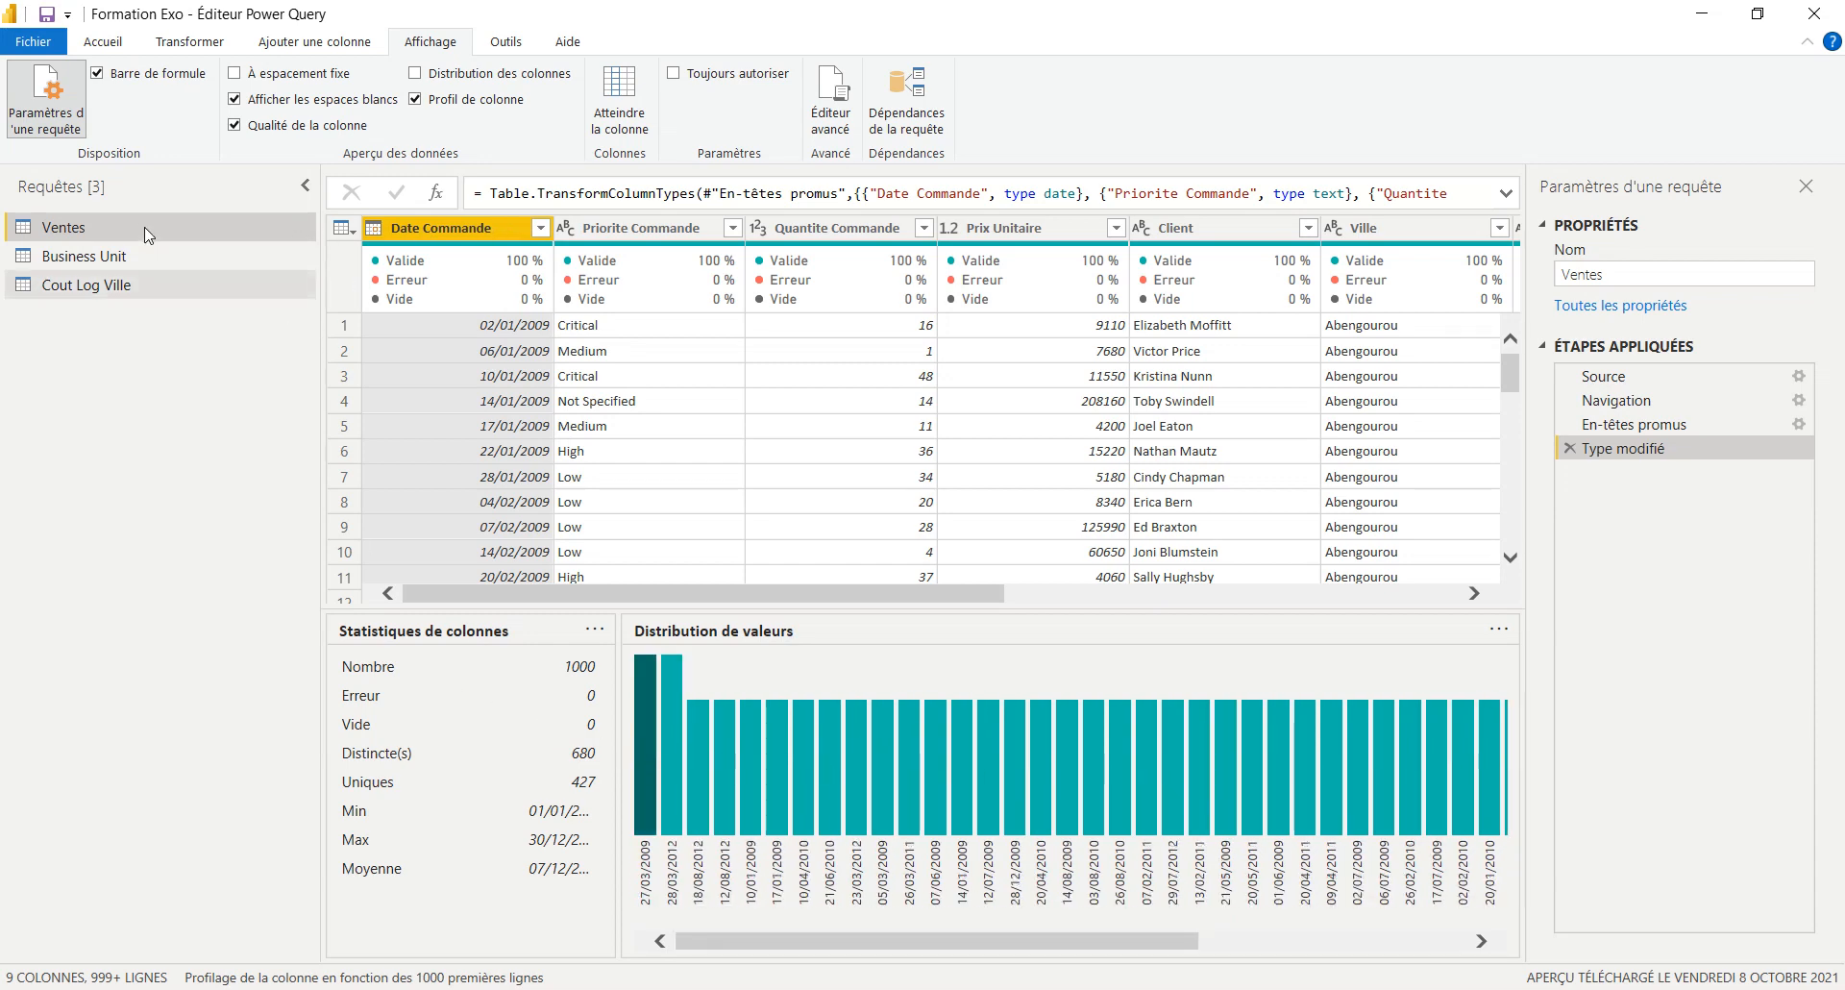
- Compare the header row of the Business Unit query with the Cout Log Ville and Business Unit sheets in Excel
{"action": "left_click", "coordinate": [145, 252]}
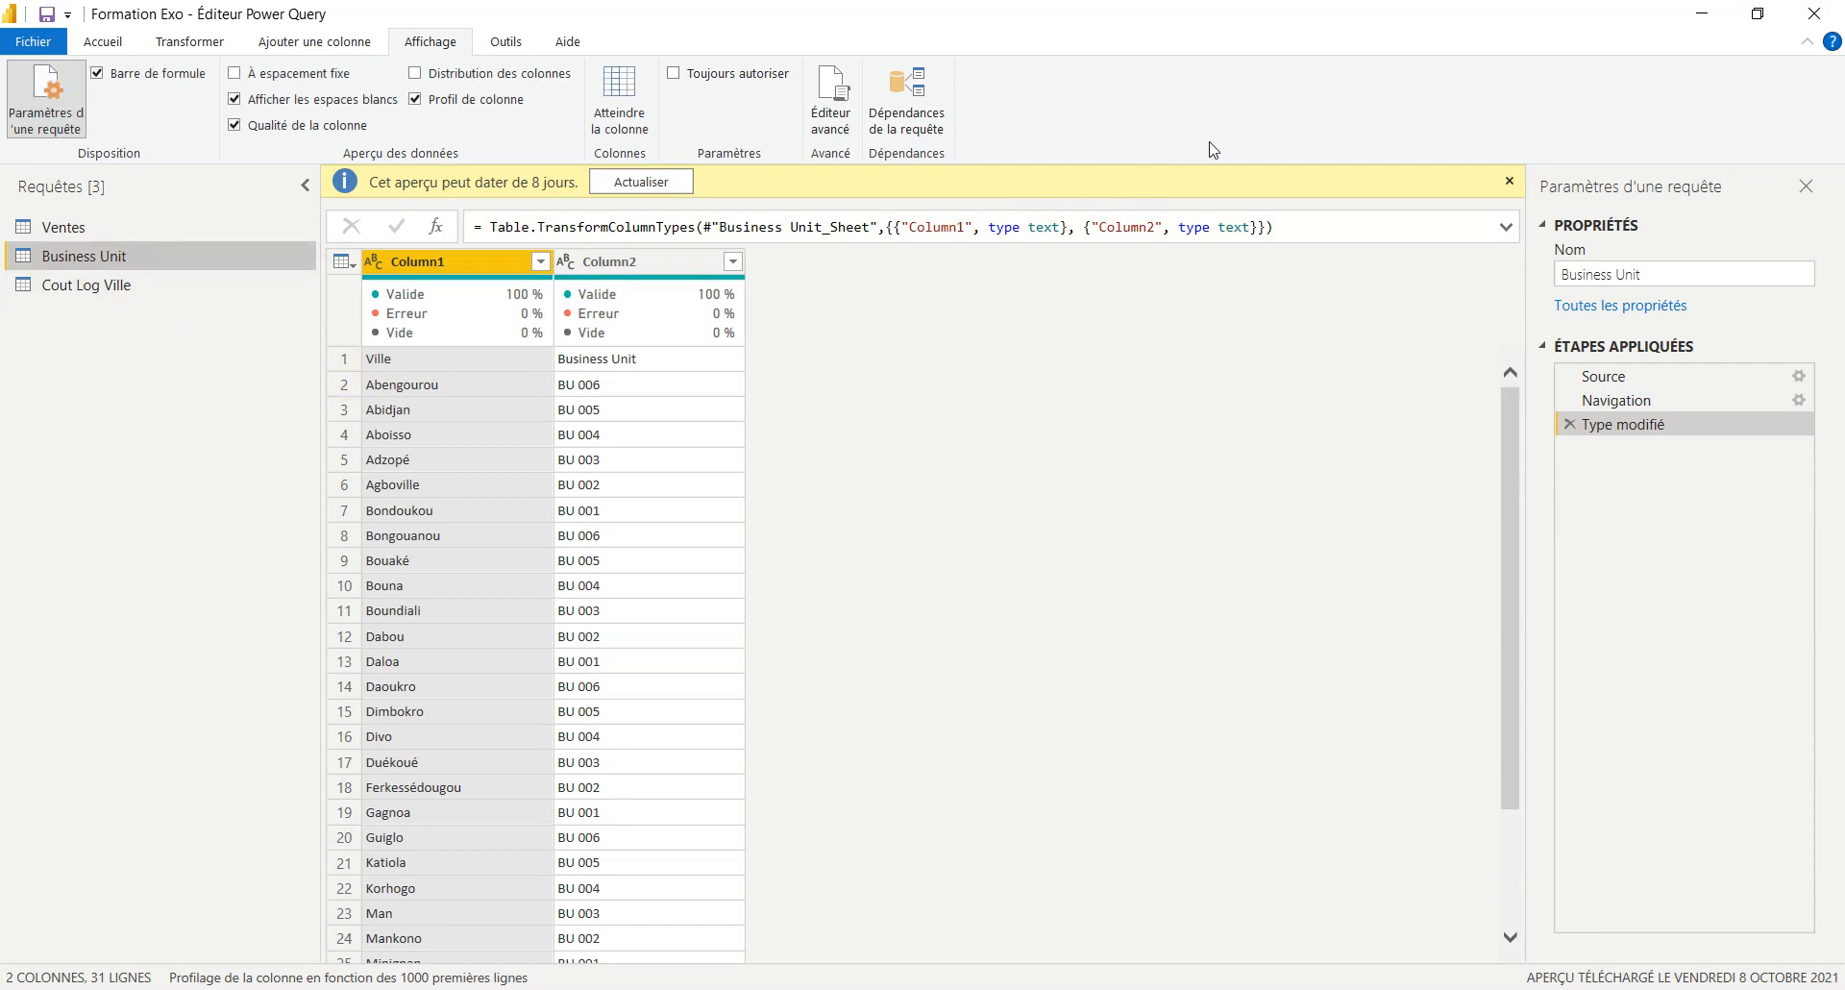
{"action": "left_click", "coordinate": [1510, 181]}
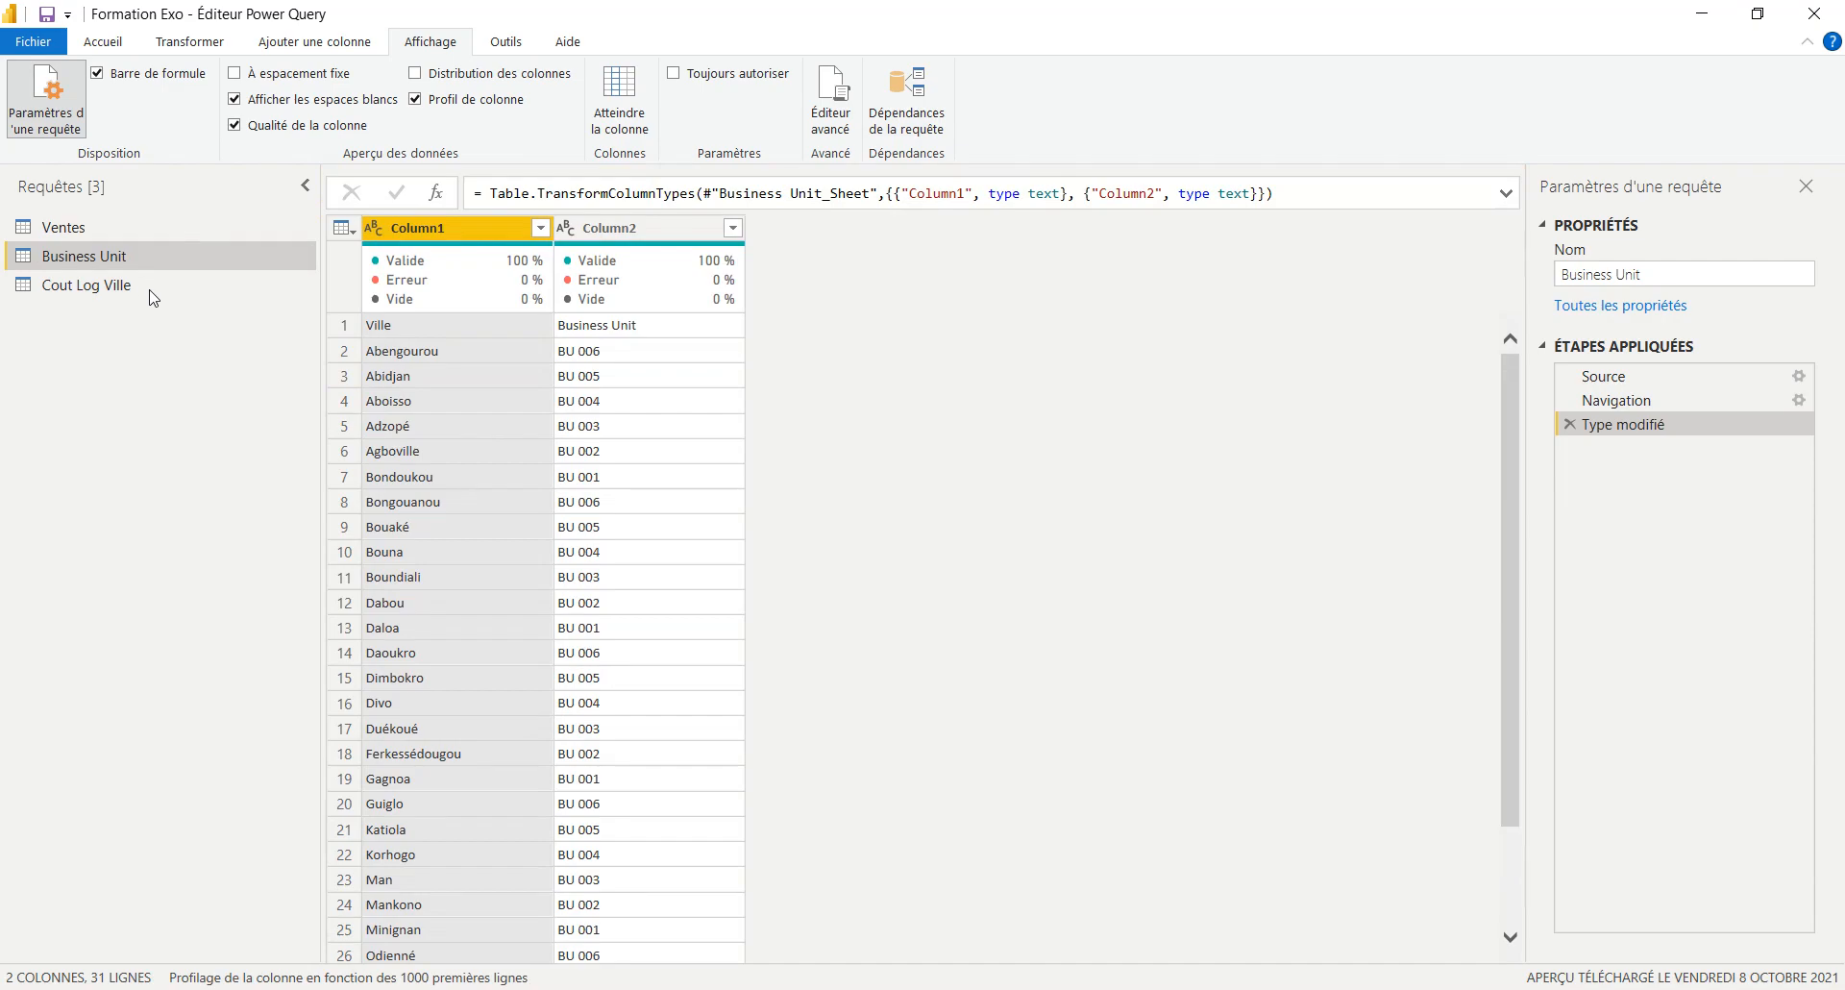
{"action": "key", "text": "alt+Tab"}
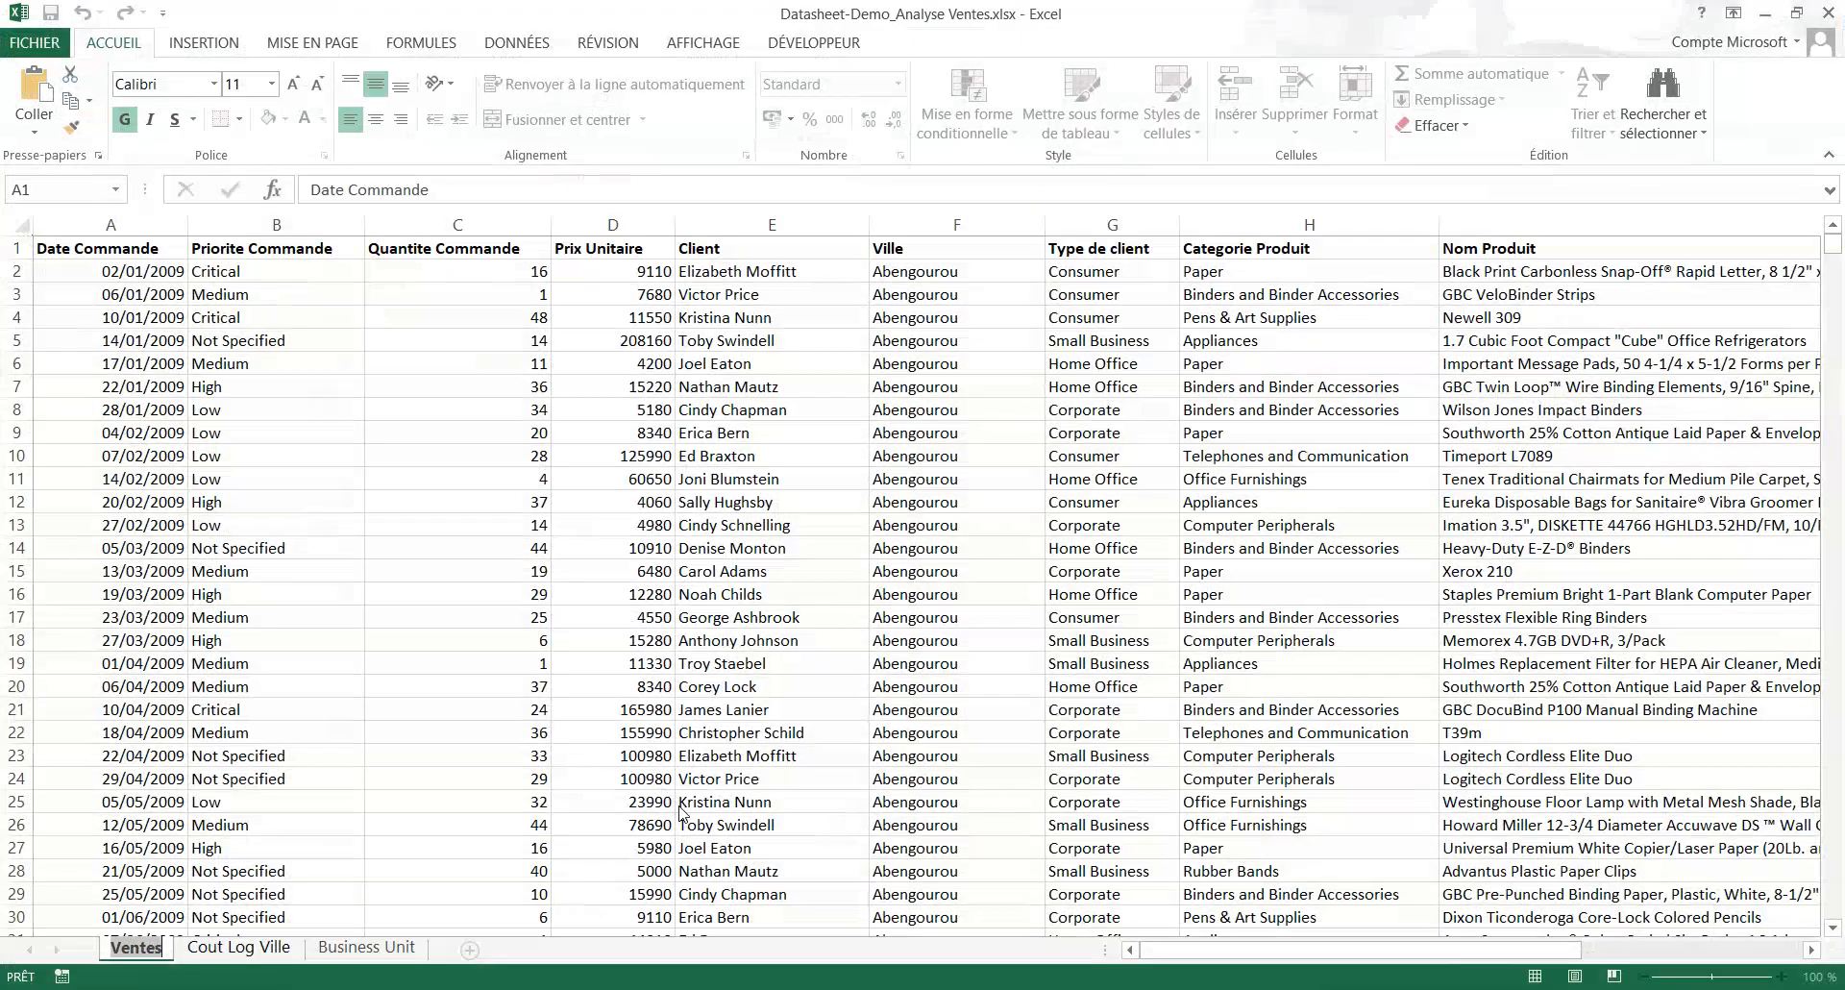
{"action": "left_click", "coordinate": [238, 947]}
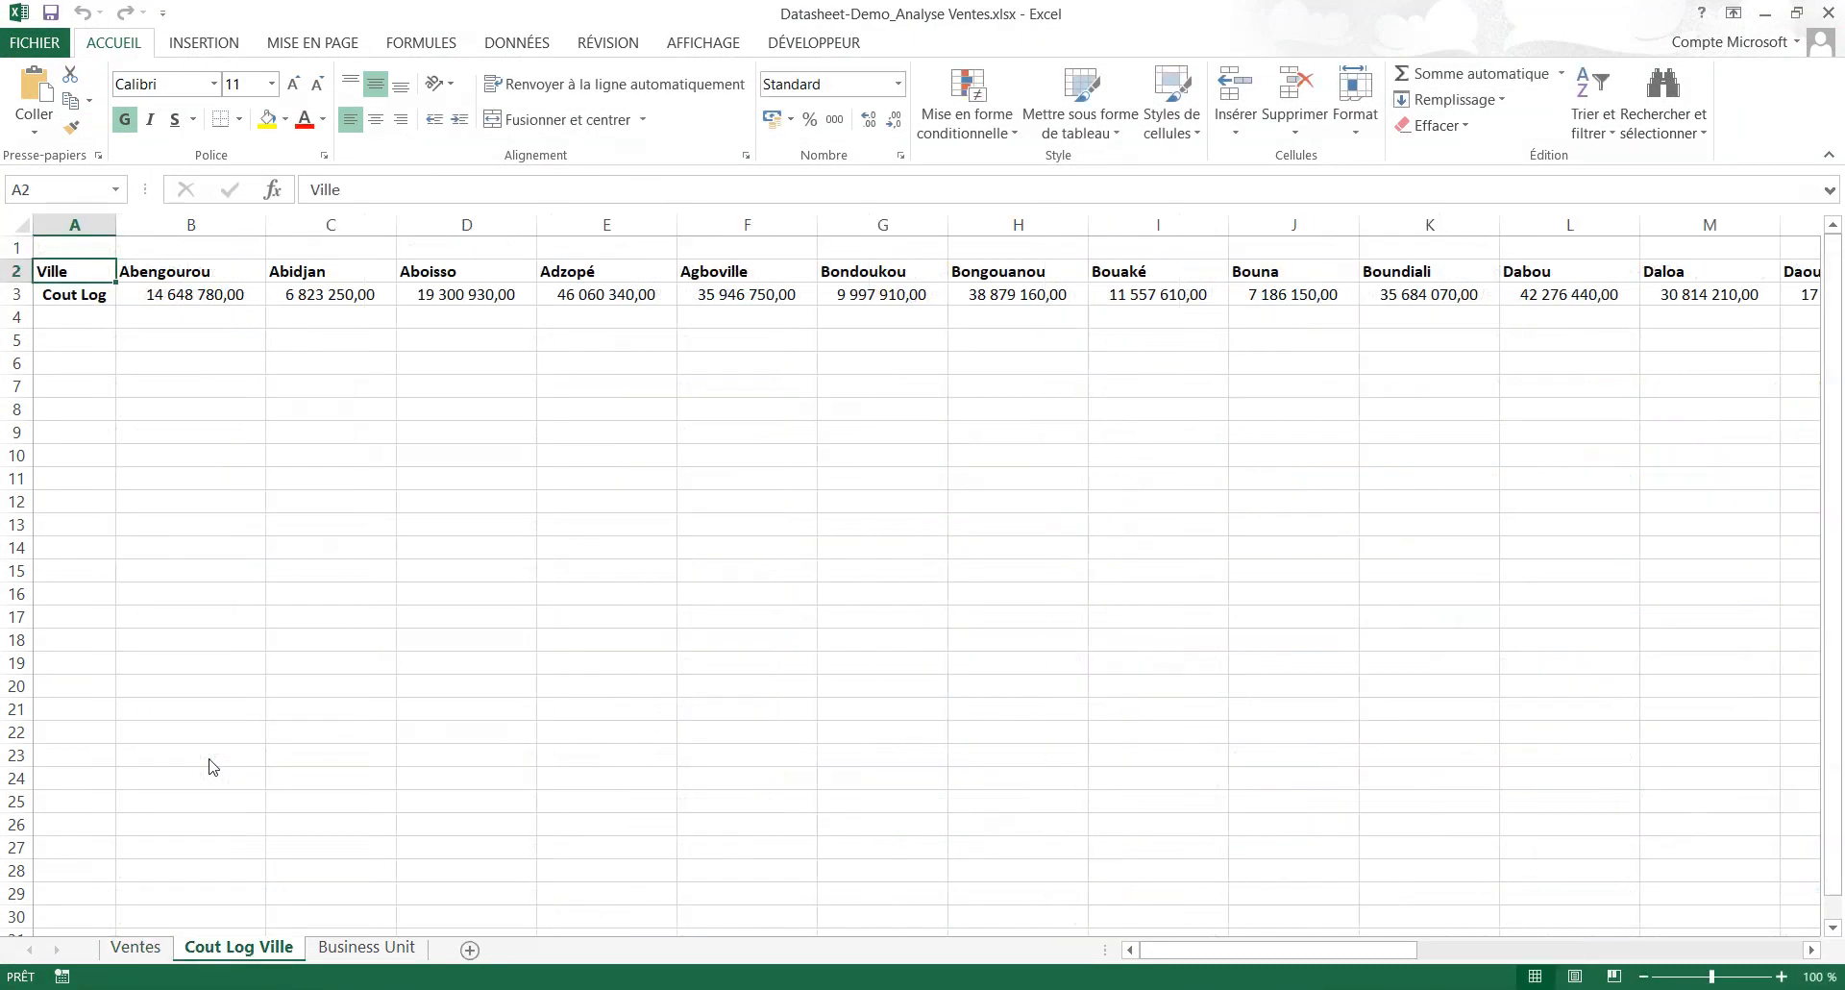
{"action": "key", "text": "ctrl+Page_Down"}
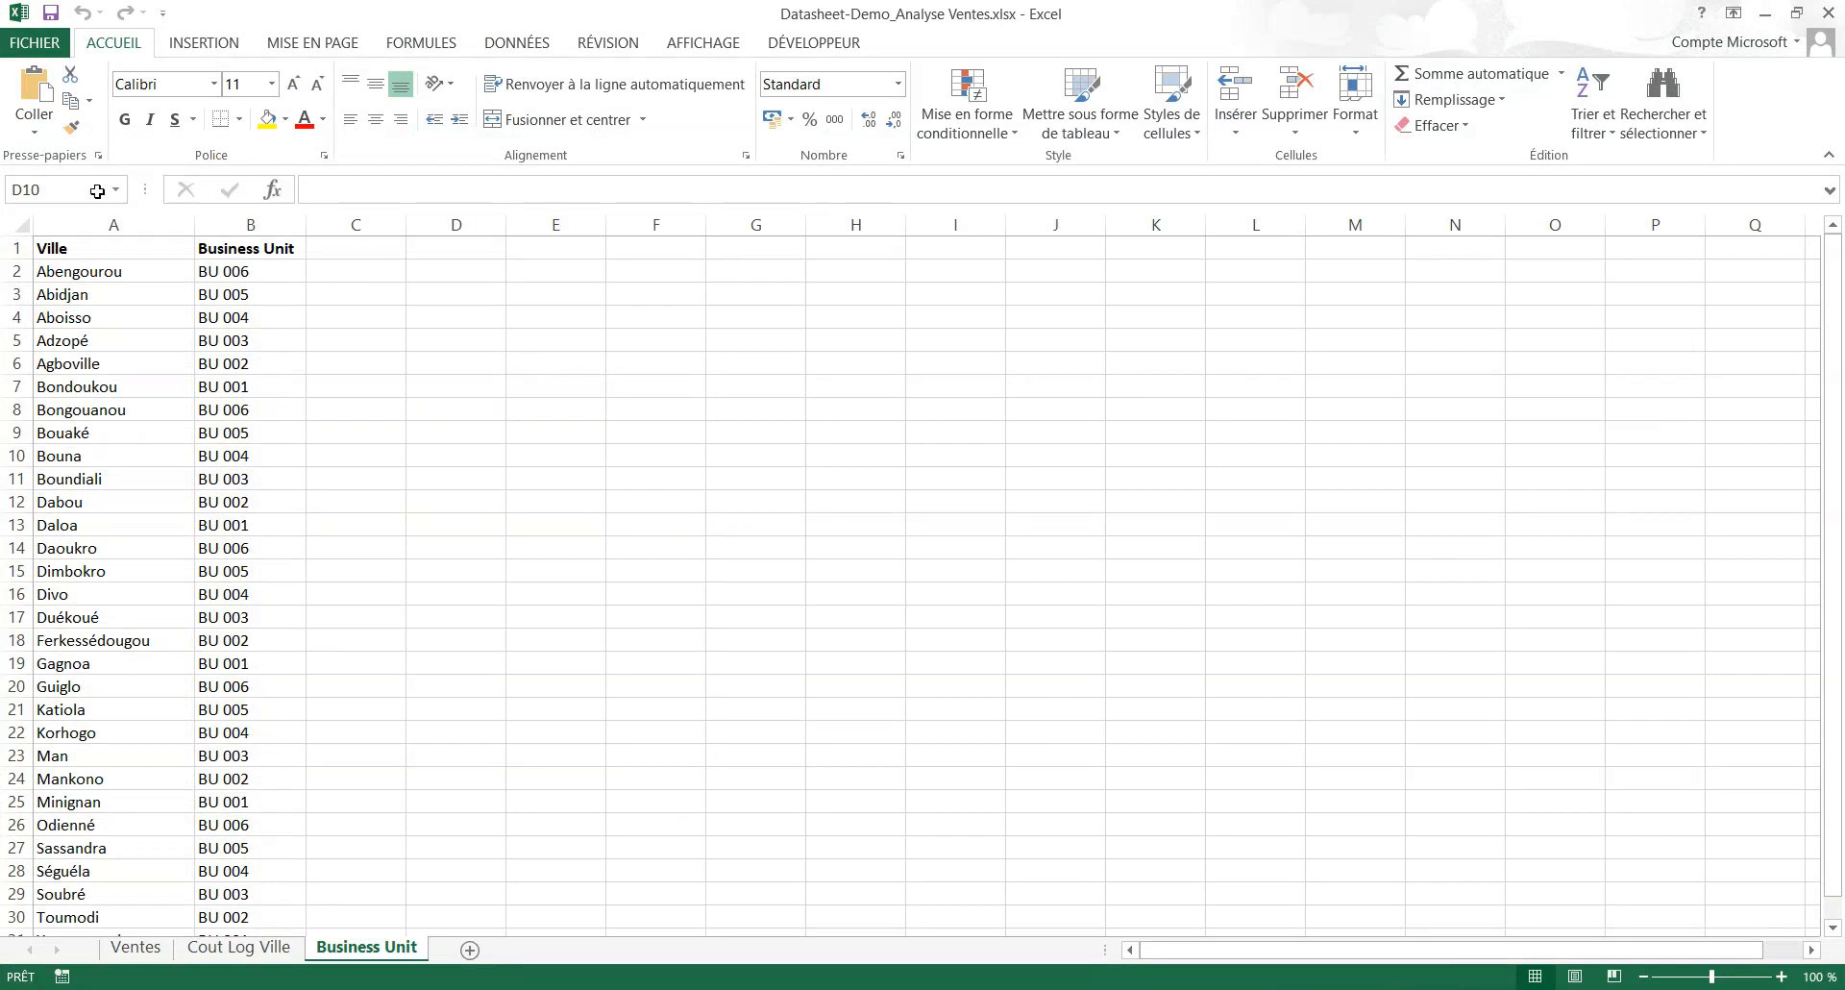
{"action": "left_click", "coordinate": [16, 248]}
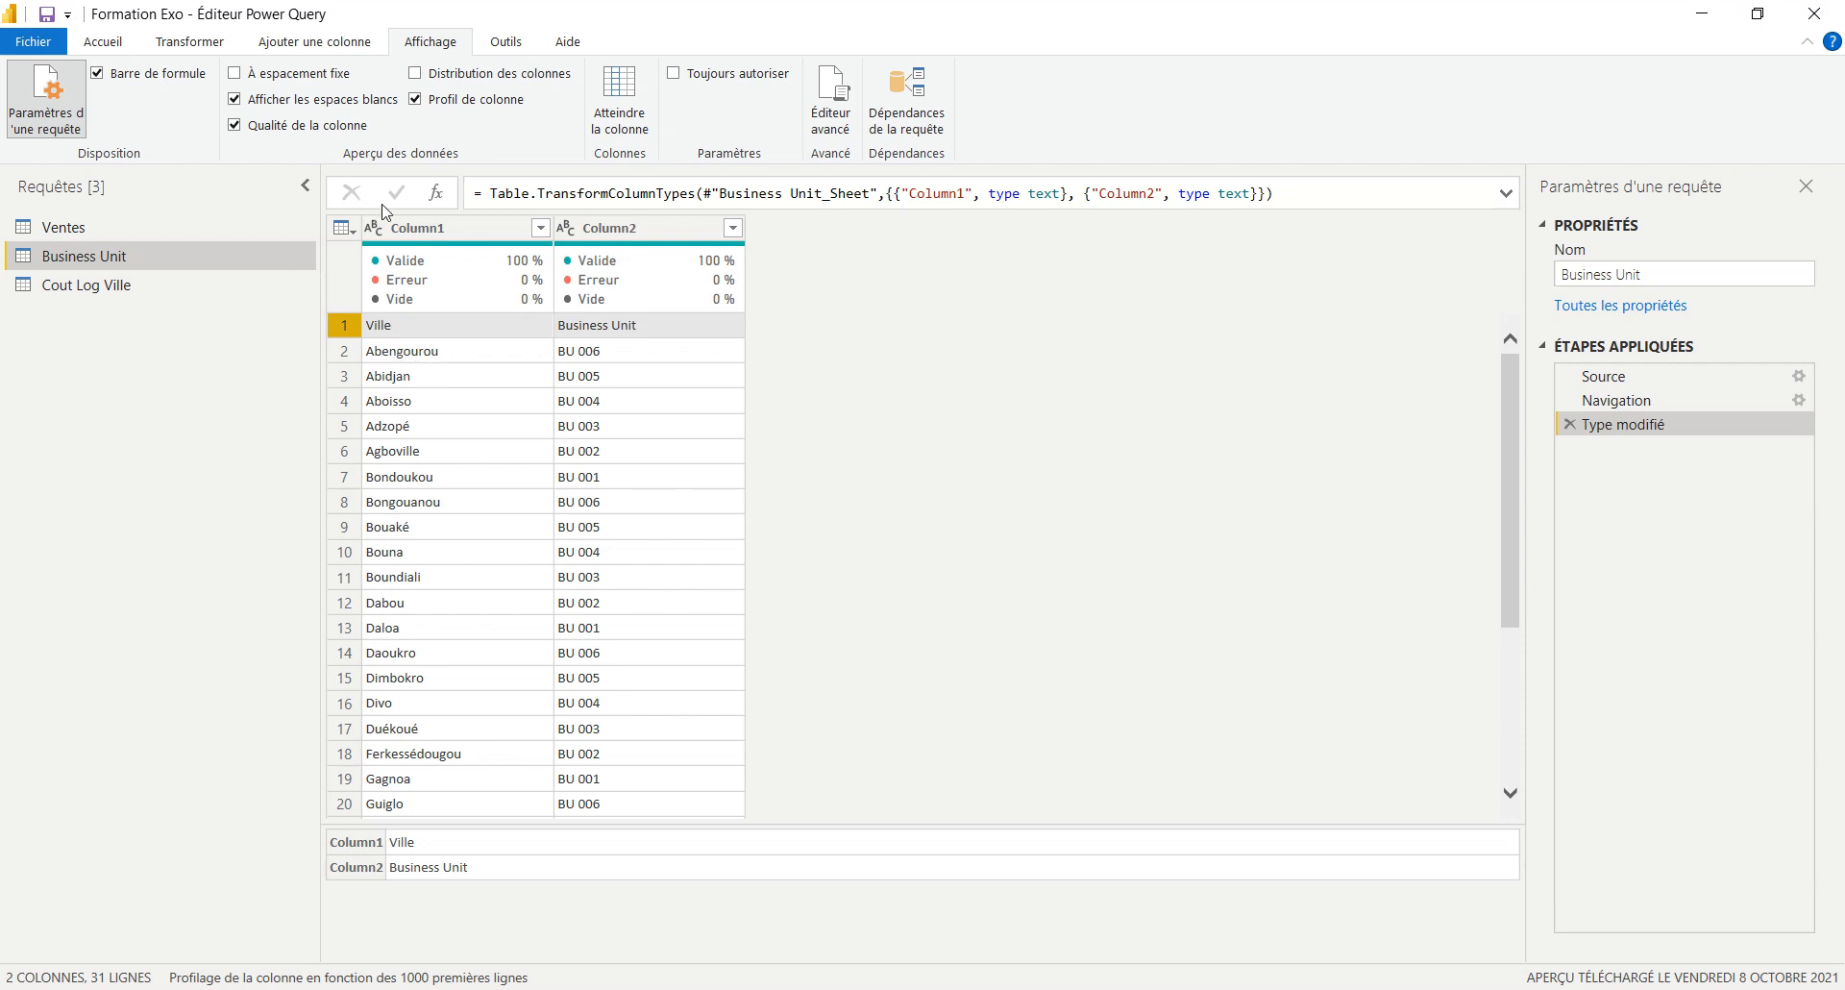
{"action": "mouse_move", "coordinate": [569, 338]}
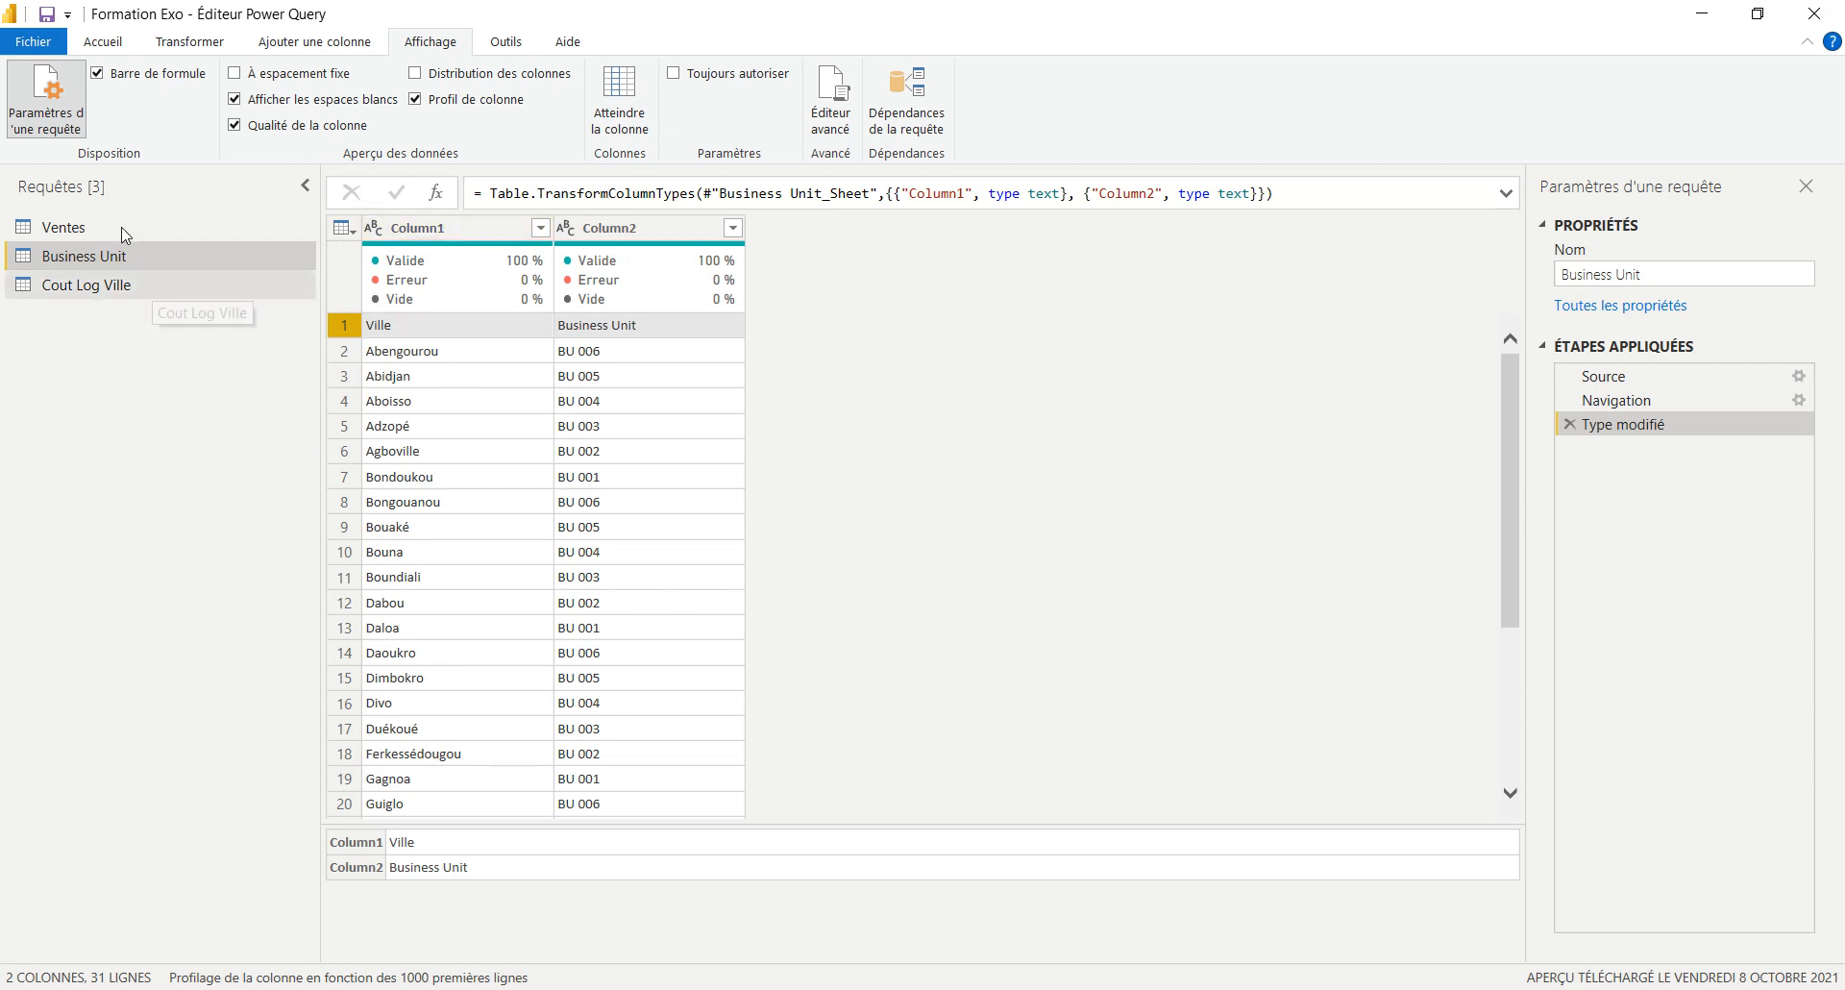
- Examine all columns of the Cout Log Ville query, from Column1 through Column31
{"action": "left_click", "coordinate": [154, 285]}
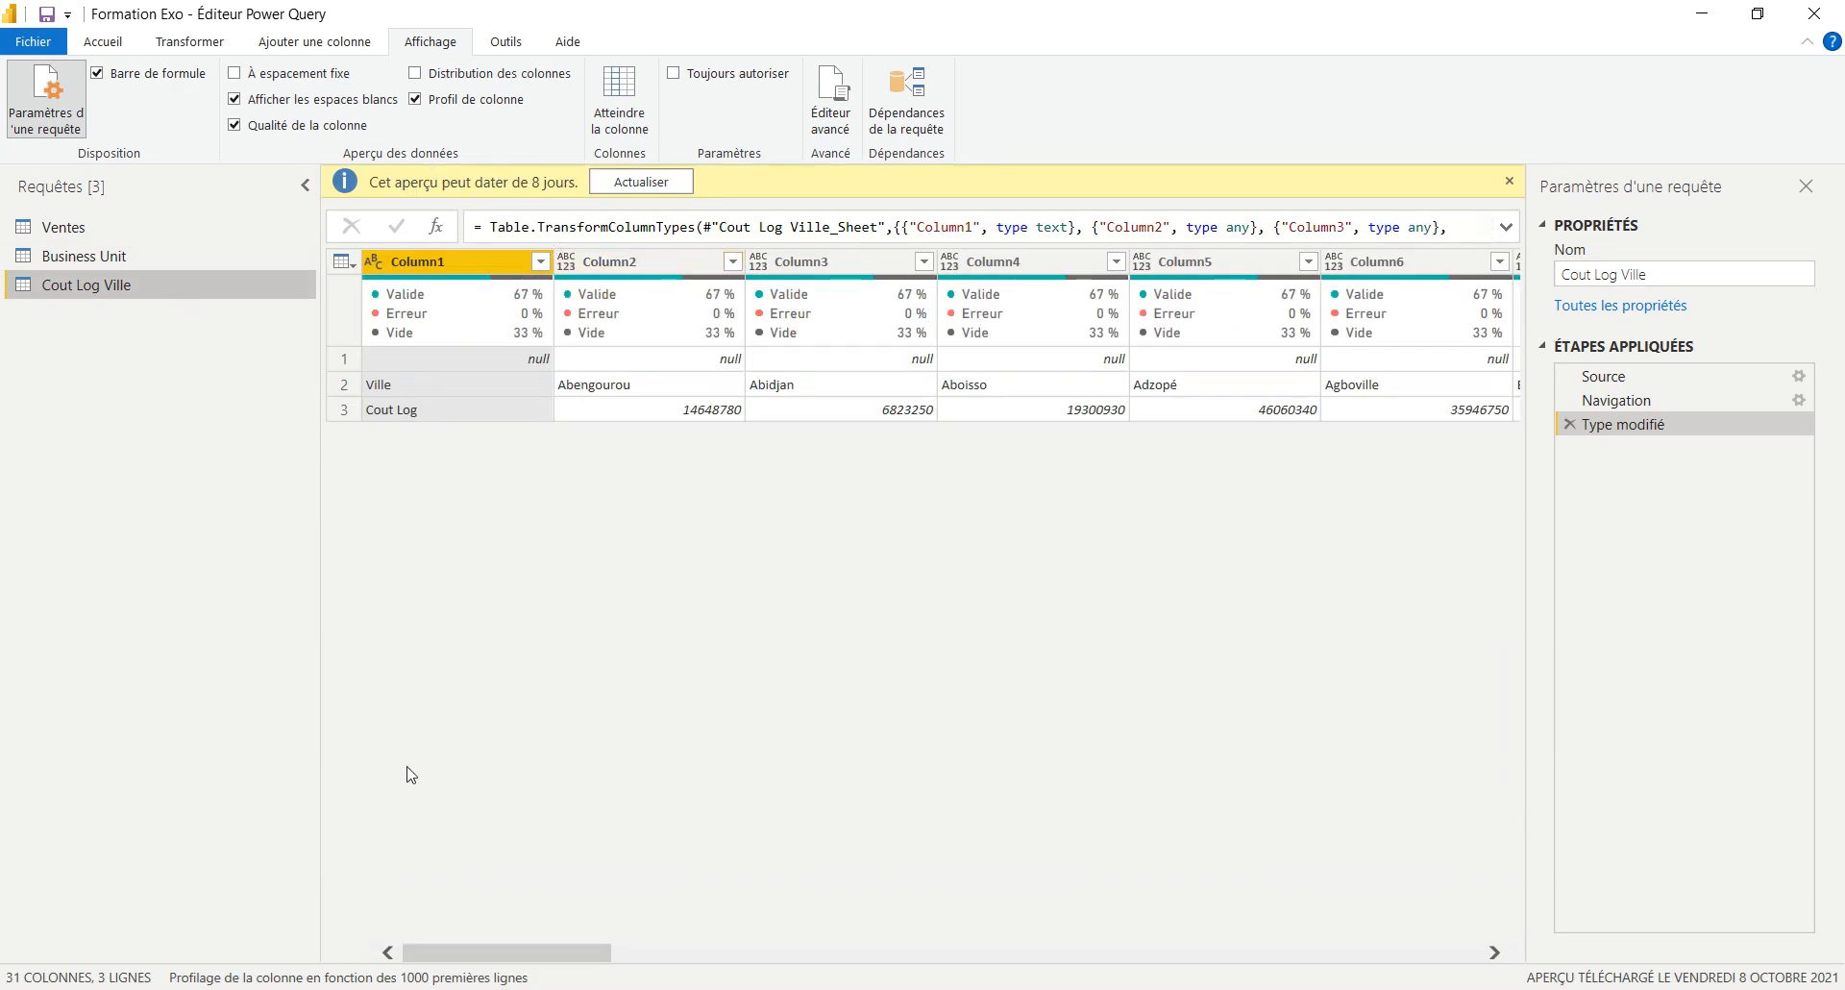
{"action": "scroll", "coordinate": [411, 774], "scroll_direction": "right", "scroll_amount": 15}
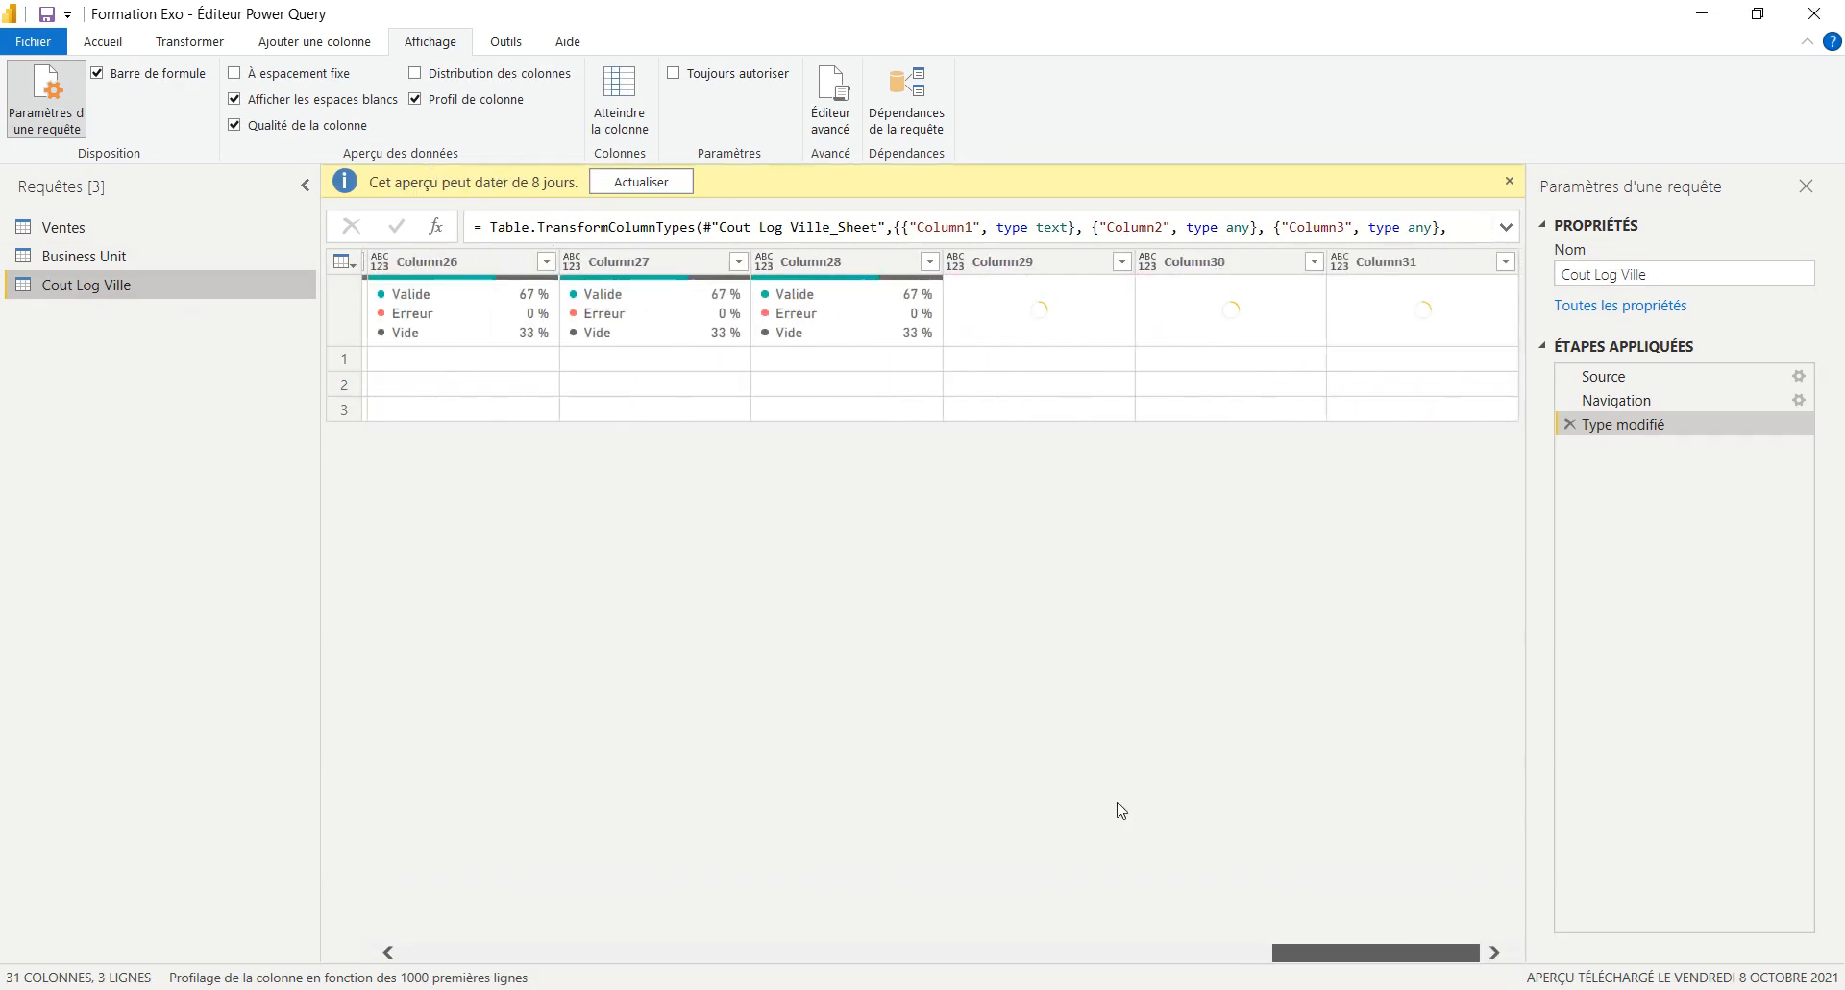
{"action": "scroll", "coordinate": [913, 788], "scroll_direction": "left", "scroll_amount": 10}
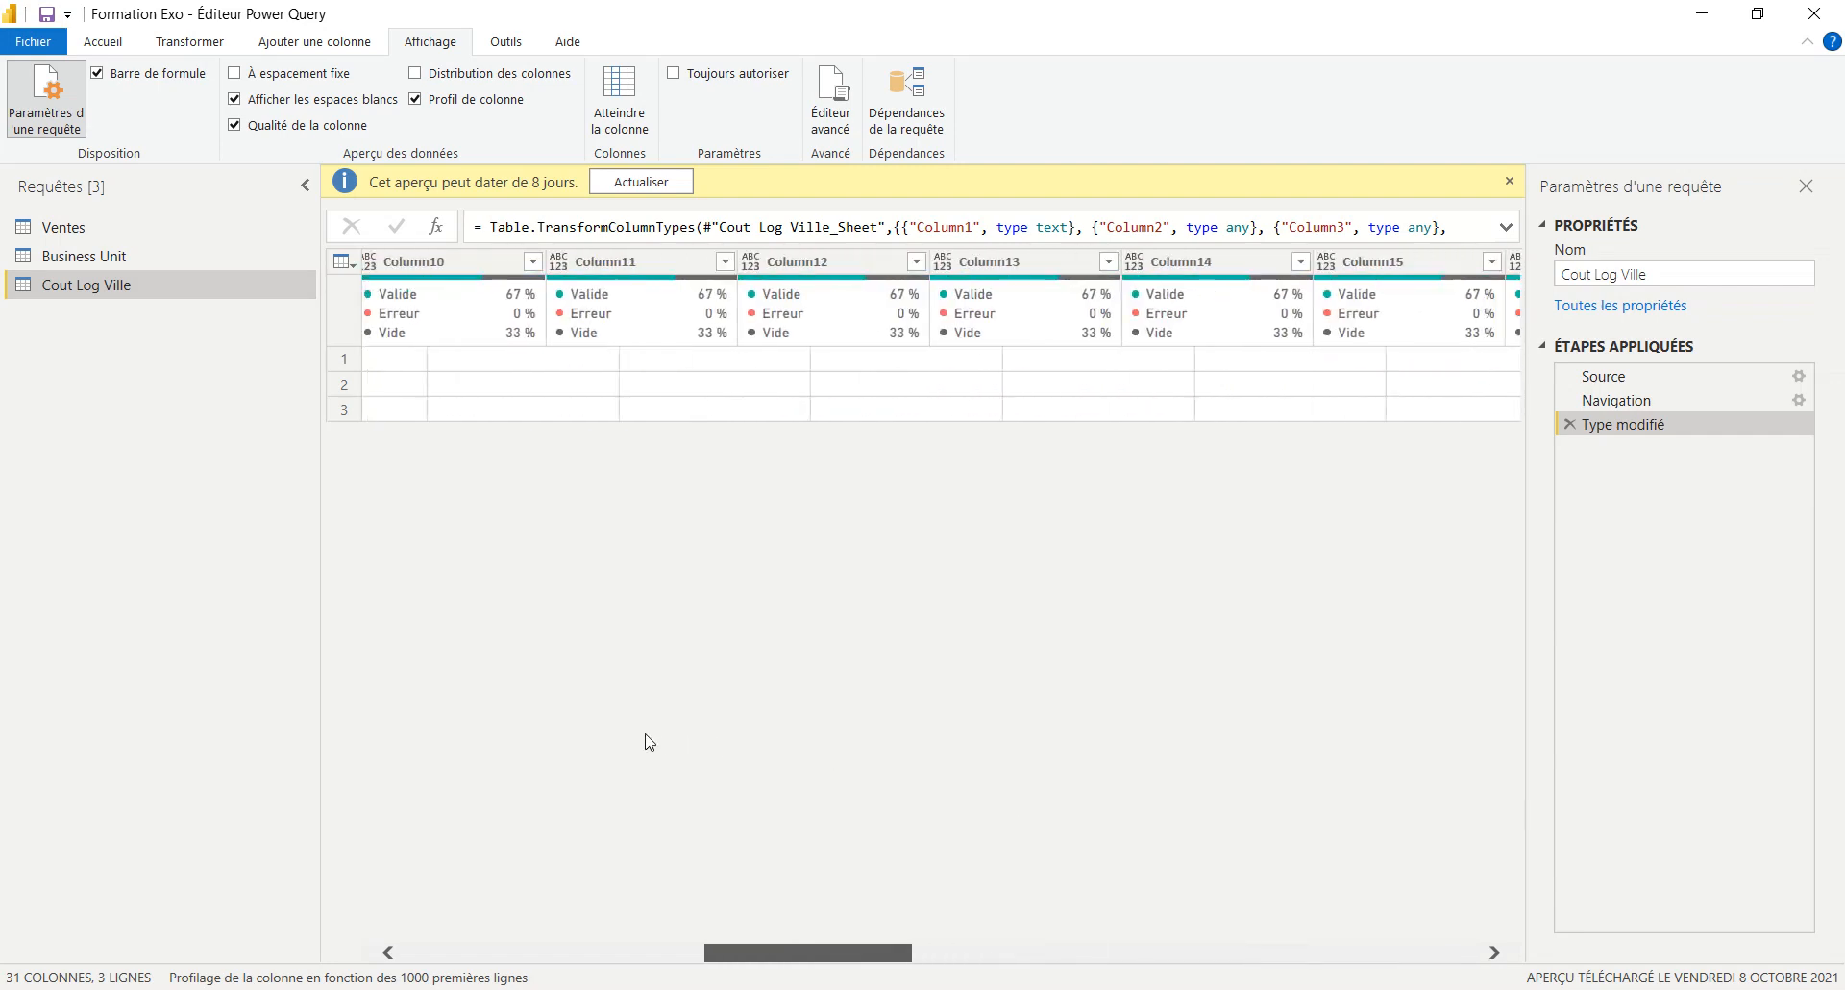
{"action": "scroll", "coordinate": [580, 728], "scroll_direction": "left", "scroll_amount": 6}
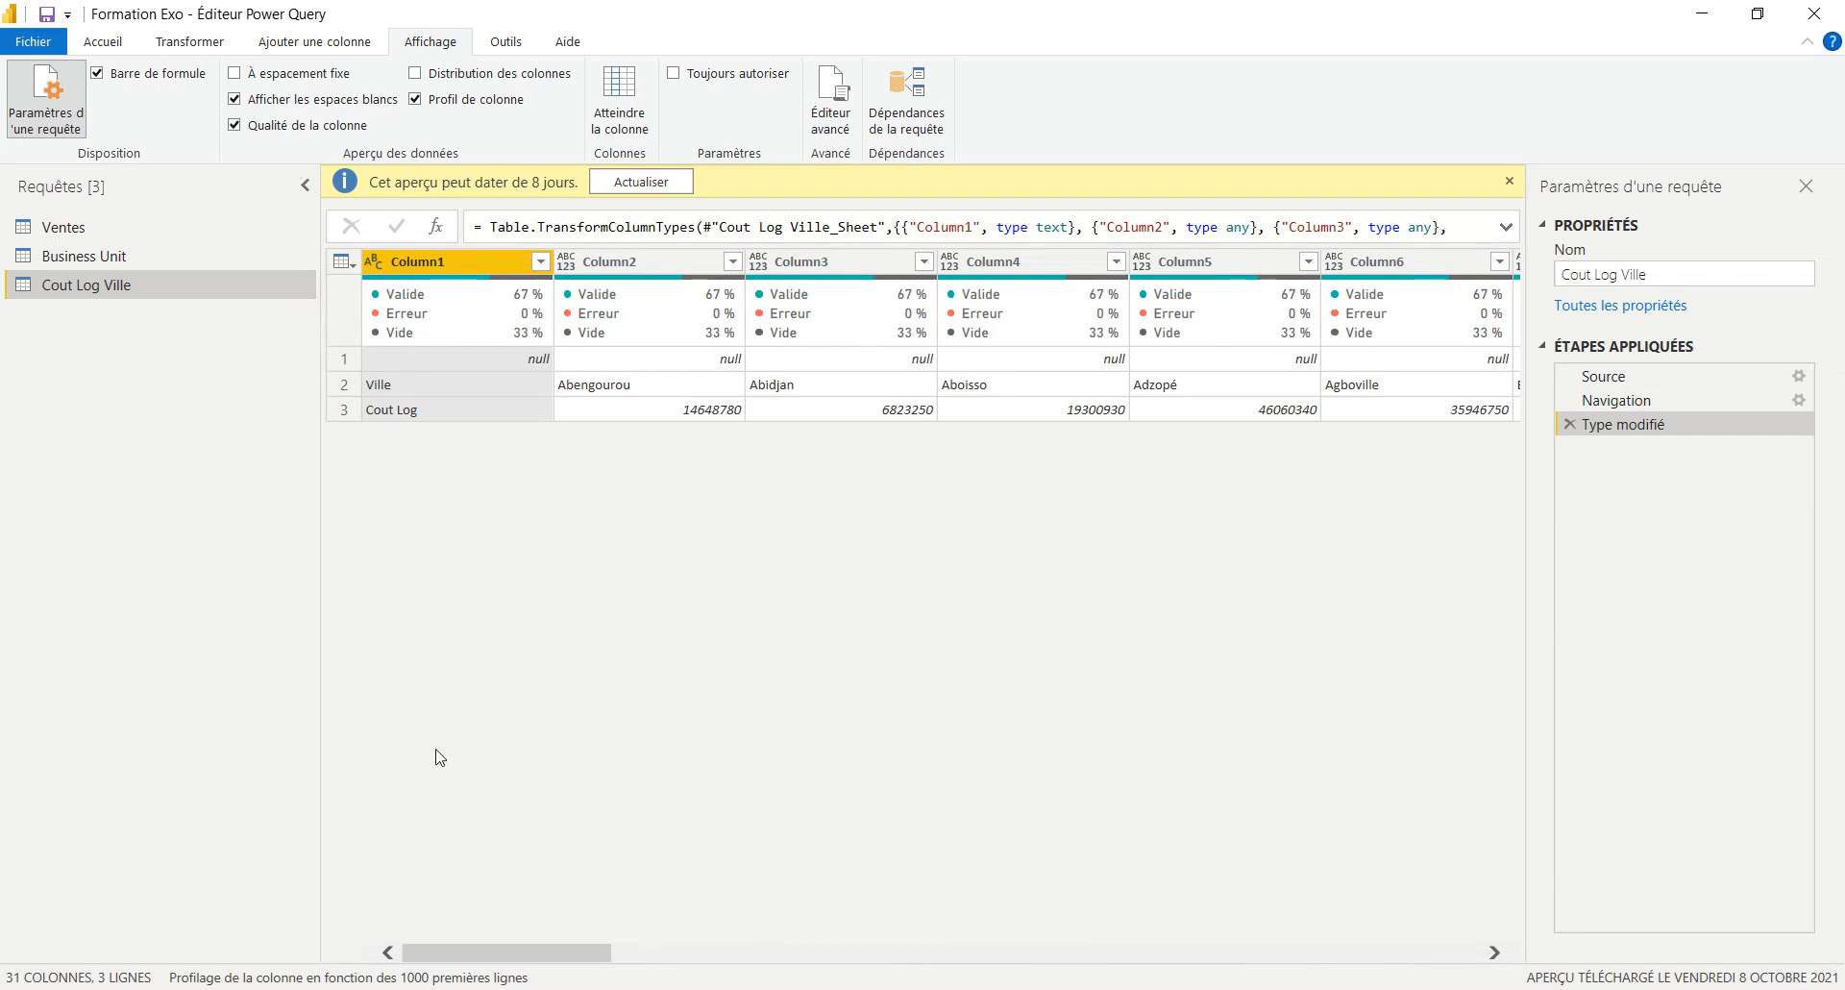
- Look across the Cout Log Ville columns through Column31, compare them with the Ventes query, and return to Cout Log Ville
{"action": "scroll", "coordinate": [411, 771], "scroll_direction": "right", "scroll_amount": 15}
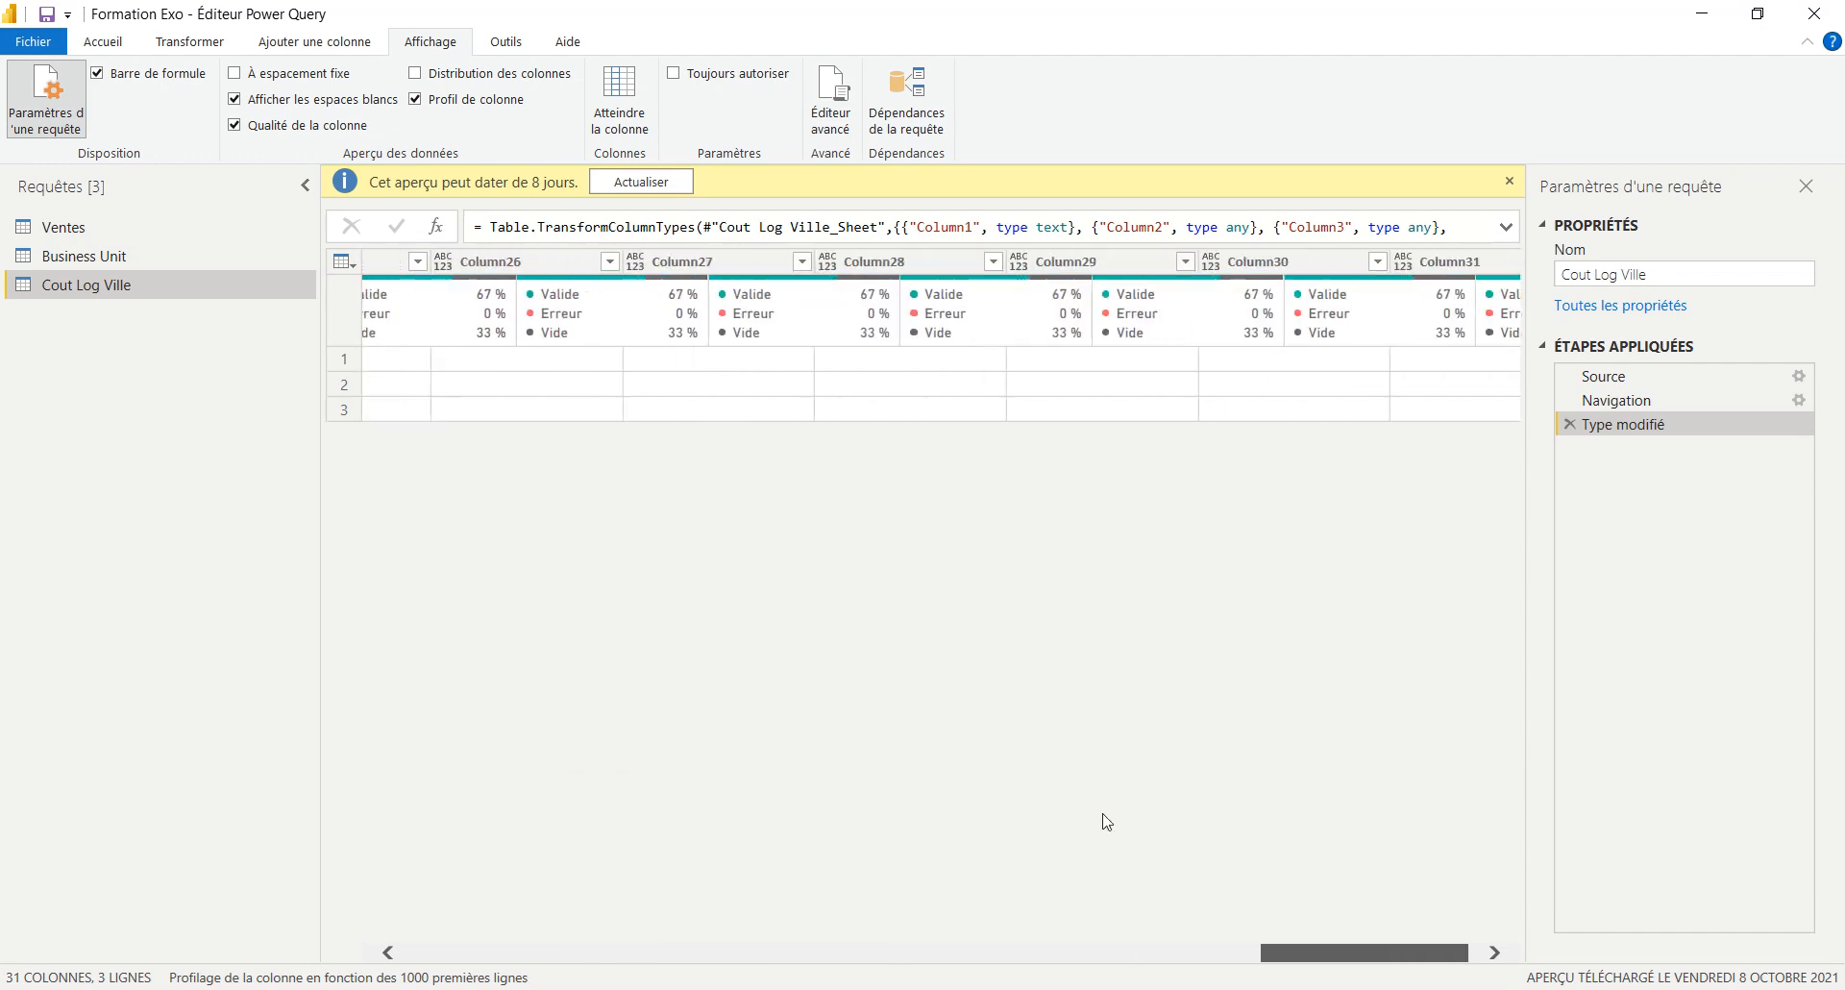
{"action": "scroll", "coordinate": [1107, 822], "scroll_direction": "left", "scroll_amount": 15}
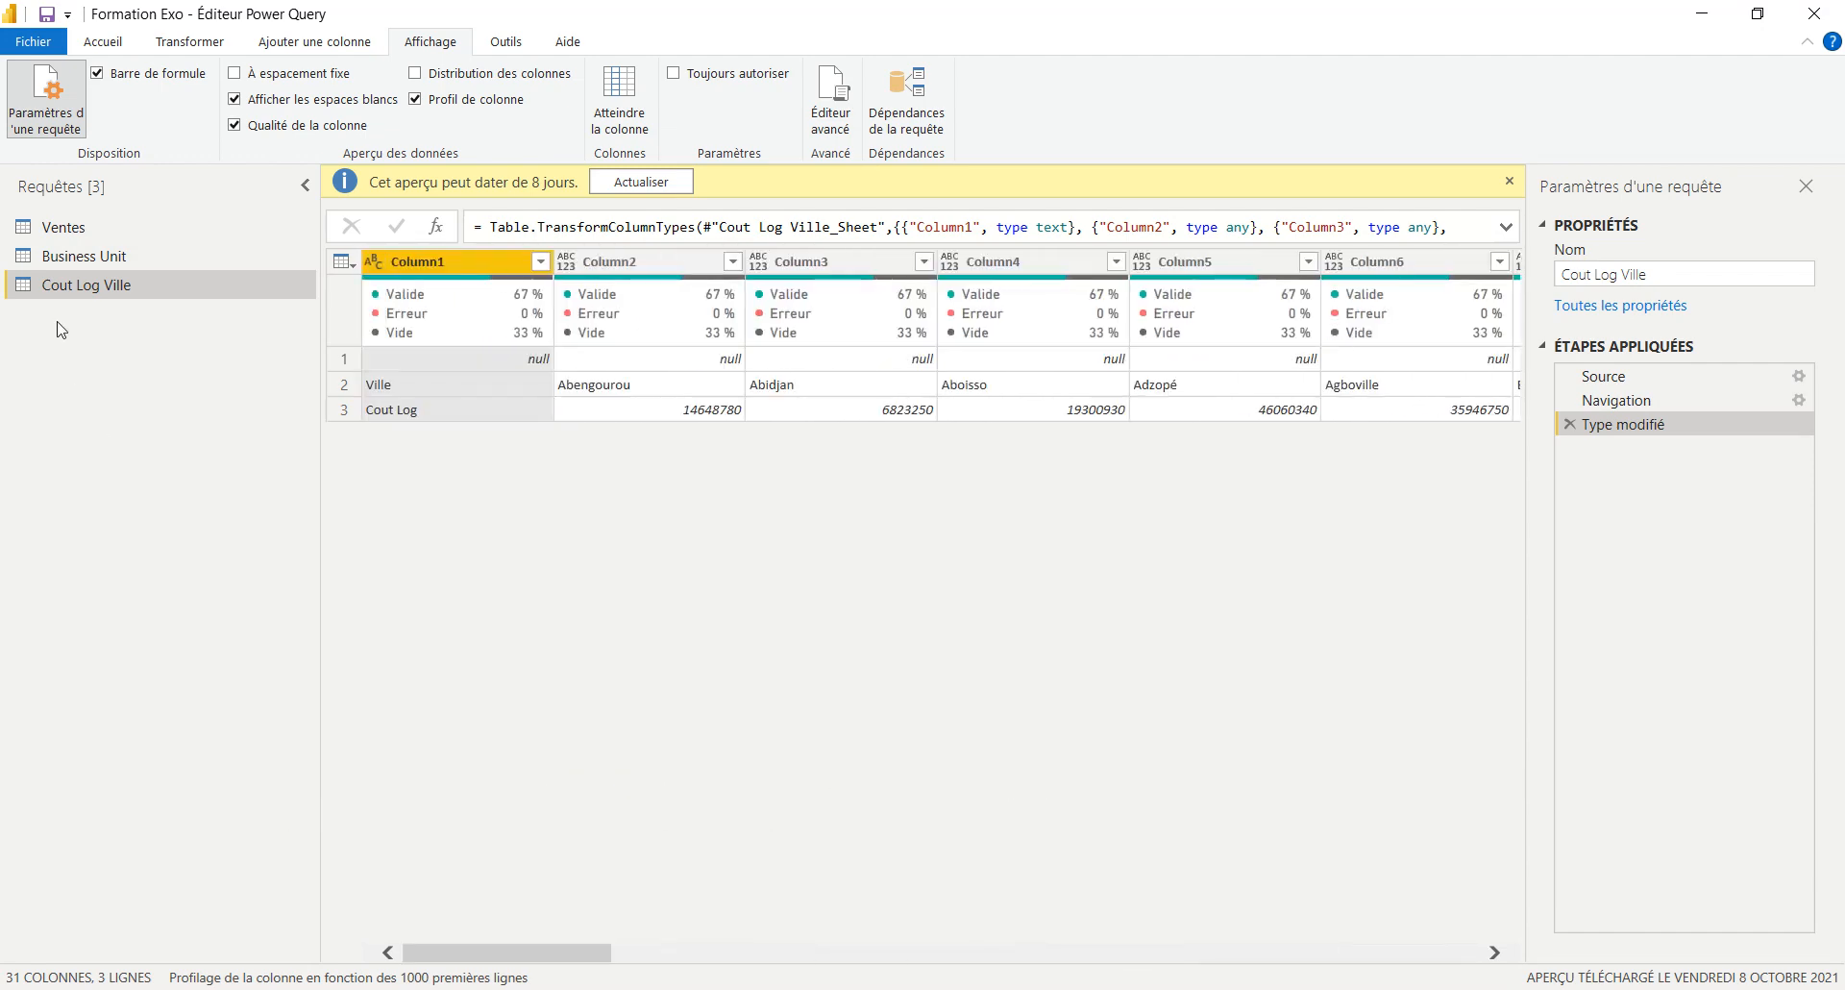
{"action": "double_click", "coordinate": [56, 226]}
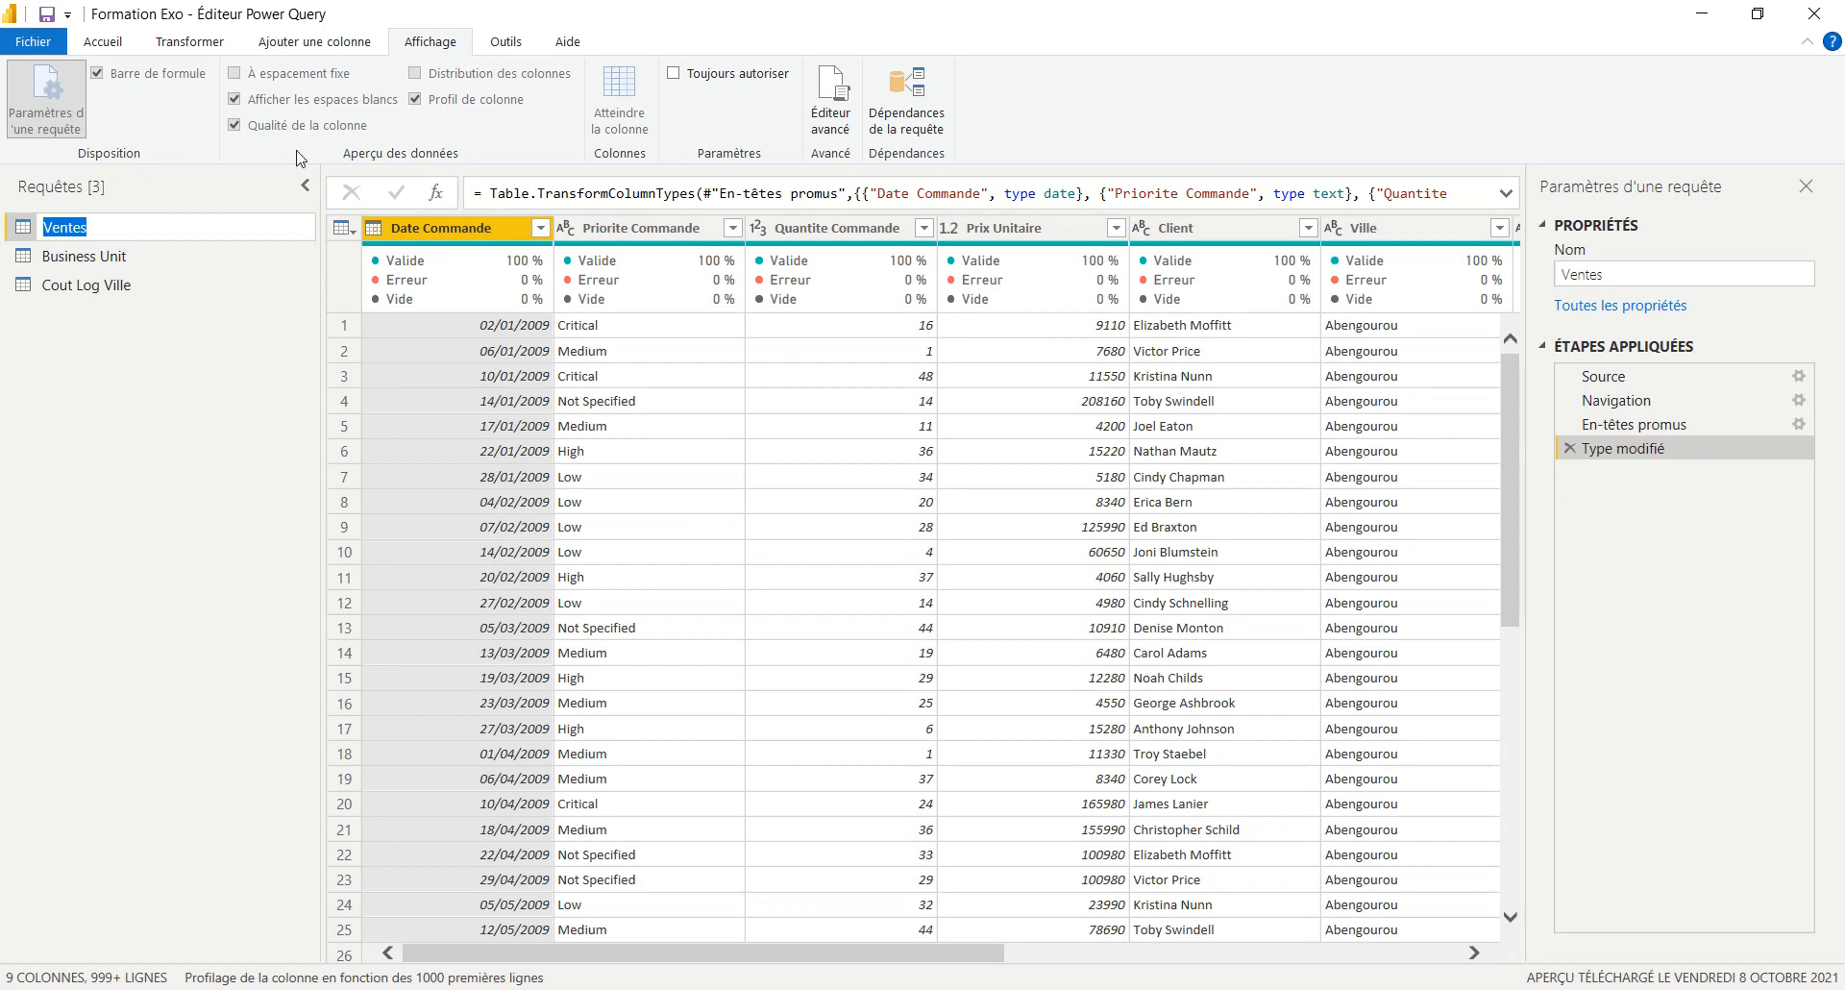
{"action": "left_click", "coordinate": [56, 234]}
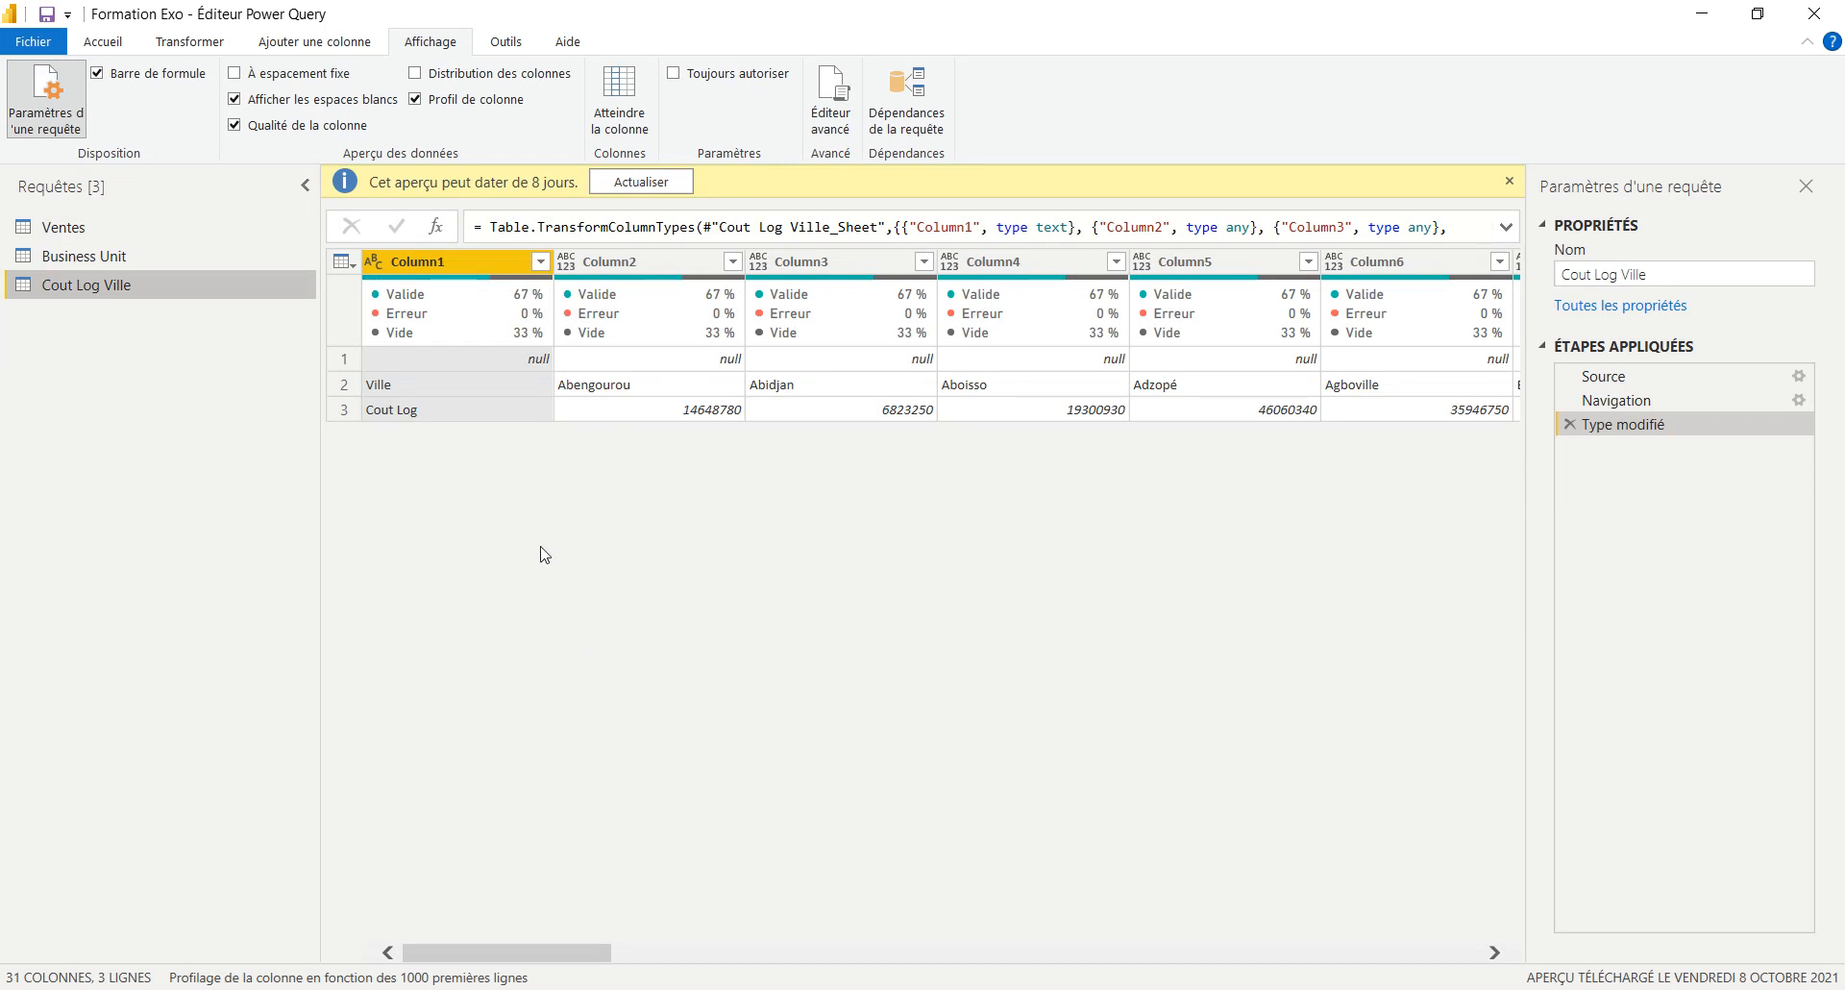
- Promote the first row of the Business Unit query to column headers
{"action": "left_click", "coordinate": [101, 255]}
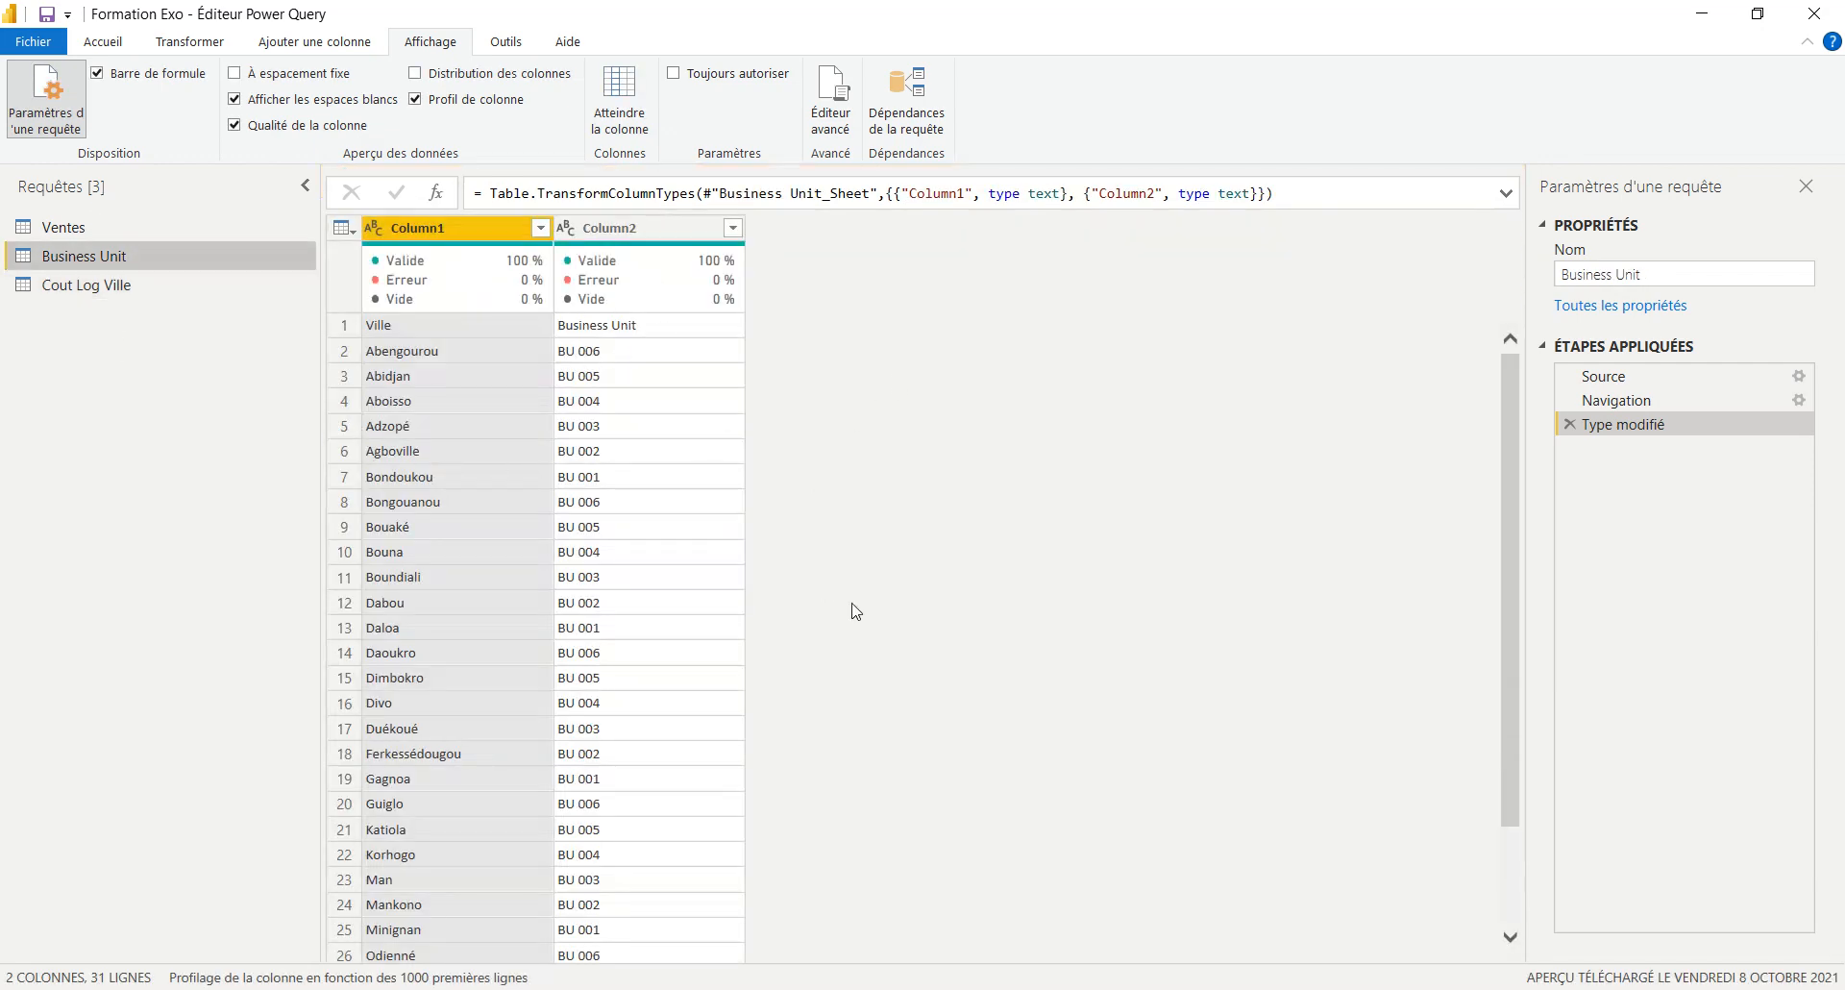
{"action": "left_click", "coordinate": [105, 41]}
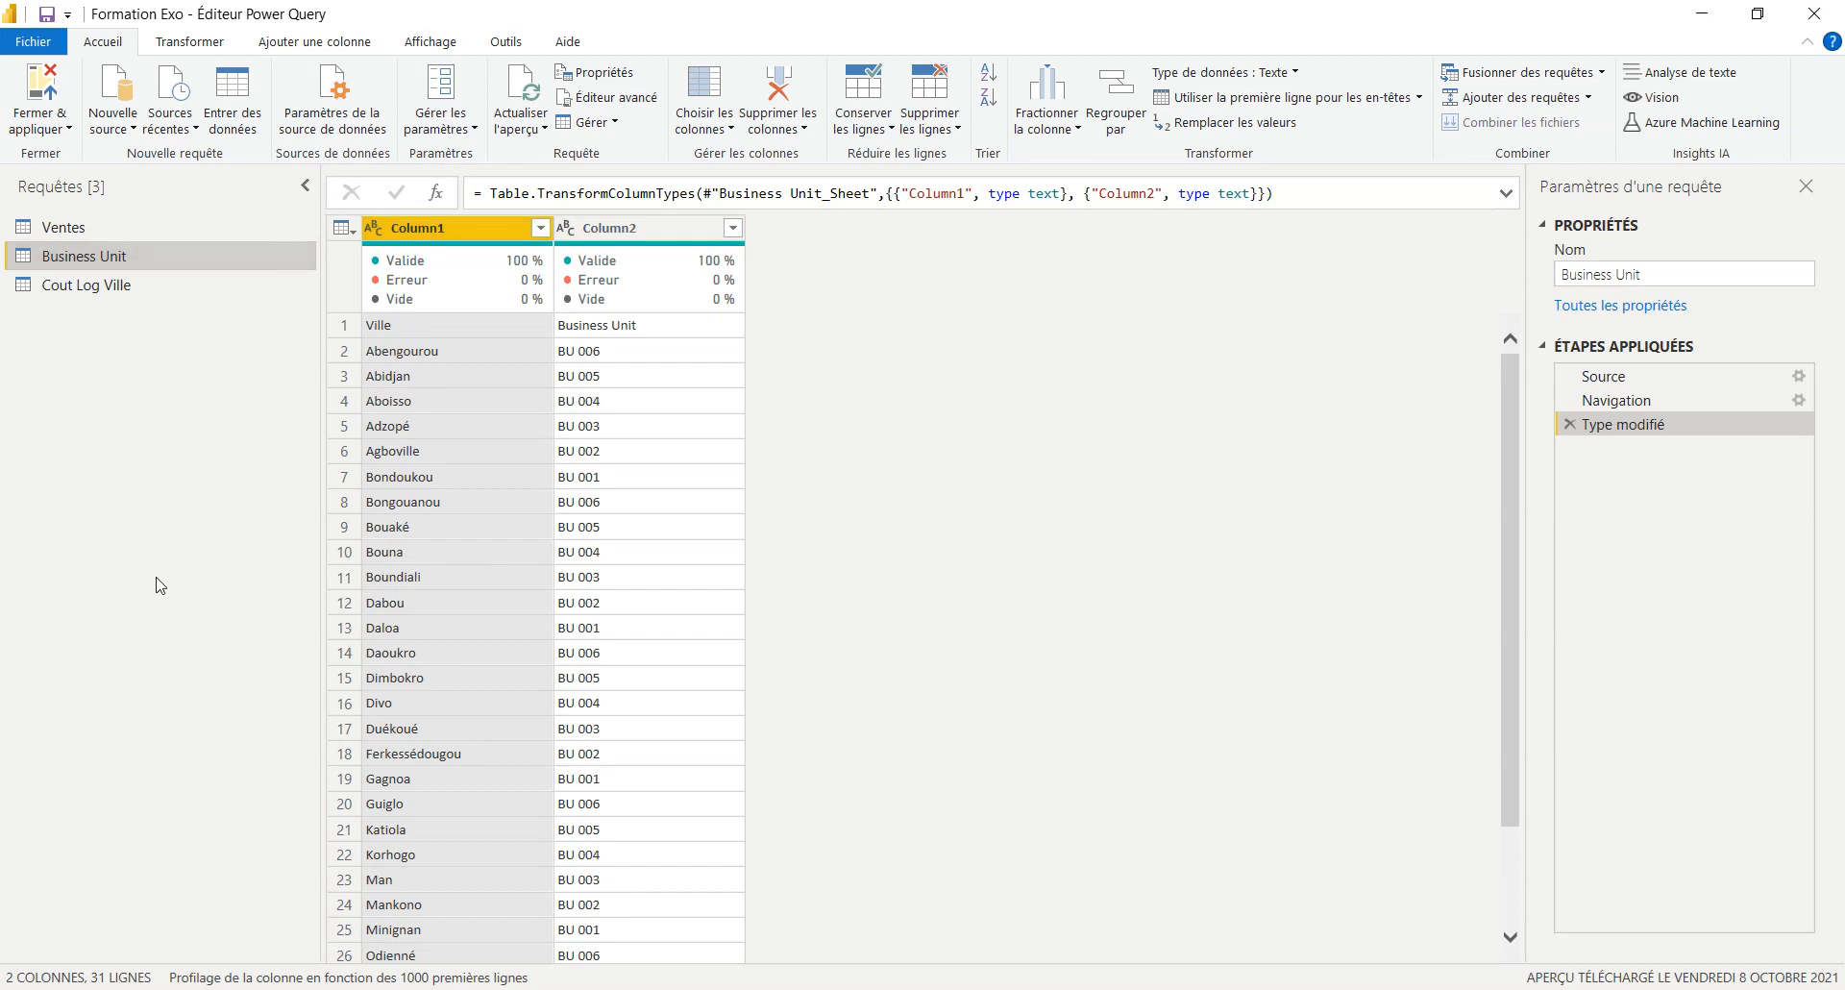
{"action": "left_click", "coordinate": [157, 43]}
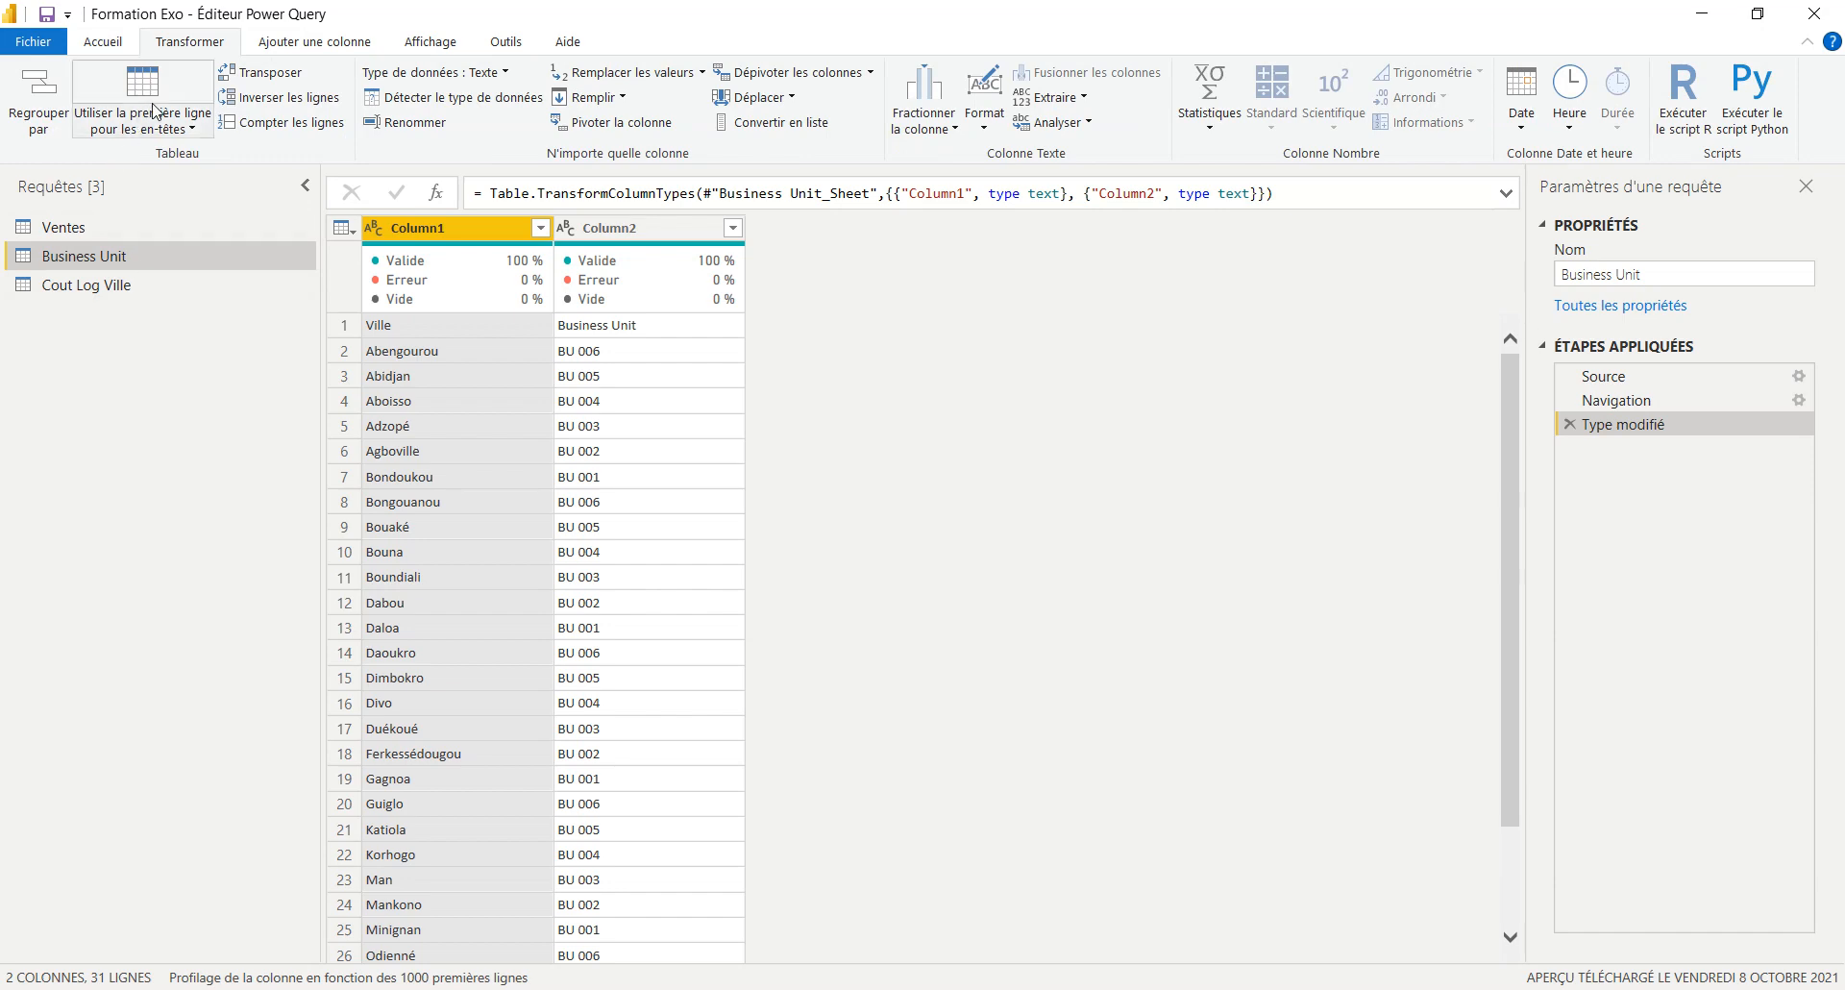
{"action": "left_click", "coordinate": [153, 111]}
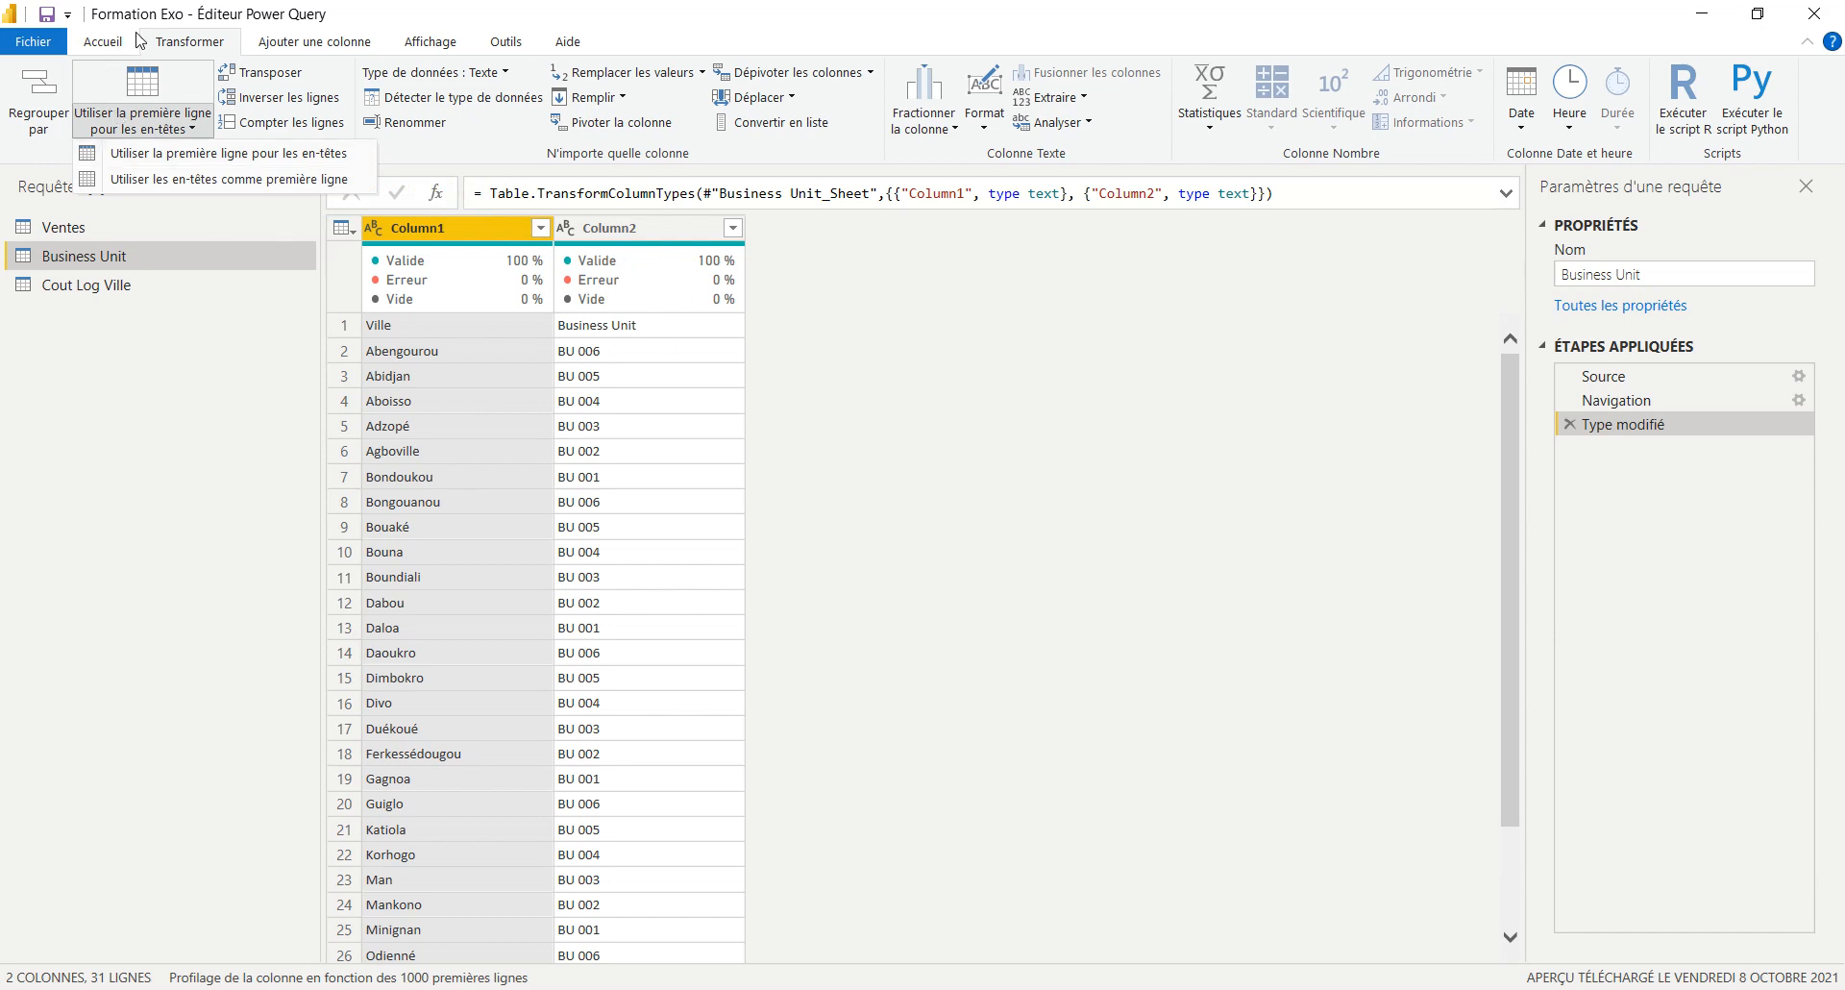
{"action": "left_click", "coordinate": [131, 104]}
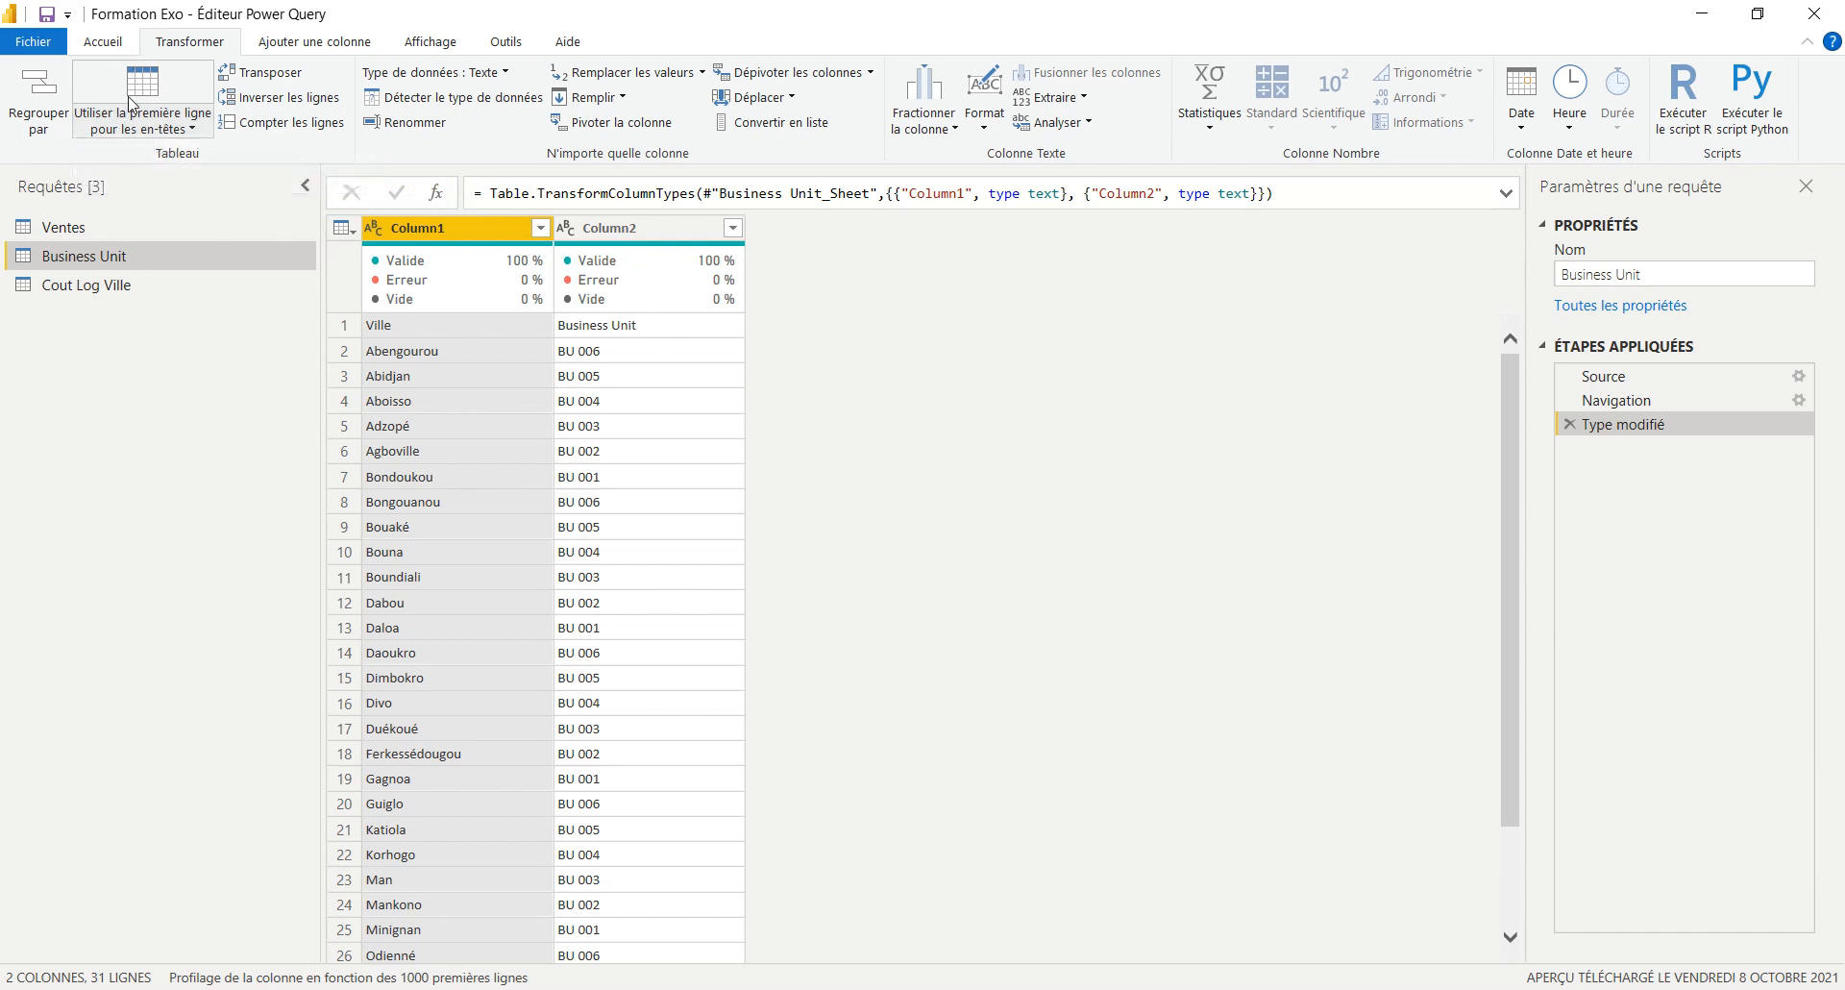
{"action": "left_click", "coordinate": [131, 104]}
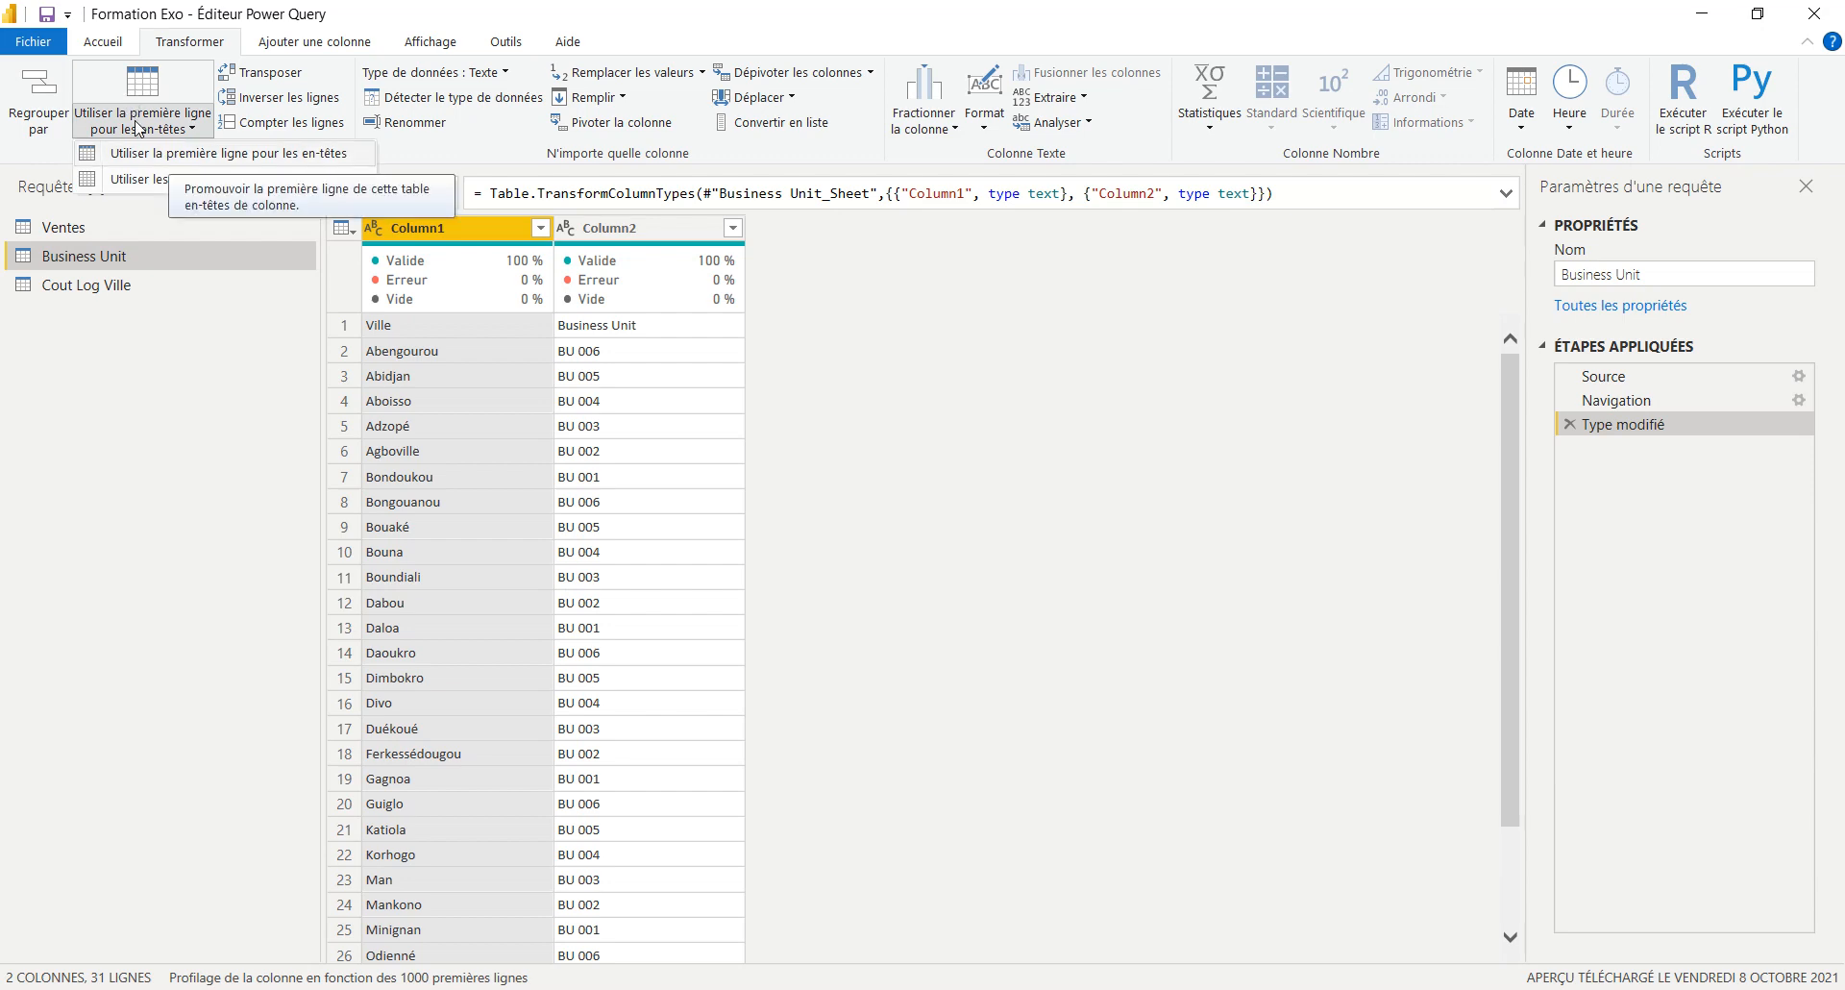
{"action": "left_click", "coordinate": [159, 152]}
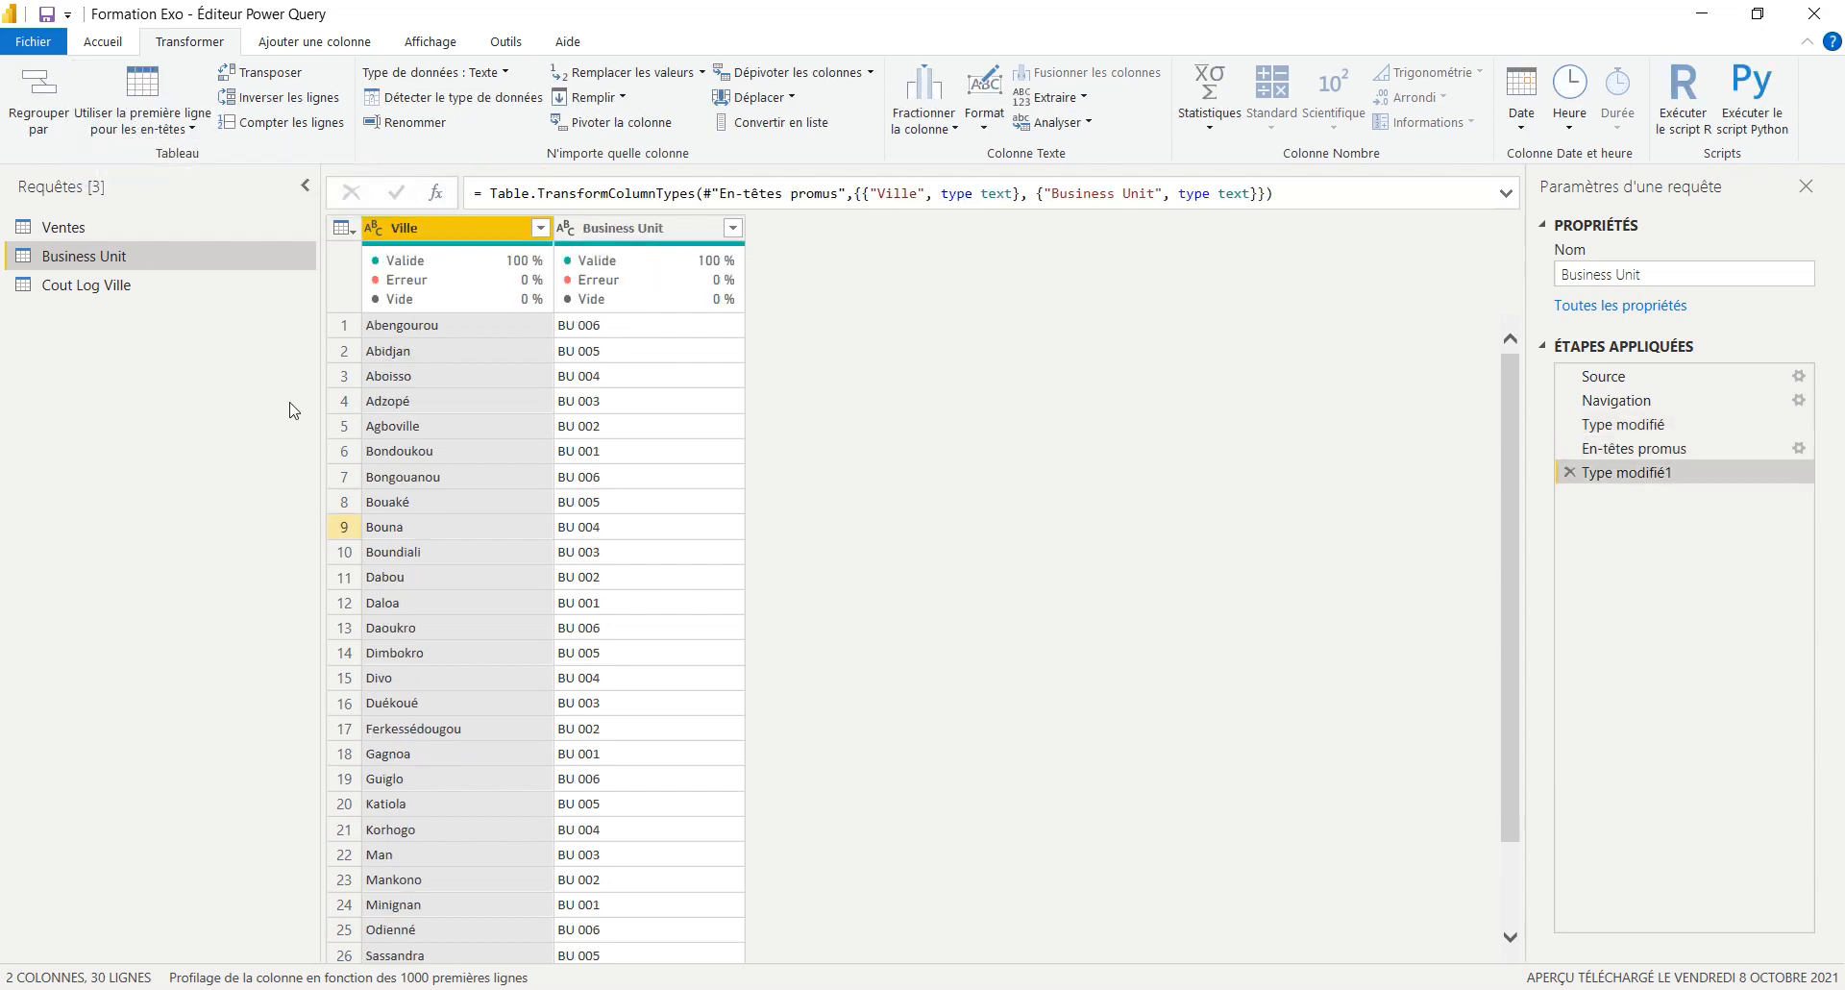
- Check the first data row of the Business Unit query and save the file
{"action": "left_click", "coordinate": [344, 325]}
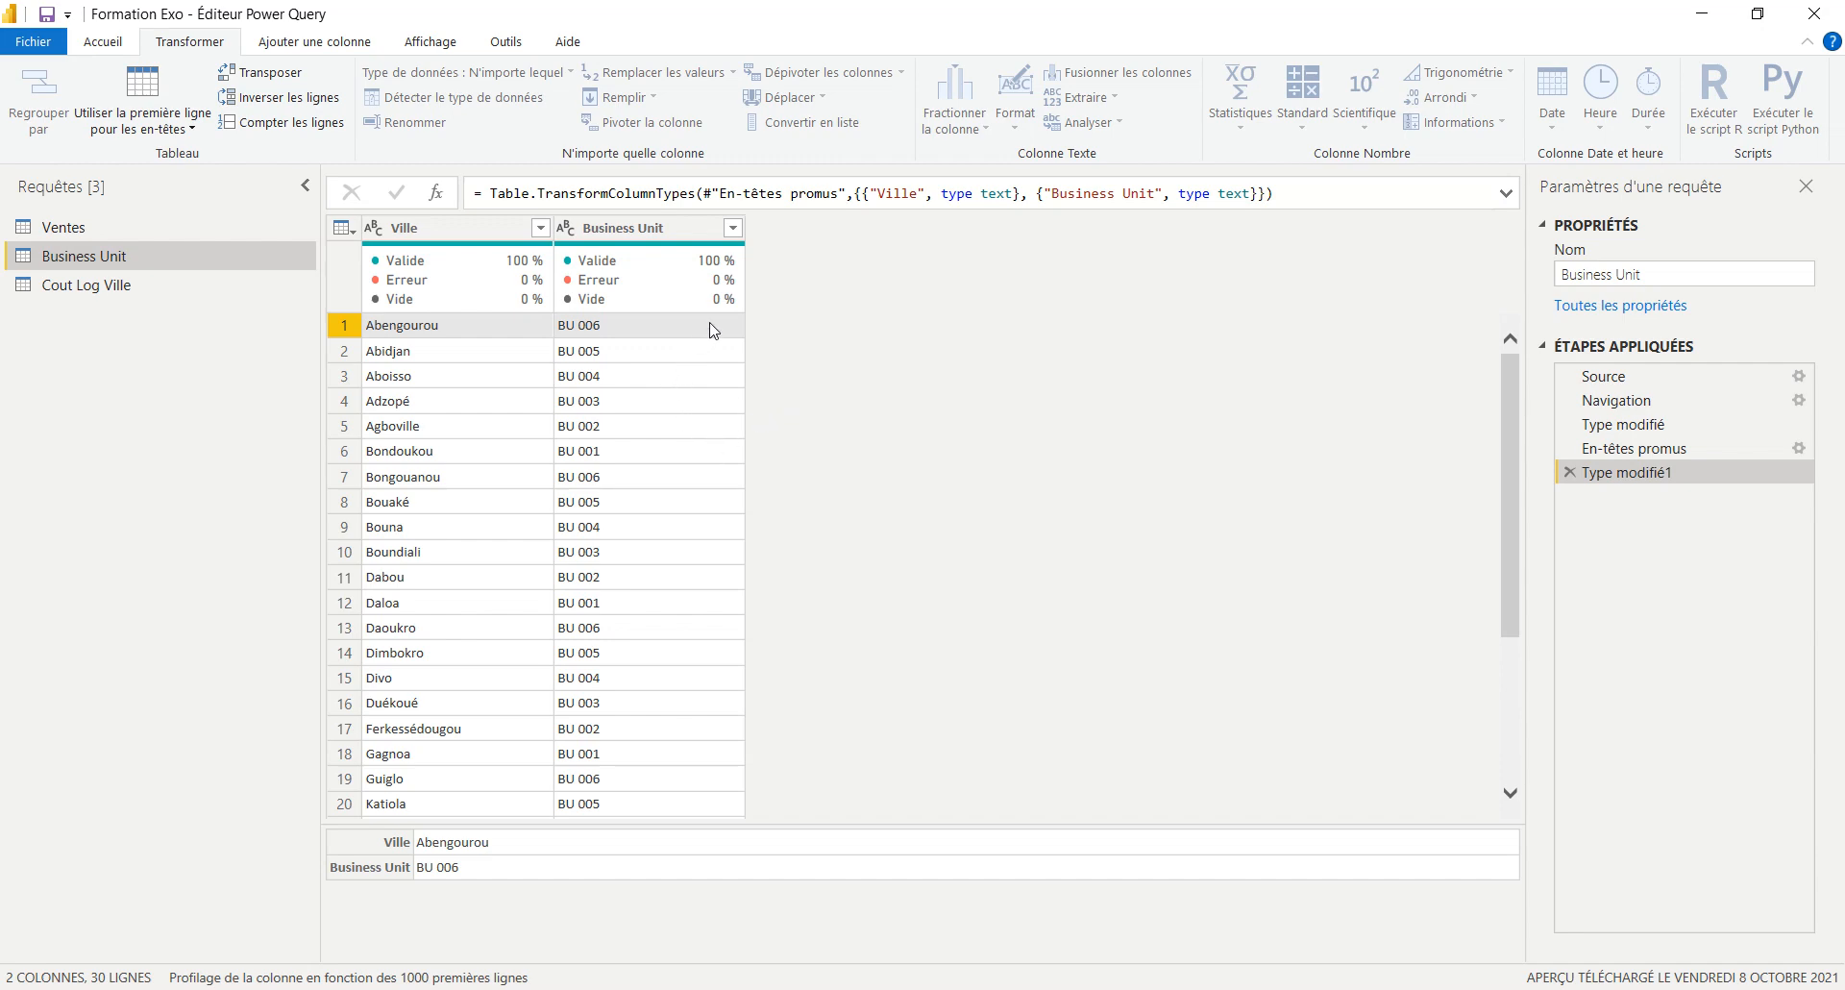
{"action": "left_click", "coordinate": [47, 23]}
{"action": "key", "text": "Return"}
- Promote the first row to headers twice in the Cout Log Ville query, so that the Ville row supplies the column names
{"action": "left_click", "coordinate": [96, 283]}
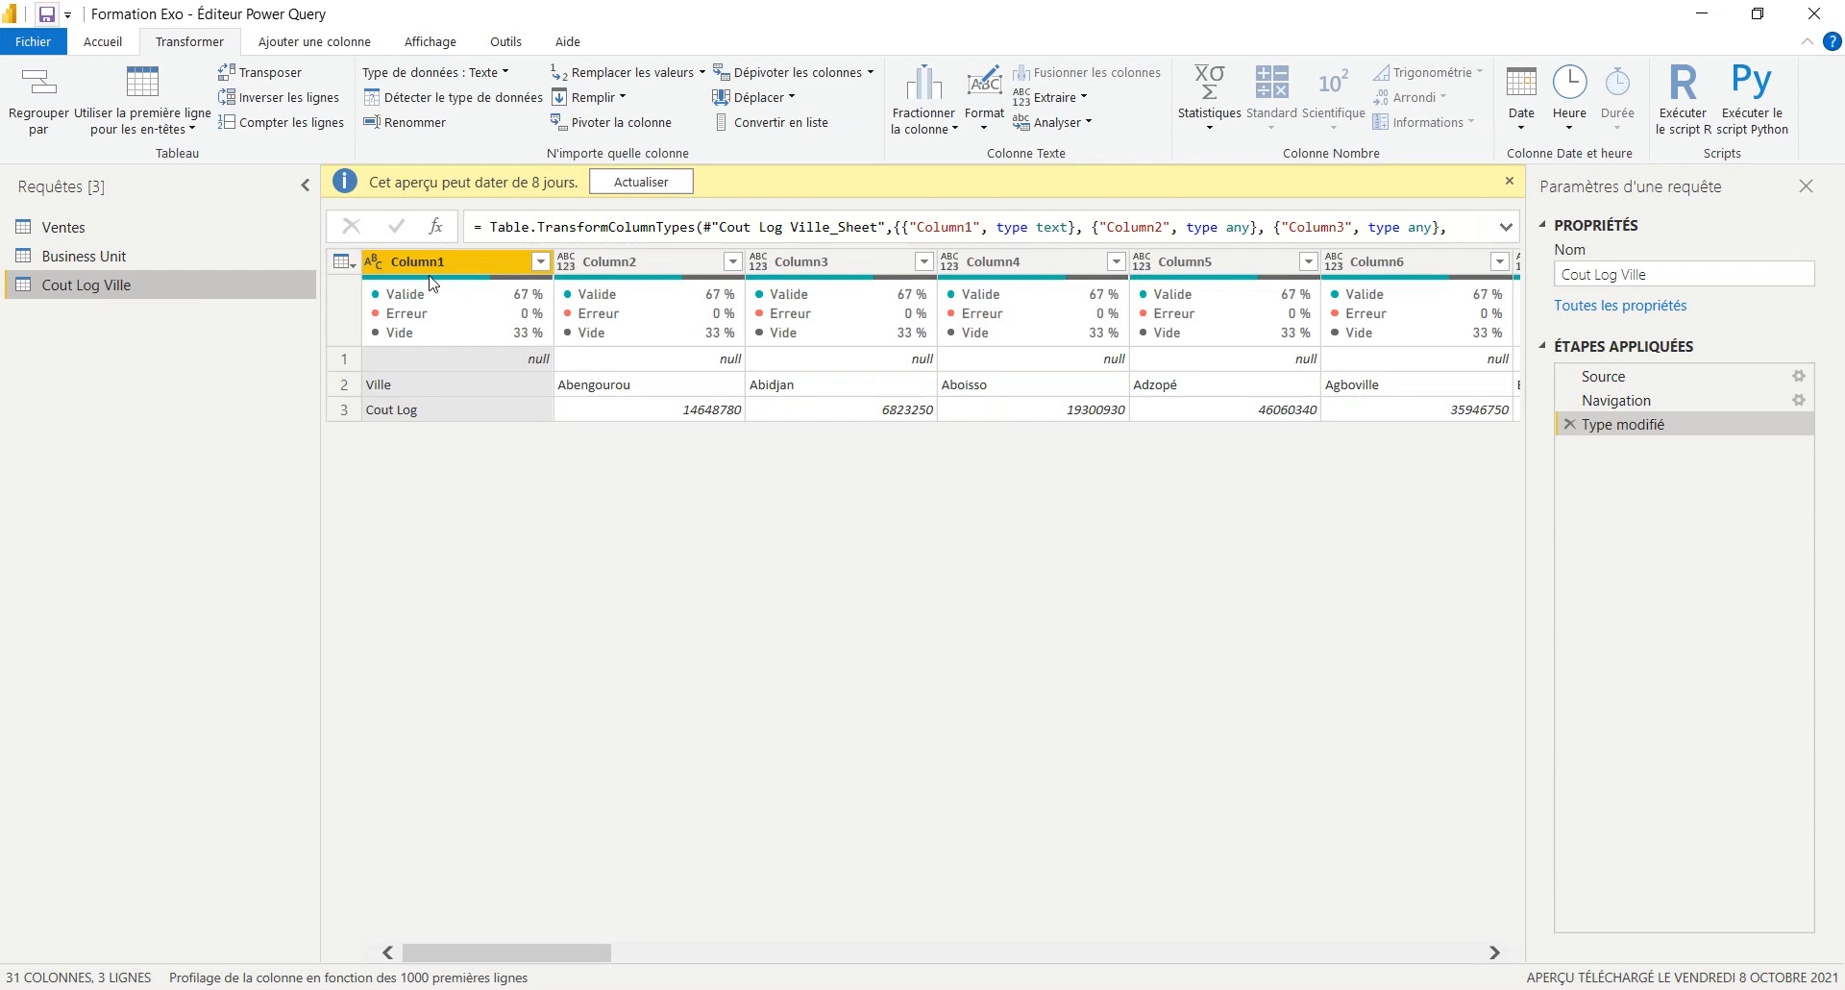
{"action": "left_click", "coordinate": [344, 359]}
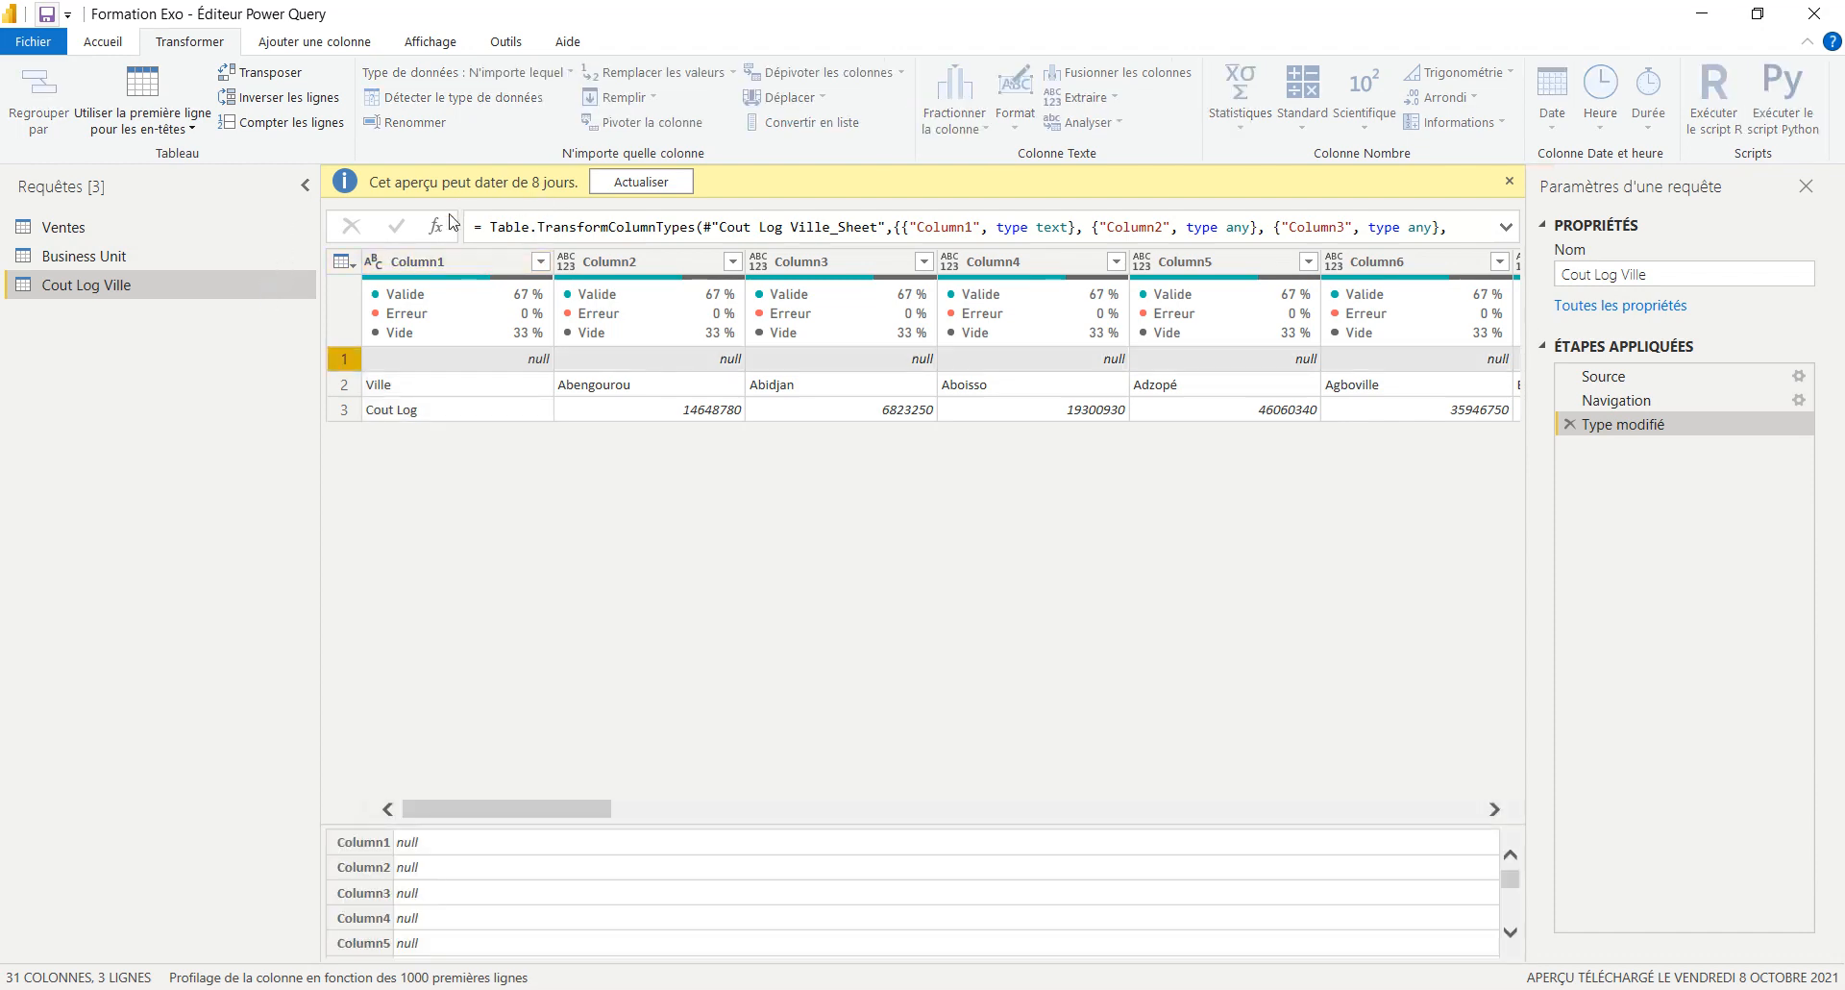
{"action": "key", "text": "Down"}
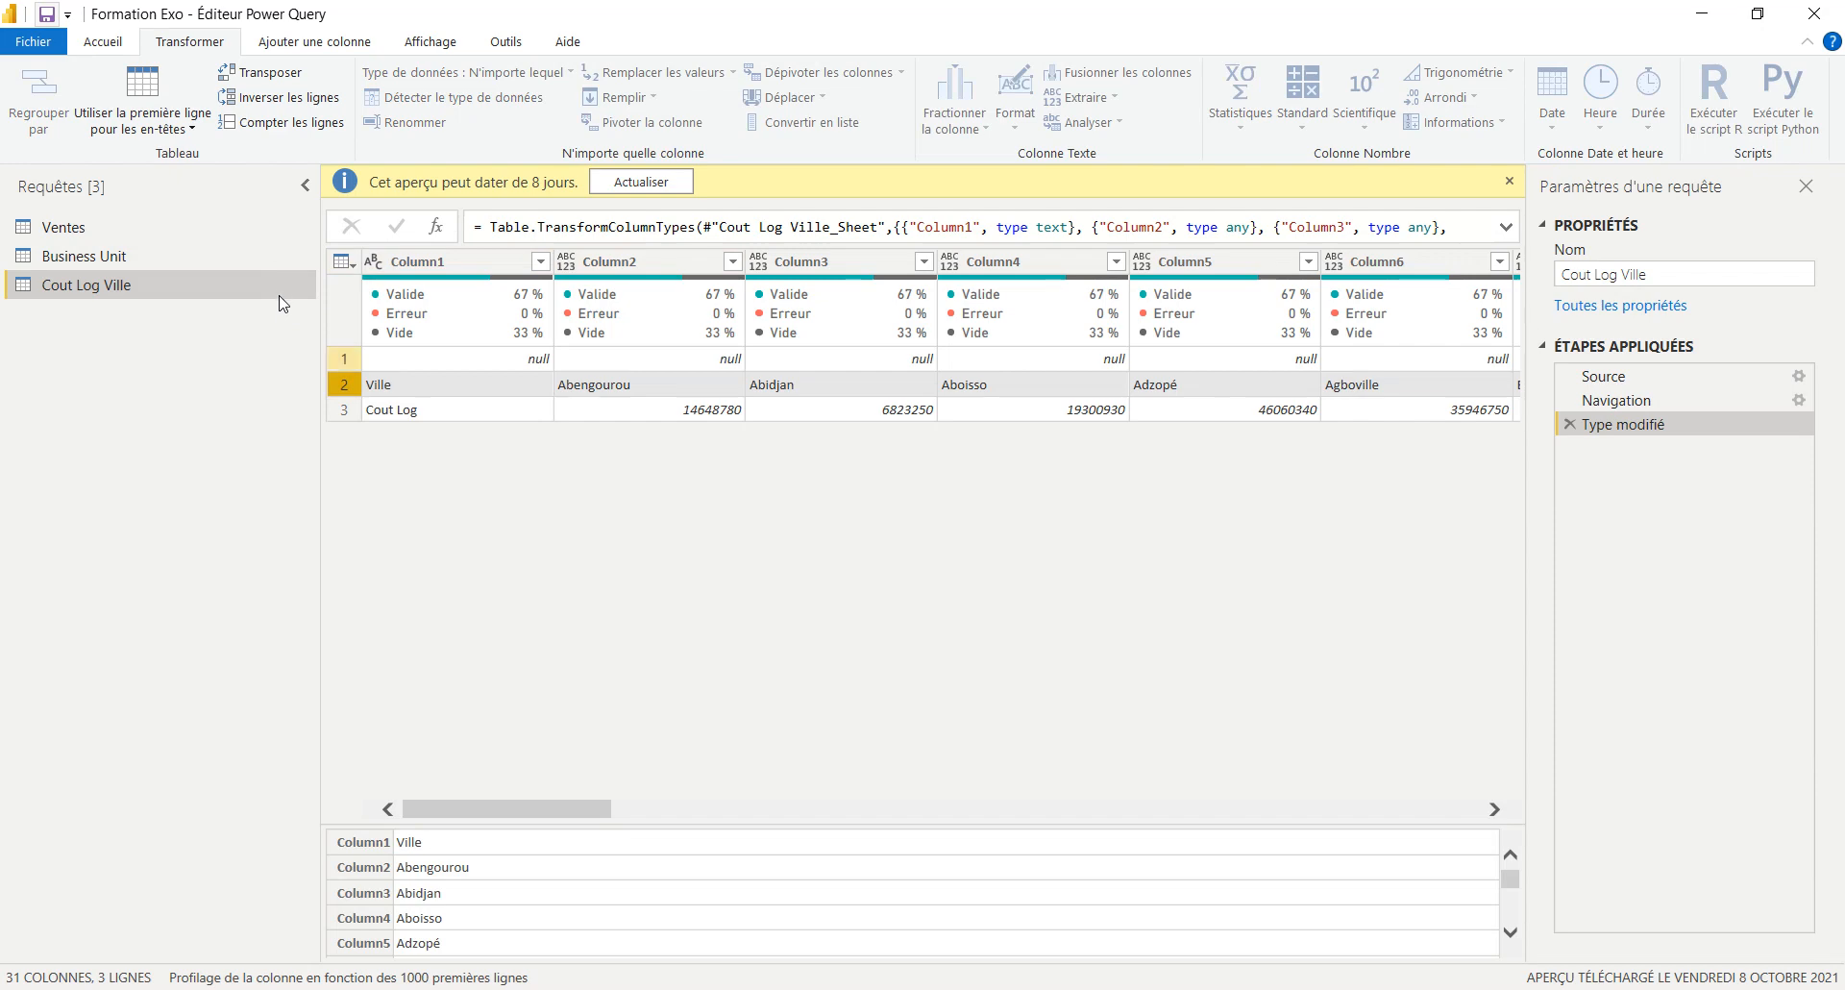
{"action": "left_click", "coordinate": [147, 122]}
{"action": "left_click", "coordinate": [154, 152]}
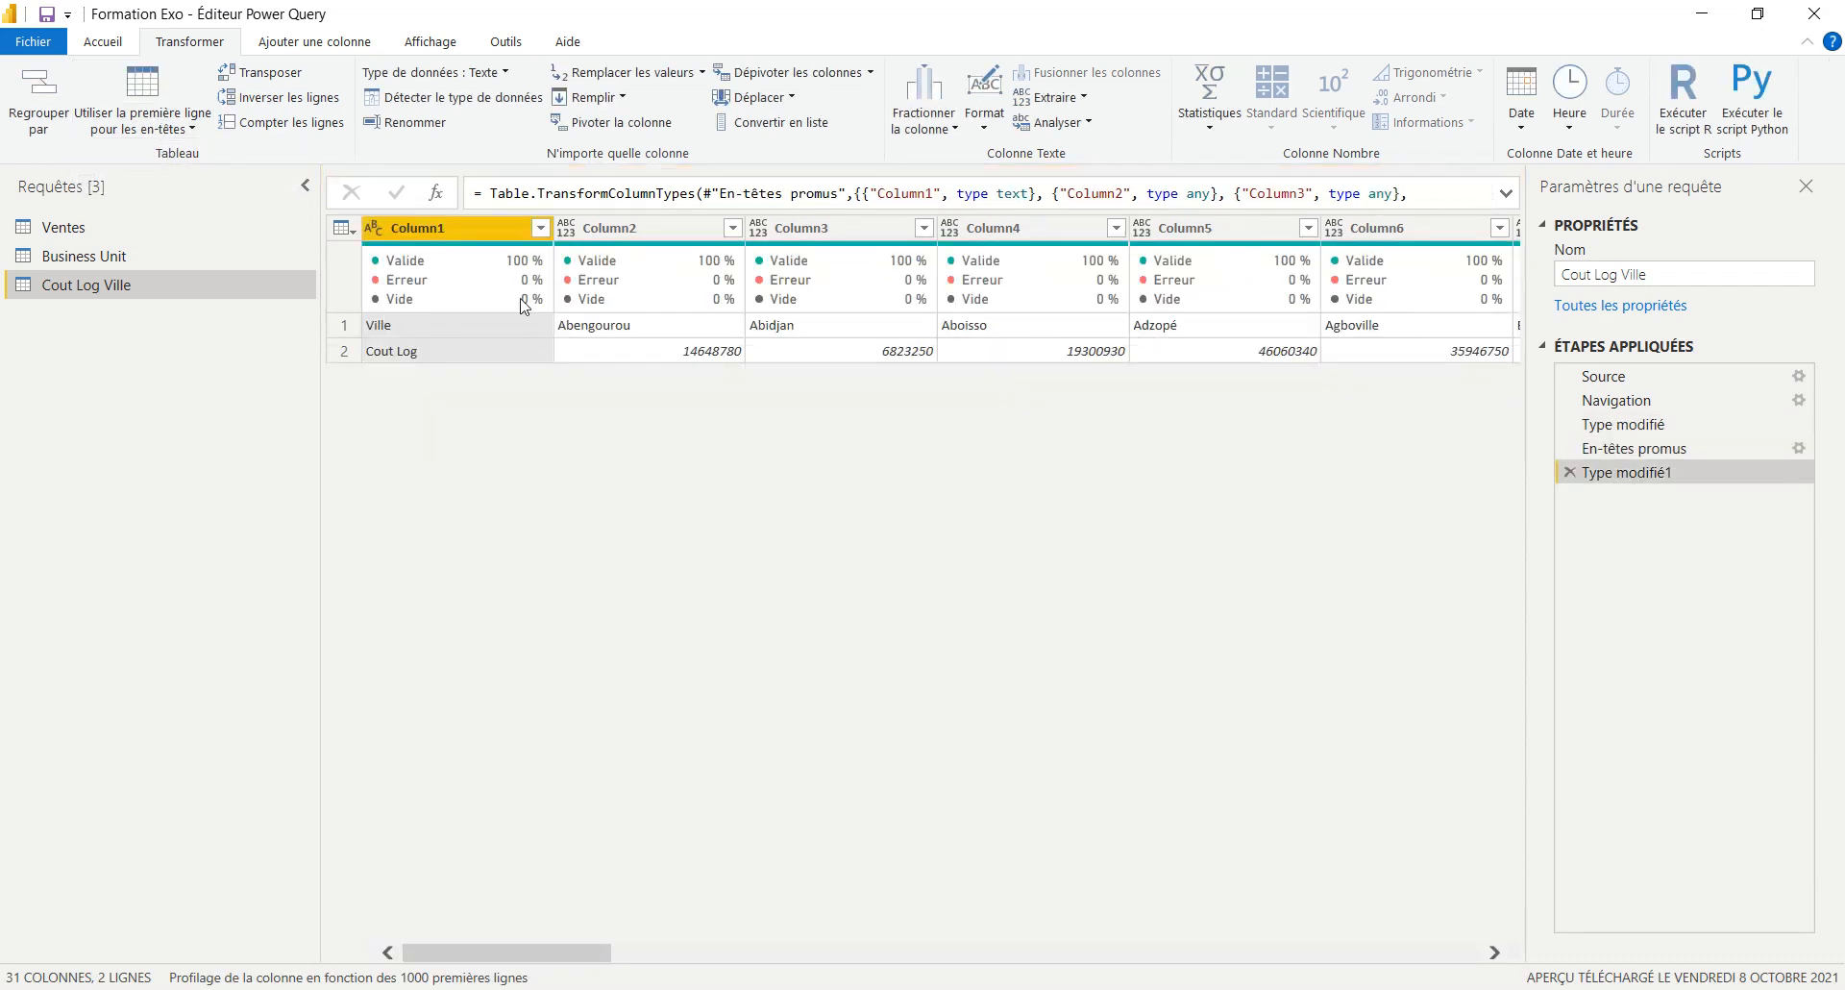
{"action": "left_click", "coordinate": [123, 116]}
{"action": "left_click", "coordinate": [154, 151]}
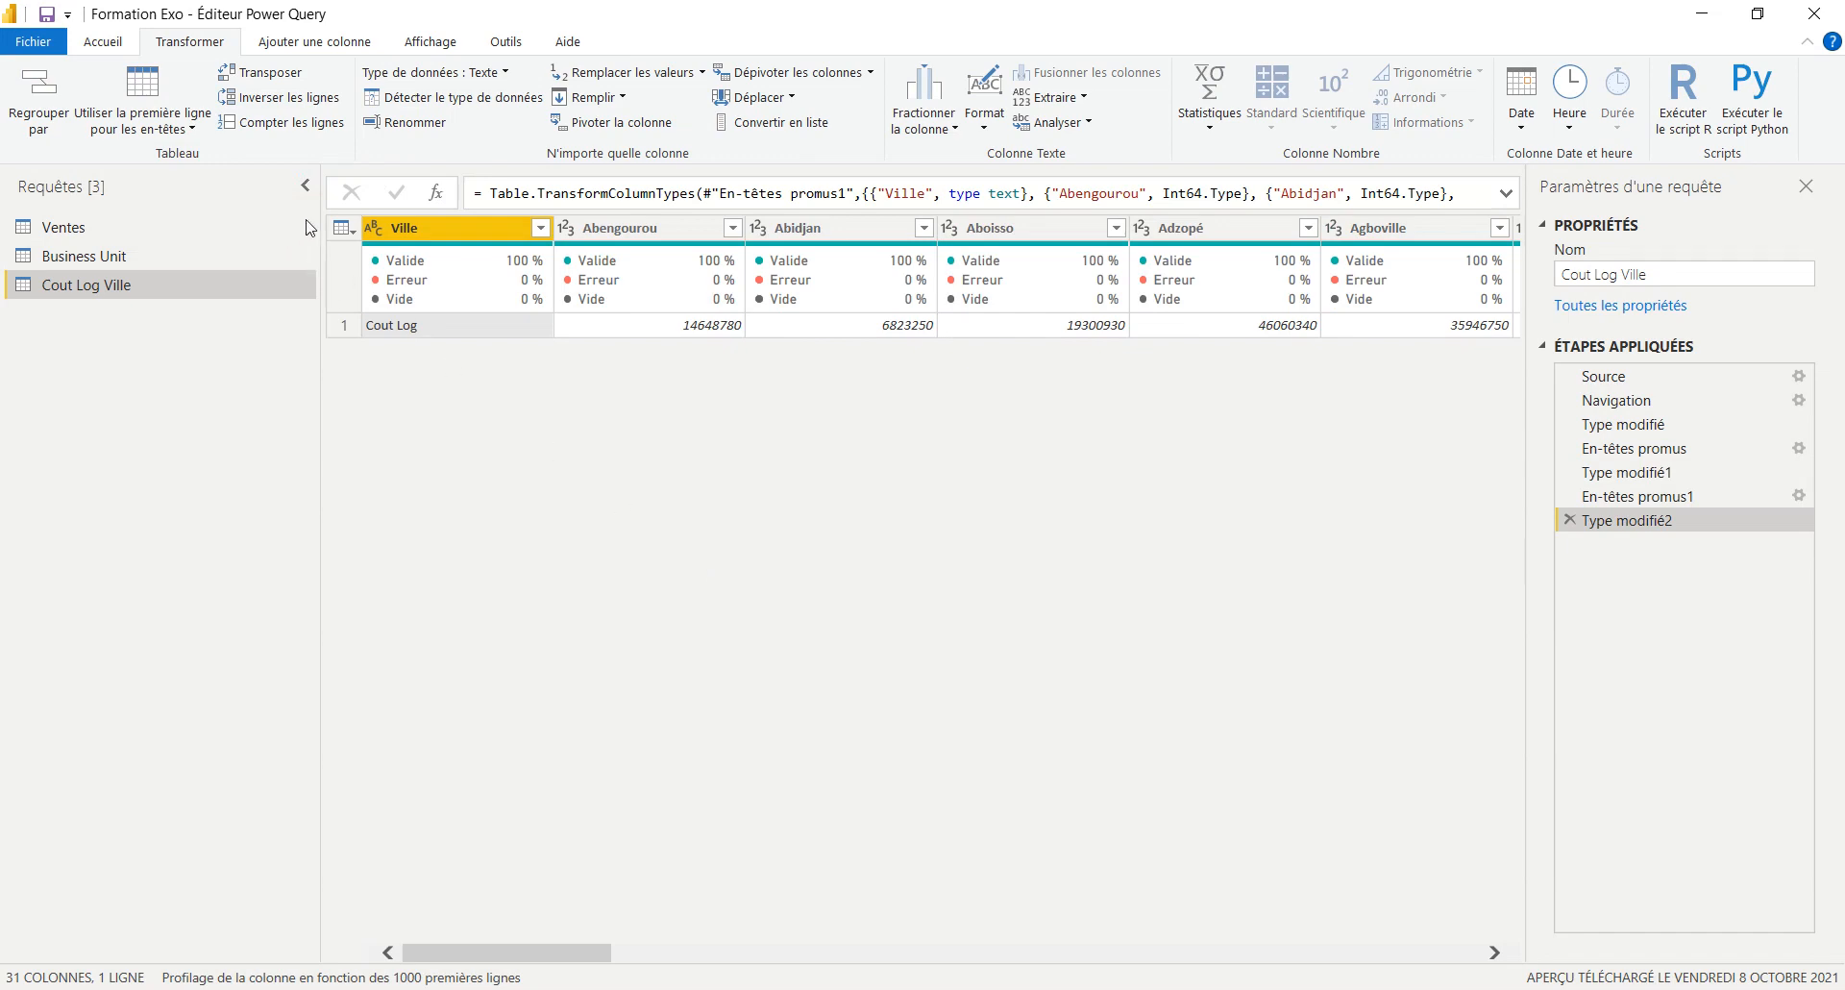
- Review the applied steps of Cout Log Ville, going back to Type modifié and forward again to En-têtes promus1
{"action": "left_click", "coordinate": [1686, 472]}
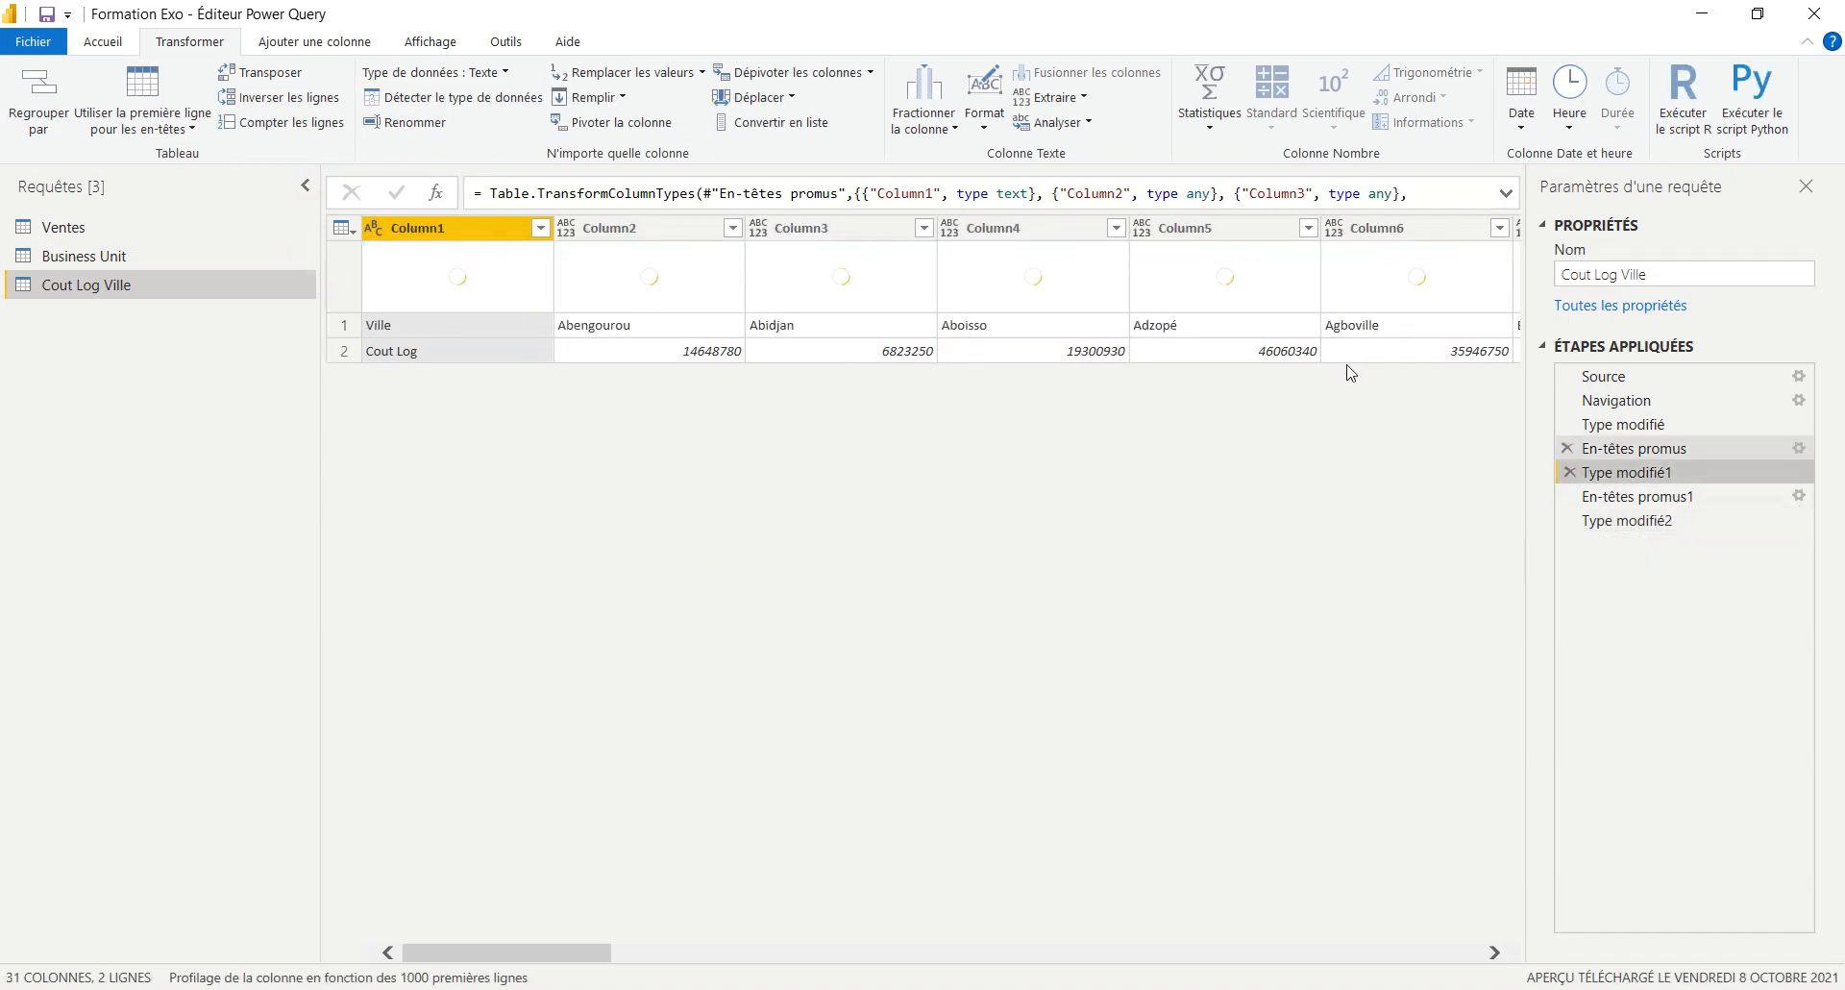
{"action": "left_click", "coordinate": [1687, 450]}
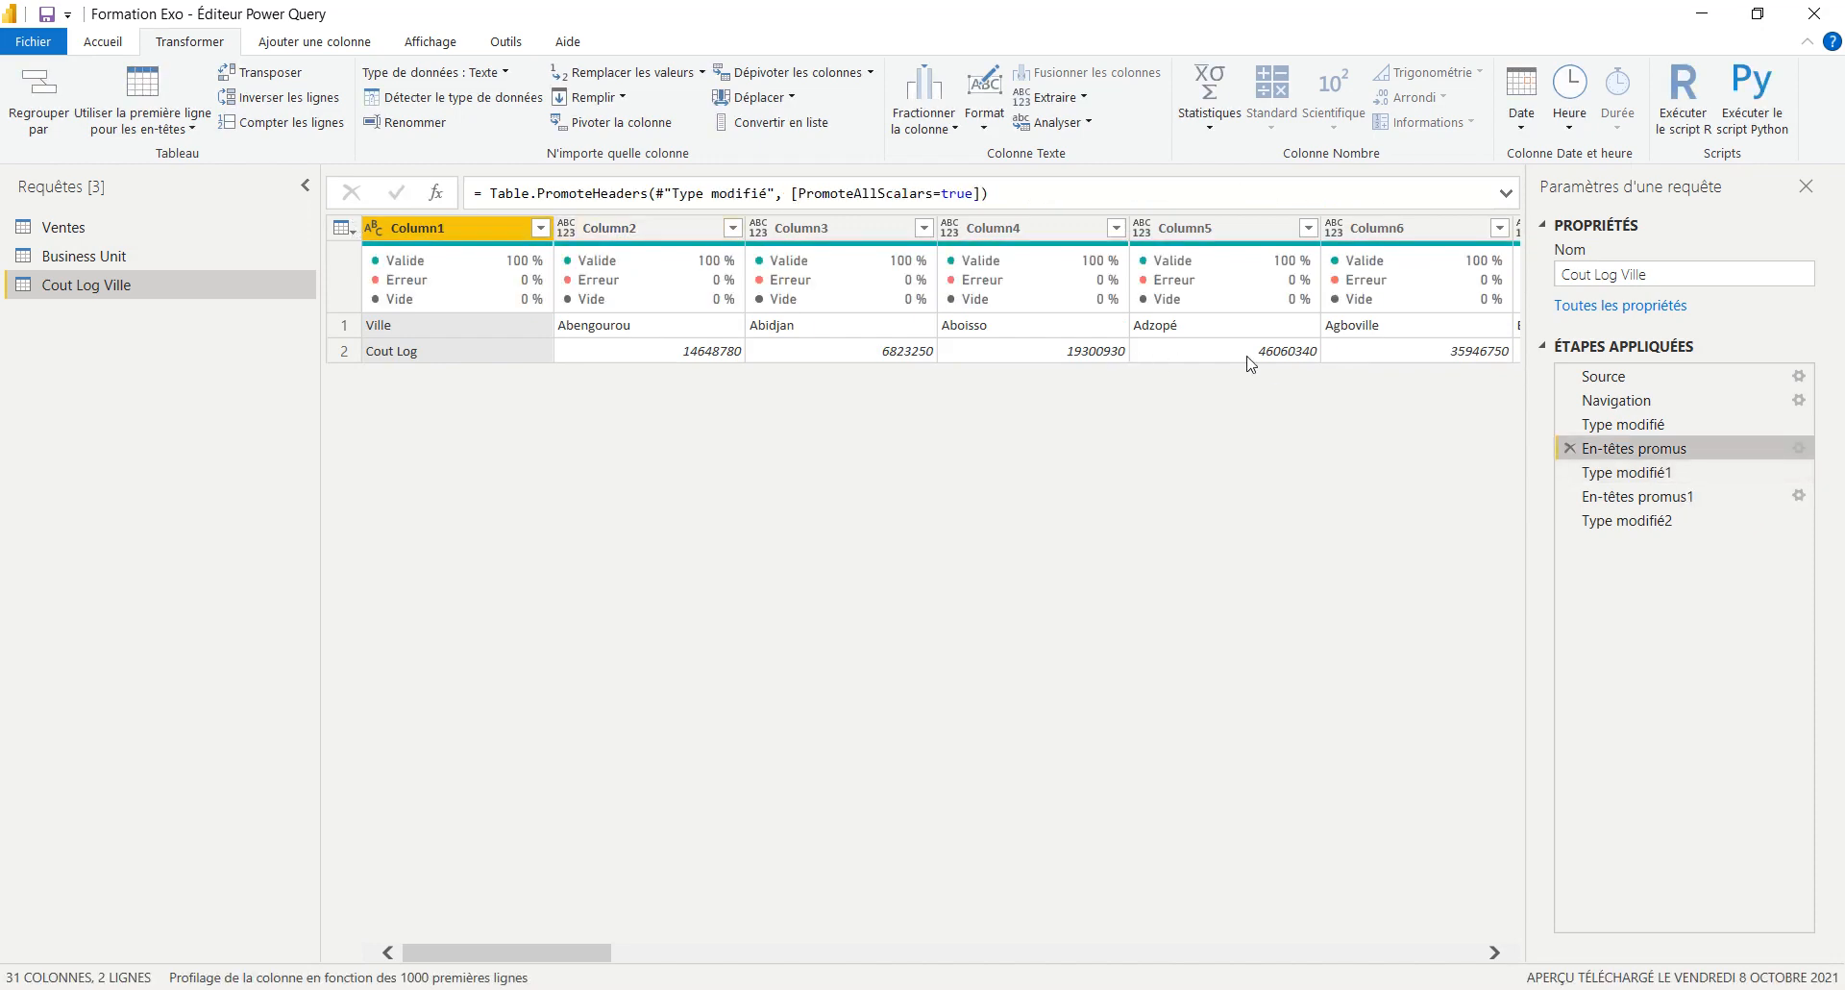
{"action": "left_click", "coordinate": [1624, 425]}
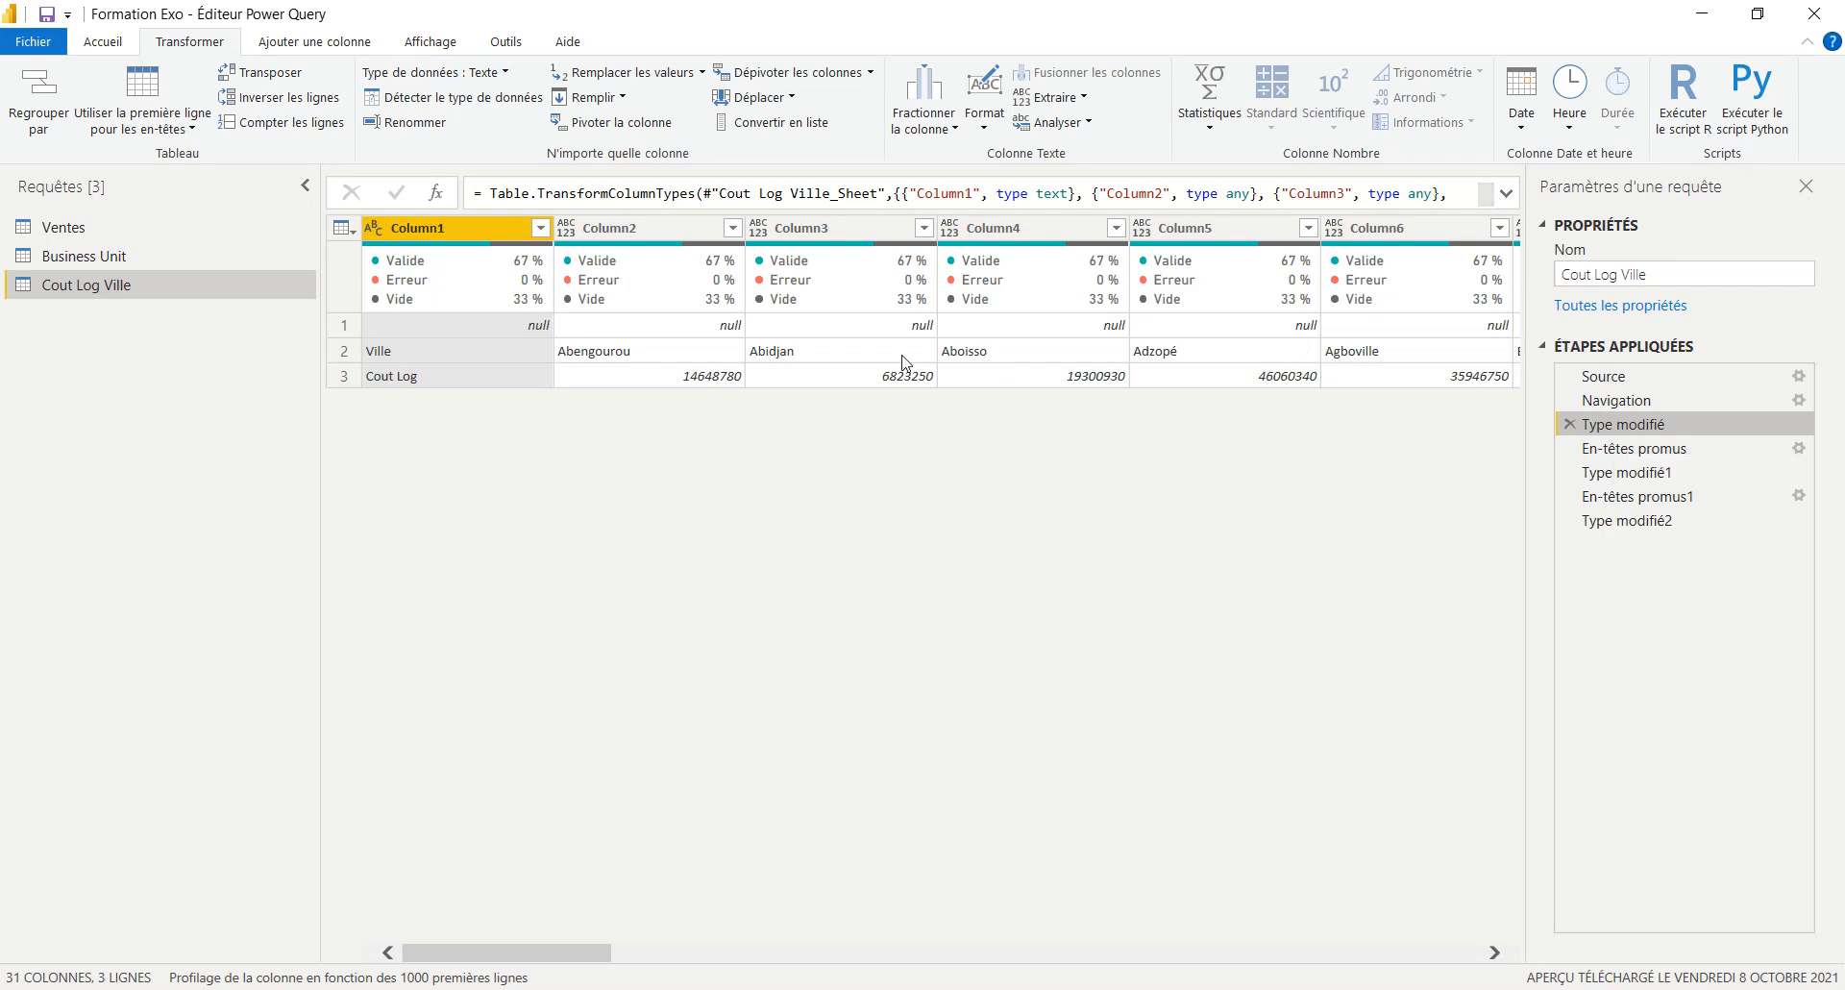
{"action": "left_click", "coordinate": [127, 109]}
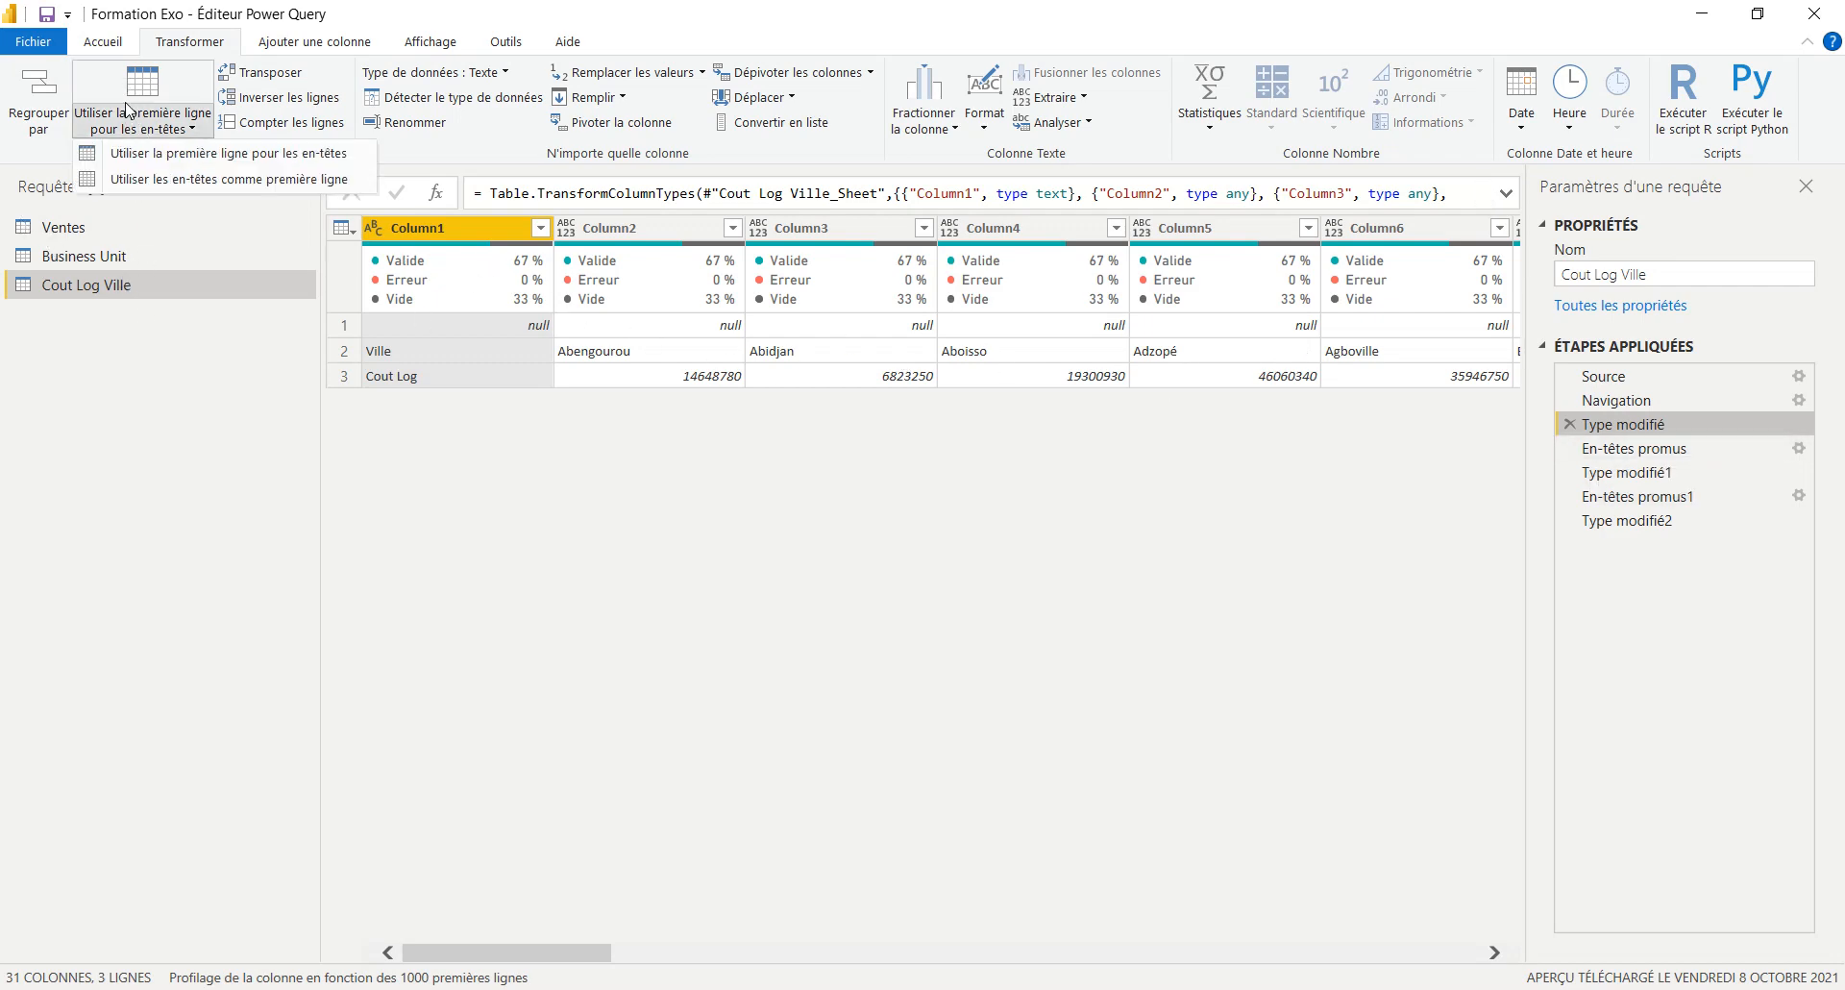
{"action": "left_click", "coordinate": [1359, 362]}
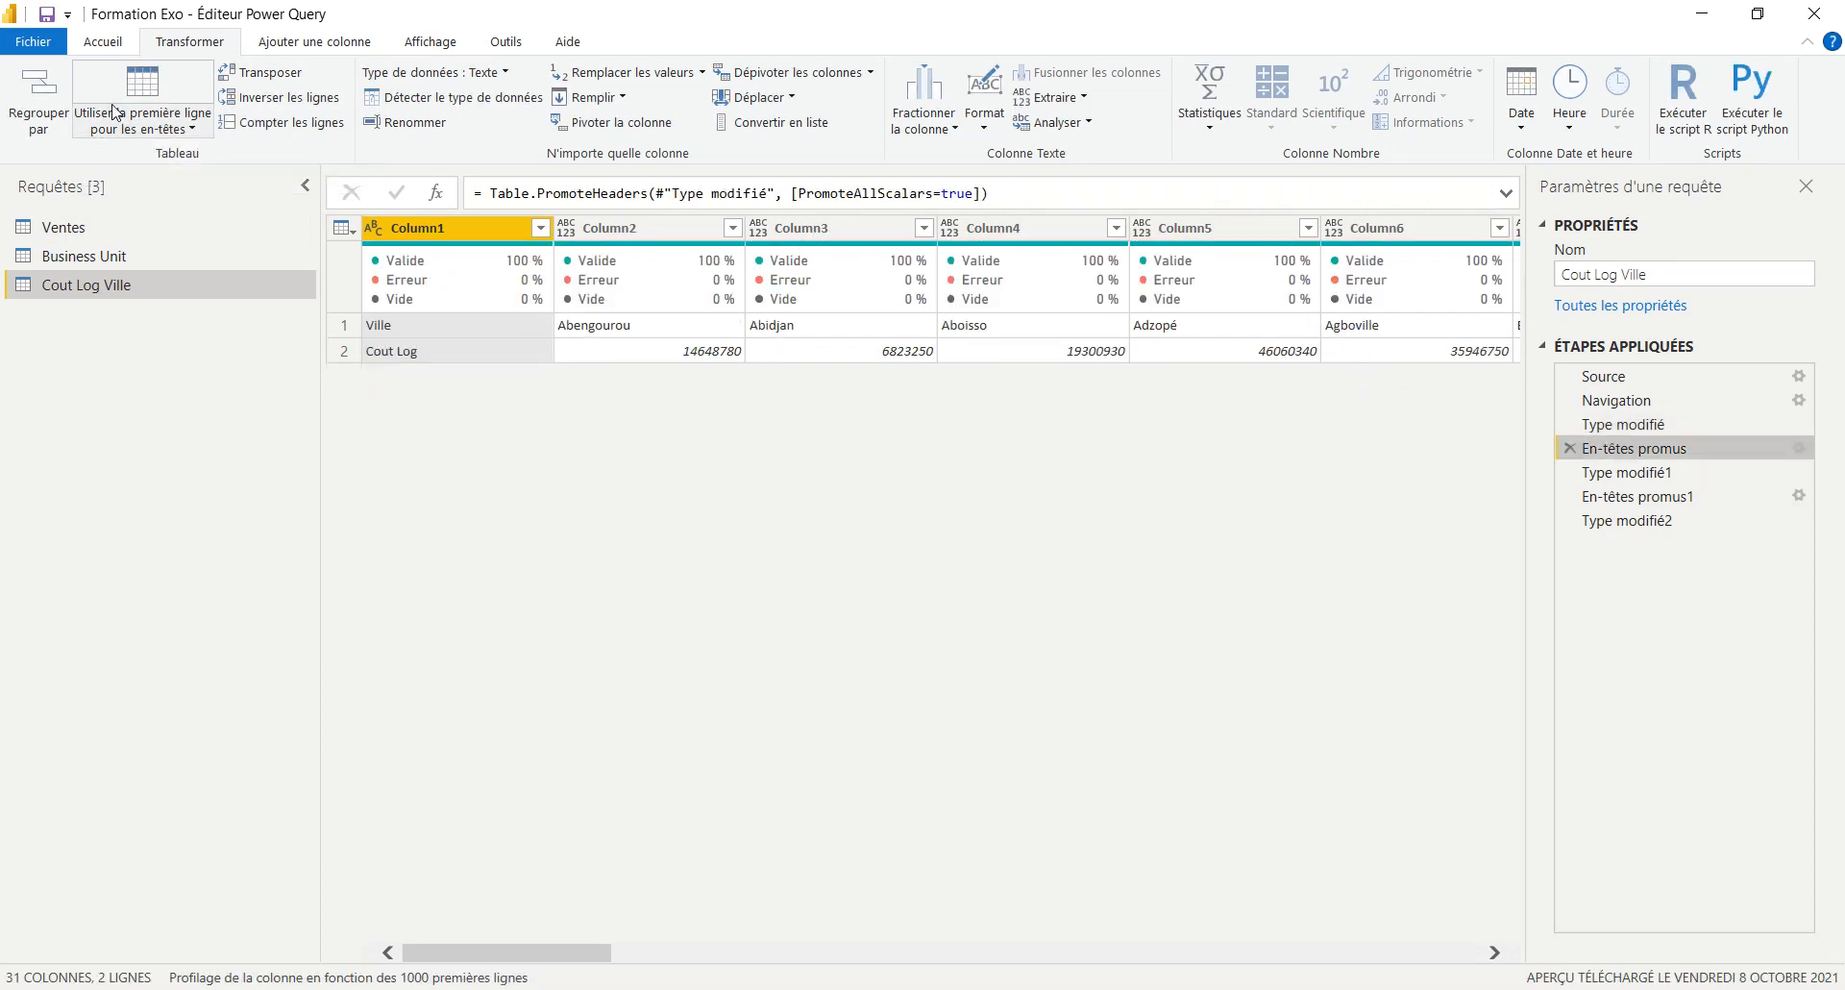
{"action": "key", "text": "Down"}
{"action": "key", "text": "Down"}
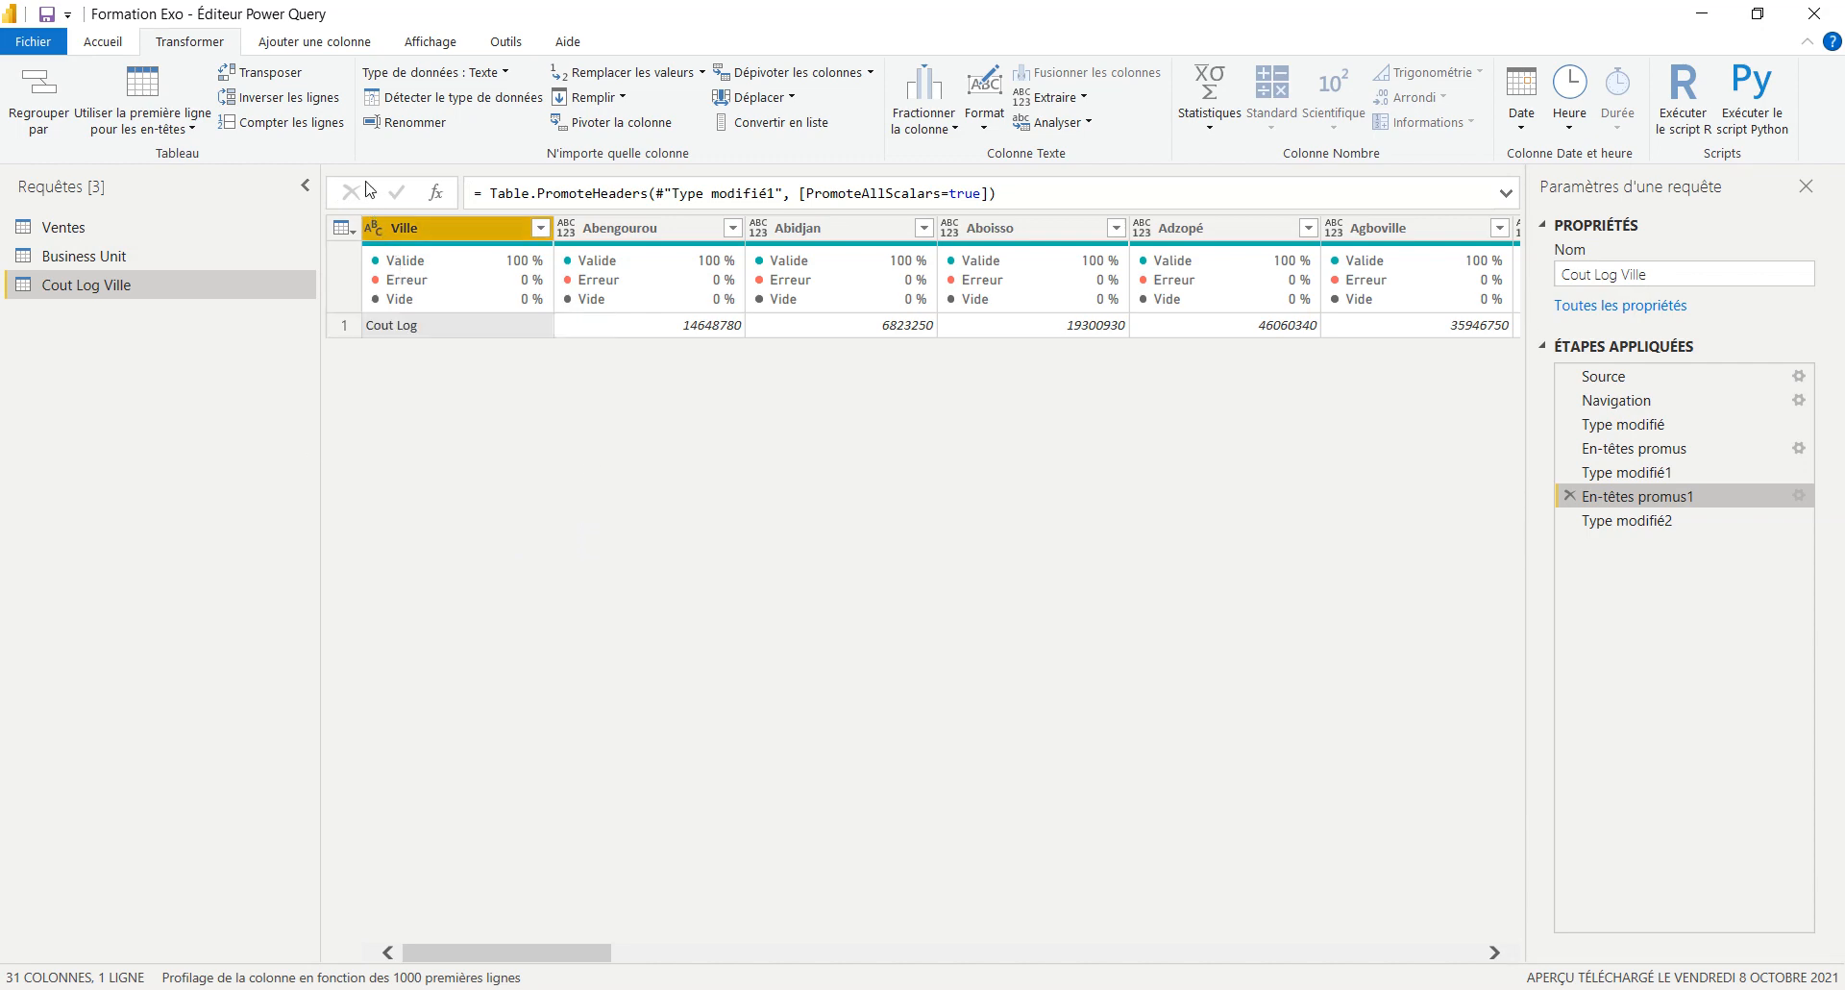
- Review the unpivot and replacement commands available for the Ville column, without applying any
{"action": "right_click", "coordinate": [458, 227]}
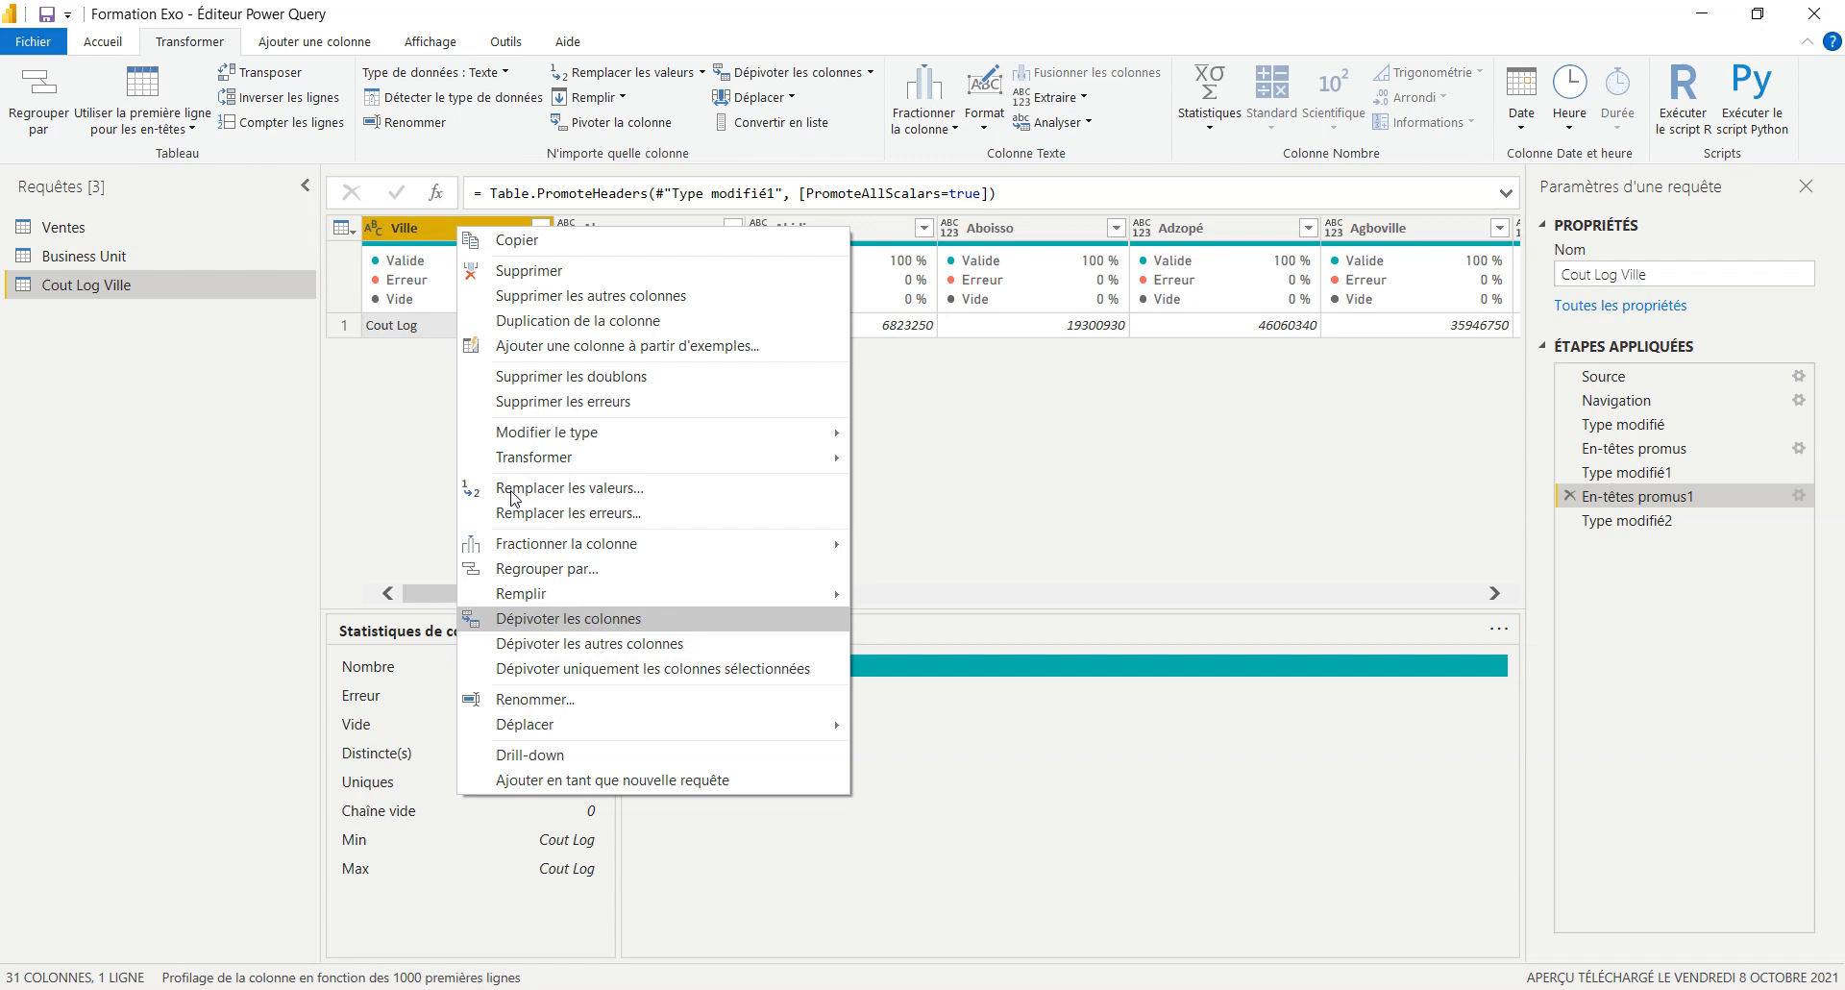
{"action": "key", "text": "Down"}
{"action": "key", "text": "Down"}
{"action": "key", "text": "Up"}
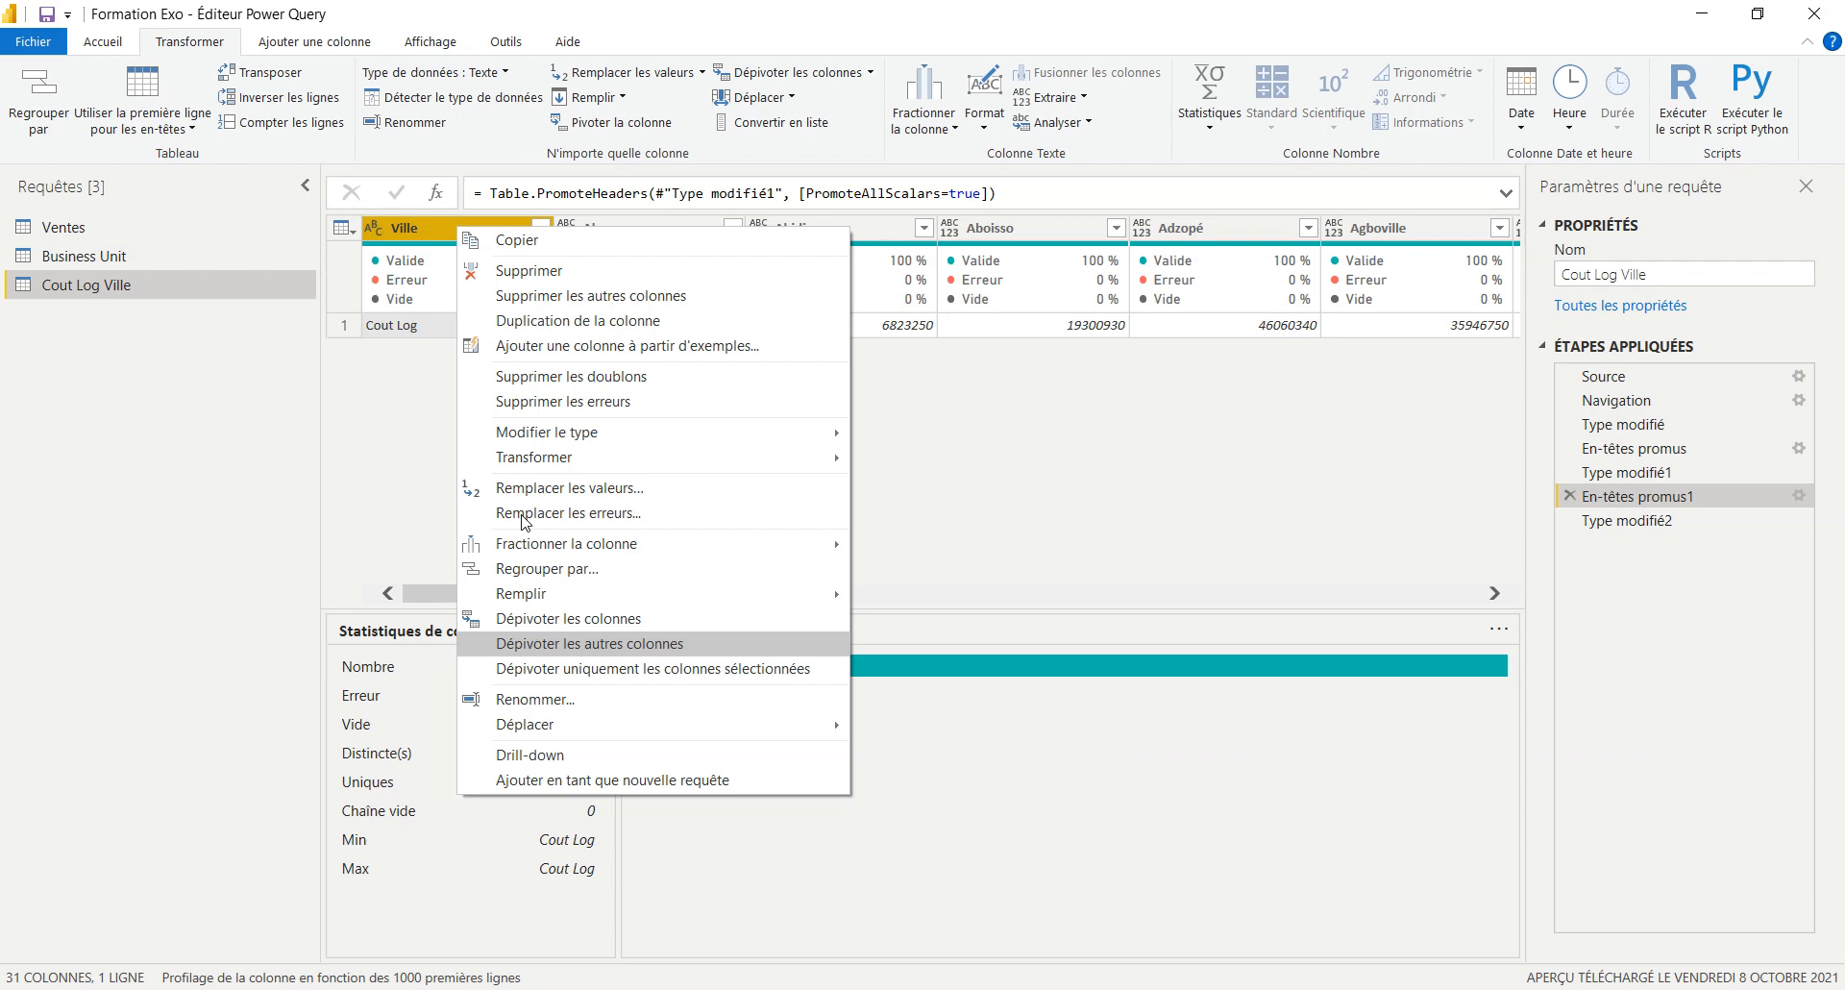
{"action": "key", "text": "Down"}
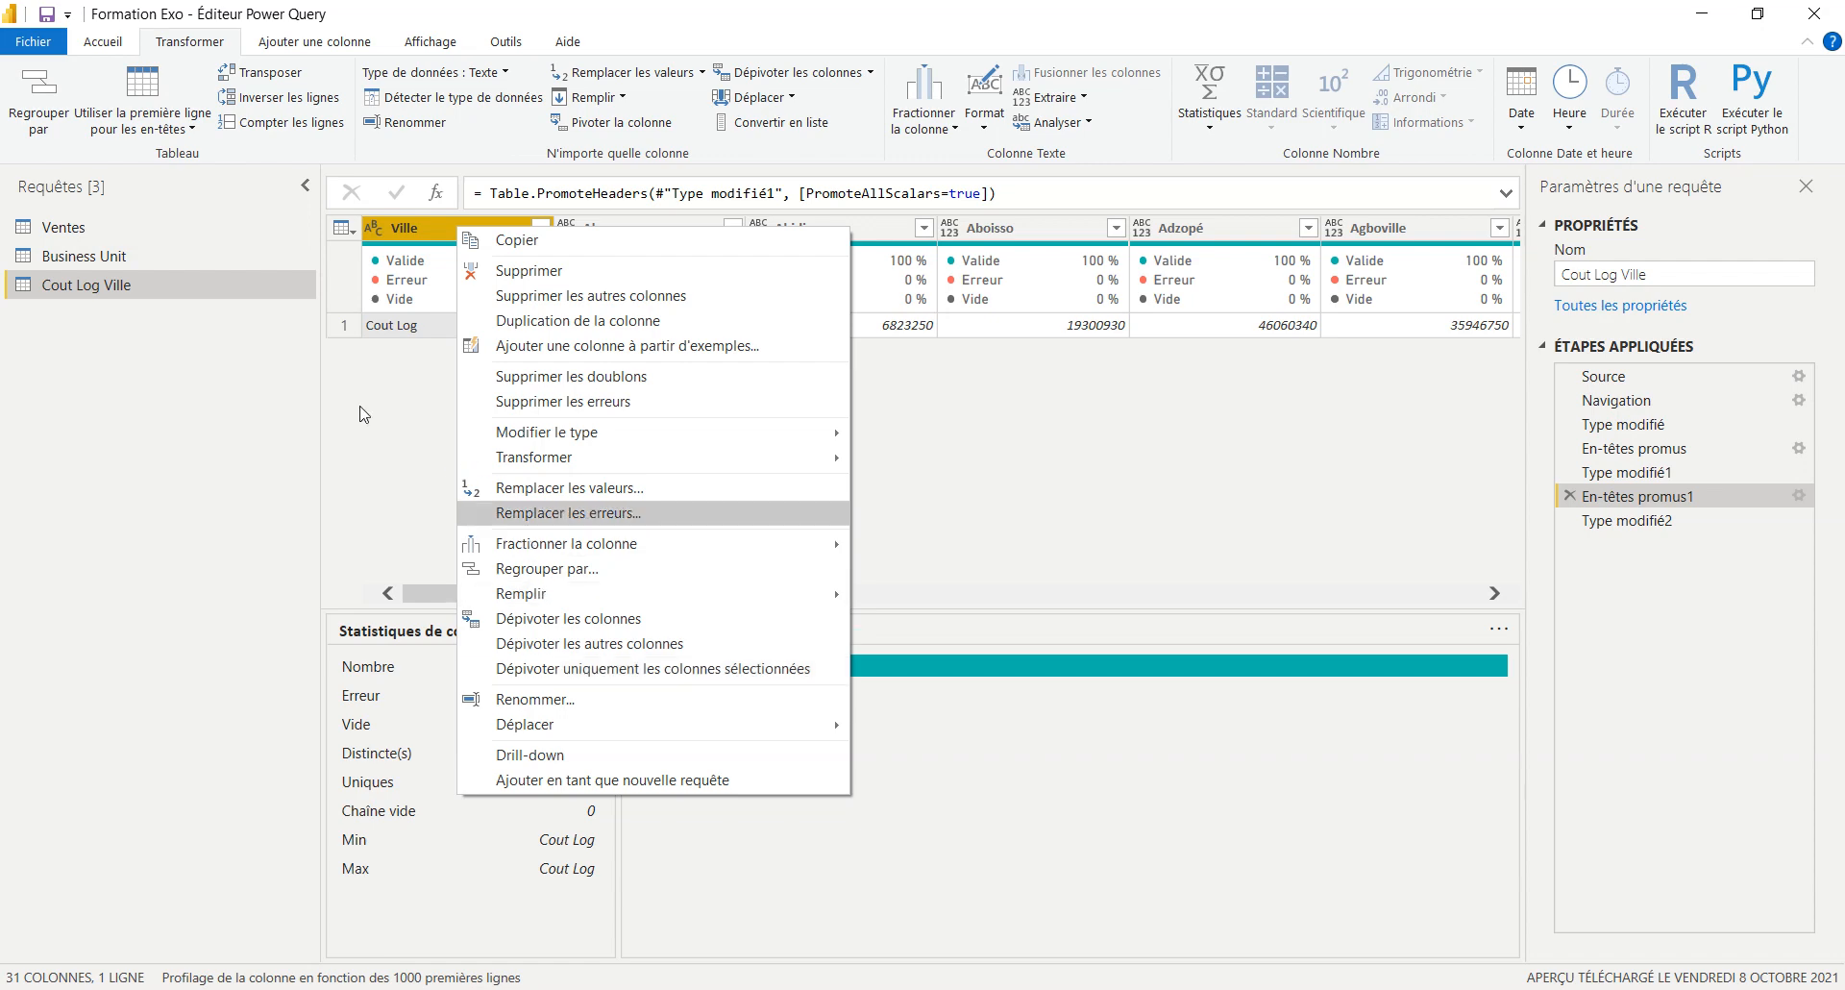
{"action": "left_click", "coordinate": [346, 371]}
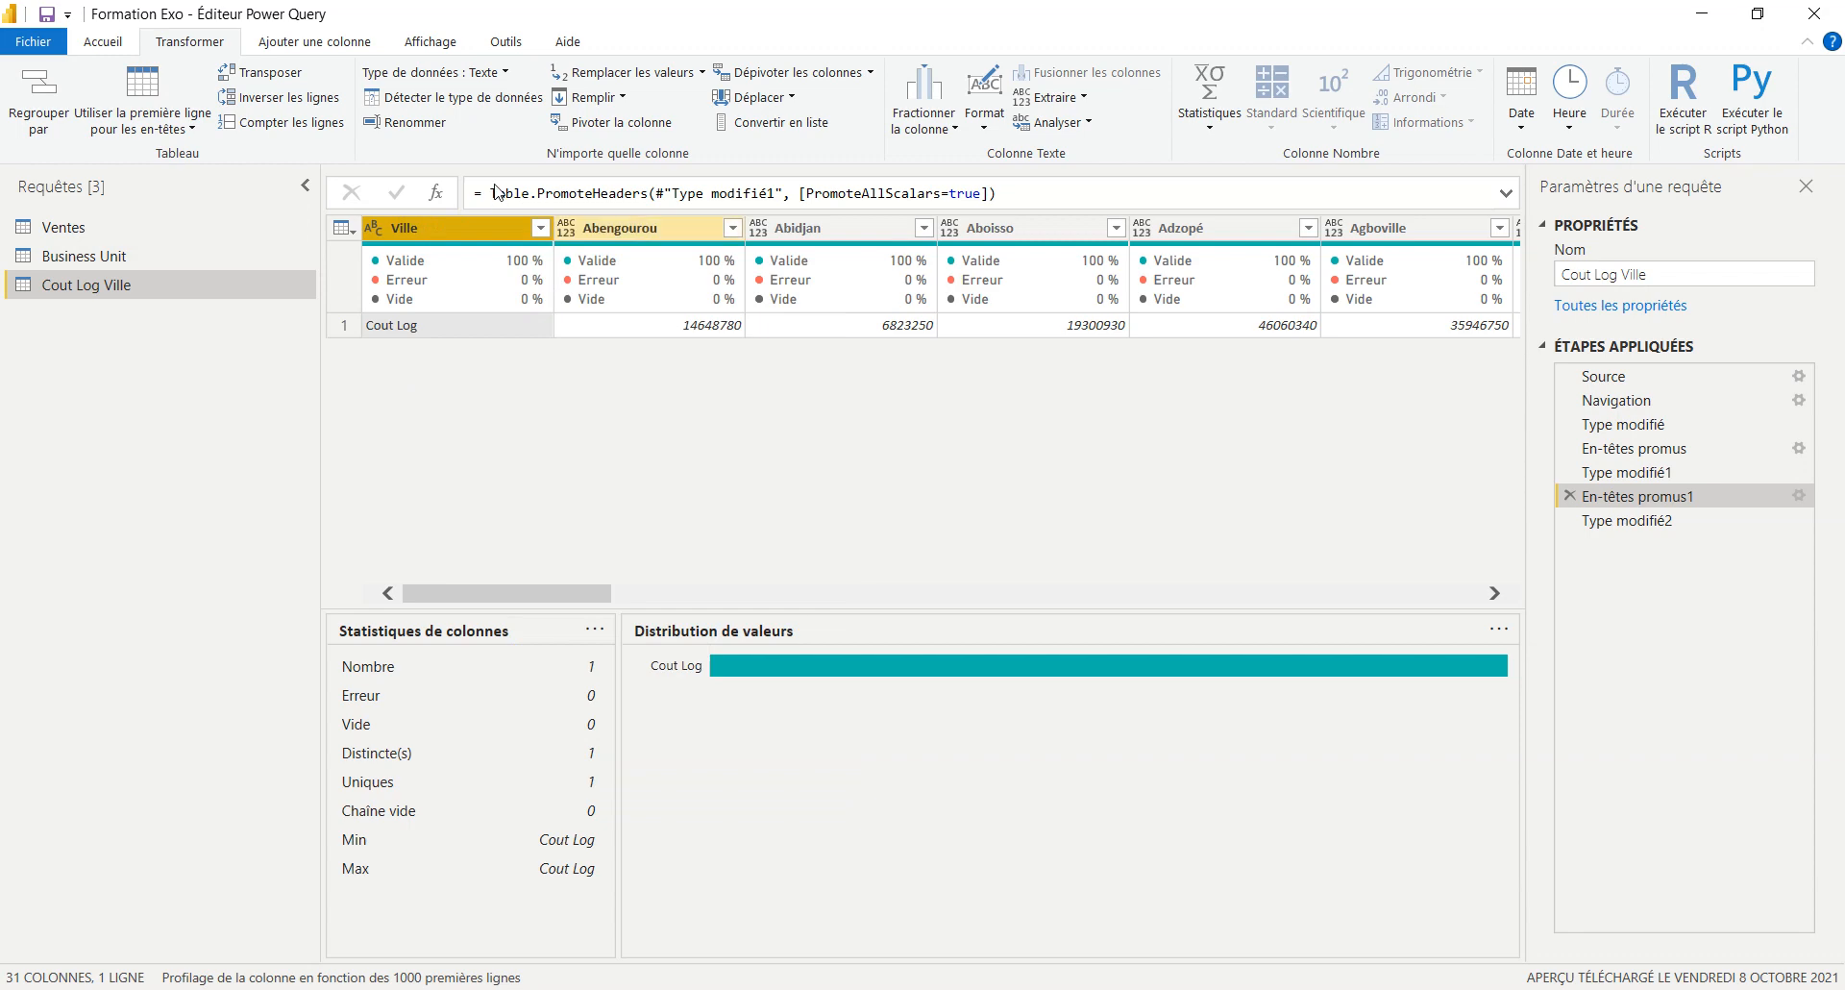
- Select all columns of the Cout Log Ville query, starting from Ville
{"action": "left_click", "coordinate": [613, 228], "text": "ctrl"}
{"action": "left_click", "coordinate": [799, 231], "text": "ctrl"}
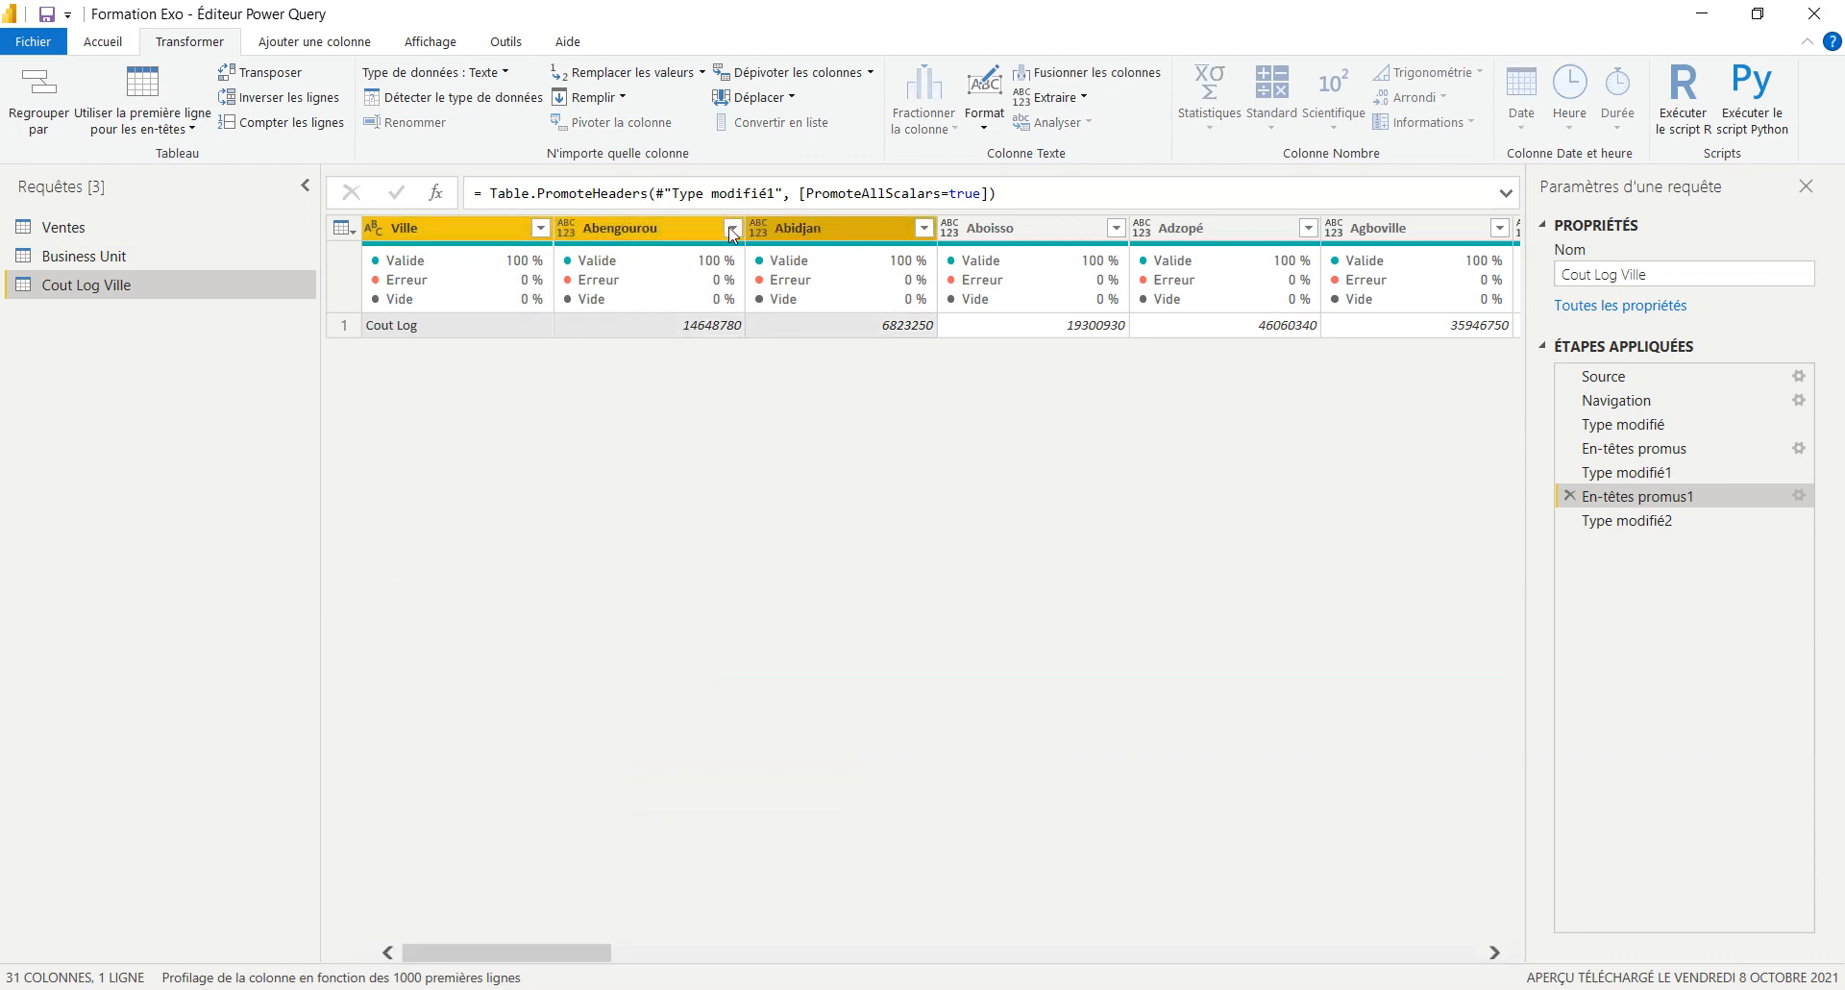
{"action": "double_click", "coordinate": [1018, 230]}
{"action": "left_click", "coordinate": [781, 399]}
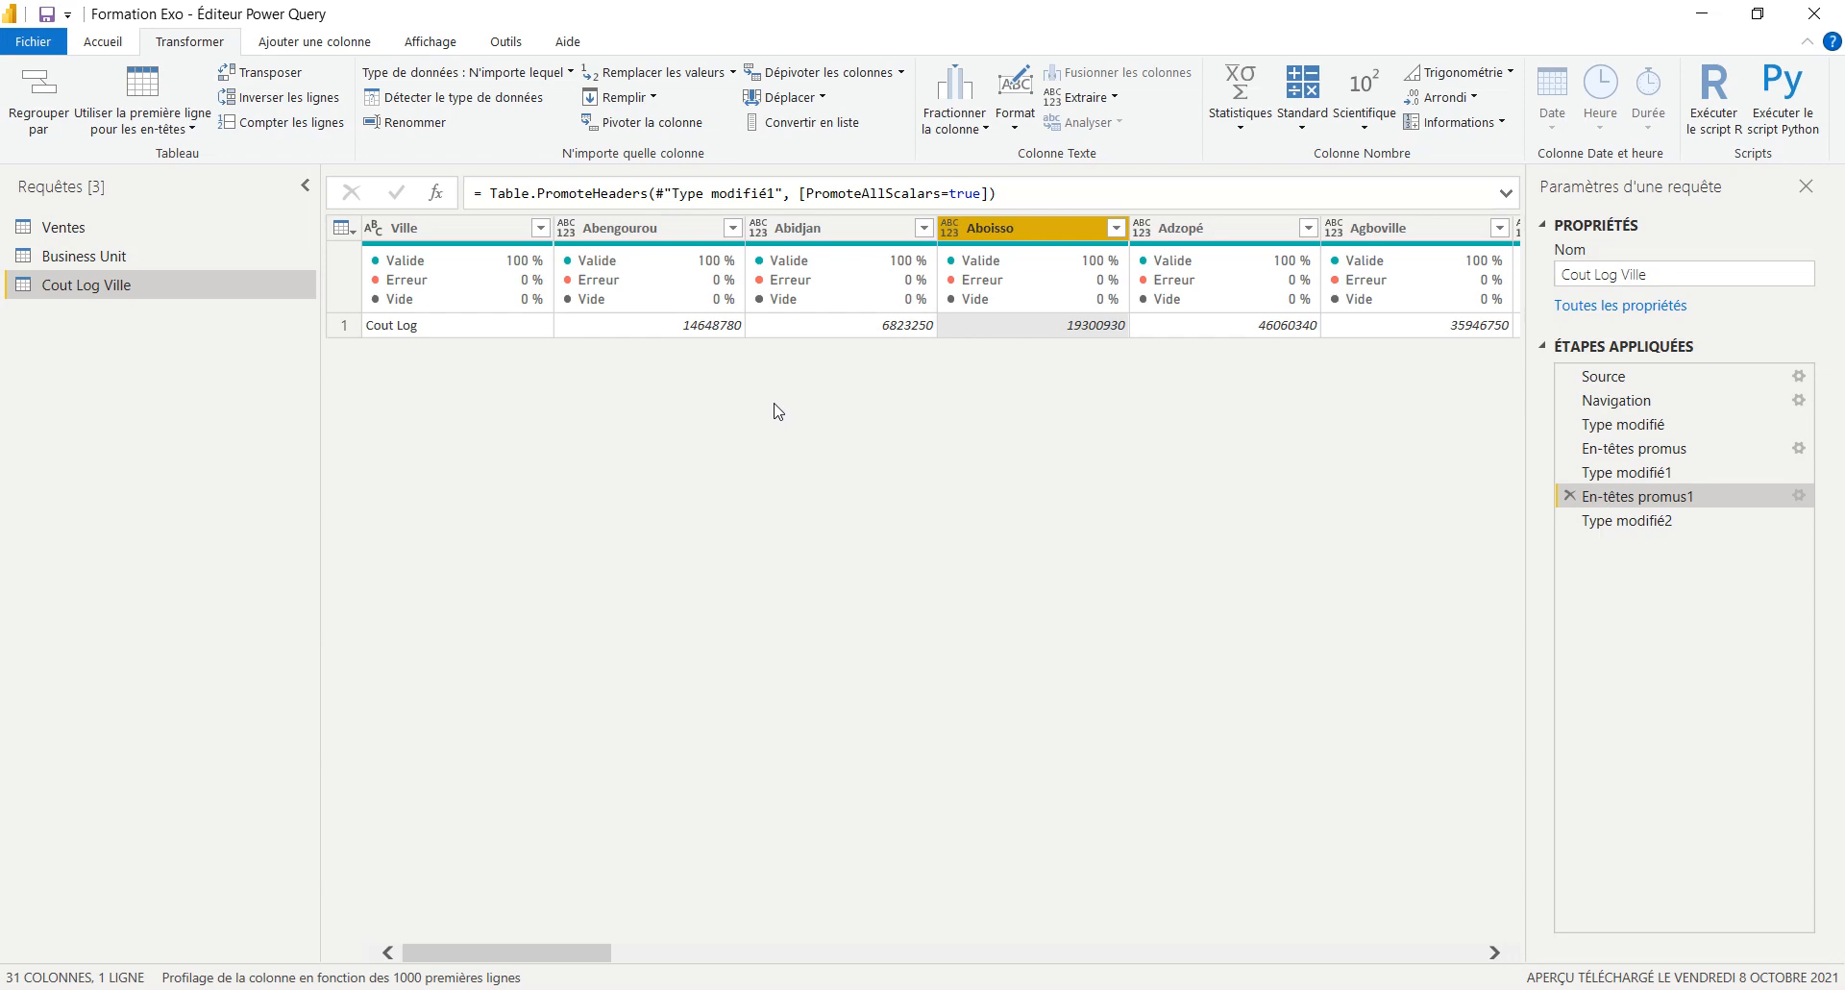
{"action": "double_click", "coordinate": [403, 228]}
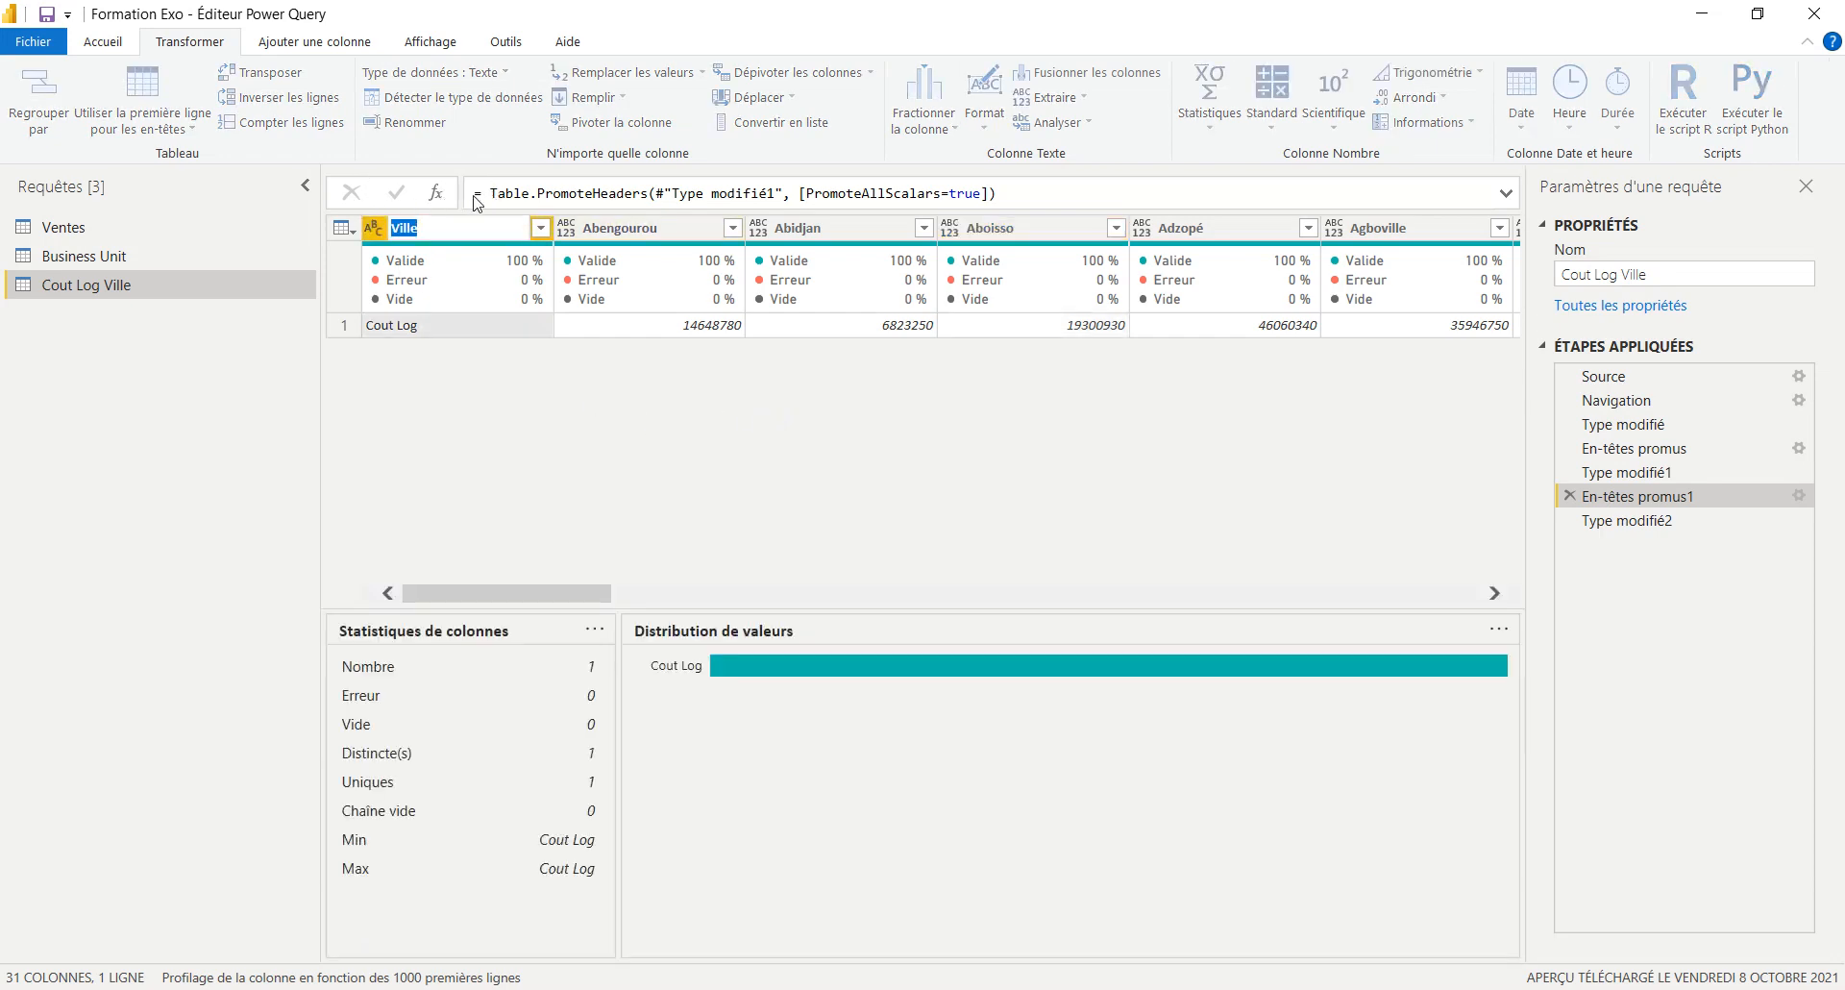
{"action": "left_click", "coordinate": [497, 194]}
{"action": "left_click", "coordinate": [406, 230]}
{"action": "key", "text": "ctrl+a"}
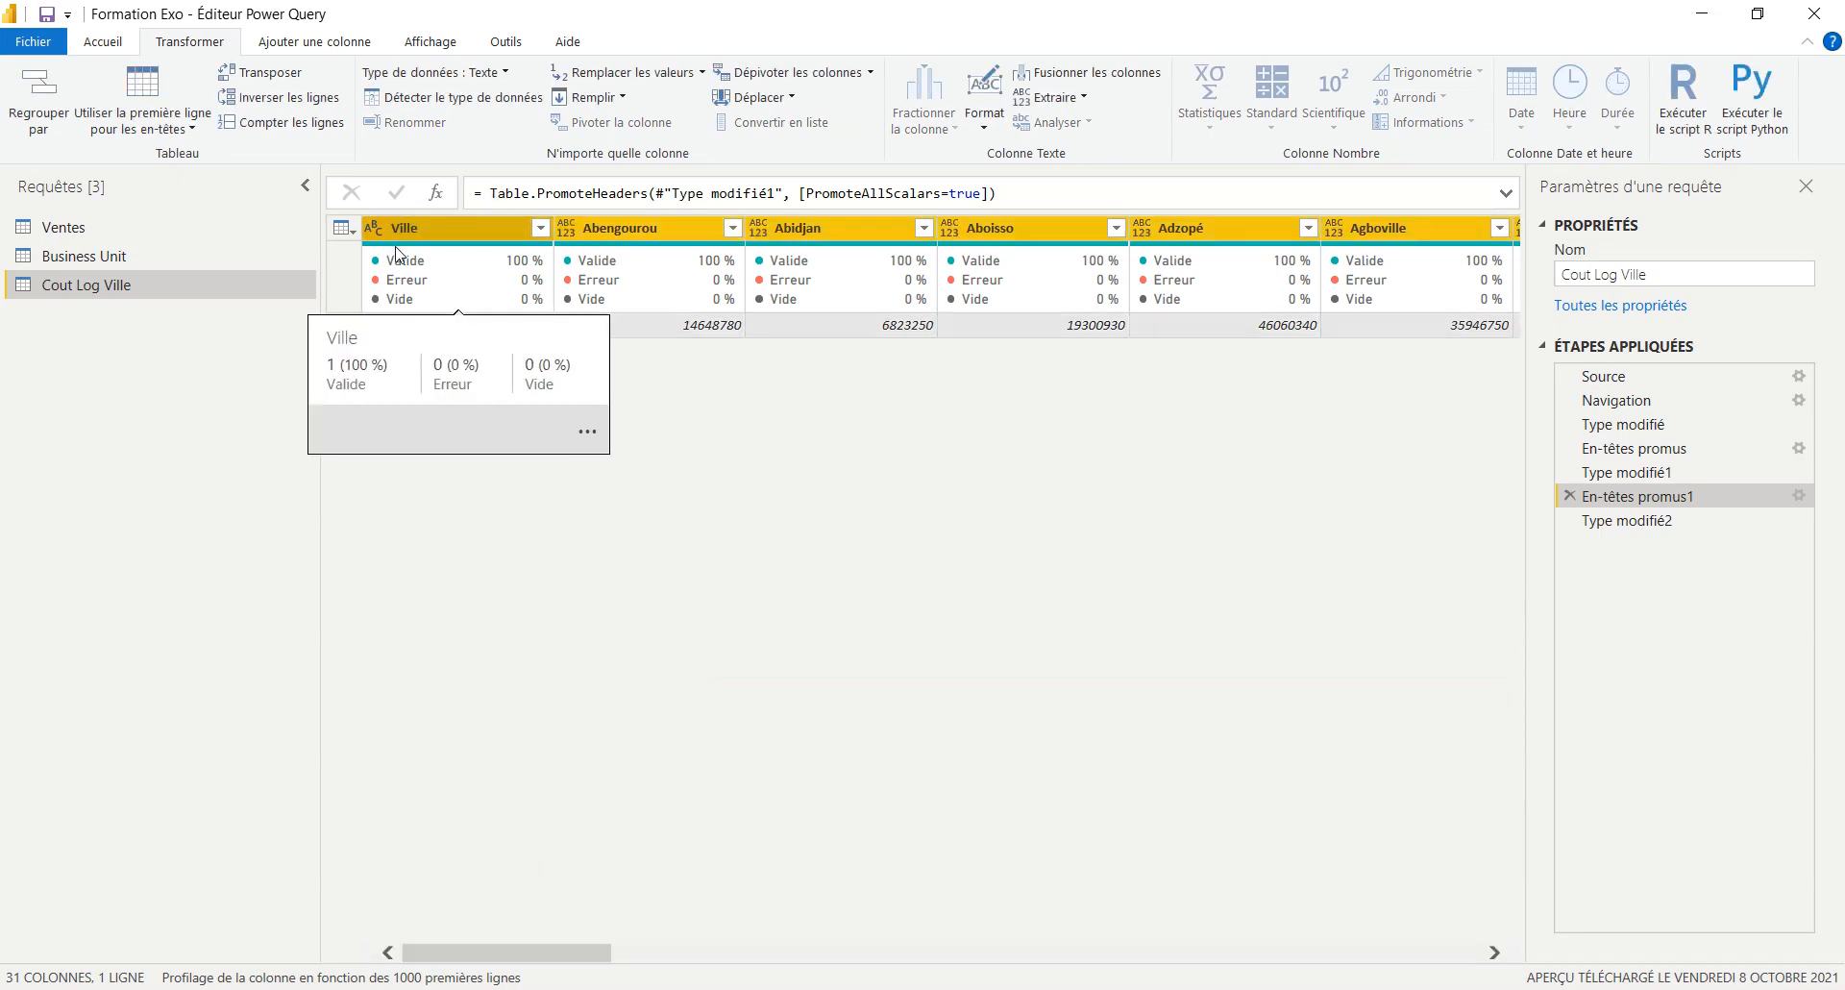
- Examine the unpivot commands offered for all the selected columns without applying any, and return to the Type modifié2 step
{"action": "key", "text": "shift+F10"}
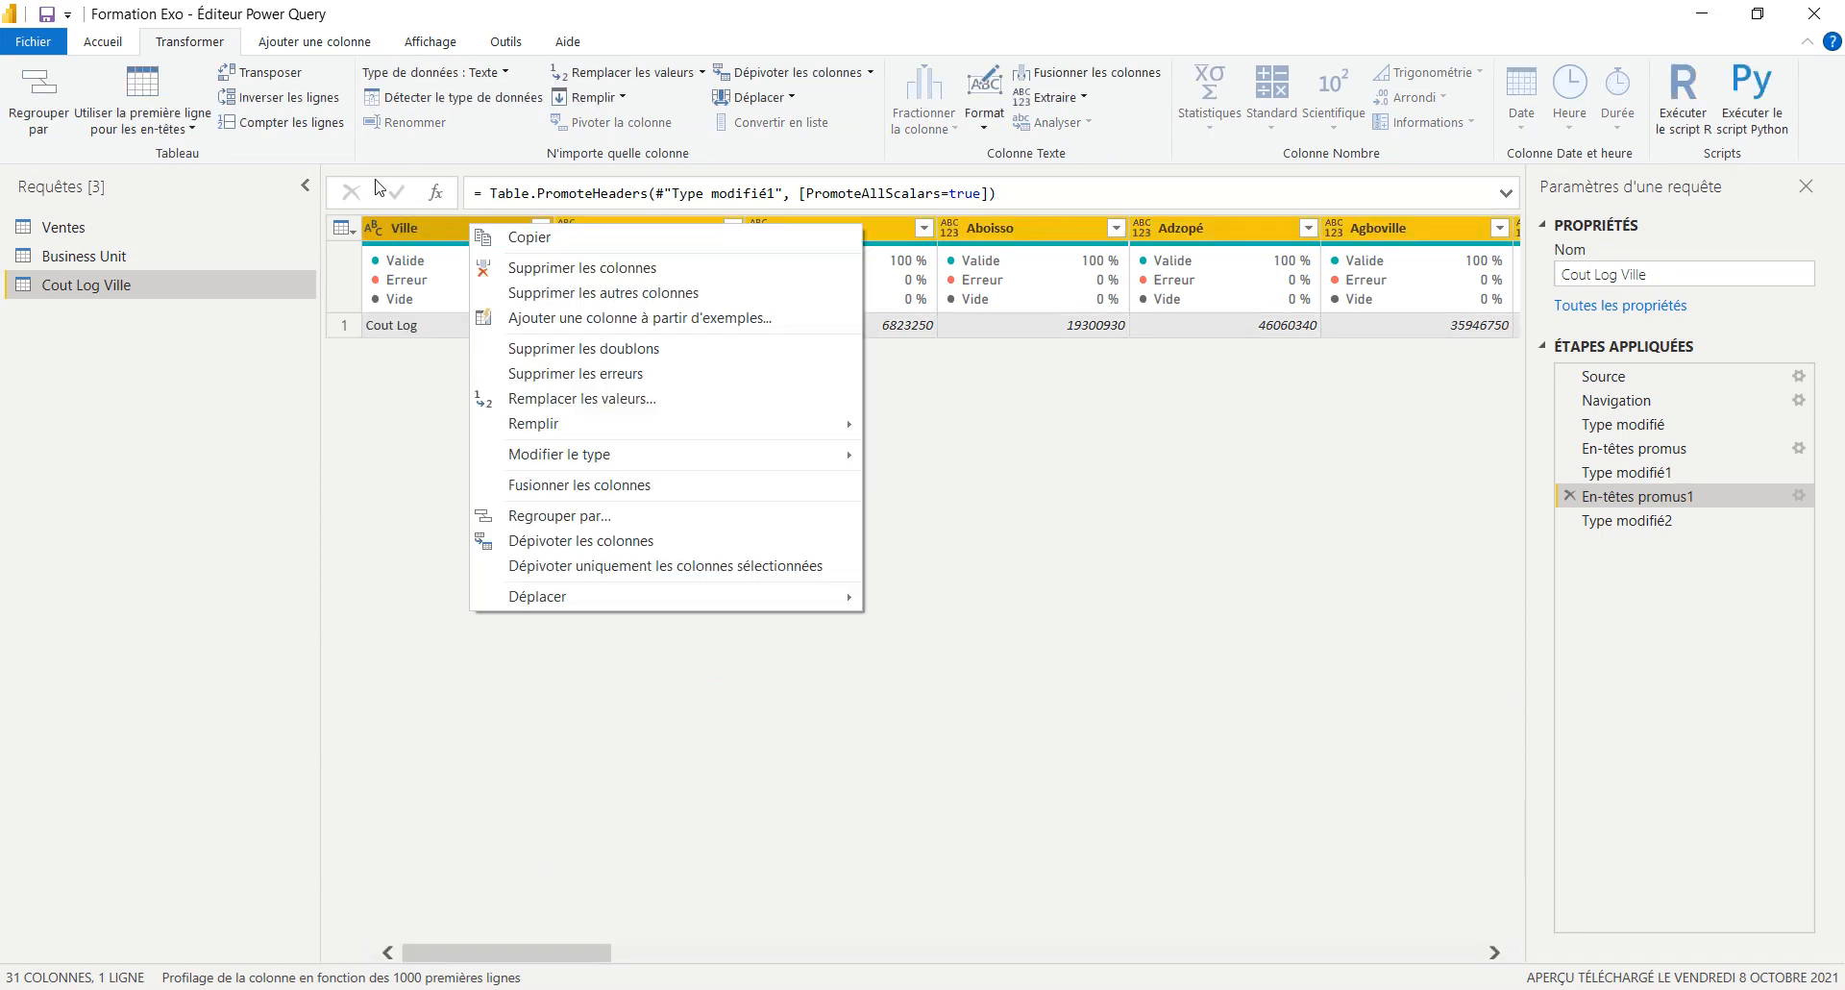
{"action": "key", "text": "Down"}
{"action": "key", "text": "Down"}
{"action": "key", "text": "Down"}
{"action": "key", "text": "Down"}
{"action": "key", "text": "Down"}
{"action": "key", "text": "Down"}
{"action": "key", "text": "Down"}
{"action": "key", "text": "Down"}
{"action": "key", "text": "Down"}
{"action": "key", "text": "Down"}
{"action": "key", "text": "Down"}
{"action": "key", "text": "Down"}
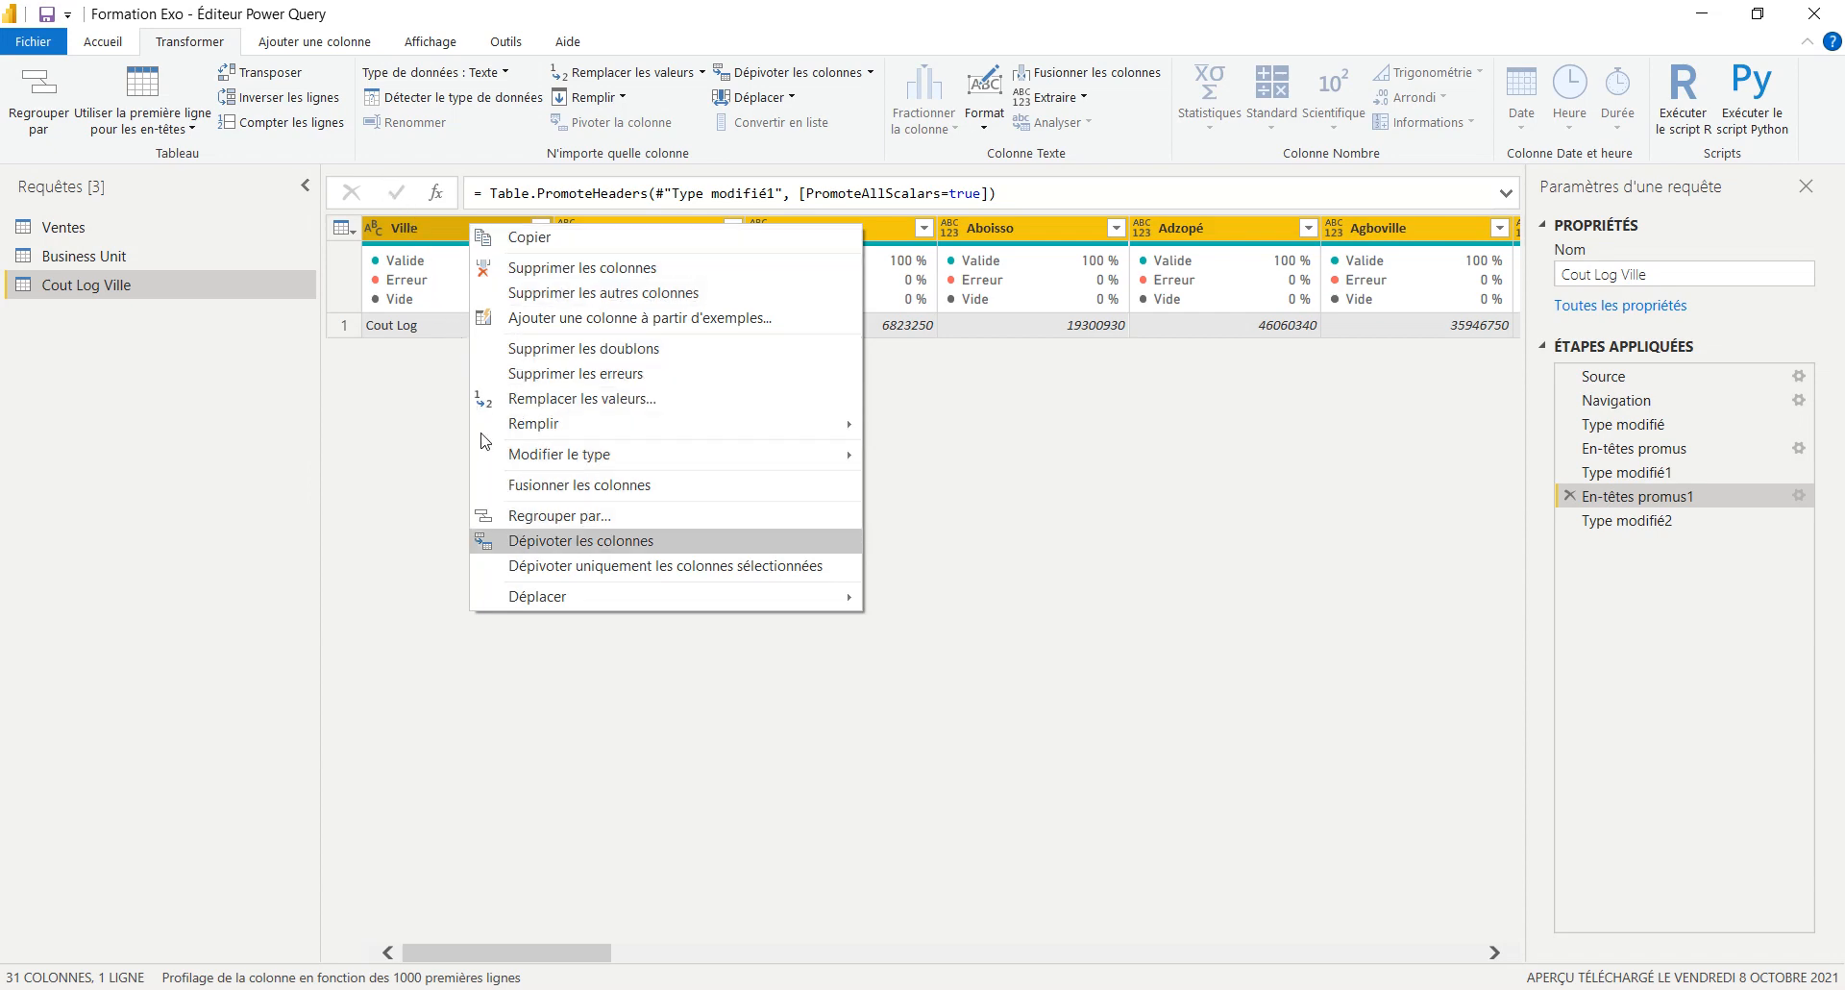
{"action": "left_click", "coordinate": [906, 442]}
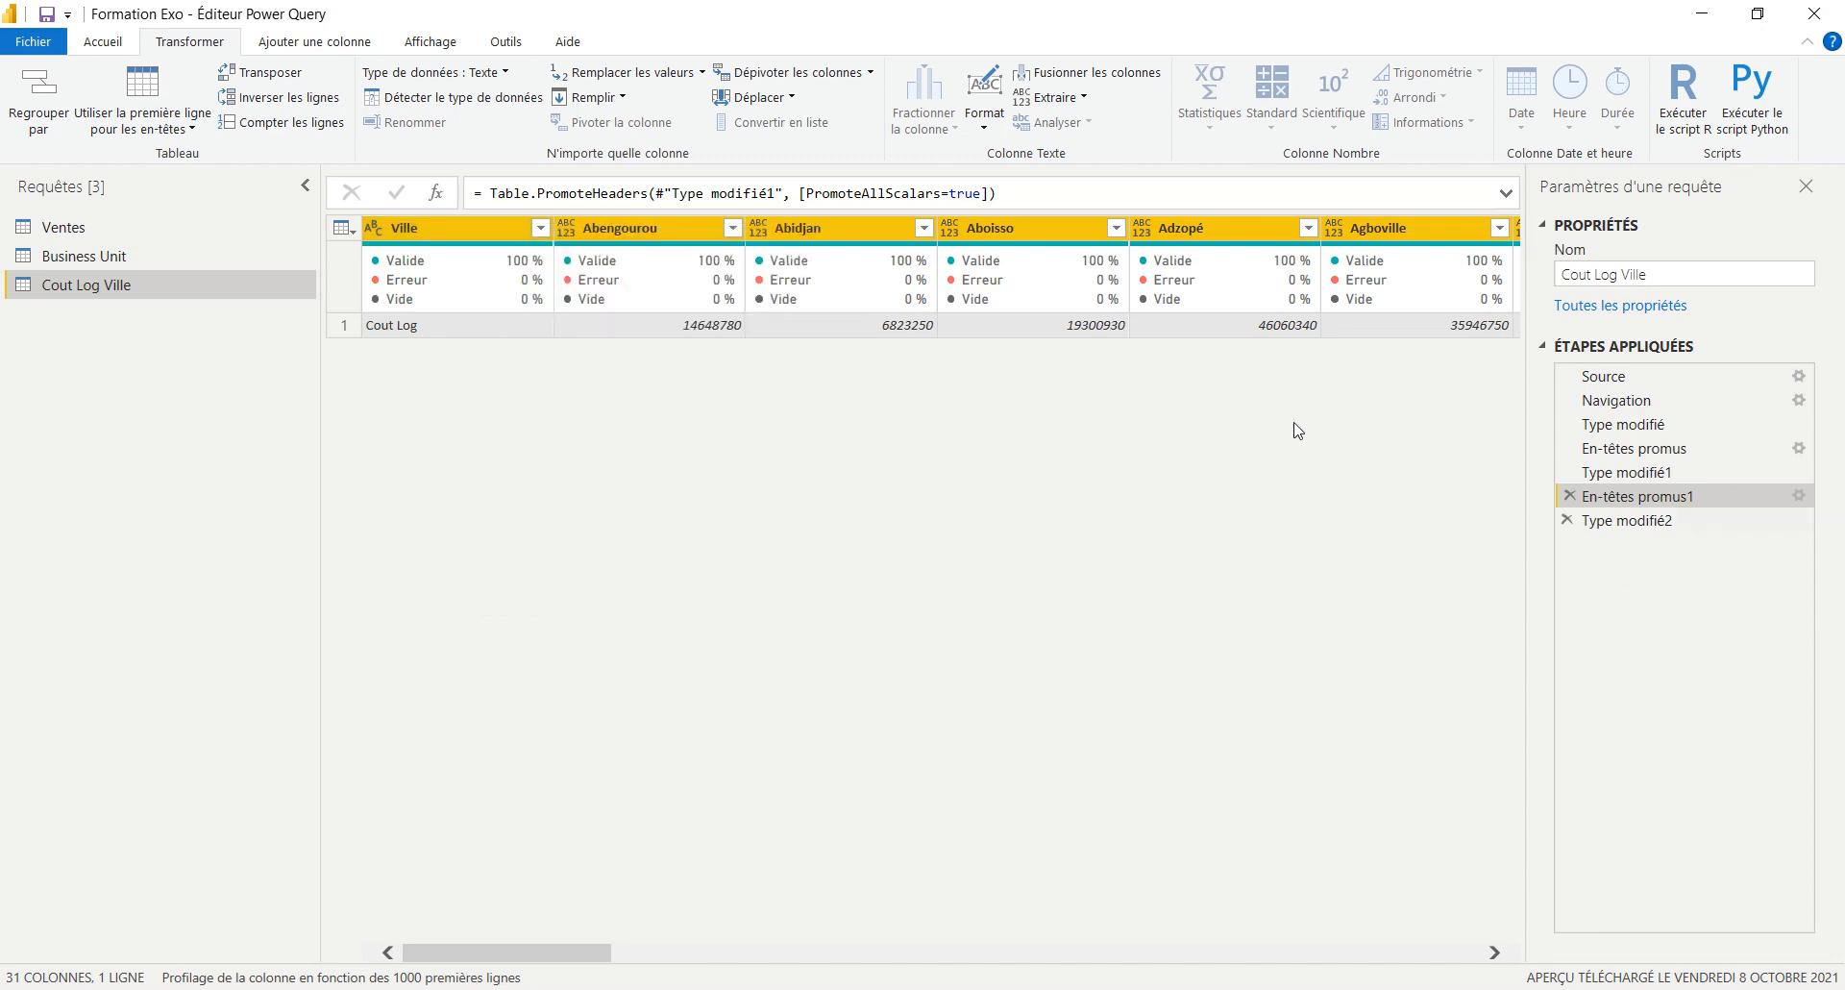
{"action": "left_click", "coordinate": [1620, 521]}
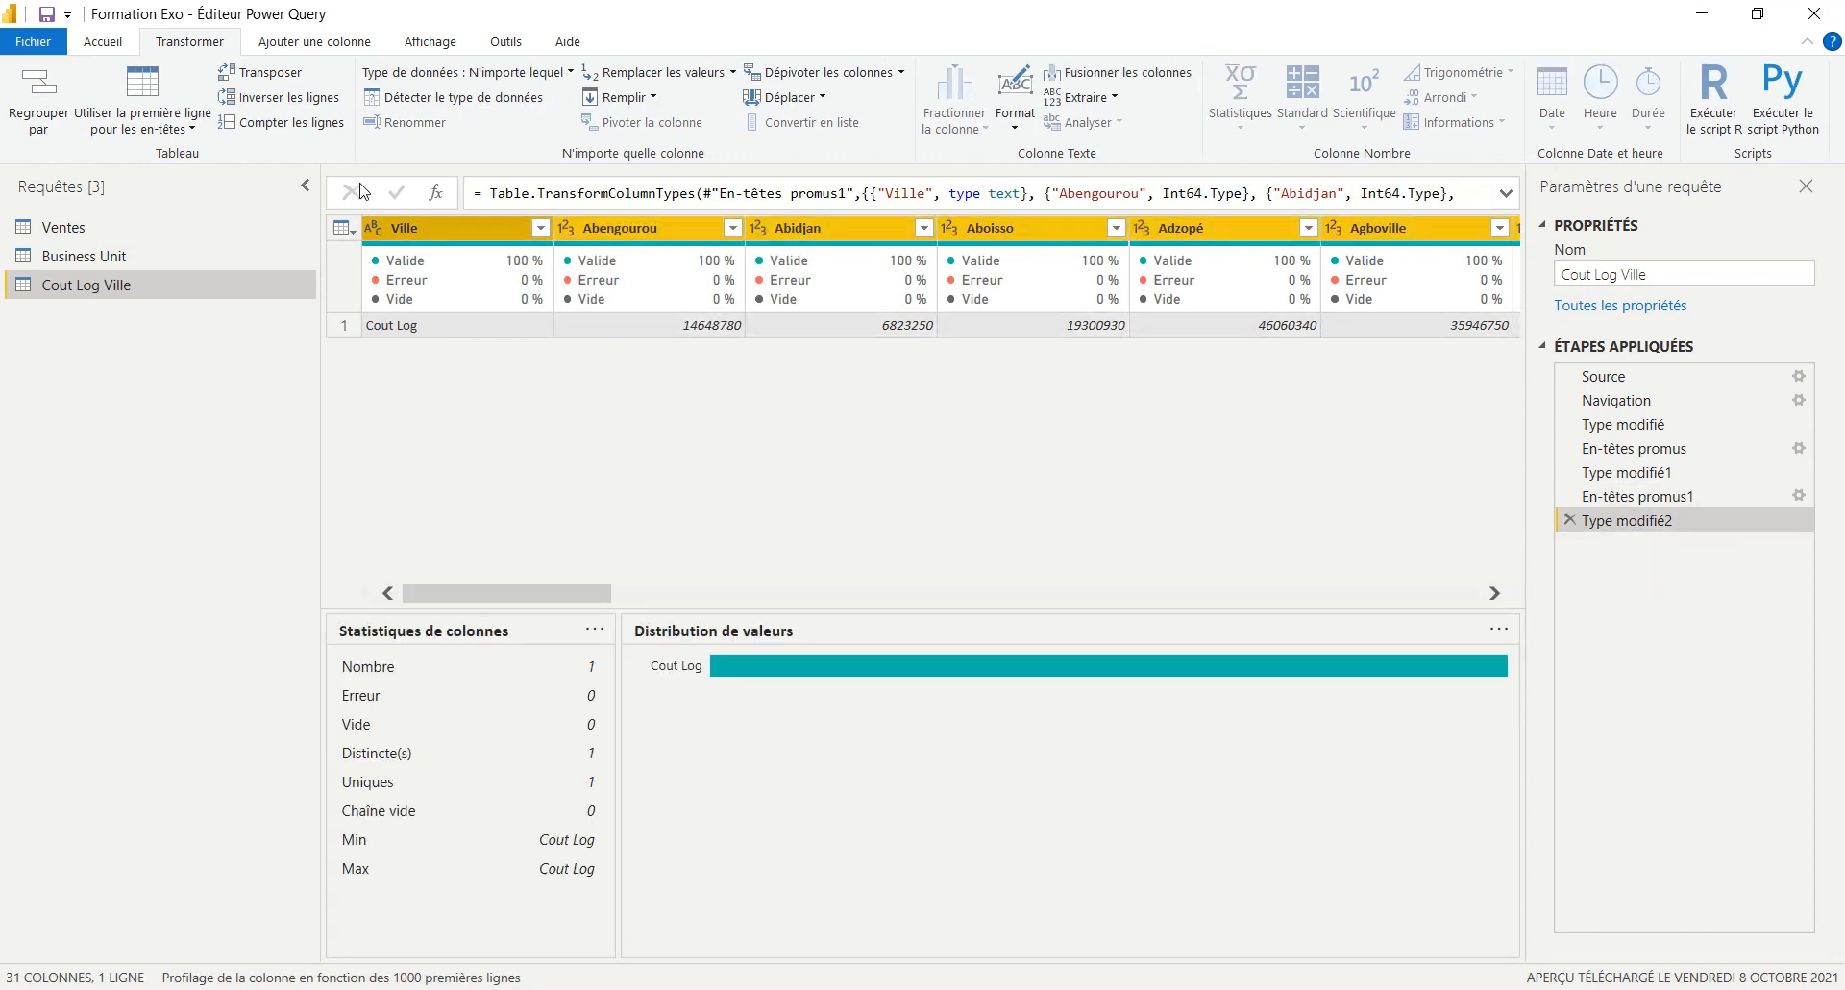
- Unpivot all the selected columns of the Cout Log Ville query and use the resulting first row as headers
{"action": "key", "text": "Menu"}
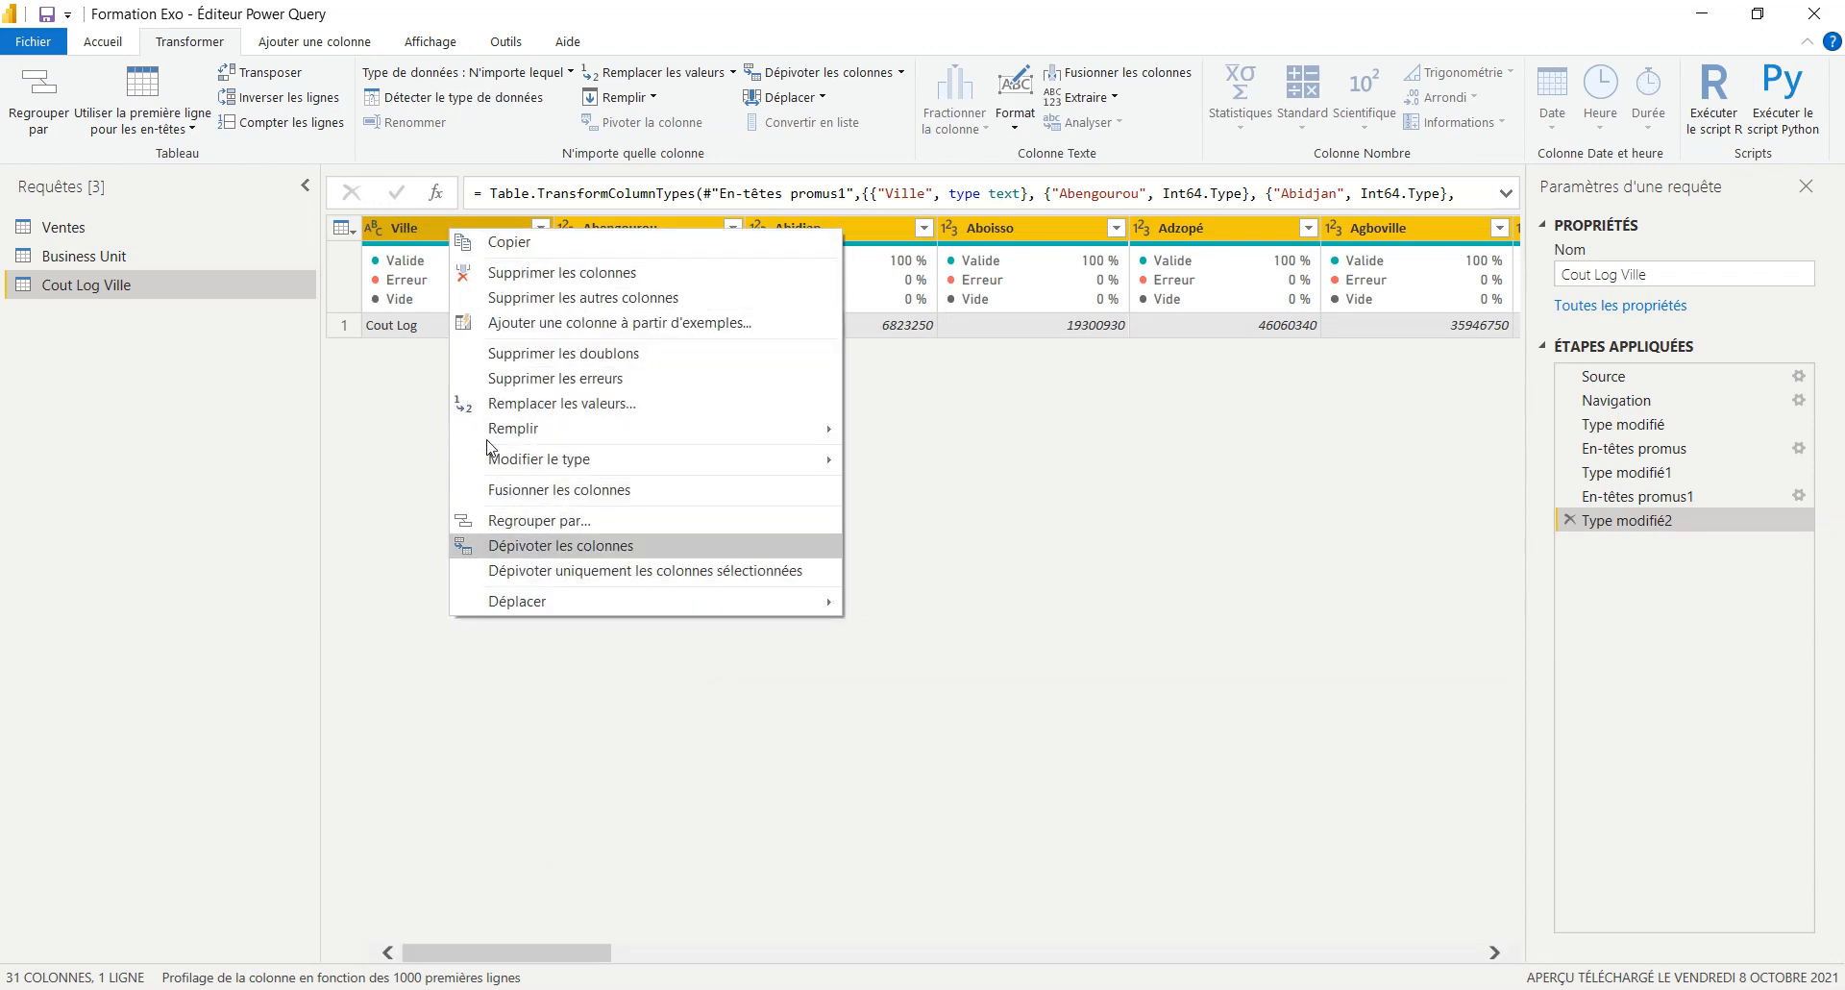
{"action": "key", "text": "Return"}
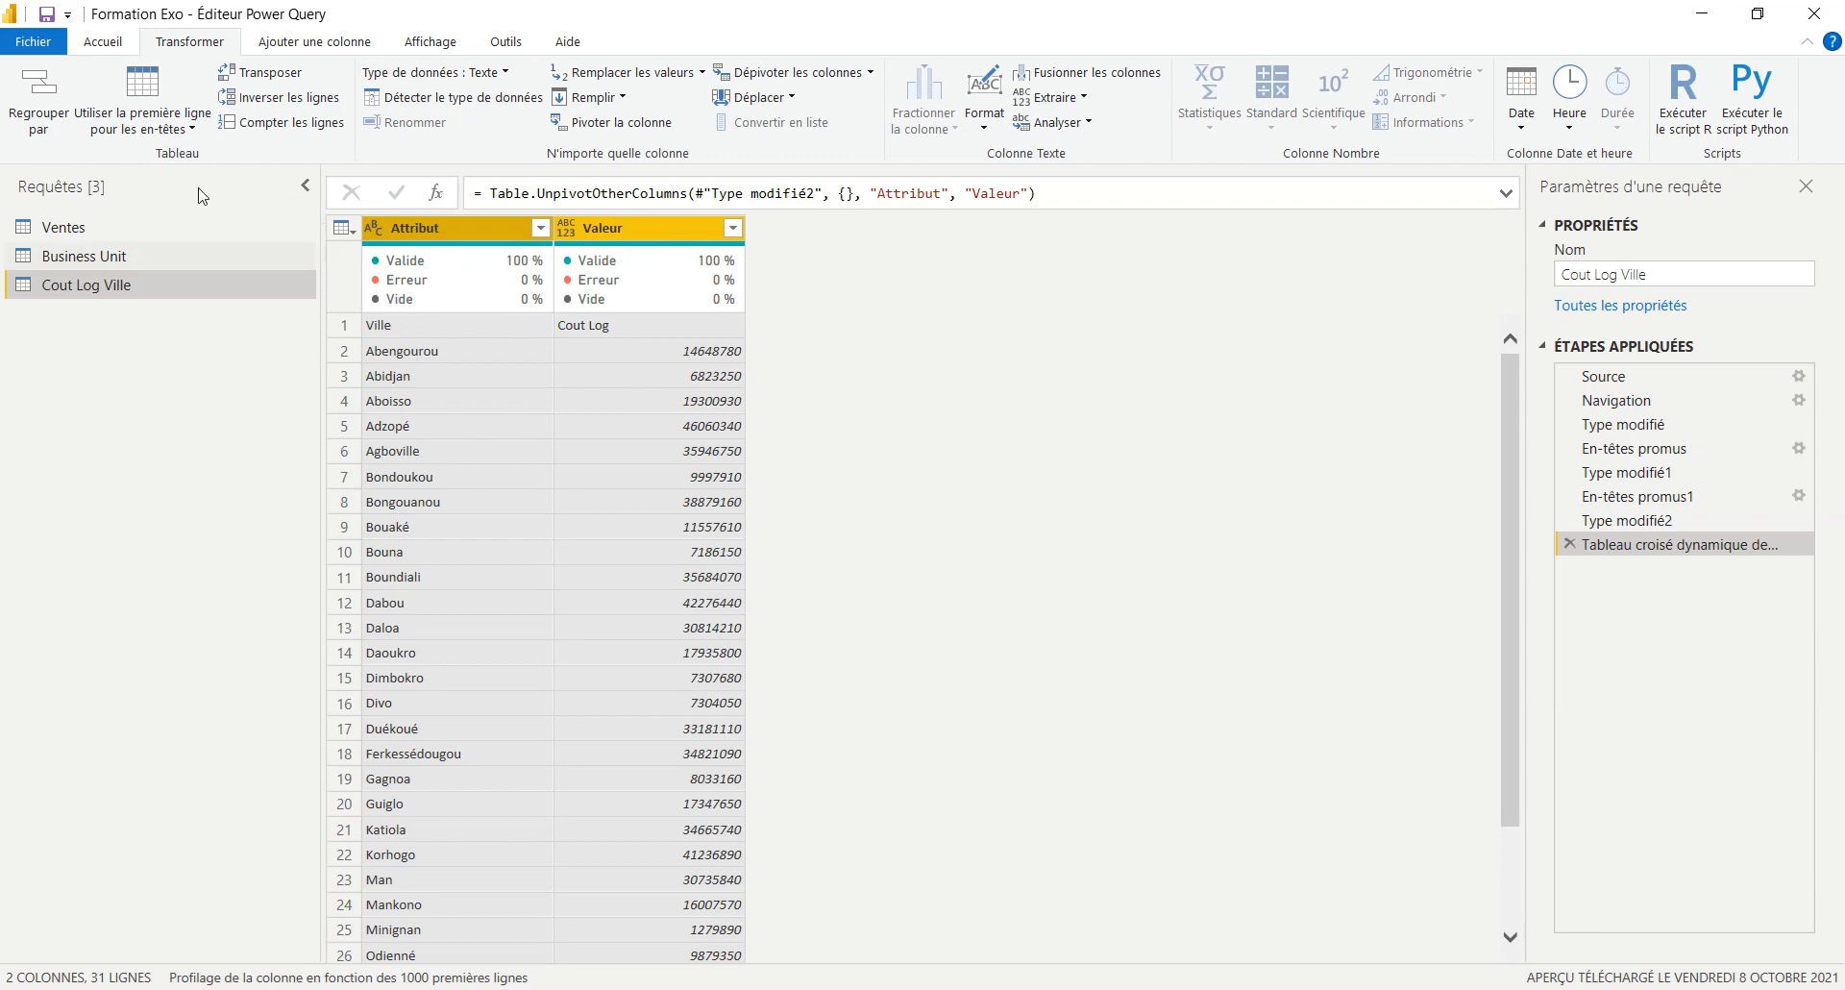
{"action": "left_click", "coordinate": [142, 127]}
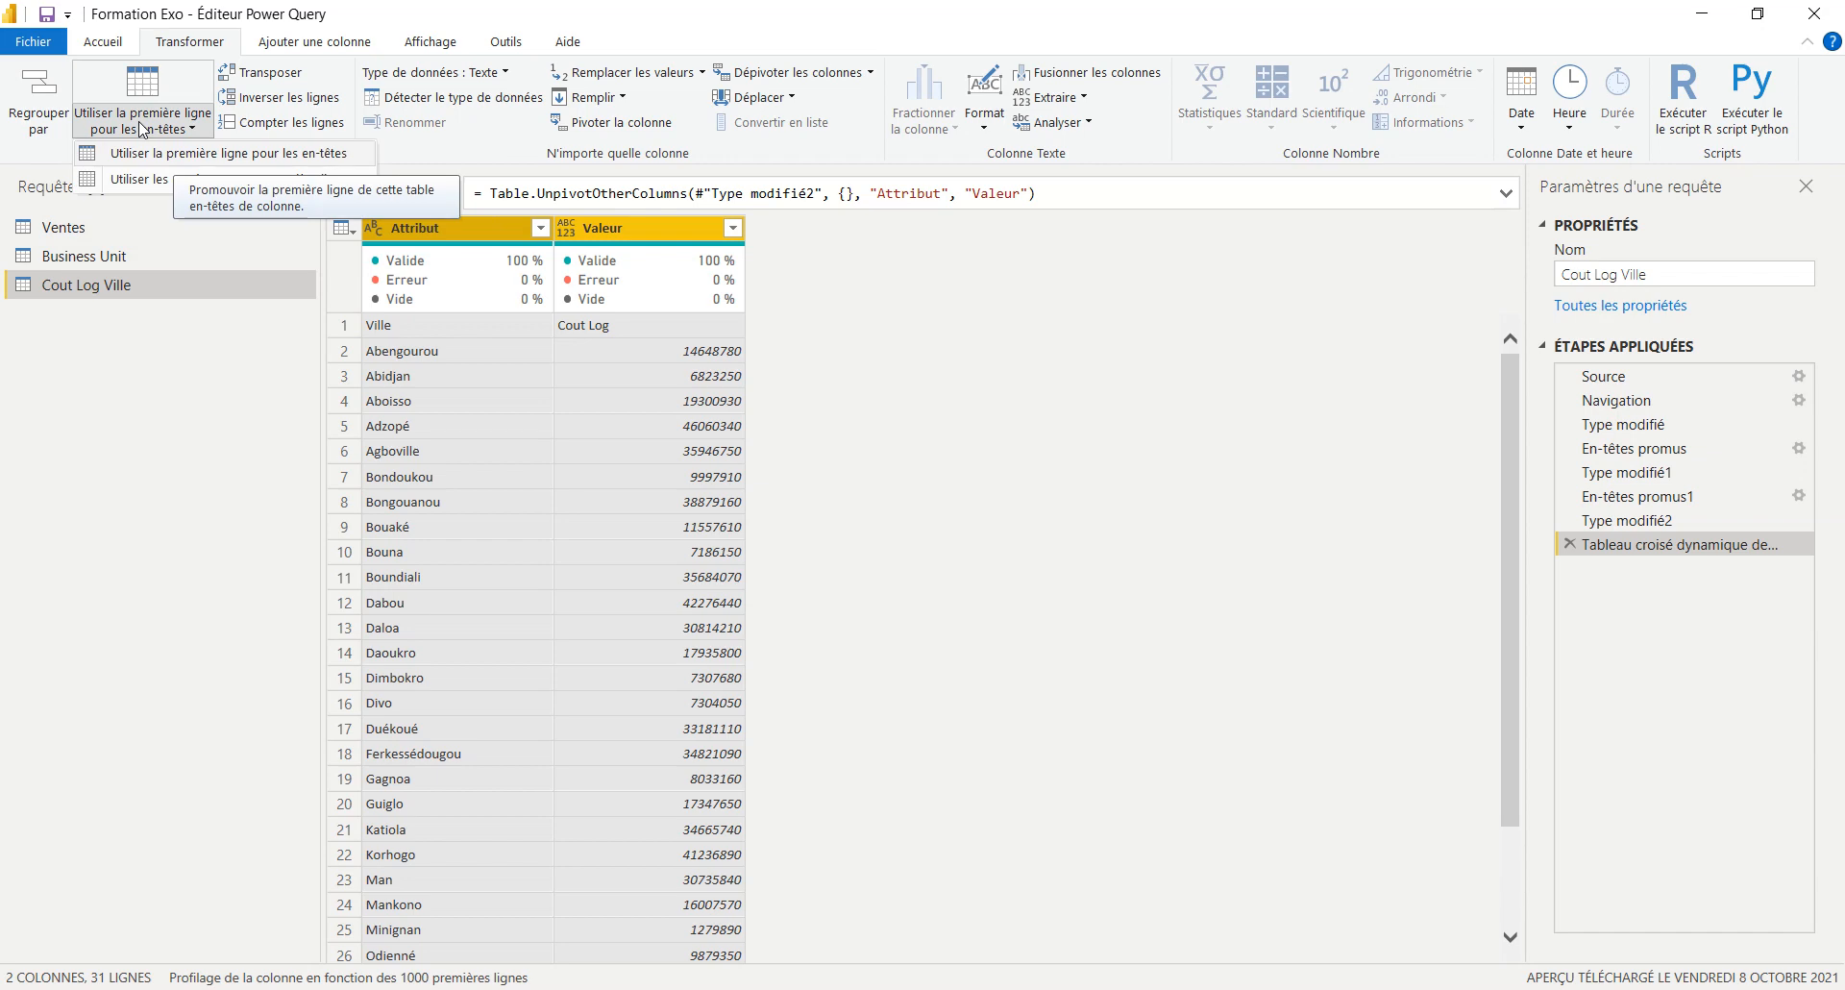
{"action": "left_click", "coordinate": [154, 152]}
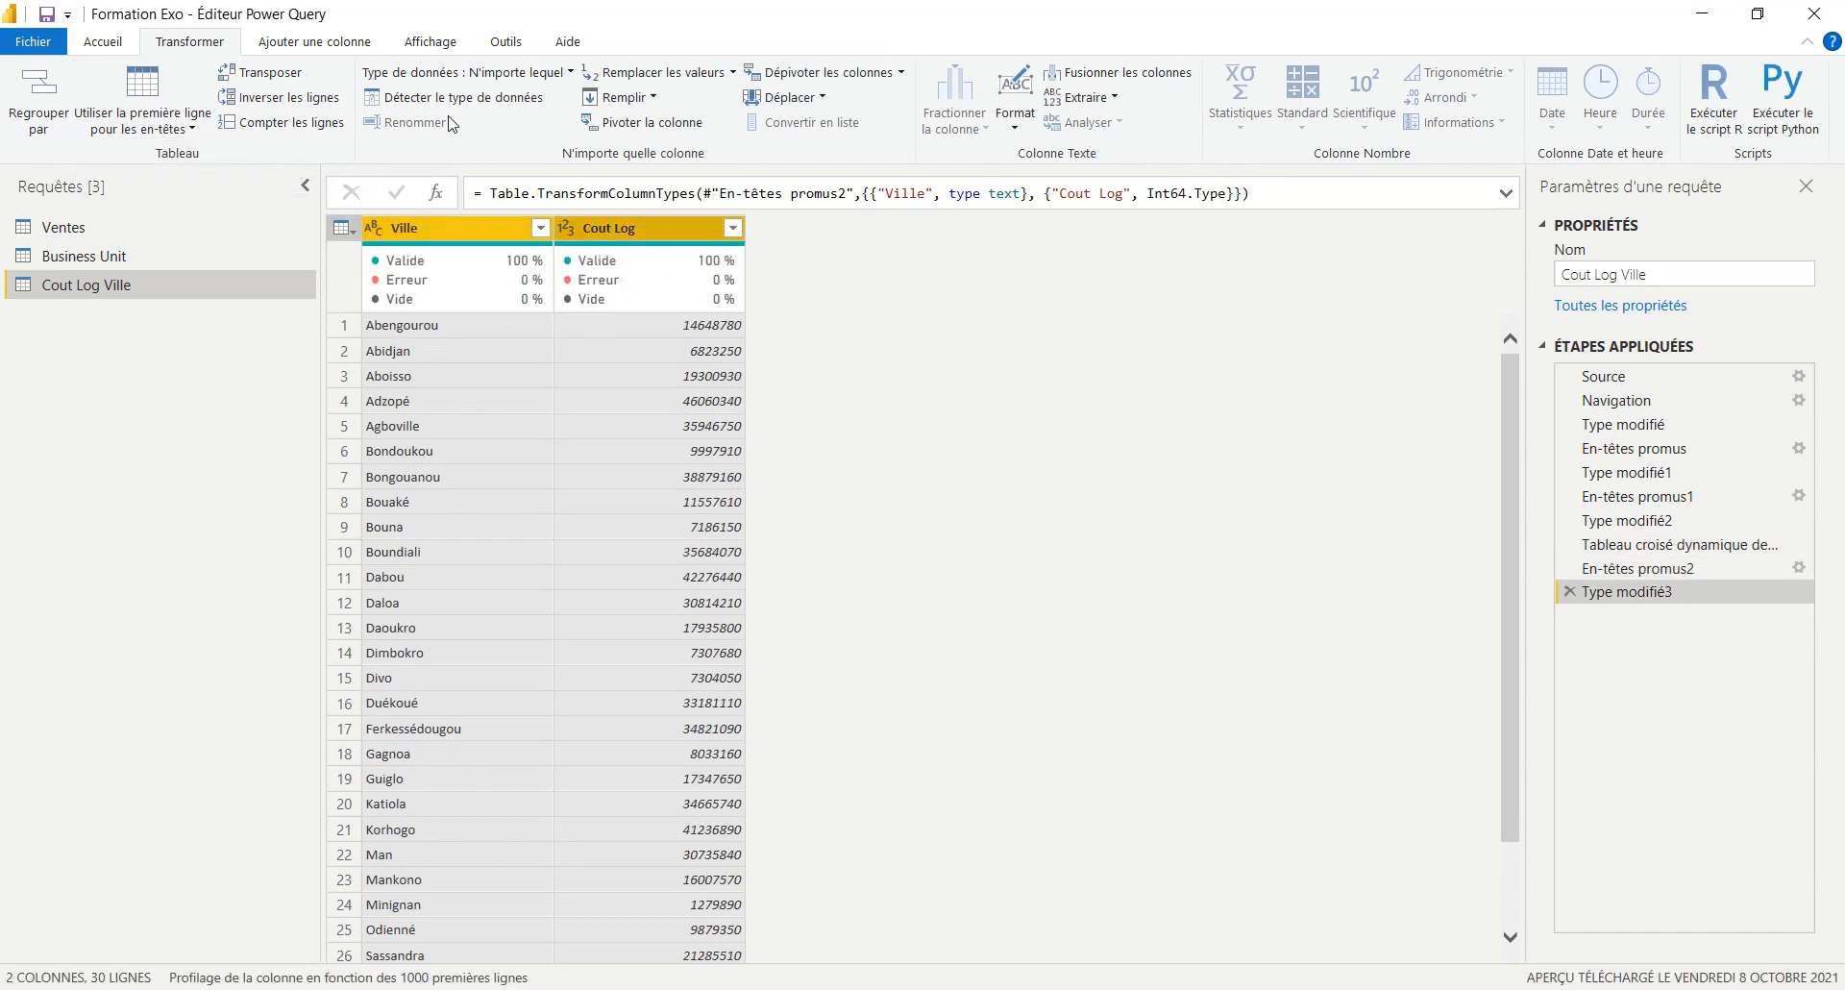
- Try to save the file from the query editor
{"action": "left_click", "coordinate": [46, 14]}
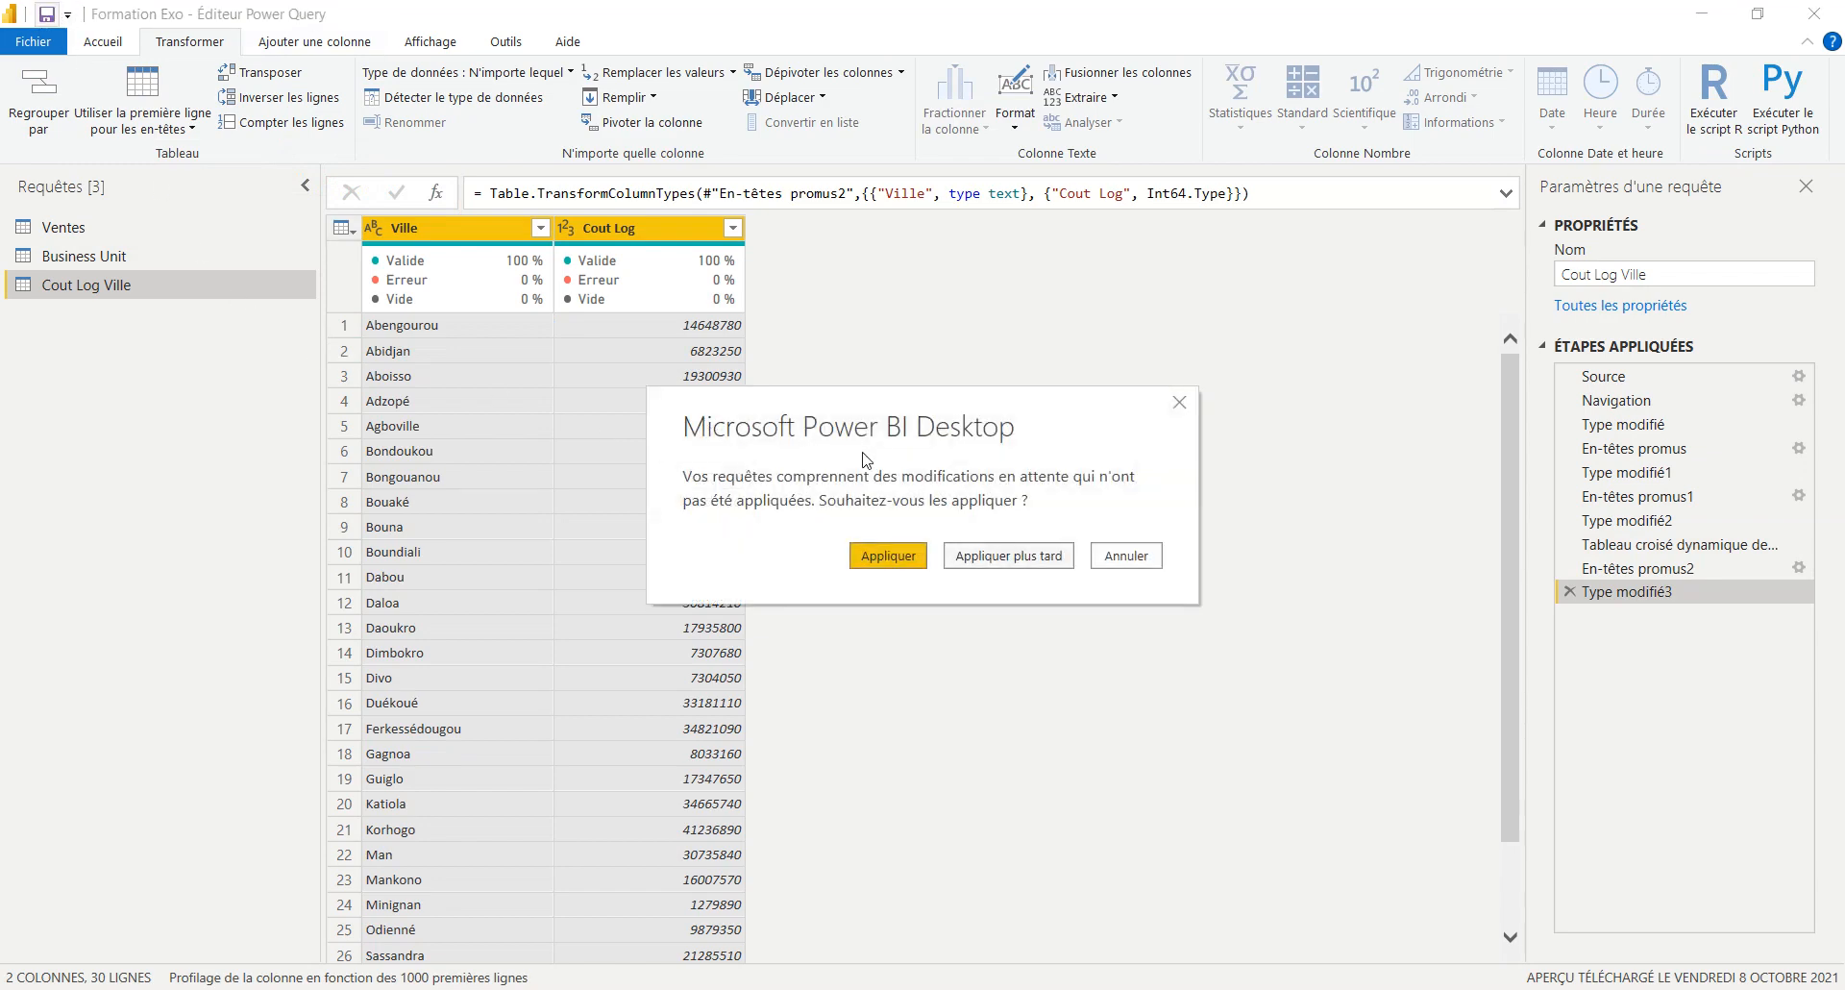
{"action": "key", "text": "Escape"}
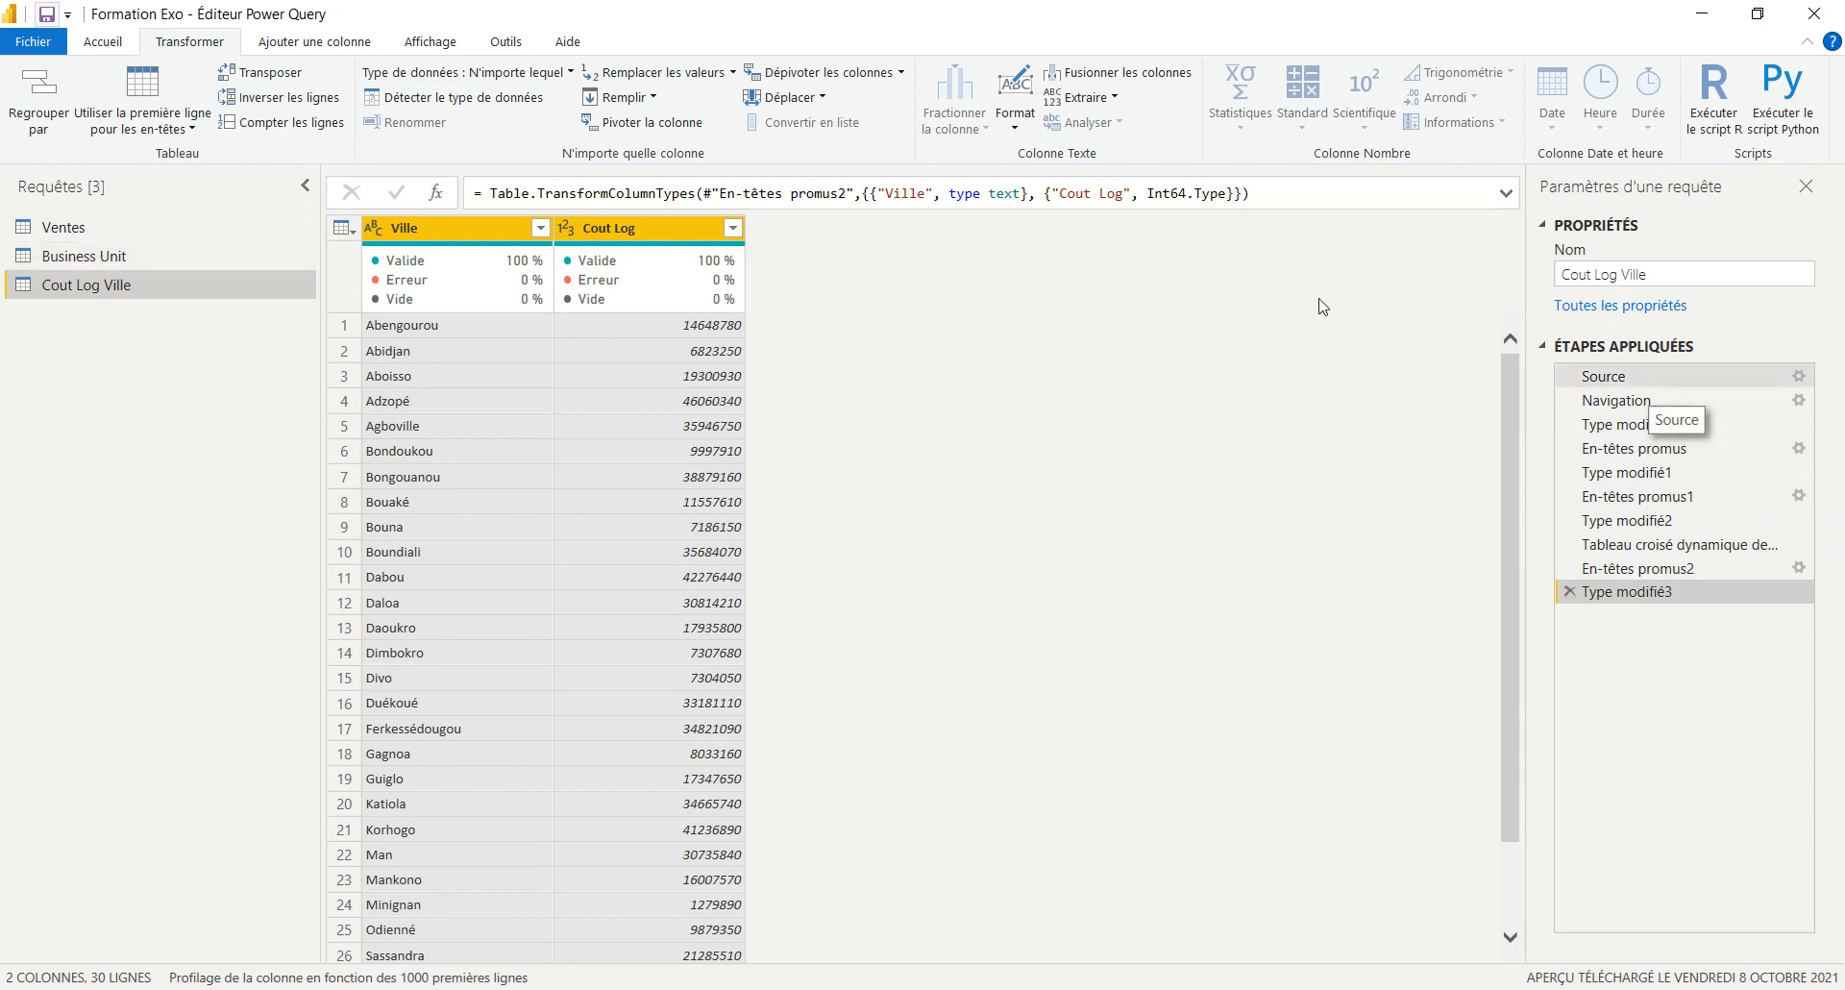
- Review the applied steps of Cout Log Ville back to En-têtes promus1, look at its header settings, and return to Type modifié3
{"action": "key", "text": "Up"}
{"action": "key", "text": "Up"}
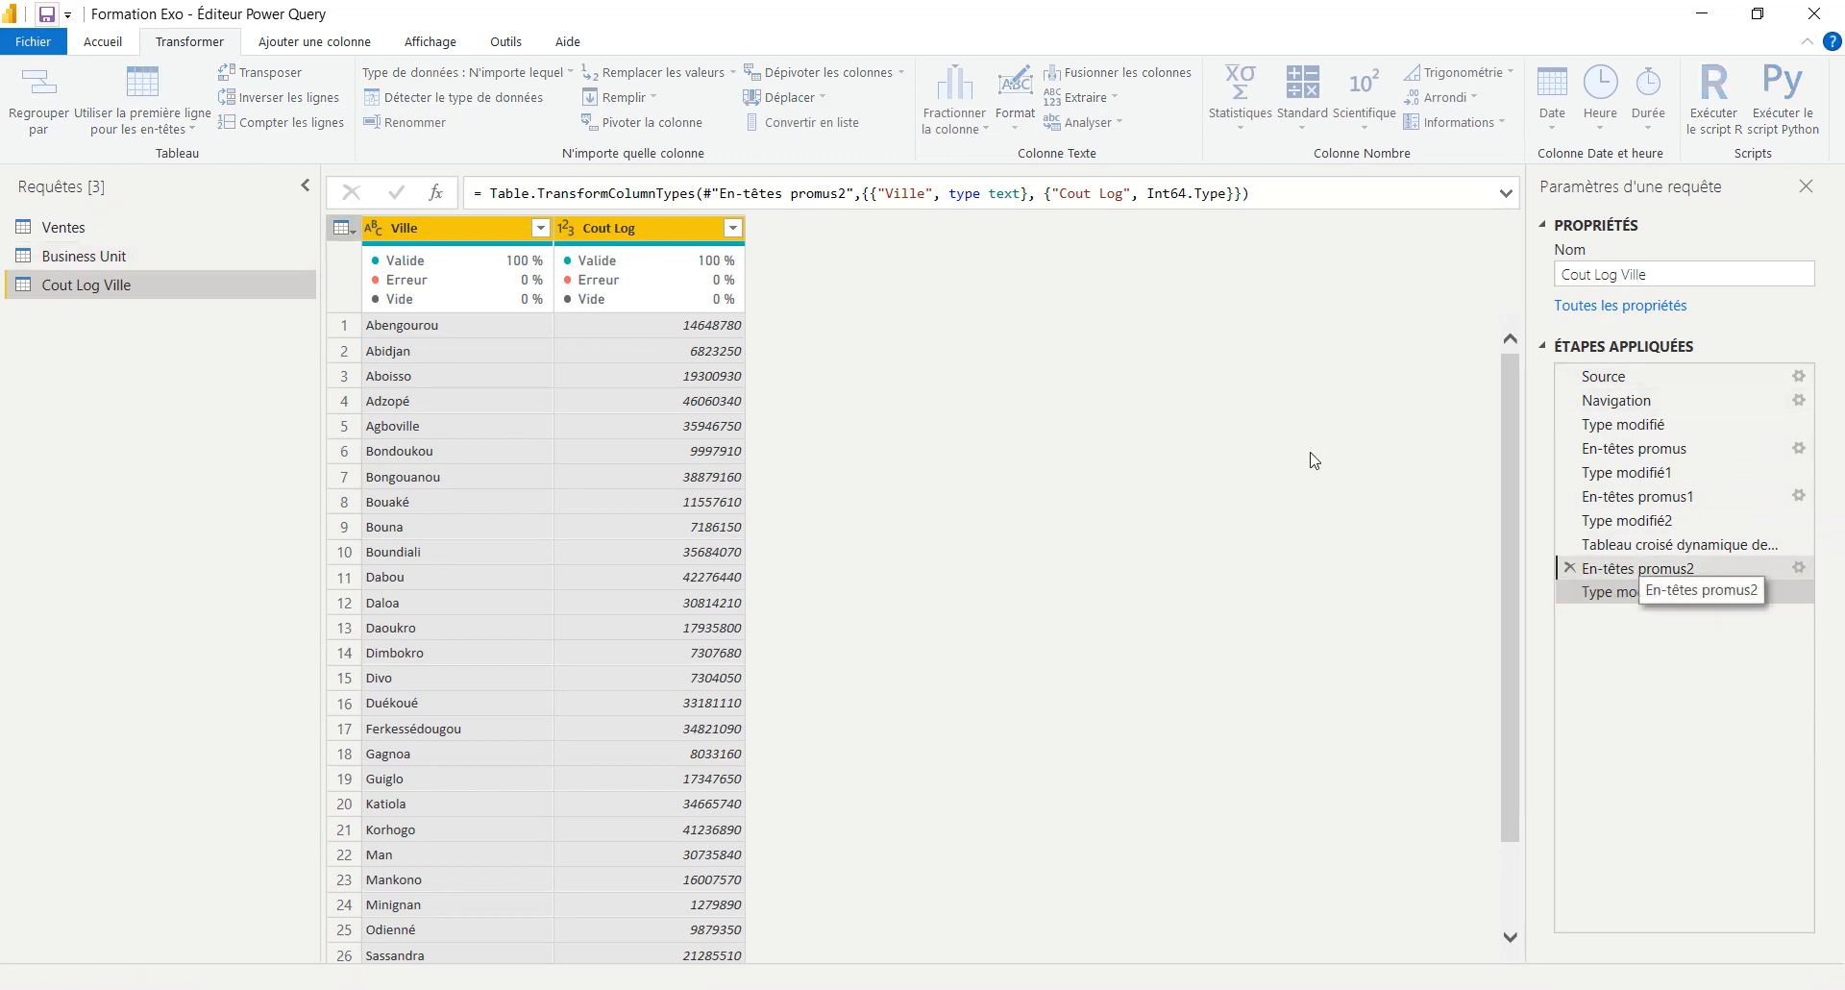
{"action": "key", "text": "Up"}
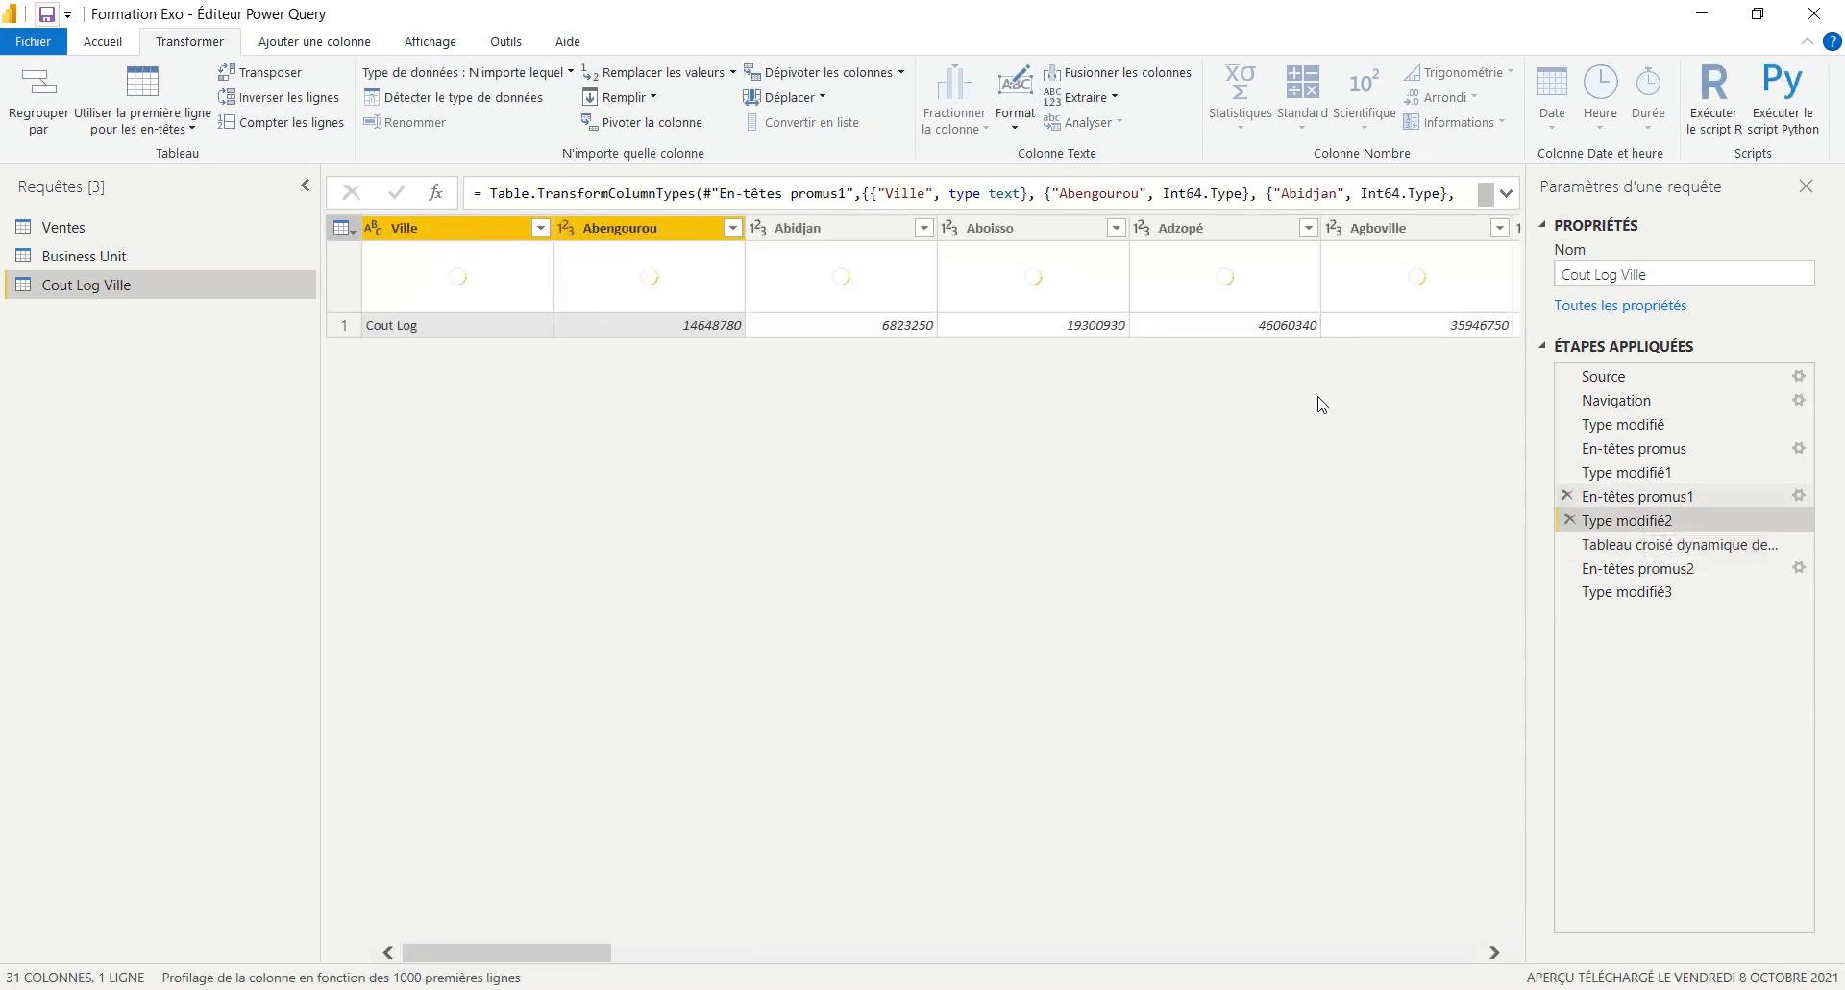
{"action": "key", "text": "Up"}
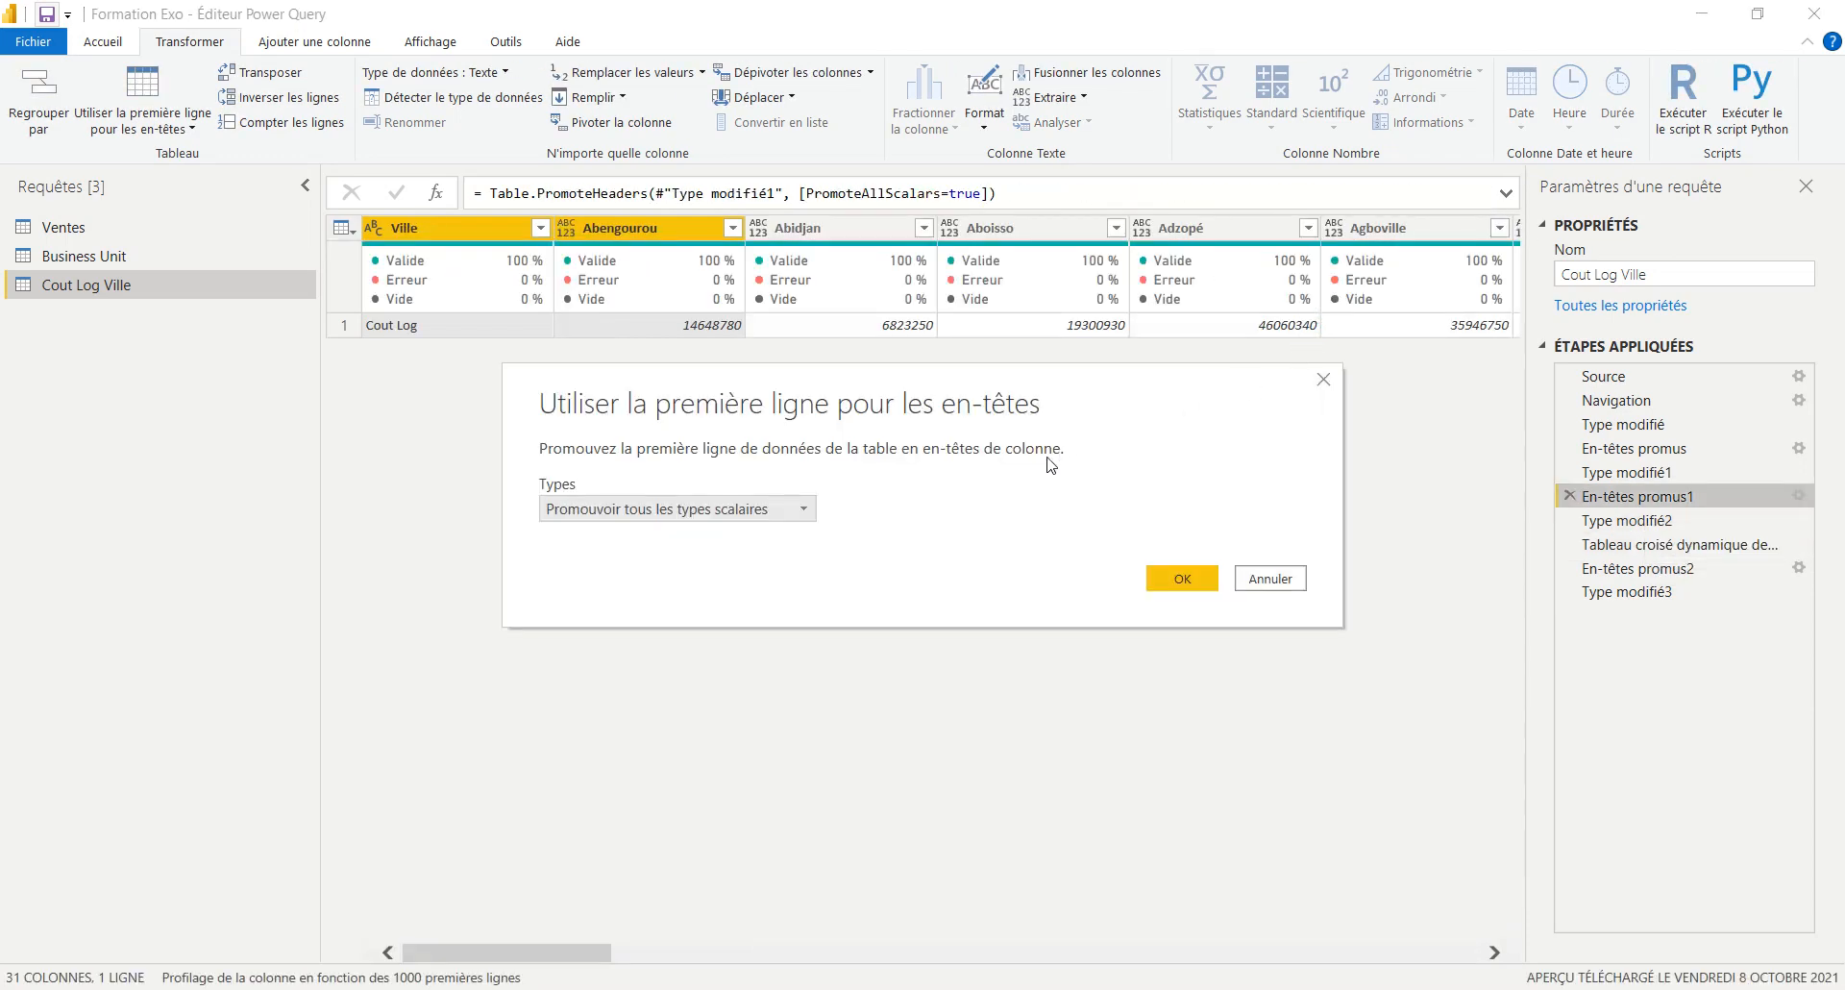
{"action": "key", "text": "Escape"}
{"action": "key", "text": "Down"}
{"action": "key", "text": "Down"}
{"action": "key", "text": "Down"}
{"action": "key", "text": "Down"}
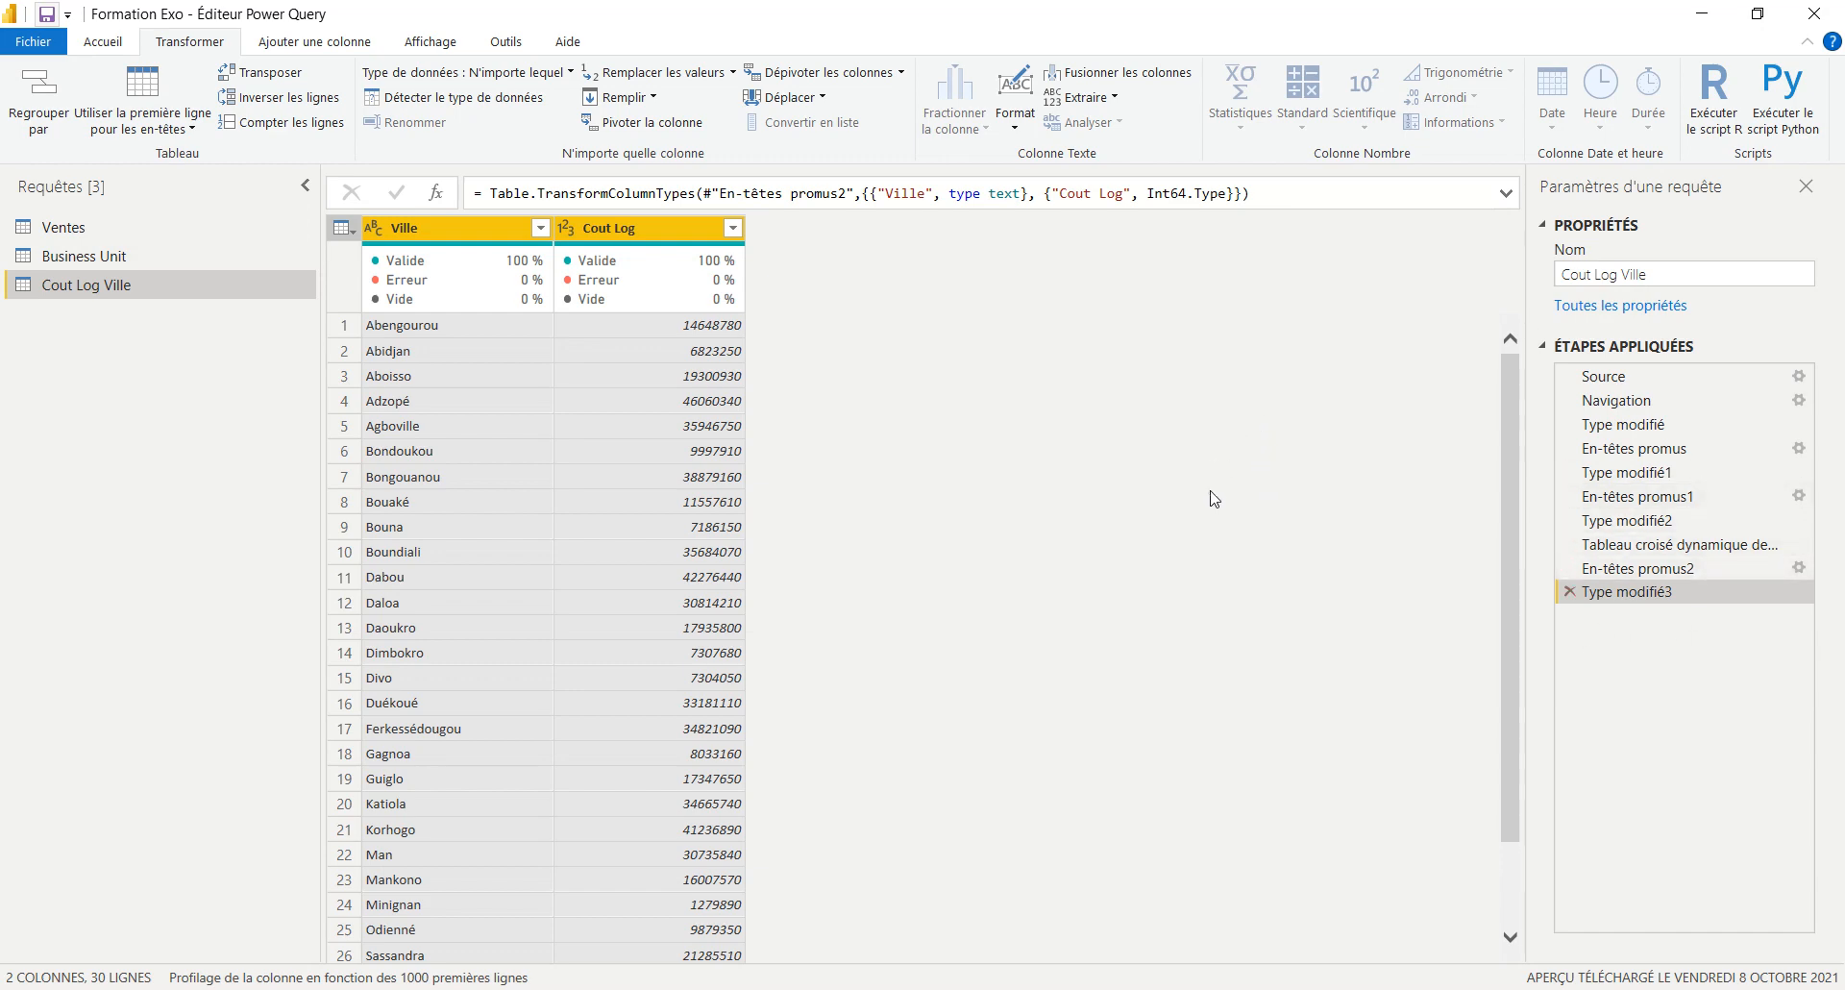
- Examine the settings and the Table.PromoteHeaders formula of the En-têtes promus2 step without changing them
{"action": "key", "text": "Up"}
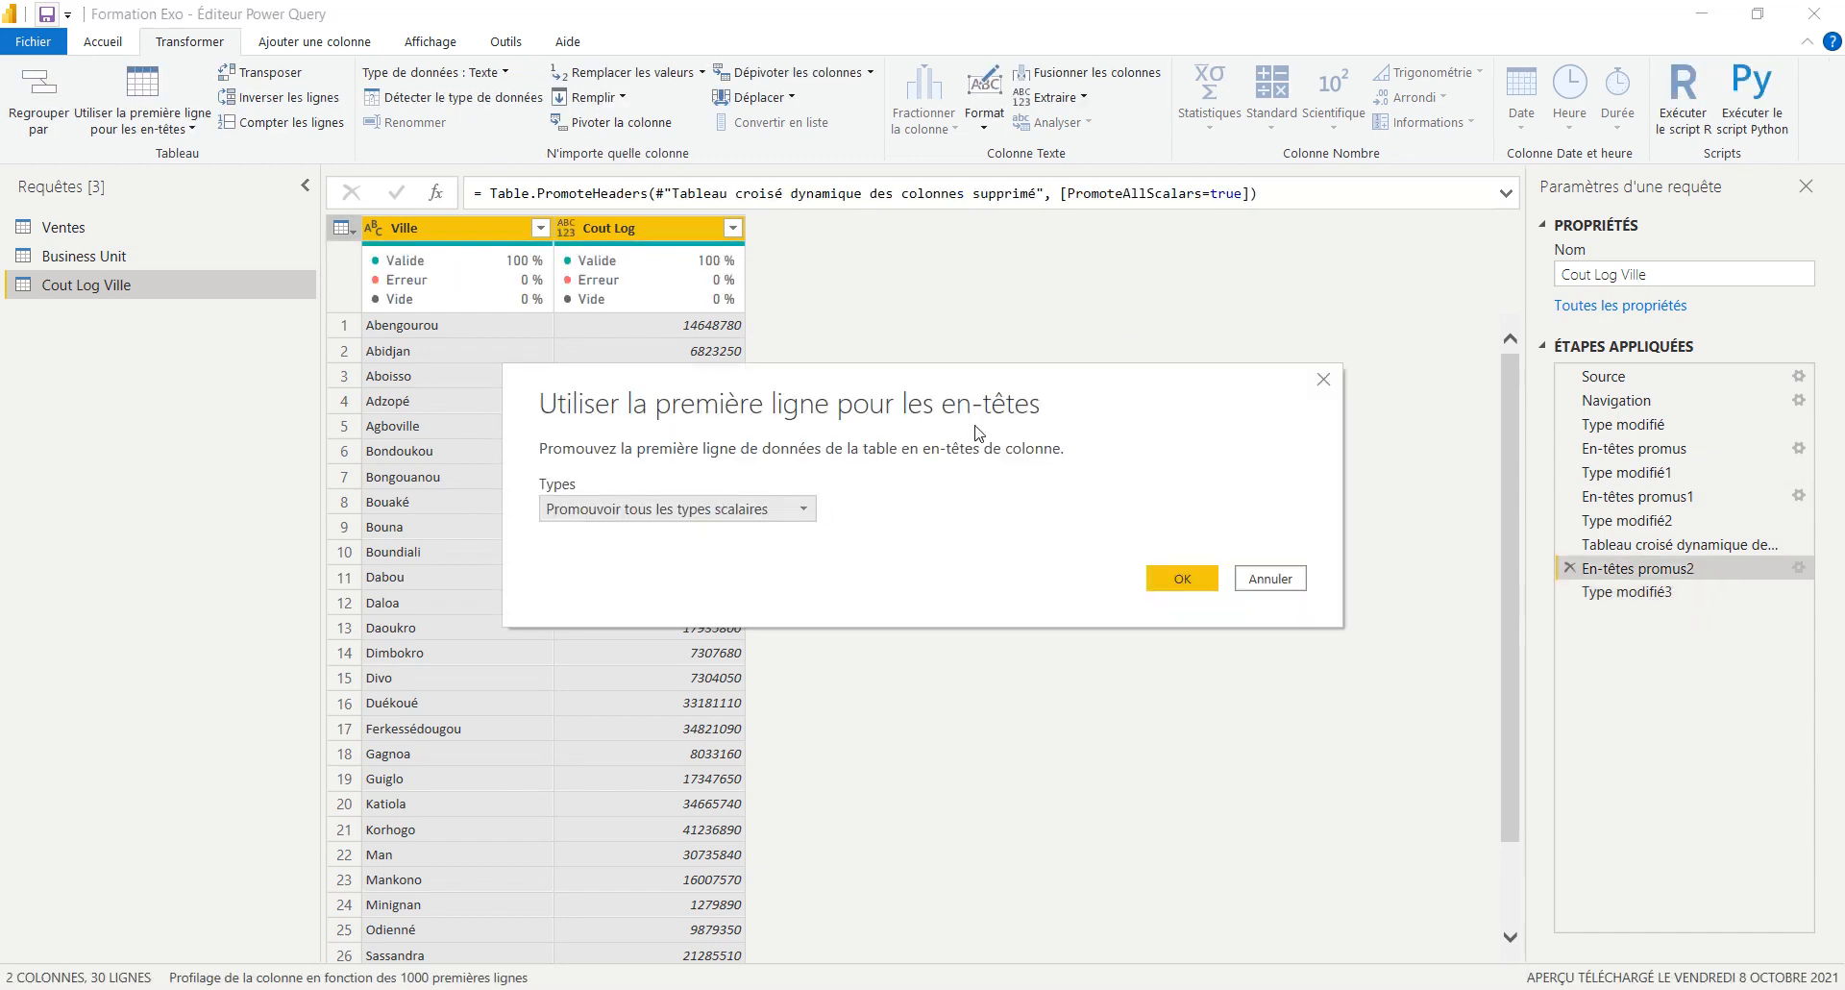
{"action": "left_click", "coordinate": [1270, 576]}
{"action": "left_click", "coordinate": [576, 193]}
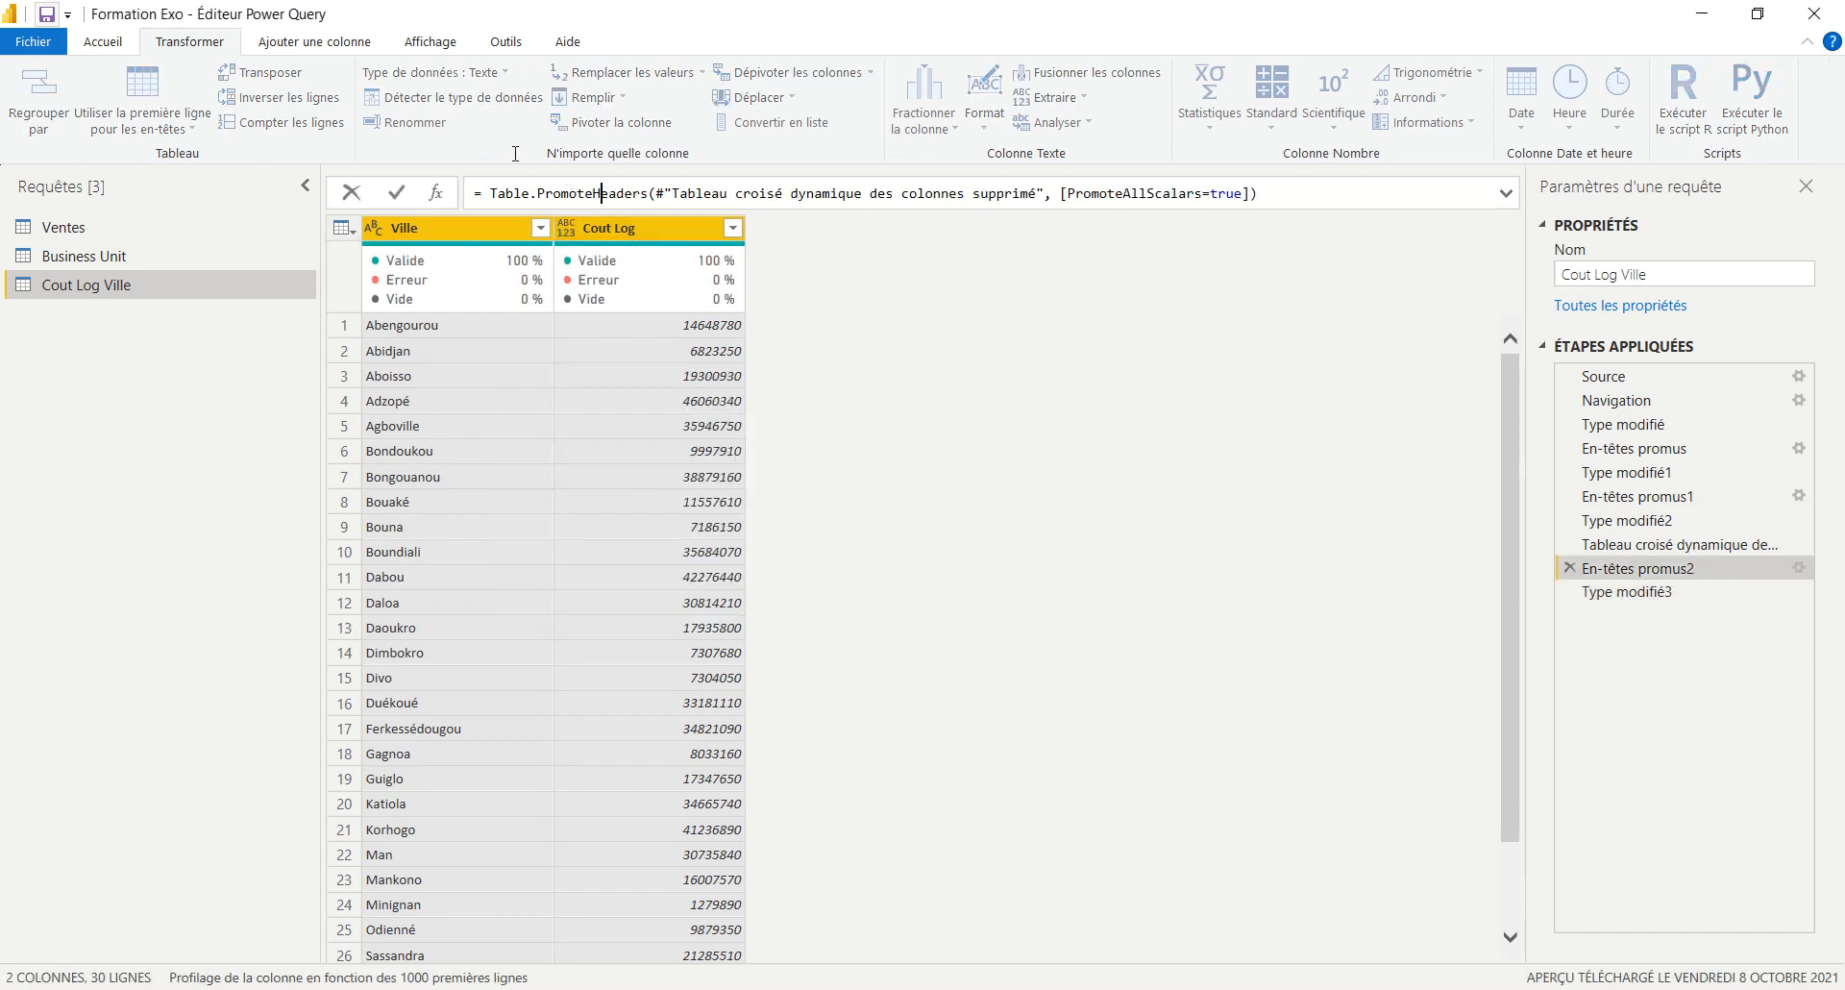
{"action": "key", "text": "End"}
{"action": "key", "text": "ctrl+a"}
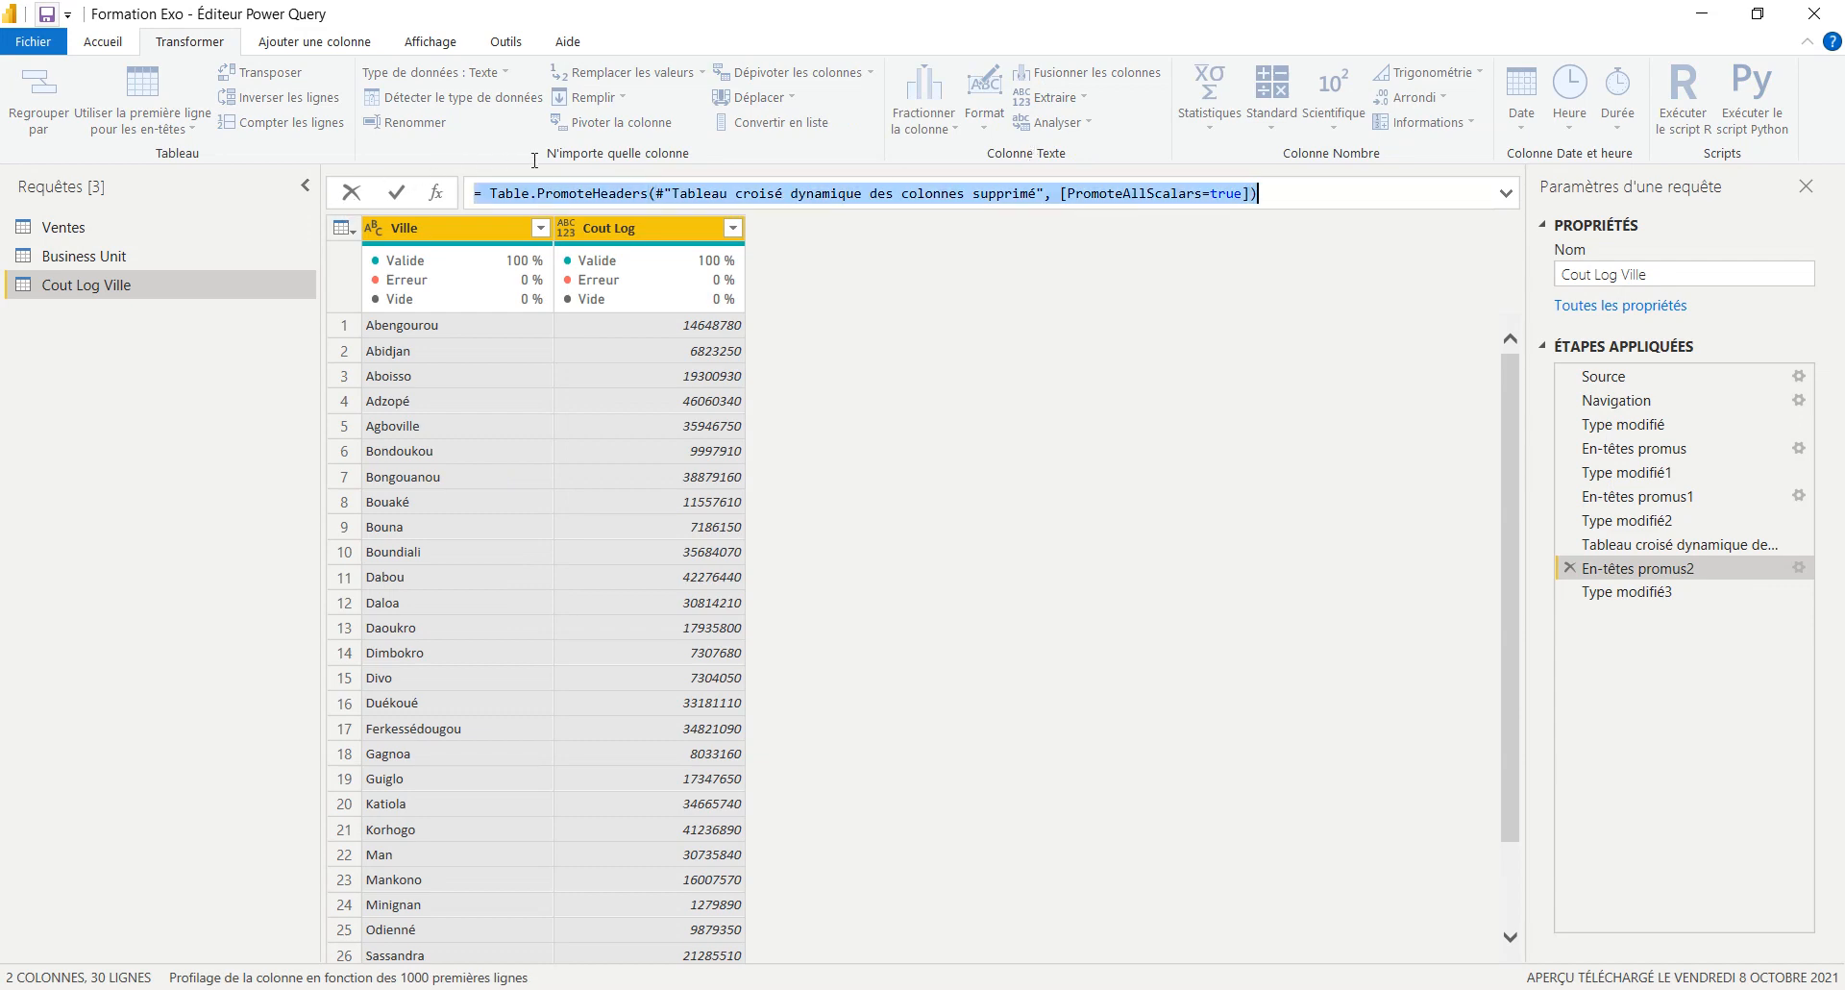
{"action": "double_click", "coordinate": [642, 191]}
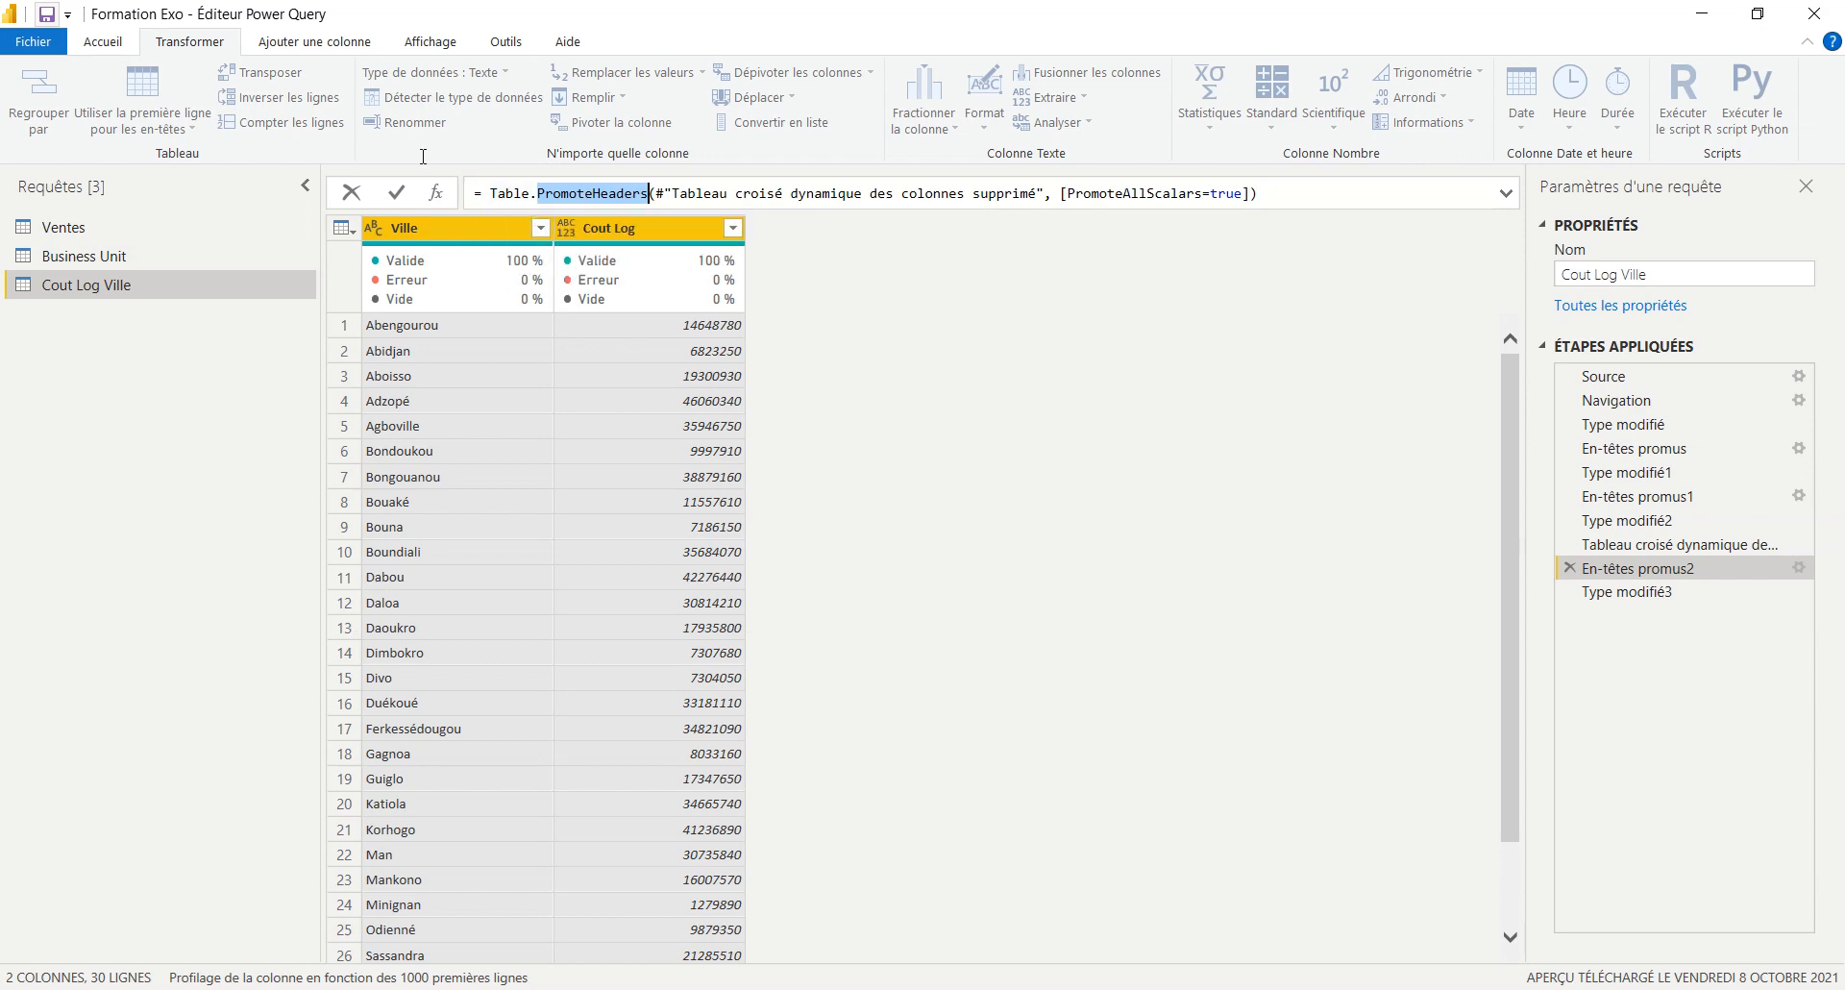
{"action": "double_click", "coordinate": [516, 193]}
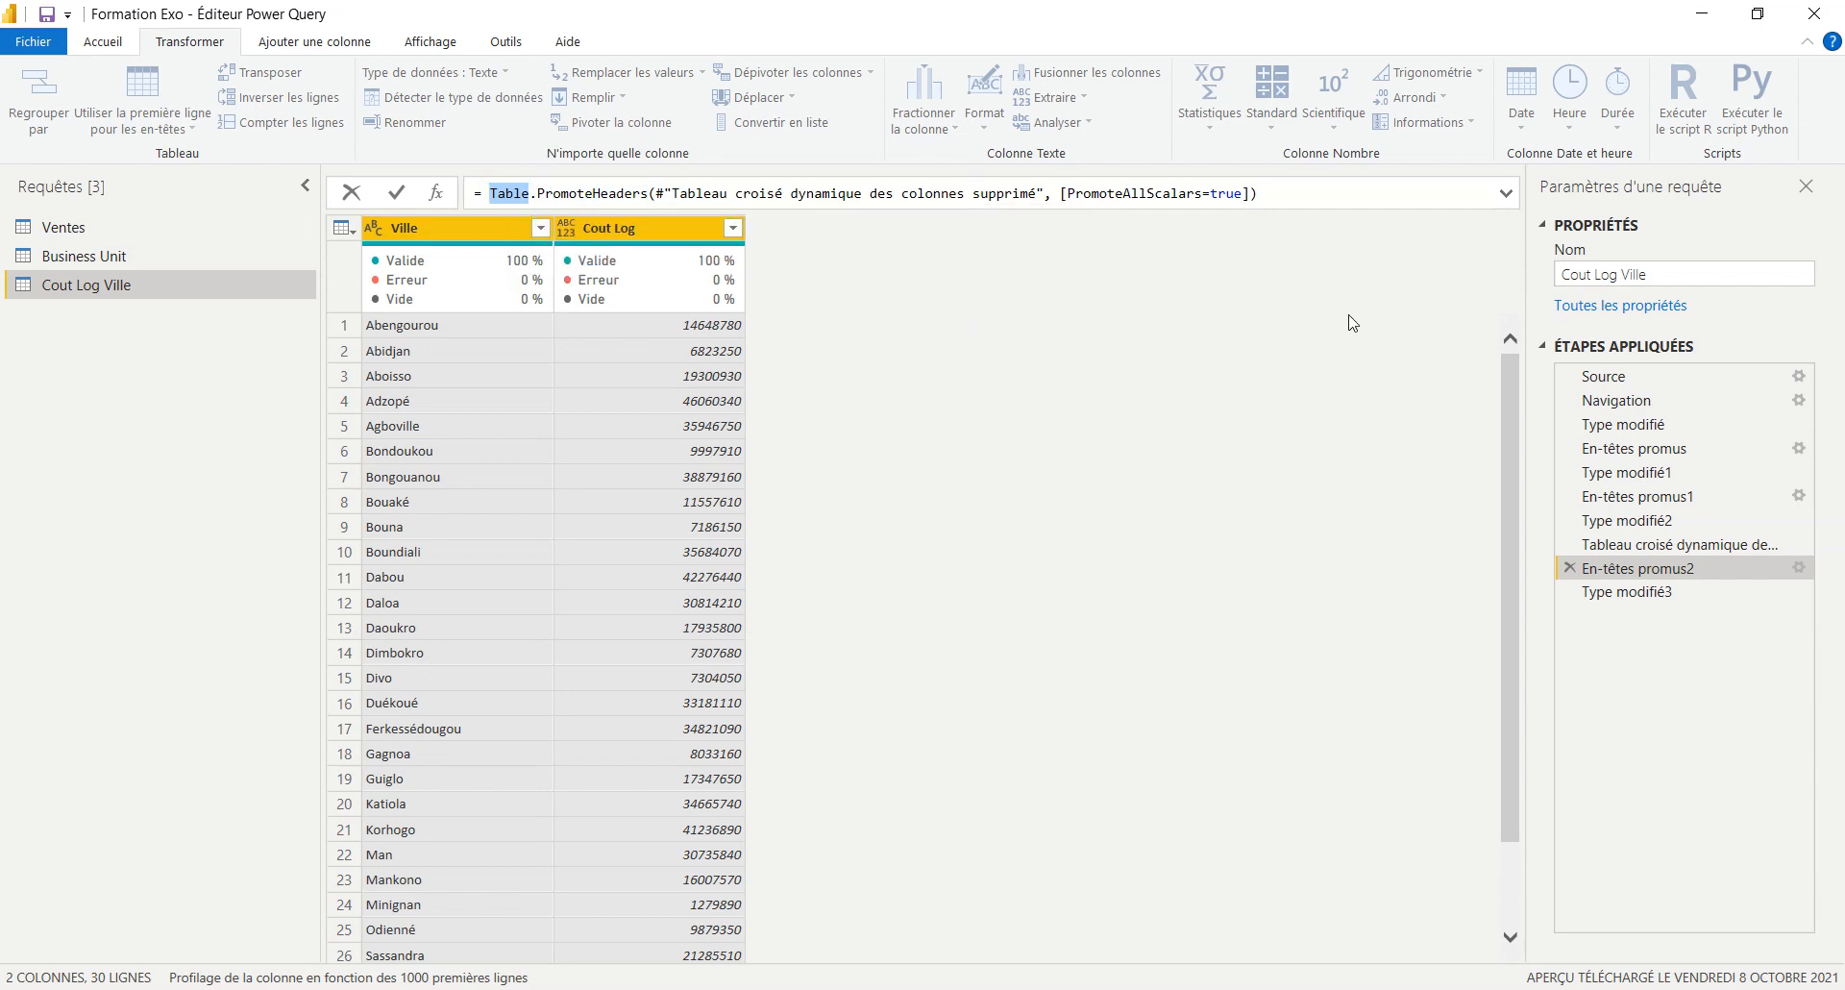
- Compare the formulas of the earlier applied steps, from Source and Navigation through Type modifié to En-têtes promus
{"action": "left_click", "coordinate": [1664, 379]}
{"action": "left_click", "coordinate": [1647, 400]}
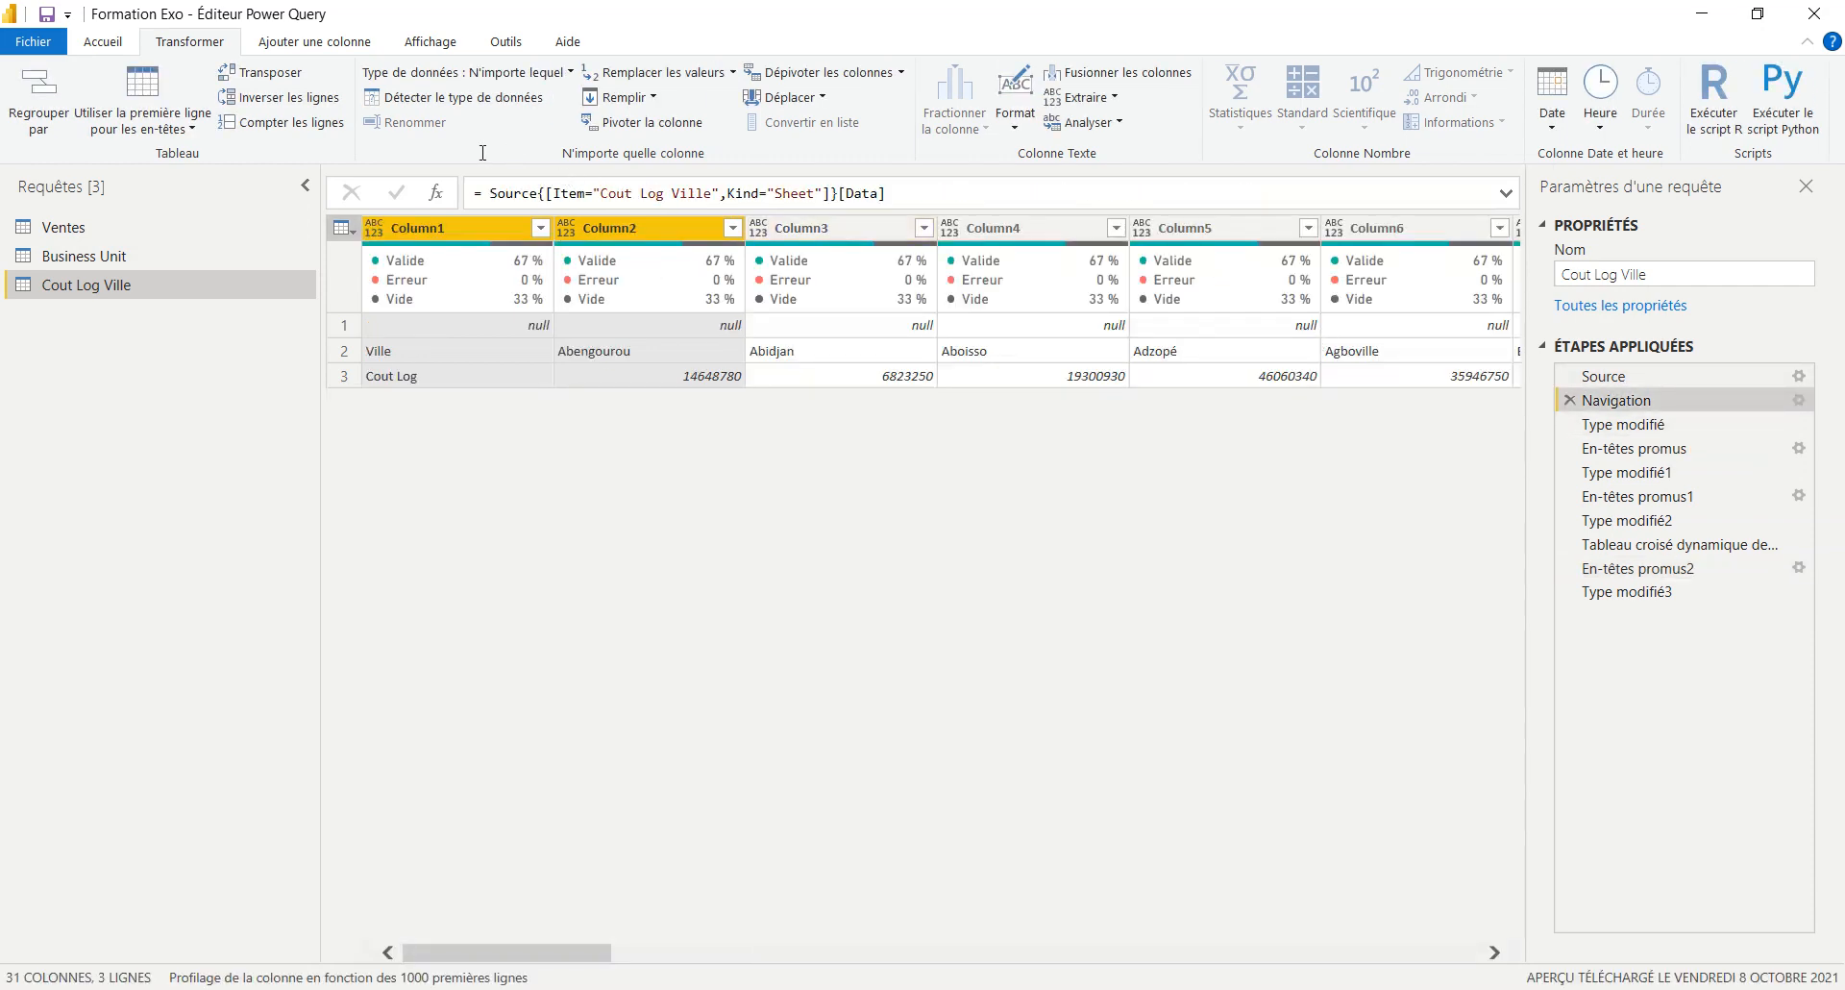
{"action": "left_click", "coordinate": [1633, 424]}
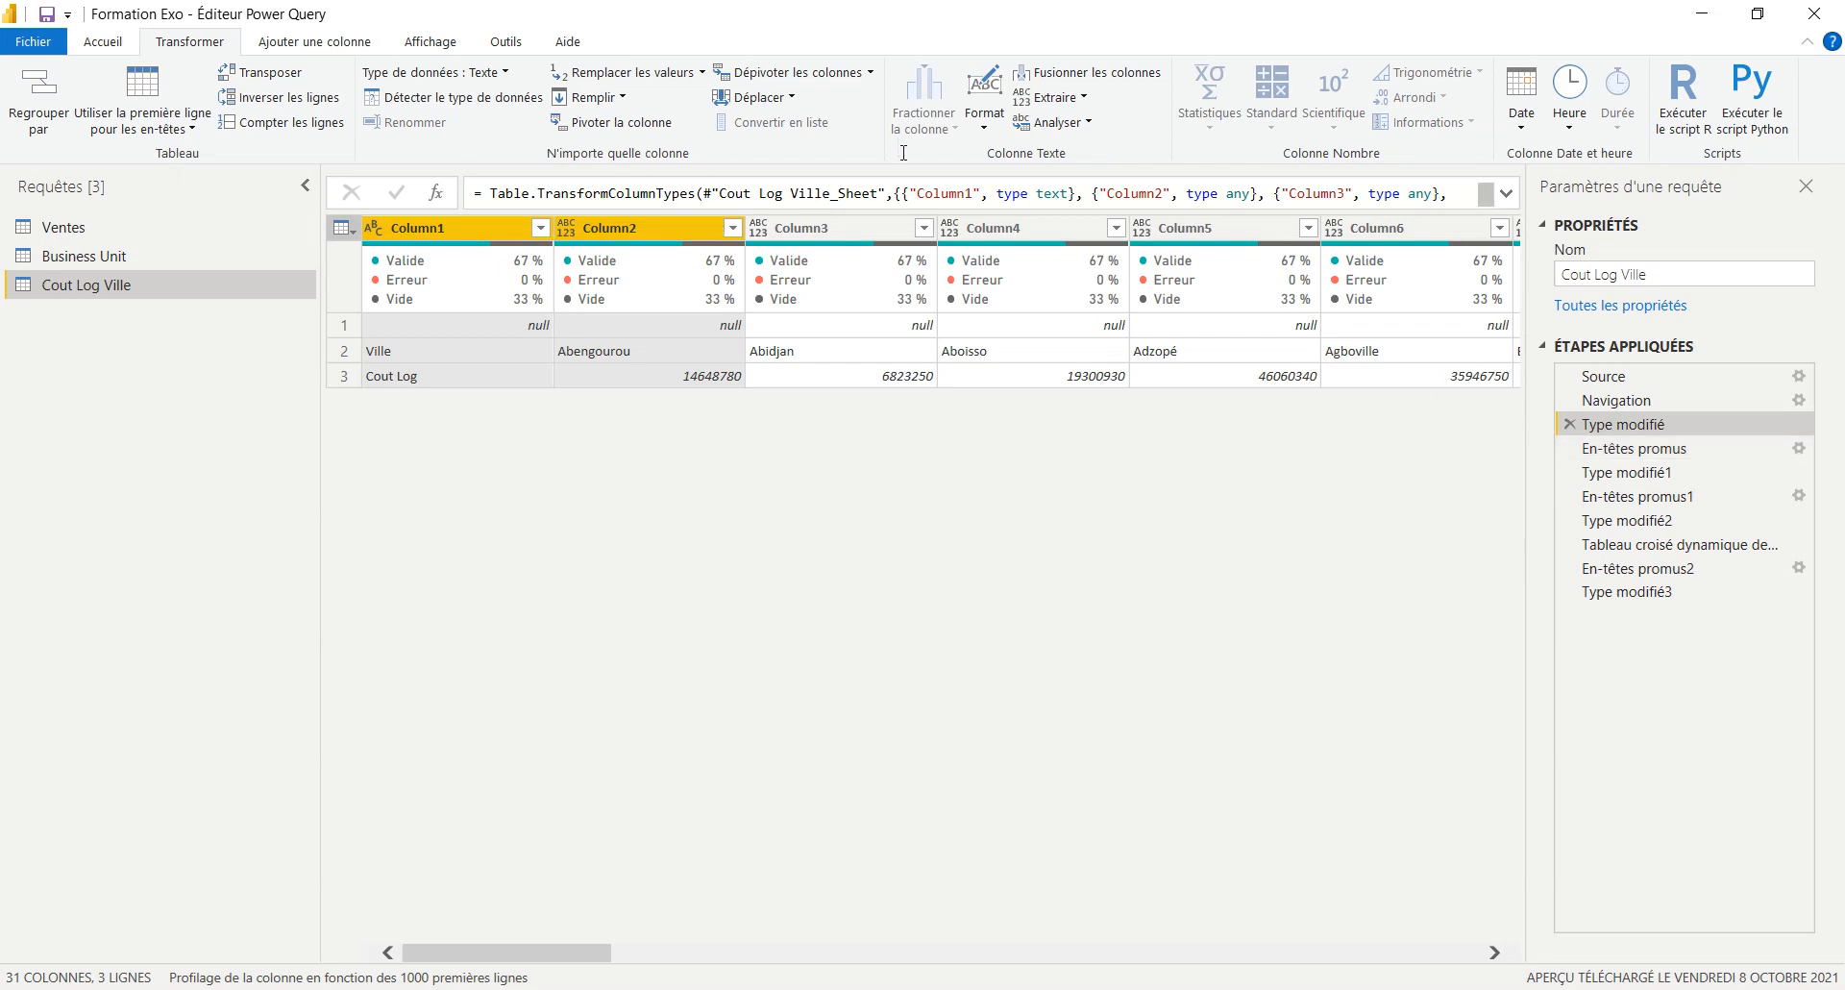
{"action": "key", "text": "Down"}
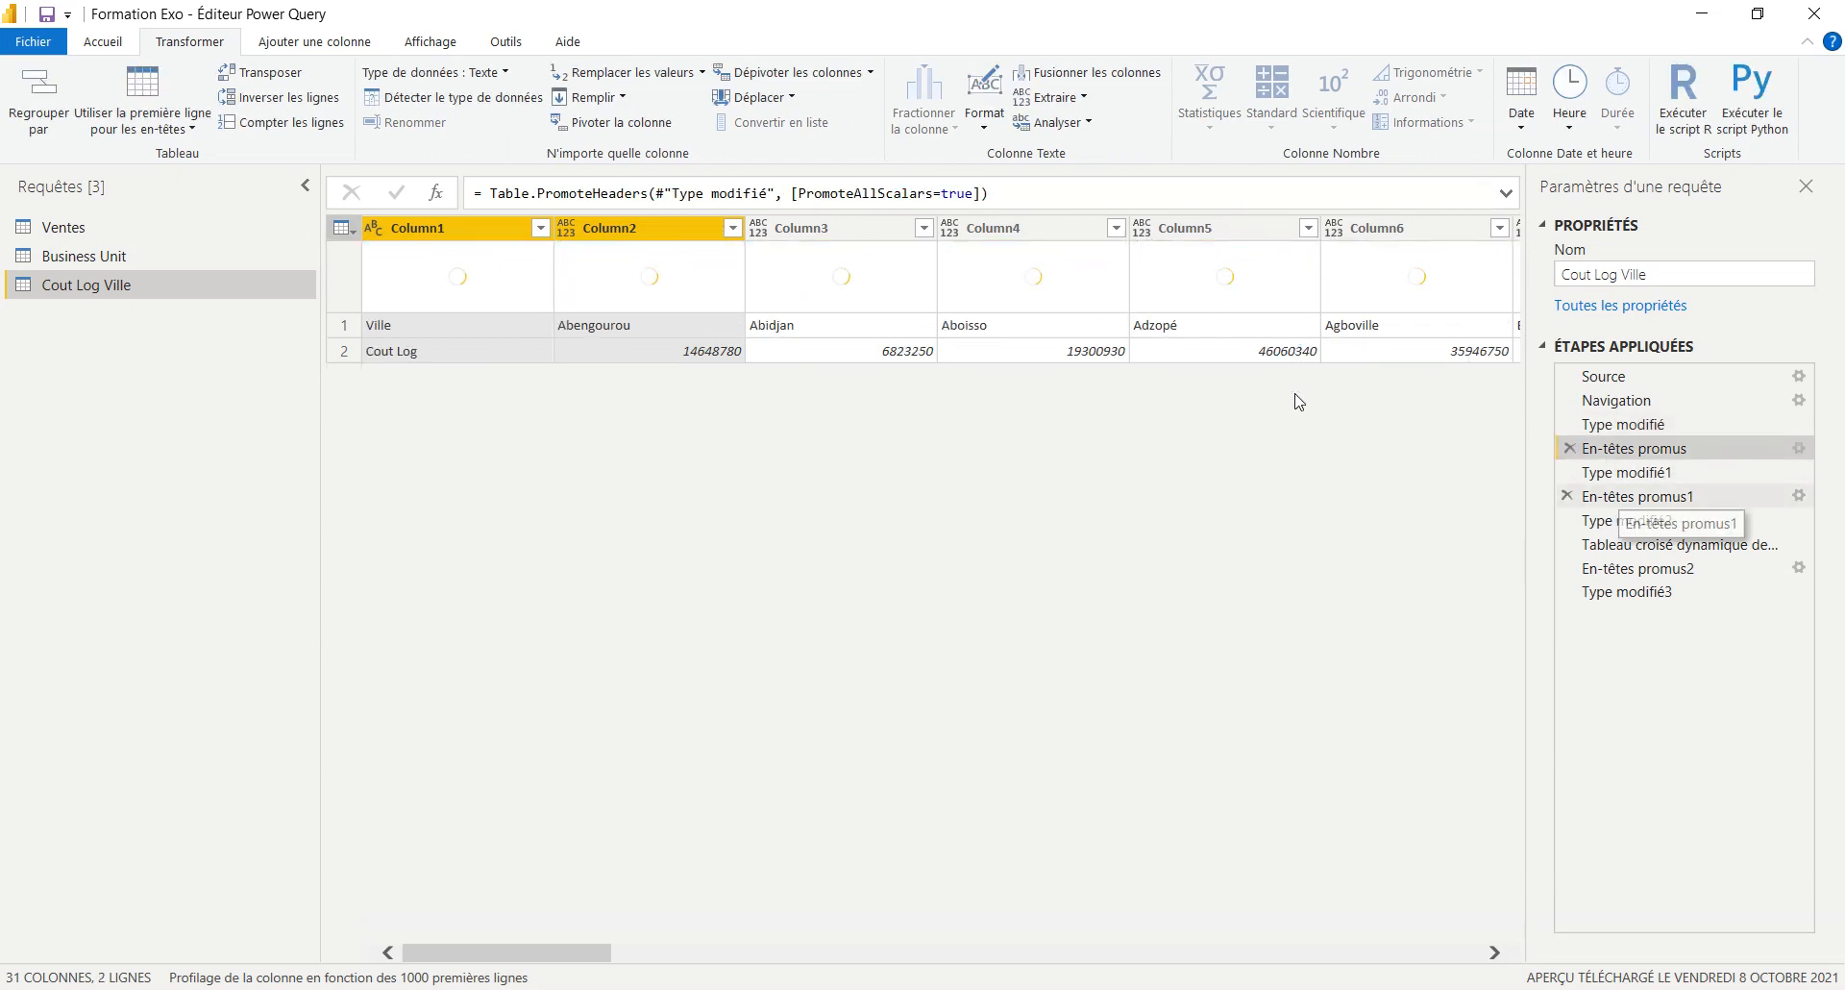
- Examine the M code of the Cout Log Ville query in the Advanced Editor and close it without changes
{"action": "double_click", "coordinate": [81, 39]}
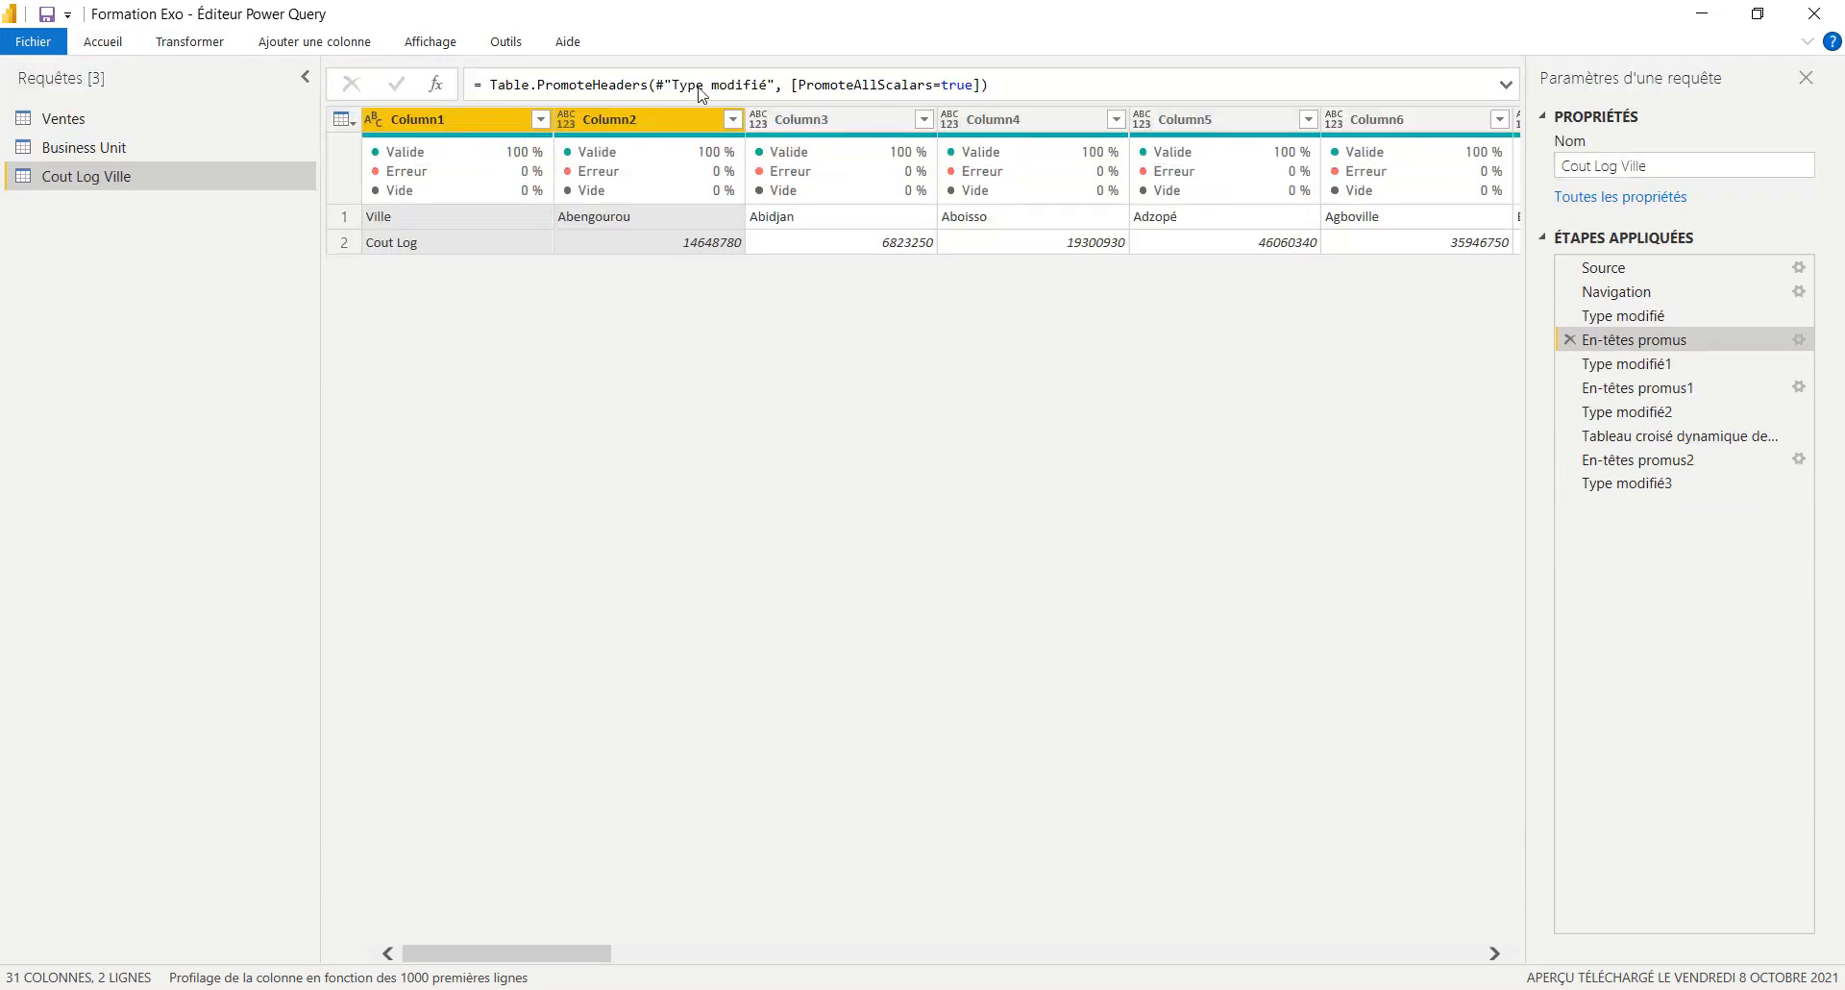
{"action": "left_click", "coordinate": [1808, 41]}
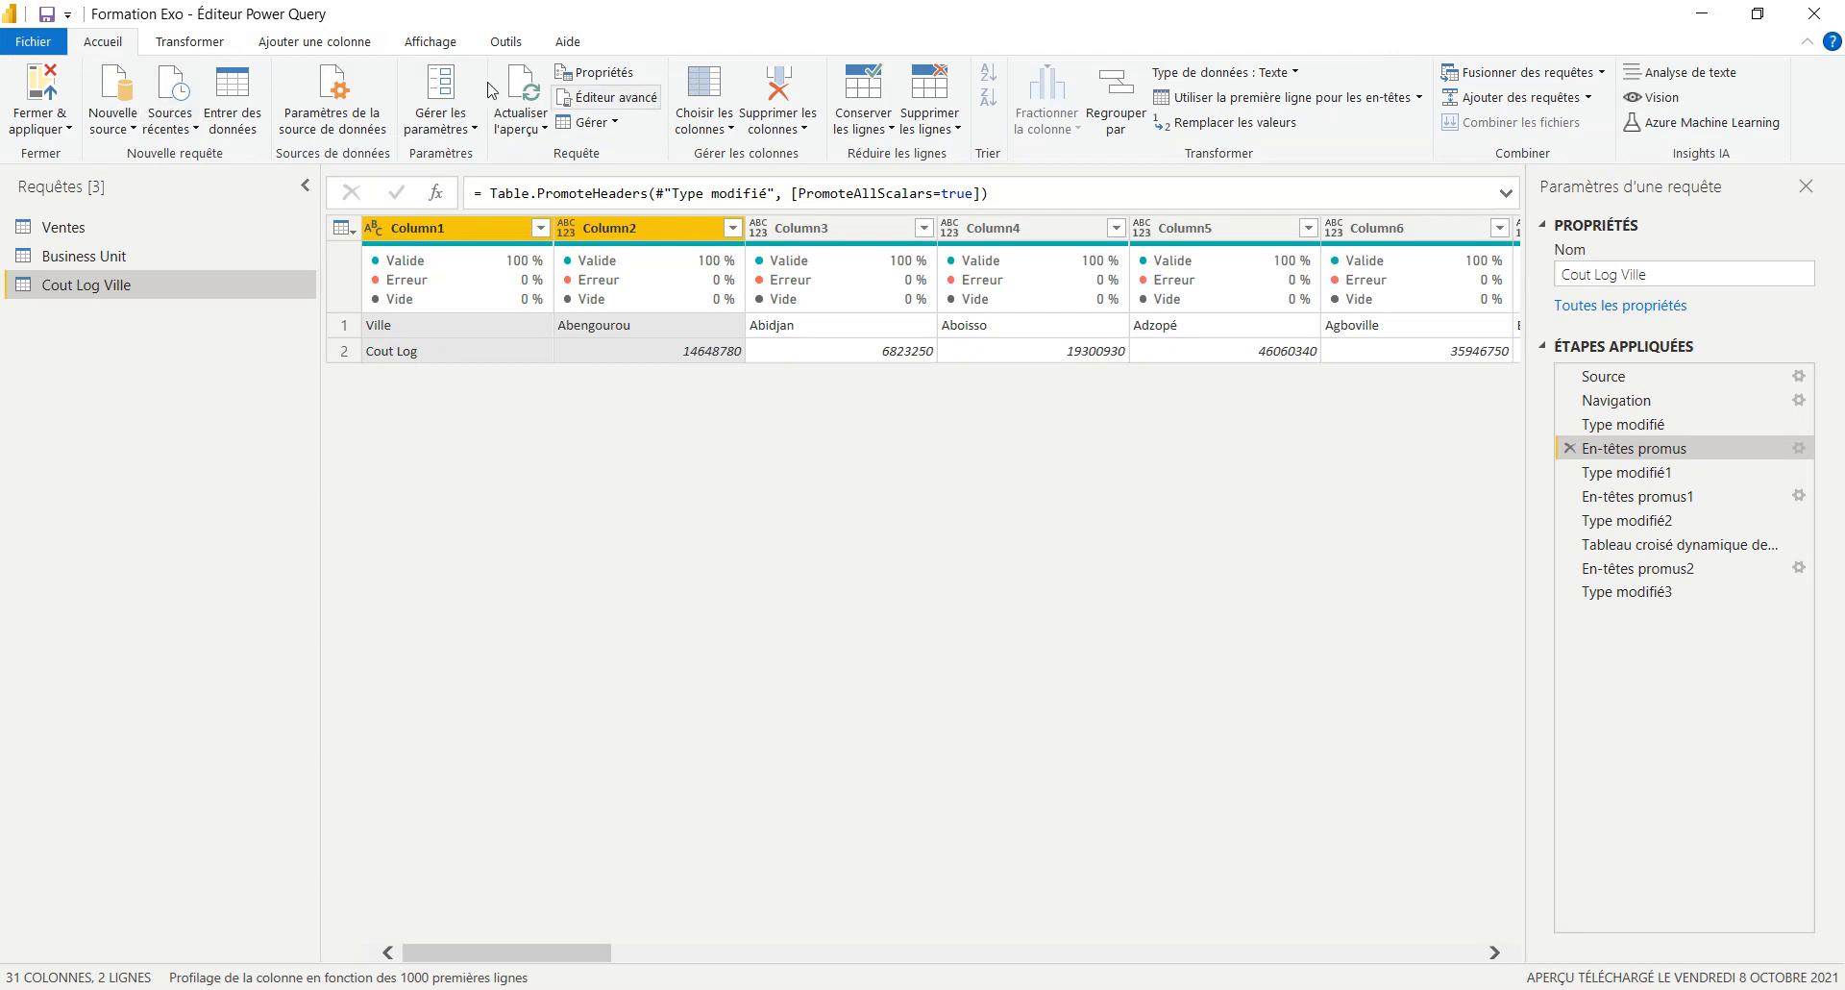
{"action": "left_click", "coordinate": [606, 97]}
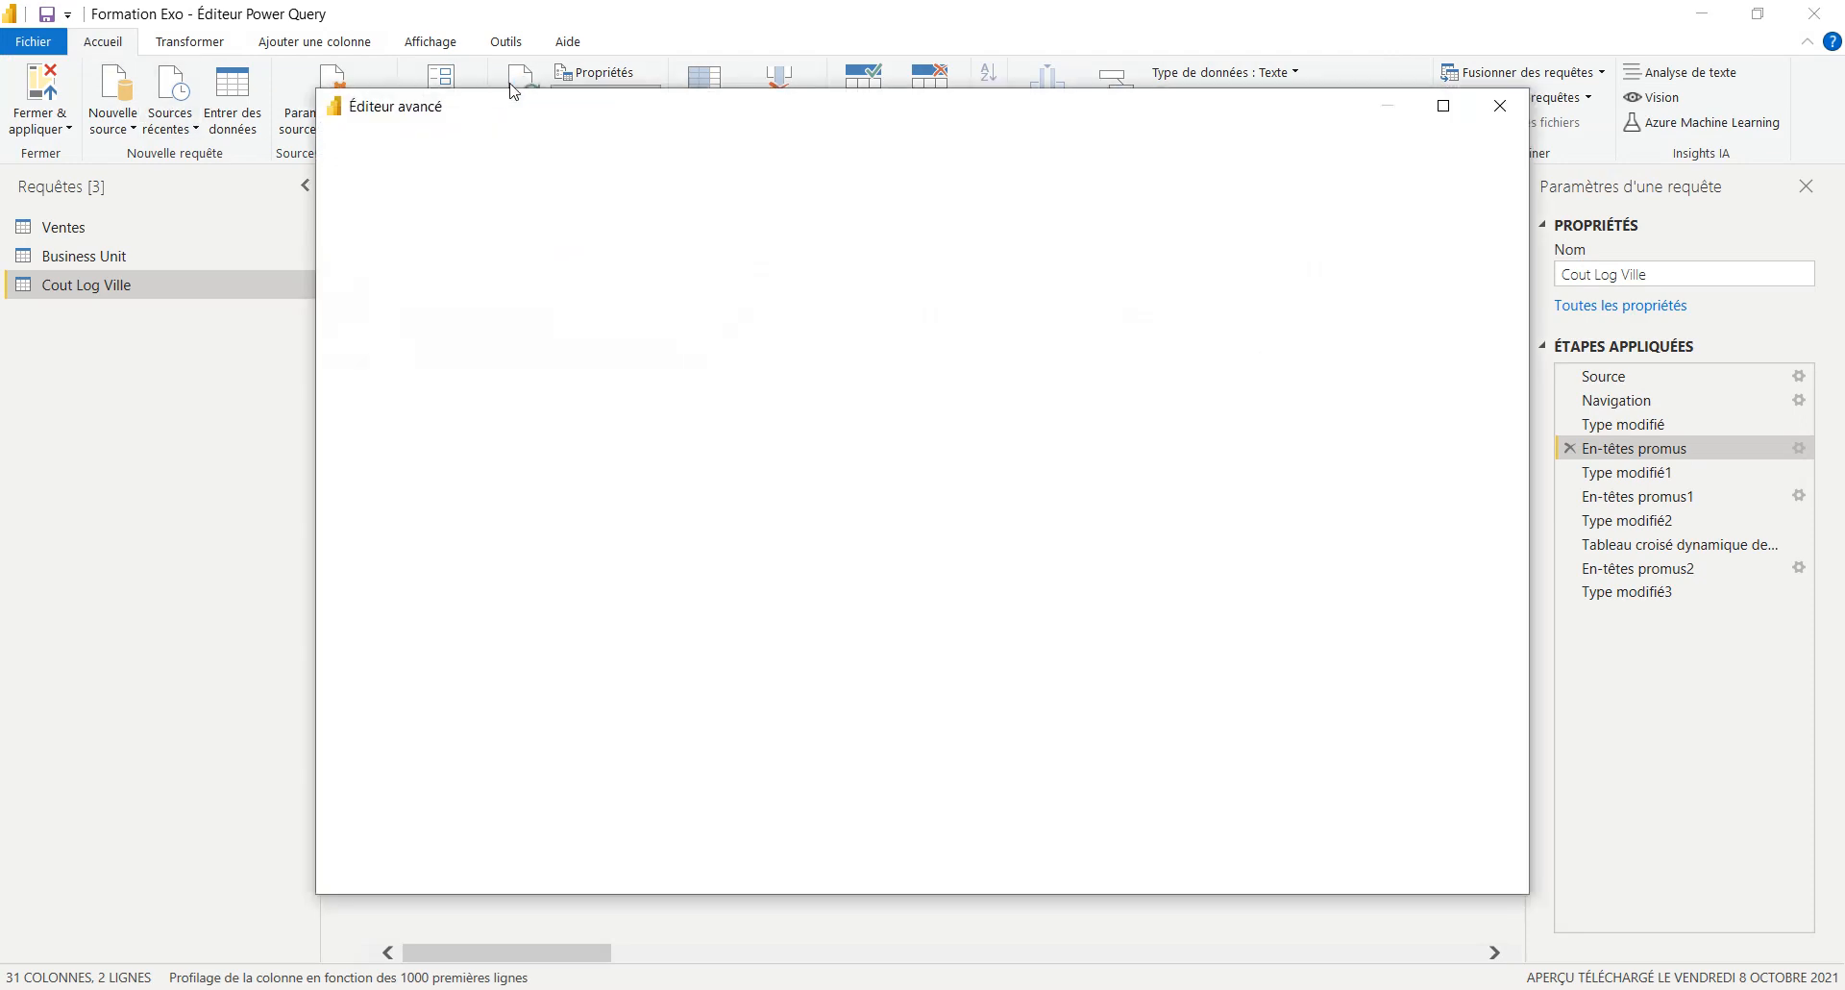
{"action": "double_click", "coordinate": [533, 92]}
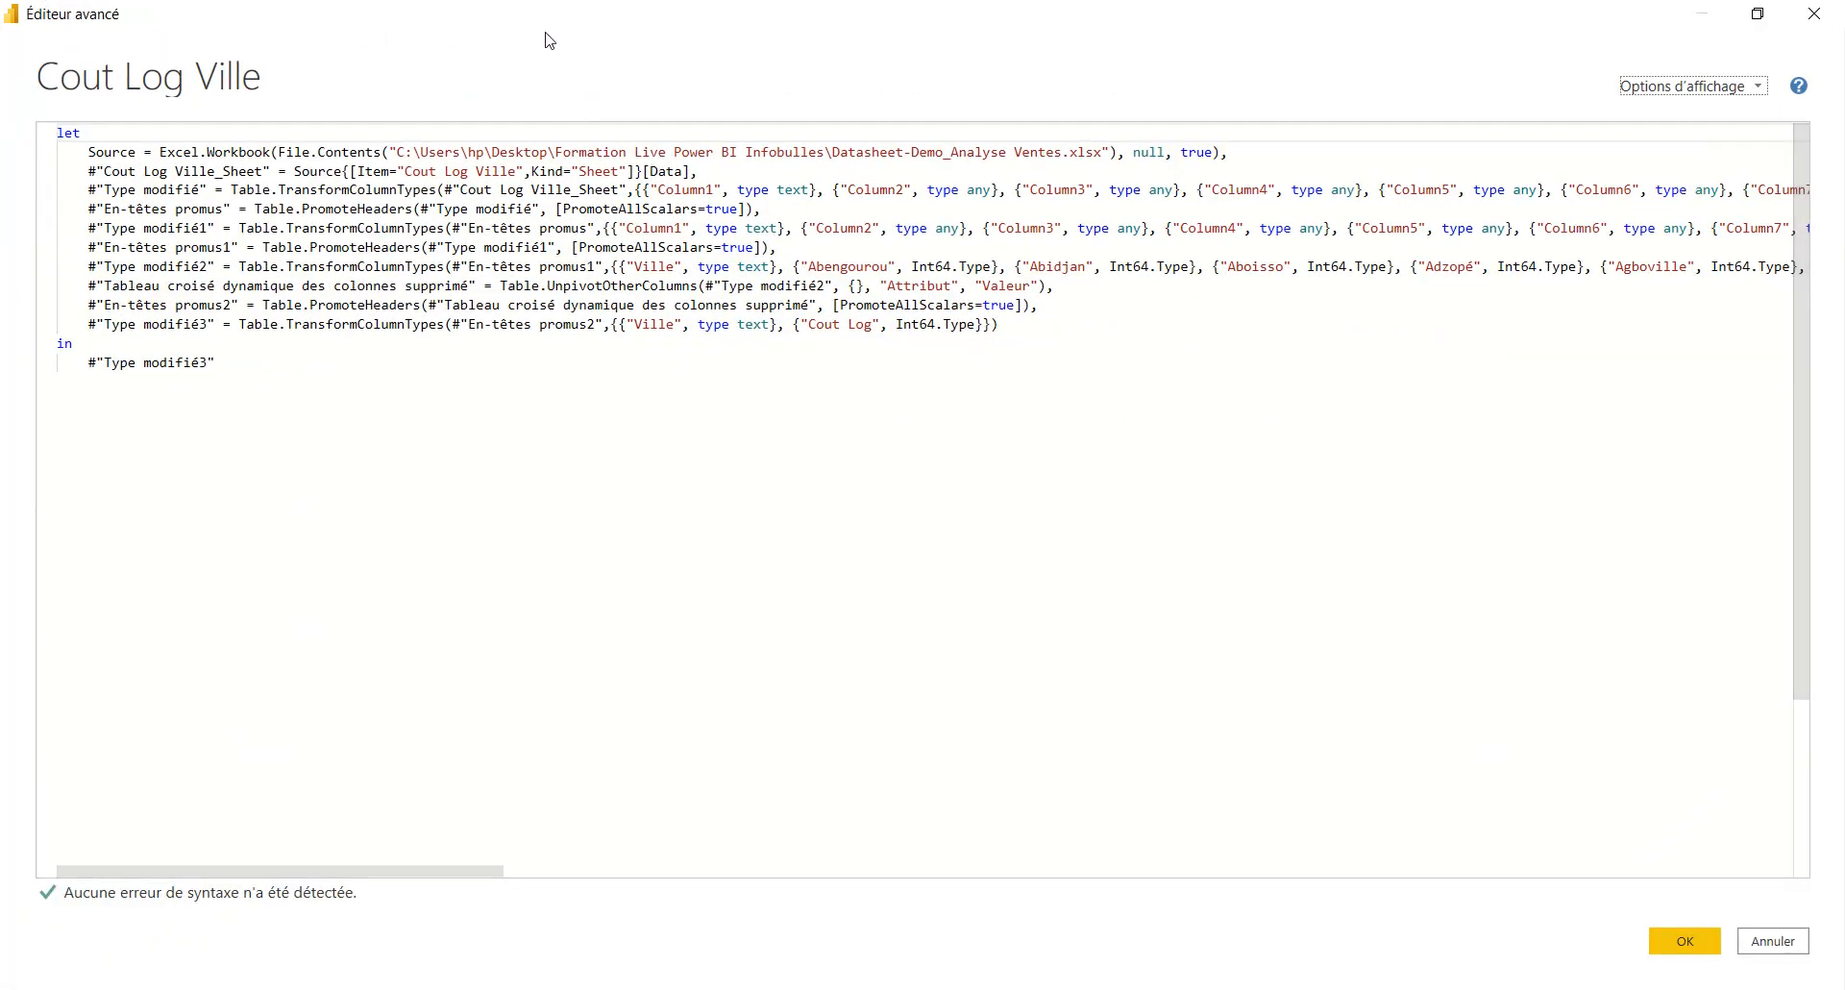
{"action": "double_click", "coordinate": [541, 23]}
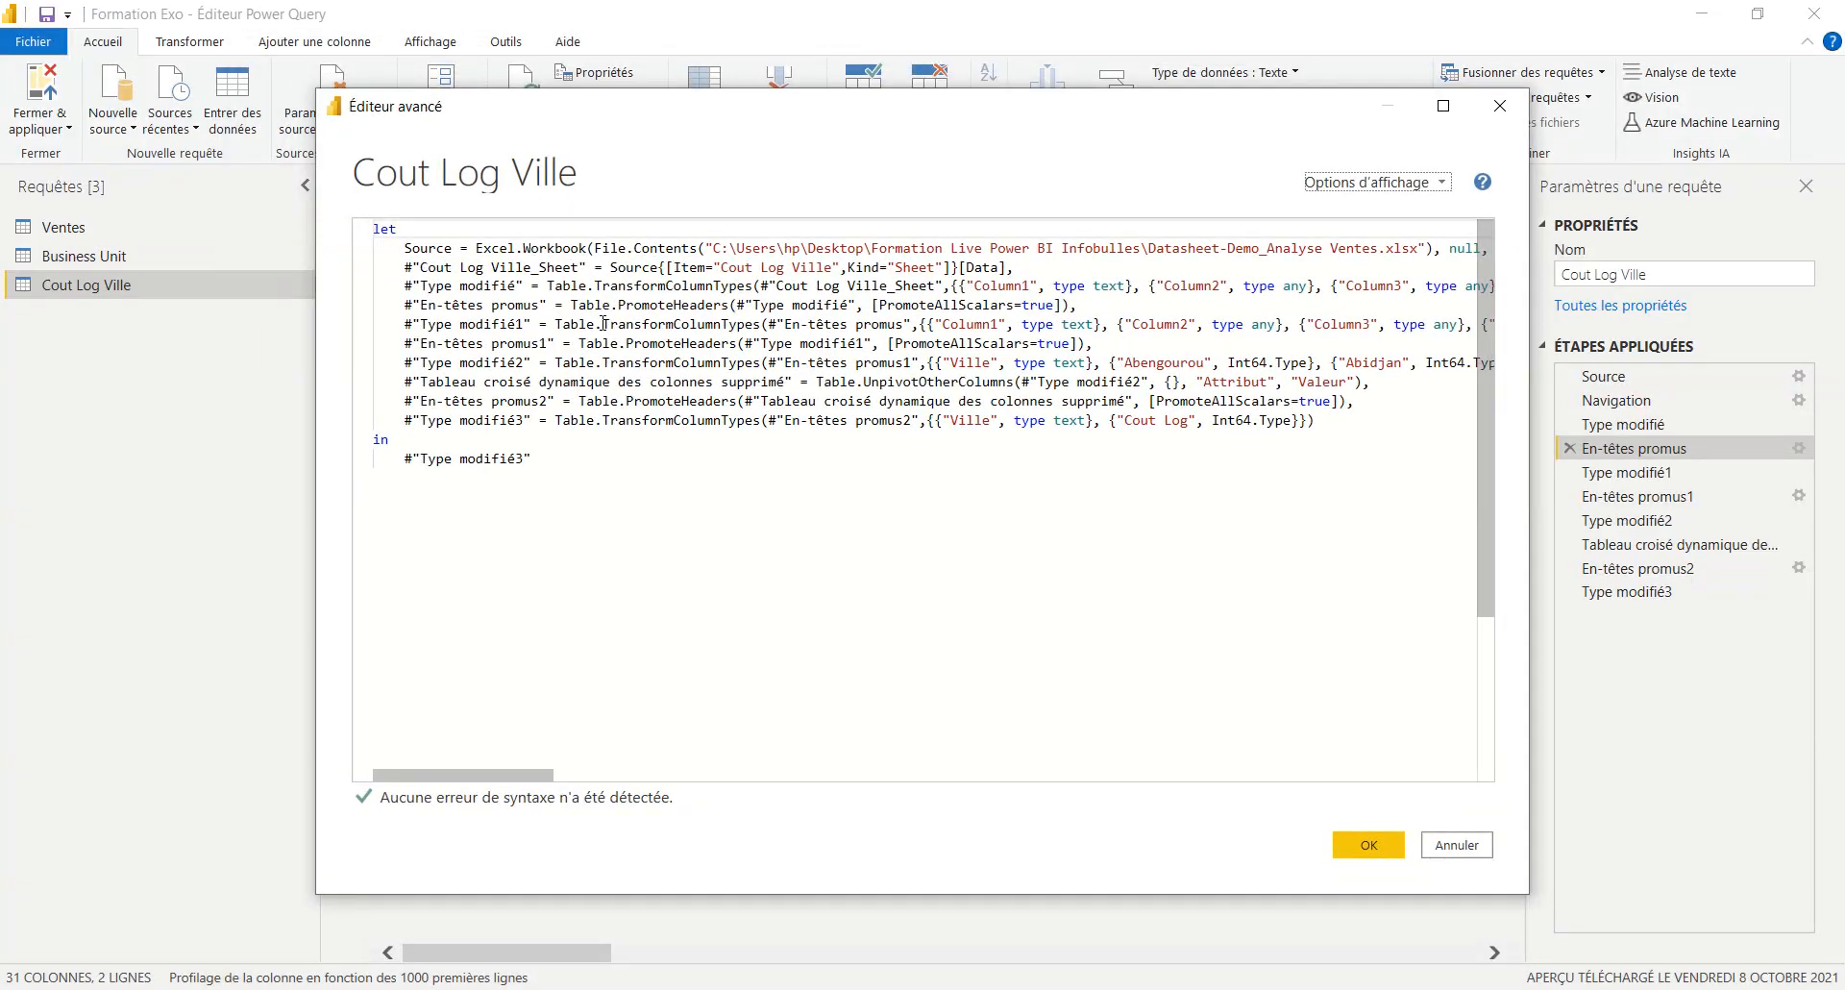
{"action": "double_click", "coordinate": [755, 382]}
{"action": "double_click", "coordinate": [437, 267]}
{"action": "key", "text": "ctrl+a"}
{"action": "double_click", "coordinate": [446, 305]}
{"action": "left_click", "coordinate": [461, 324]}
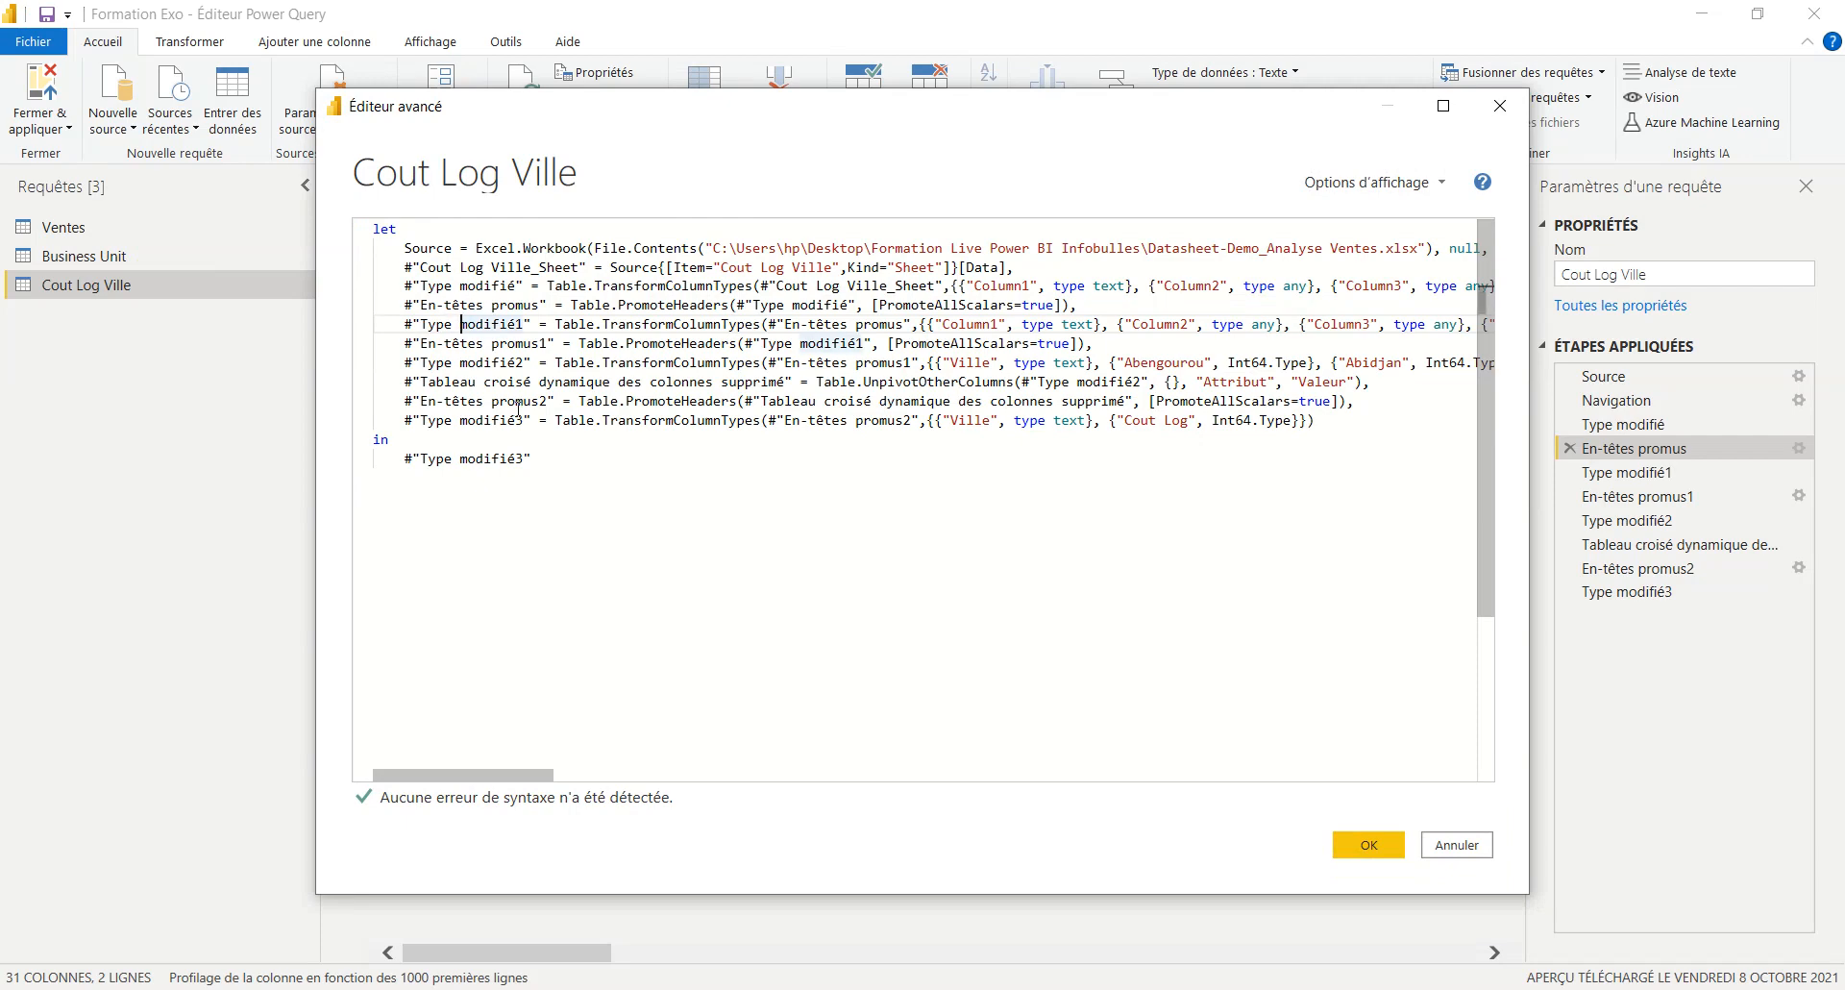
{"action": "key", "text": "ctrl+End"}
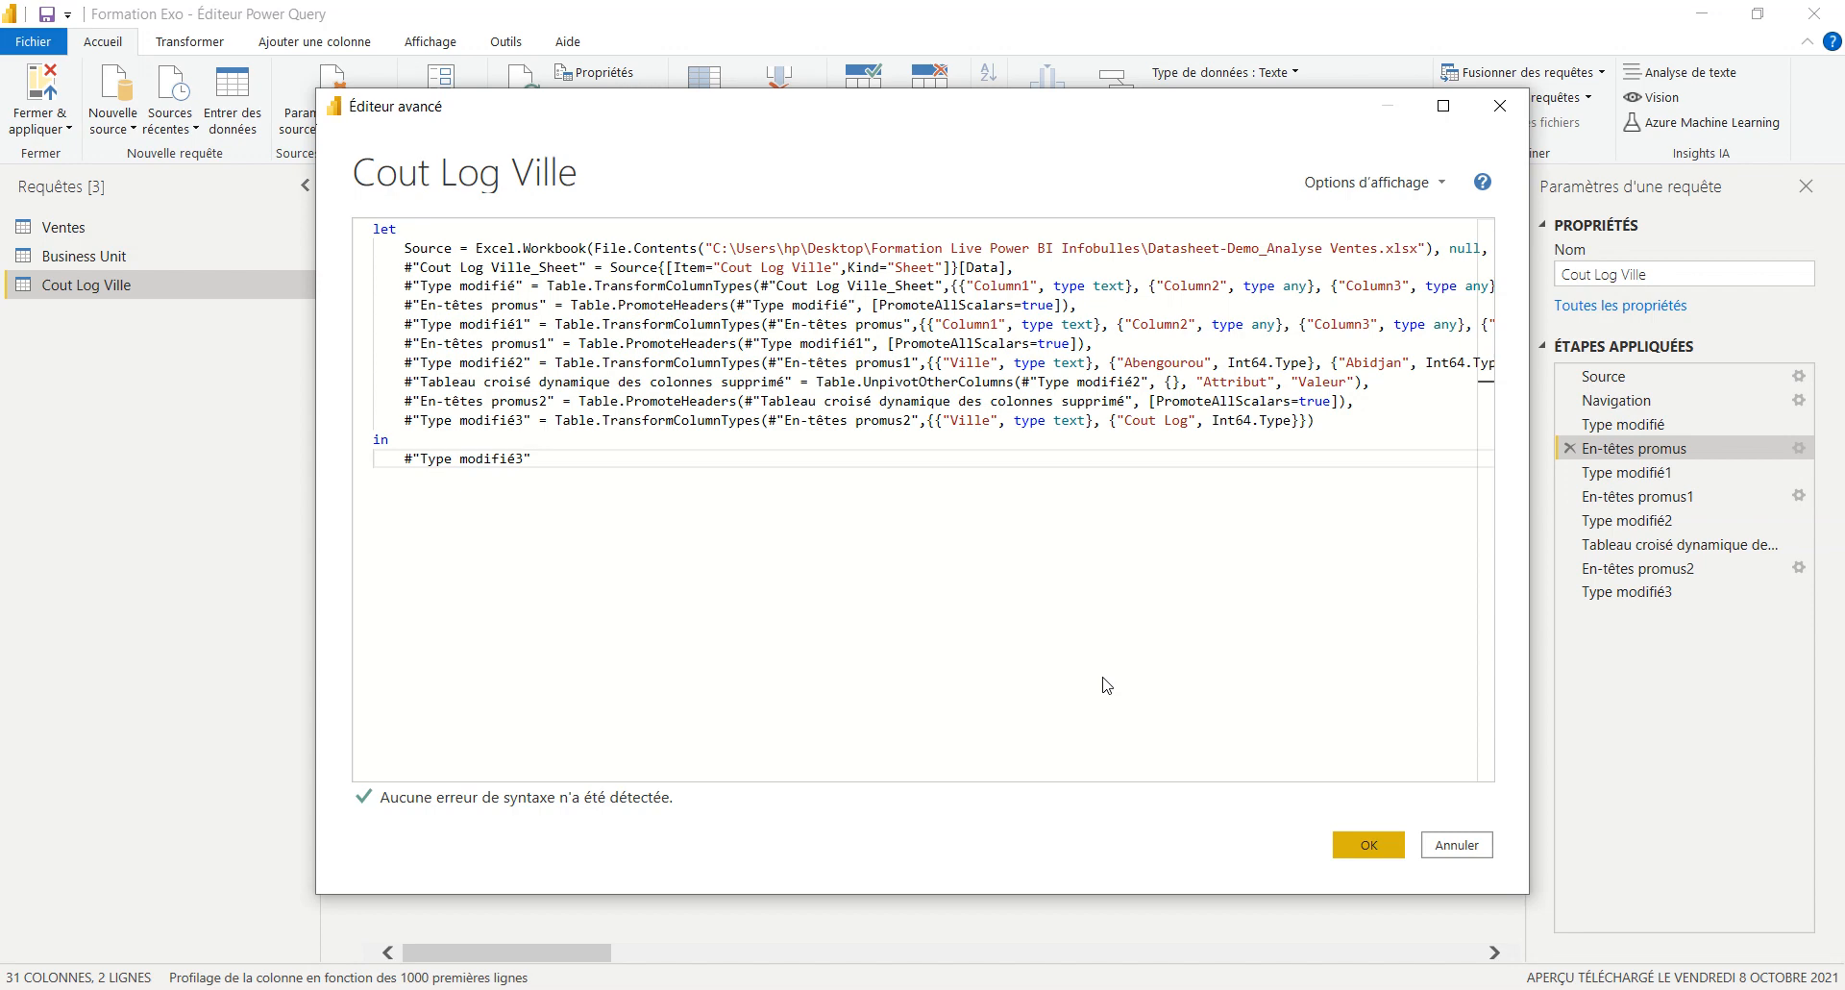
{"action": "key", "text": "Escape"}
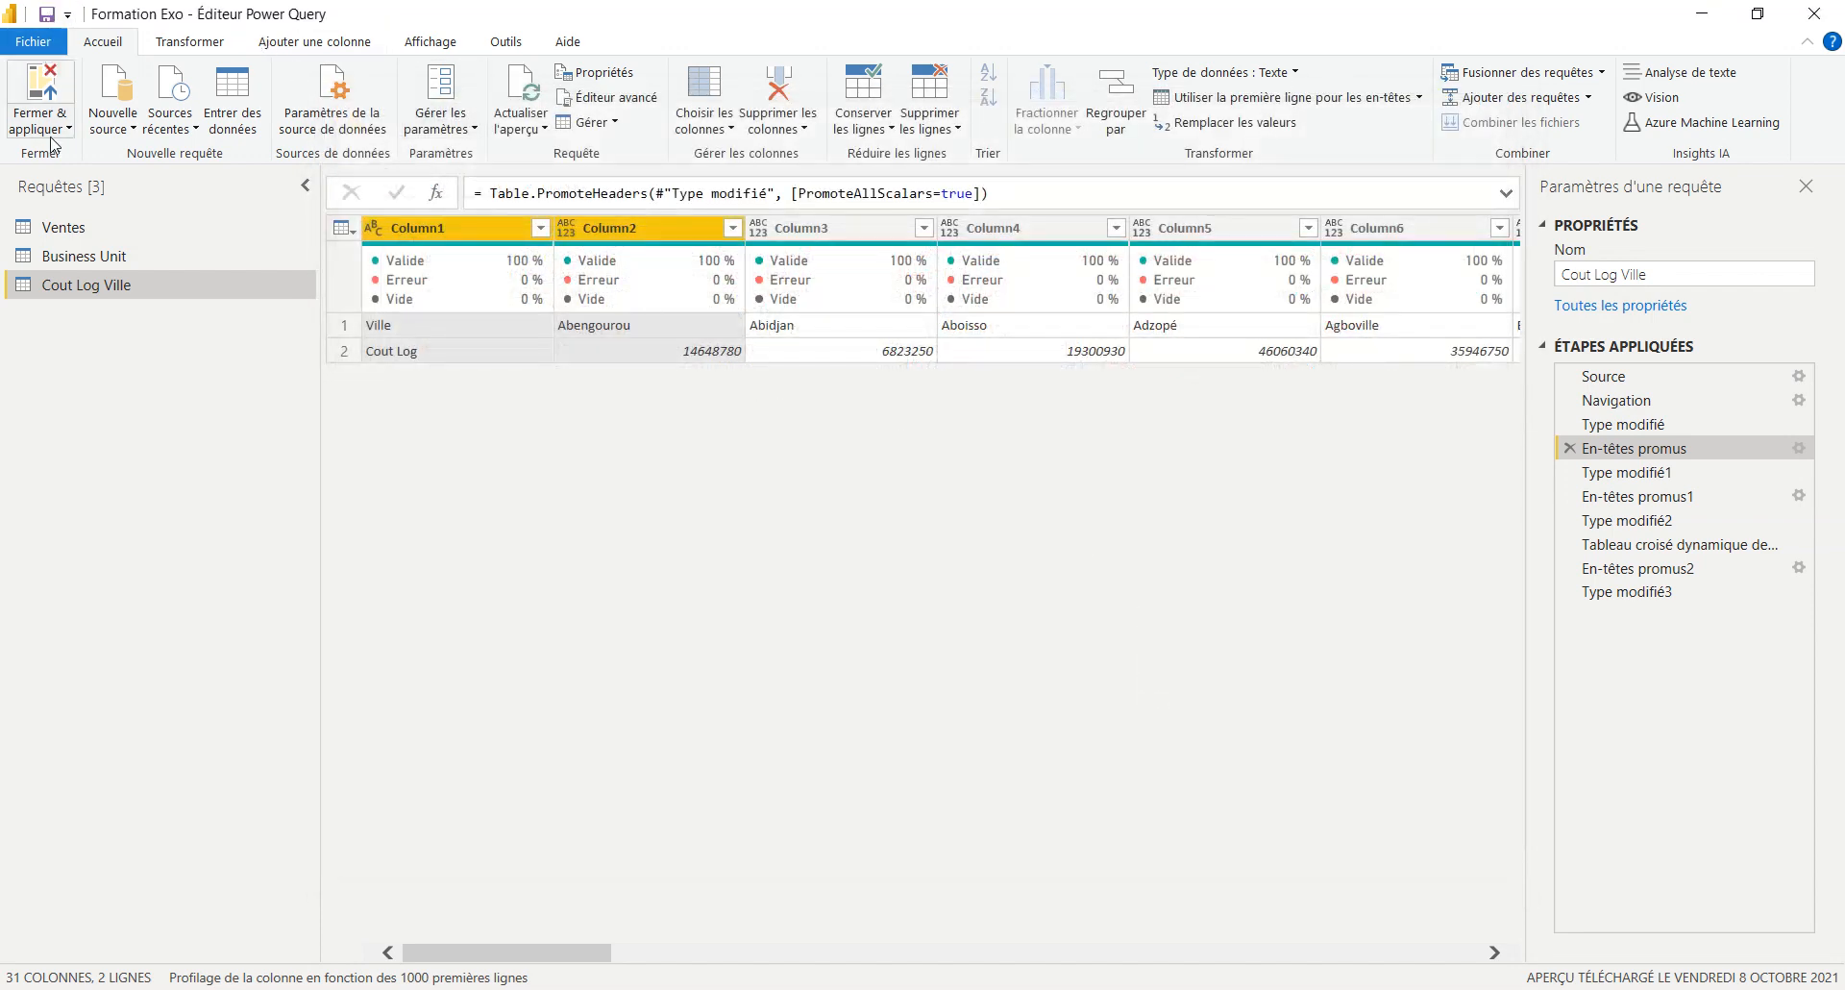
- Close the query editor applying all the query changes, and save the report
{"action": "left_click", "coordinate": [32, 72]}
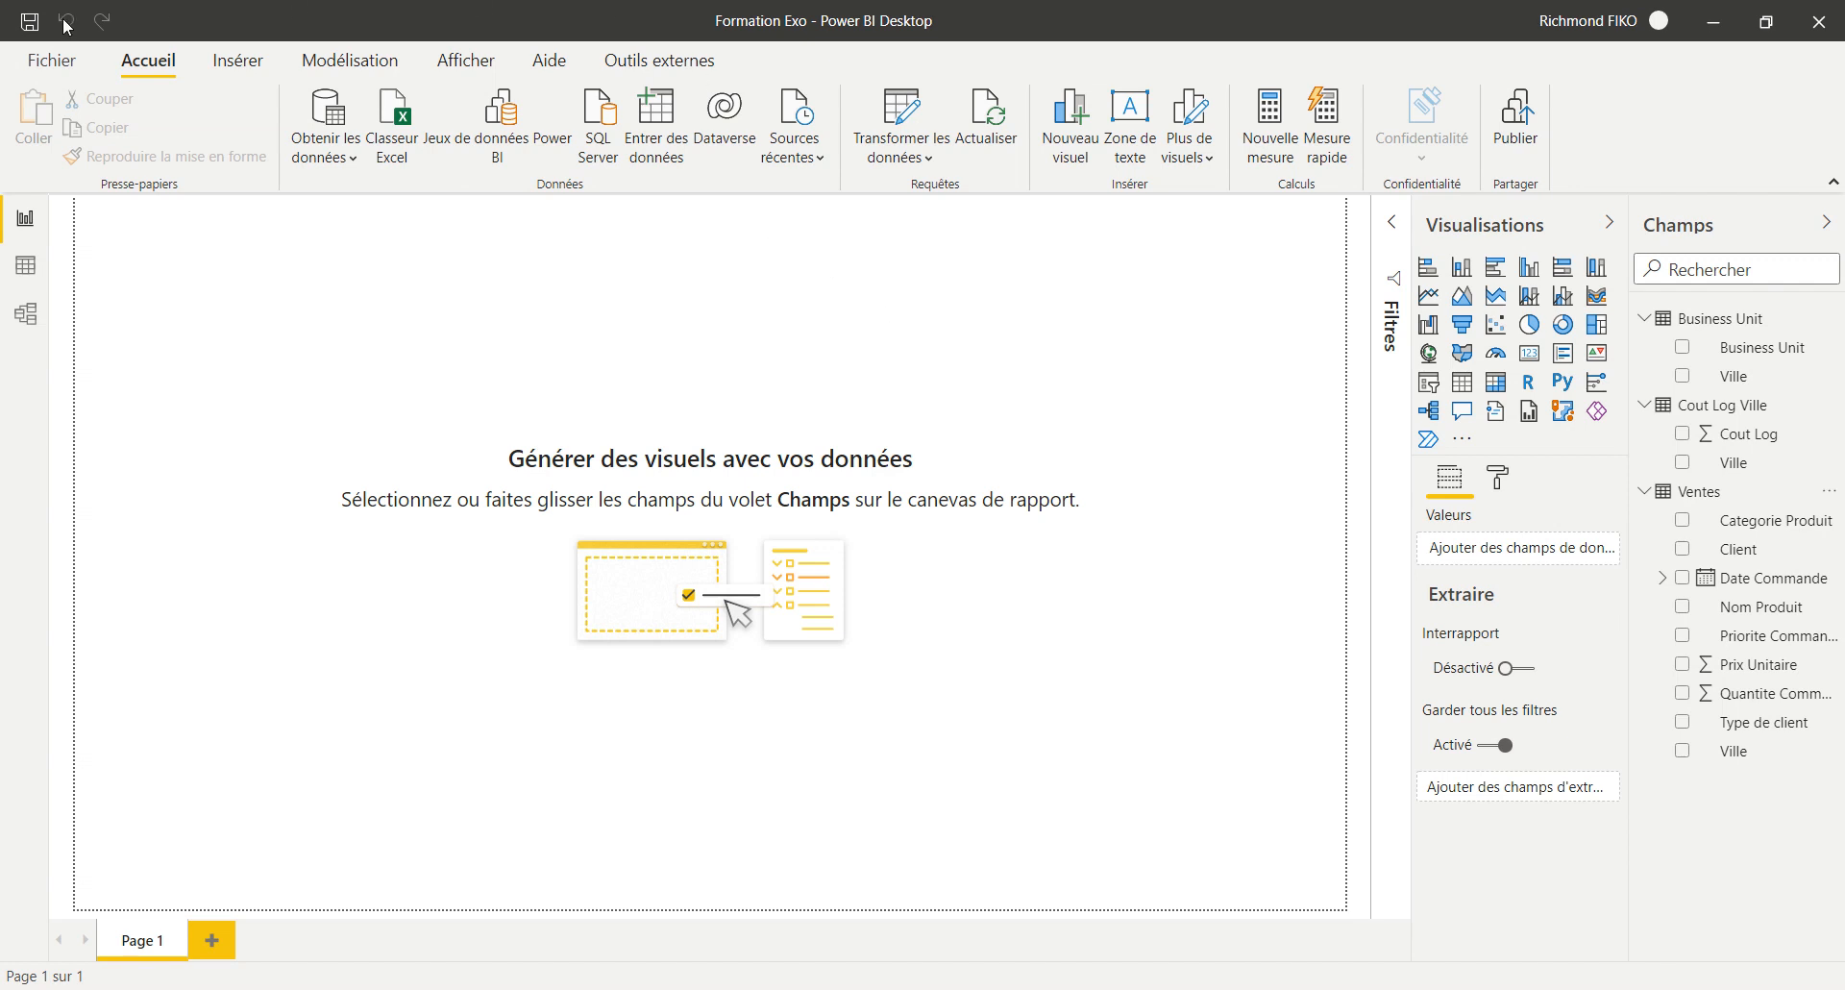
{"action": "left_click", "coordinate": [29, 19]}
- Switch to the PowerPoint presentation and review the slides on the 7 pillars, extraction and transformation, ending on 4-4 Modélisation des données
{"action": "key", "text": "alt+Tab"}
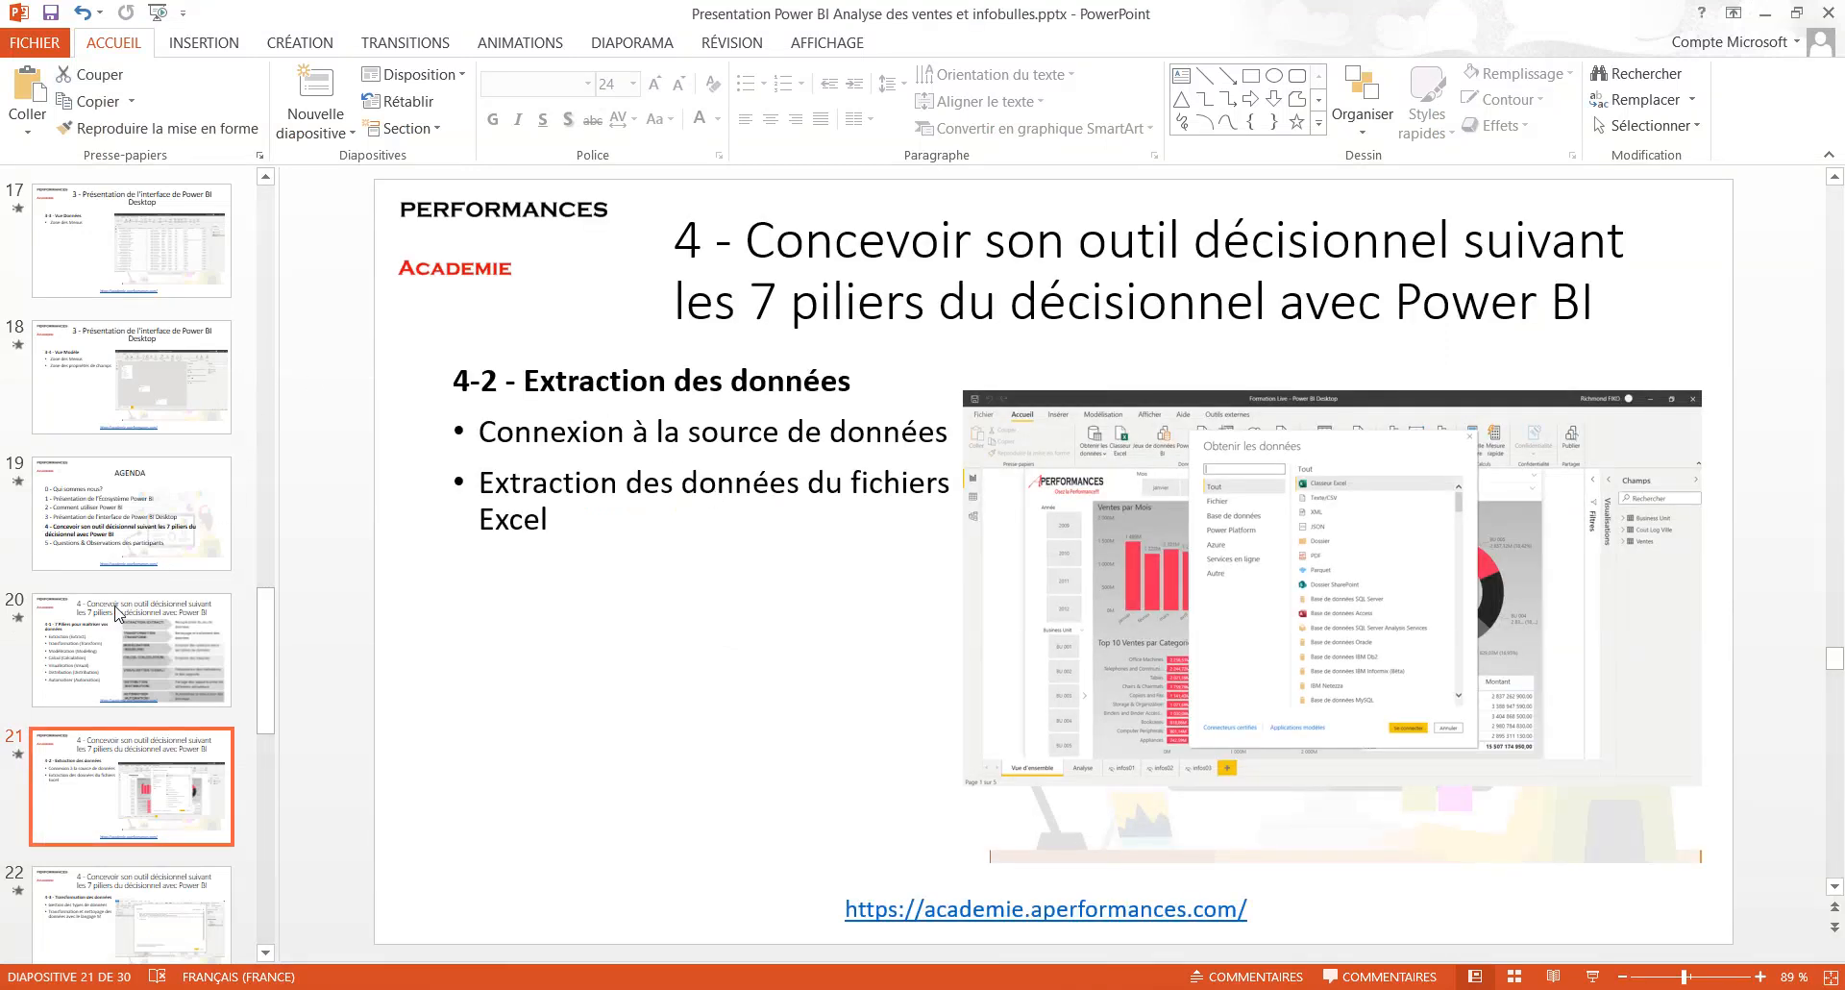
{"action": "key", "text": "Down"}
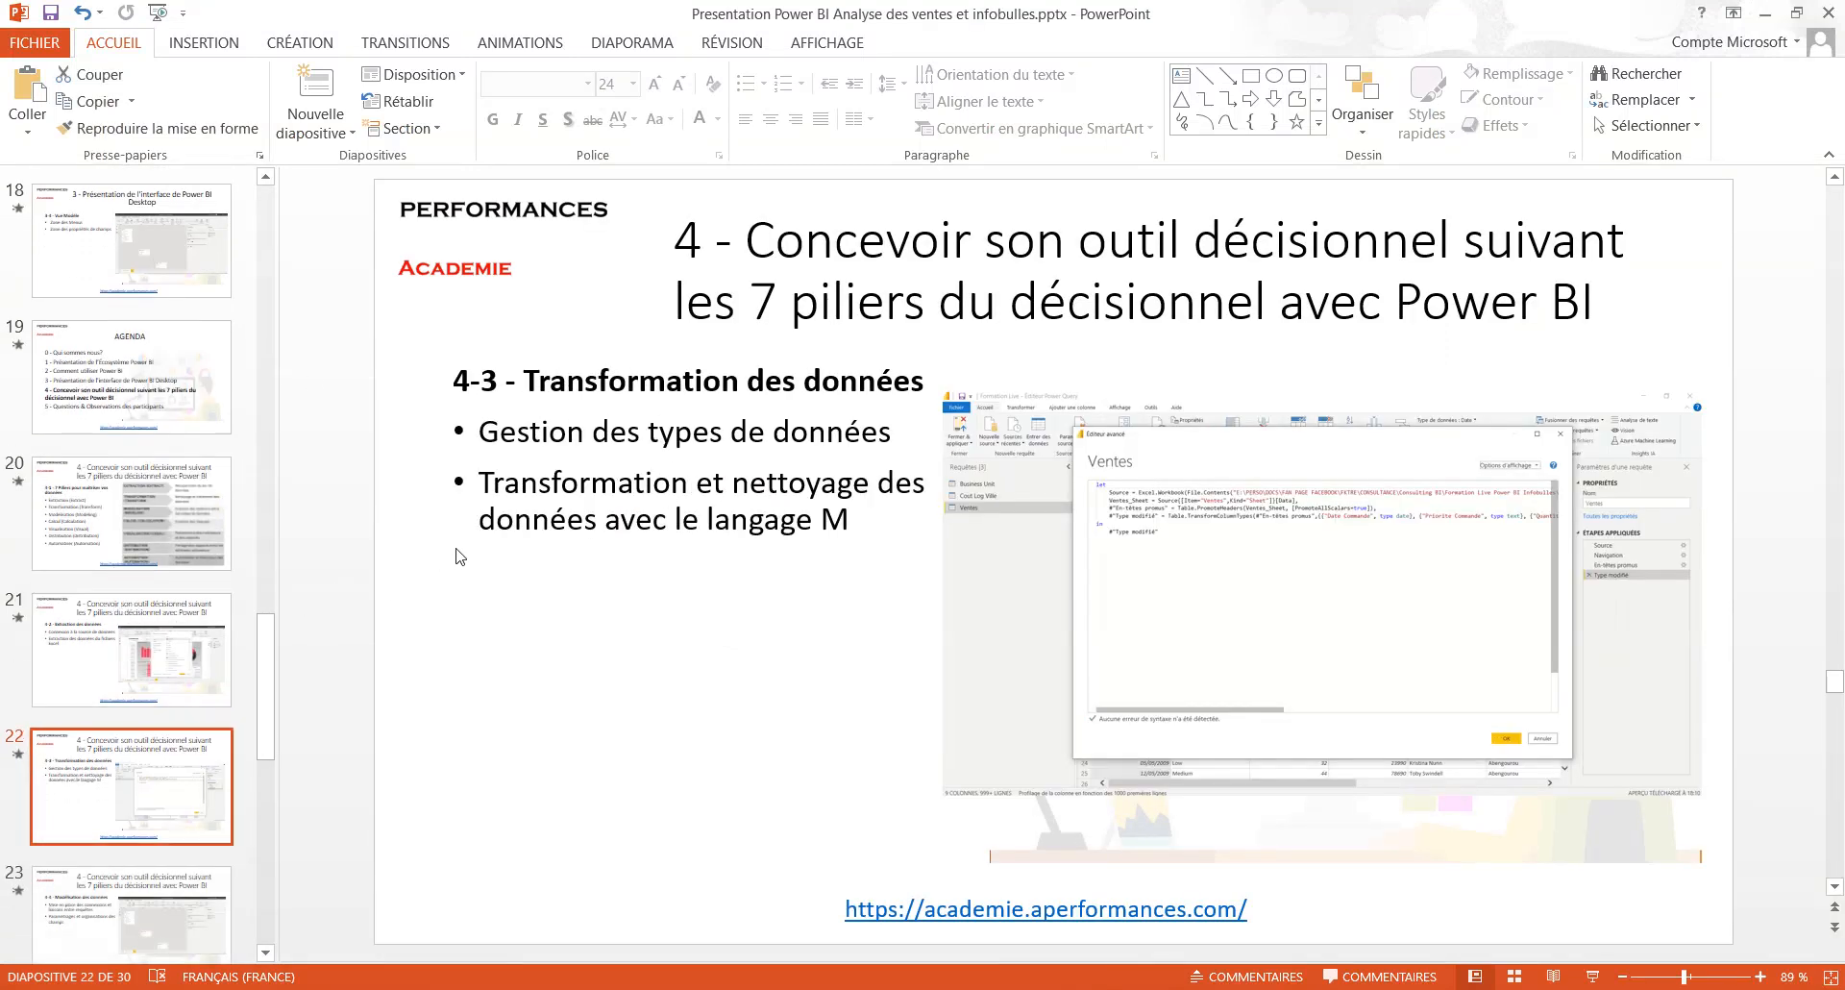
{"action": "key", "text": "Up"}
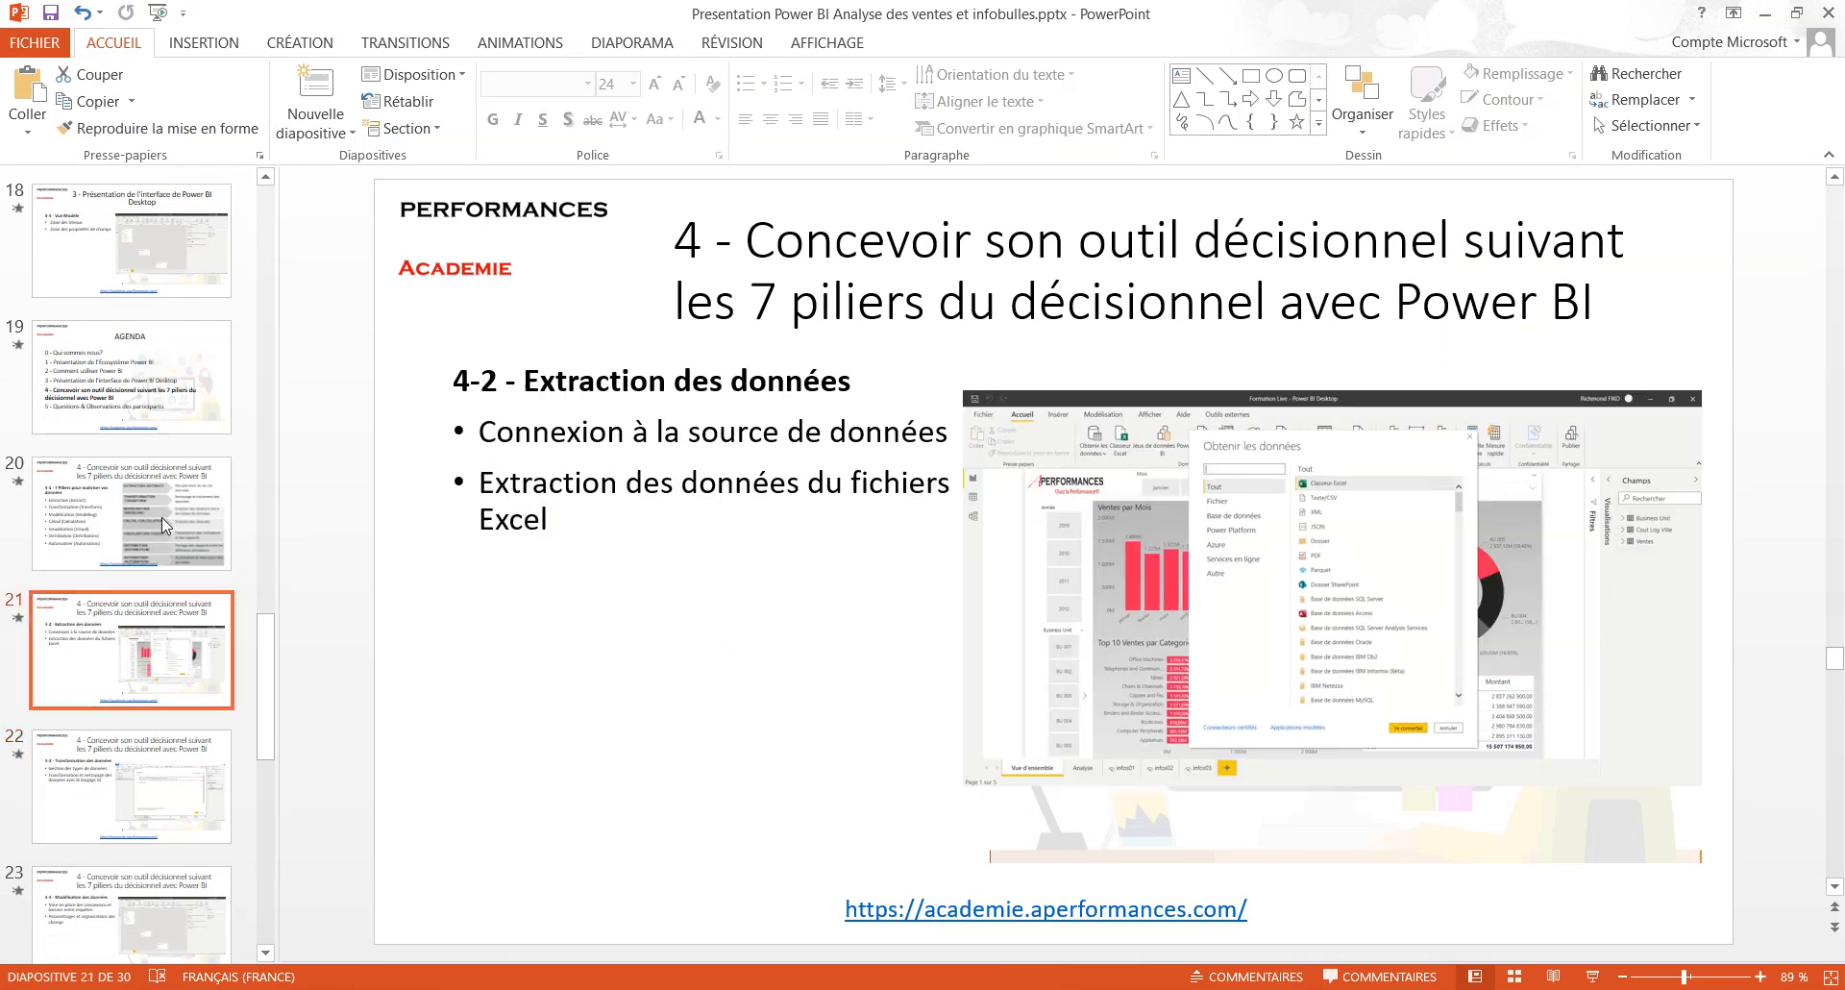
{"action": "key", "text": "Down"}
{"action": "left_click", "coordinate": [162, 517]}
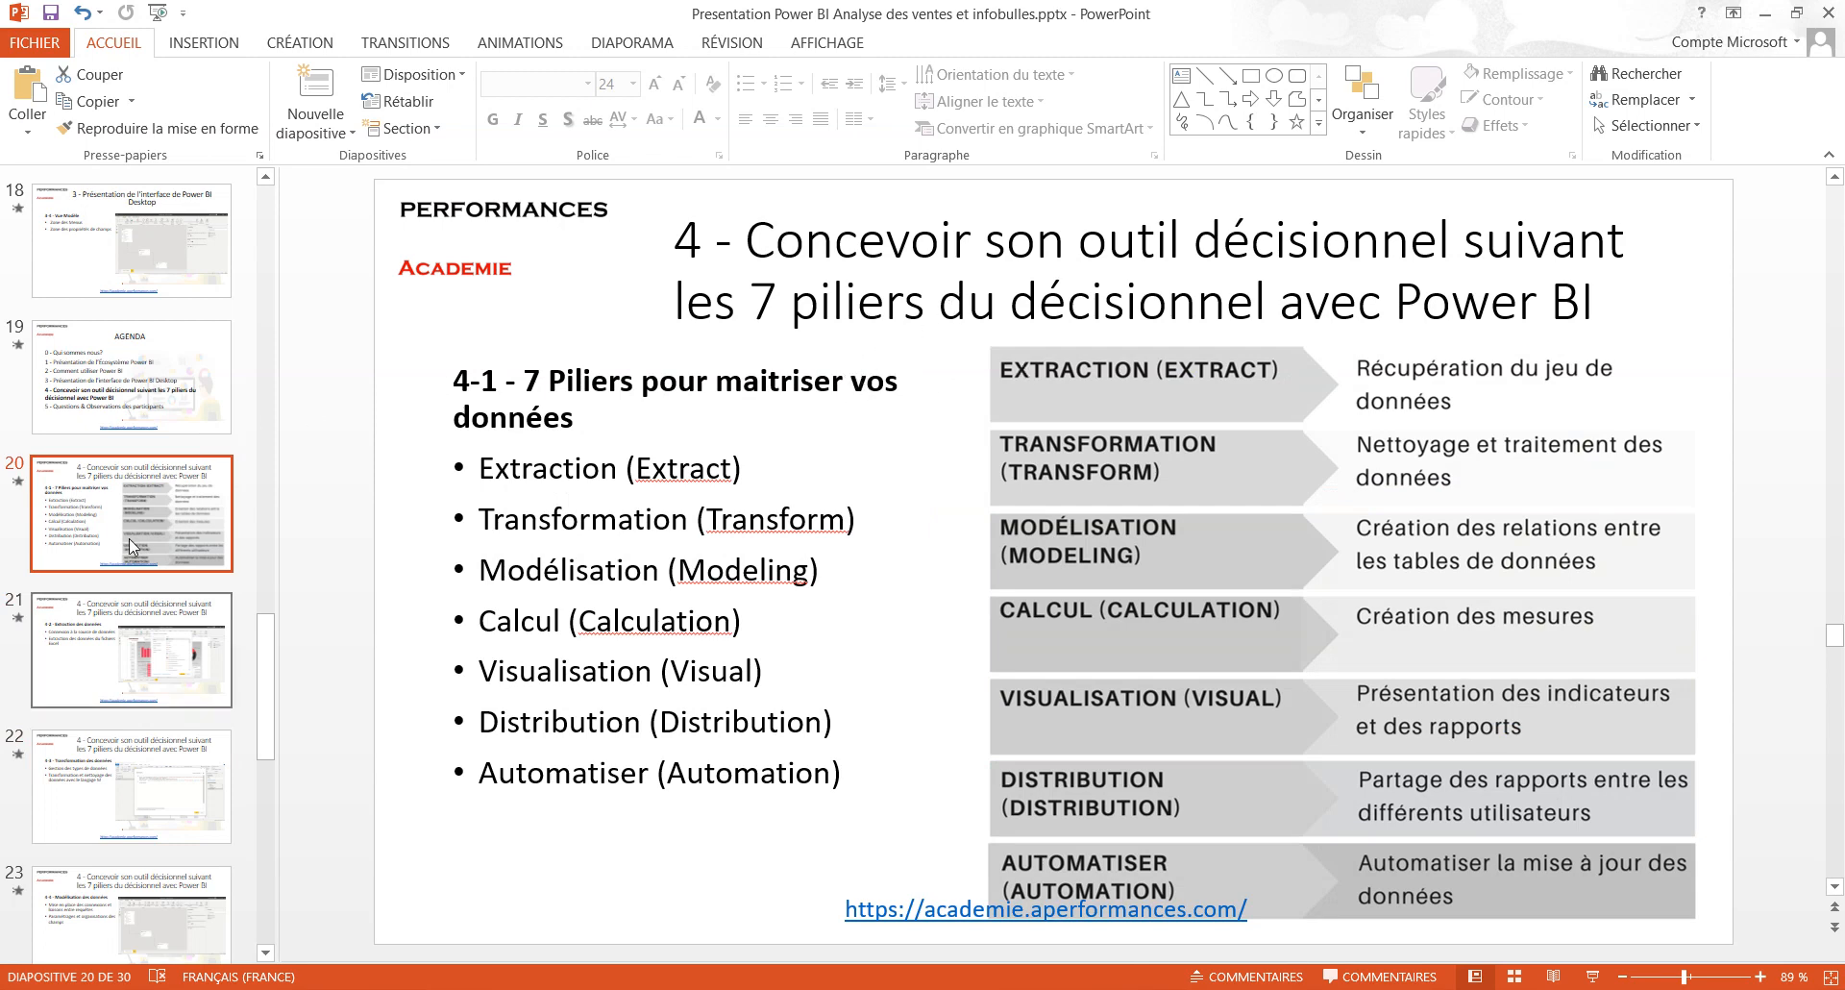
{"action": "key", "text": "Down"}
{"action": "key", "text": "Down"}
{"action": "key", "text": "Down"}
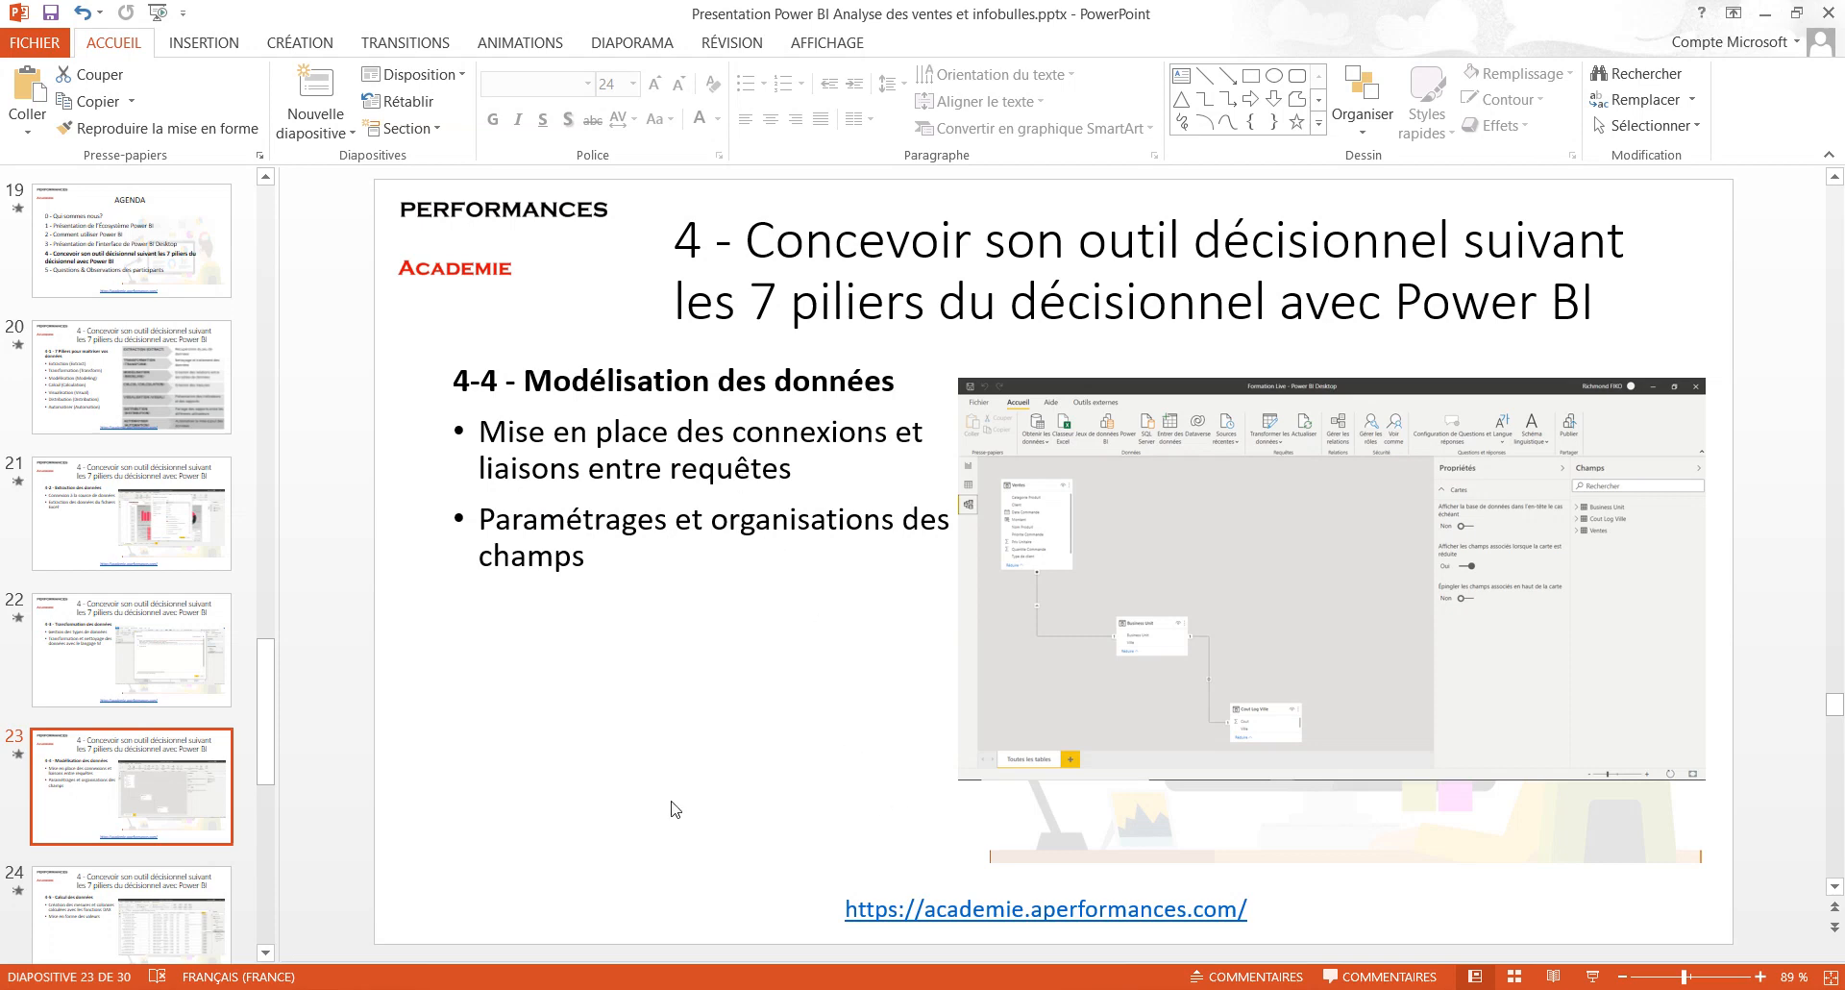
- Switch back to the Formation Exo report in Power BI Desktop and show its model view
{"action": "left_click", "coordinate": [647, 807]}
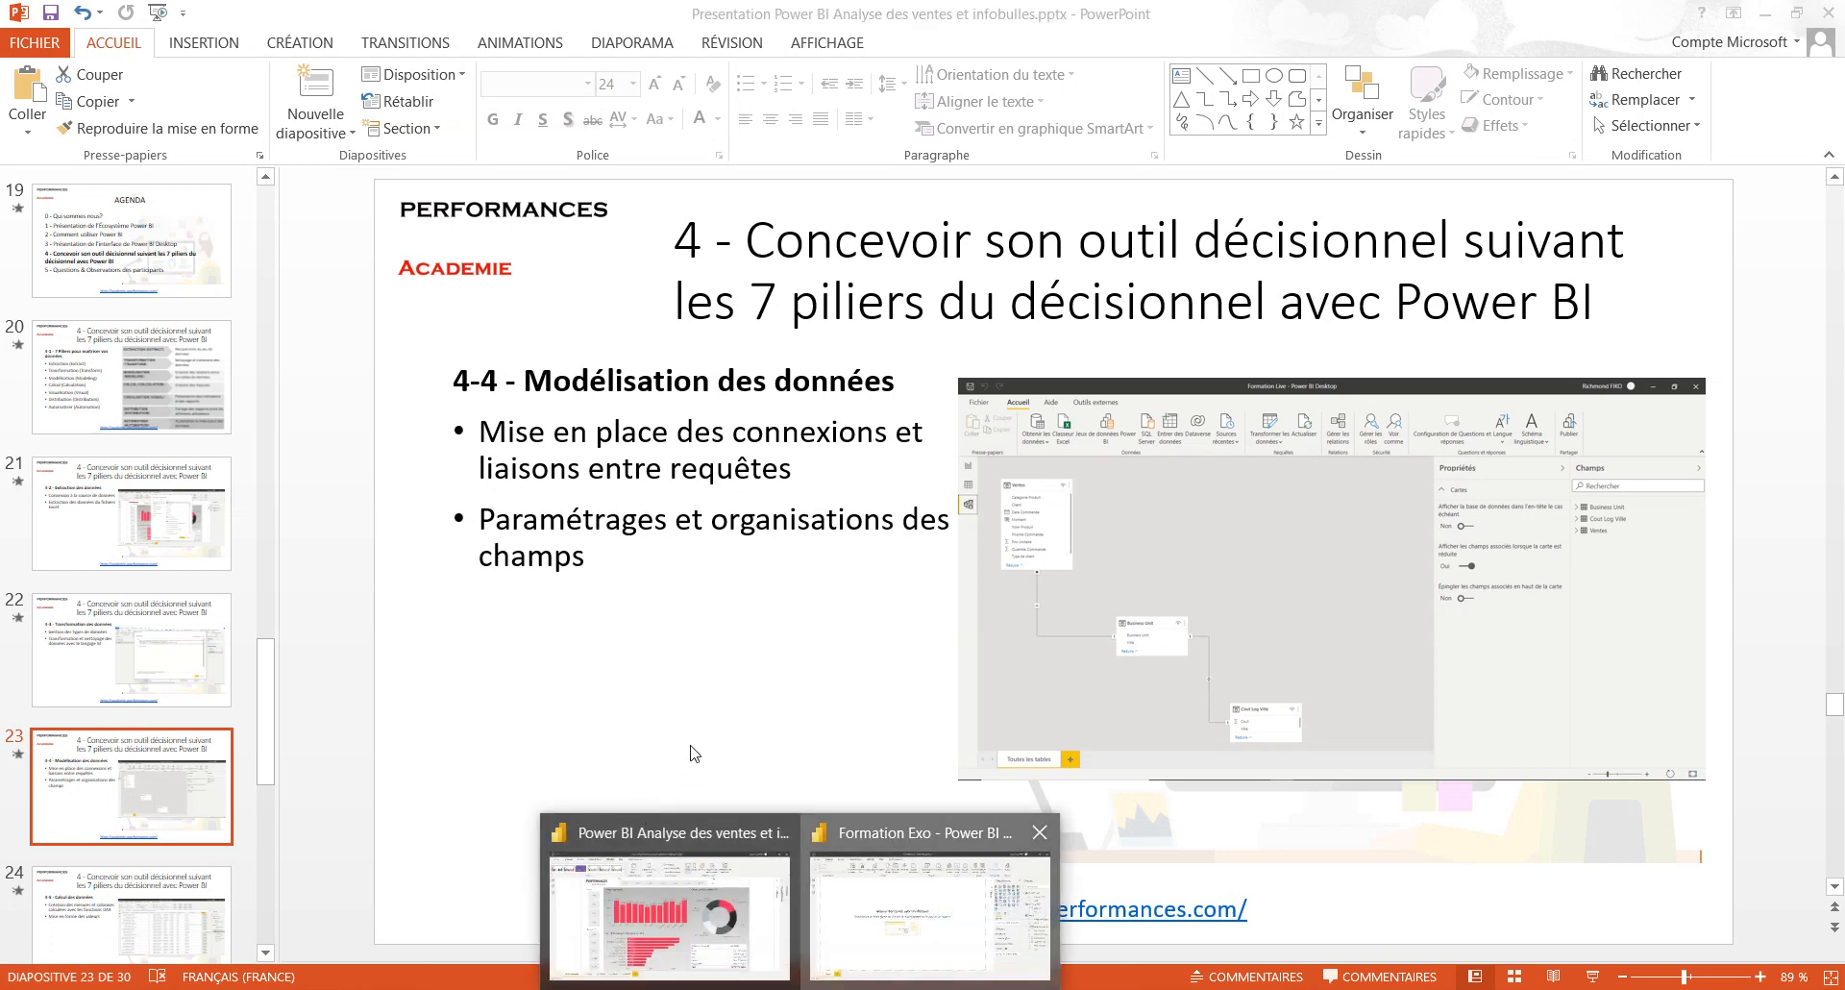
{"action": "left_click", "coordinate": [863, 932]}
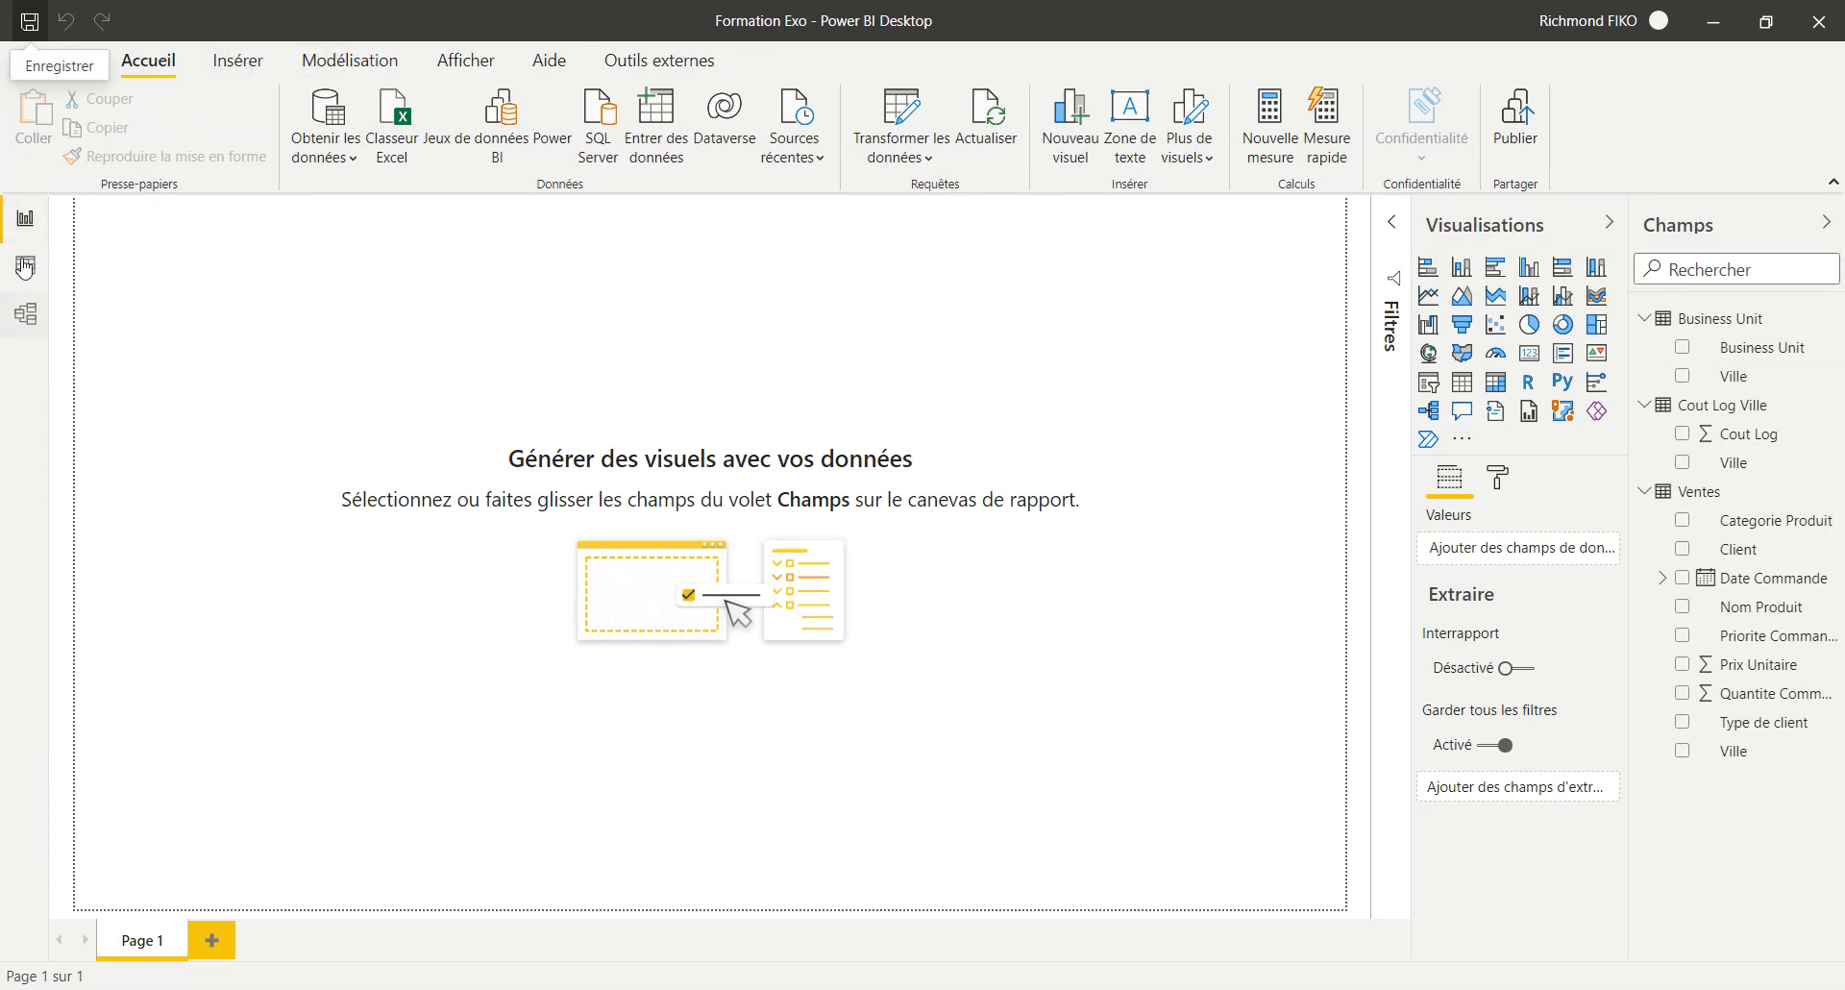
{"action": "left_click", "coordinate": [25, 314]}
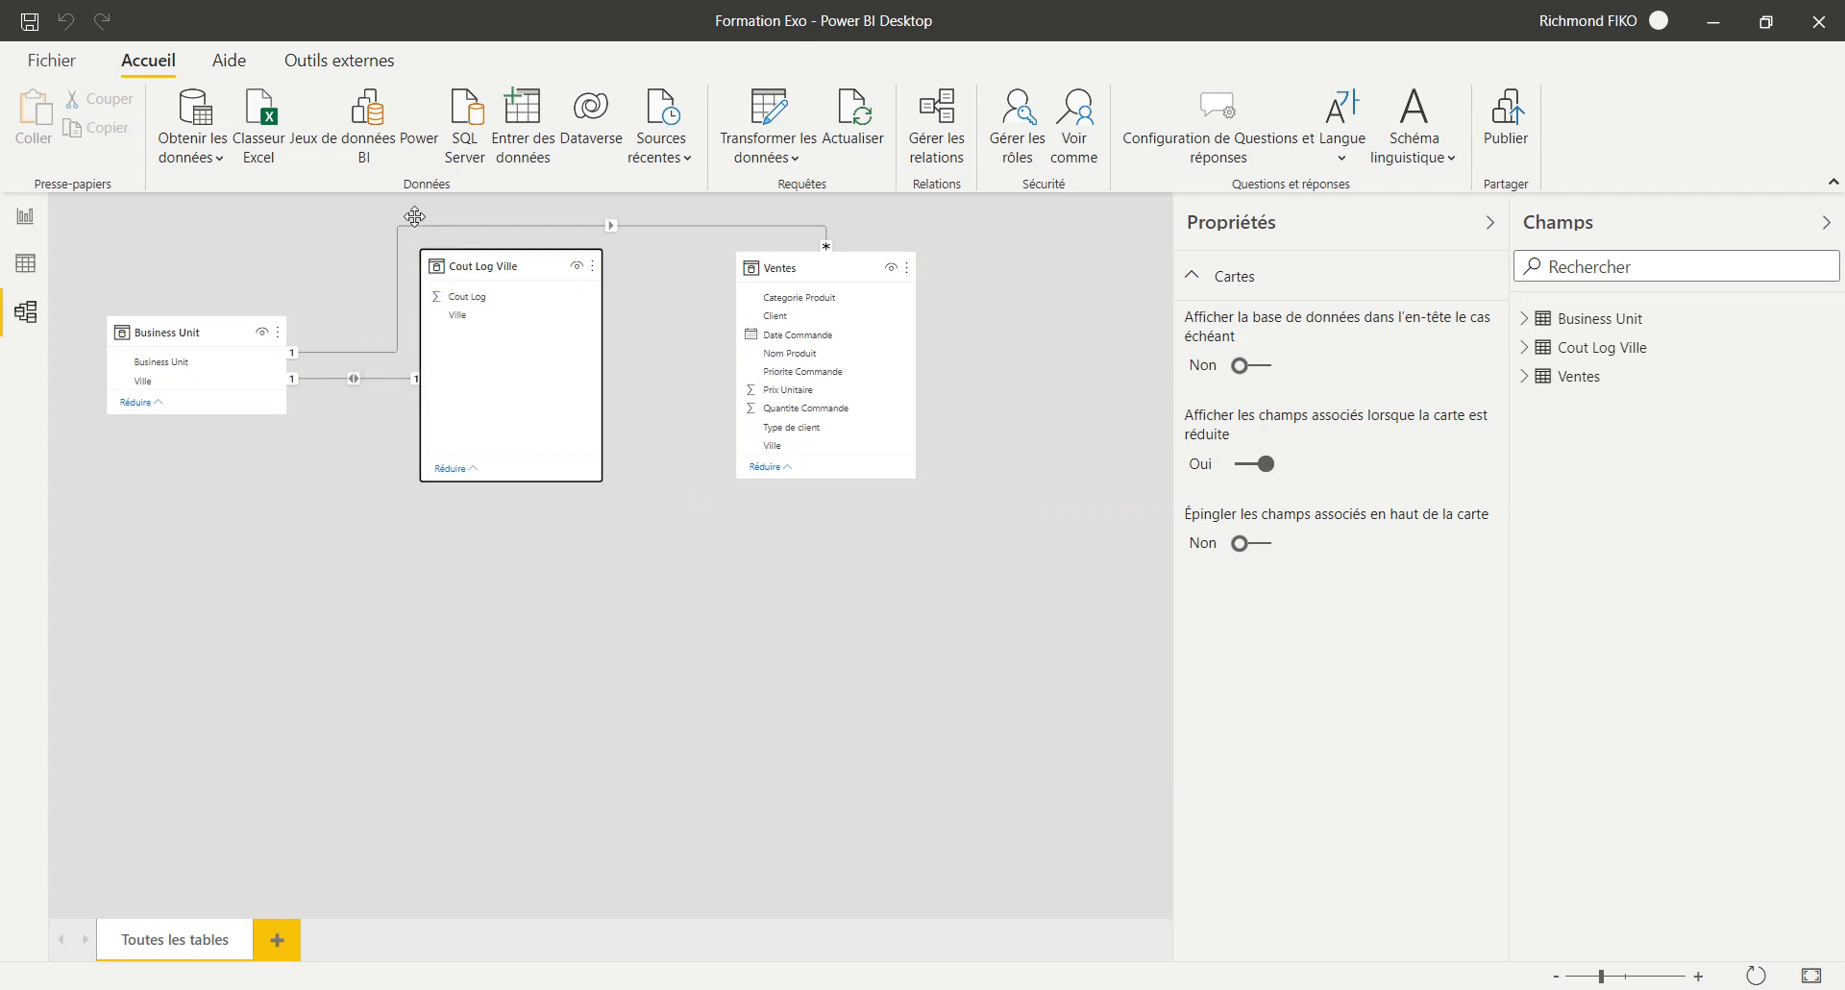
- Move the Cout Log Ville table below the relationship line linking Business Unit and Ventes, and highlight the fields that line connects
{"action": "left_click_drag", "start_coordinate": [413, 212], "coordinate": [412, 452]}
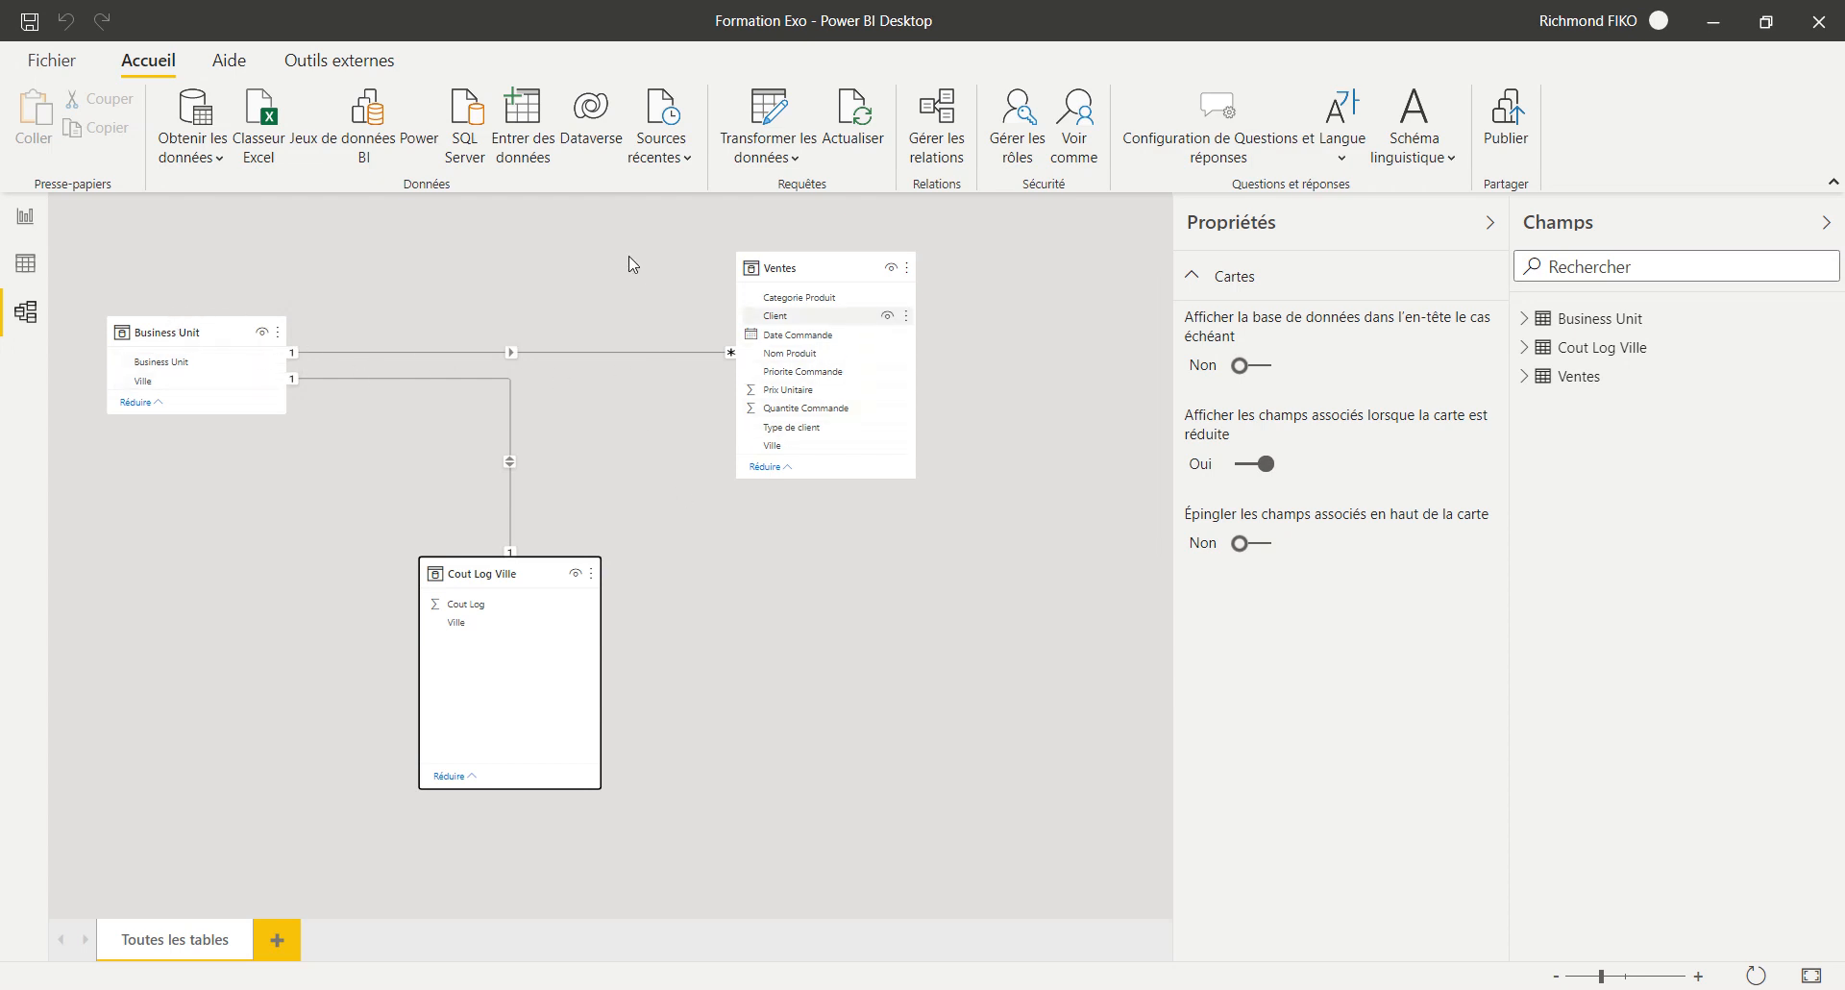
{"action": "left_click", "coordinate": [648, 353]}
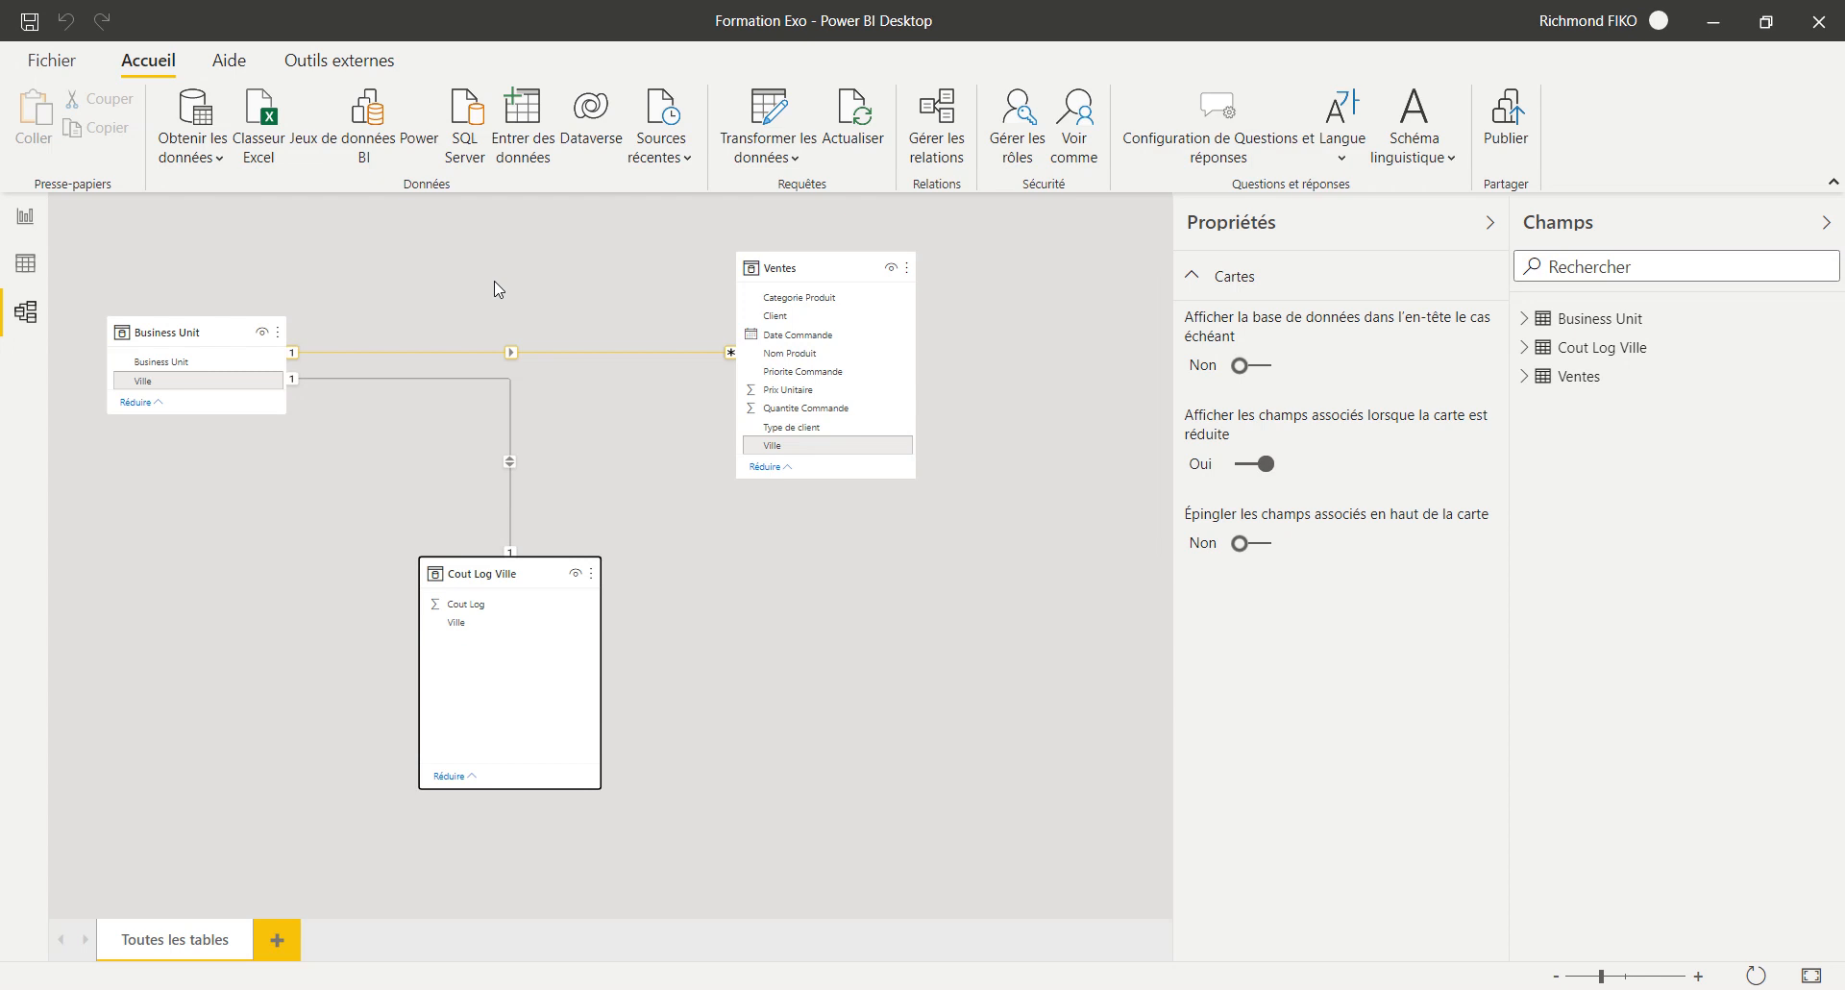
{"action": "left_click", "coordinate": [519, 291]}
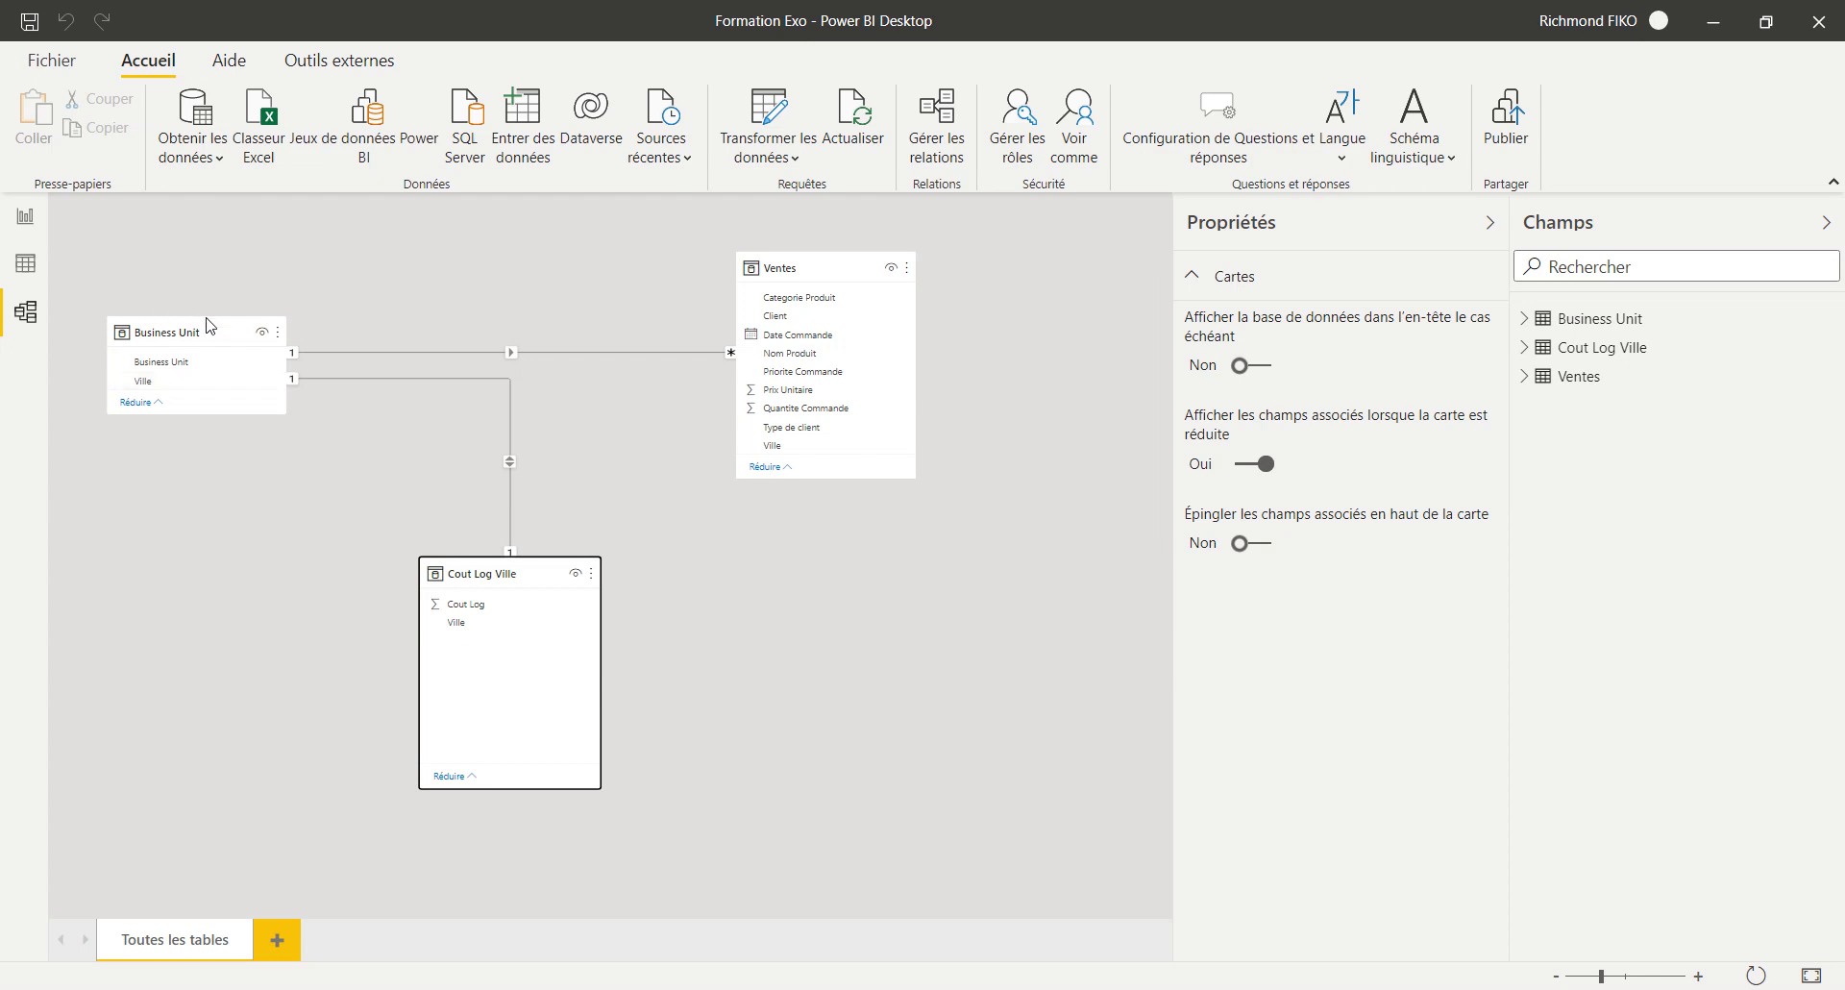
- Review the tables, linked columns, cardinality and cross-filter direction of the Business Unit–Ventes relationship, closing its properties without changes
{"action": "left_click", "coordinate": [352, 283]}
{"action": "right_click", "coordinate": [352, 282]}
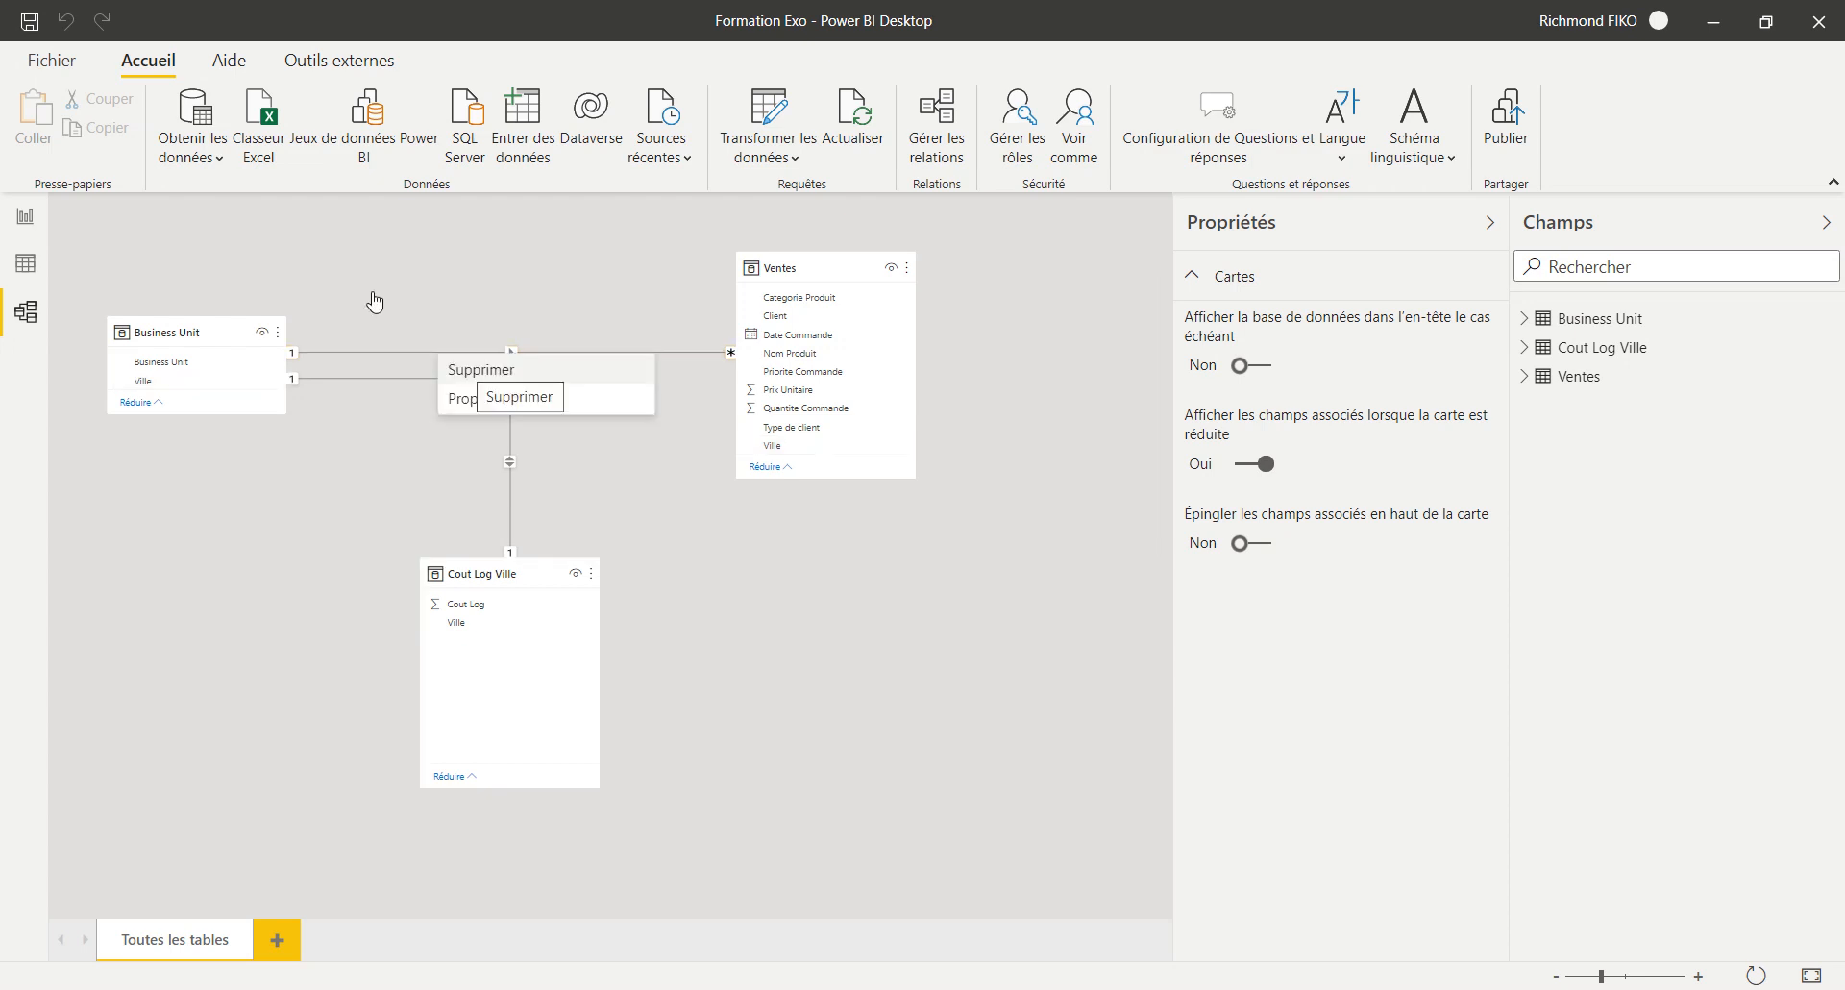
{"action": "double_click", "coordinate": [333, 284]}
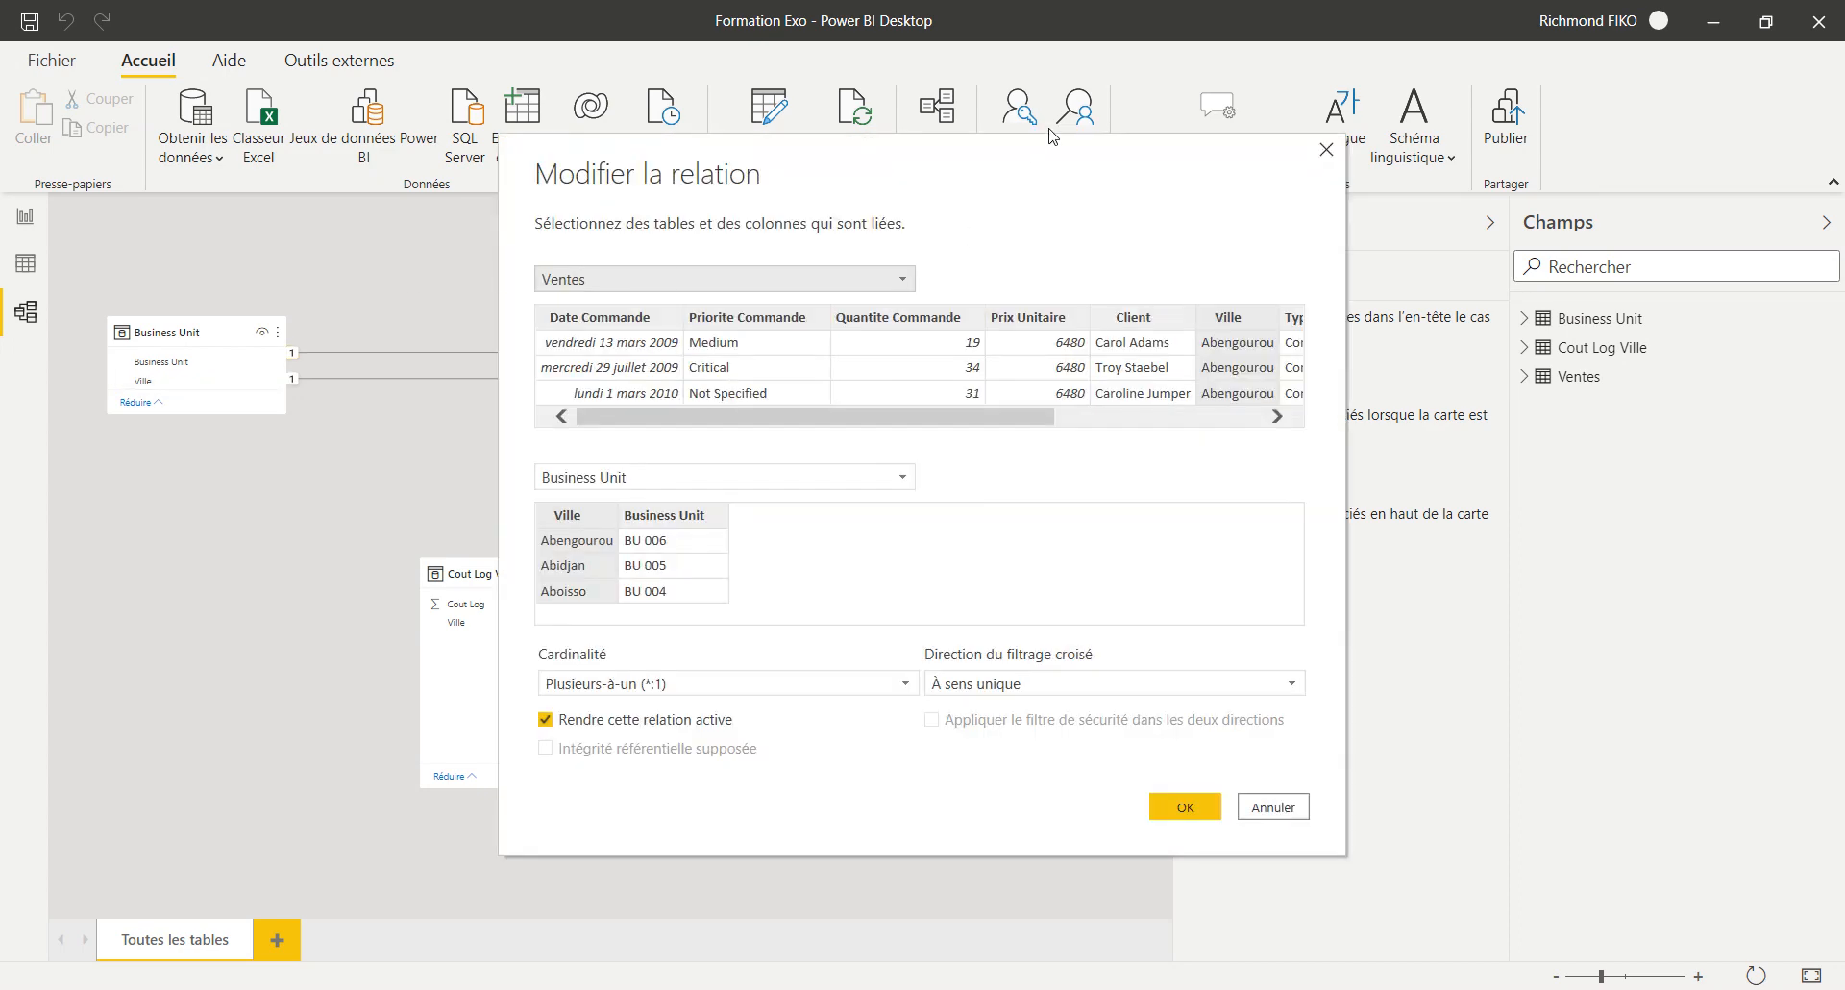
{"action": "key", "text": "Escape"}
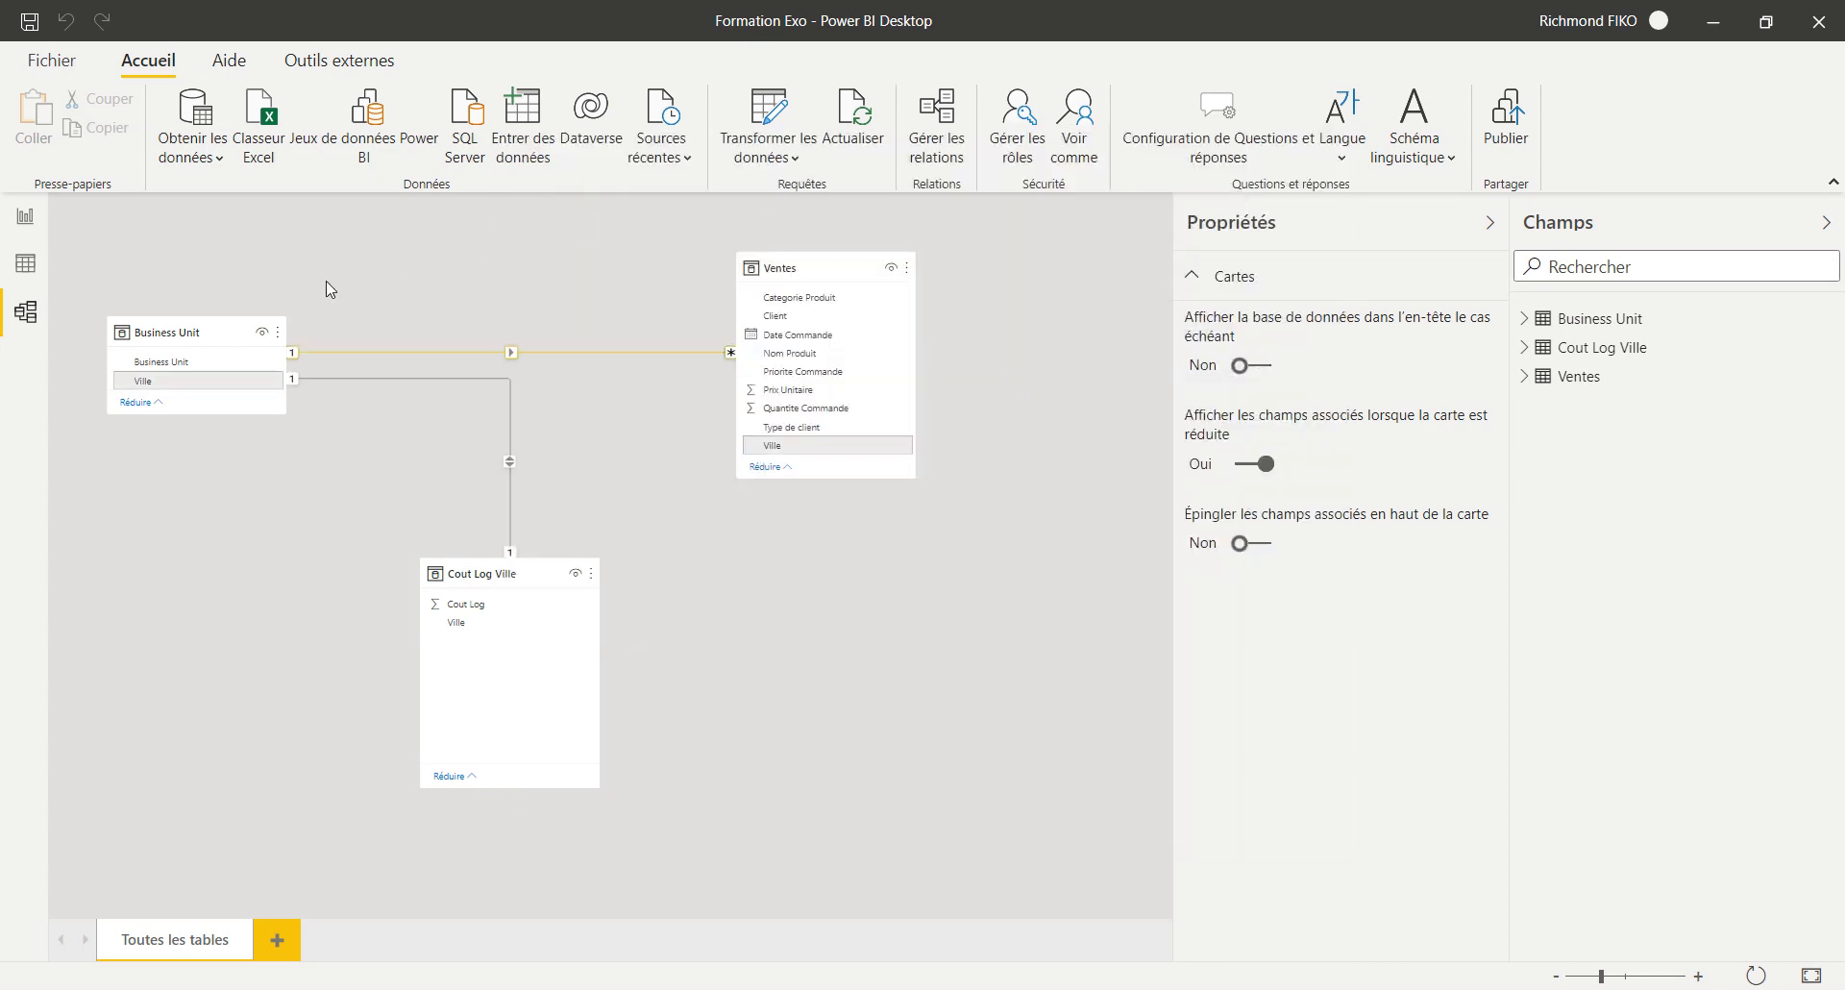
{"action": "double_click", "coordinate": [330, 285]}
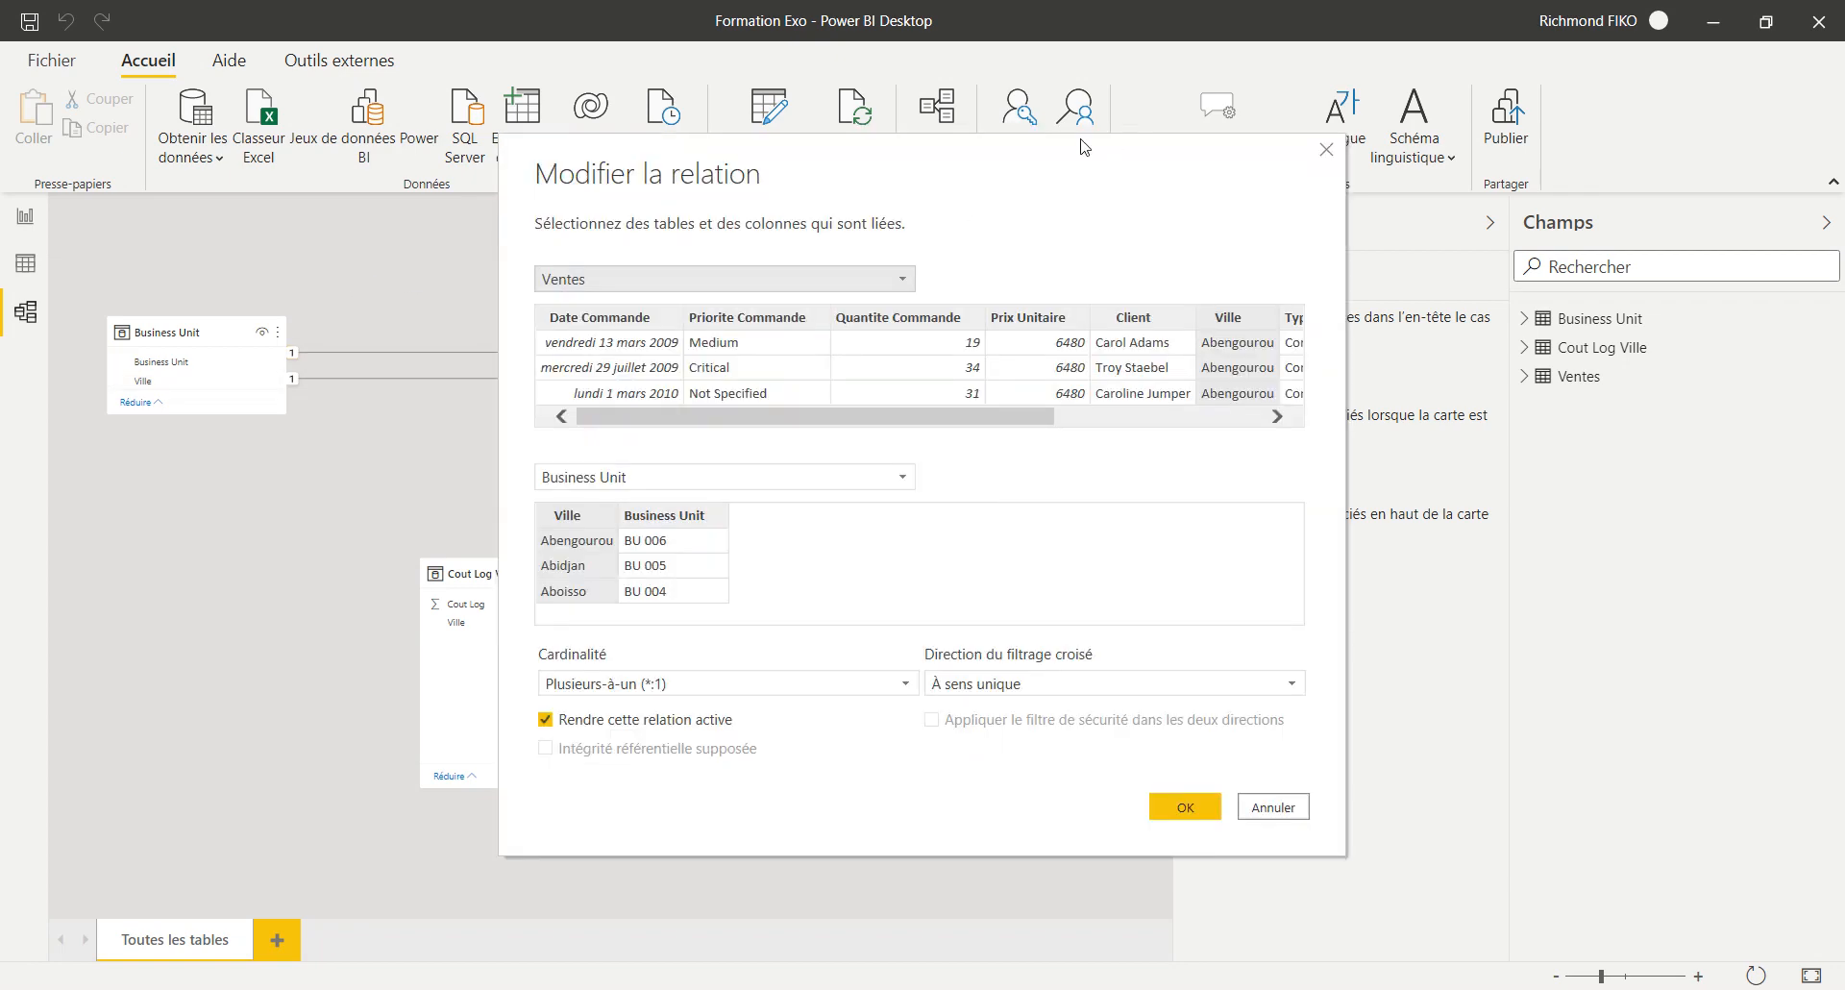
{"action": "double_click", "coordinate": [1062, 127]}
- Delete the relationship between the Business Unit and Ventes tables
{"action": "right_click", "coordinate": [322, 280]}
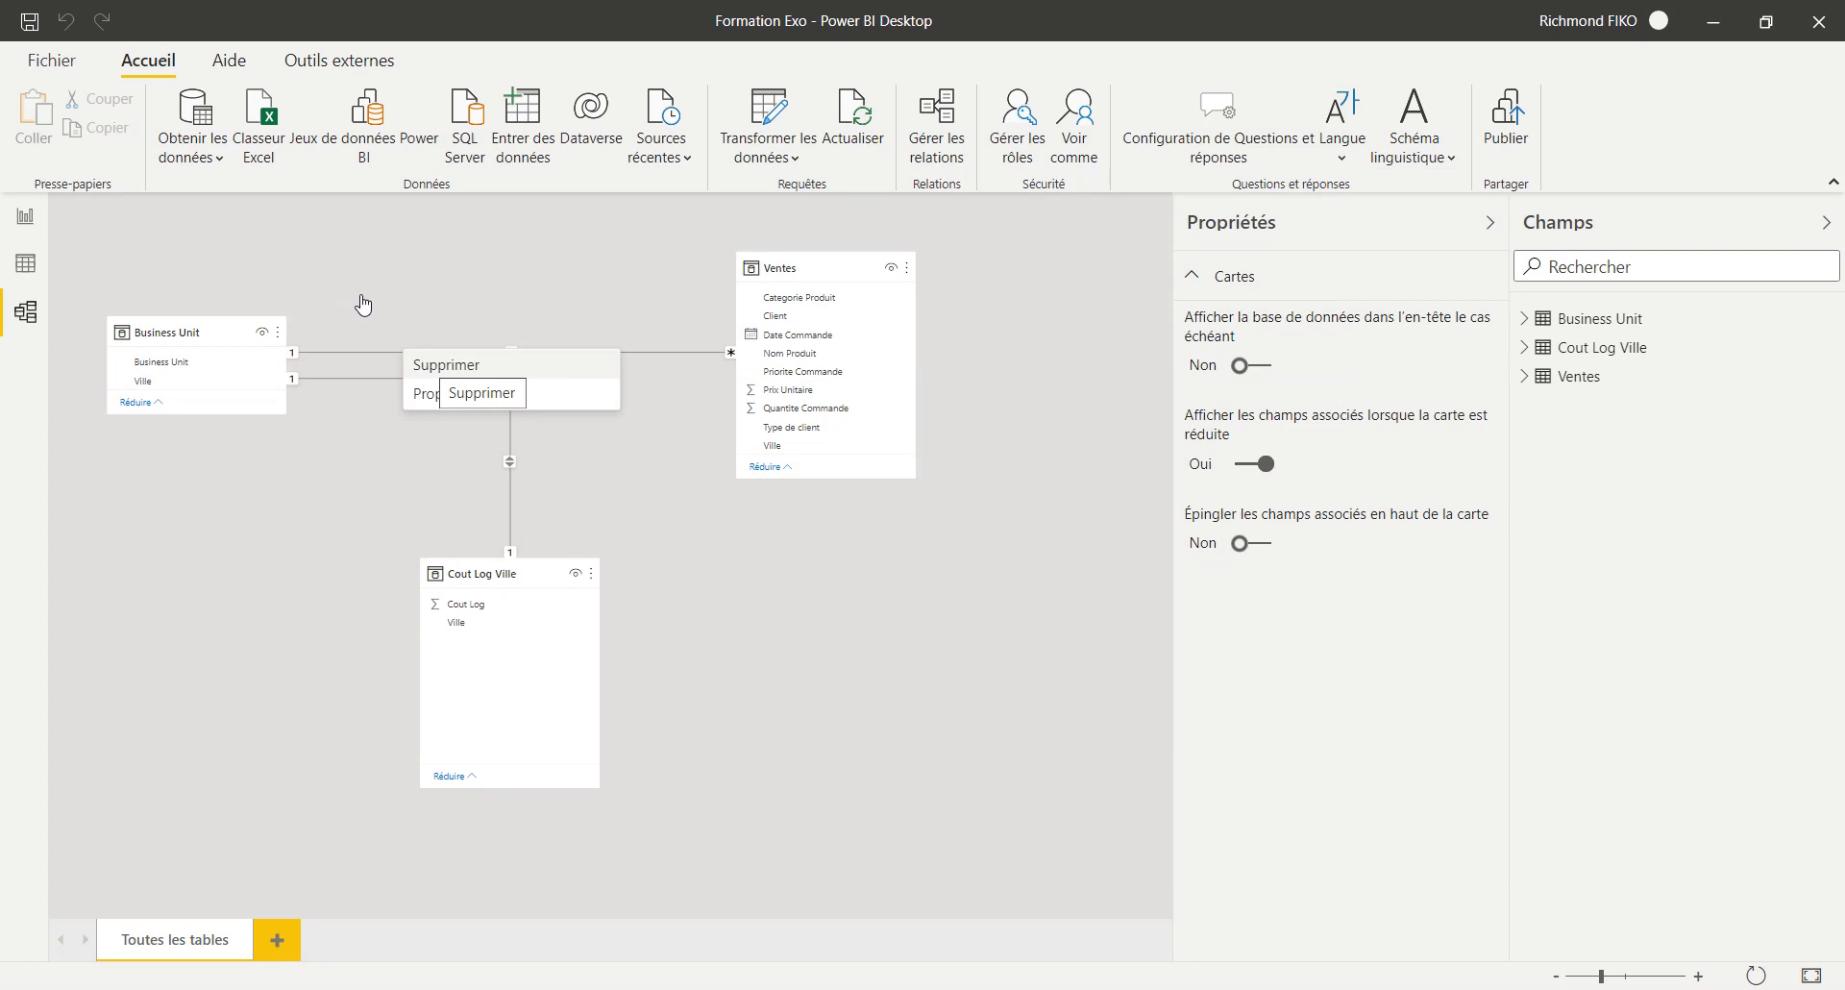
{"action": "key", "text": "Return"}
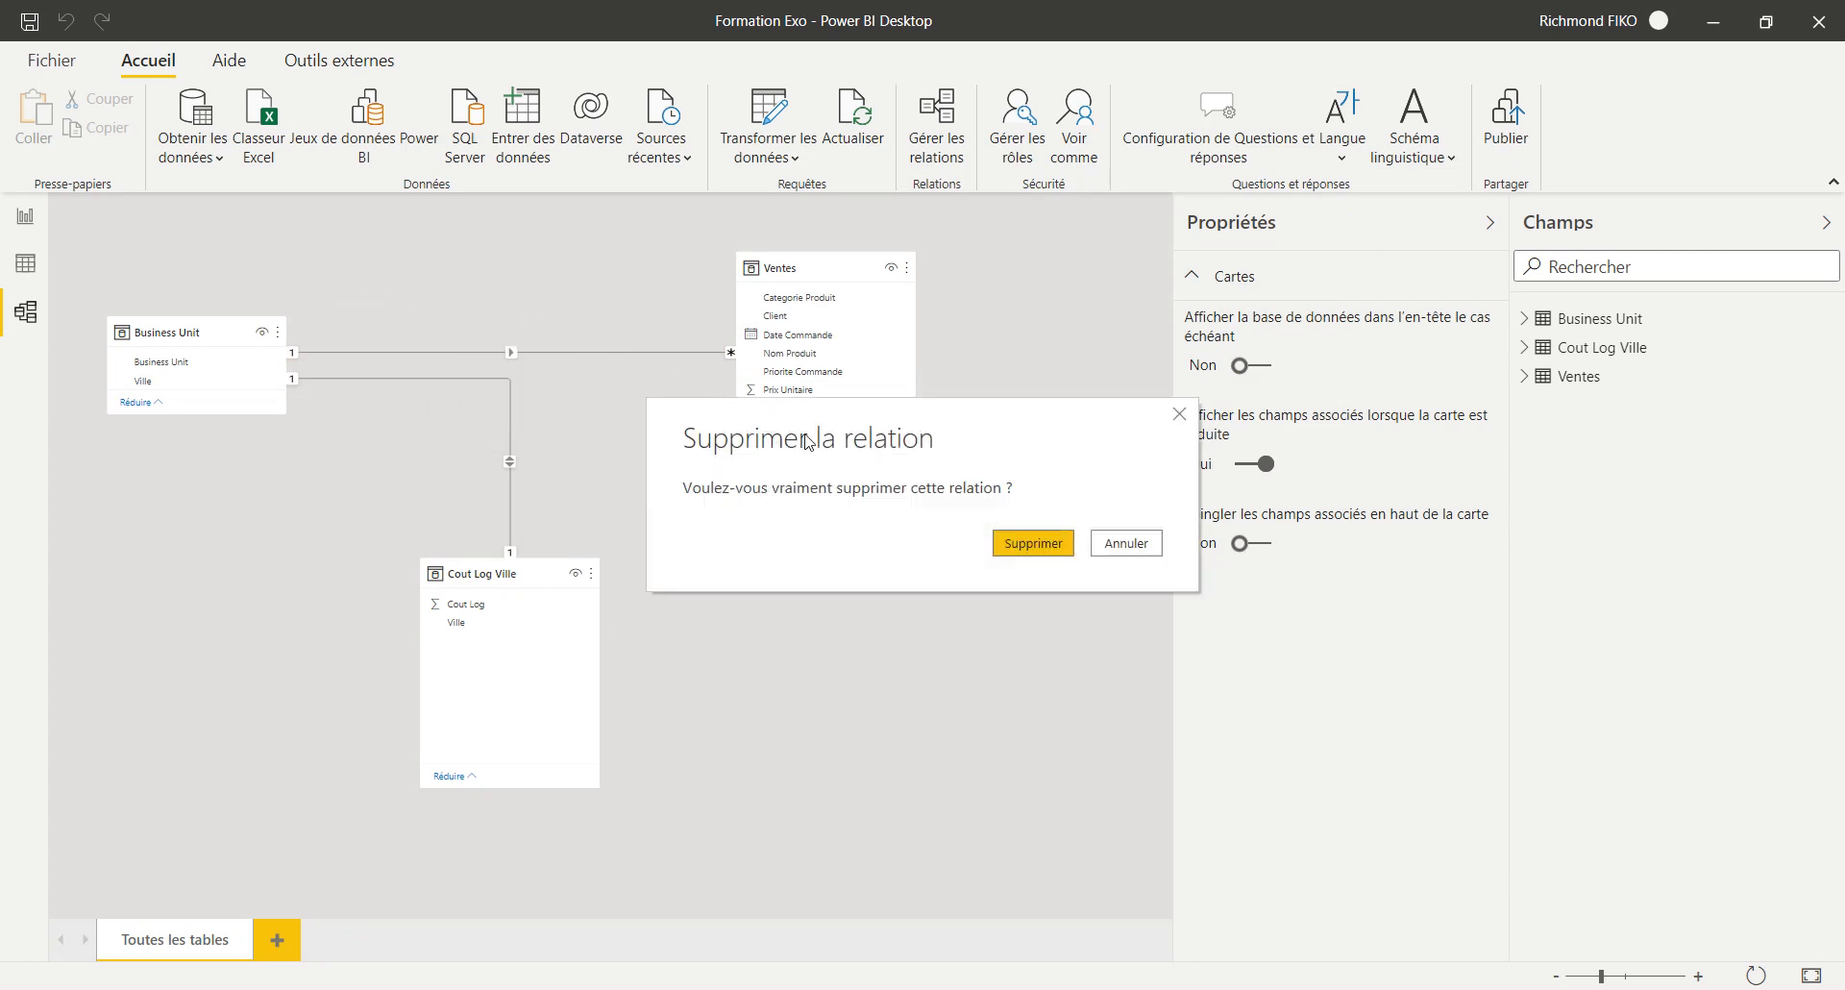
{"action": "key", "text": "Escape"}
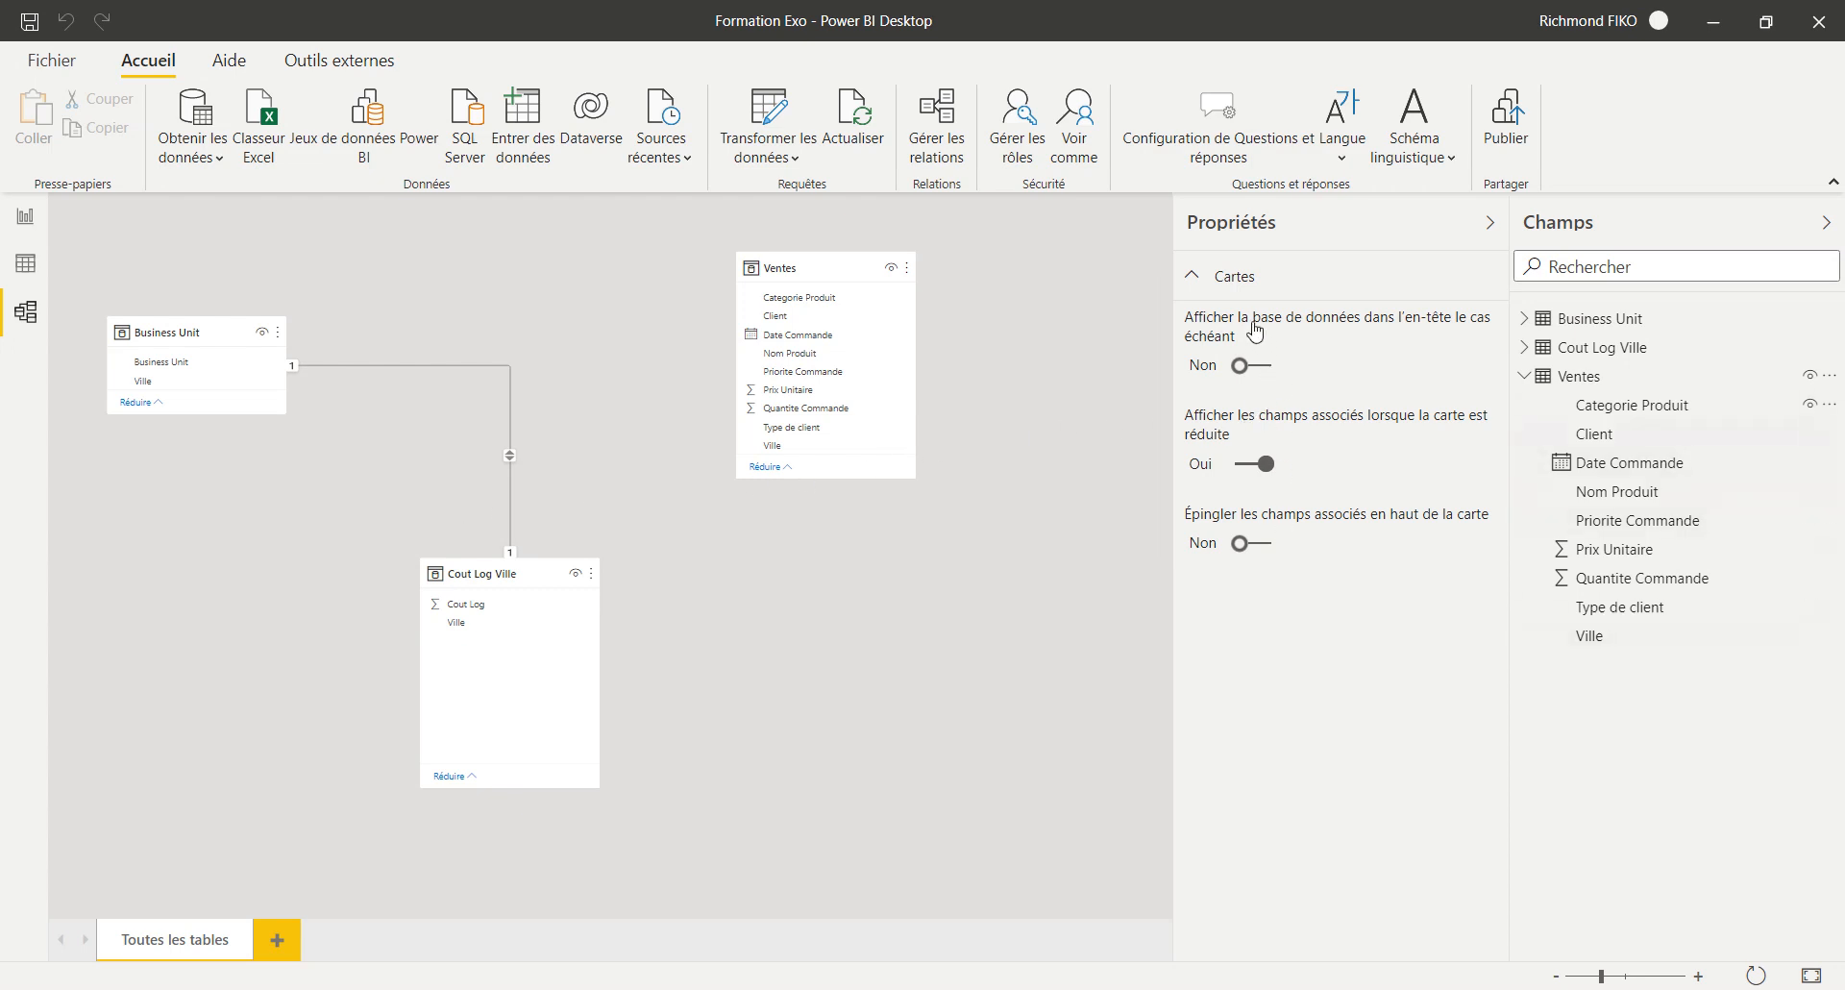
- List the fields of Business Unit and Cout Log Ville, and define a new relationship from Business Unit to Ventes on their Ville columns
{"action": "left_click", "coordinate": [1524, 318]}
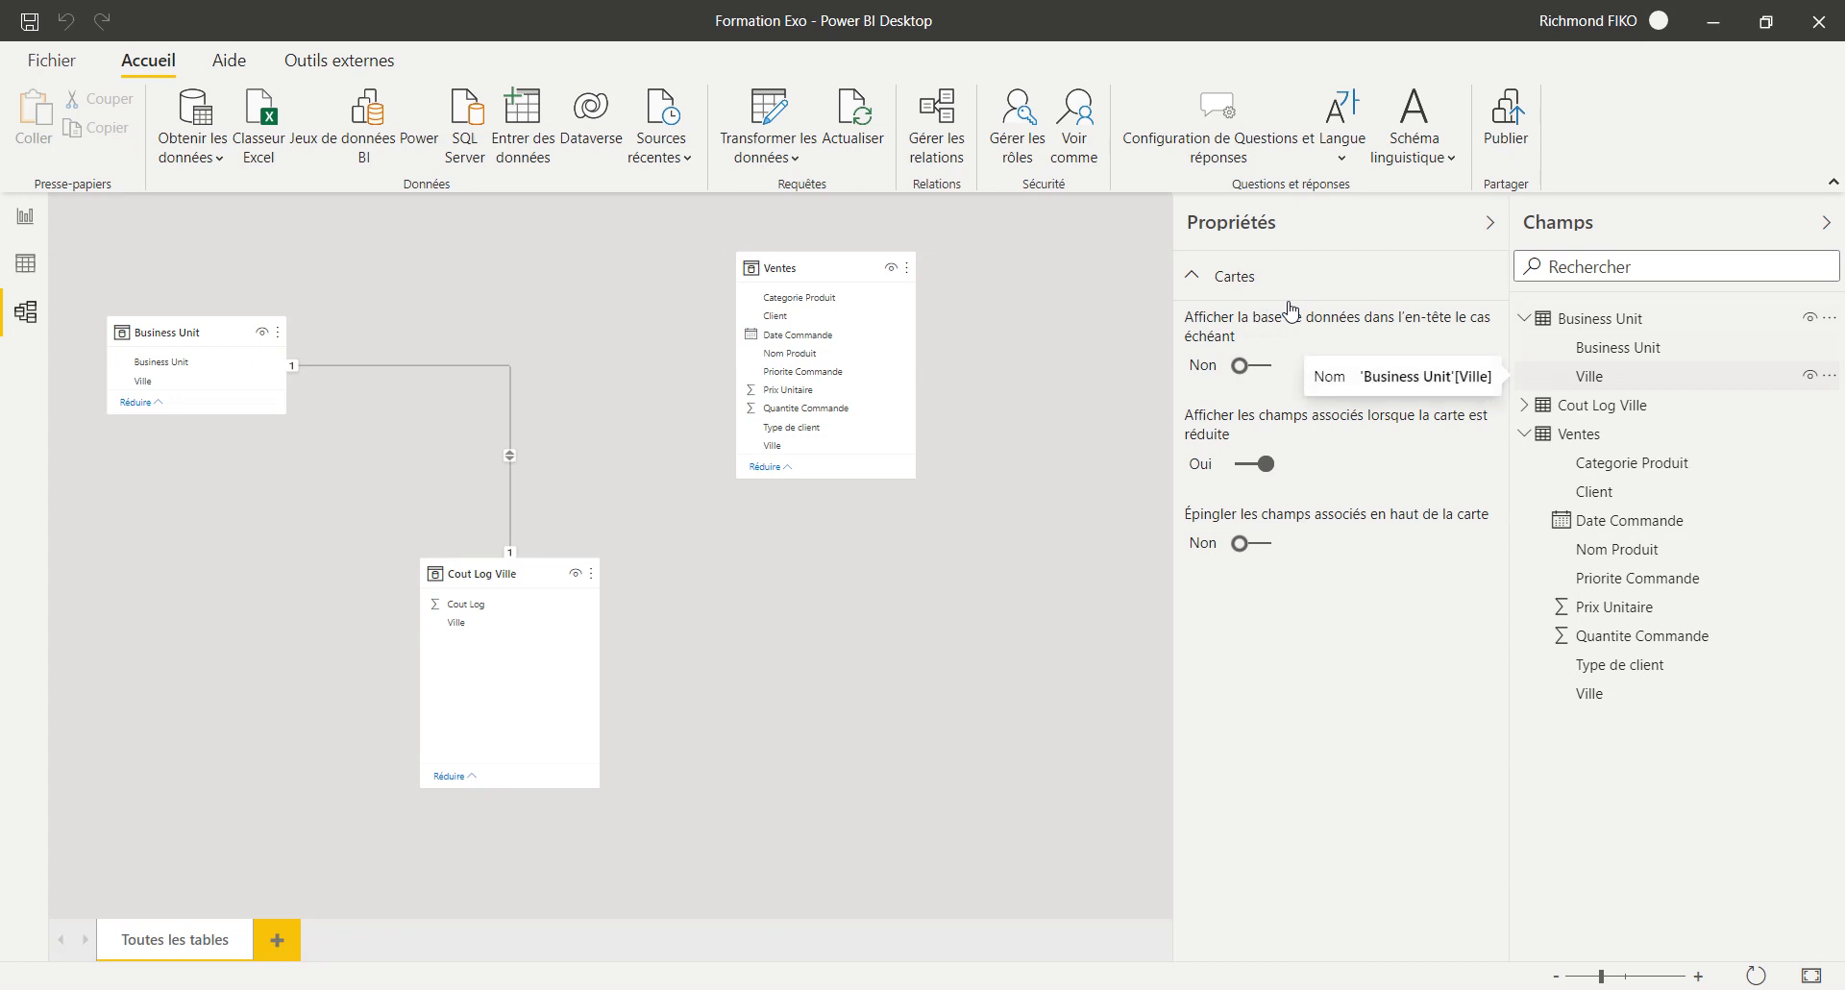
{"action": "left_click", "coordinate": [1524, 405]}
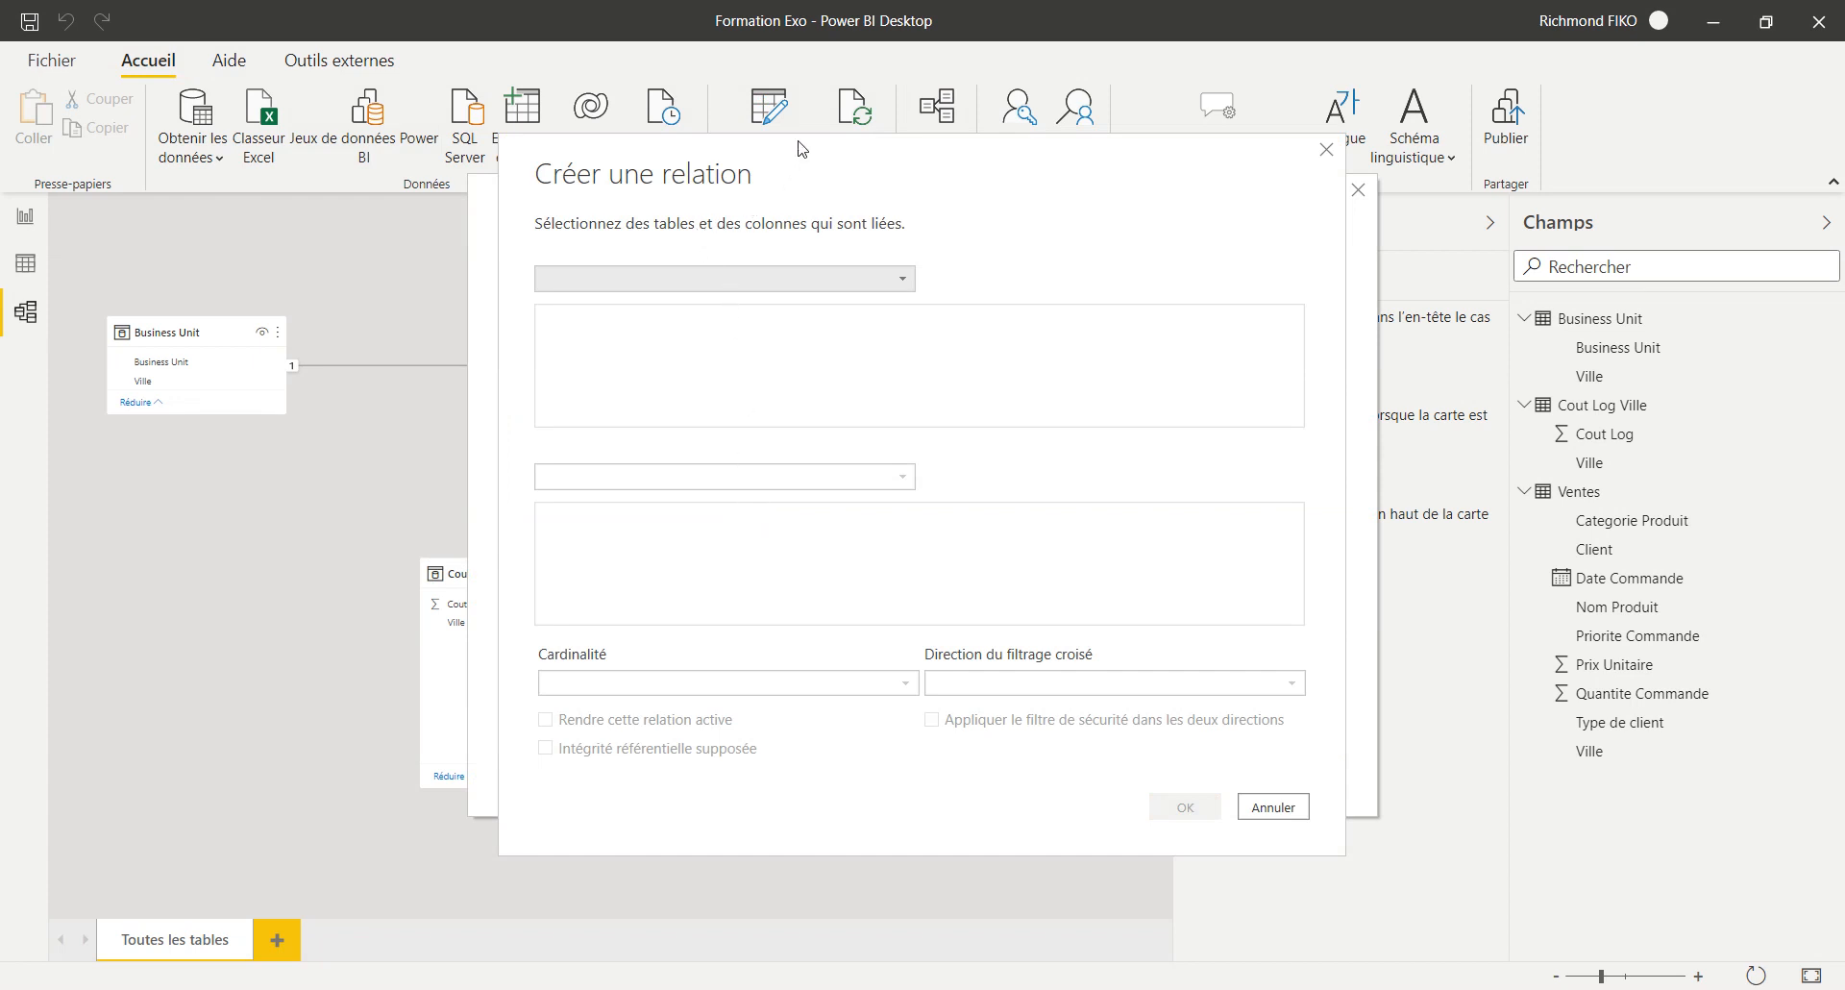
{"action": "left_click", "coordinate": [725, 279]}
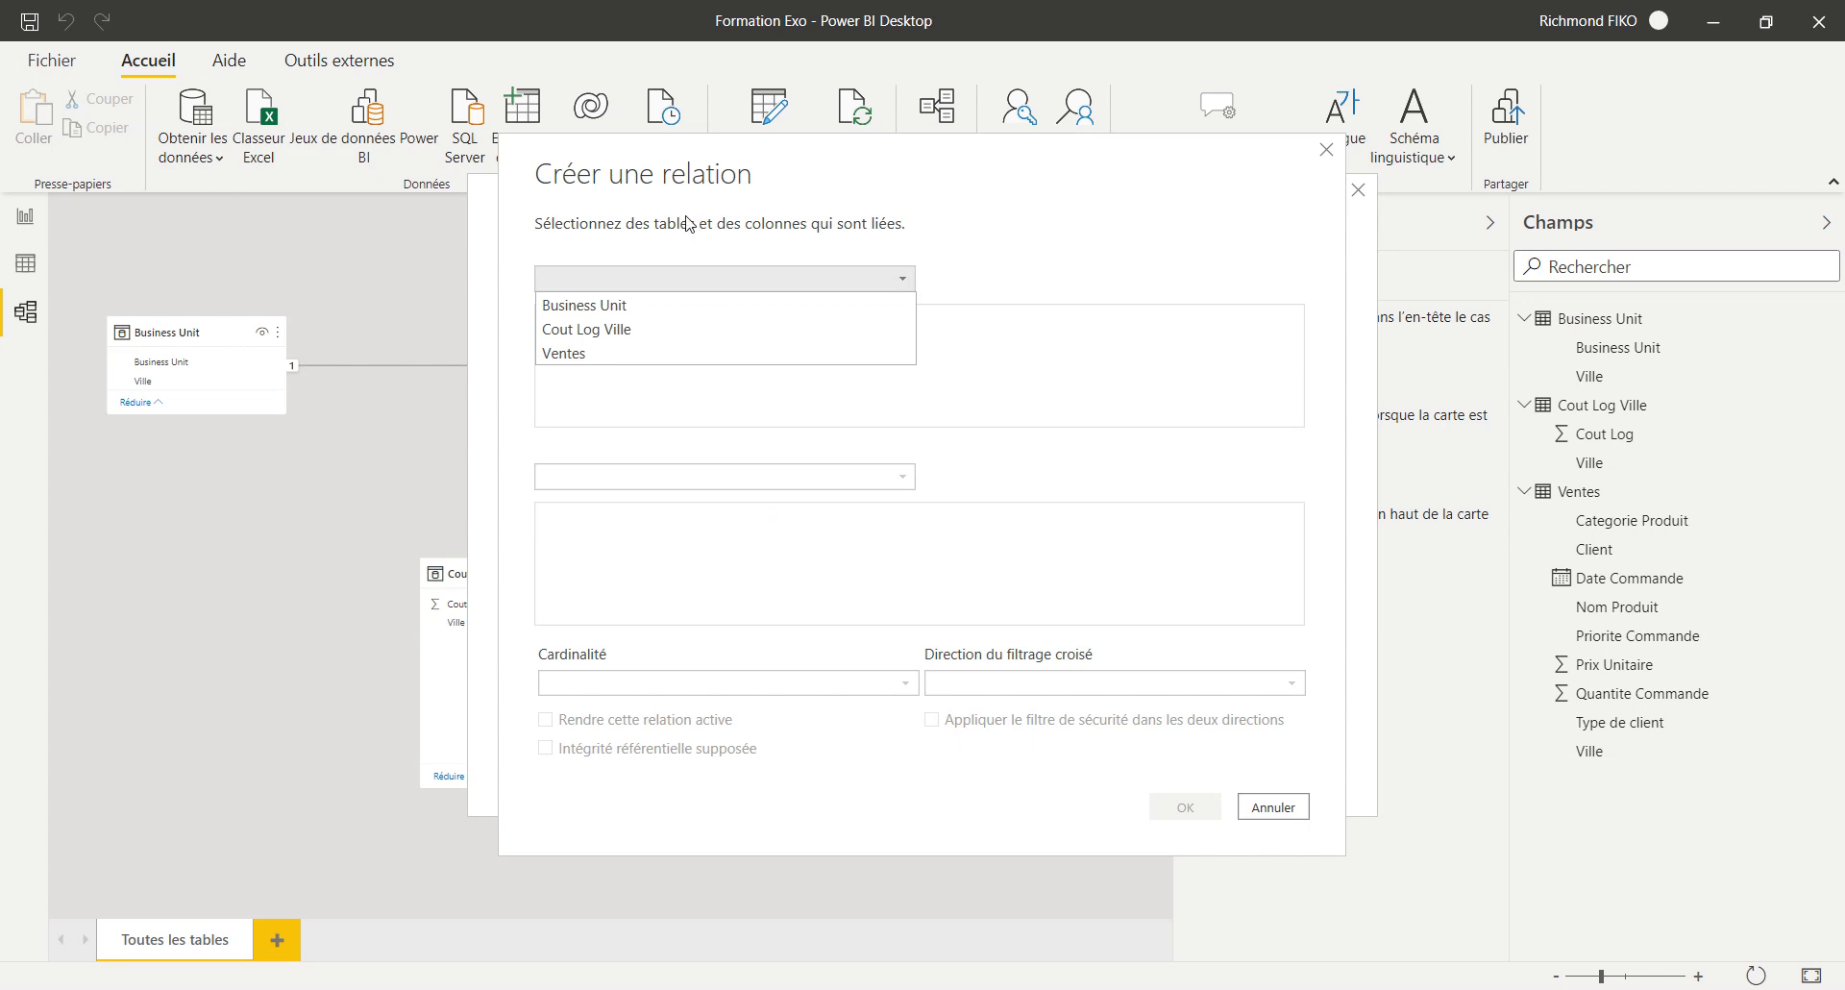
{"action": "left_click", "coordinate": [607, 306]}
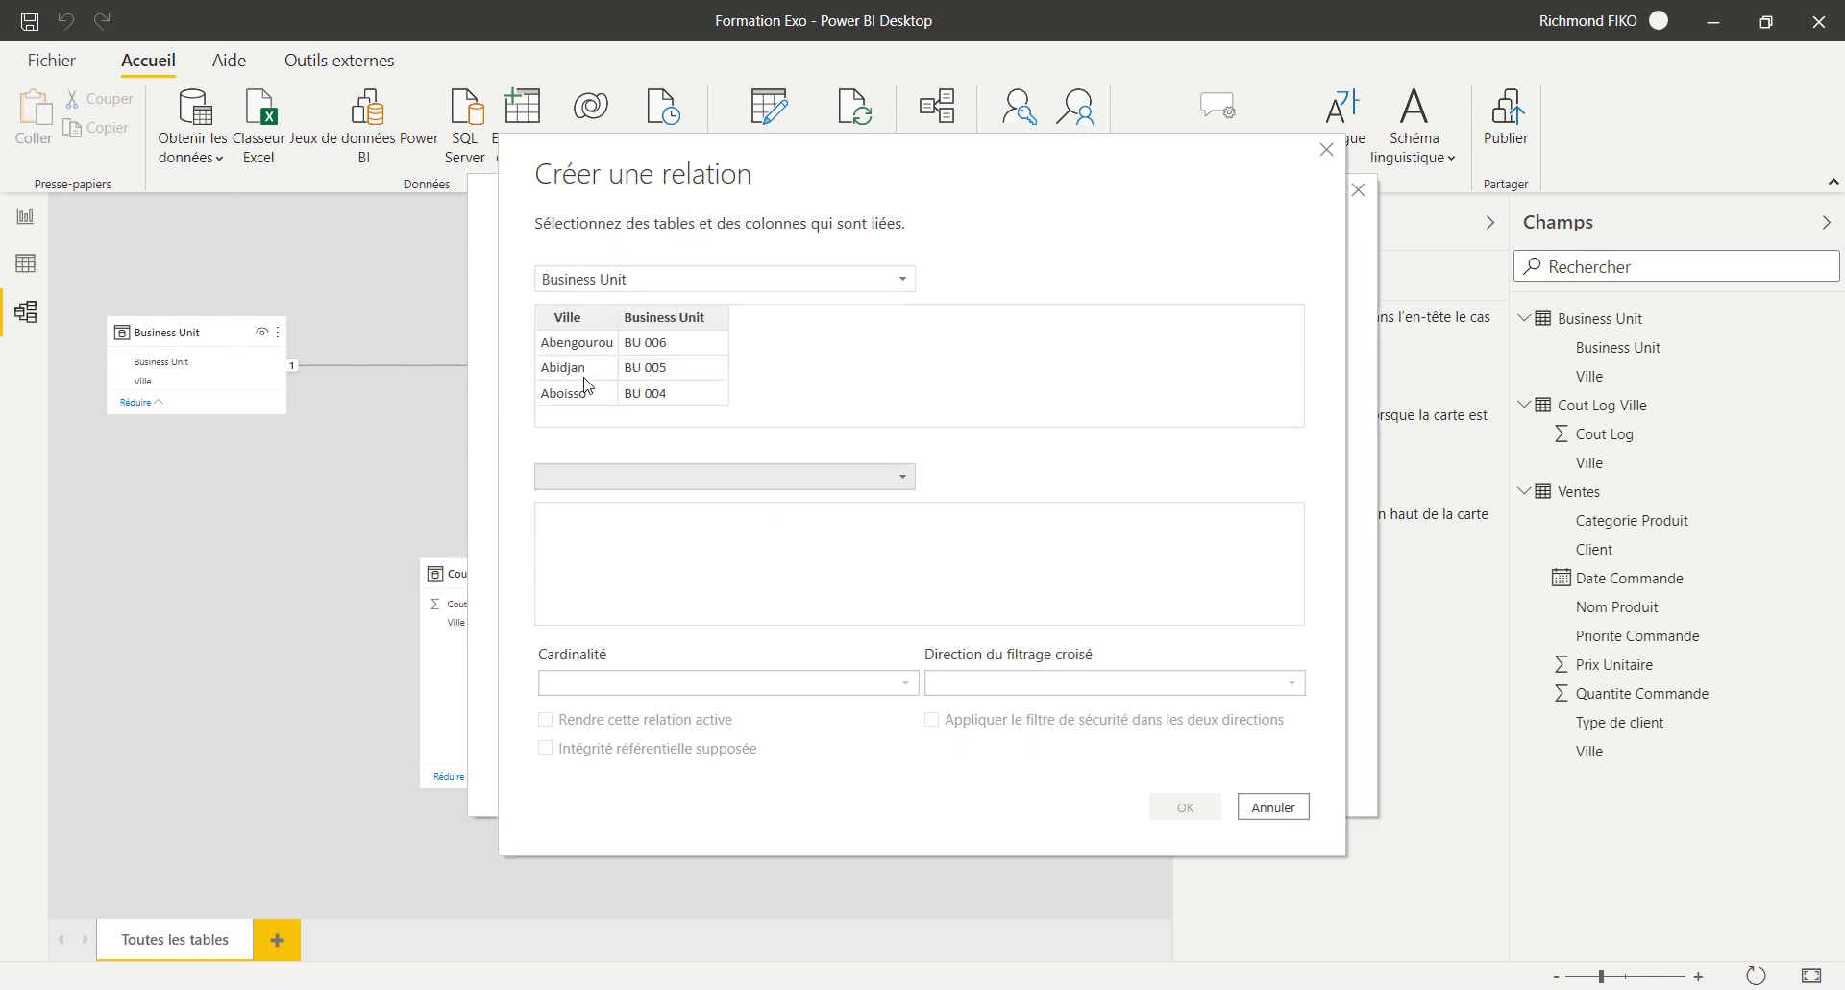
{"action": "left_click", "coordinate": [724, 477]}
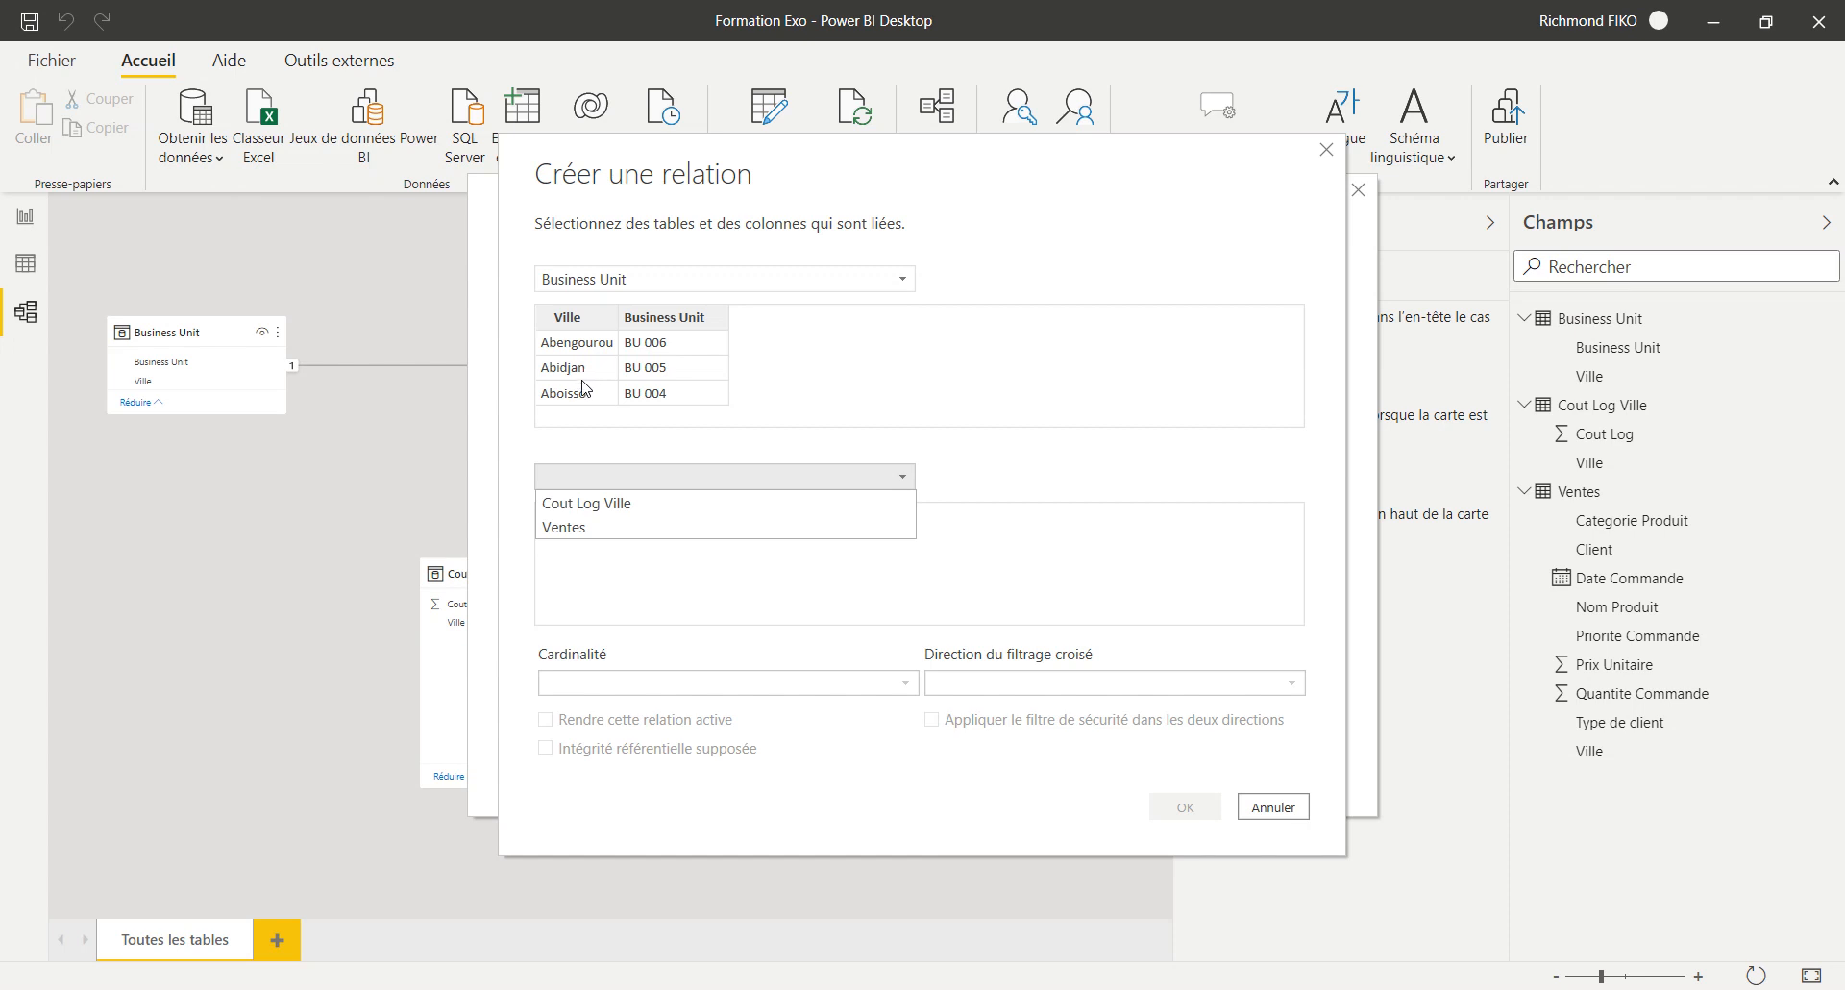
{"action": "left_click", "coordinate": [567, 527]}
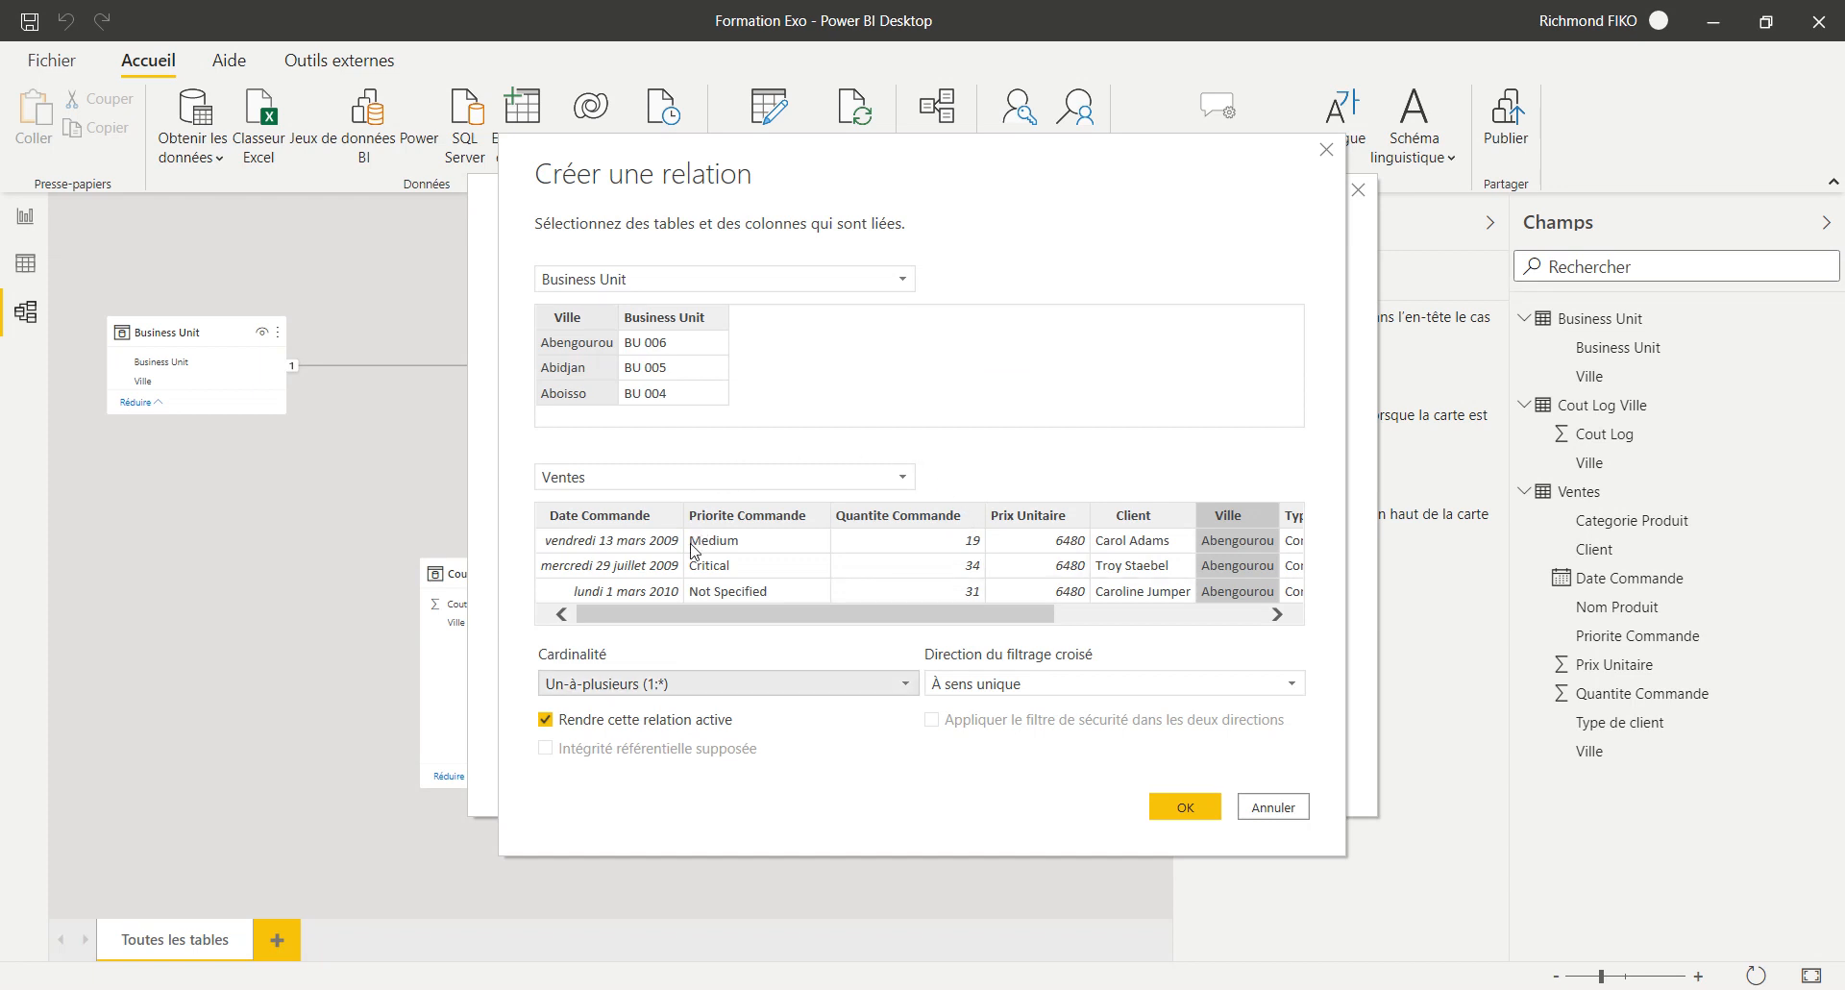
- Review the available cardinality options for the new relationship, leaving Un-à-plusieurs (1:*) selected
{"action": "left_click", "coordinate": [864, 684]}
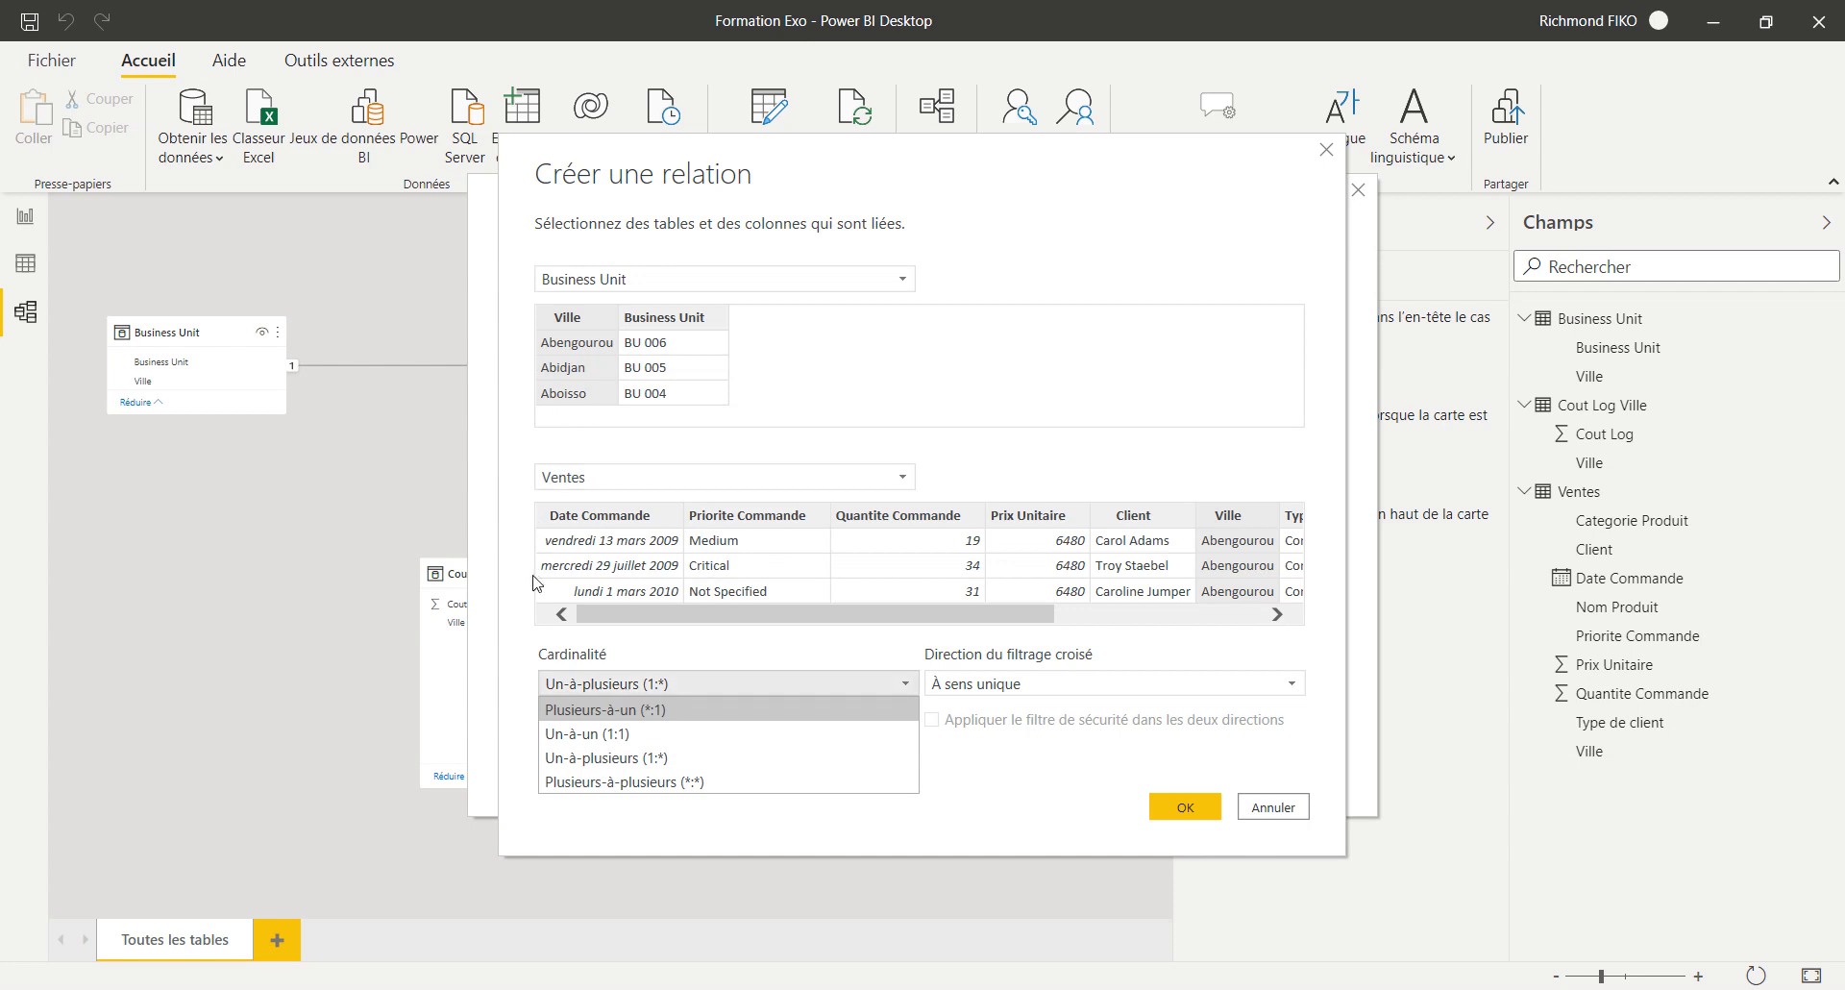
{"action": "left_click", "coordinate": [814, 160]}
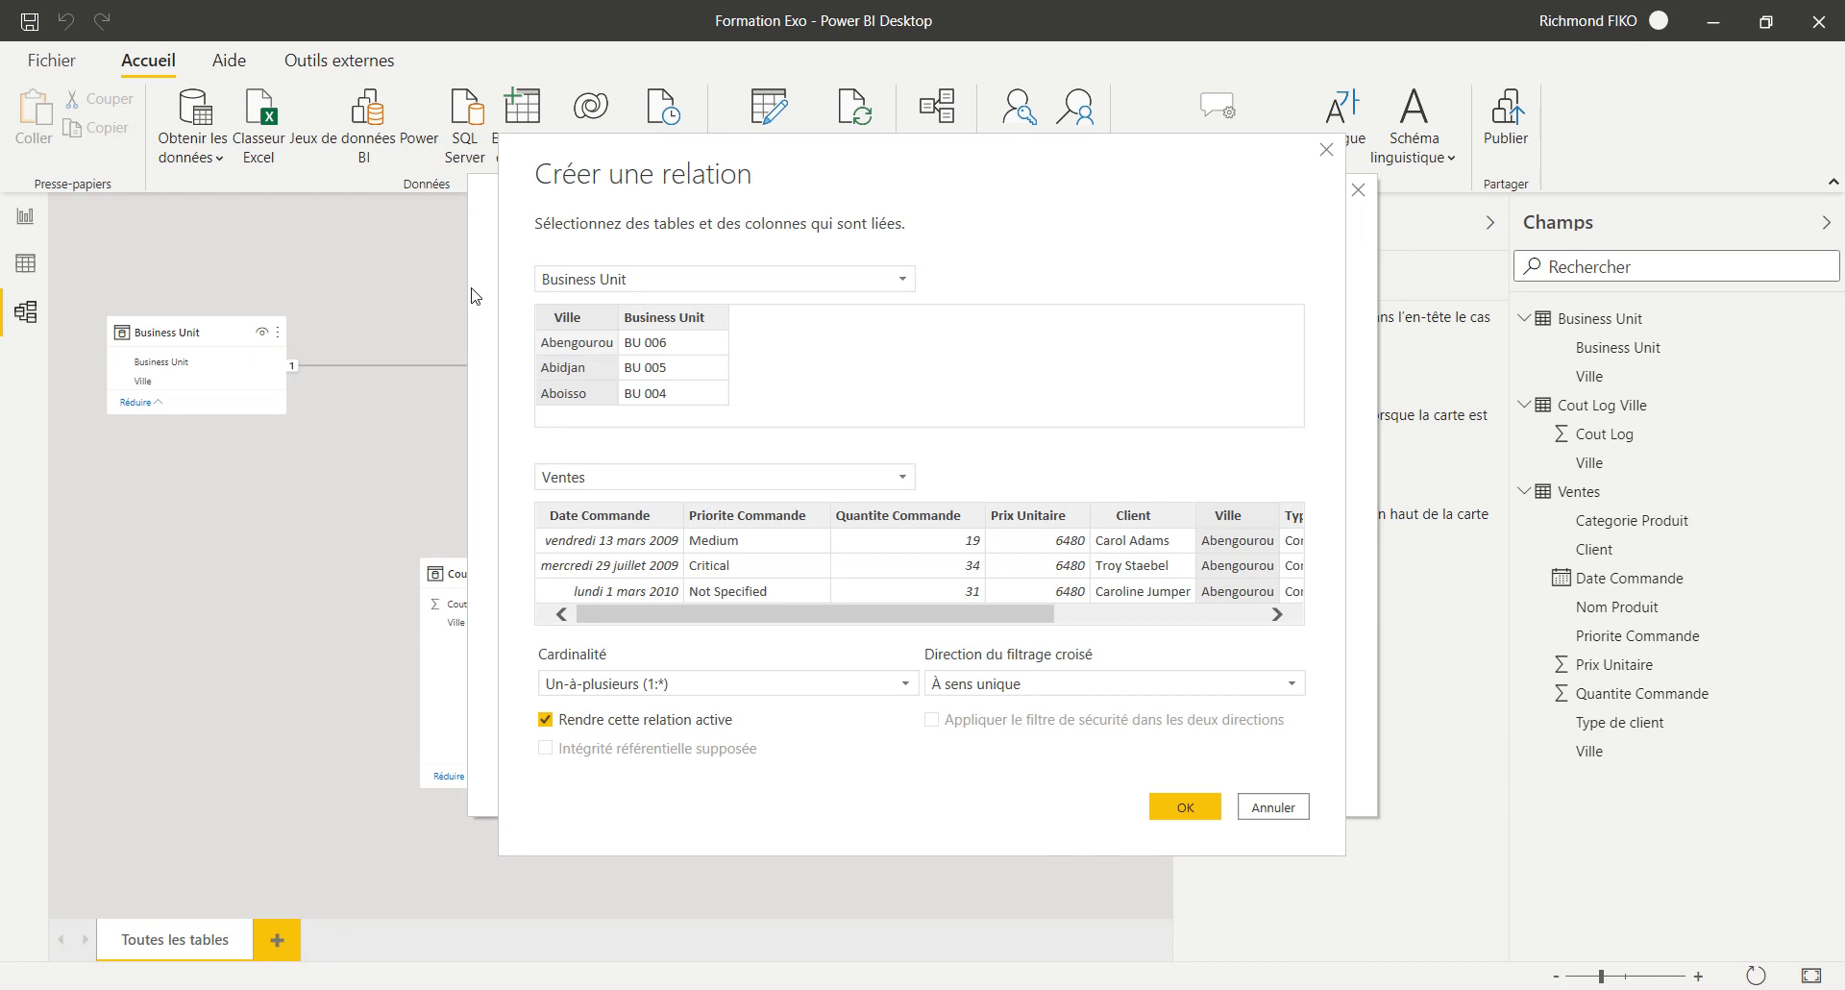
{"action": "key", "text": "alt+Down"}
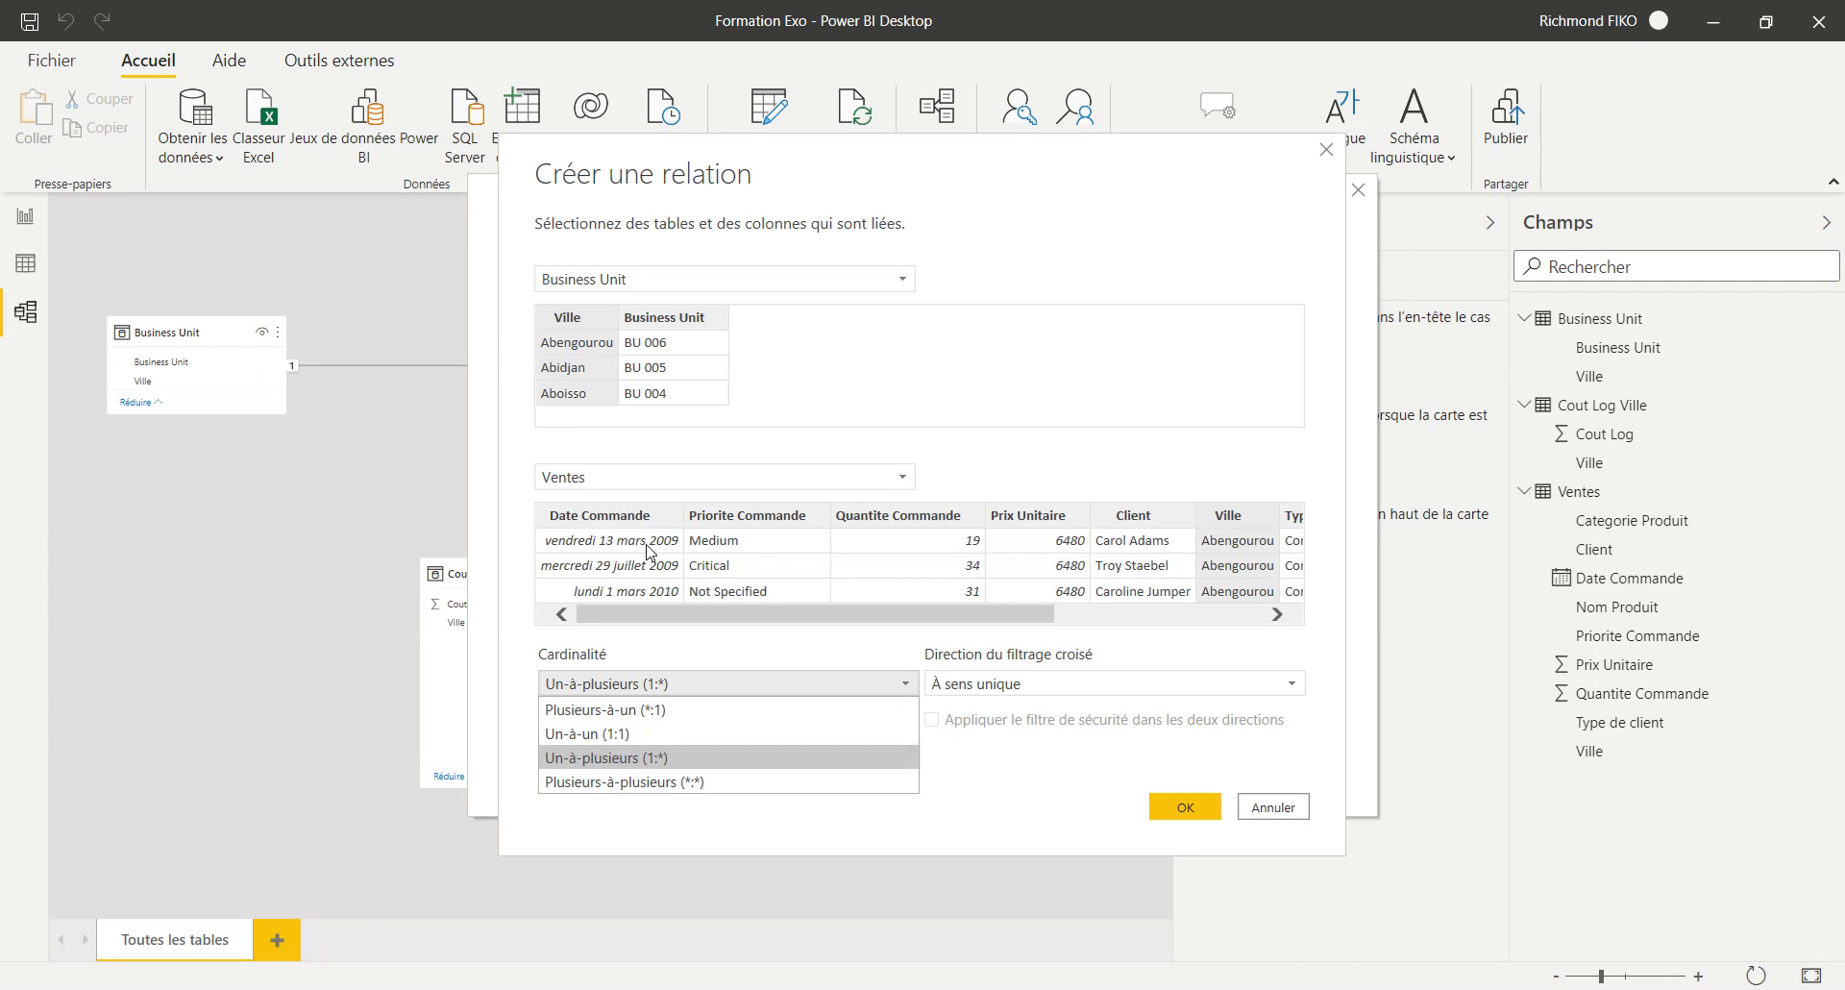
{"action": "key", "text": "Up"}
{"action": "key", "text": "Up"}
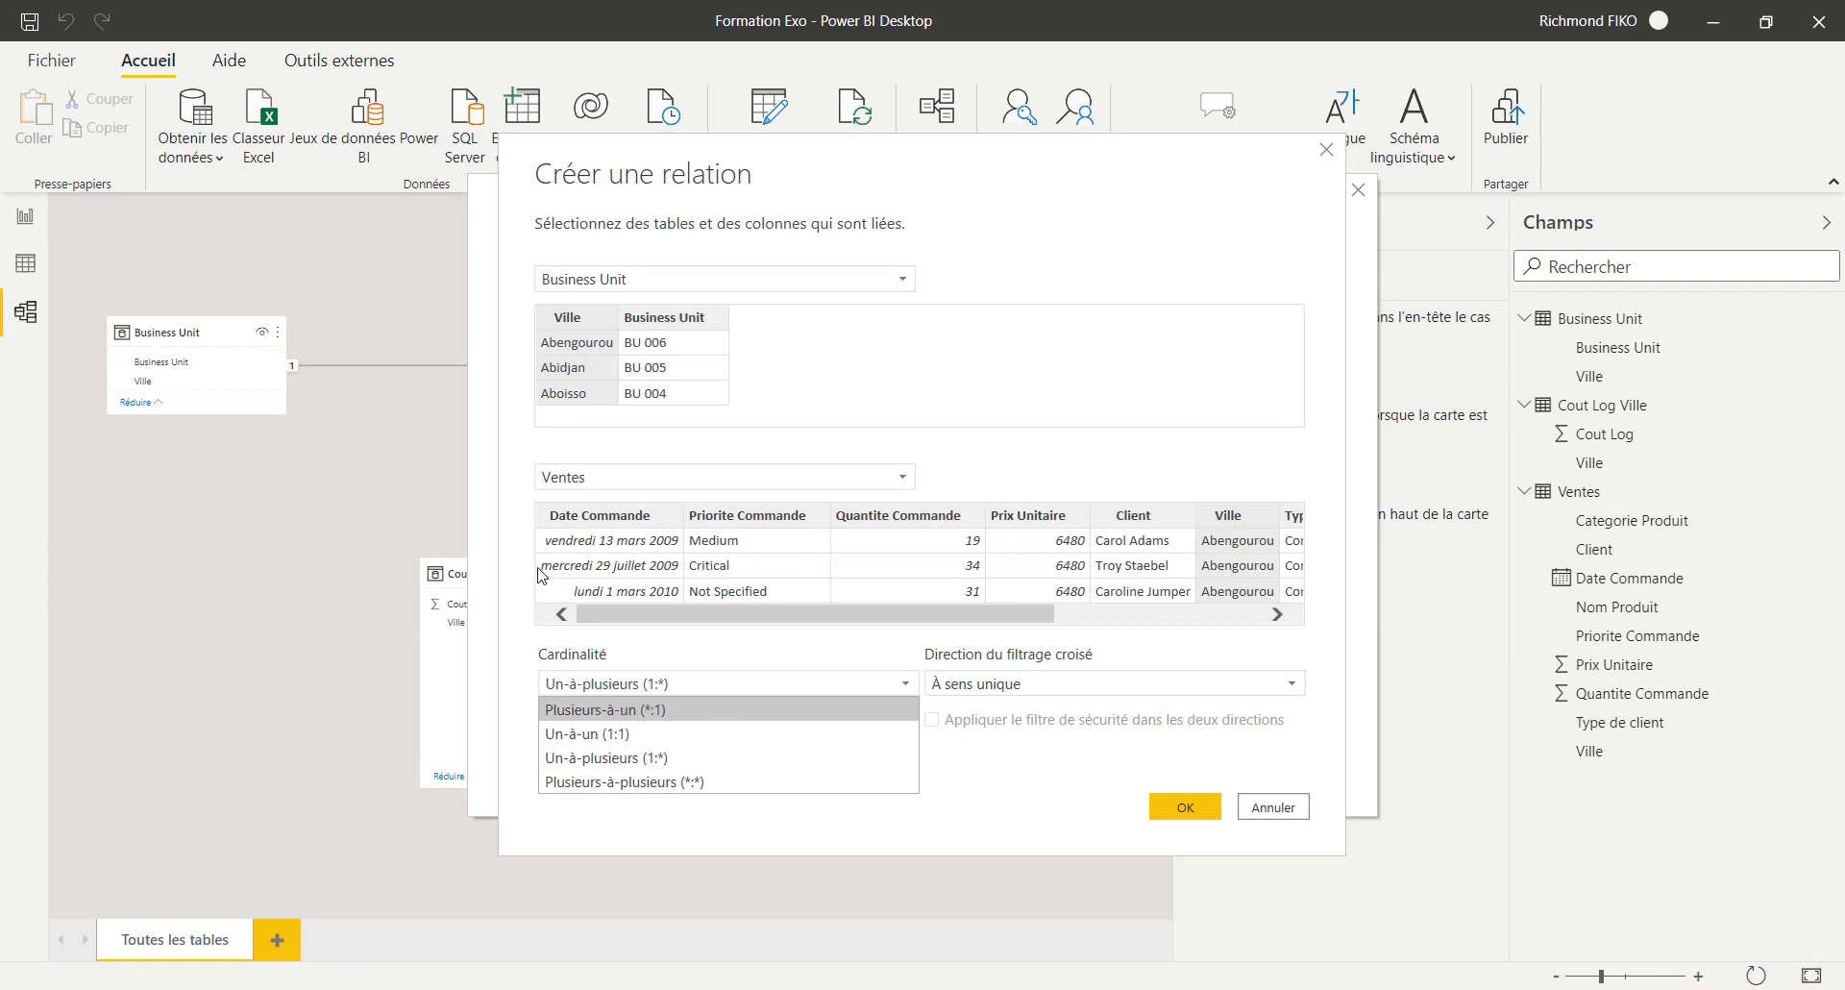
{"action": "key", "text": "Down"}
{"action": "left_click", "coordinate": [832, 190]}
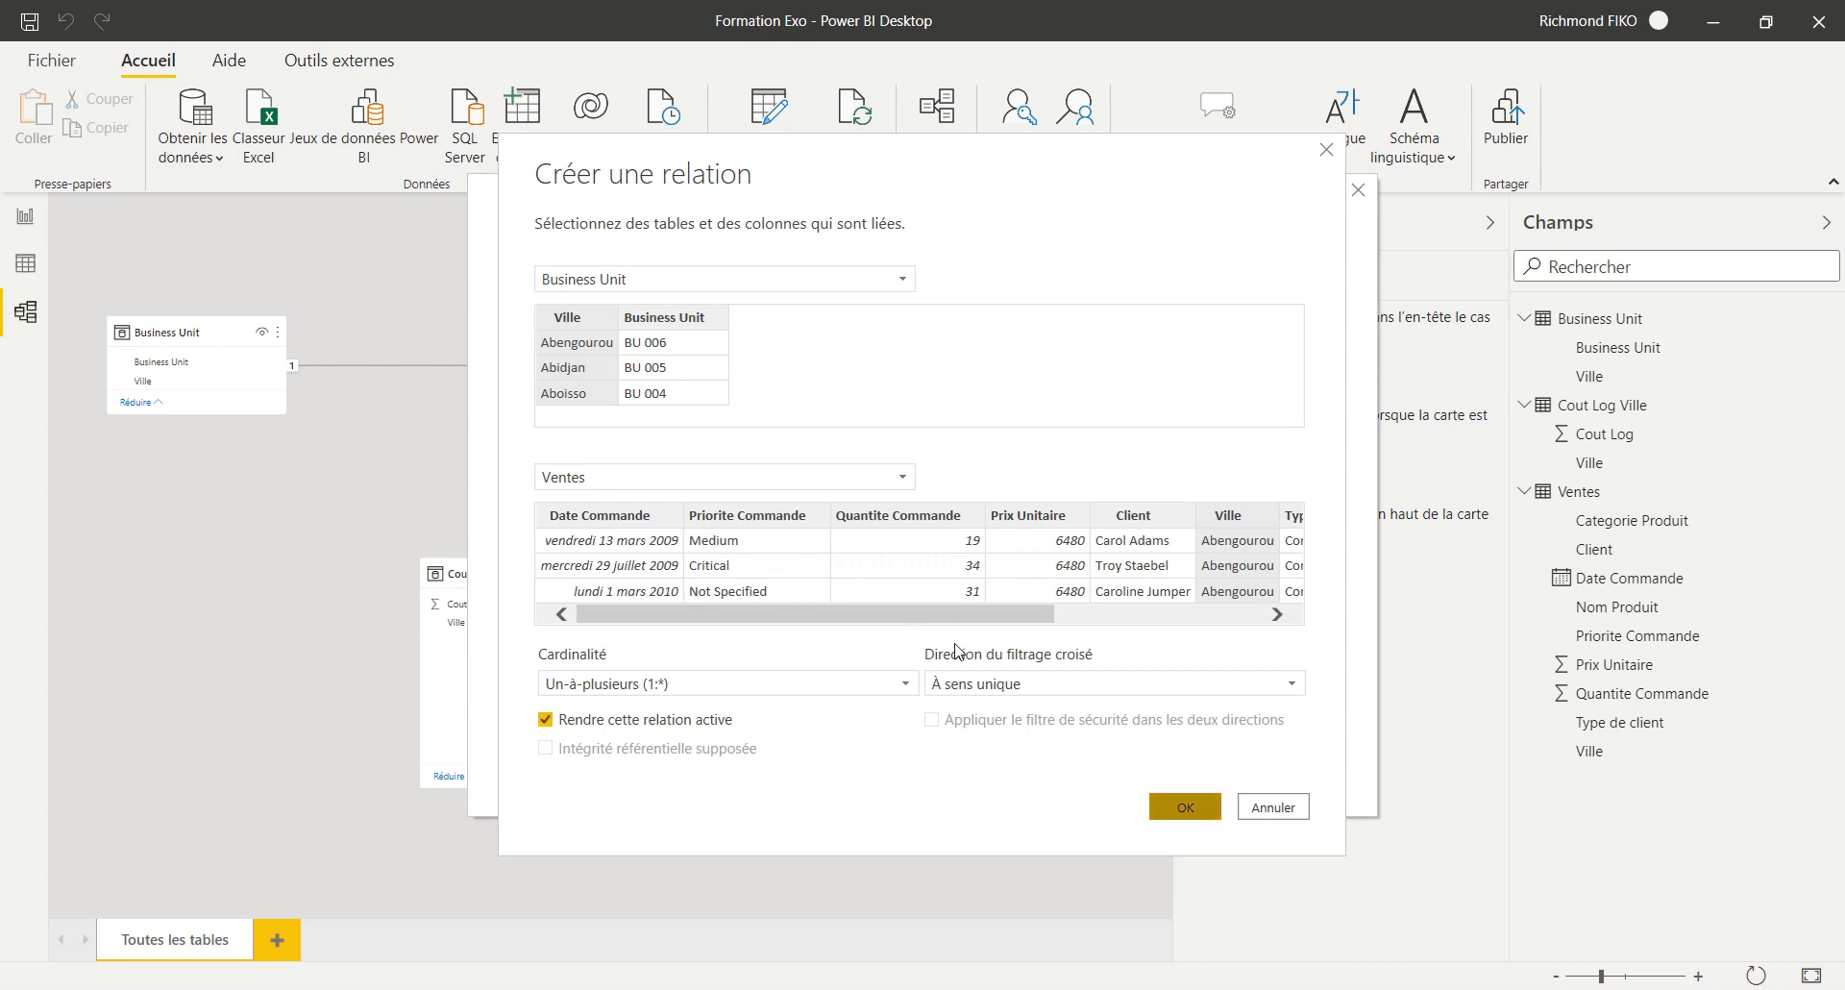
- Confirm the active one-to-many, single-direction relationship between Business Unit and Ventes, and close the relationship manager
{"action": "key", "text": "Return"}
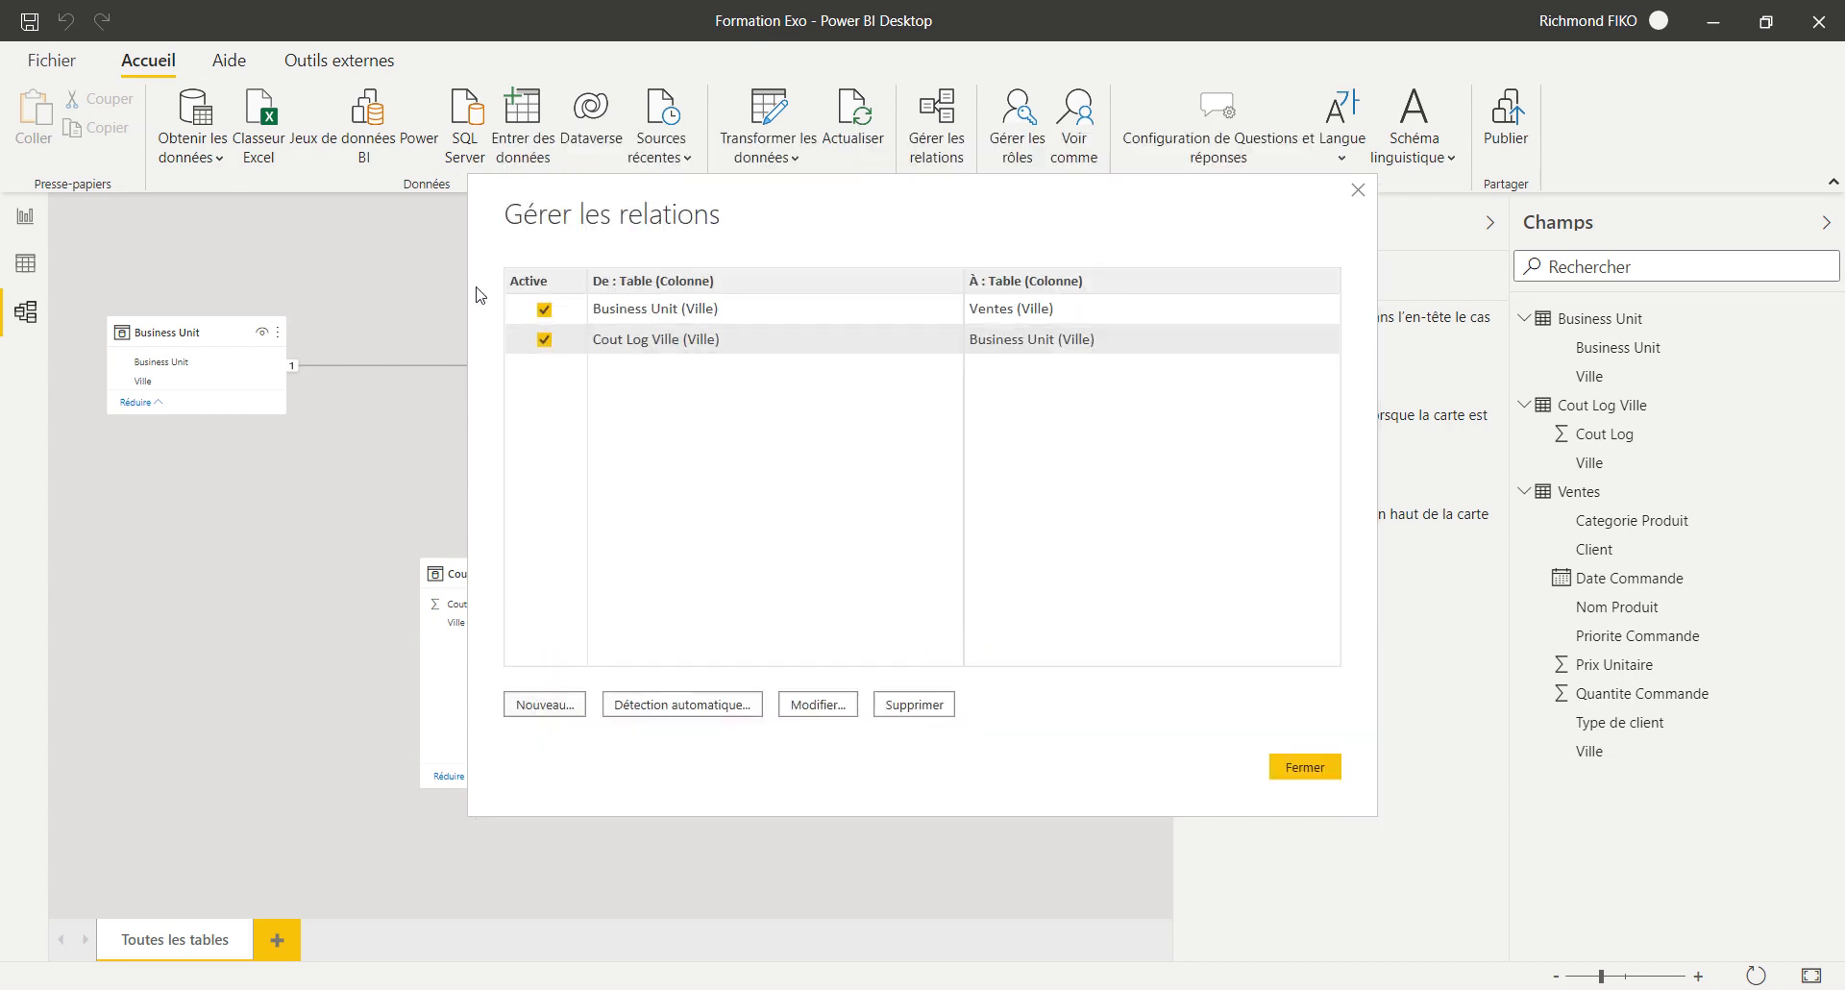
{"action": "key", "text": "Return"}
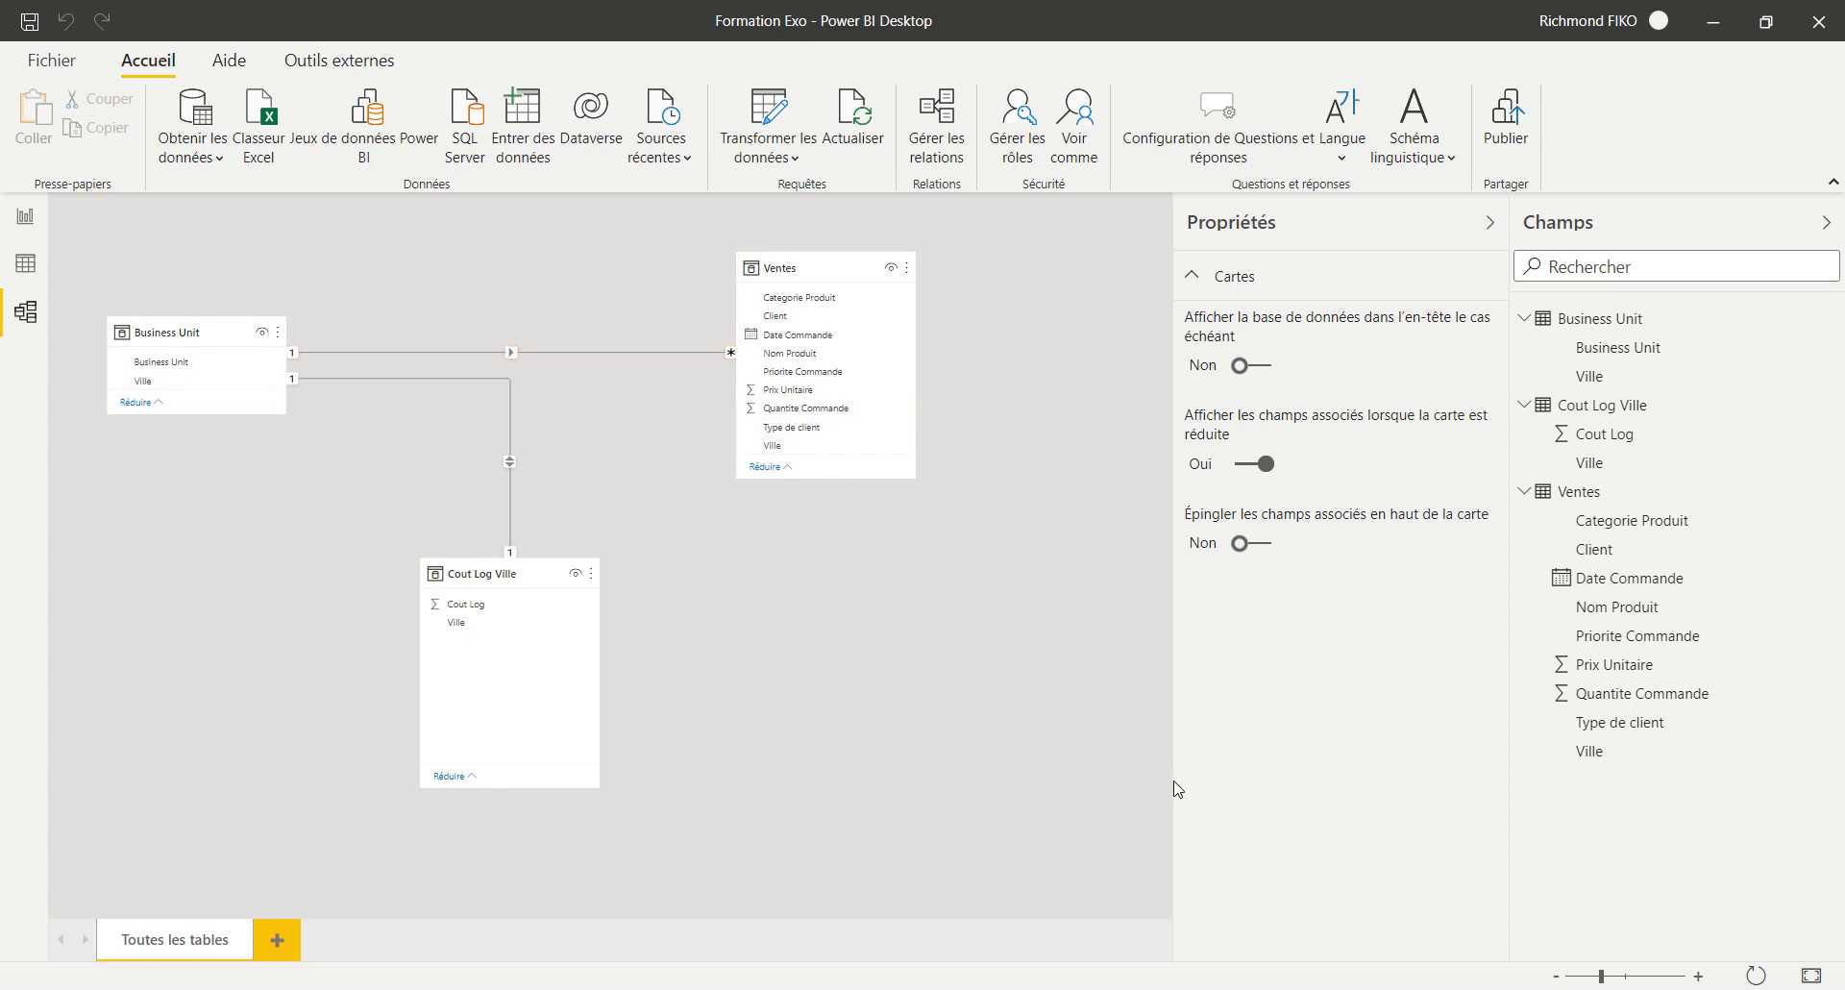
{"action": "left_click", "coordinate": [1166, 811]}
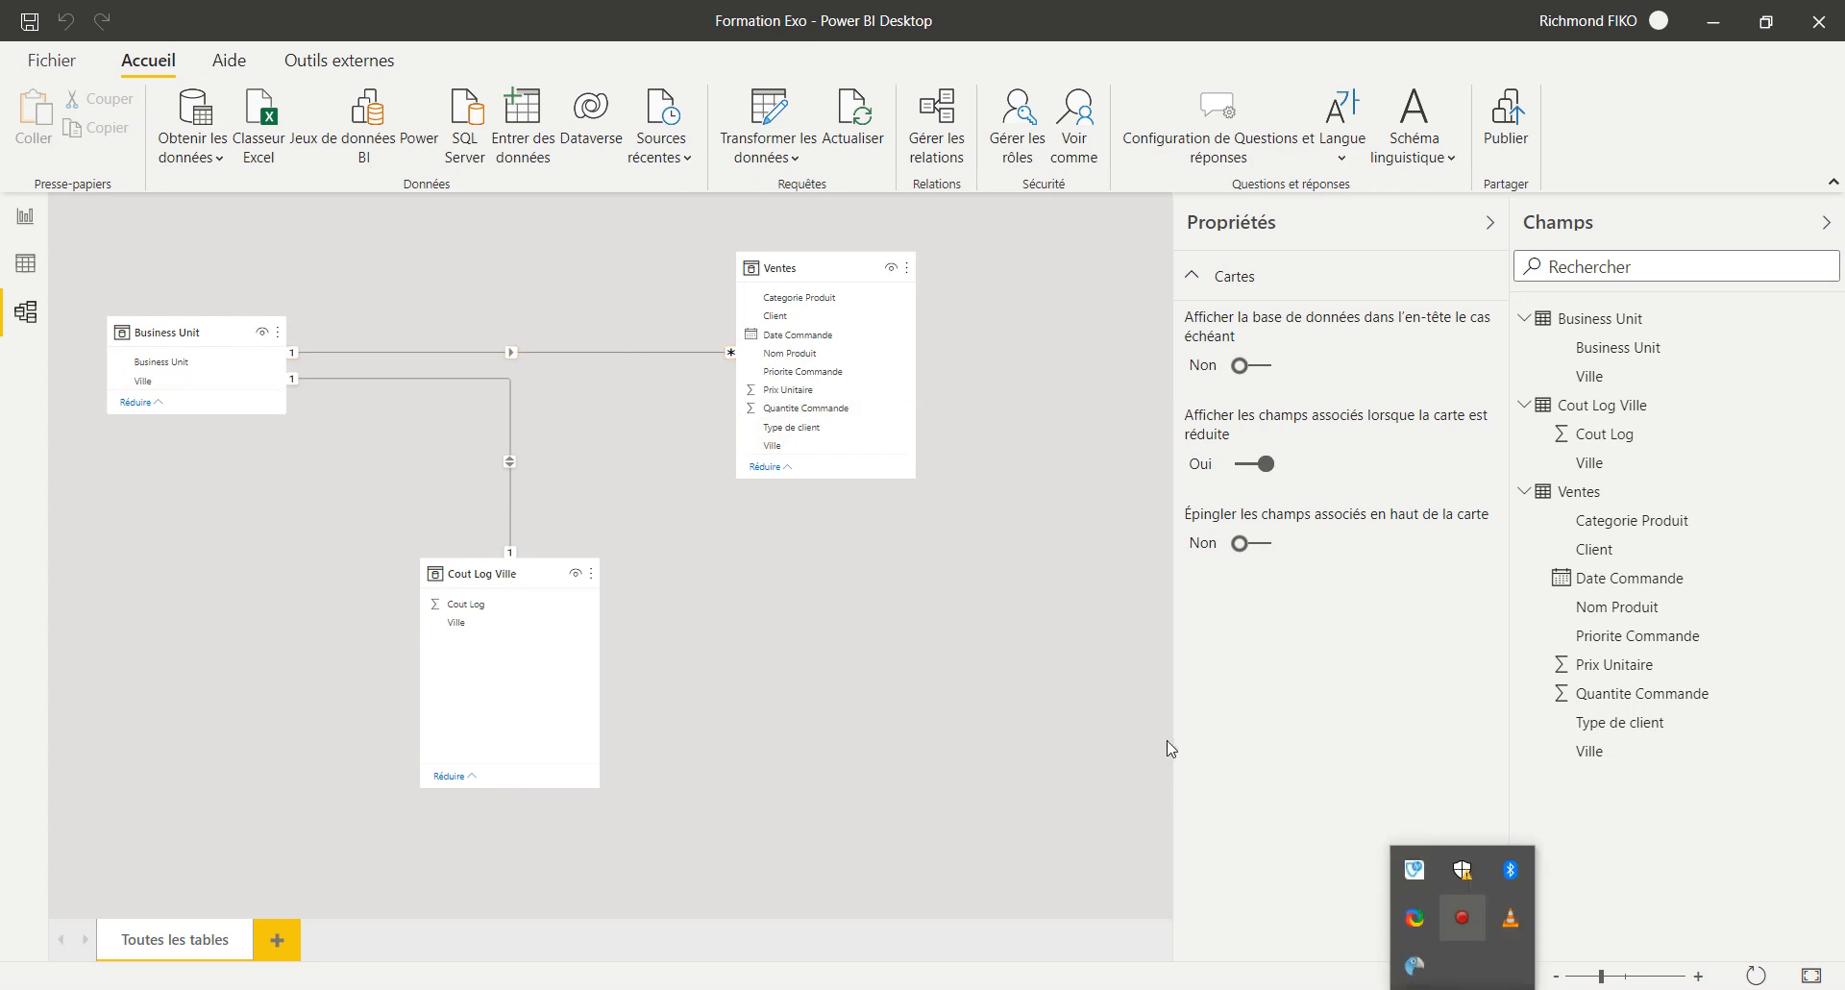